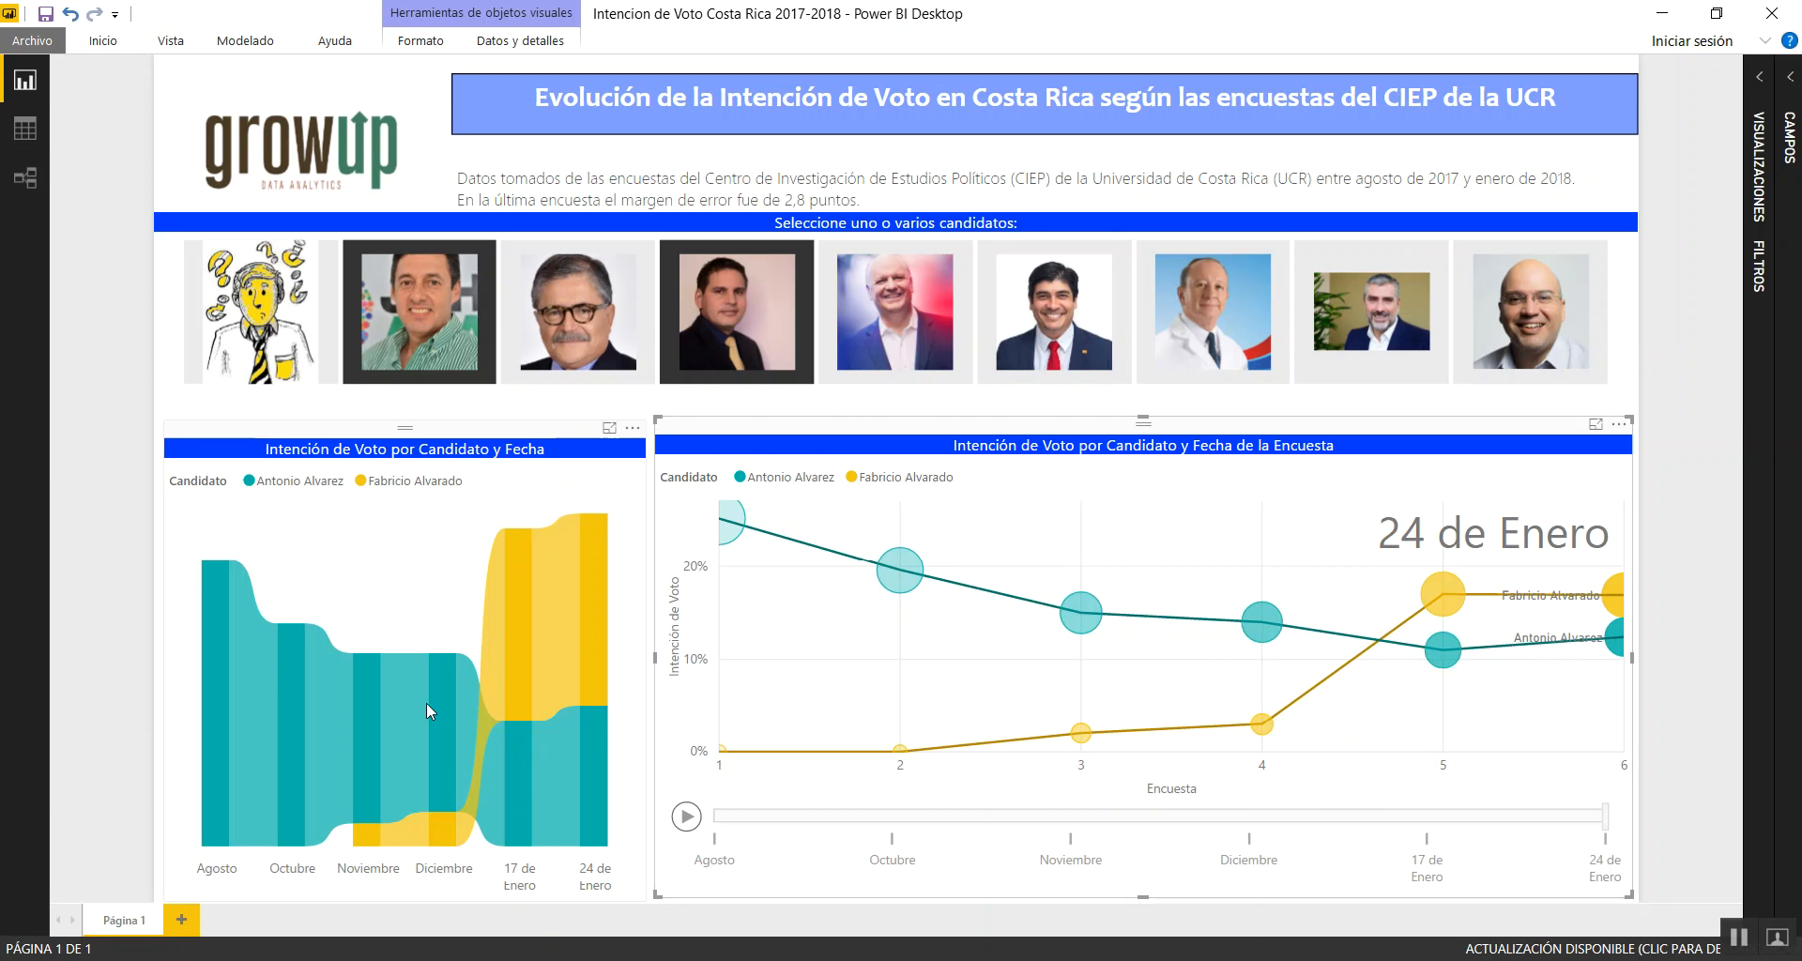
Switch to the July 2017 survey report PDF in Chrome and examine the sample distribution and voting-intention tables
left_click(377, 959)
left_click(474, 925)
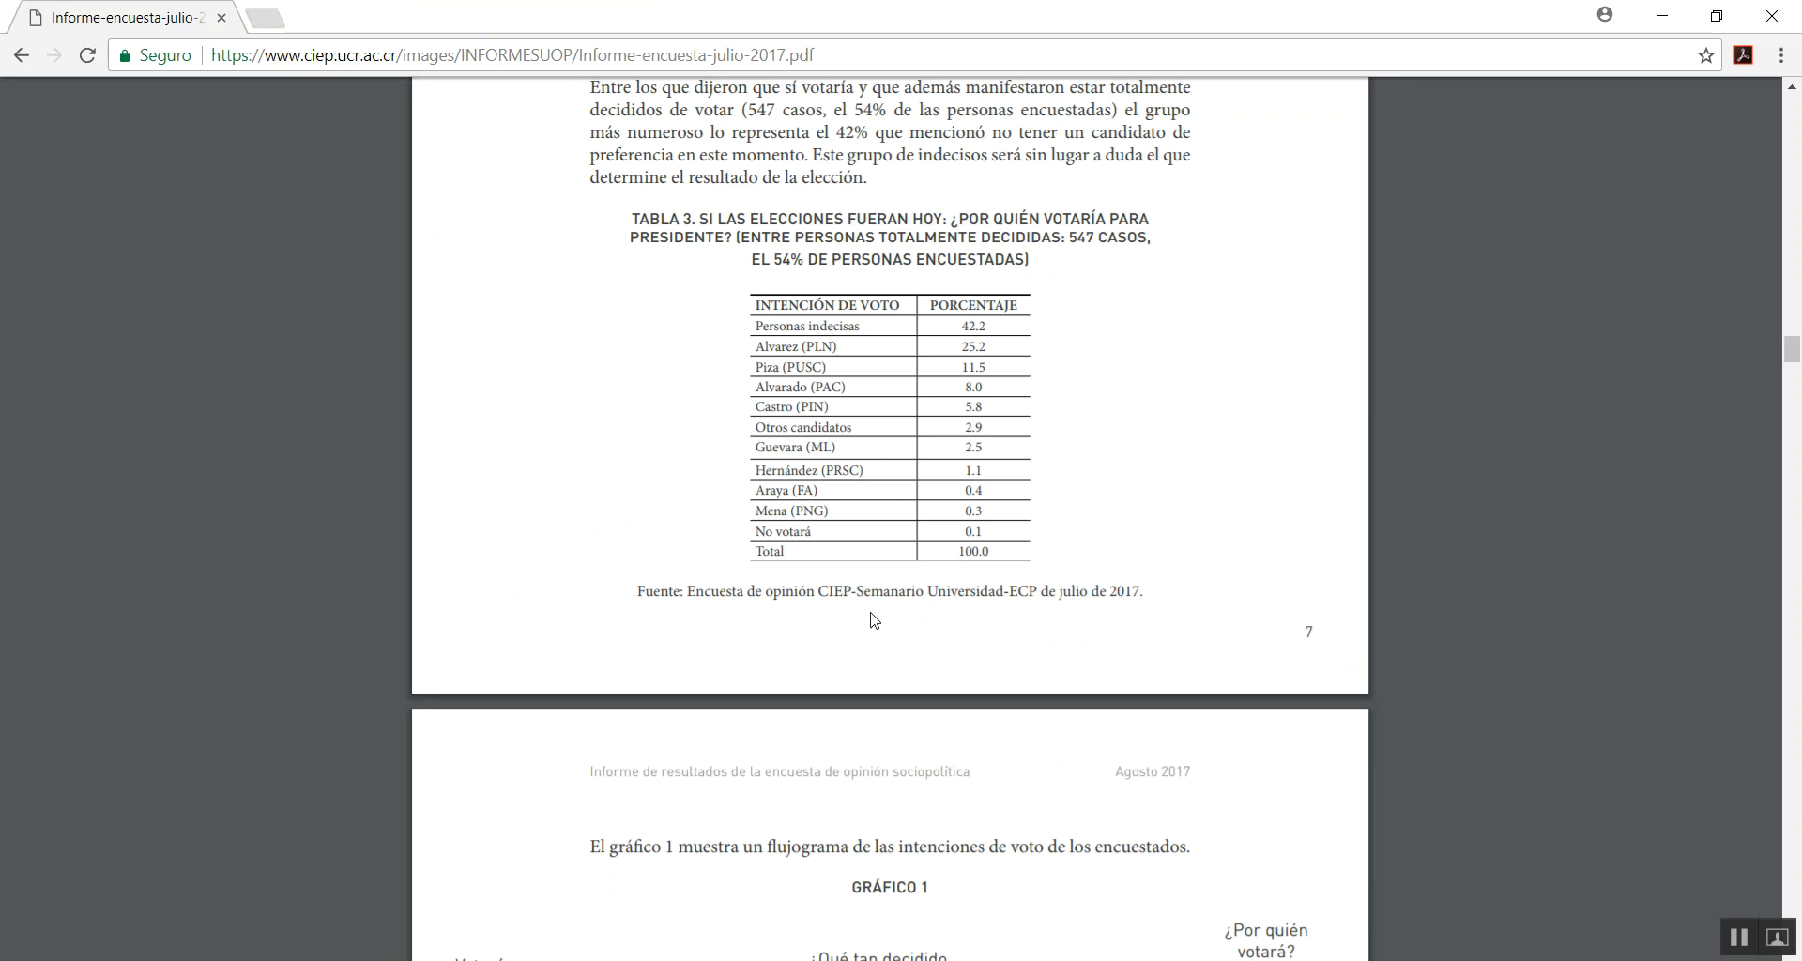
scroll(871, 397, "up", 20)
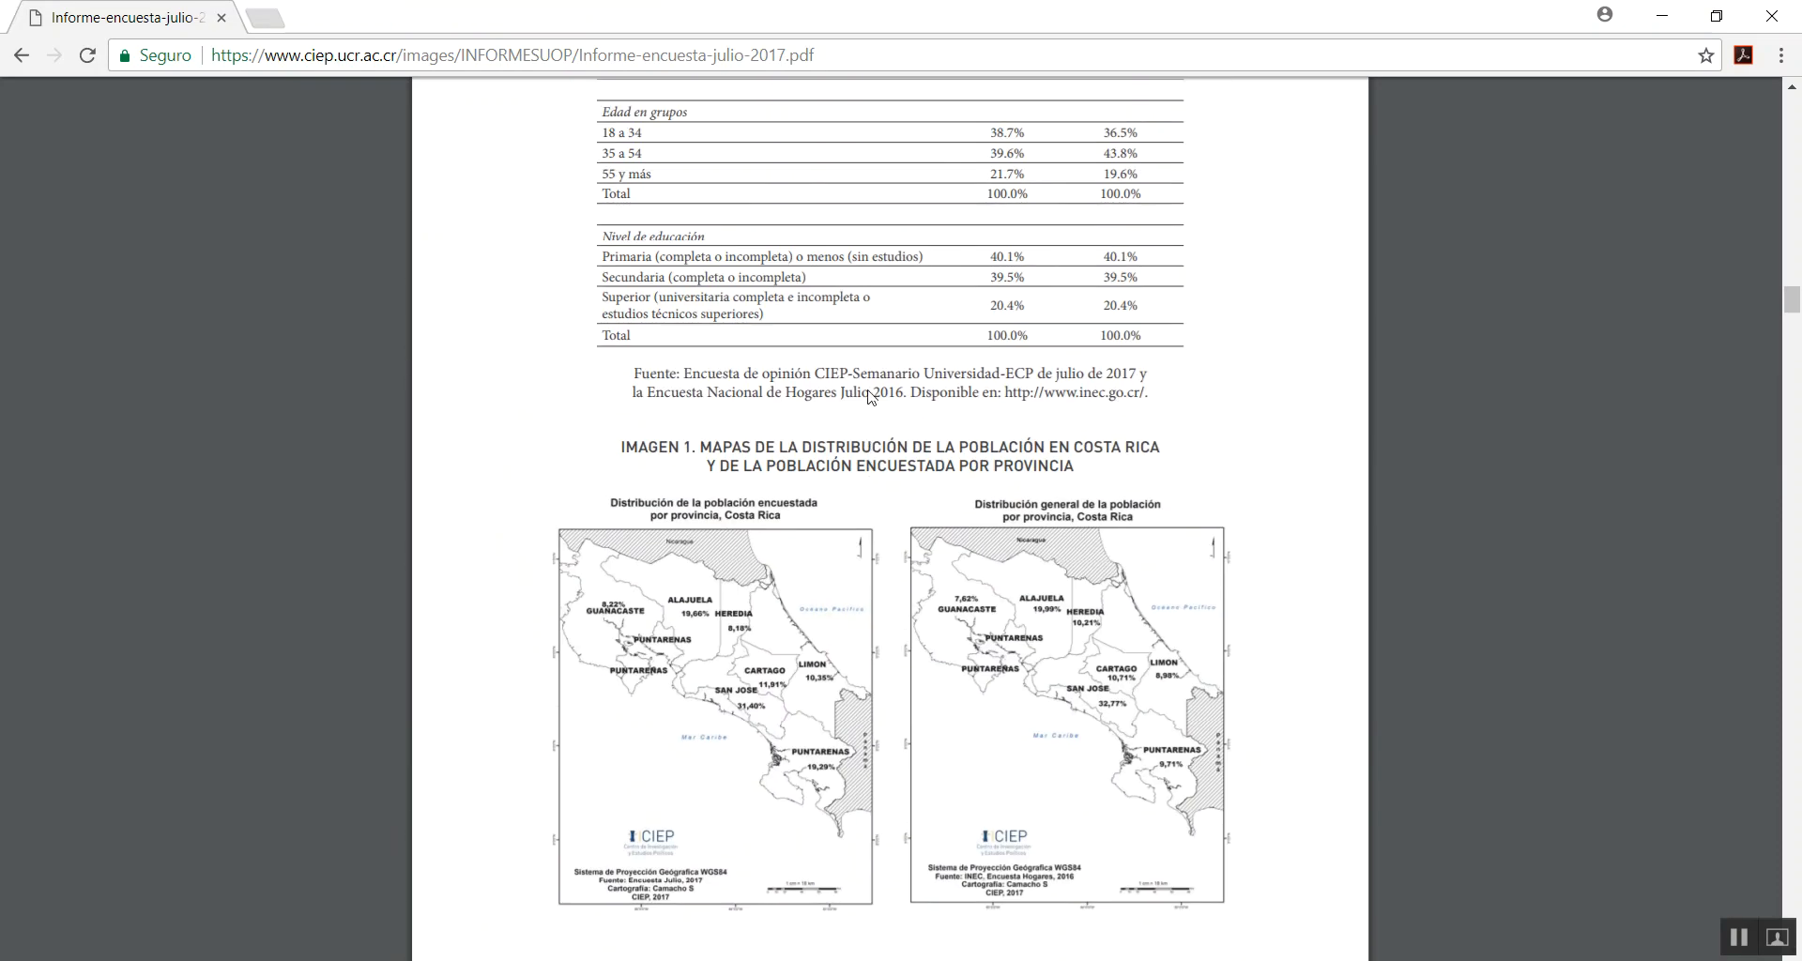
scroll(871, 397, "up", 6)
scroll(871, 397, "down", 15)
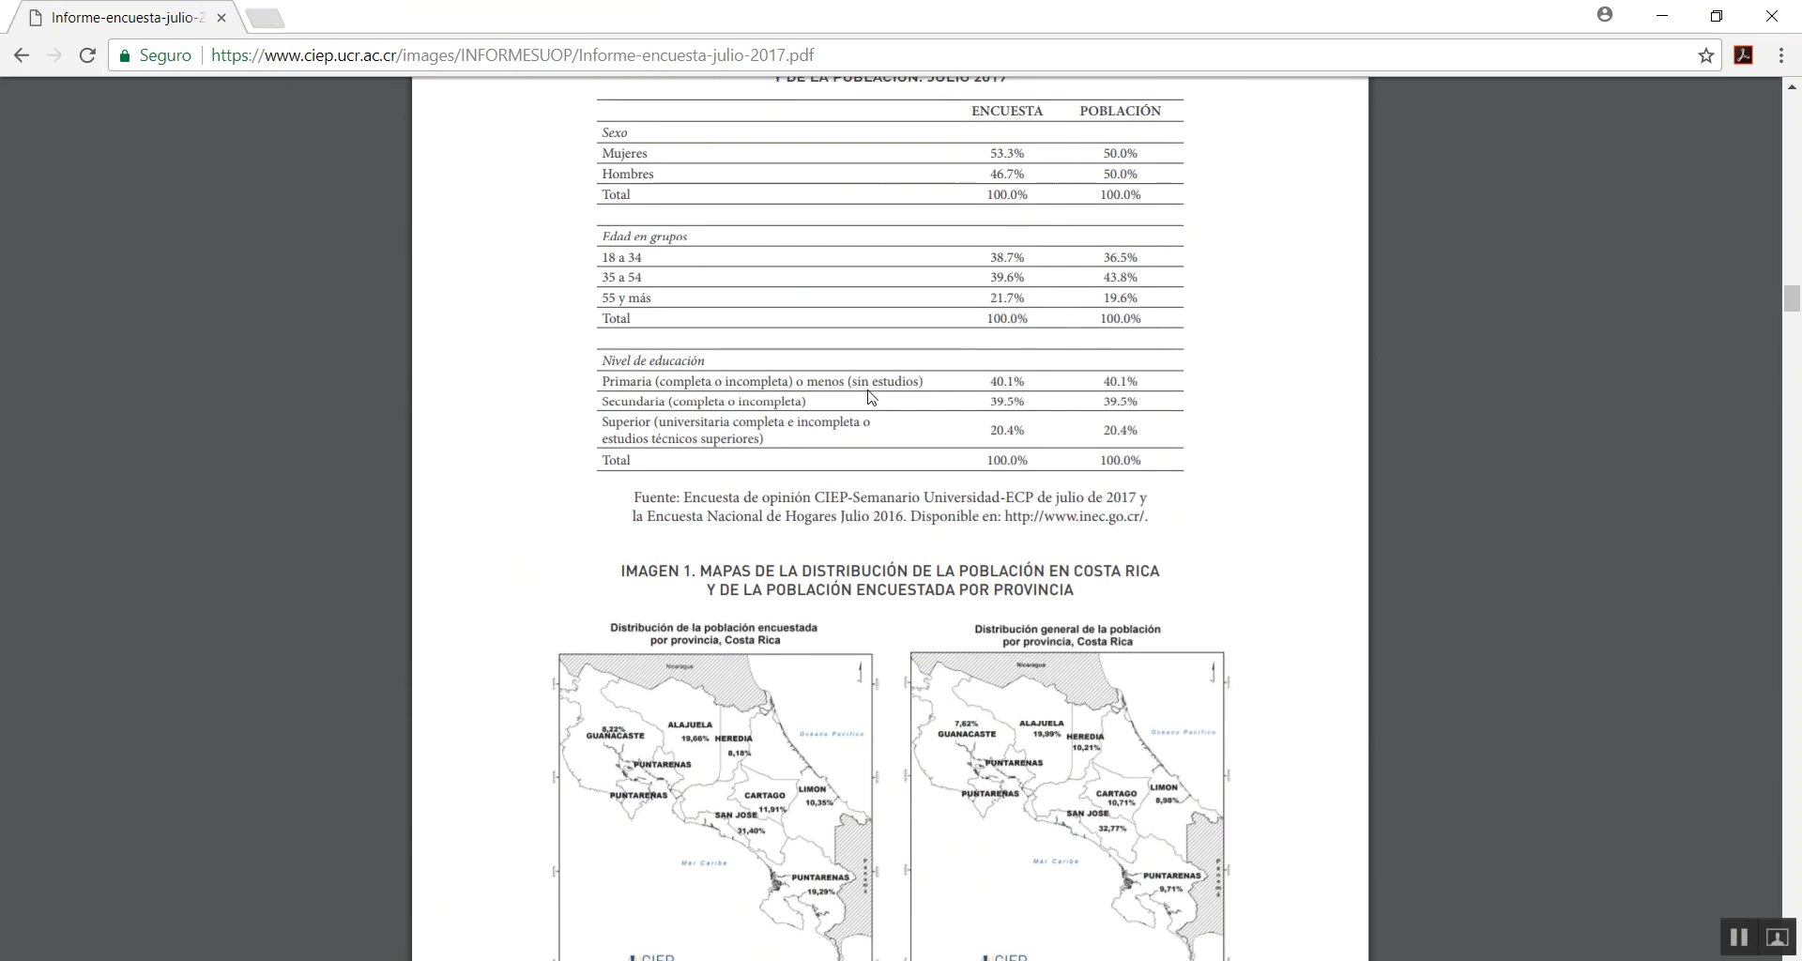
scroll(871, 397, "down", 17)
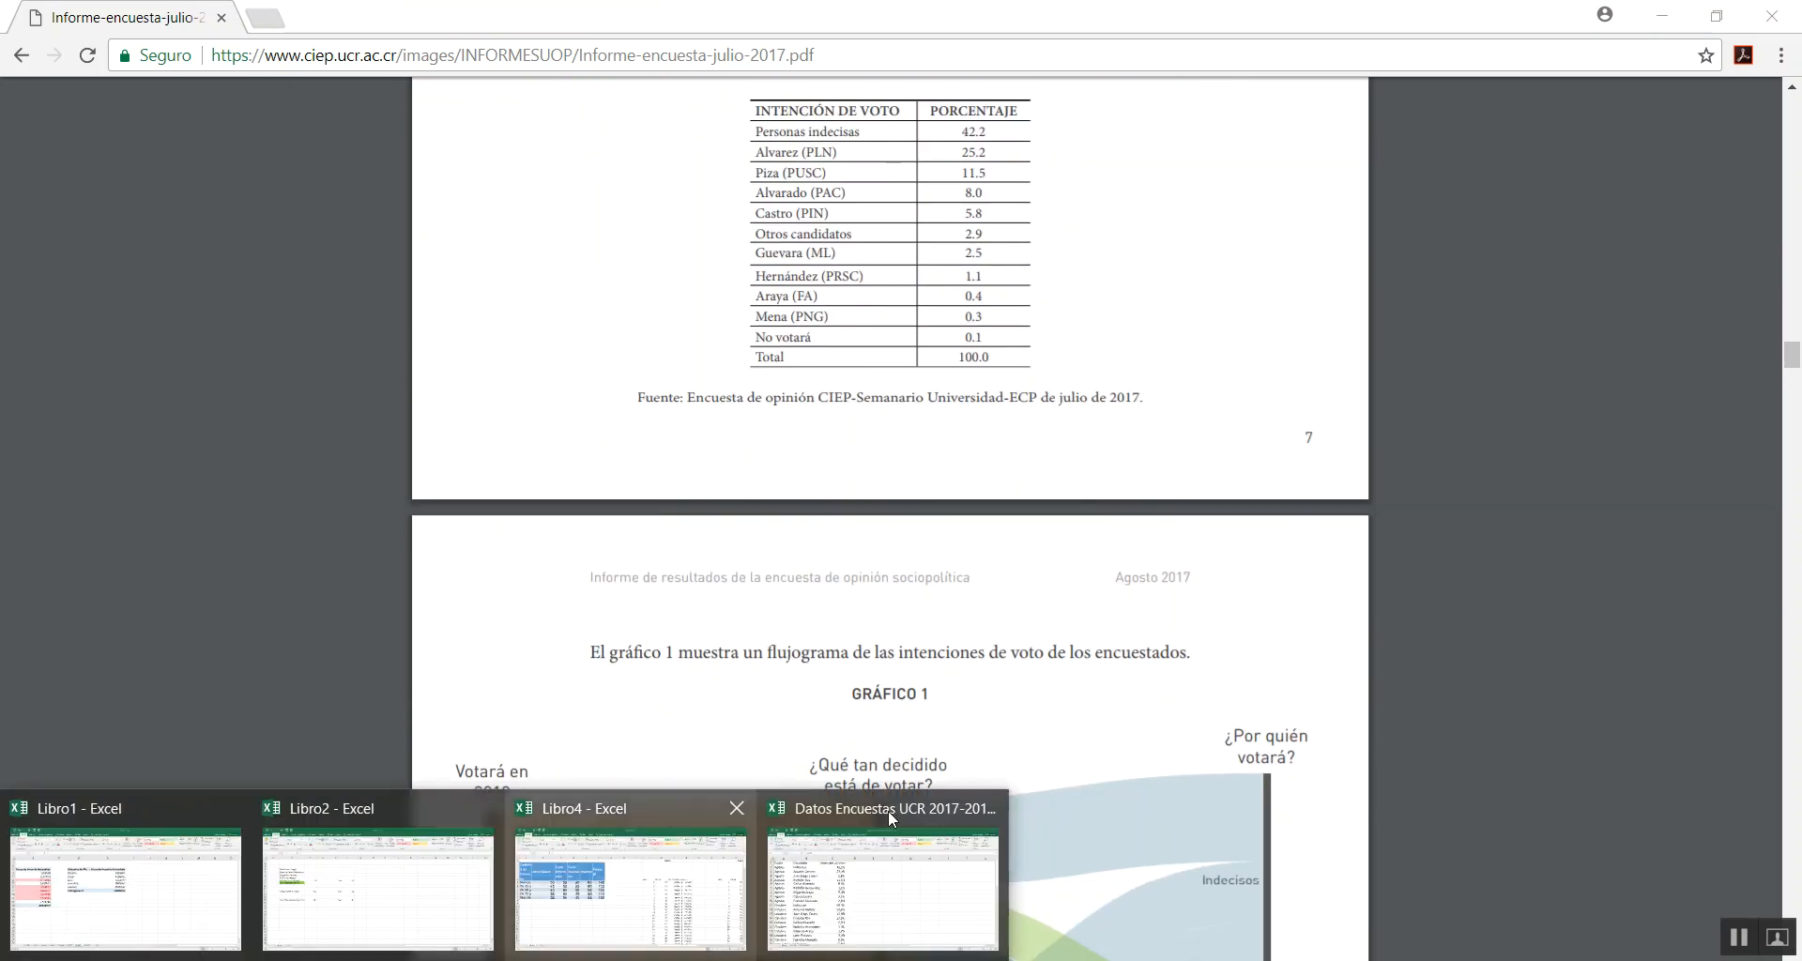
Switch to the Datos Encuestas UCR 2017-2018 workbook in Excel and review the Candidato and Intención de Voto columns of the Datos sheet
left_click(901, 882)
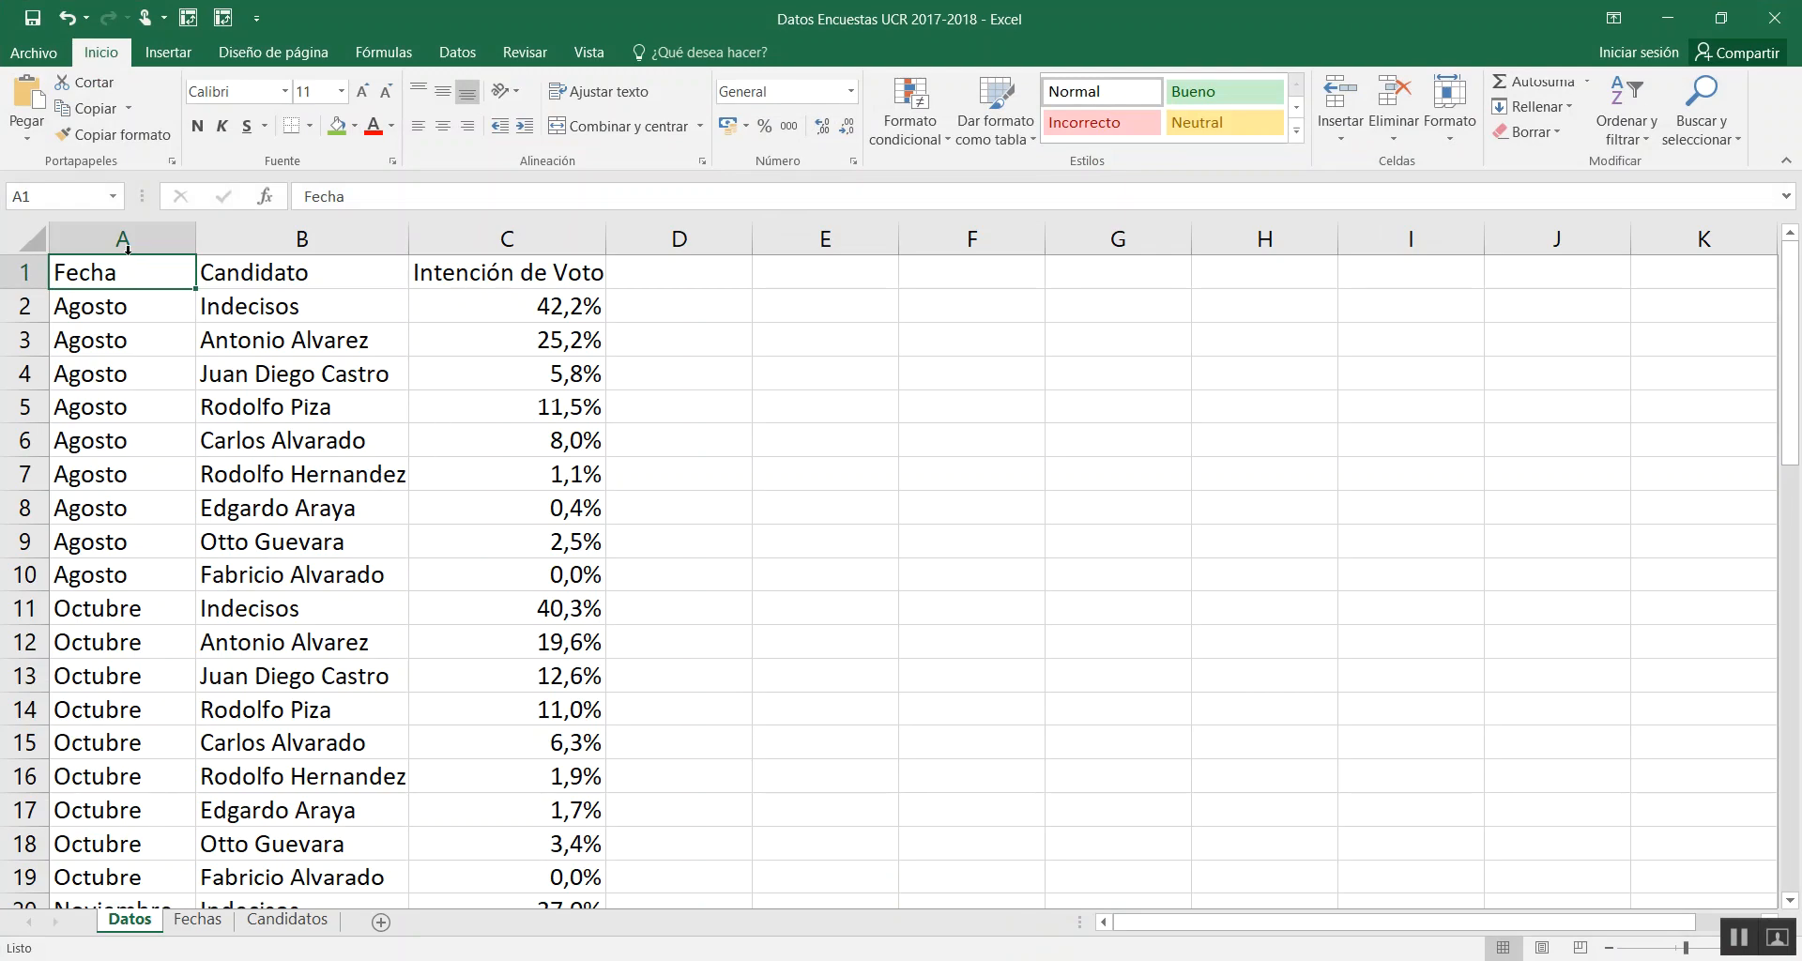
left_click(304, 237)
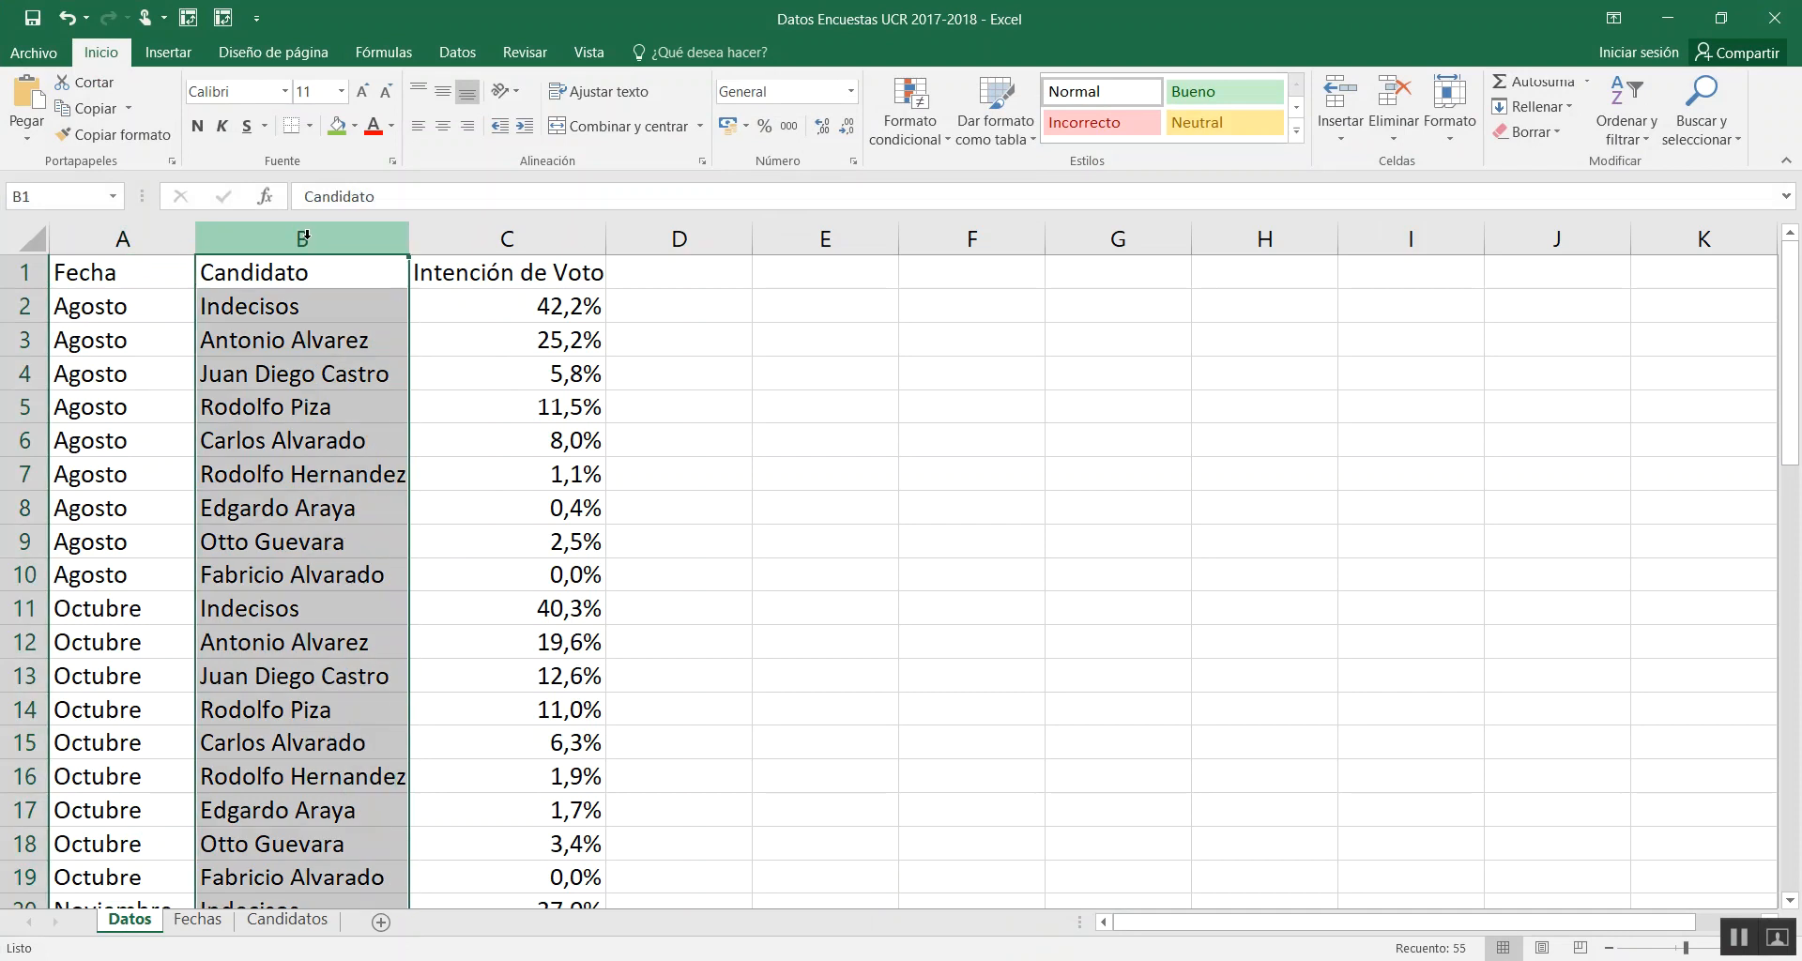
left_click(508, 237)
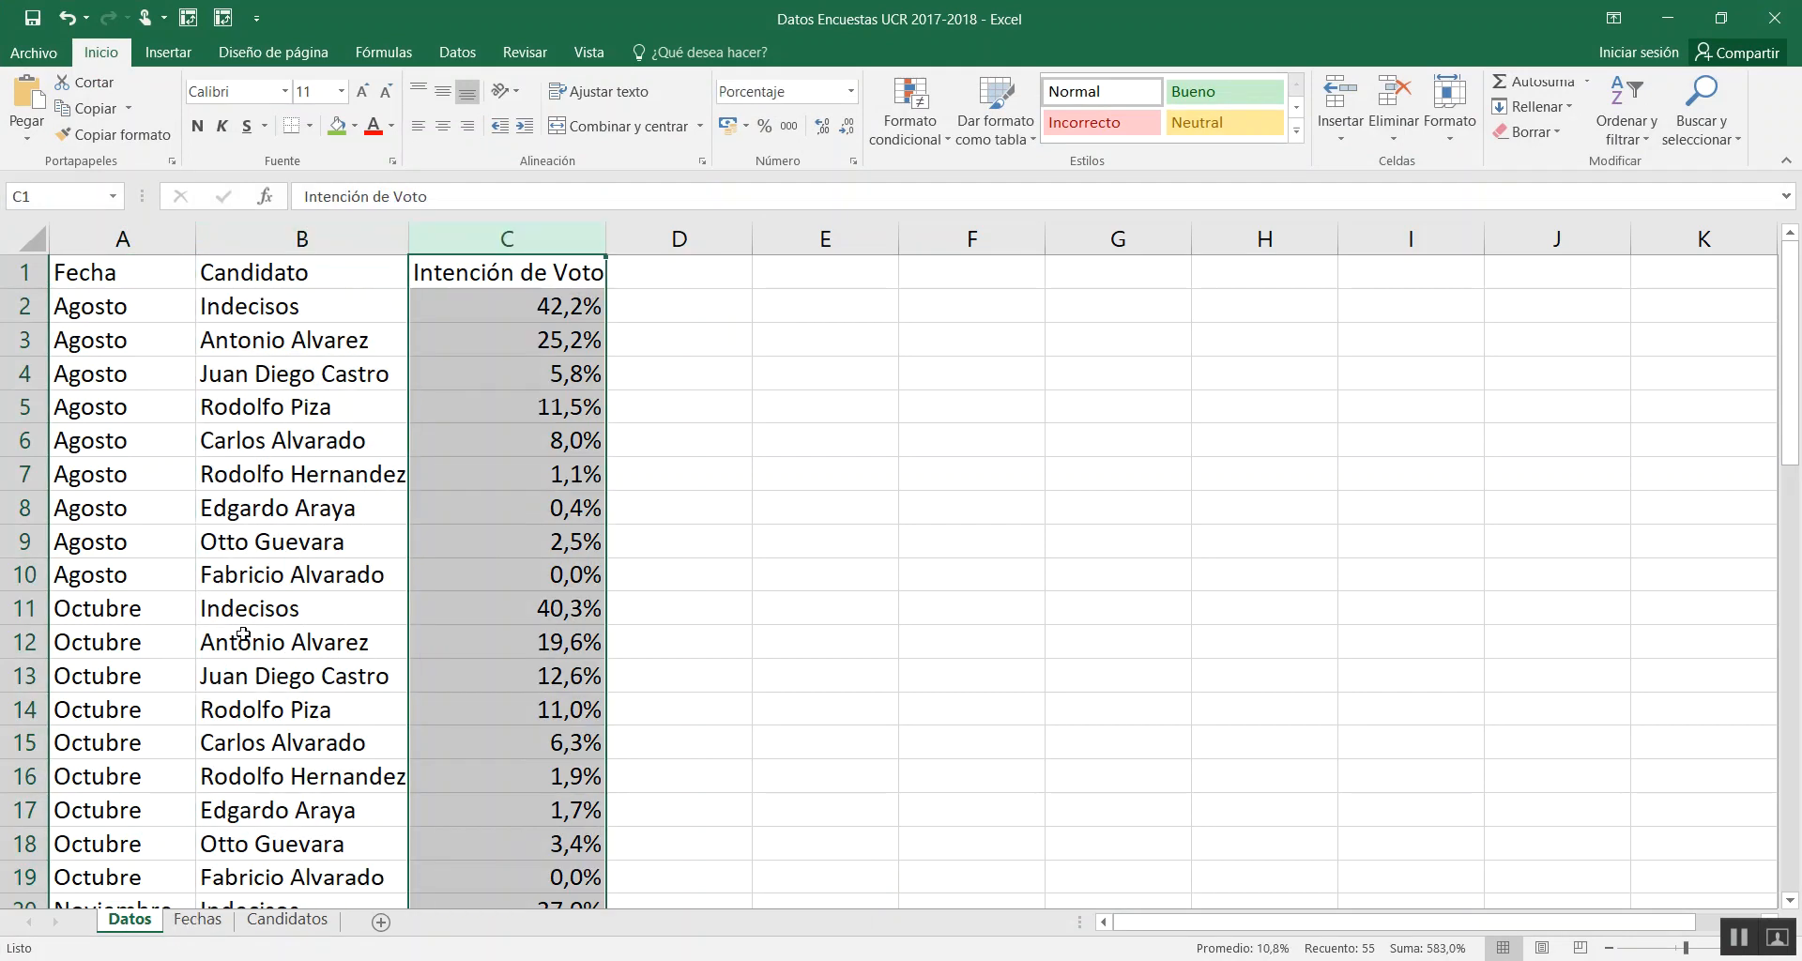
Review the Fecha and IndicadorTiempo columns on the Fechas sheet
left_click(199, 920)
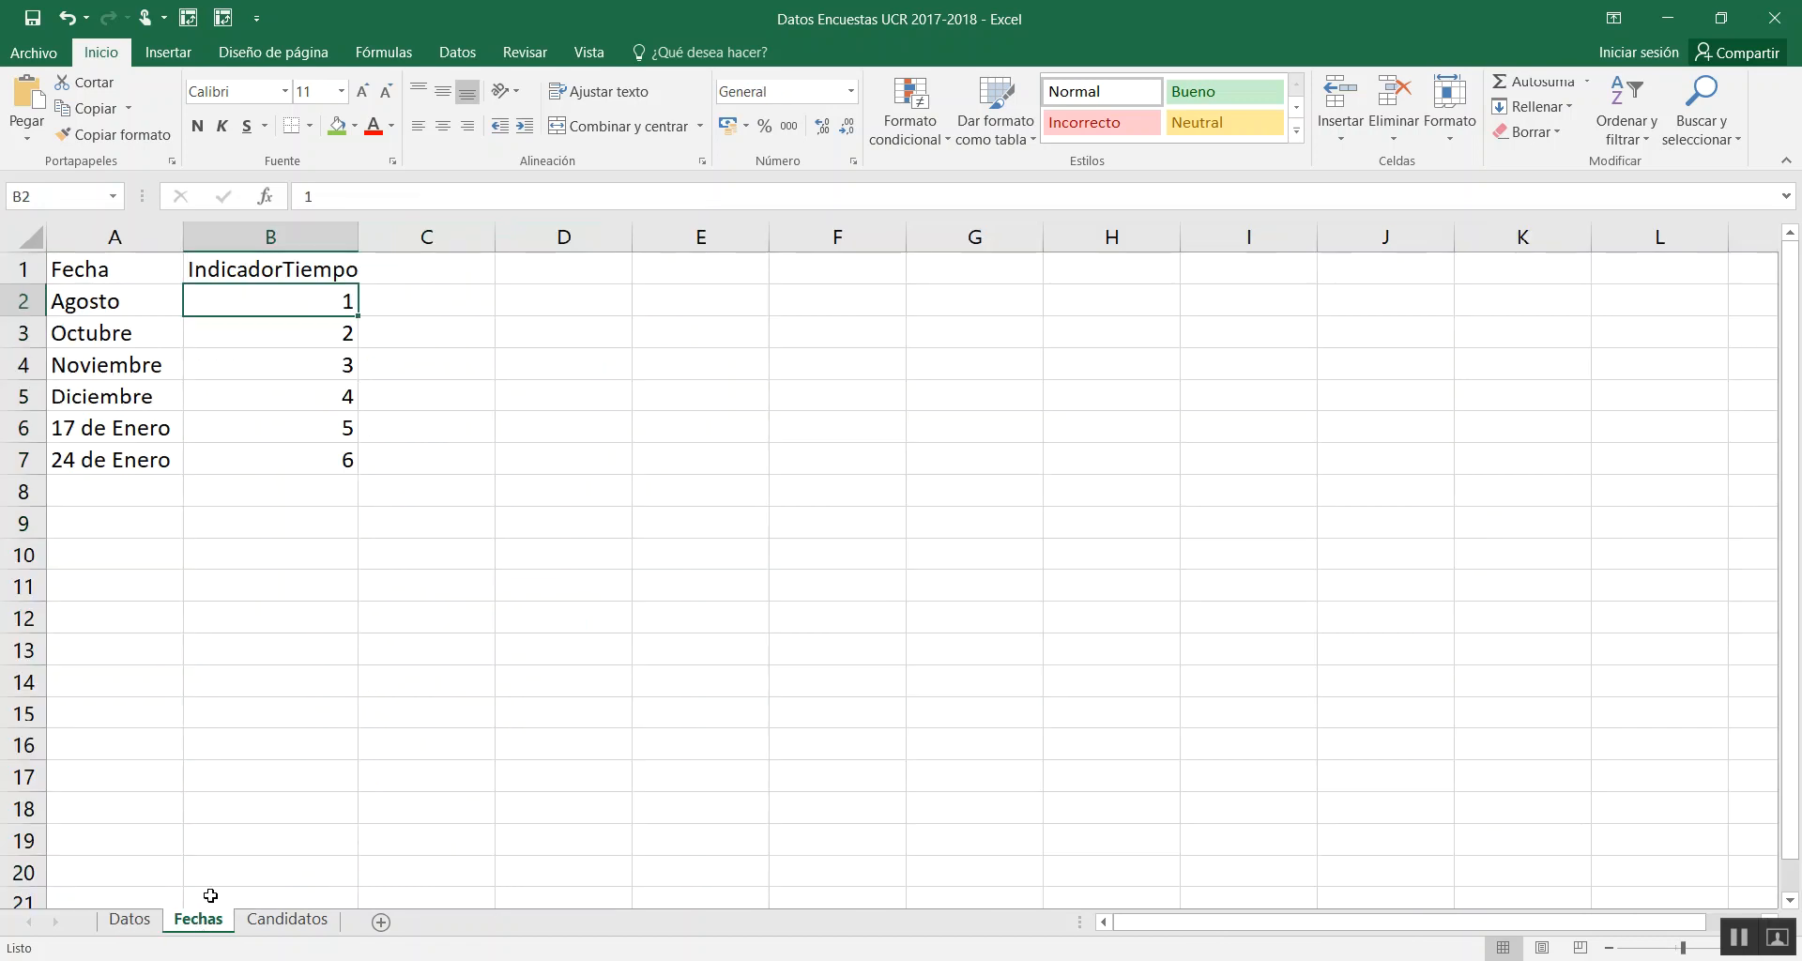
left_click(114, 237)
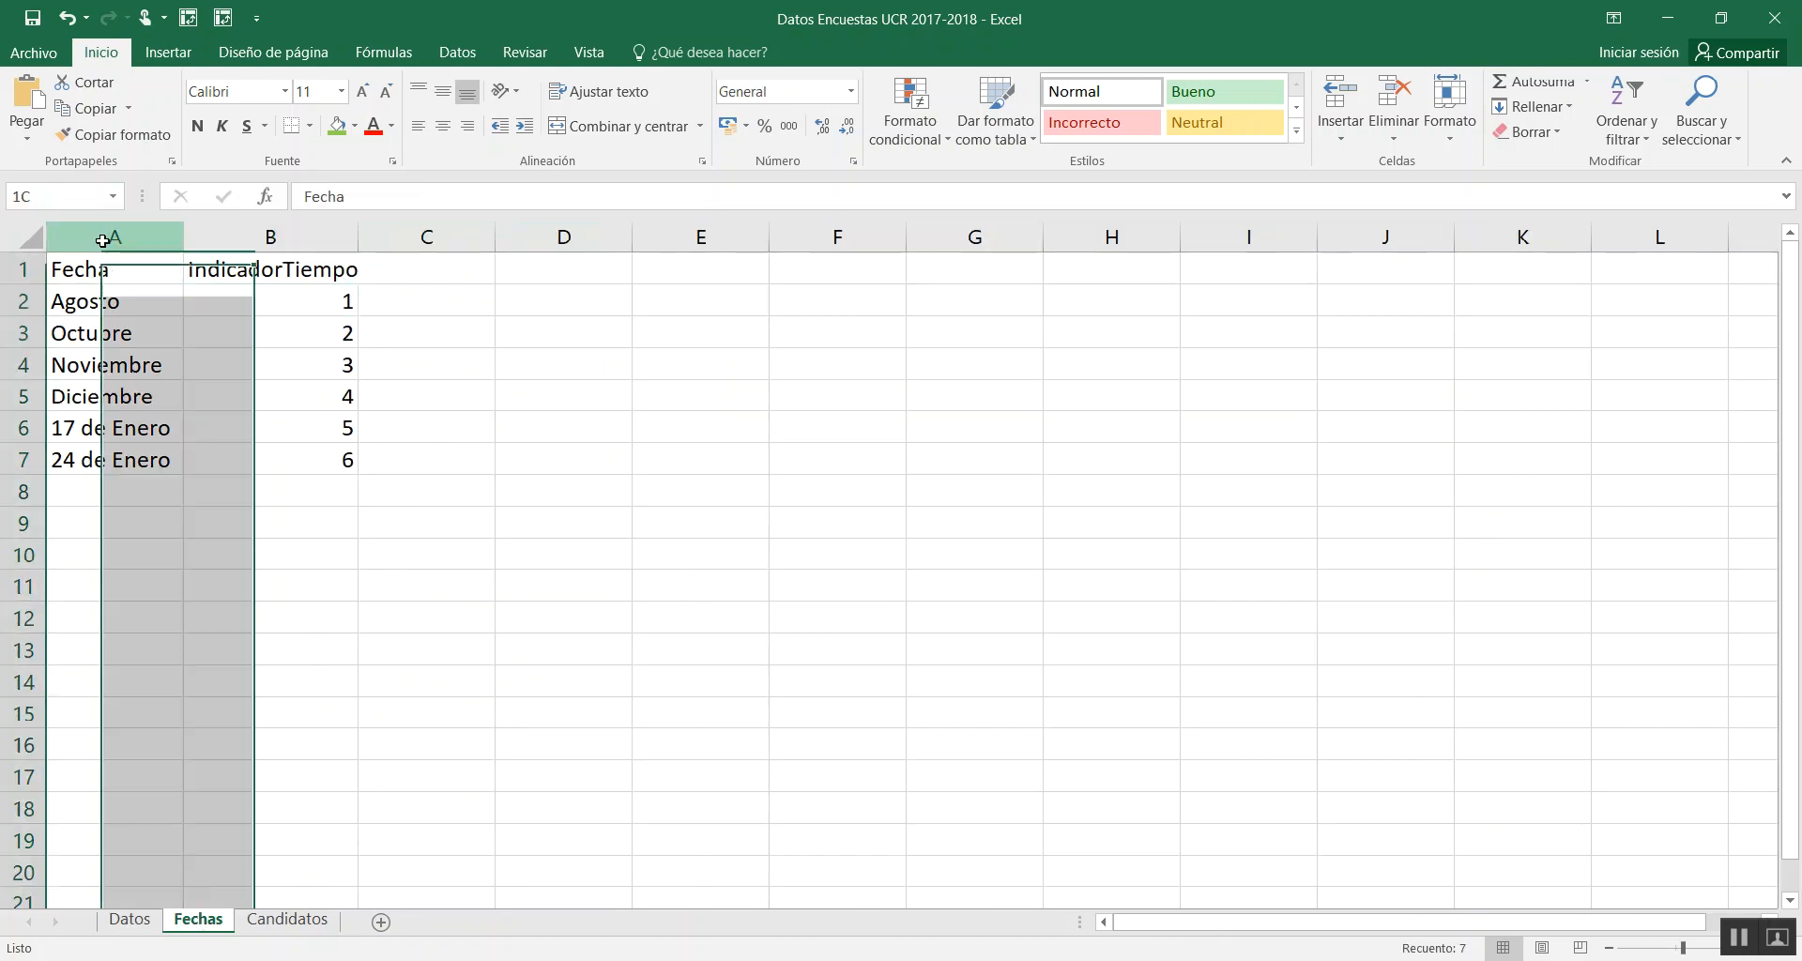
left_click(302, 239)
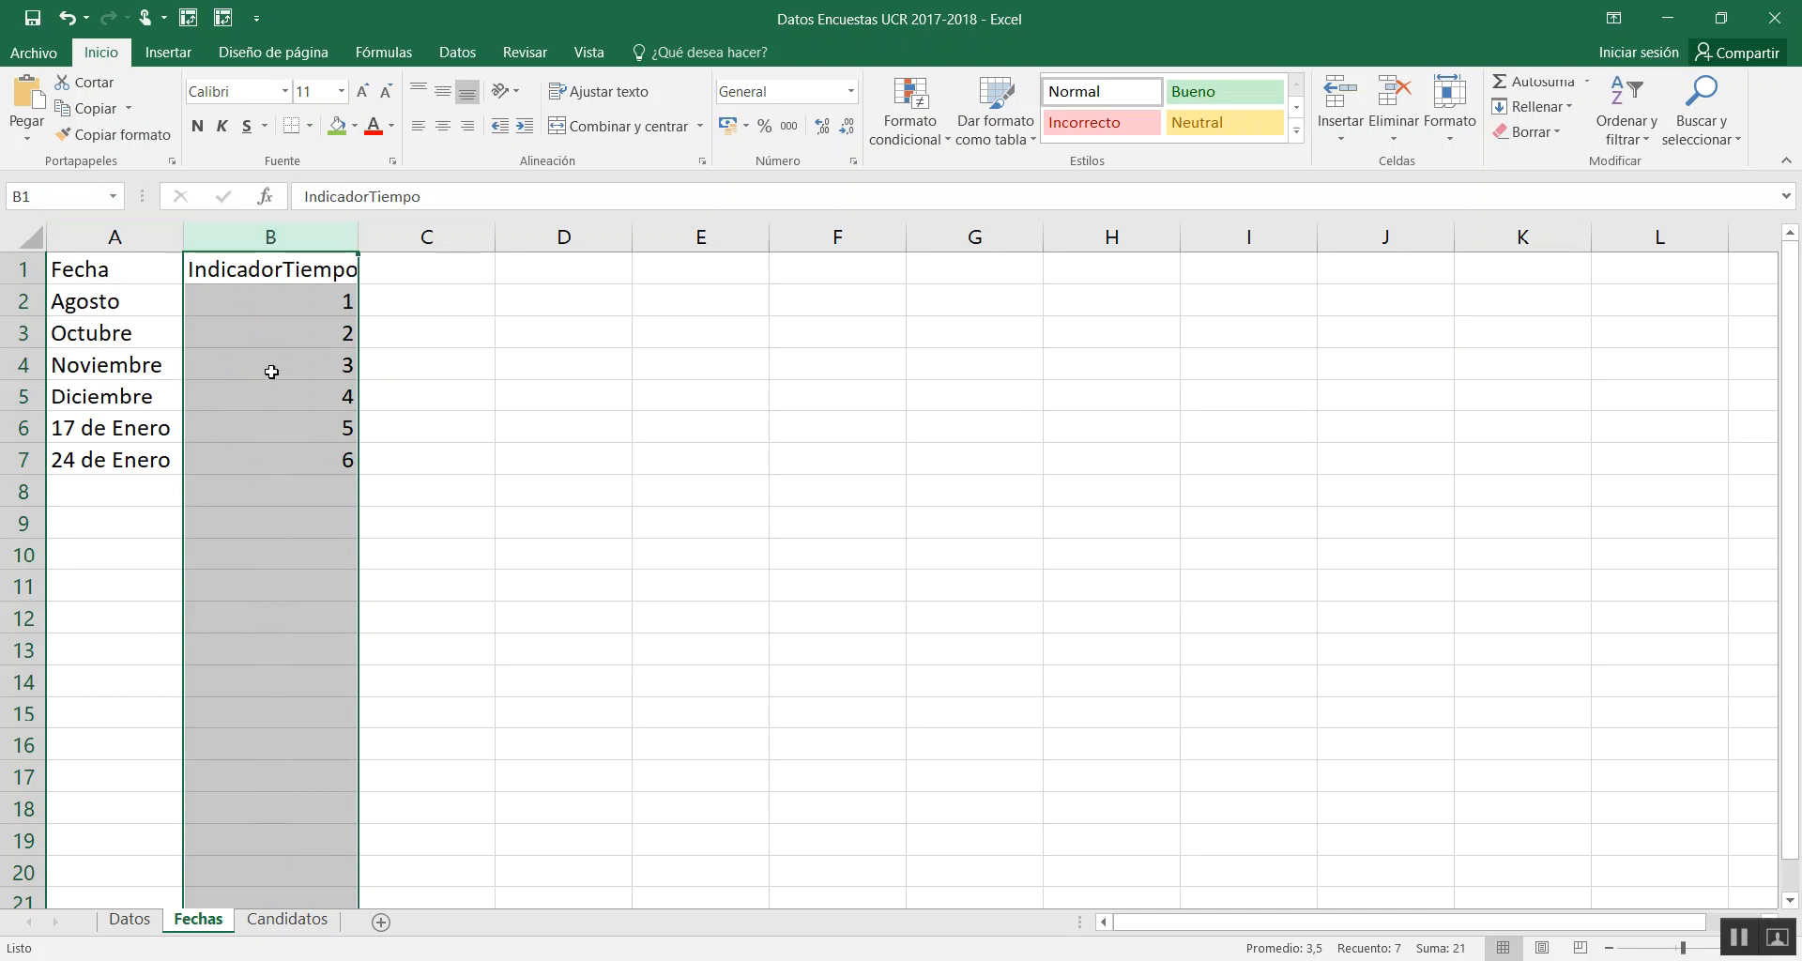
Review the Candidato, Imagen and Posición columns on the Candidatos sheet, ending on the Indecisos row
left_click(271, 922)
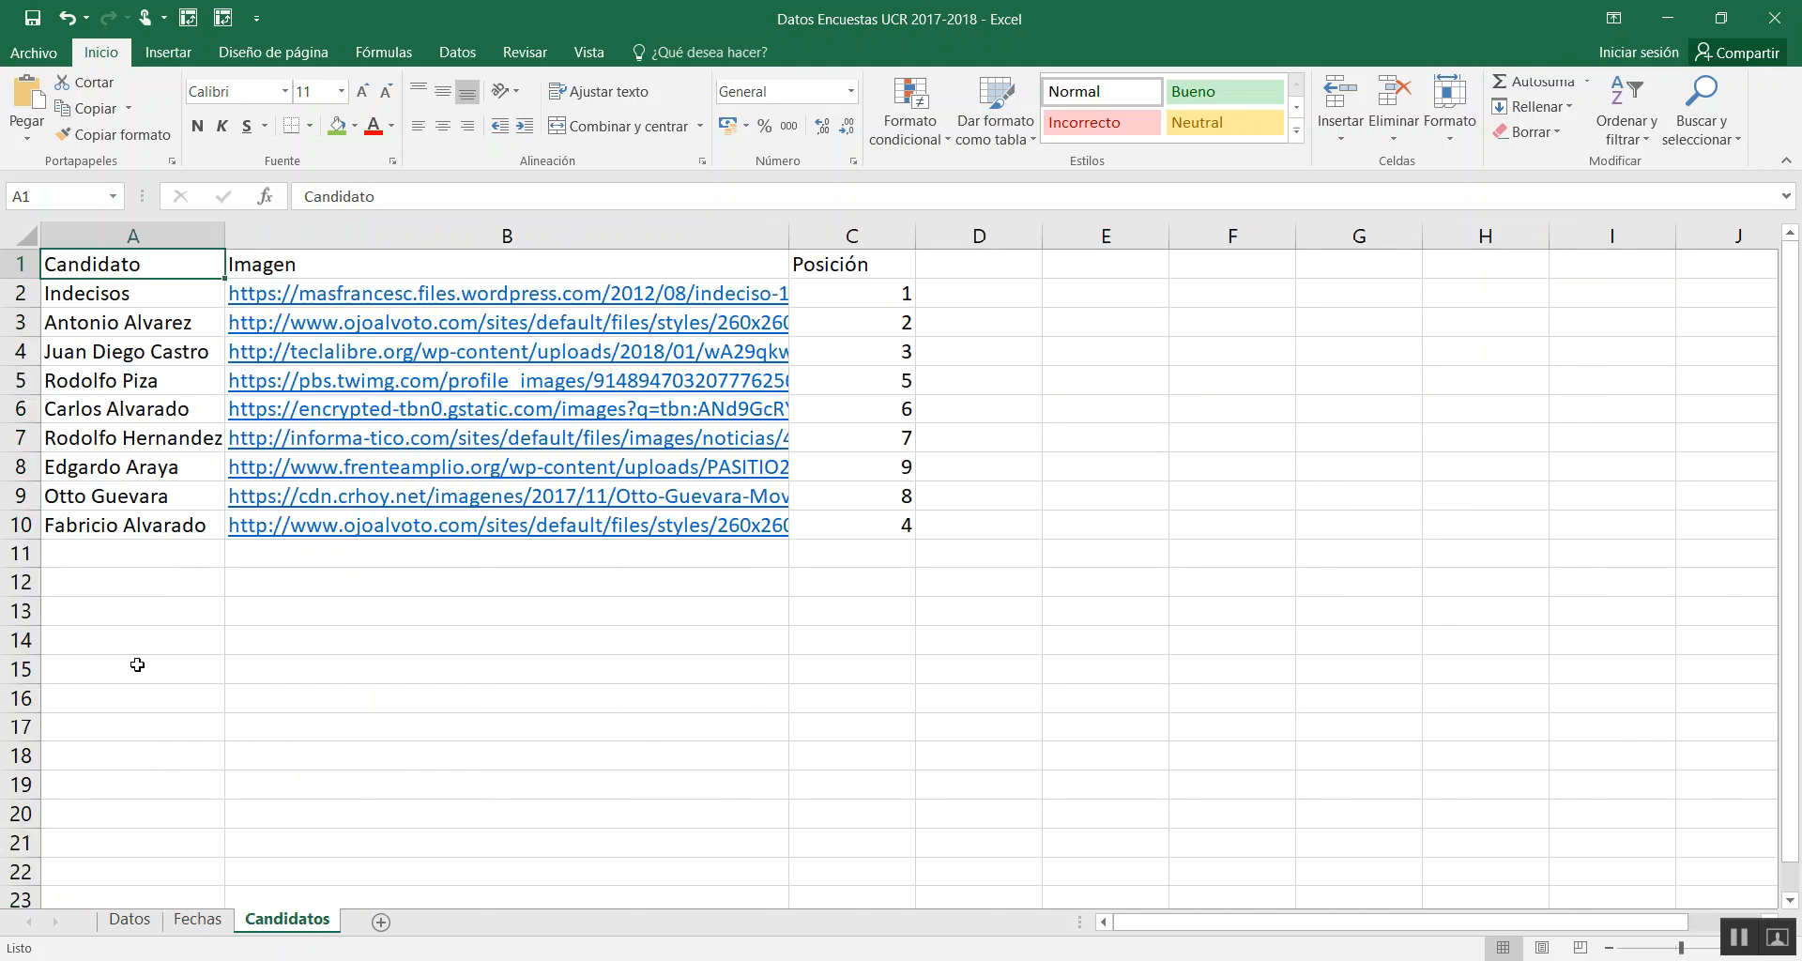
left_click(124, 236)
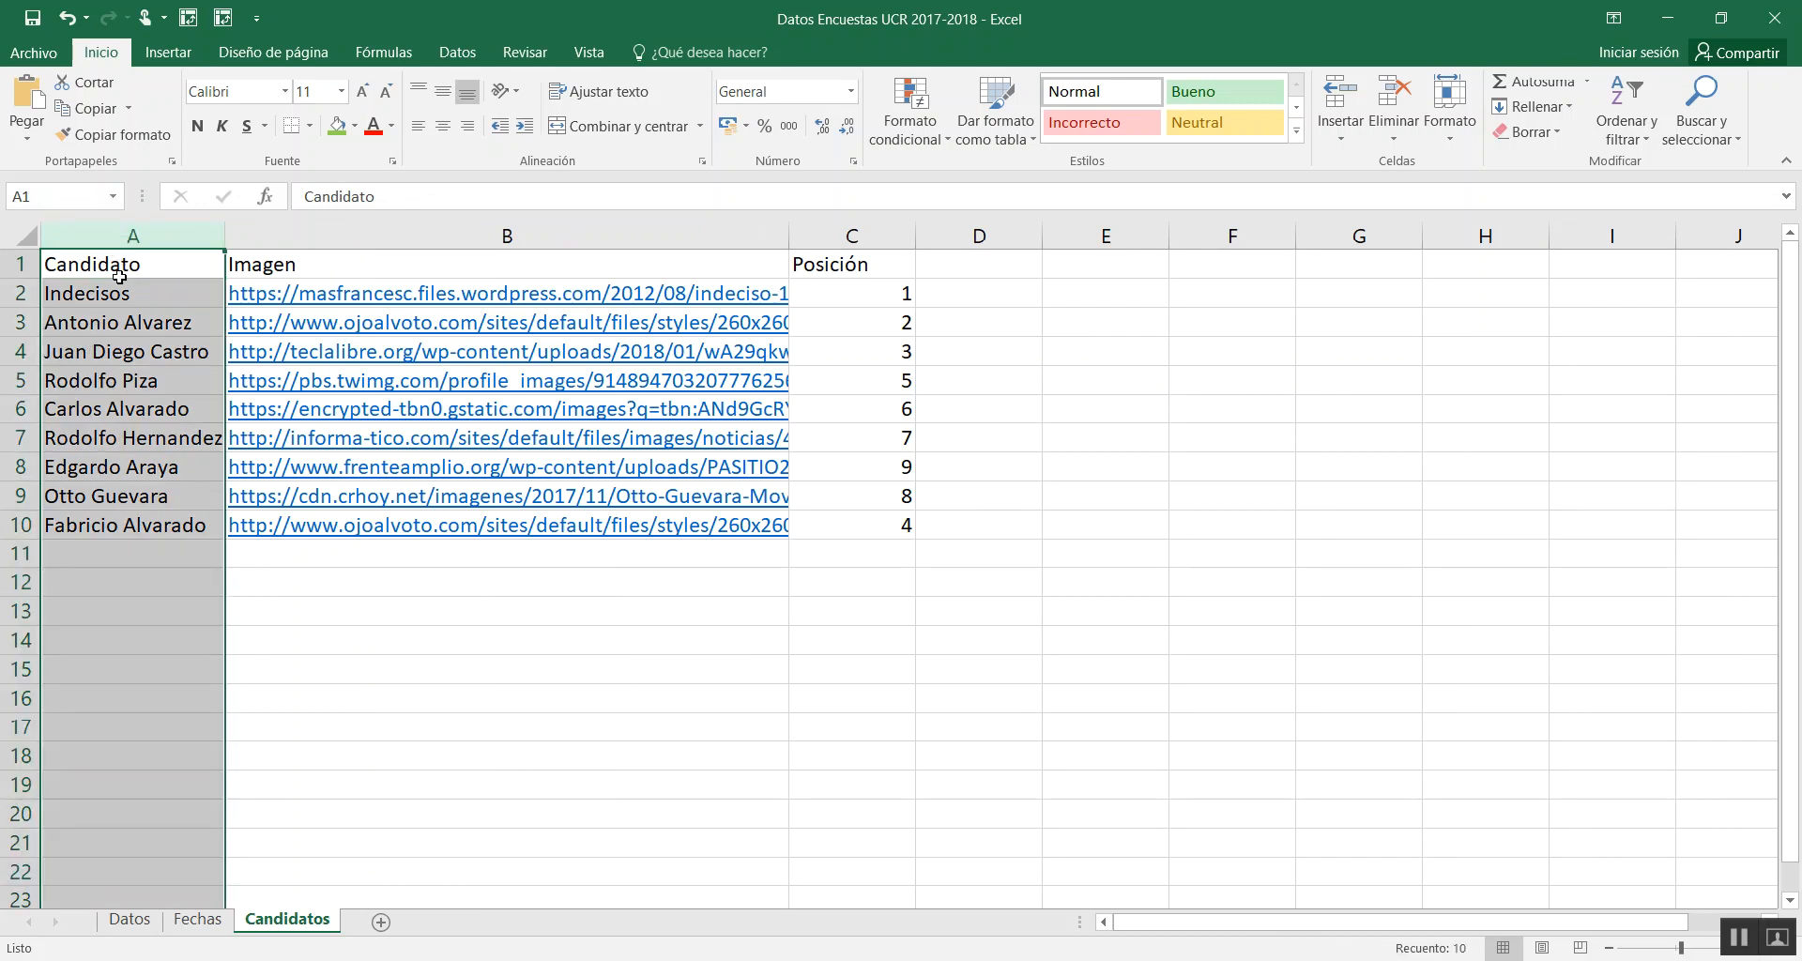
left_click(341, 239)
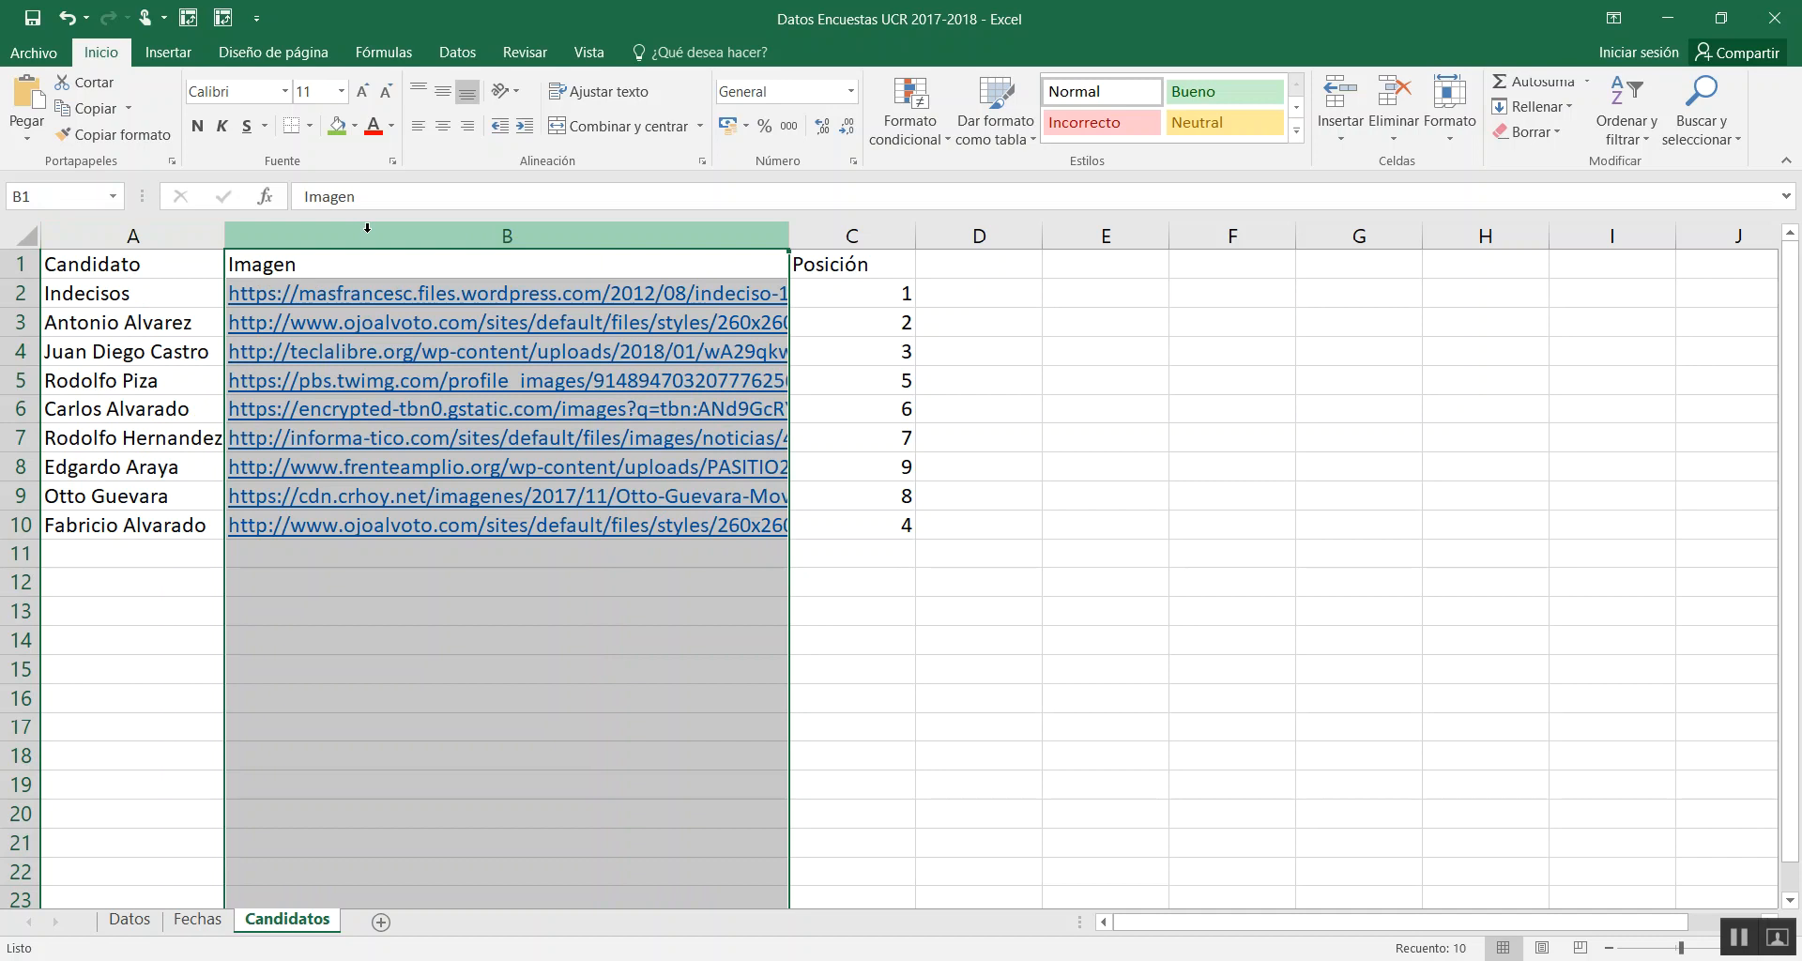
left_click(845, 230)
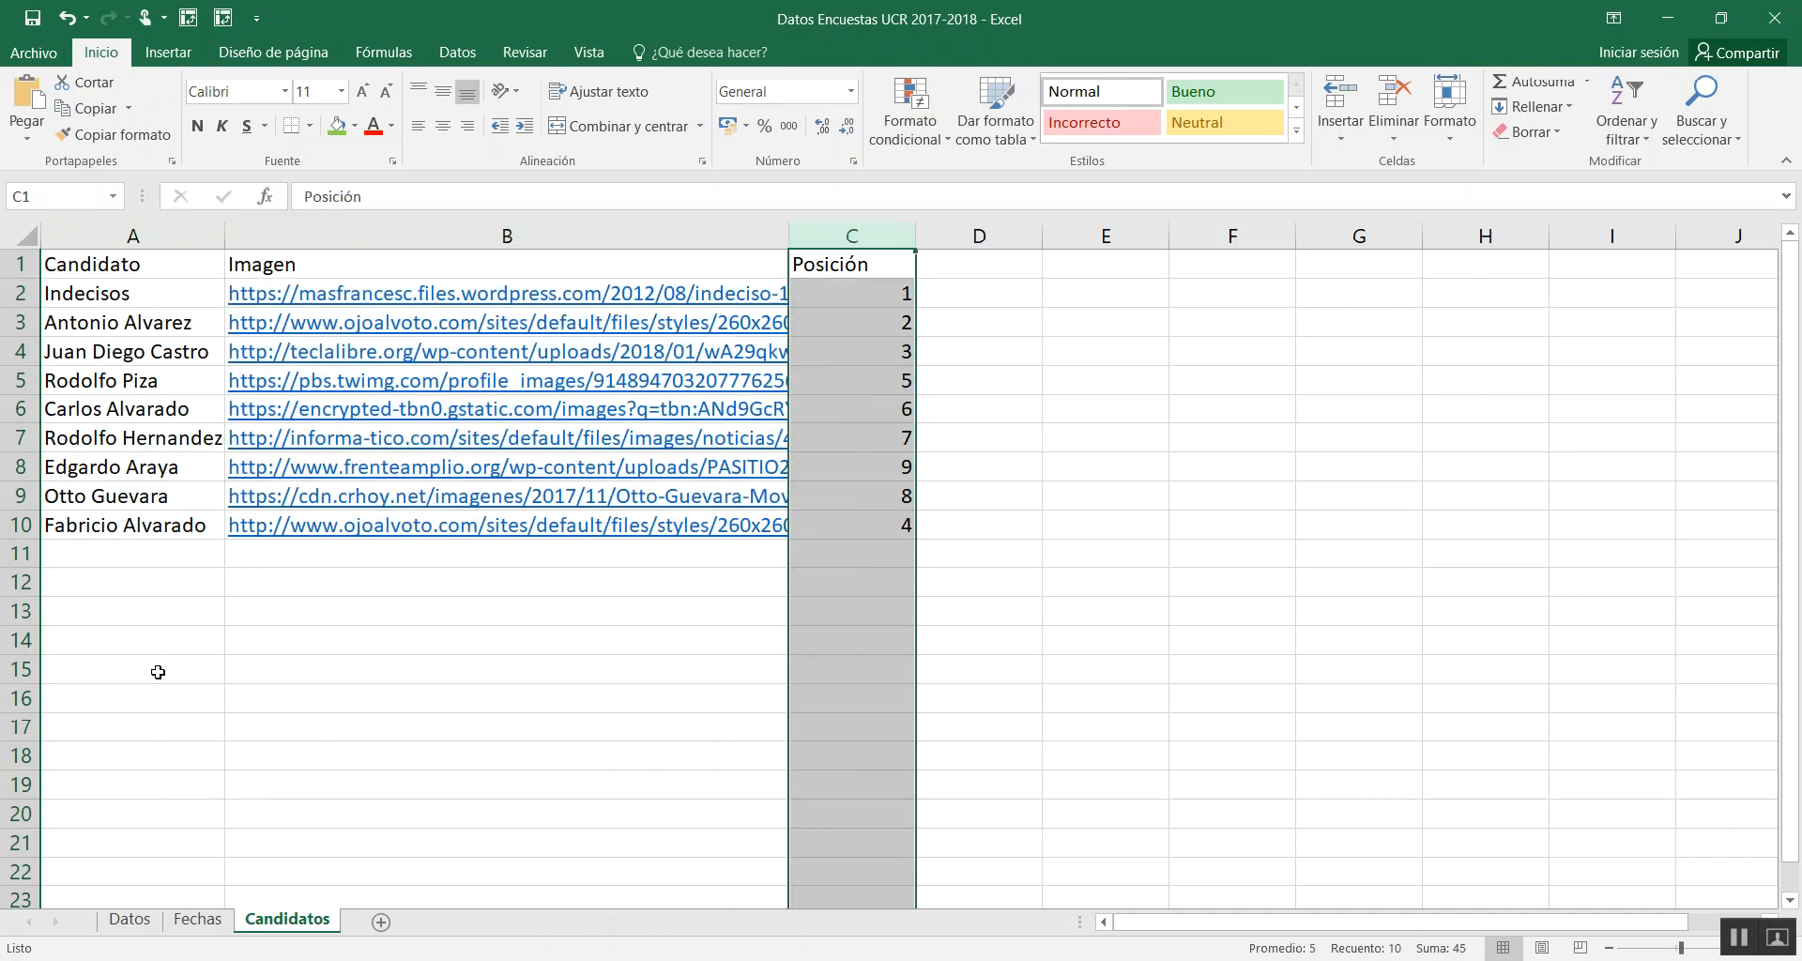
left_click(106, 297)
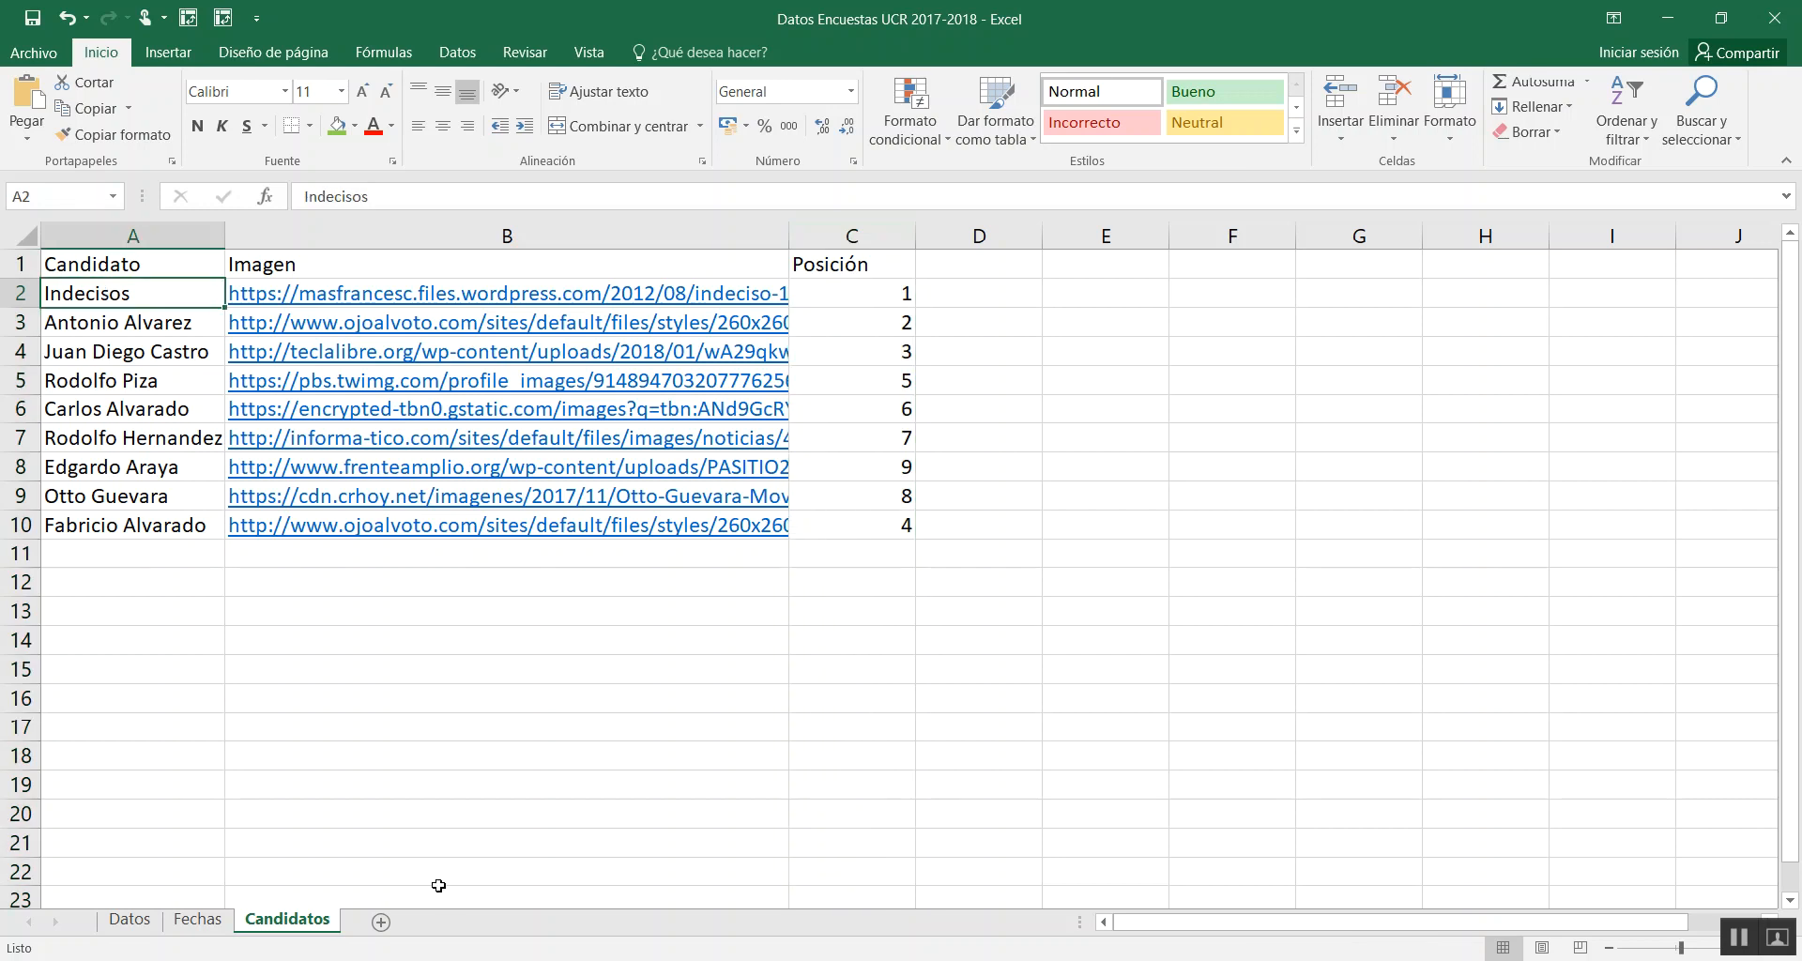
Close the survey workbook with its changes saved and switch to the Intencion de Voto Costa Rica 2017-2018 report in Power BI Desktop
left_click(1781, 33)
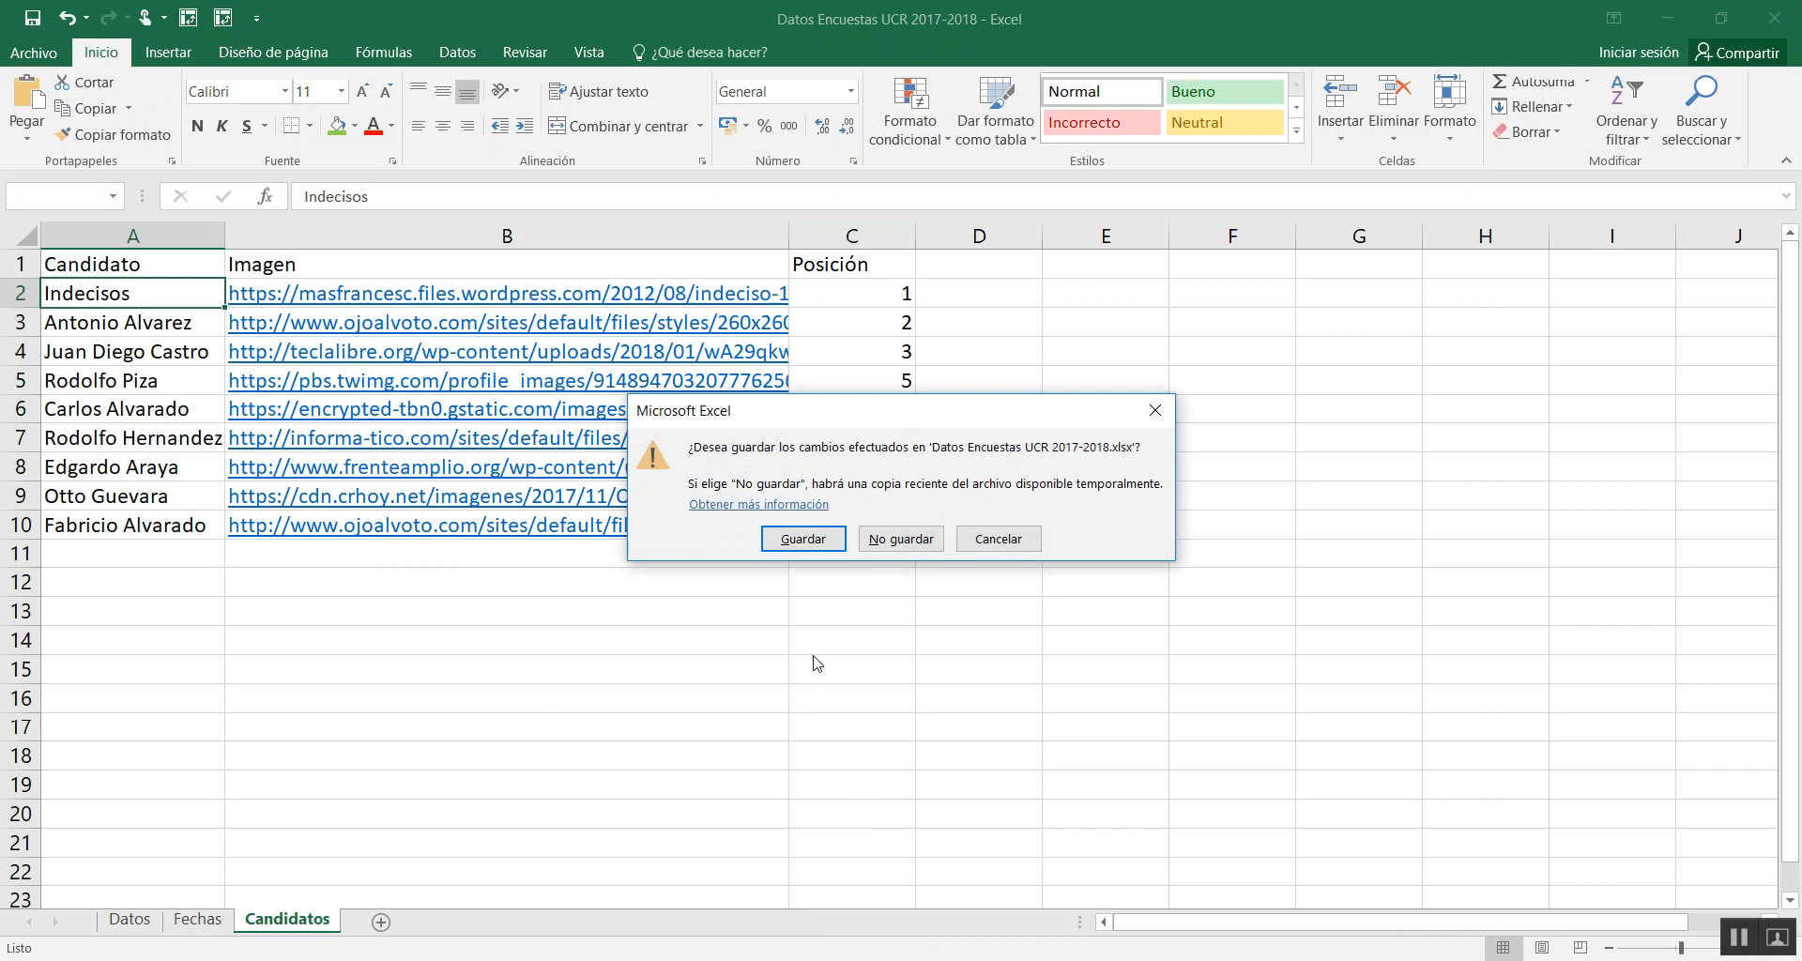
left_click(804, 539)
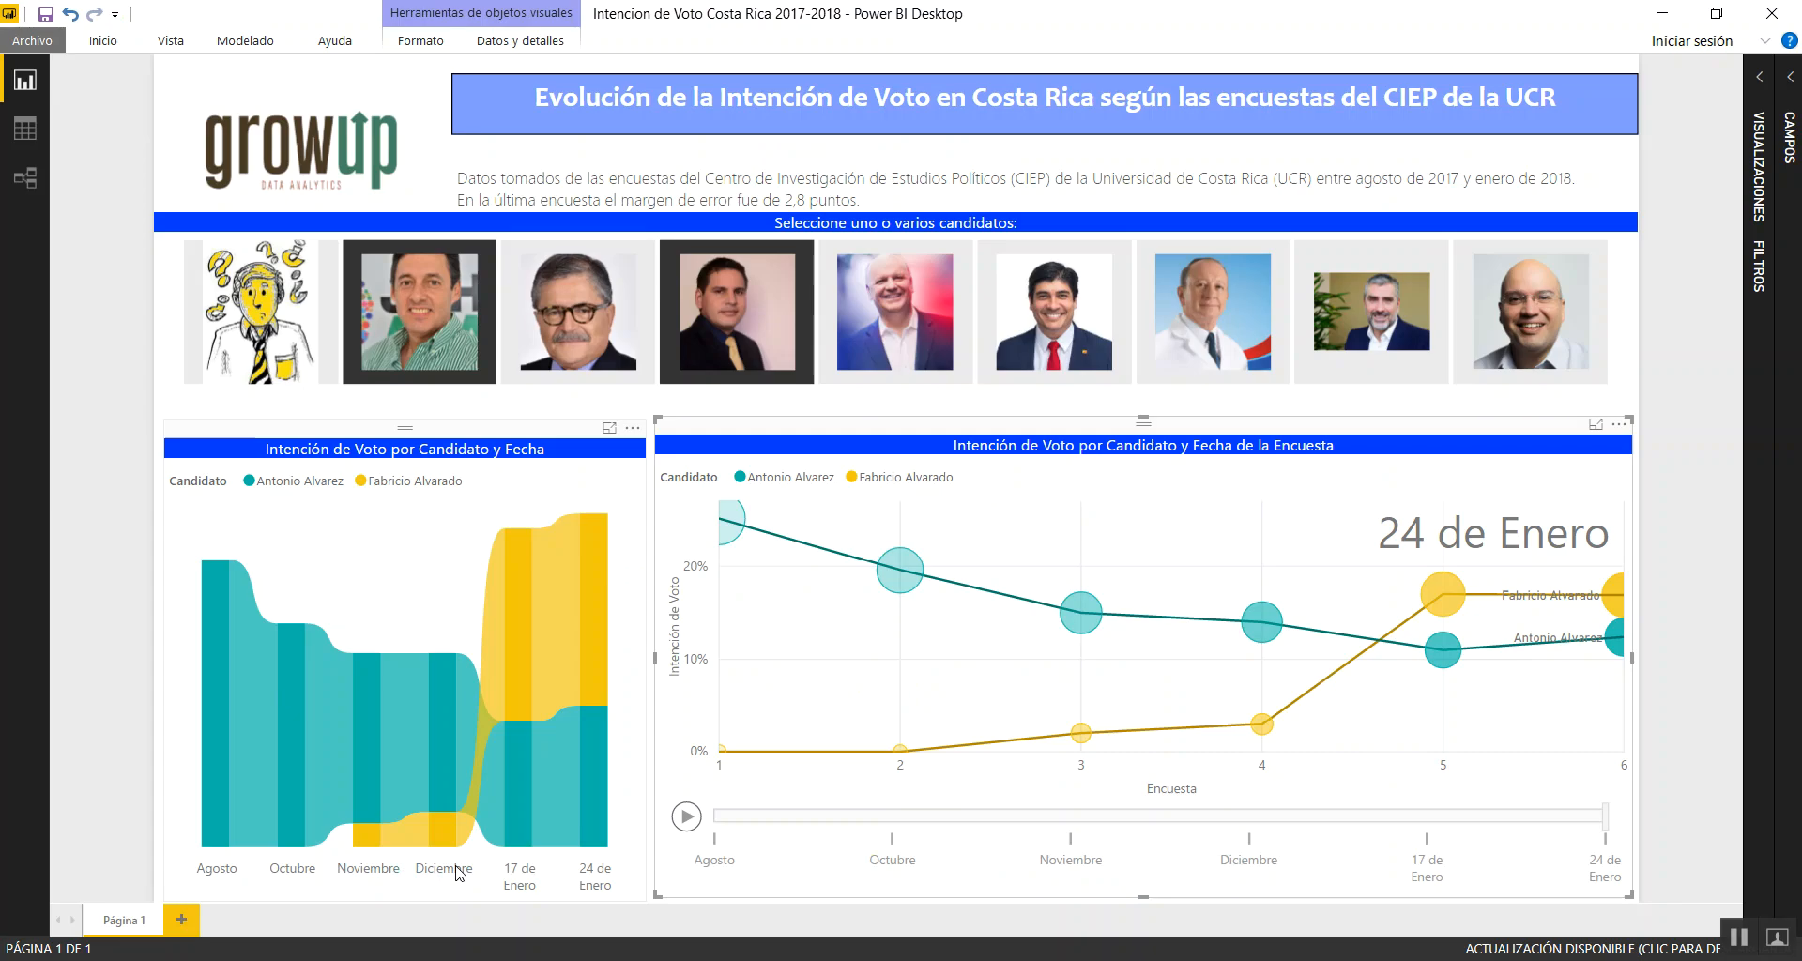
left_click(424, 887)
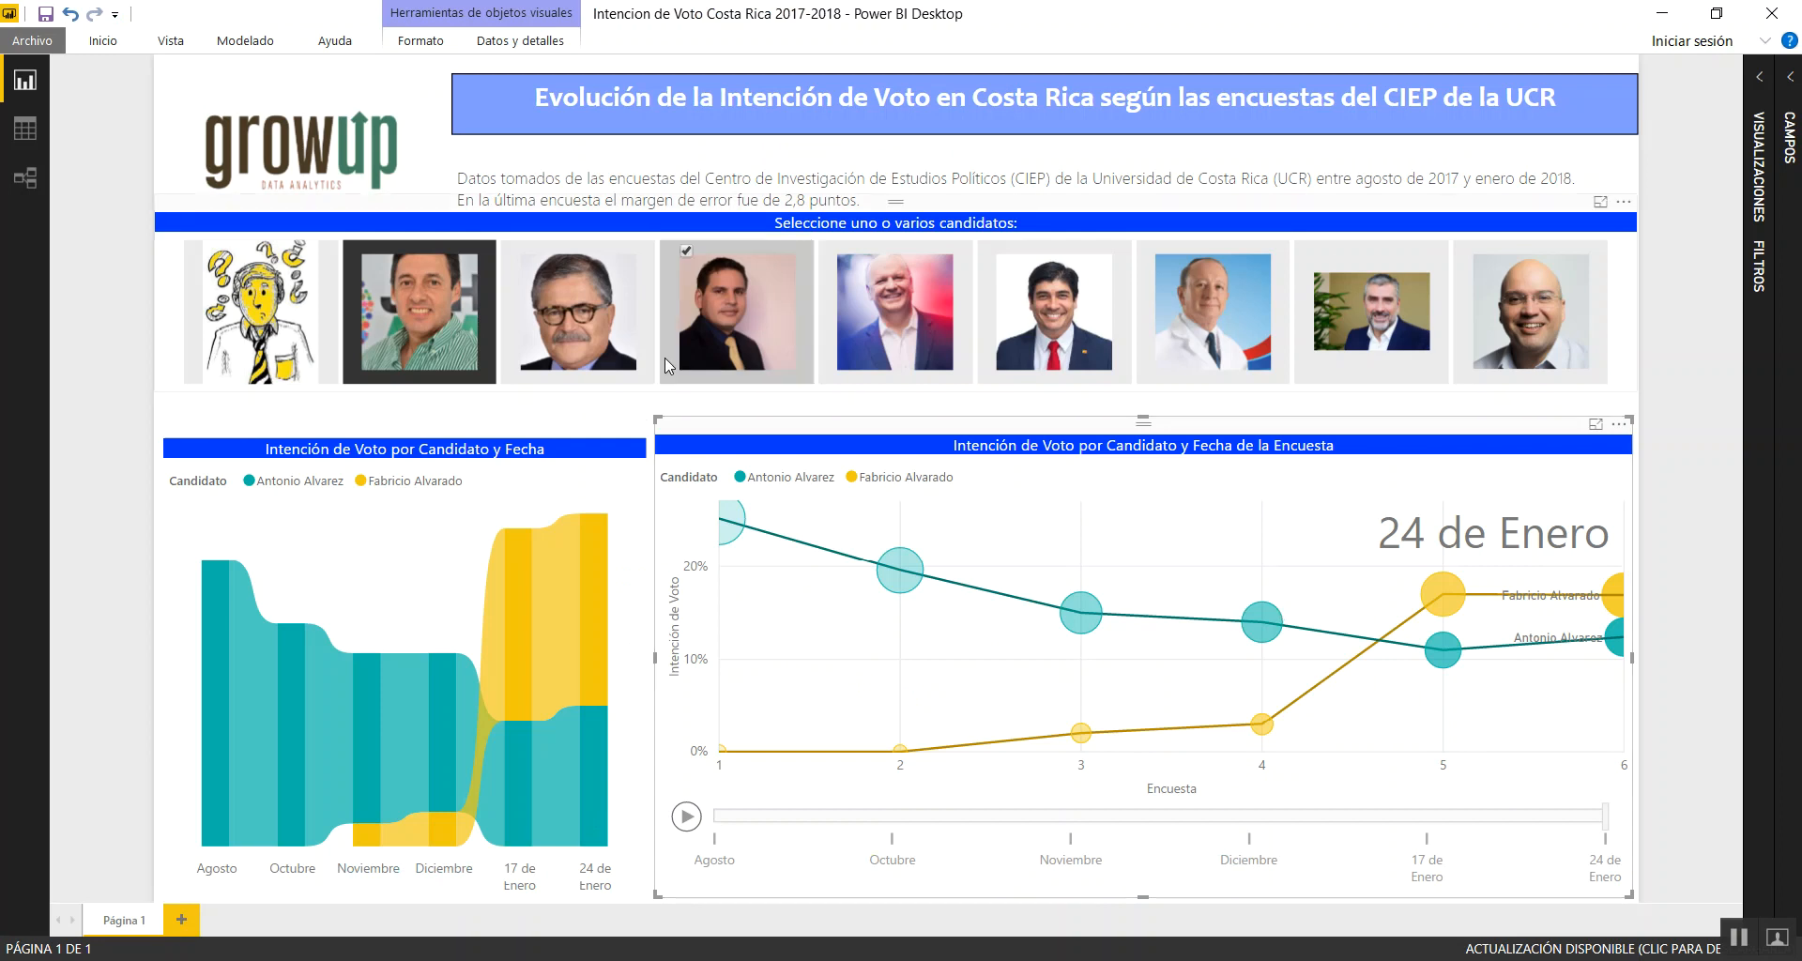
Replace the candidate slicer selection with Carlos Alvarado, Fabricio Alvarado, Juan Diego Castro and Antonio Alvarez to compare their voting intention
left_click(755, 323)
left_click(385, 310)
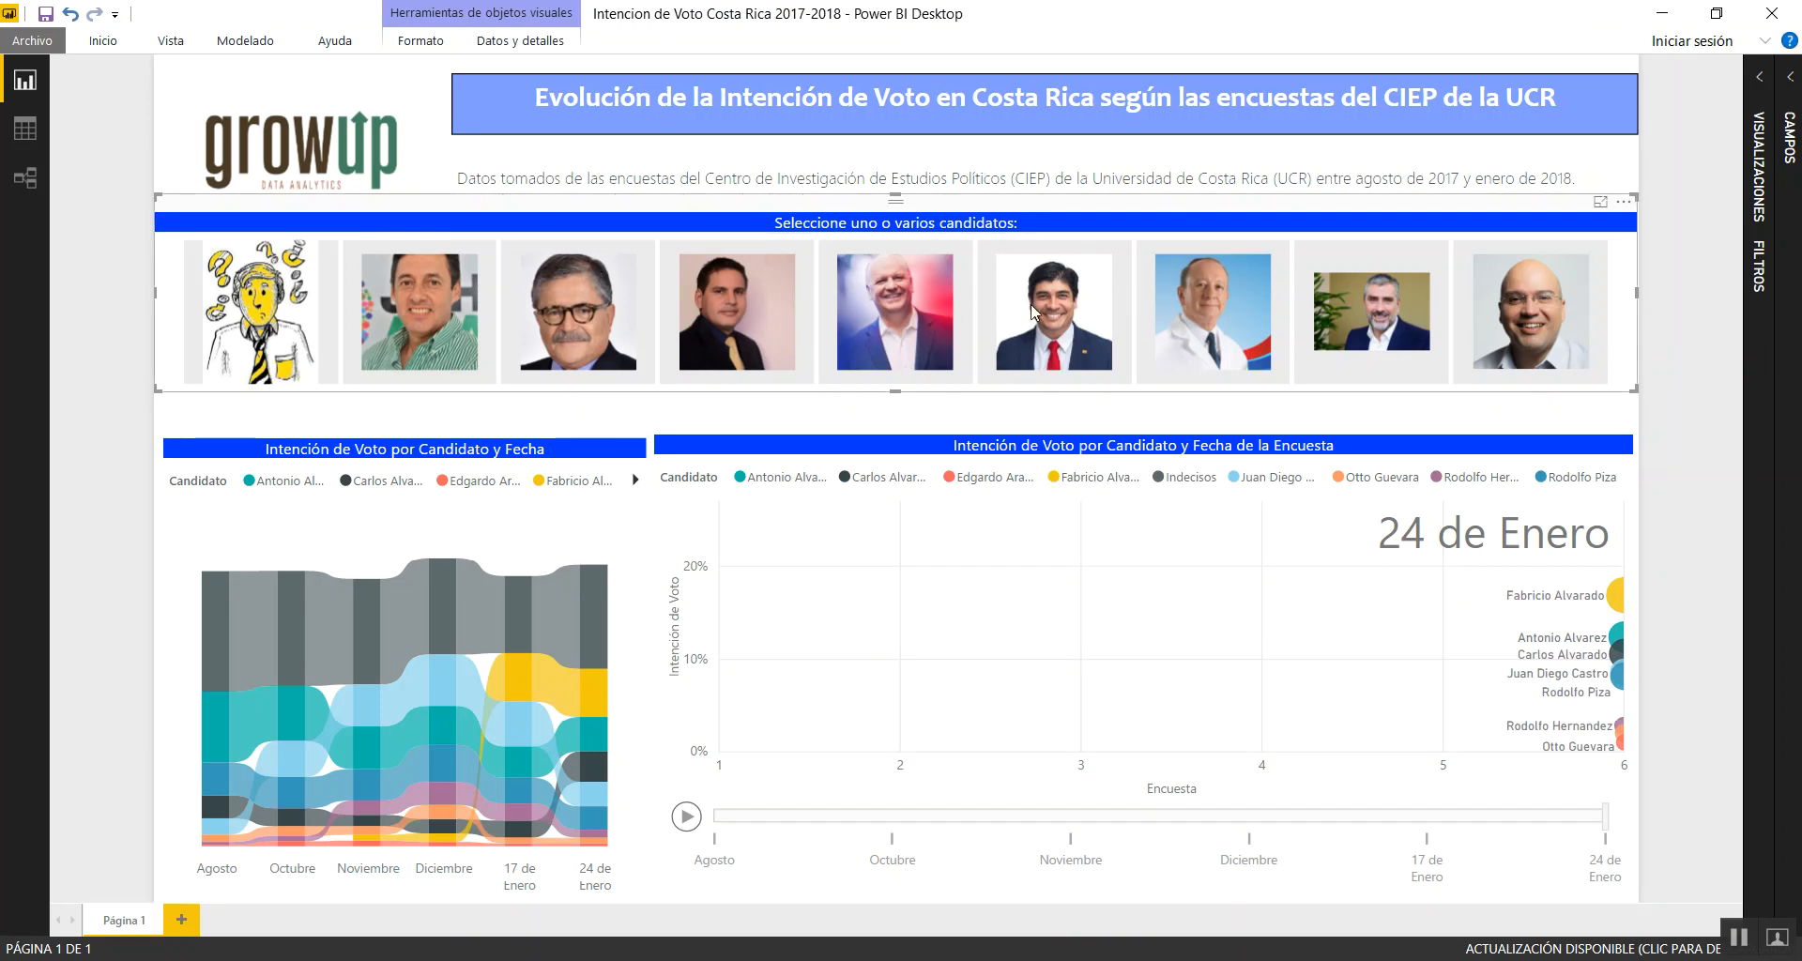
left_click(1057, 308)
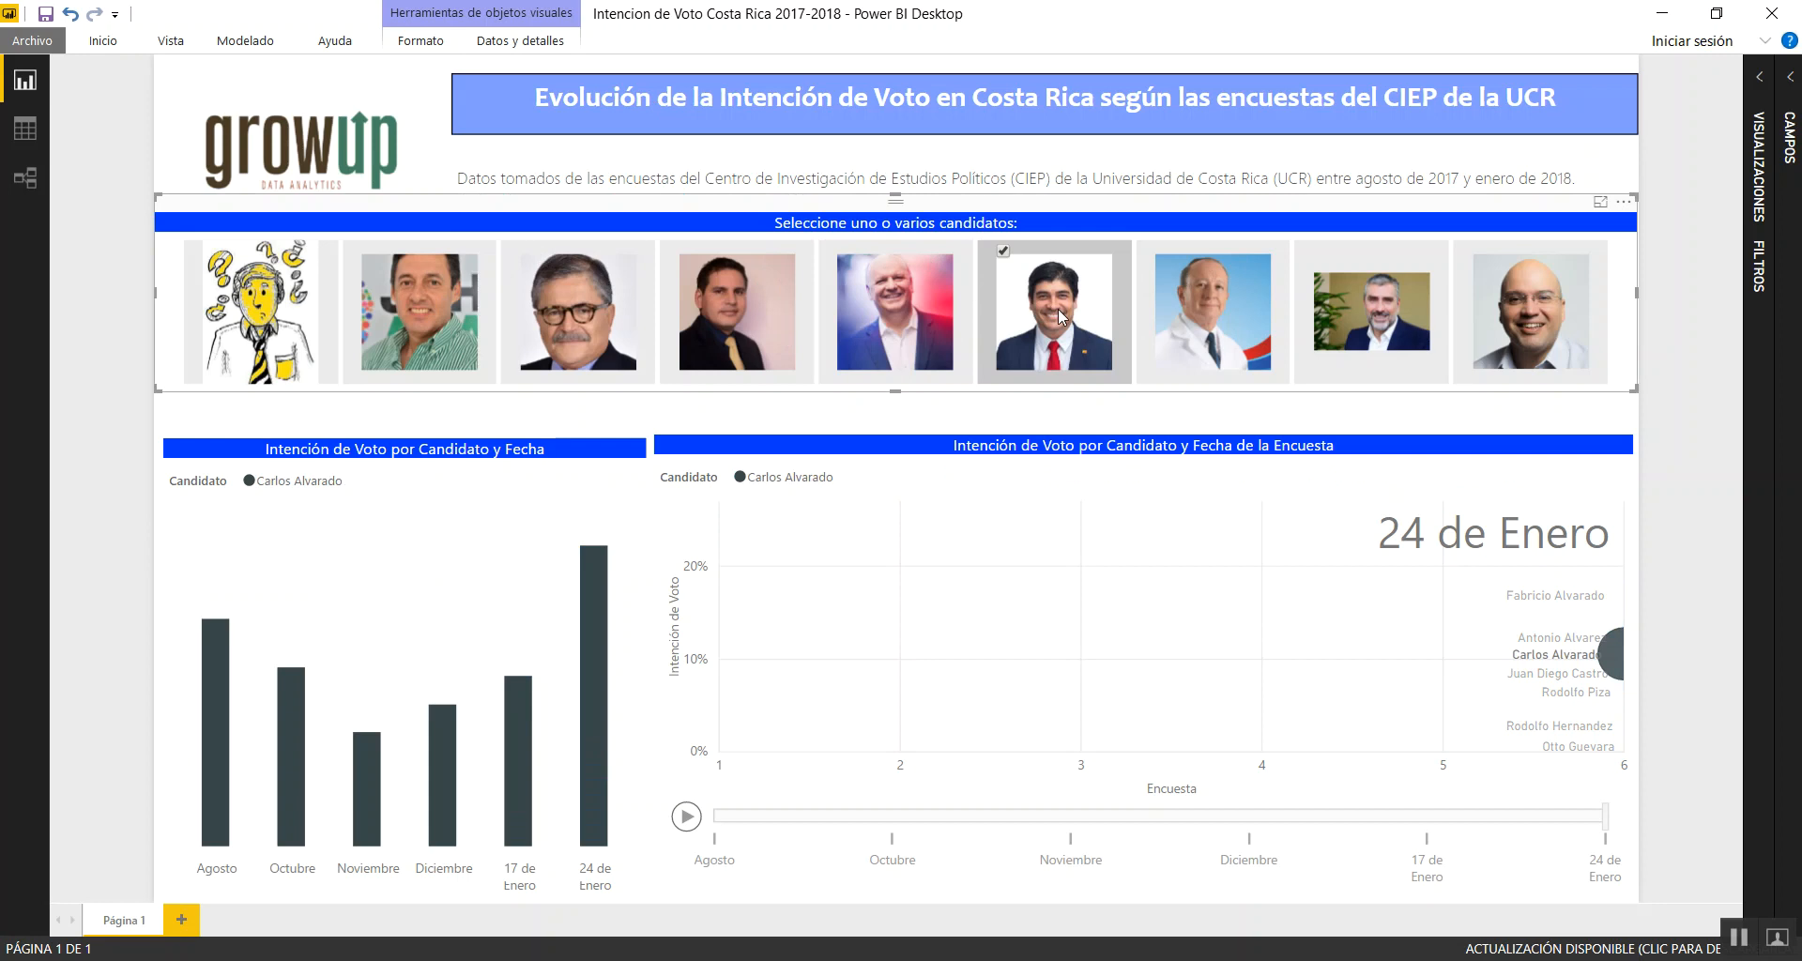
left_click(725, 304)
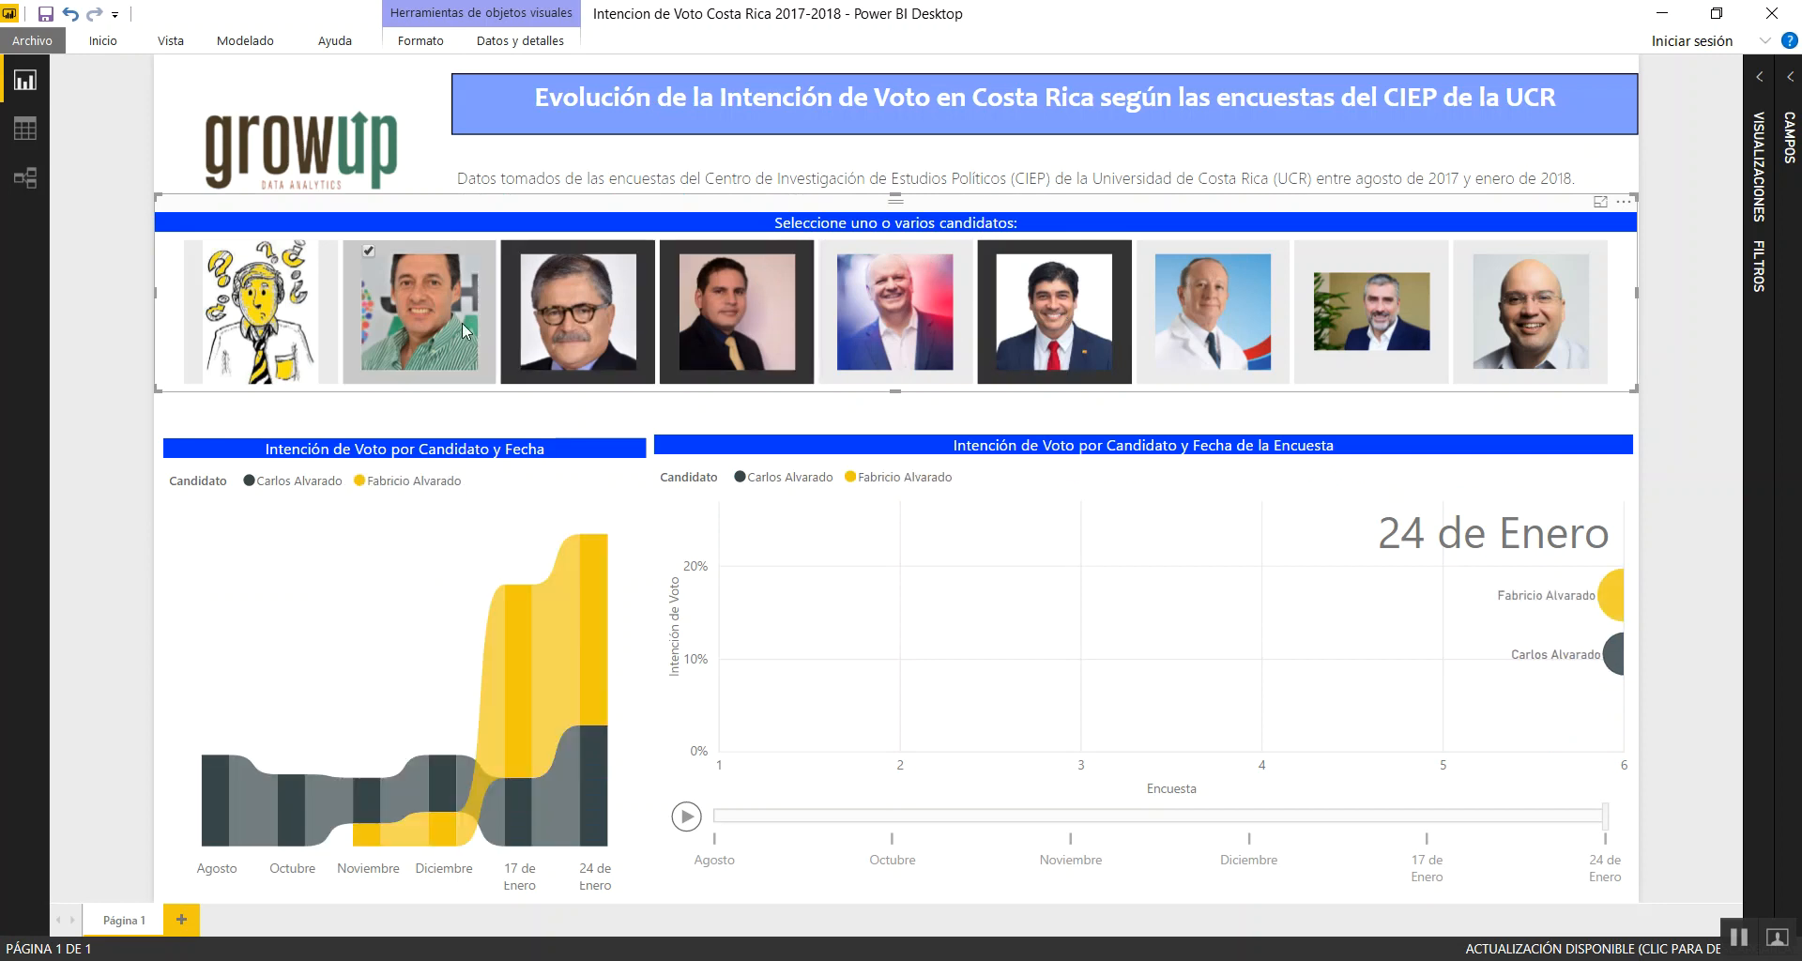
left_click(463, 330)
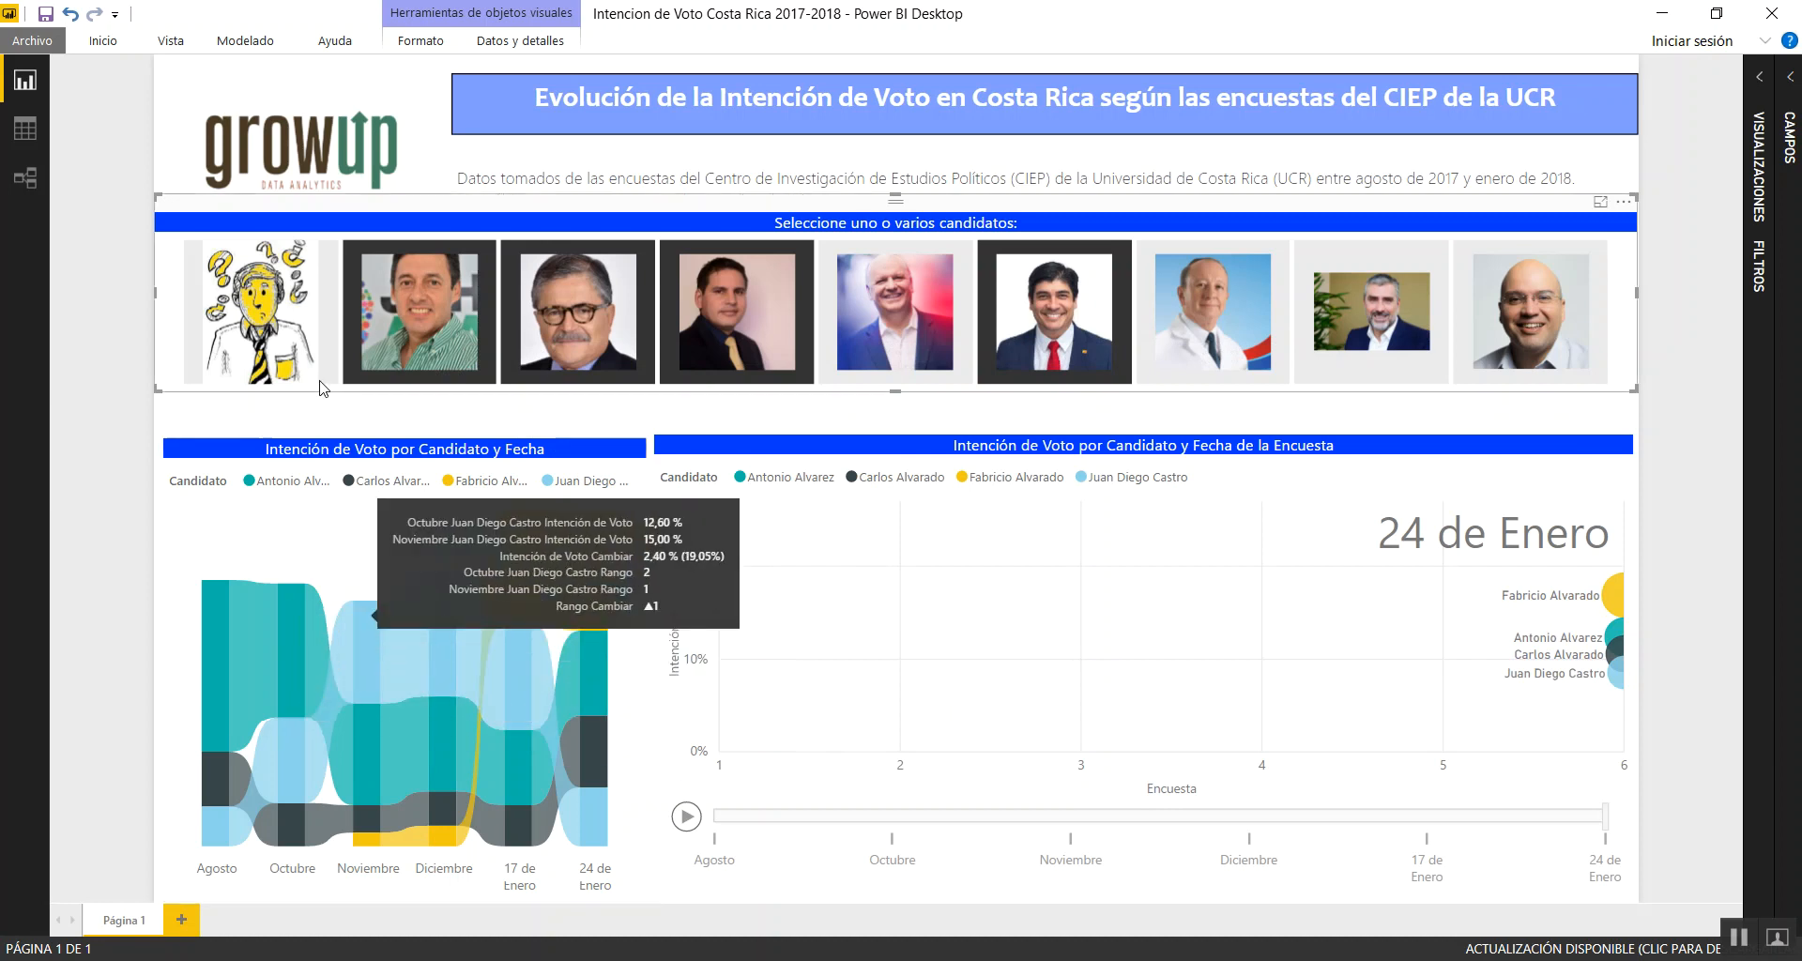
Deselect the four chosen candidates in the image slicer so both charts cover all candidates
left_click(419, 313)
left_click(578, 313)
left_click(729, 319)
left_click(1039, 329)
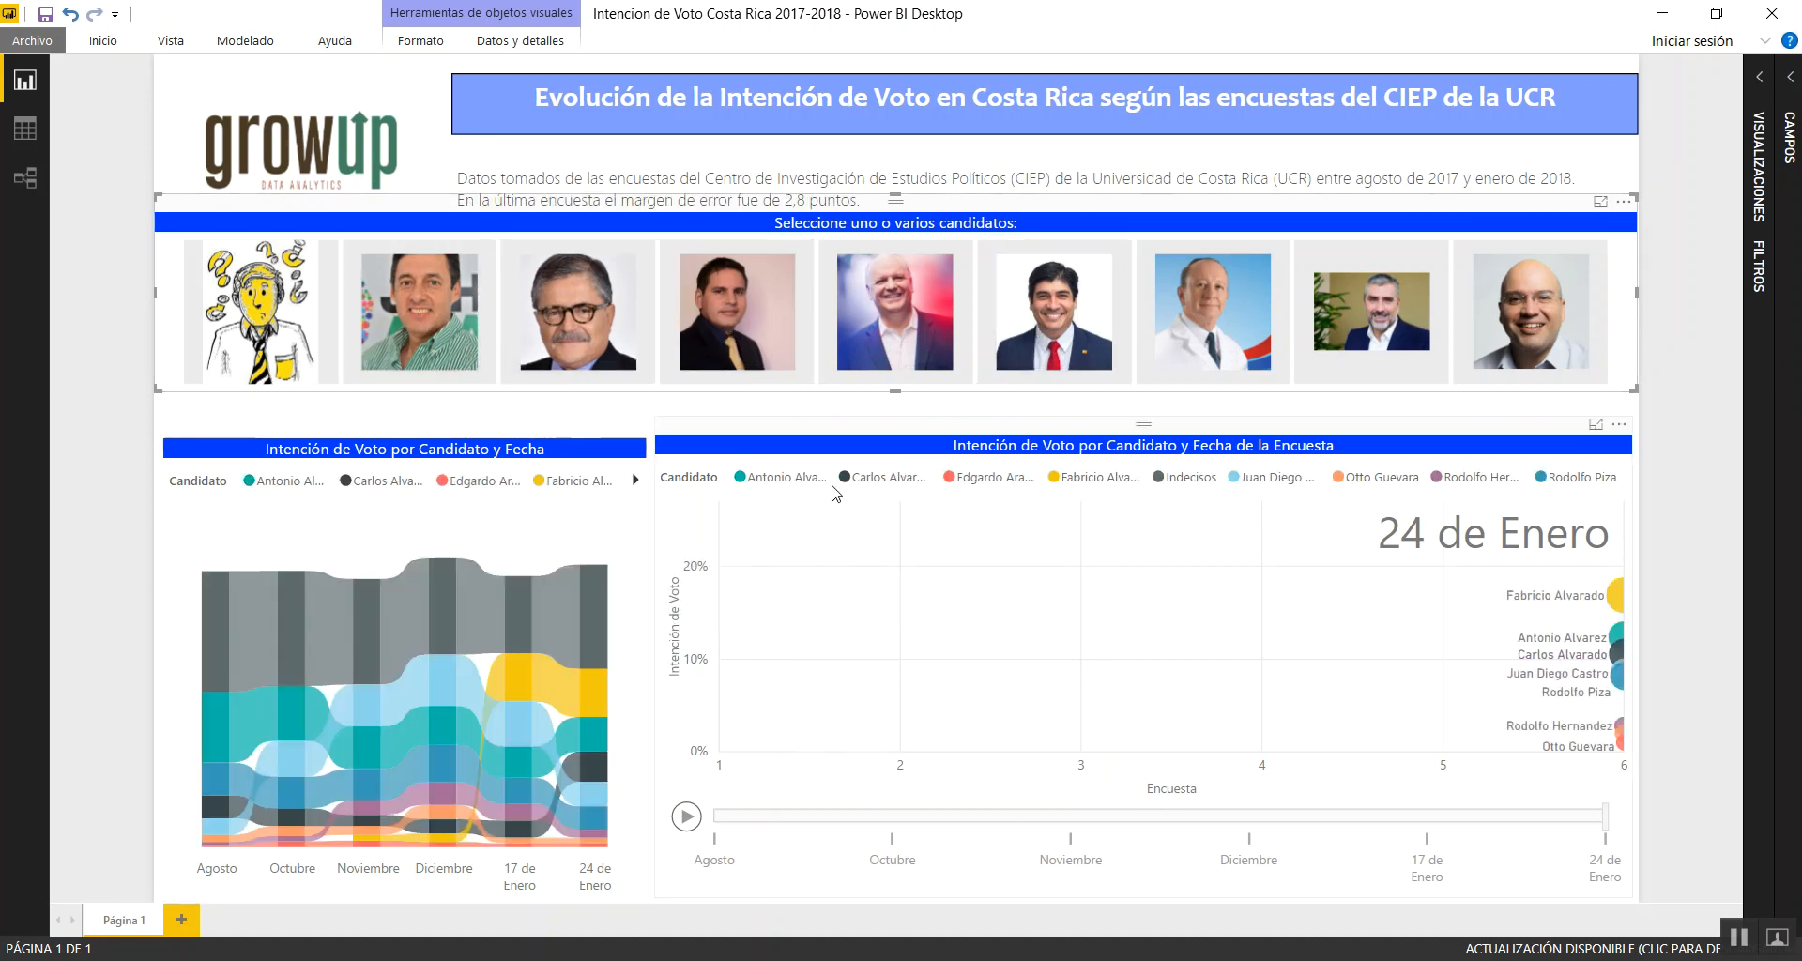
Play the survey-date animation of the voting-intention bubble chart to view the candidates' evolution
left_click(816, 435)
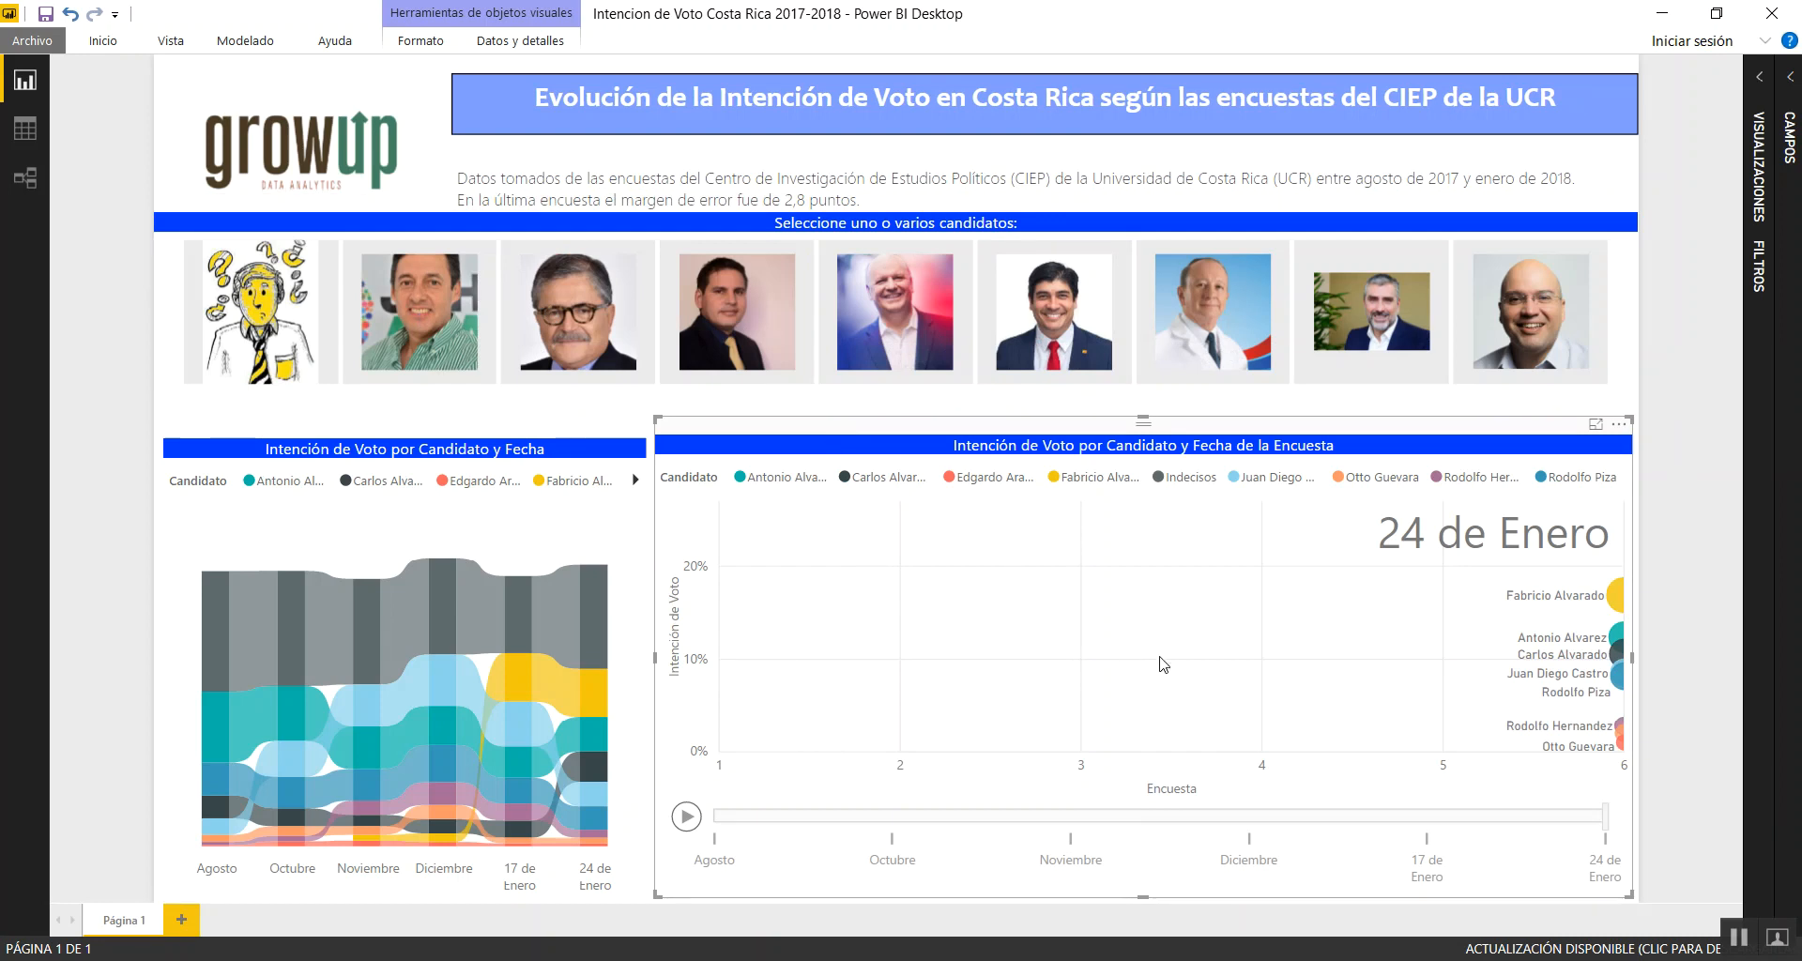
left_click(686, 817)
left_click(686, 817)
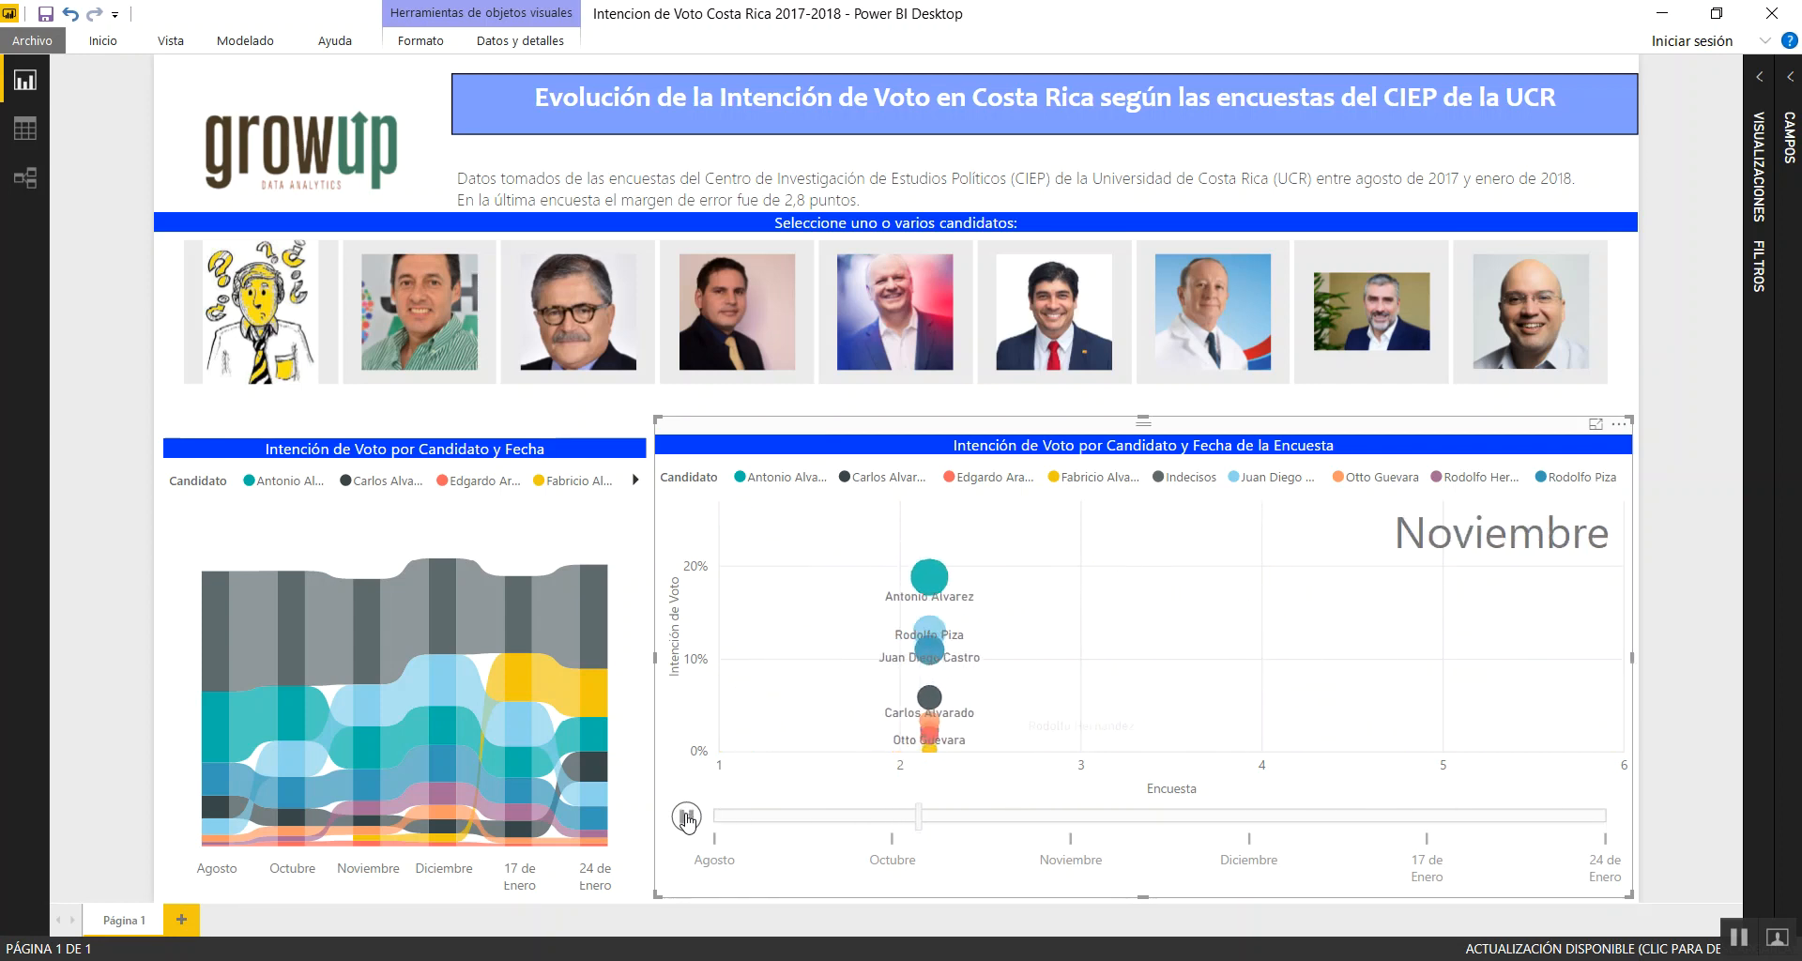
left_click(689, 820)
Switch to the untitled Power BI report and accept Español (Costa Rica) as the current file's regional setting
left_click(558, 959)
left_click(691, 877)
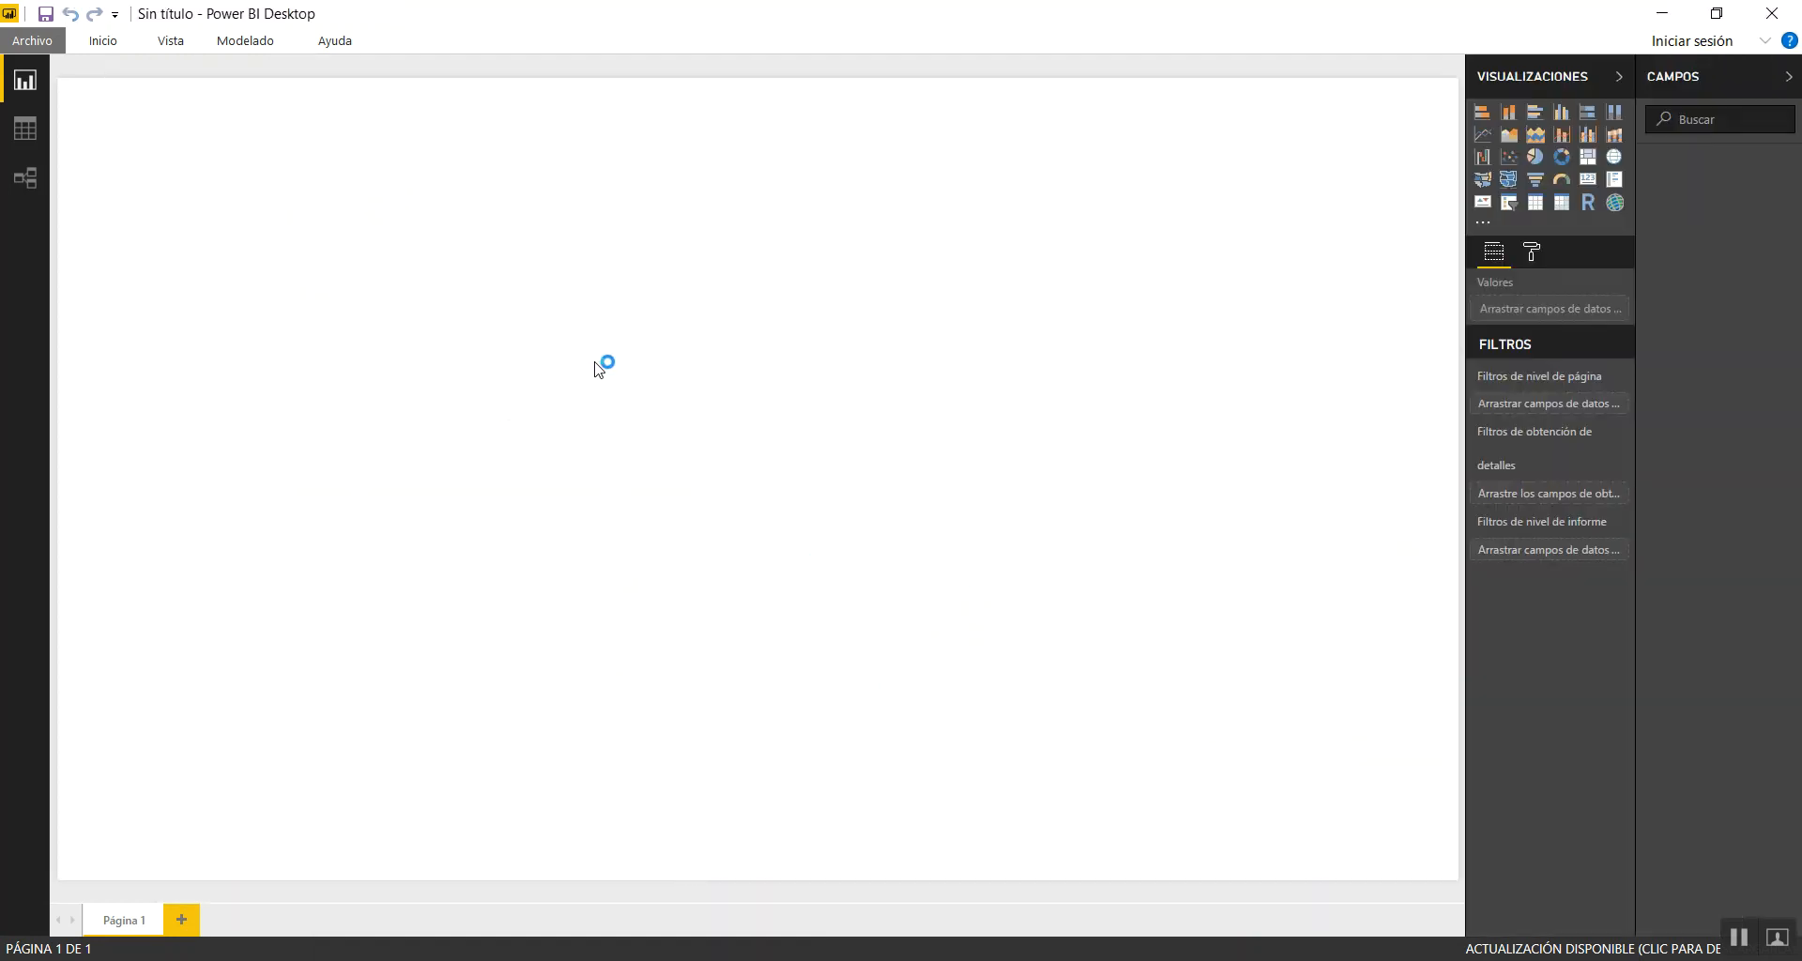
left_click(24, 42)
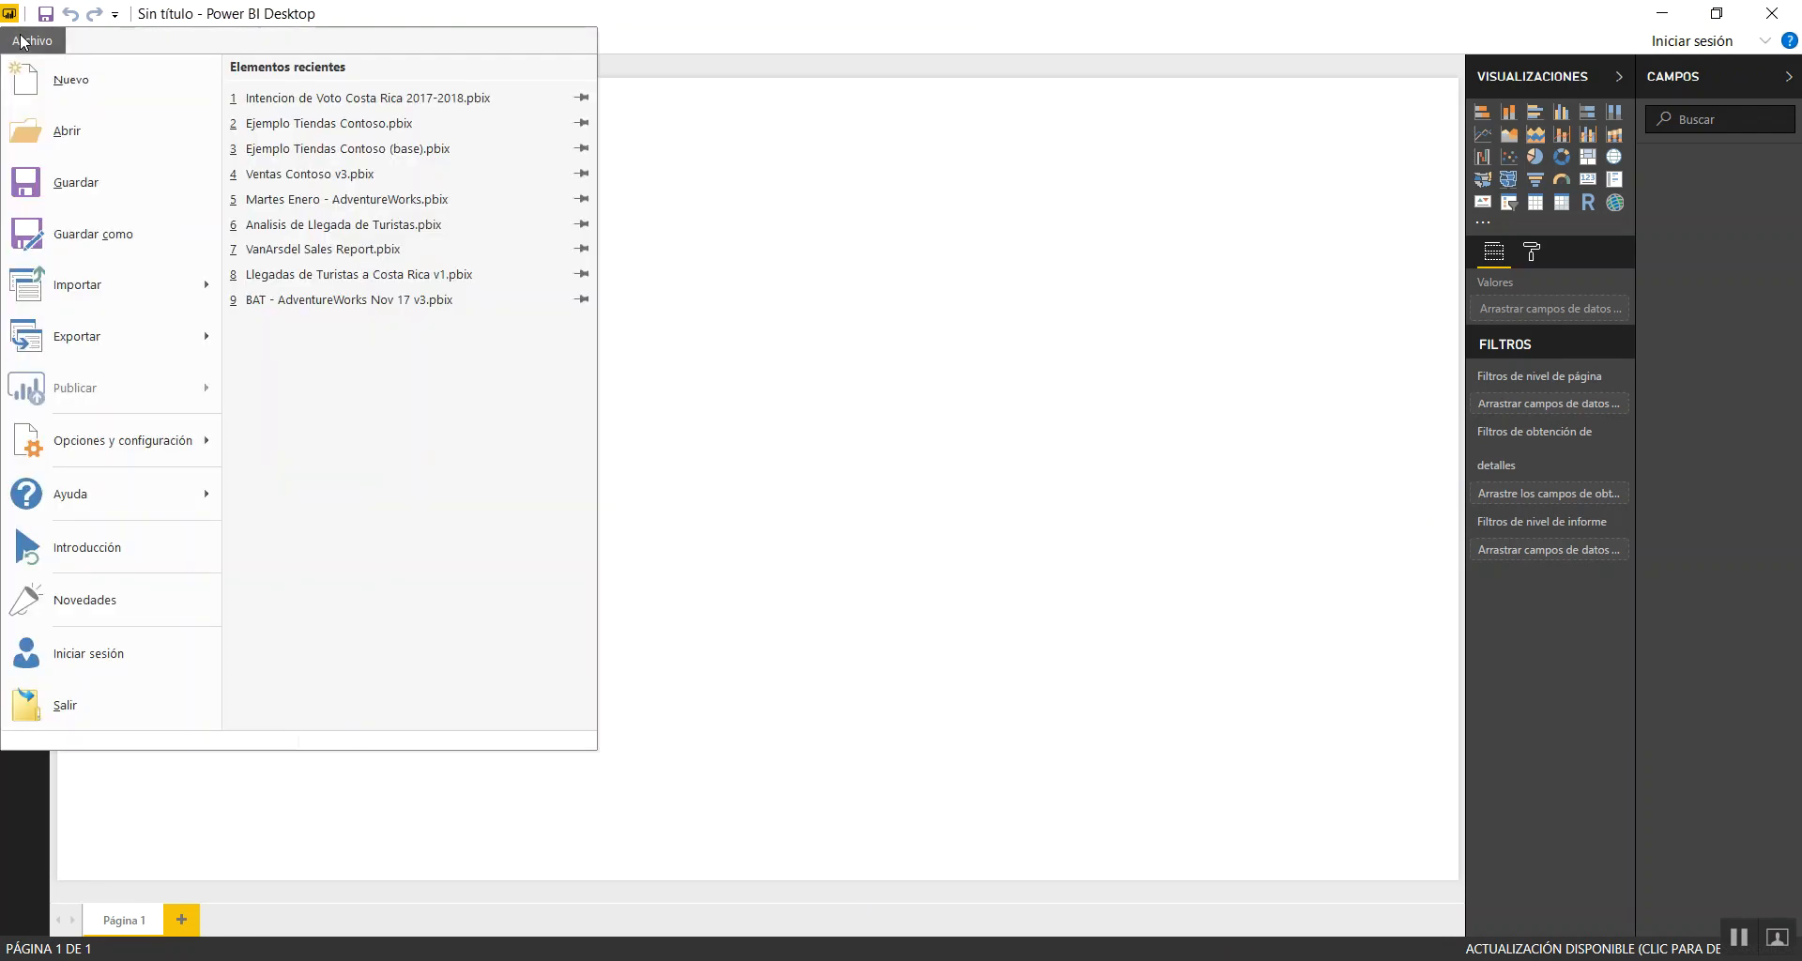
mouse_move(111, 446)
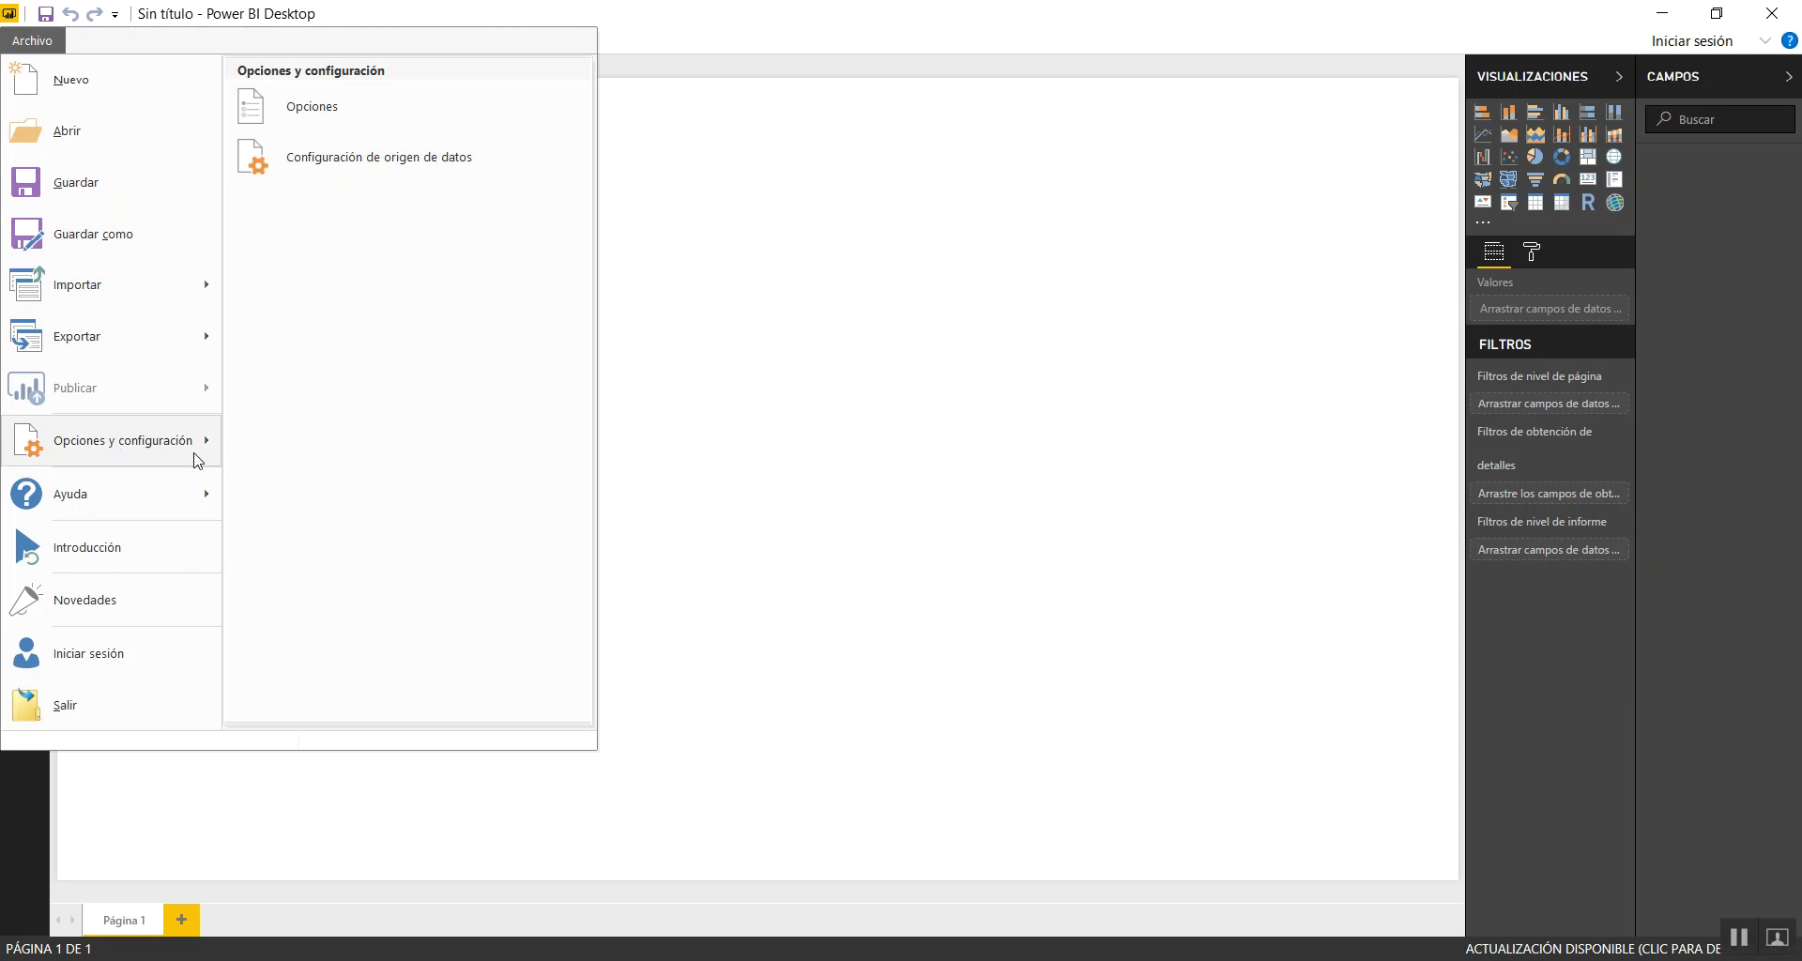
left_click(331, 113)
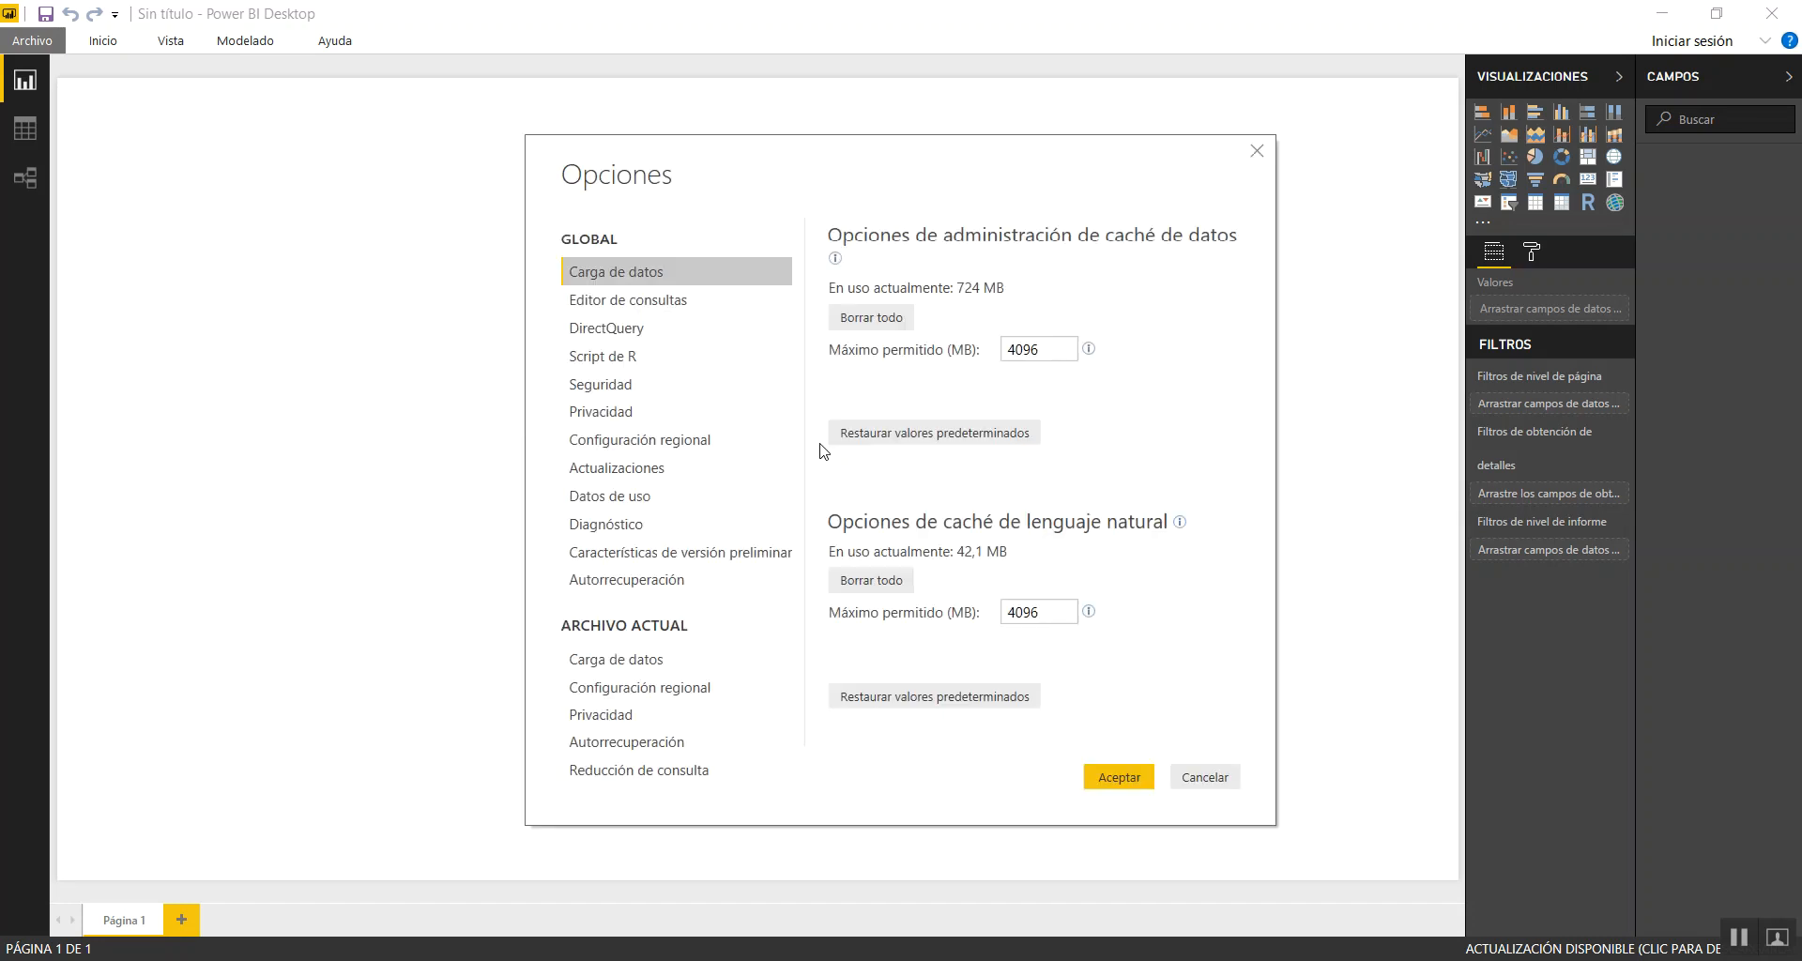
left_click(672, 693)
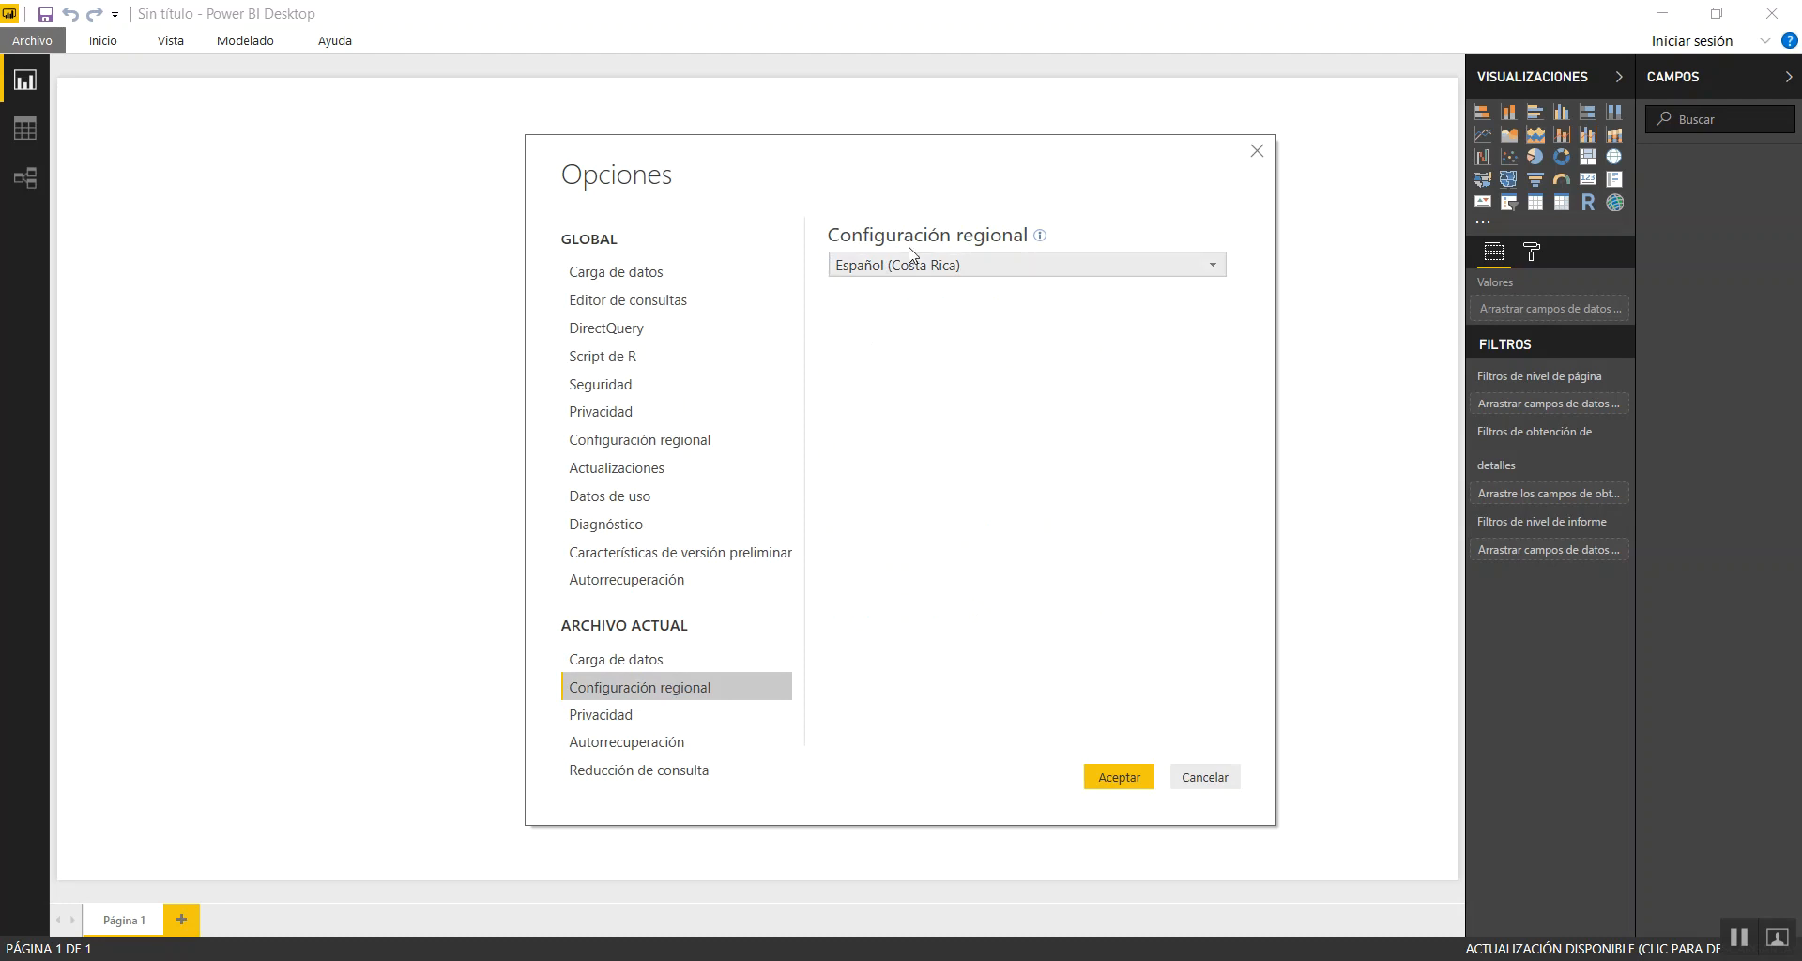
left_click(1120, 779)
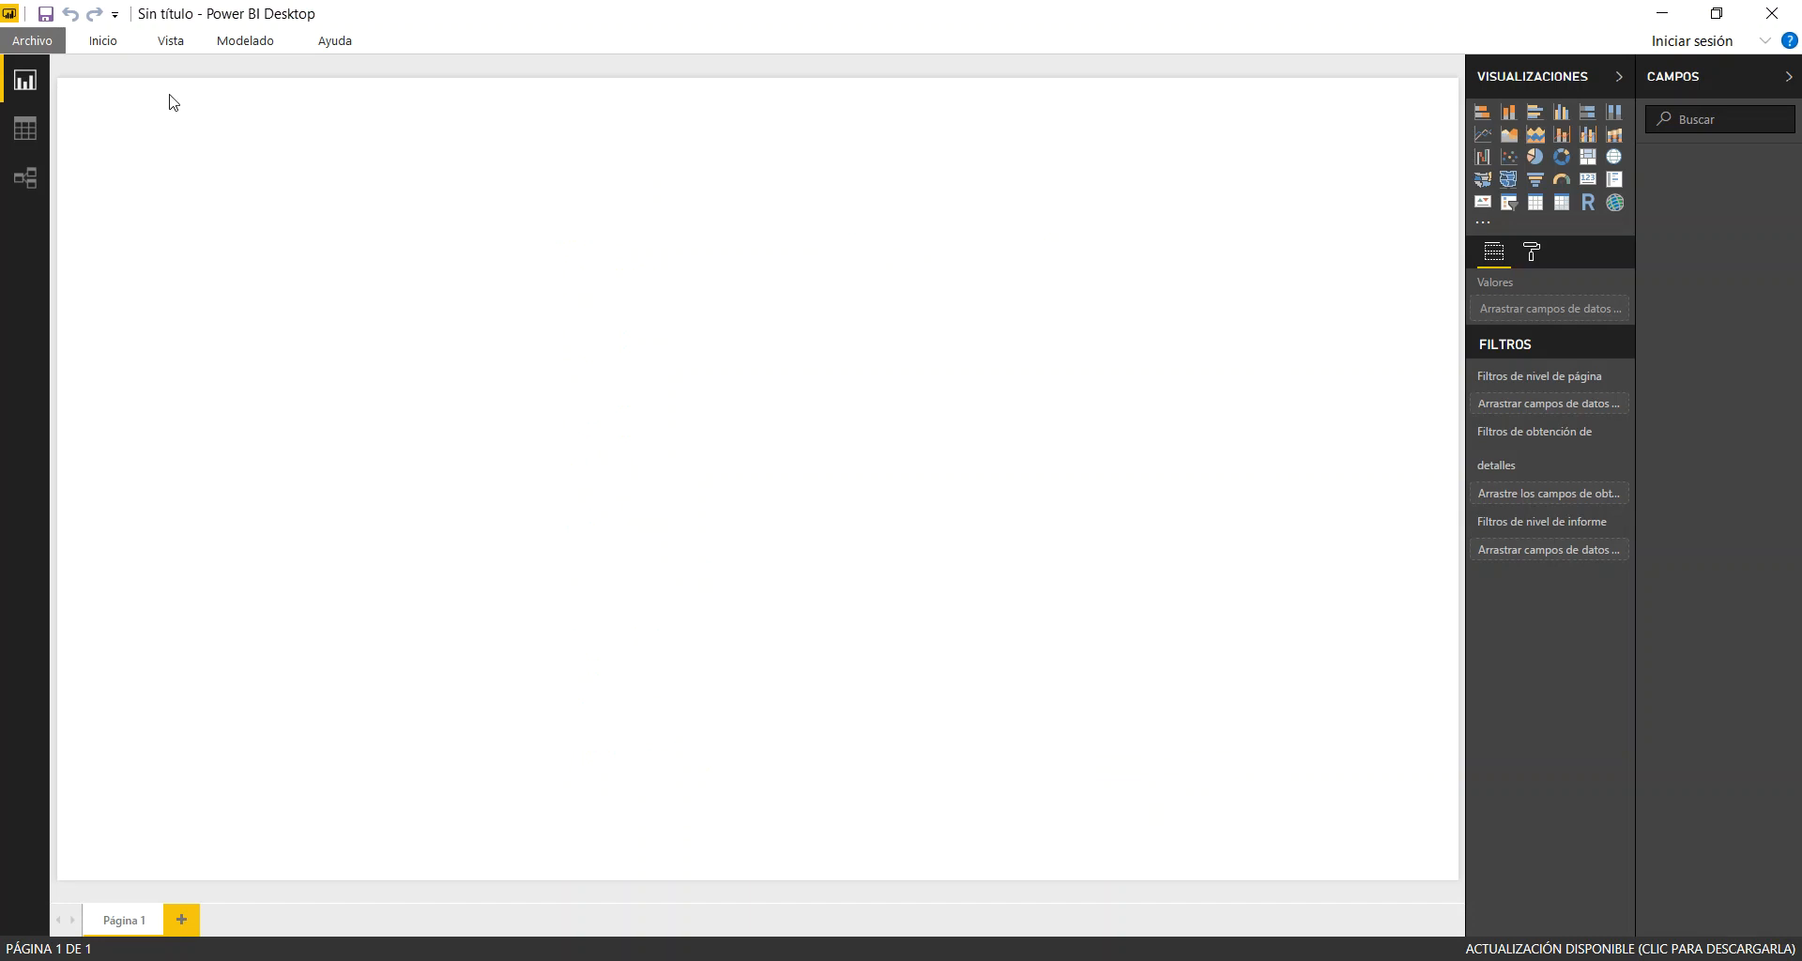
Connect to the Excel workbook Datos Encuestas UCR 2017-2018 in the Votaciones Costa Rica 2018 folder under Curso Power BI > Ejercicios
left_click(103, 41)
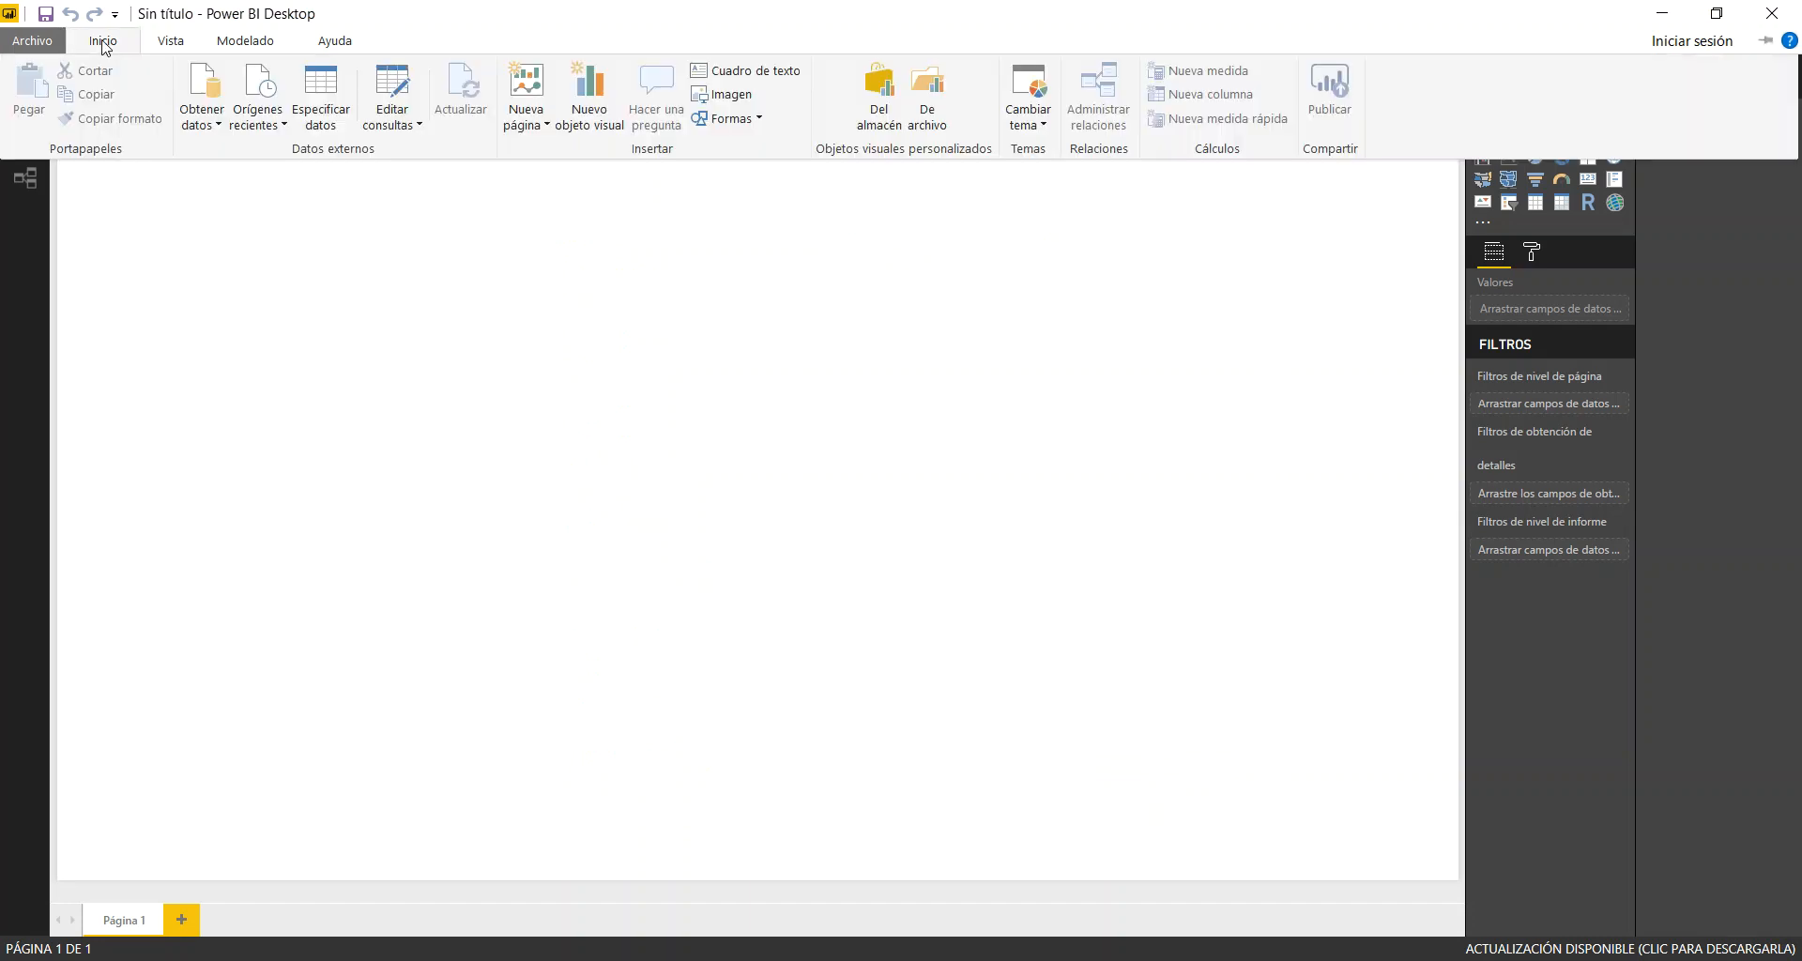
left_click(205, 75)
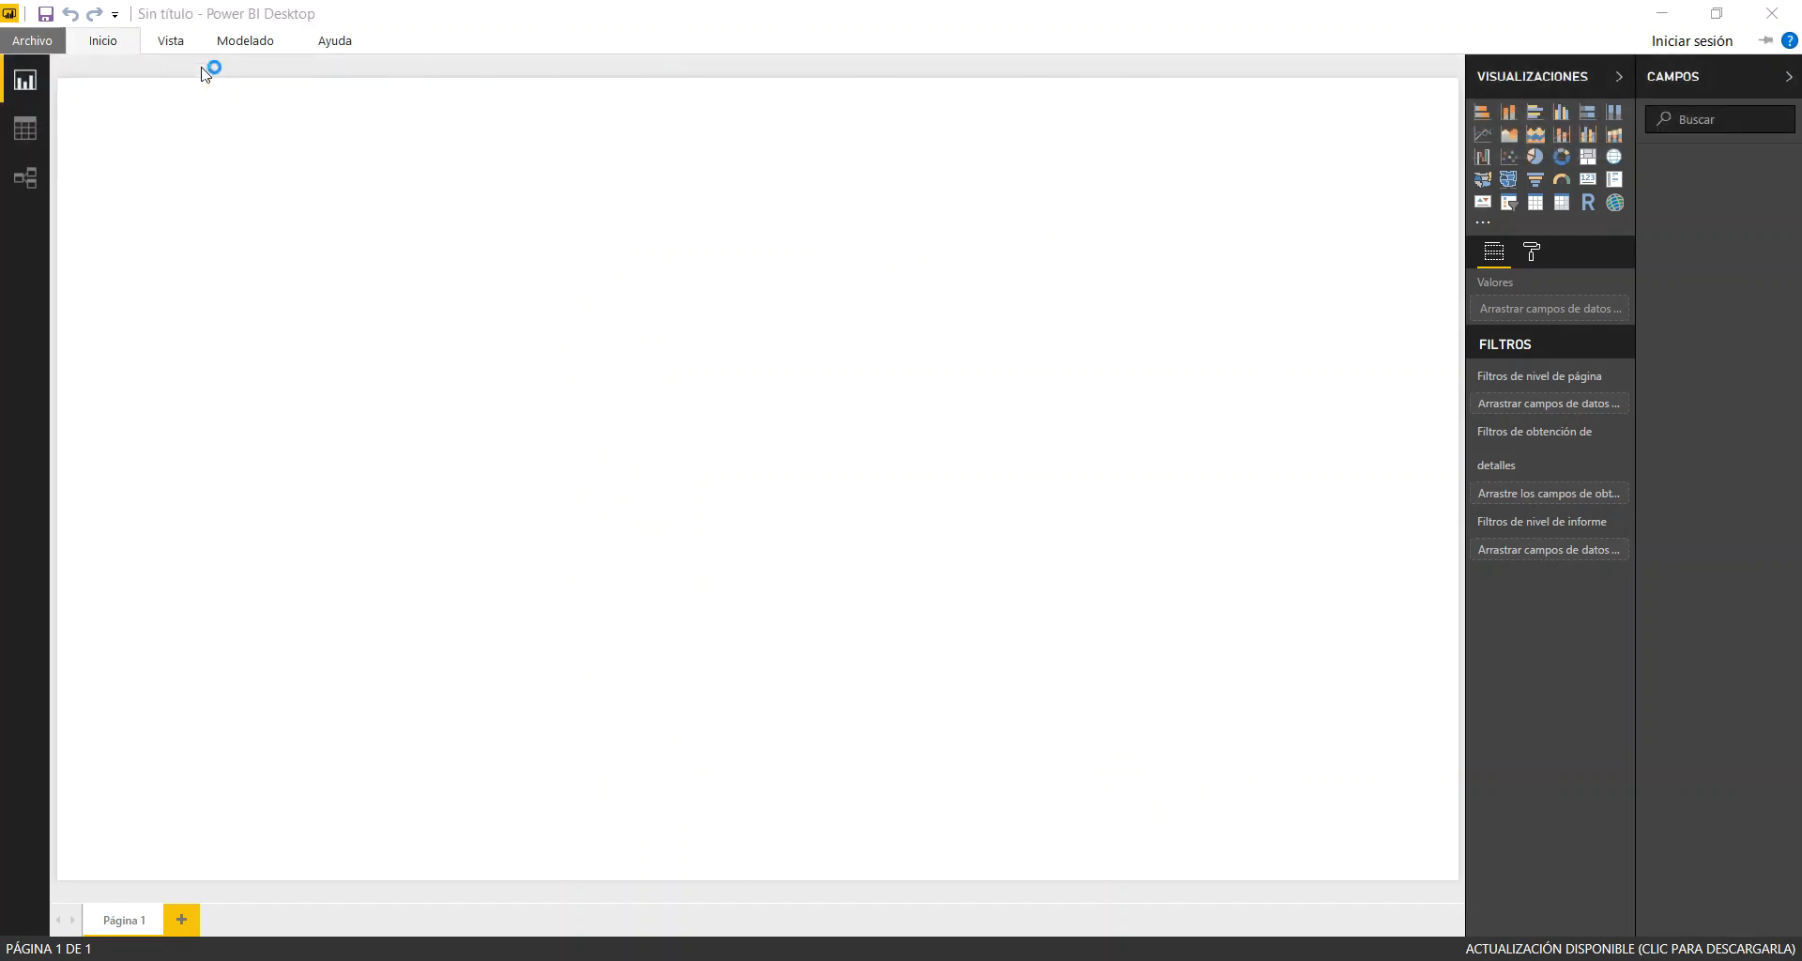
double_click(857, 223)
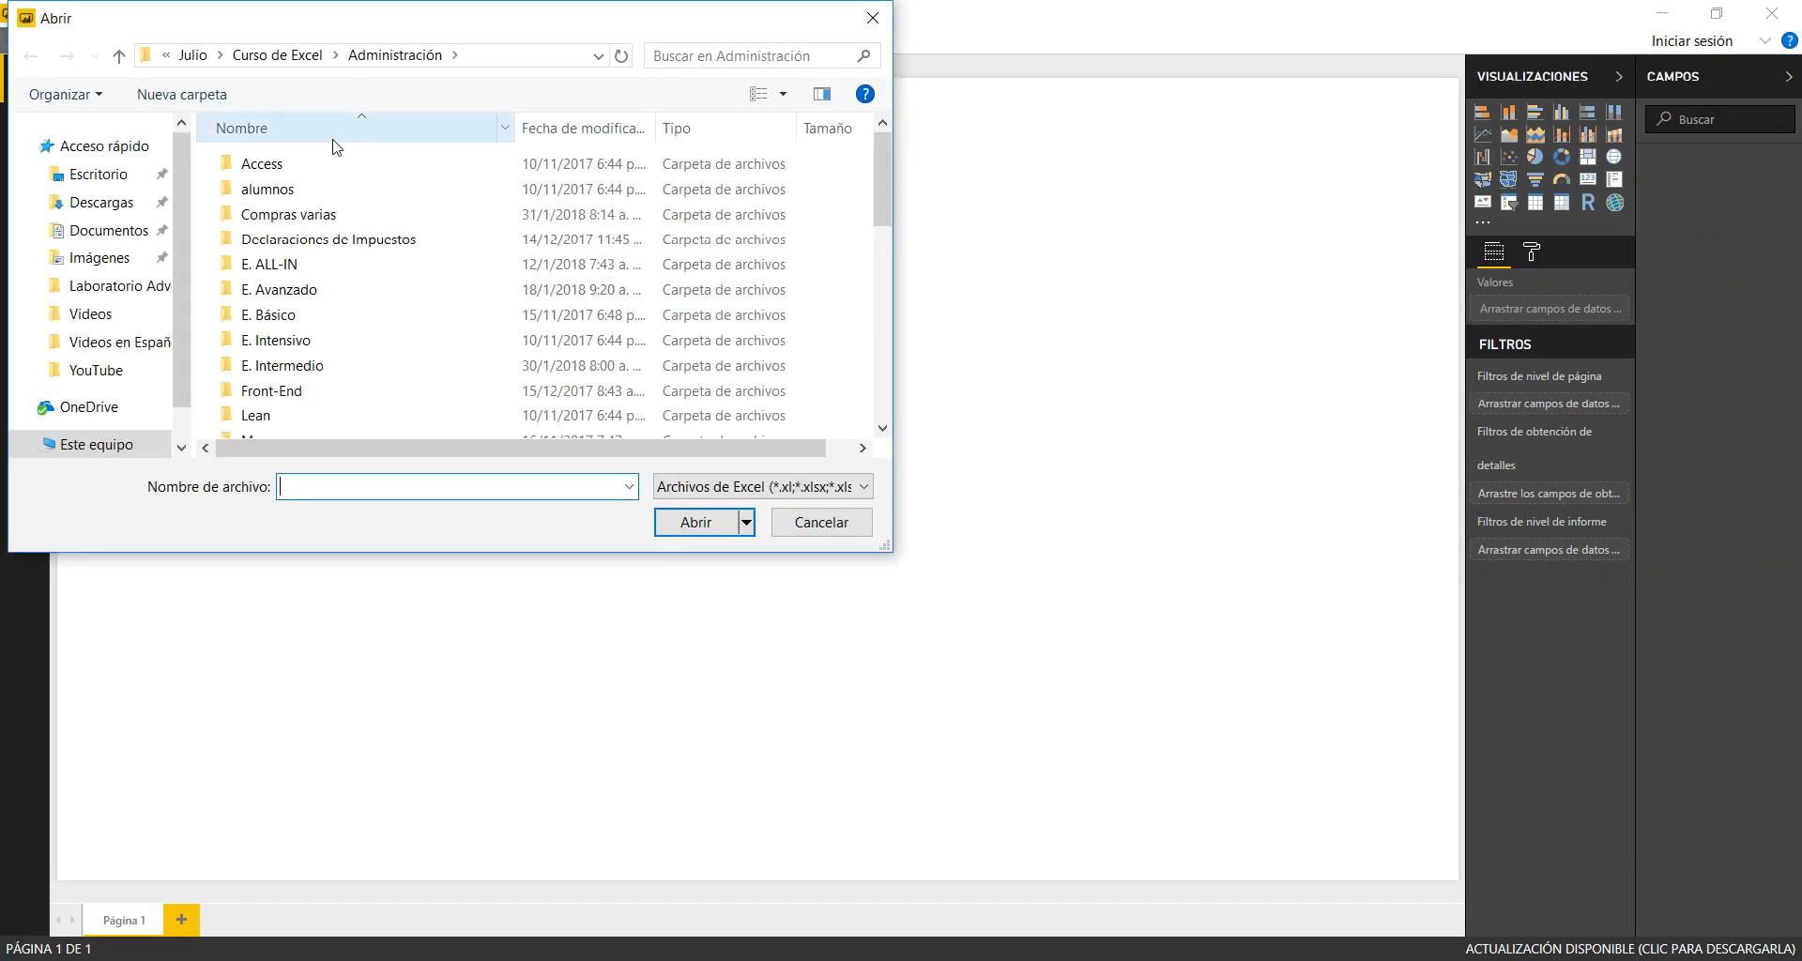
scroll(175, 268, "down", 1)
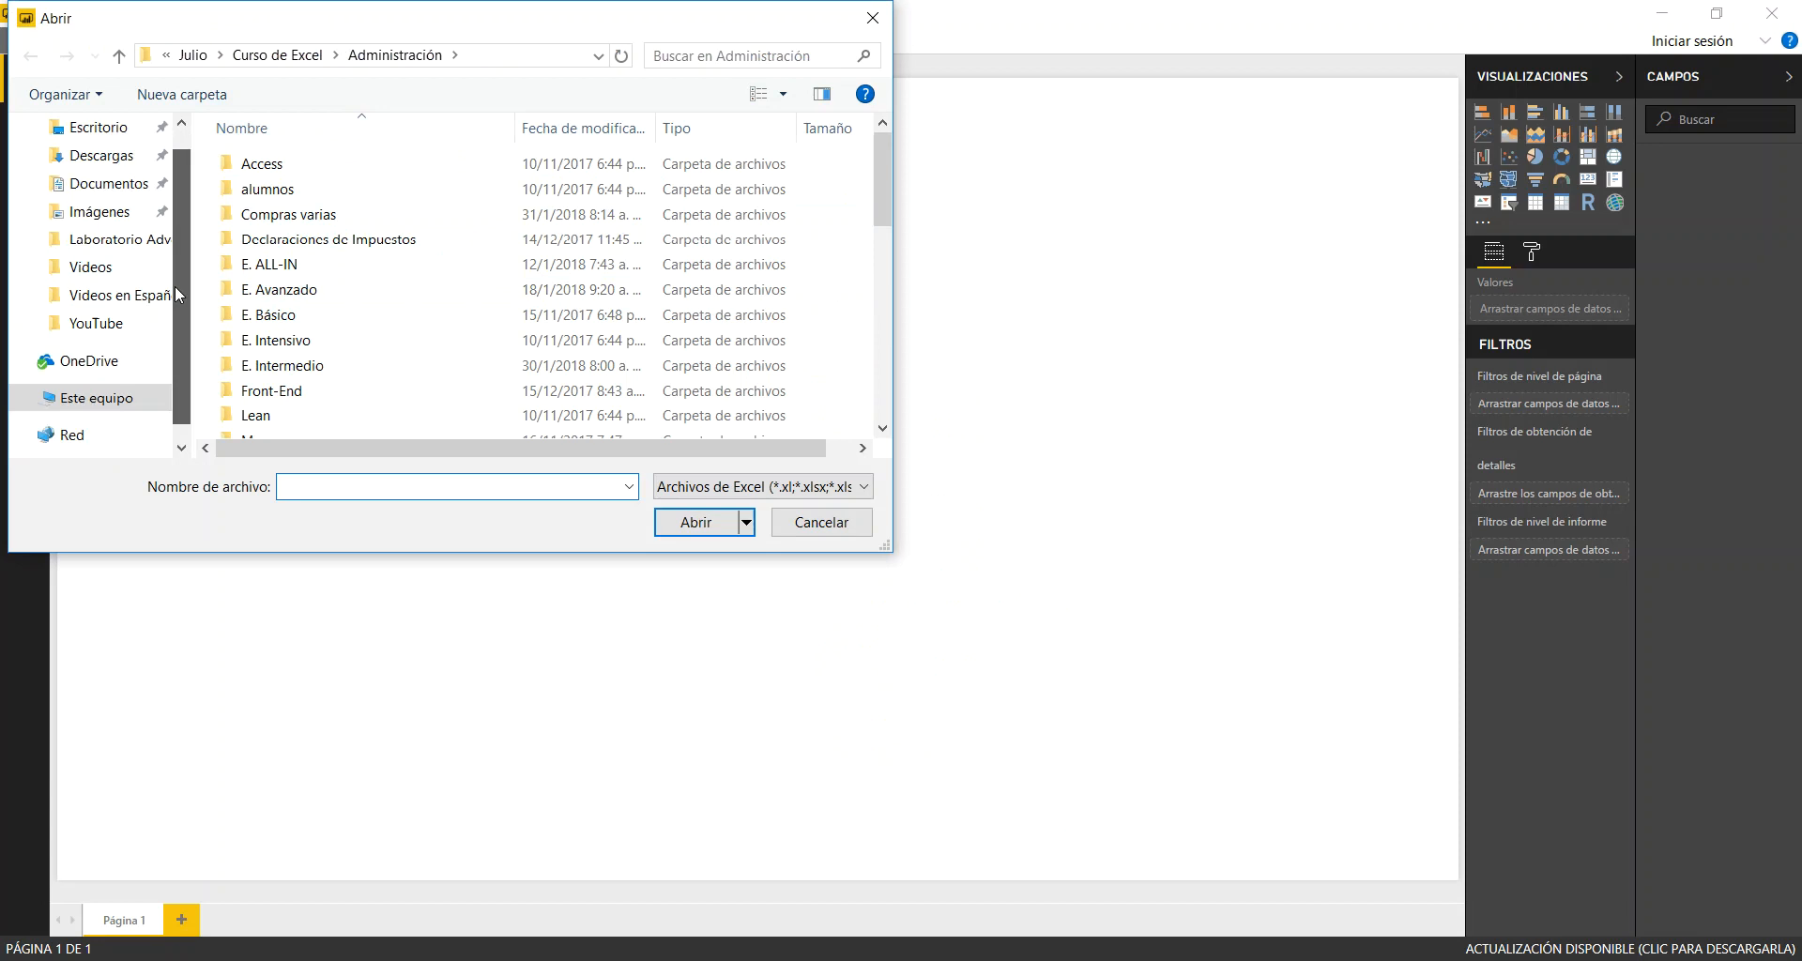
left_click(103, 250)
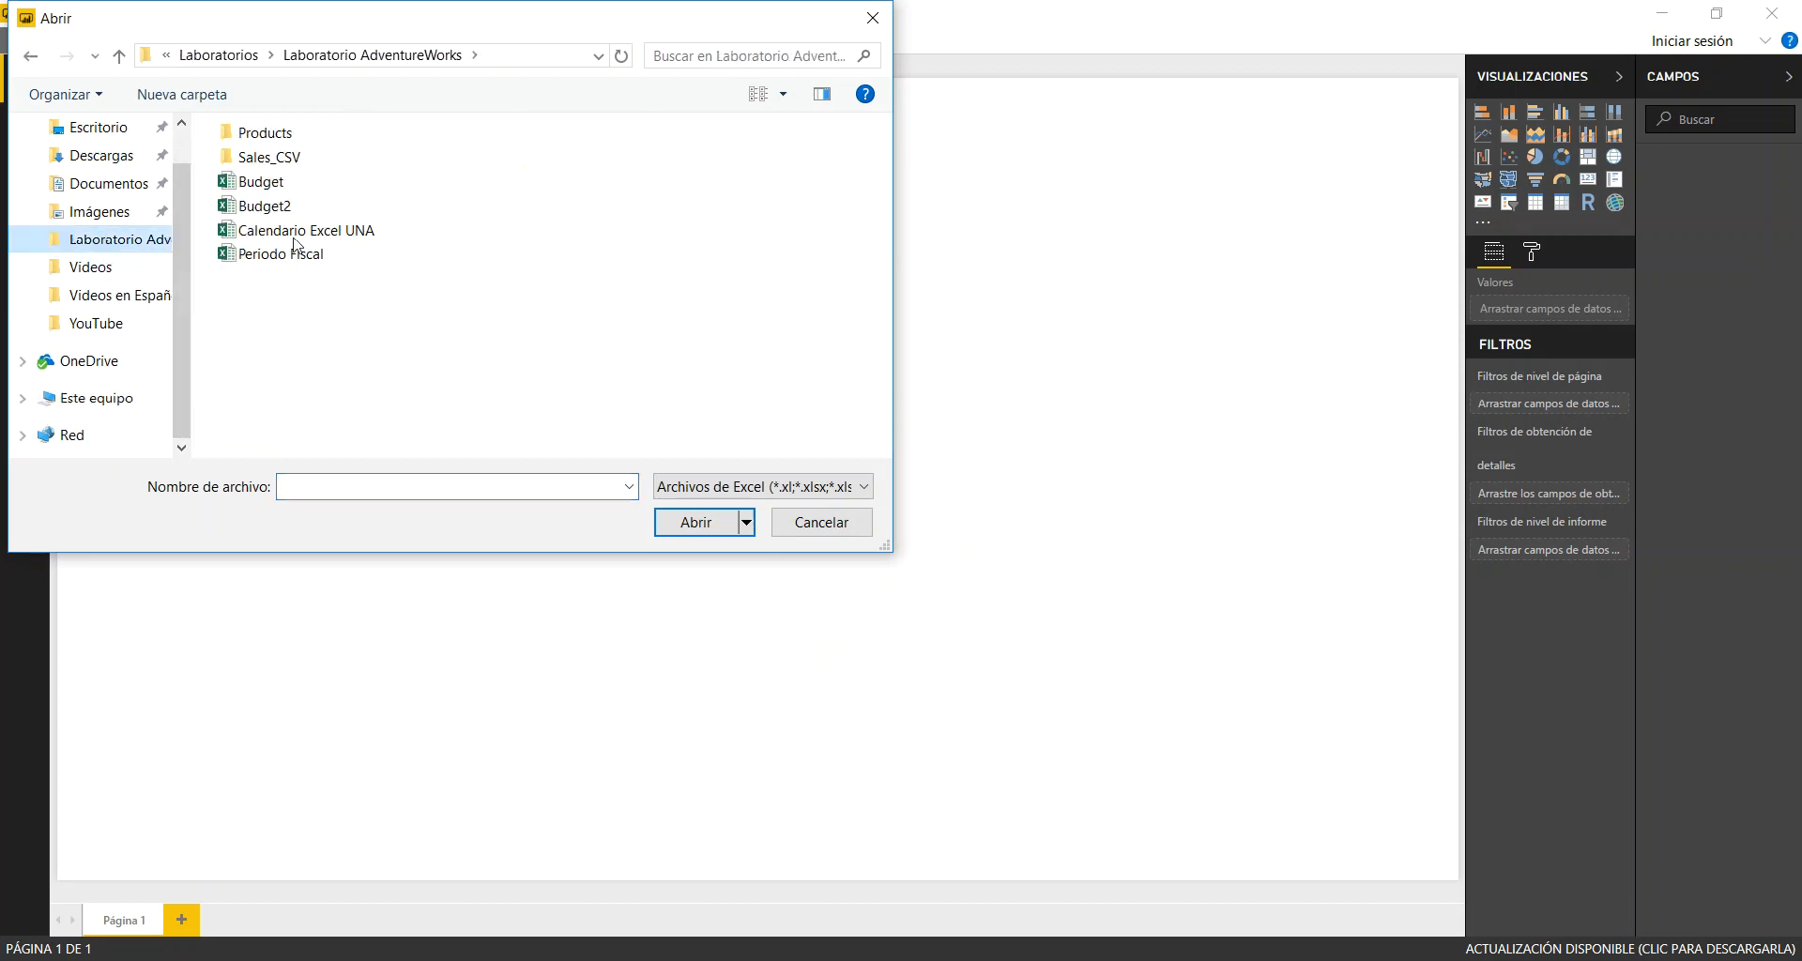
left_click(223, 55)
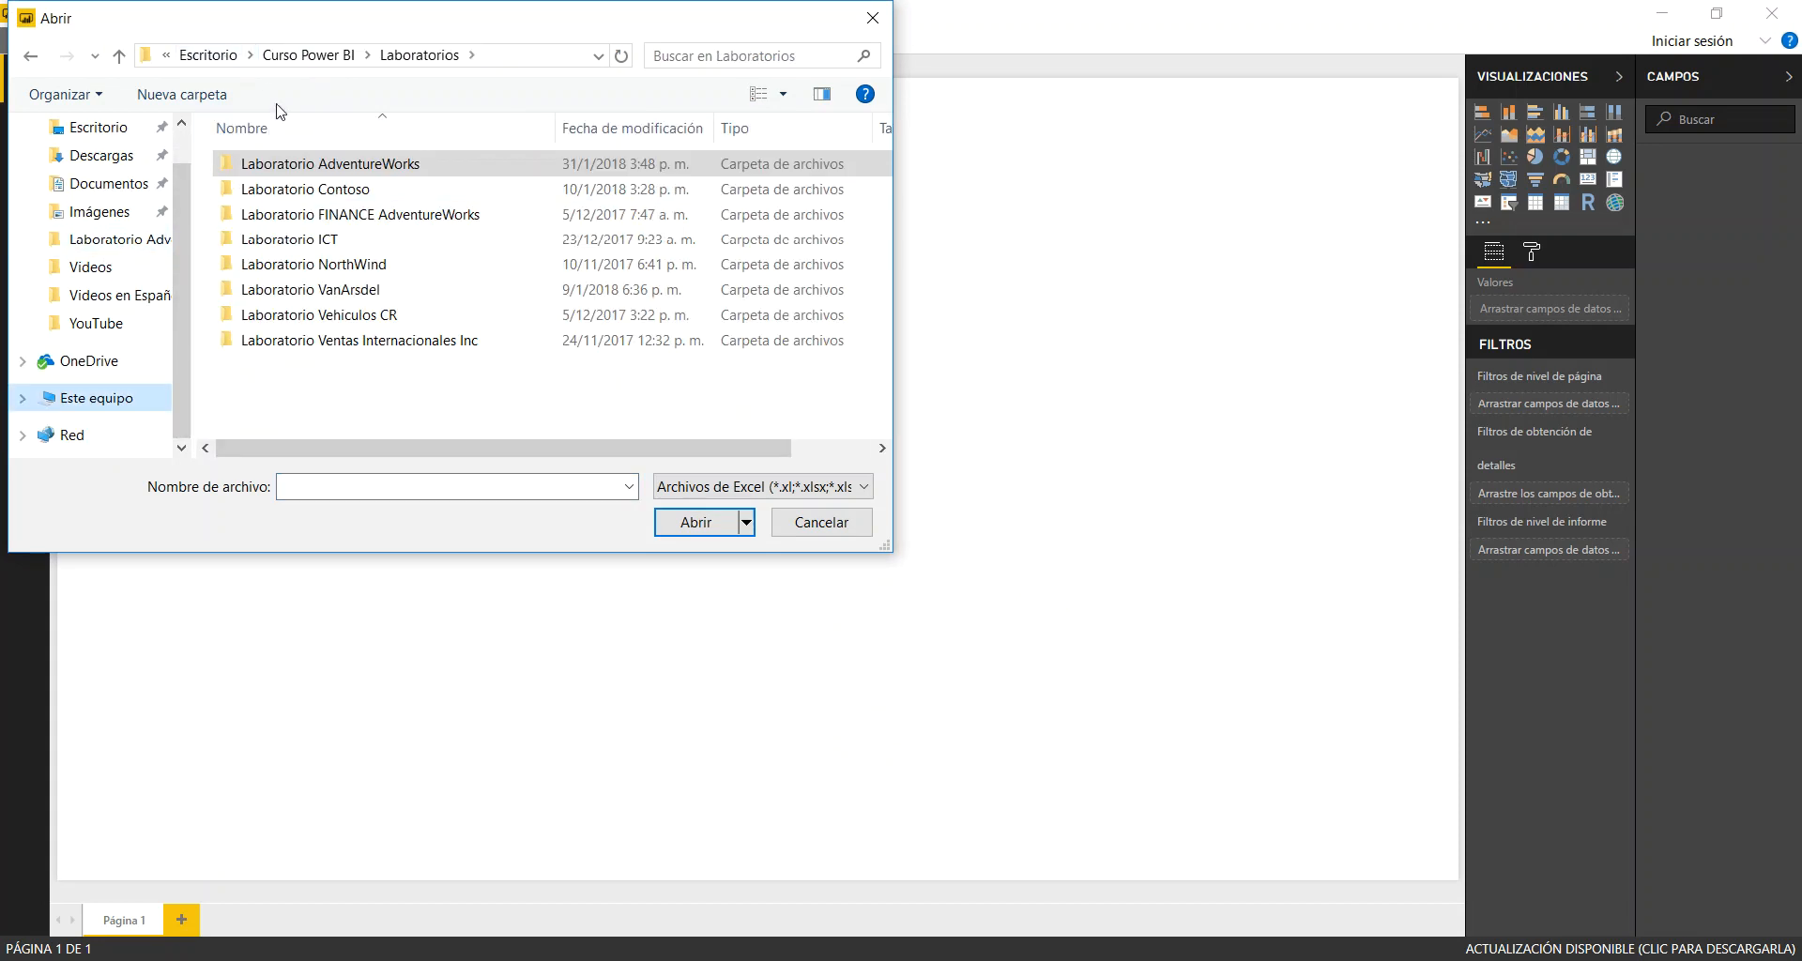
left_click(313, 55)
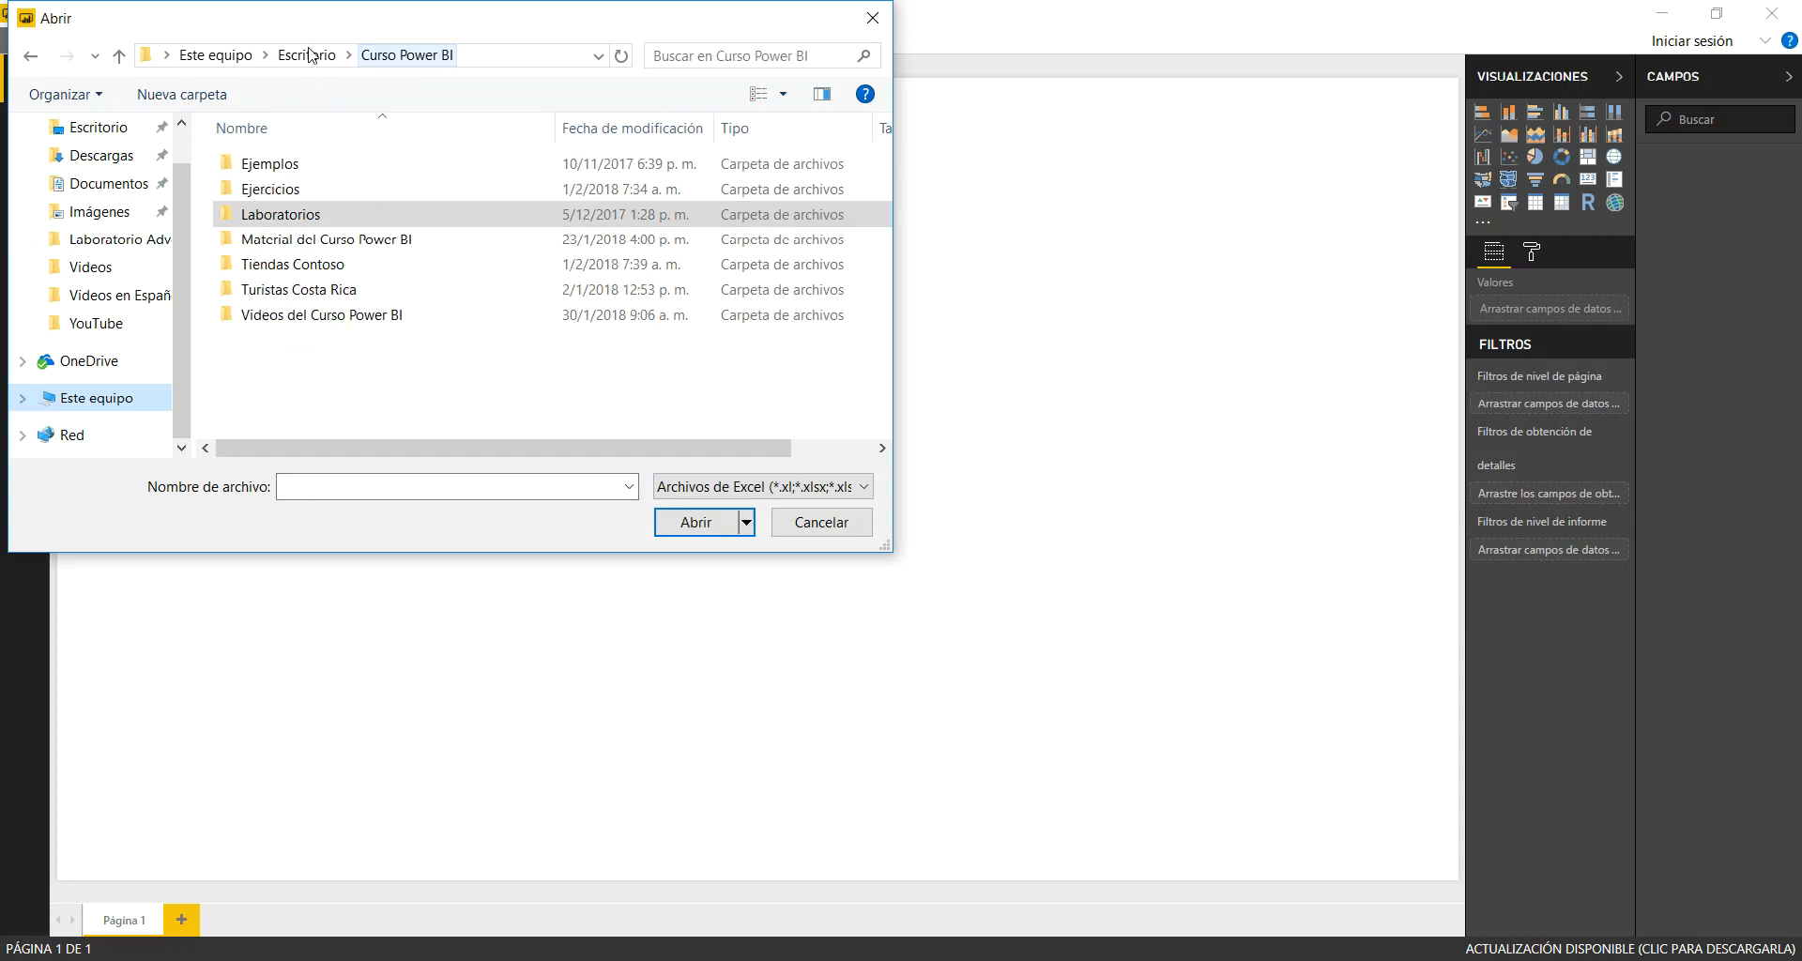
double_click(287, 189)
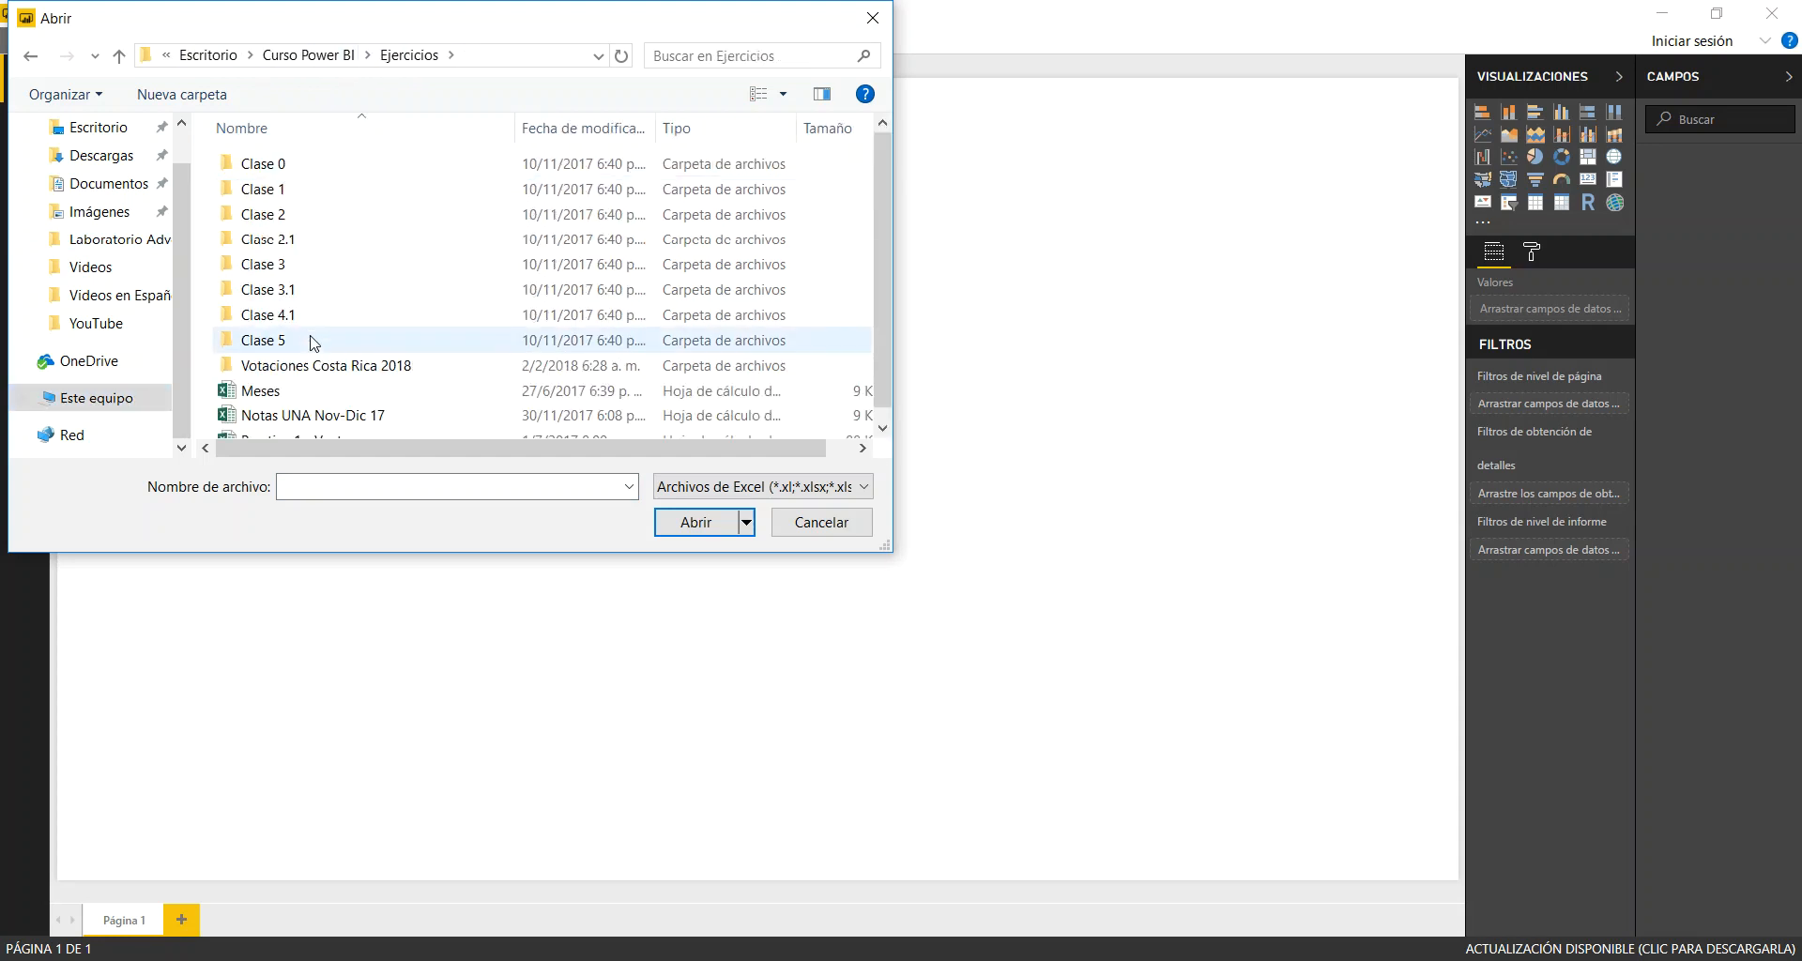
double_click(329, 365)
double_click(300, 165)
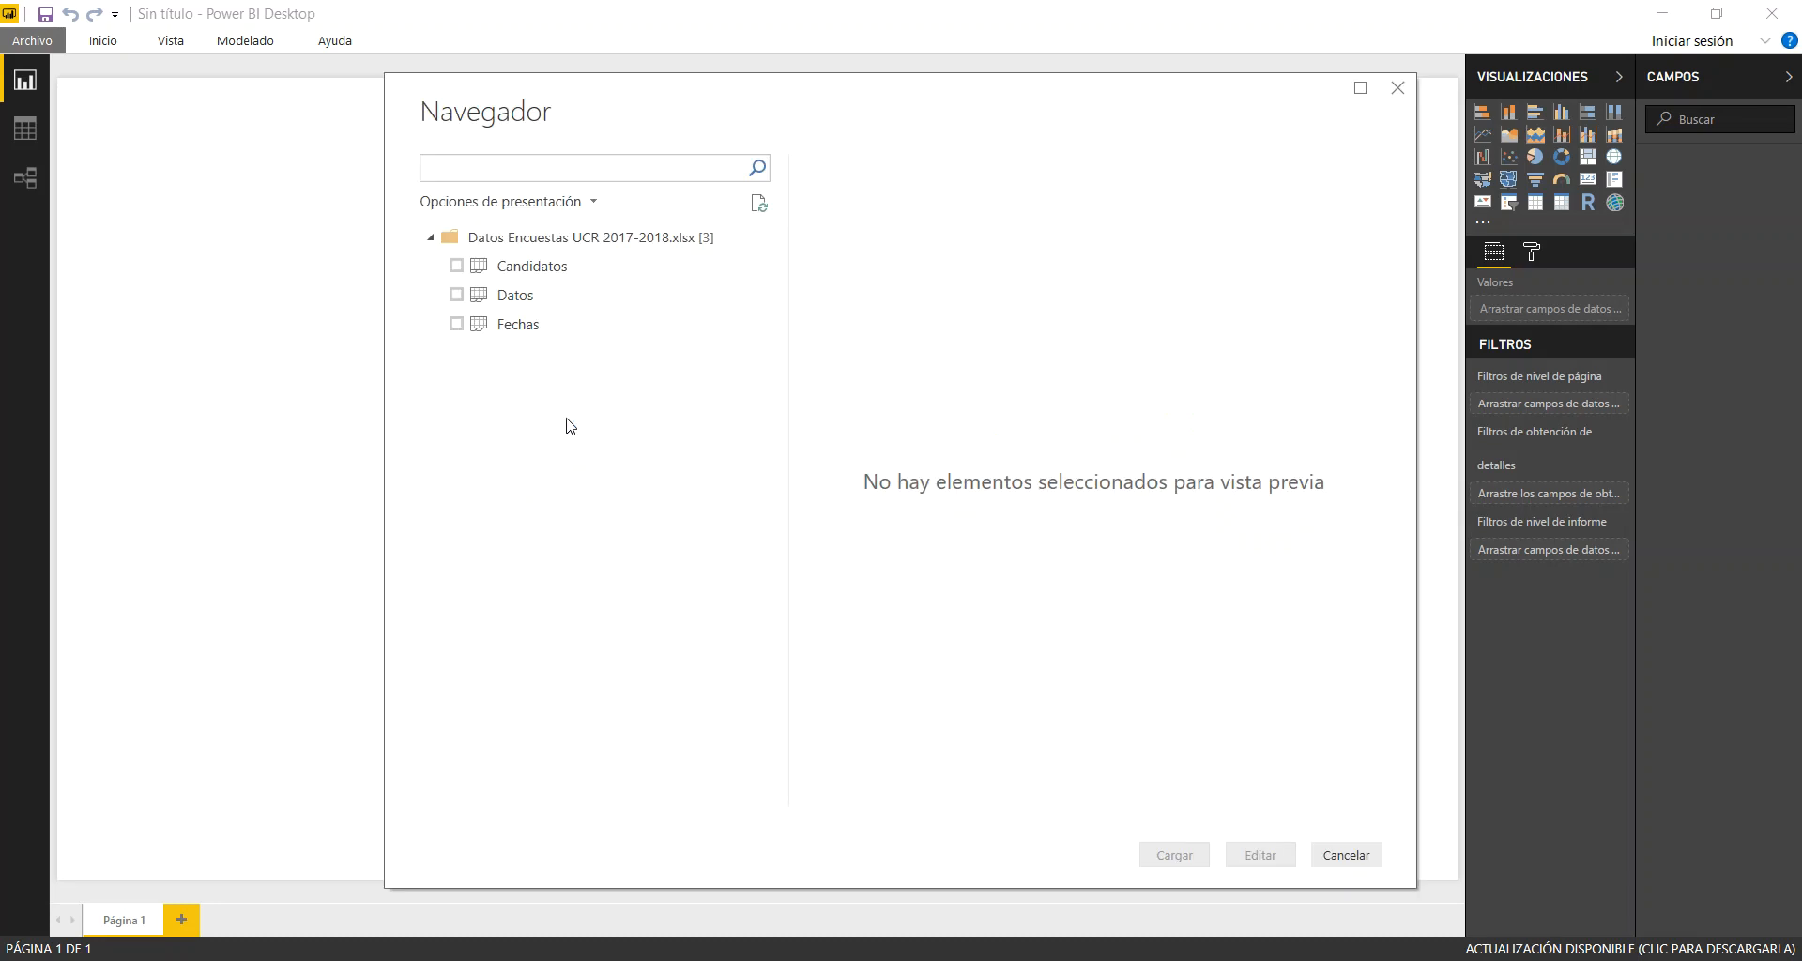
Load the Candidatos, Datos and Fechas tables from the workbook into the report
left_click(456, 266)
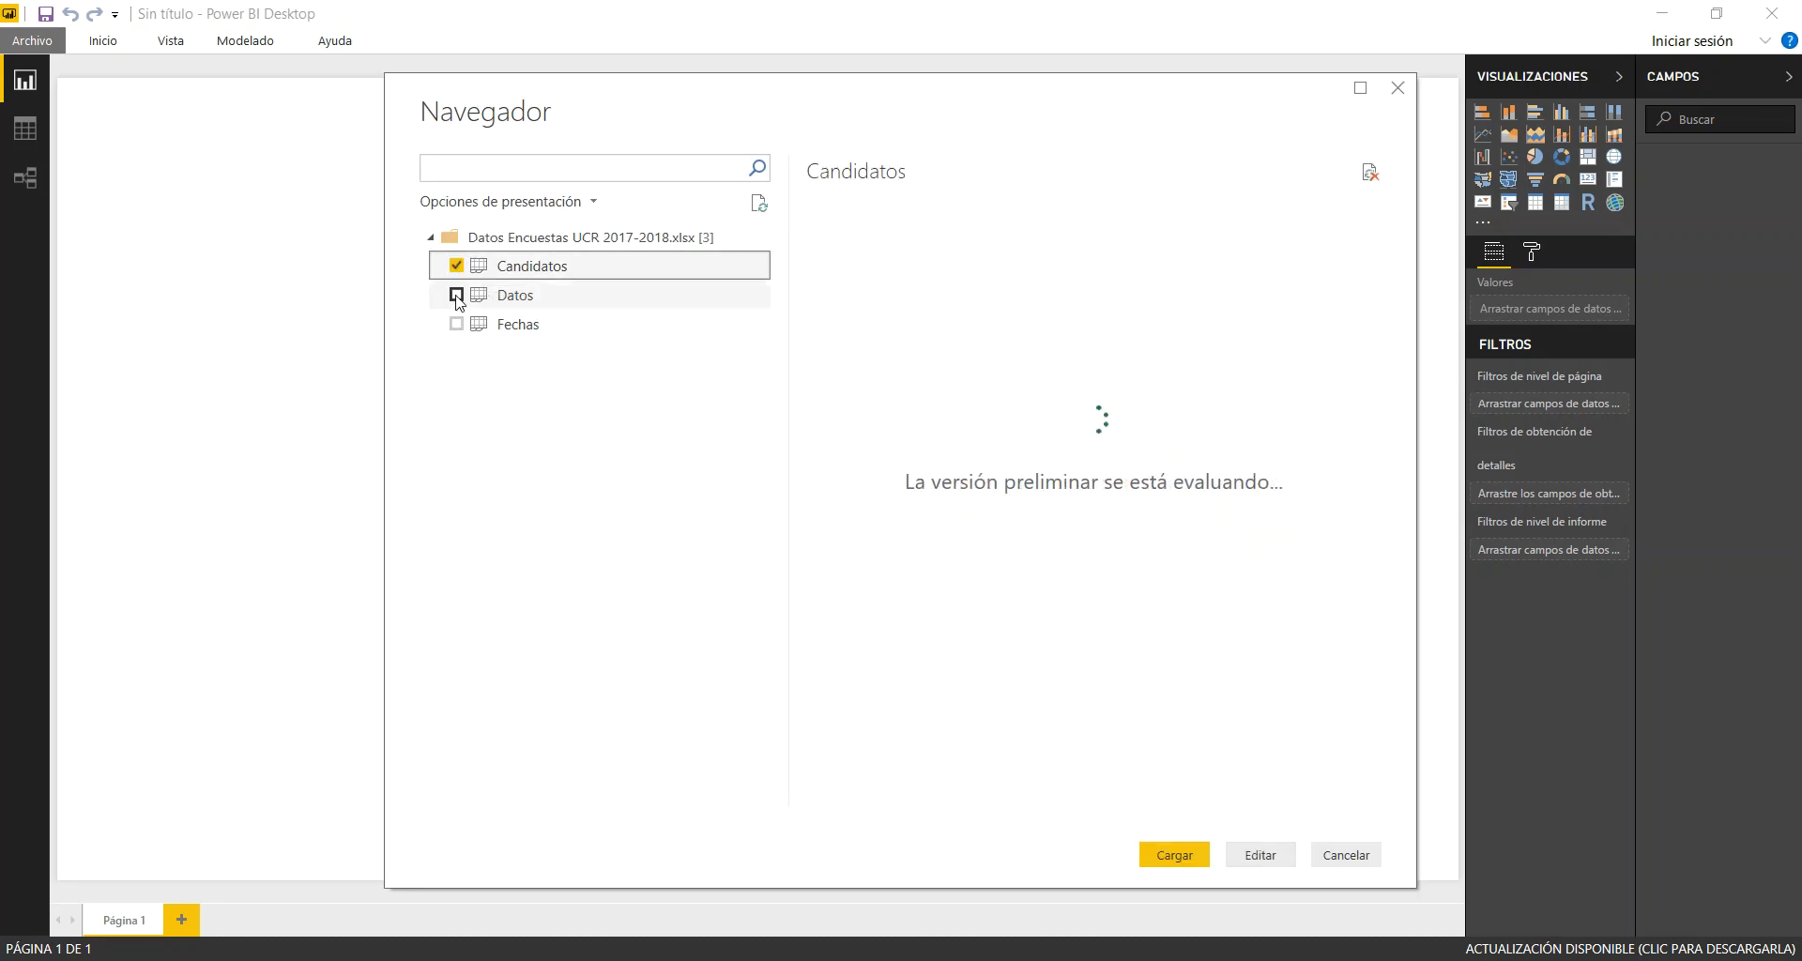
left_click(457, 295)
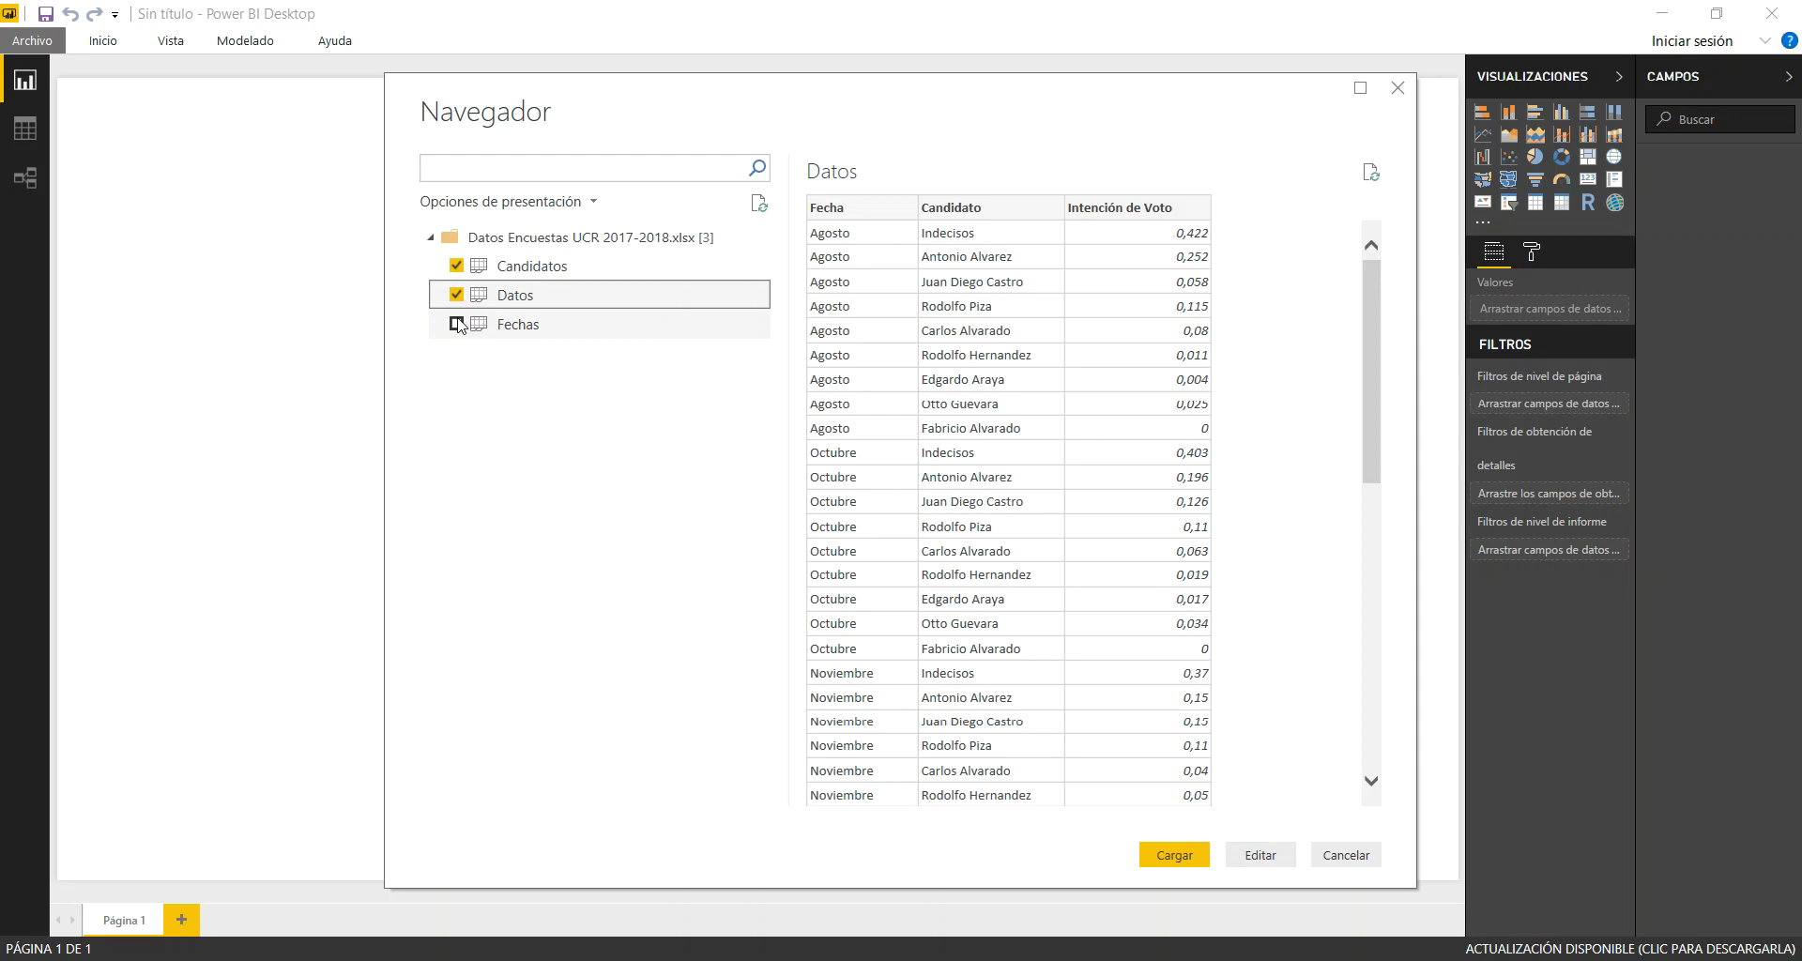
left_click(457, 325)
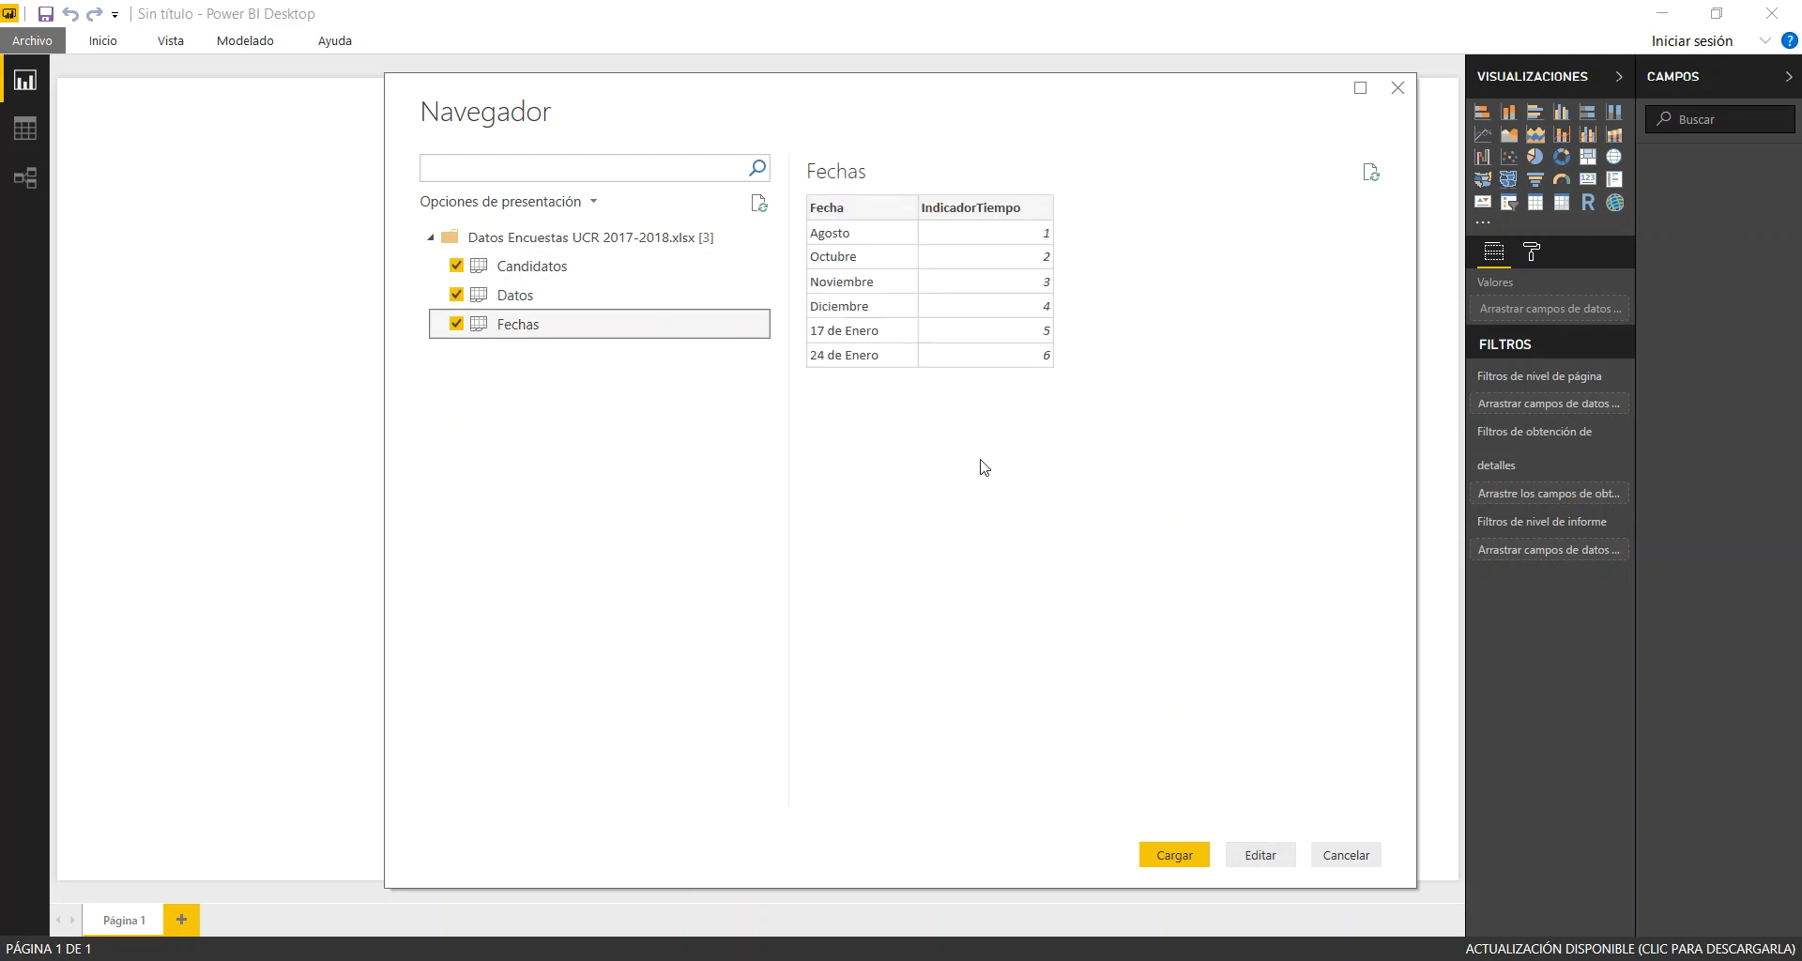
left_click(1164, 849)
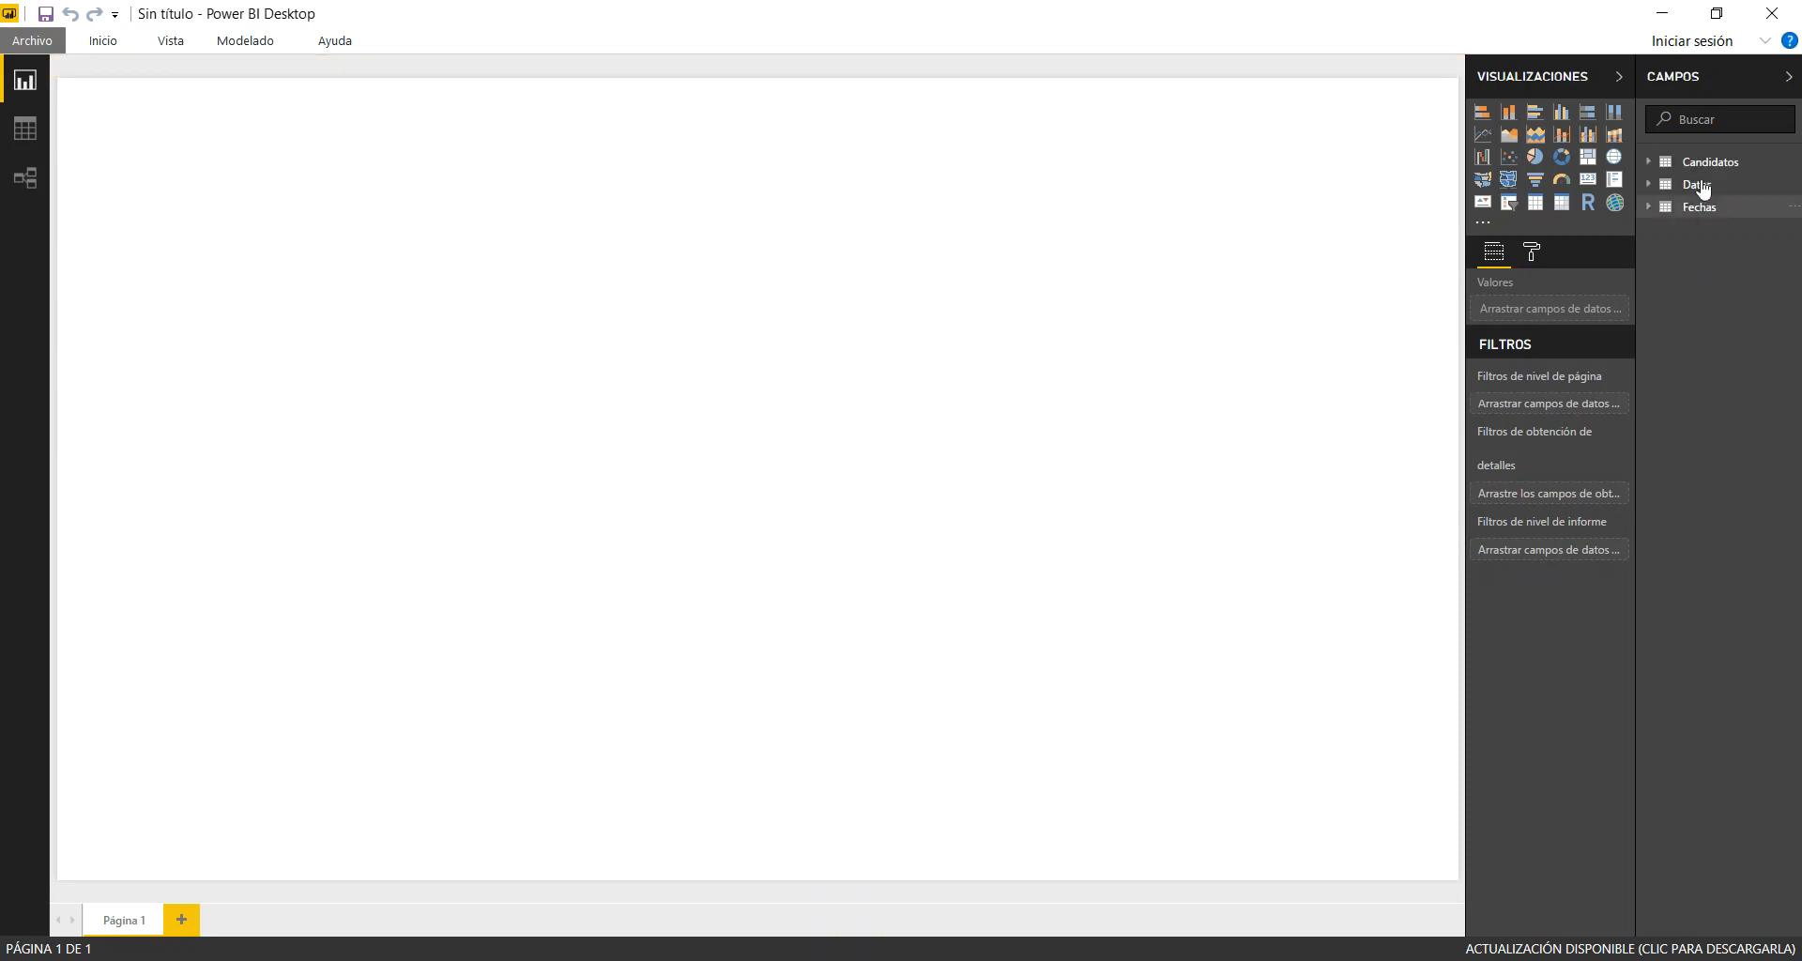
Review the rows and columns of the loaded Candidatos, Datos and Fechas tables
left_click(31, 120)
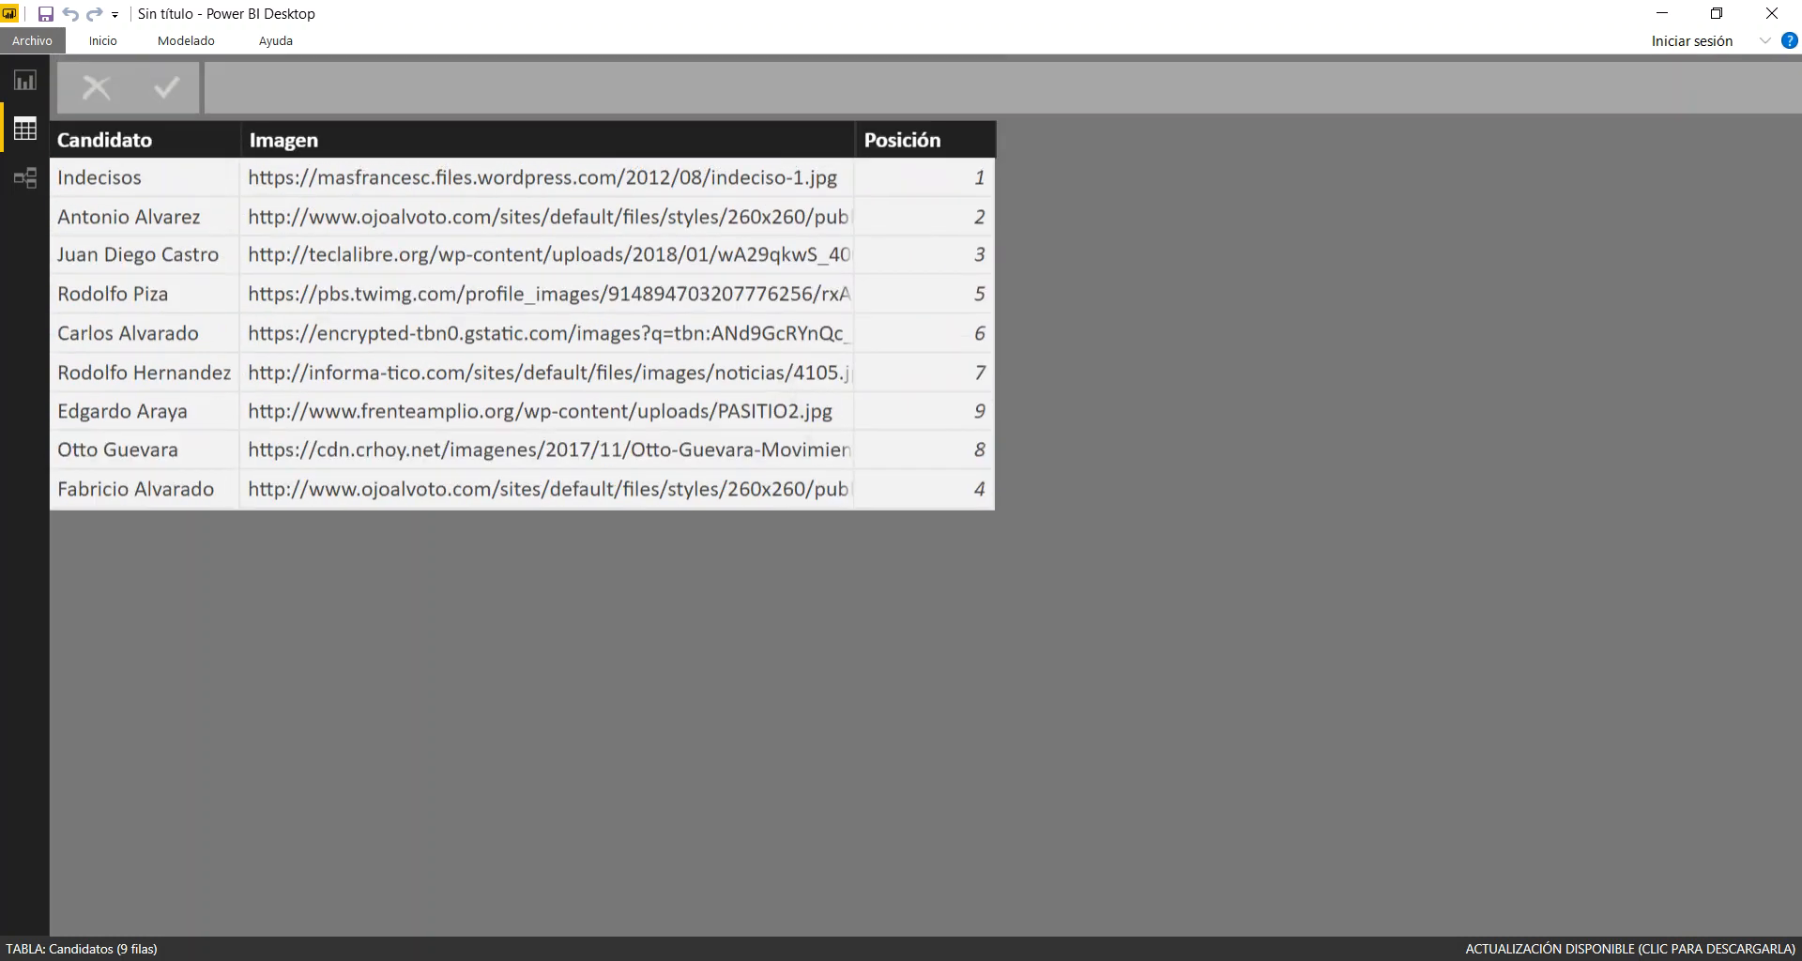
scroll(927, 597, "down", 5)
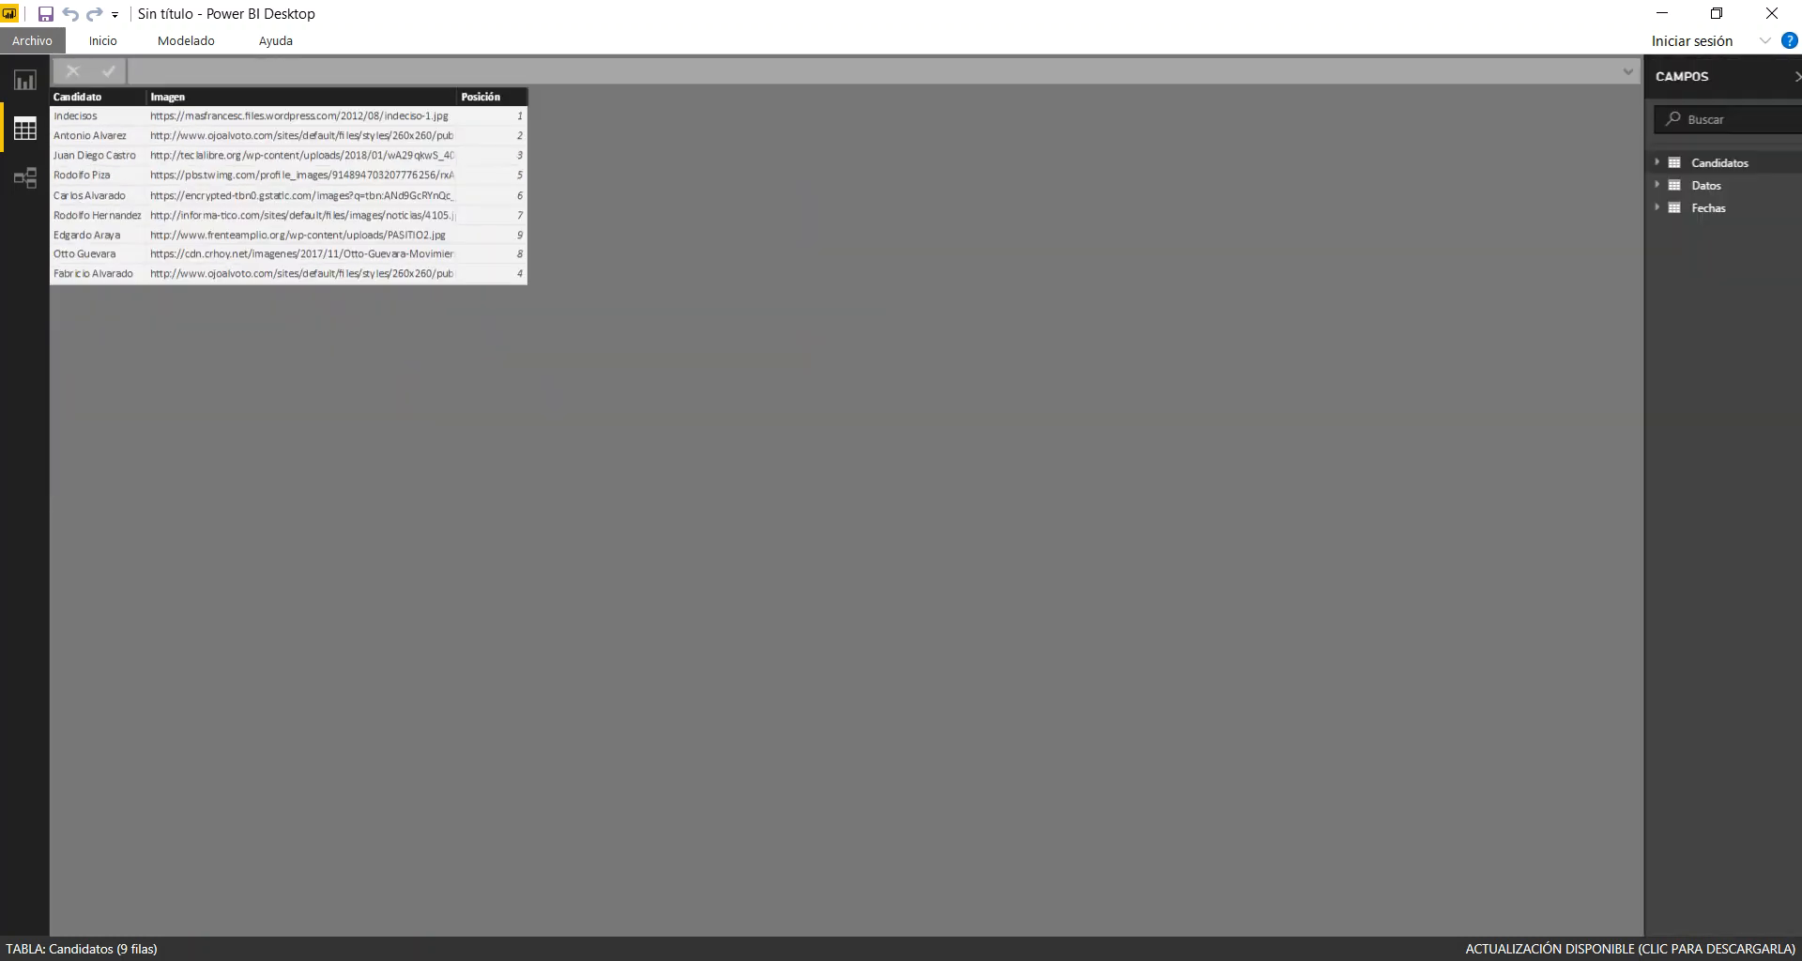
left_click(1708, 188)
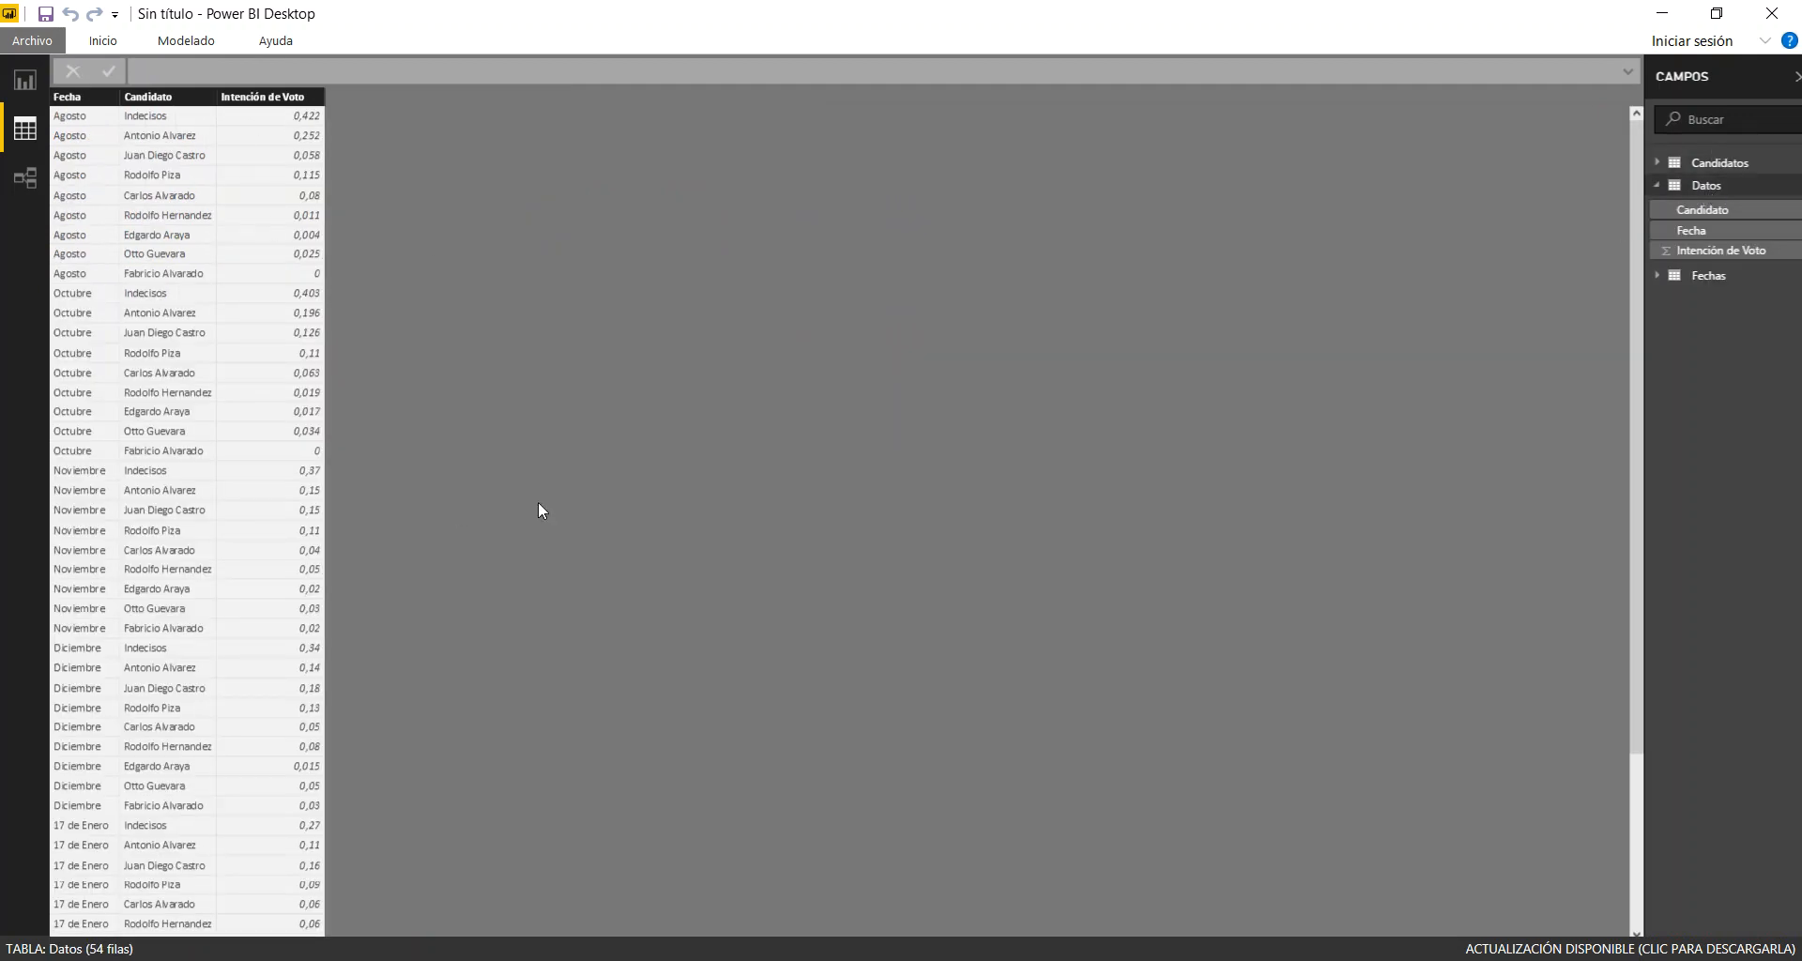
left_click(1710, 278)
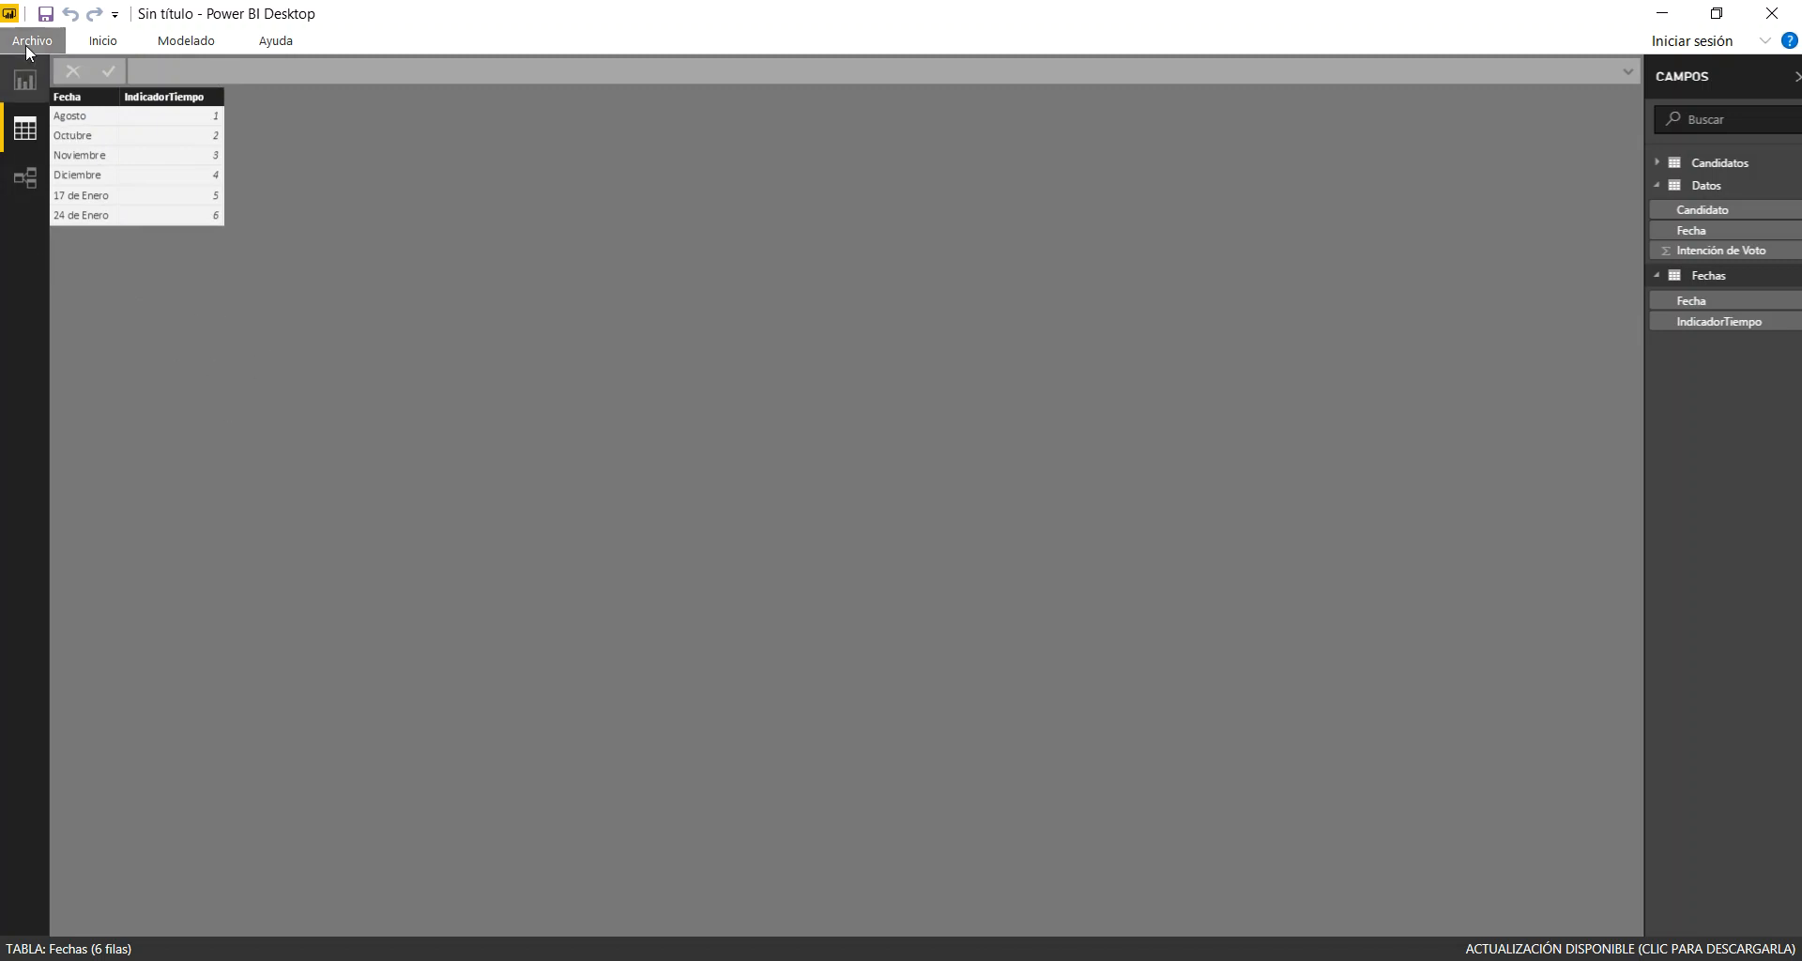
left_click(1704, 183)
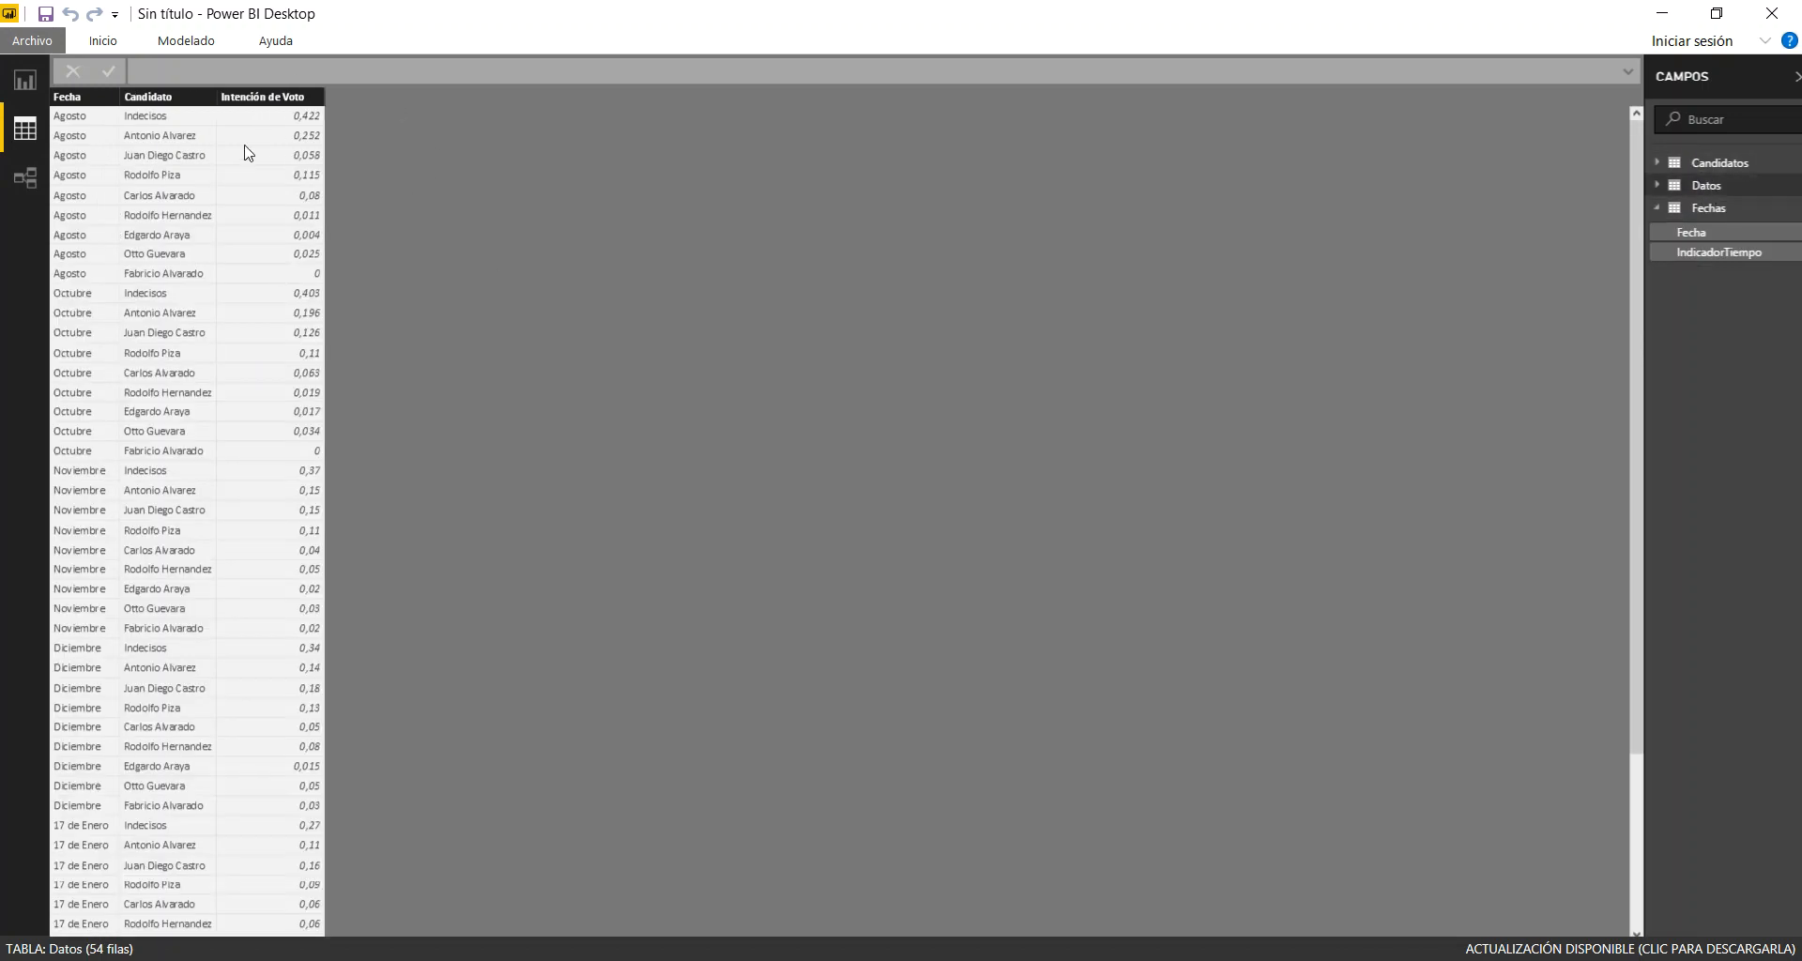
Return to the report canvas and format the Intención de Voto field of Datos as a percentage with one decimal place
left_click(17, 94)
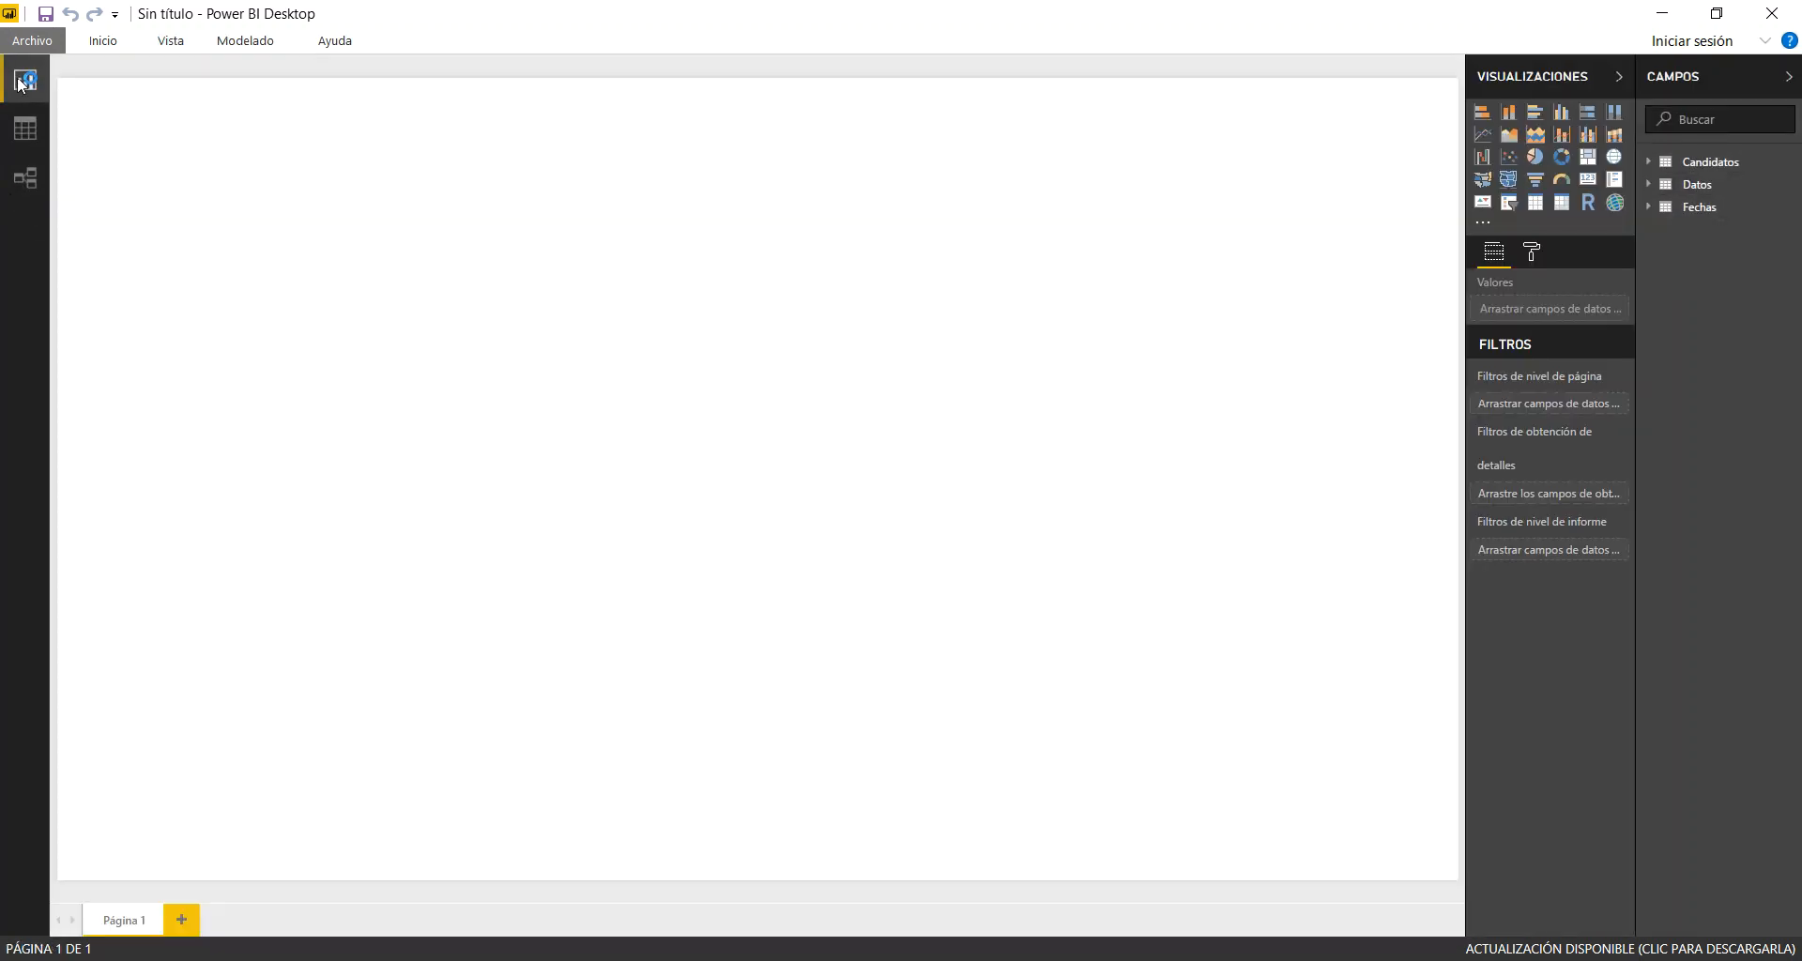
left_click(1702, 185)
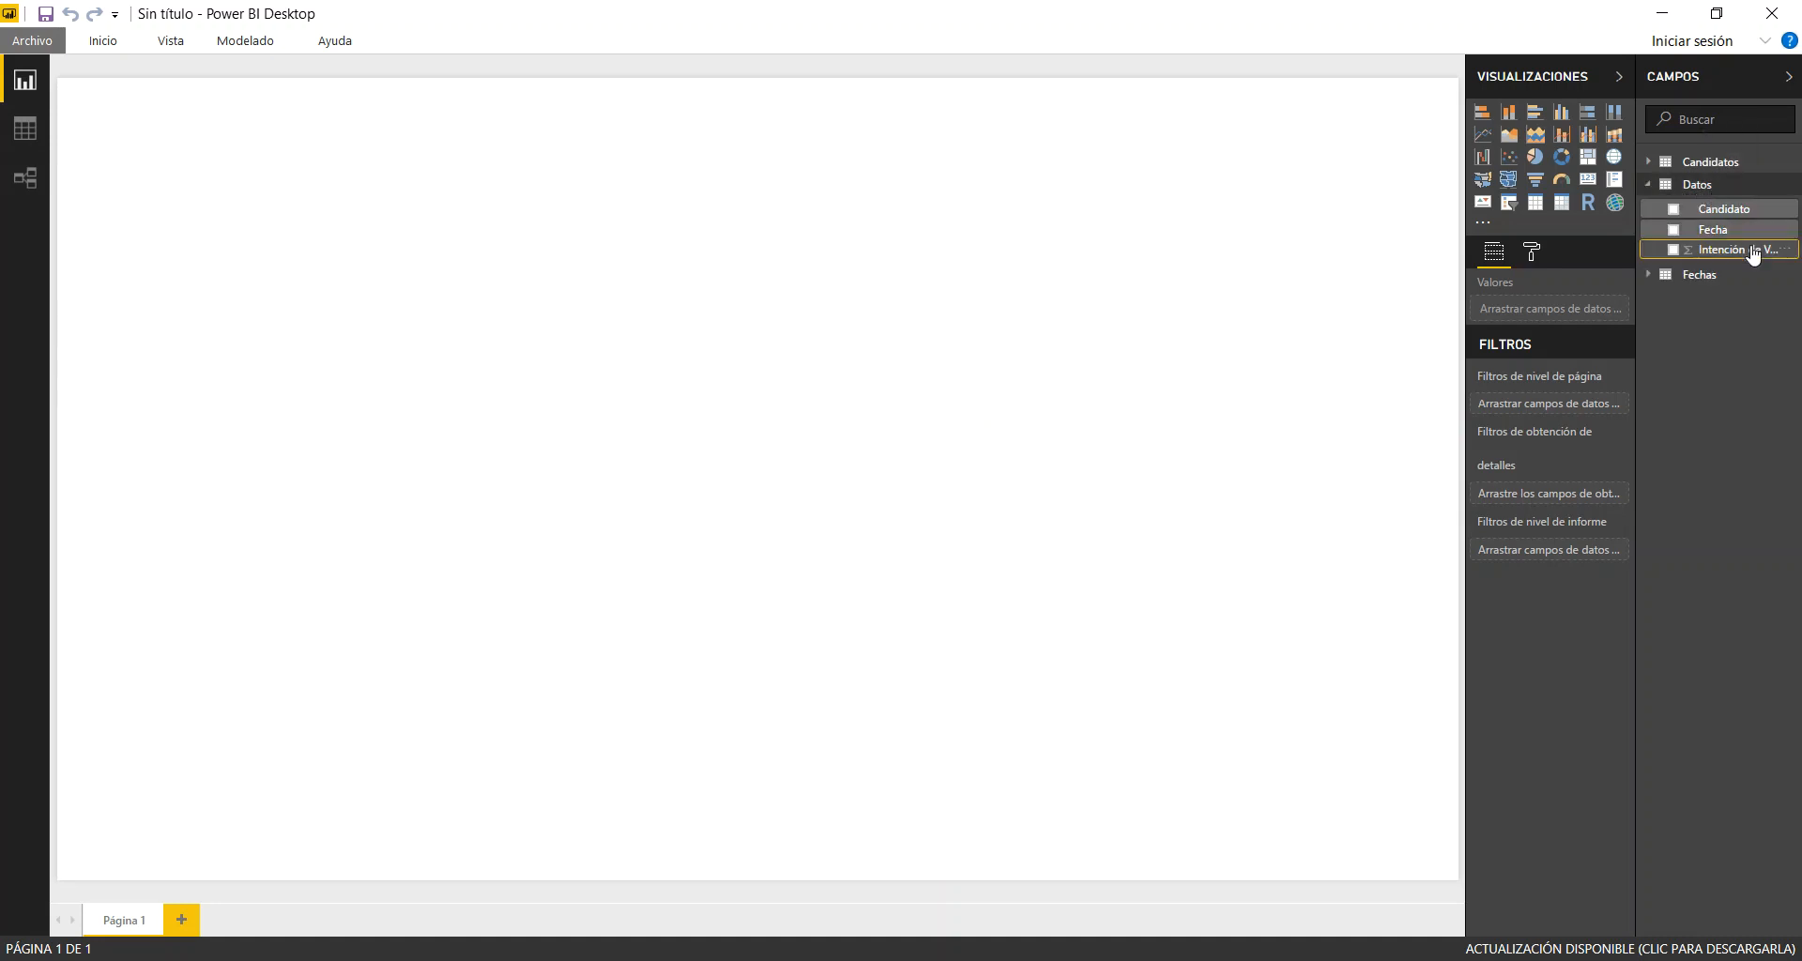
left_click(251, 41)
left_click(252, 42)
left_click(252, 41)
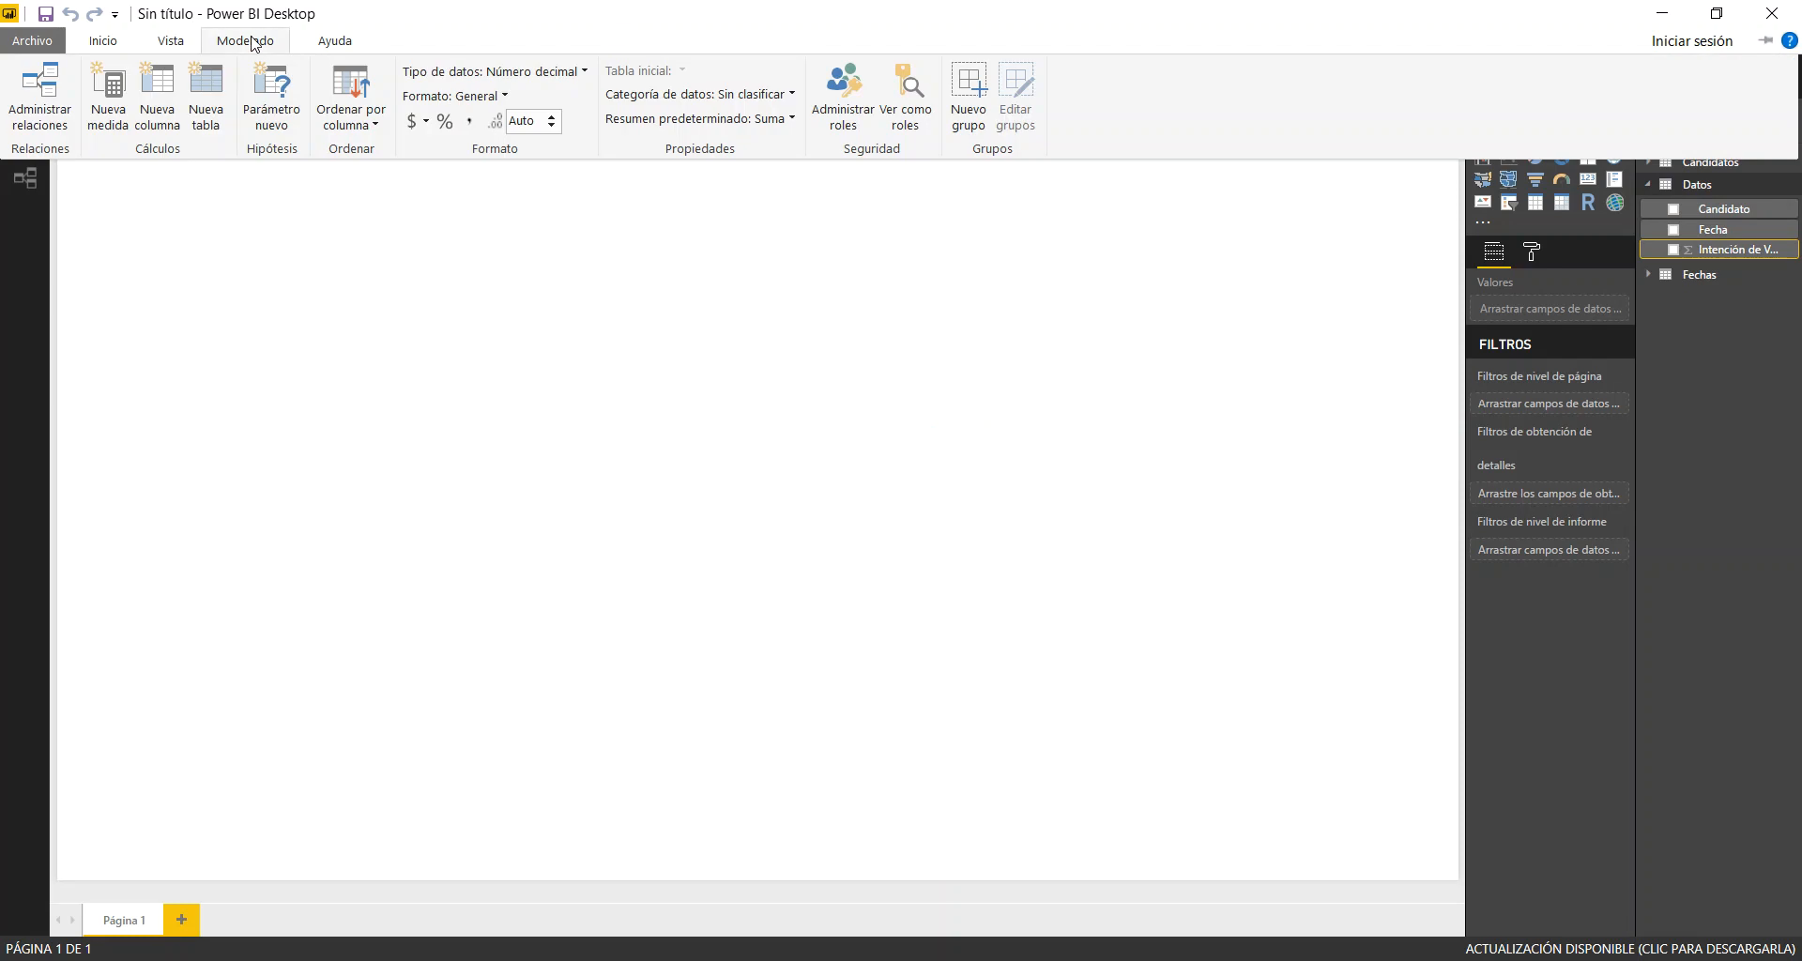
left_click(446, 120)
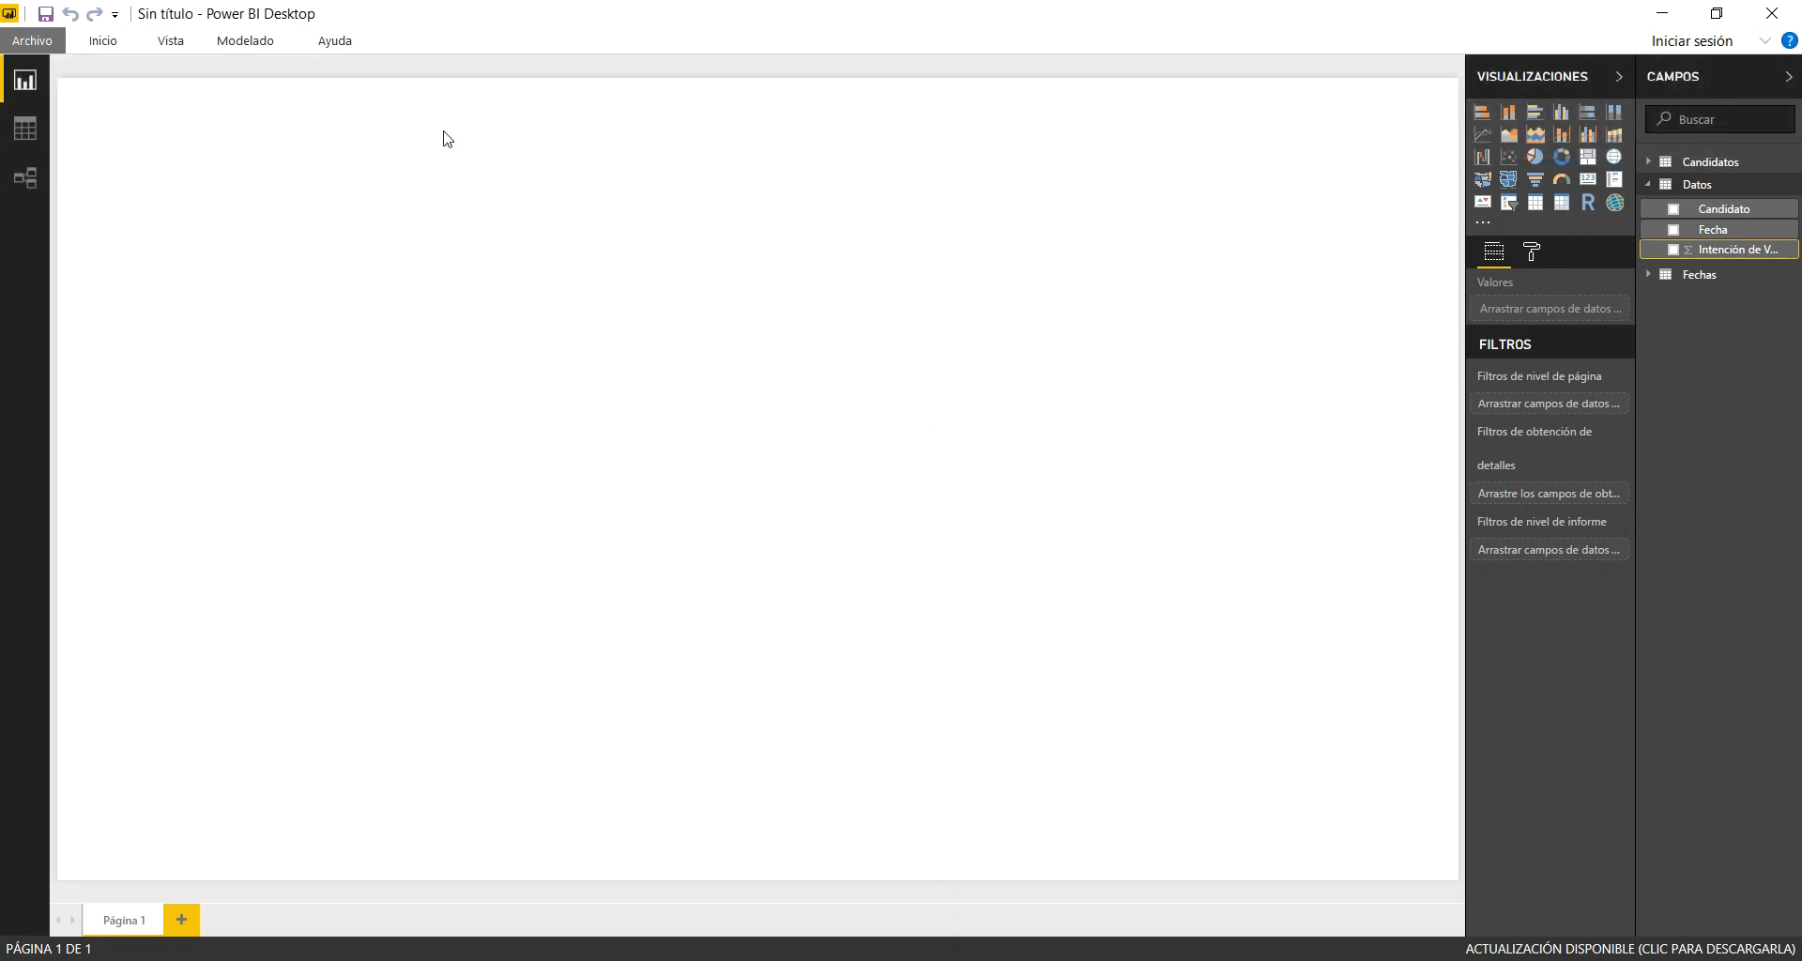
left_click(234, 47)
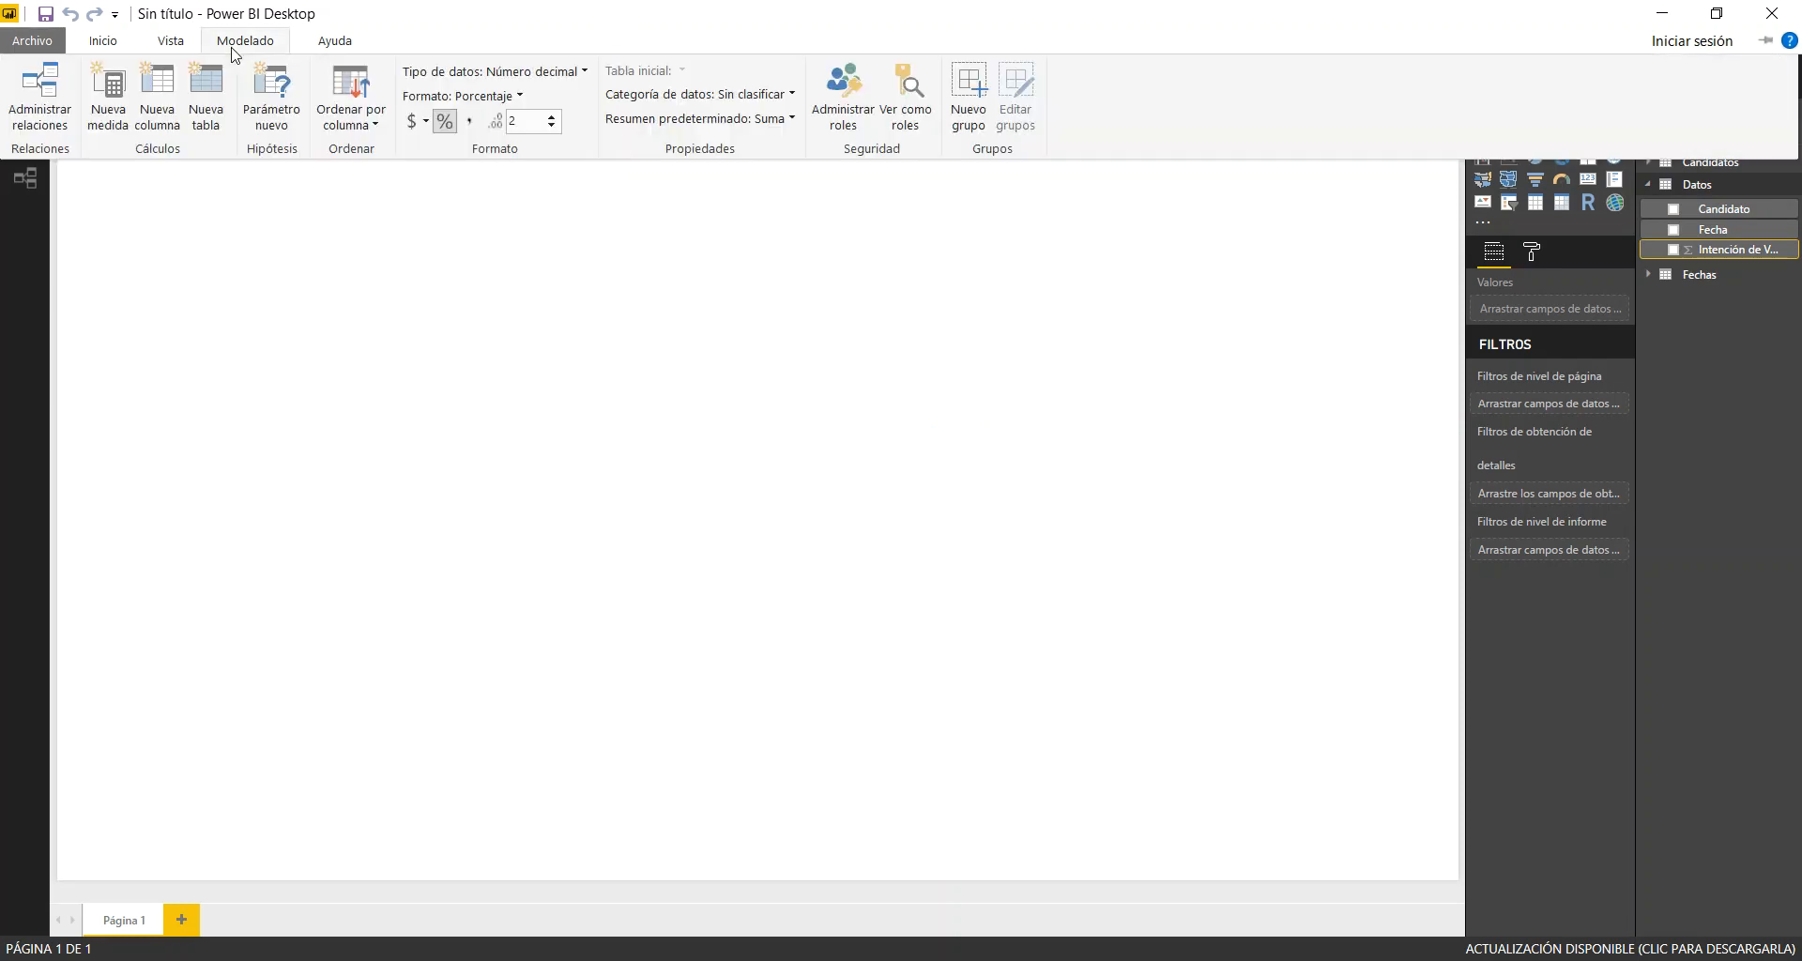
left_click(656, 363)
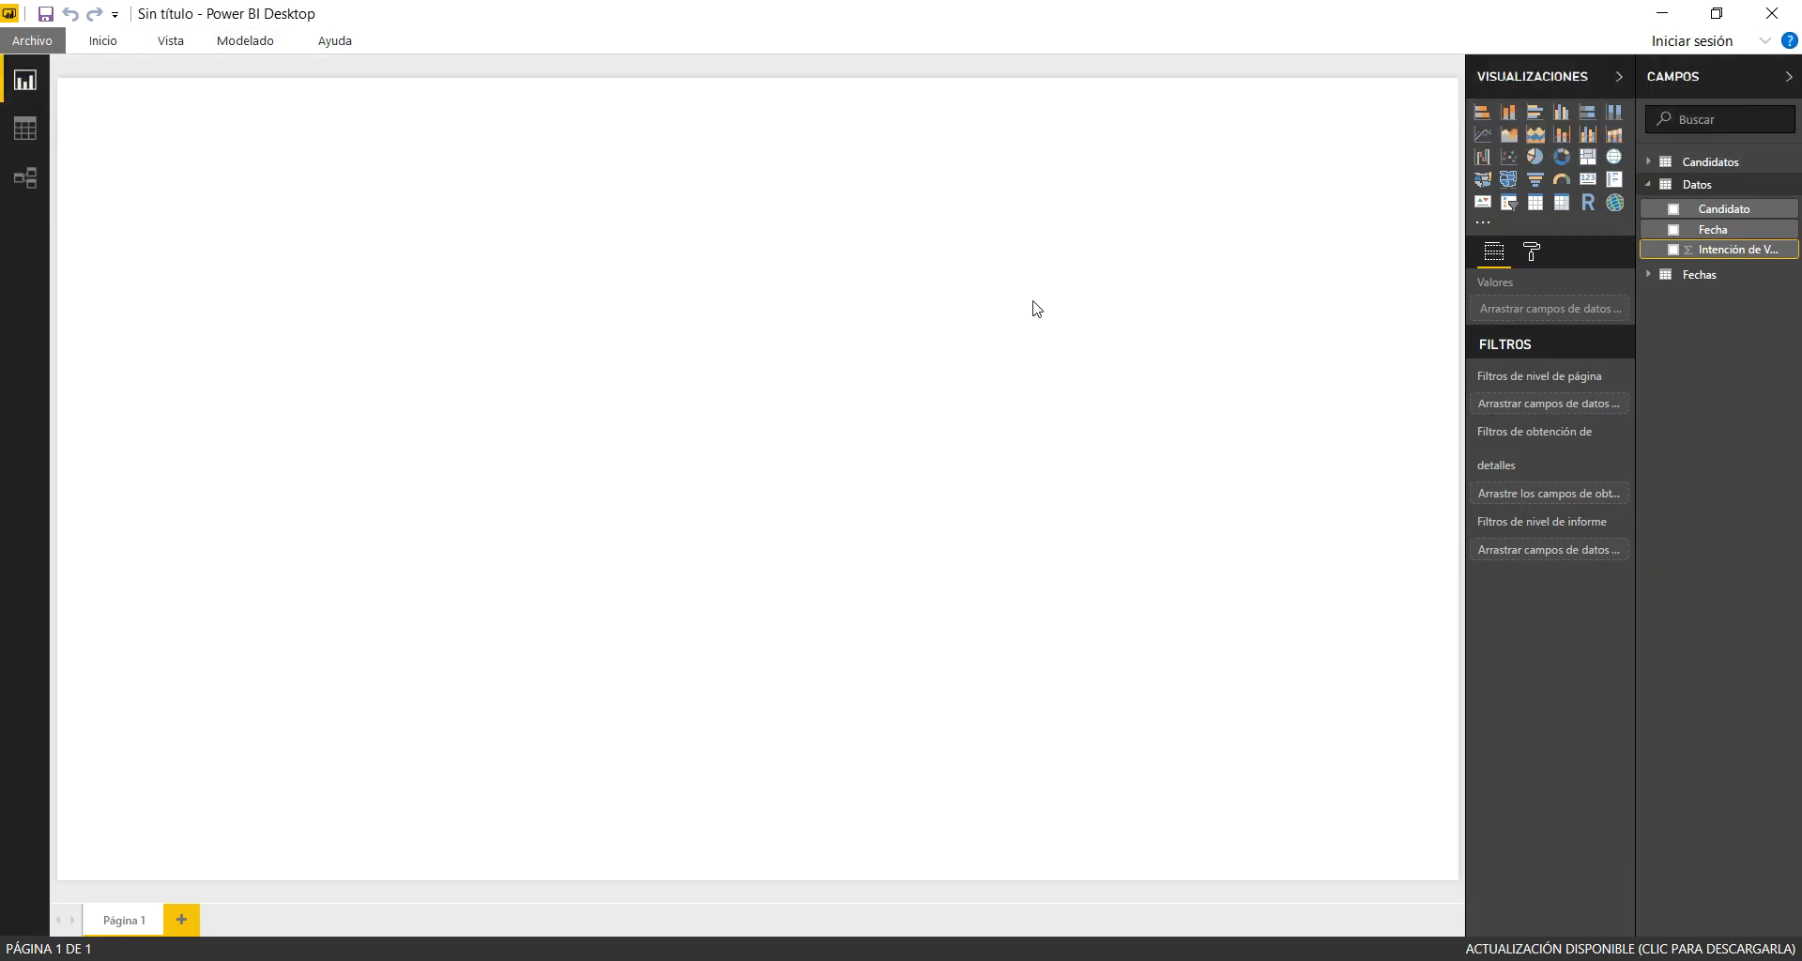
Add a scatter chart to Página 1, enlarge it and place it near the middle of the canvas
left_click(1510, 159)
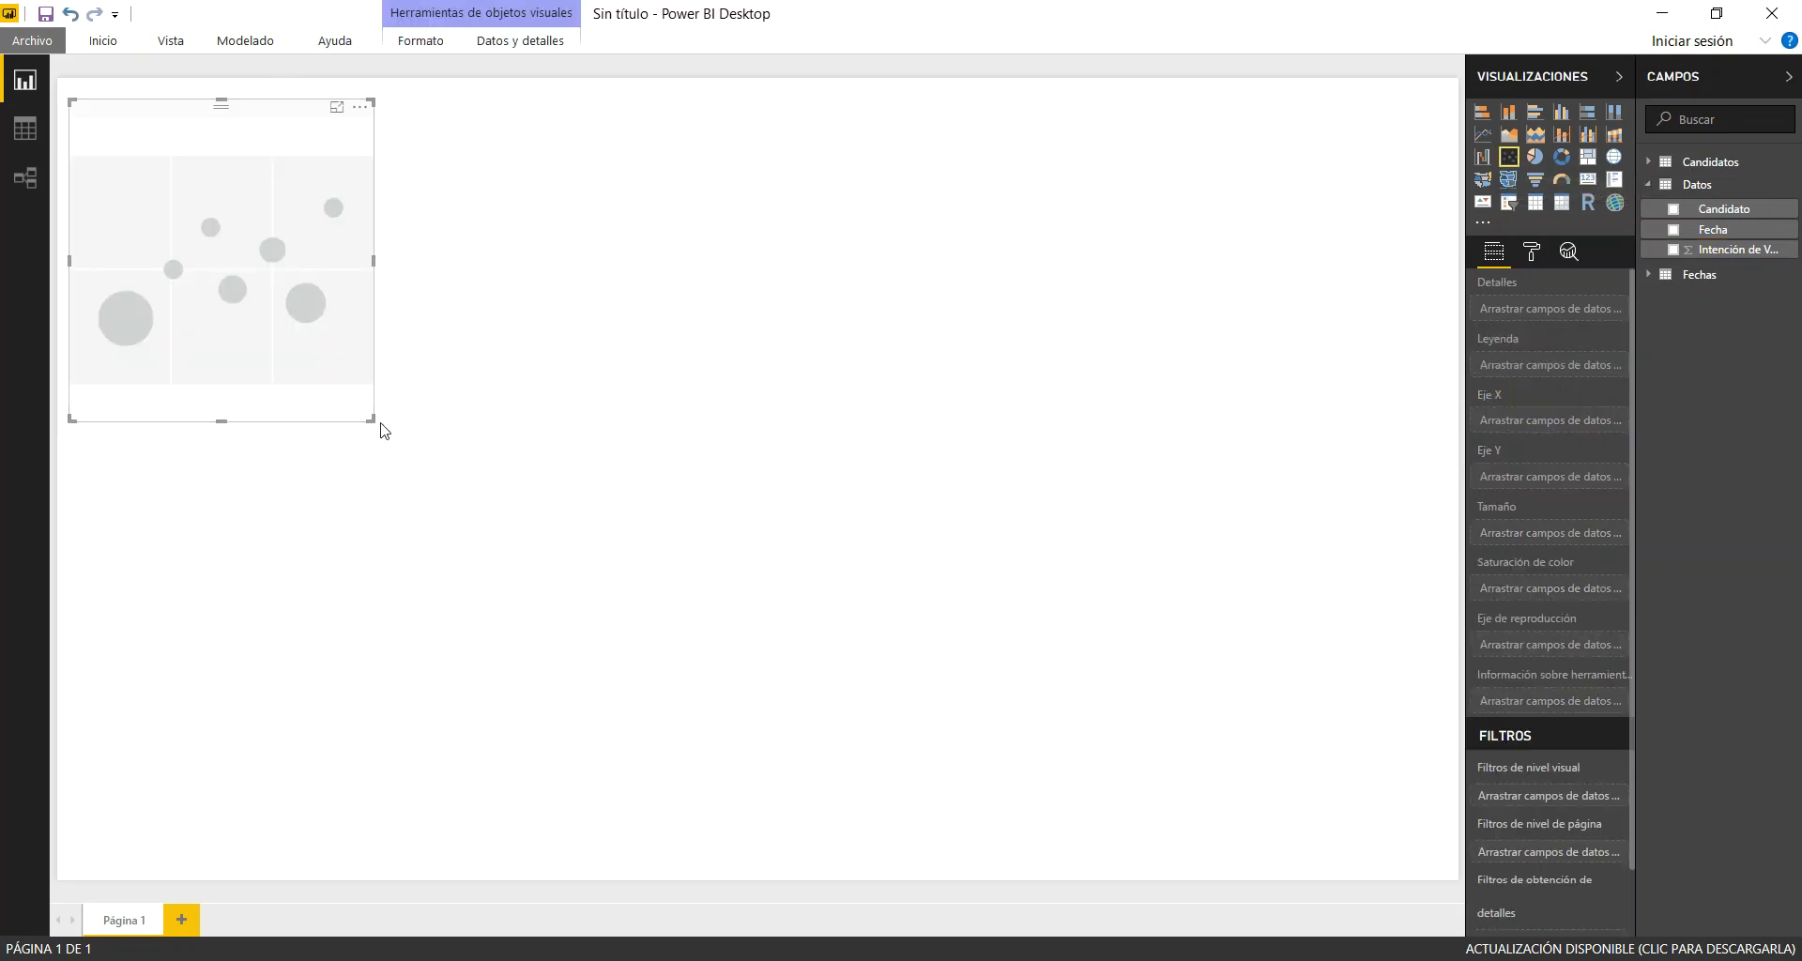
left_click_drag(370, 419, 1056, 573)
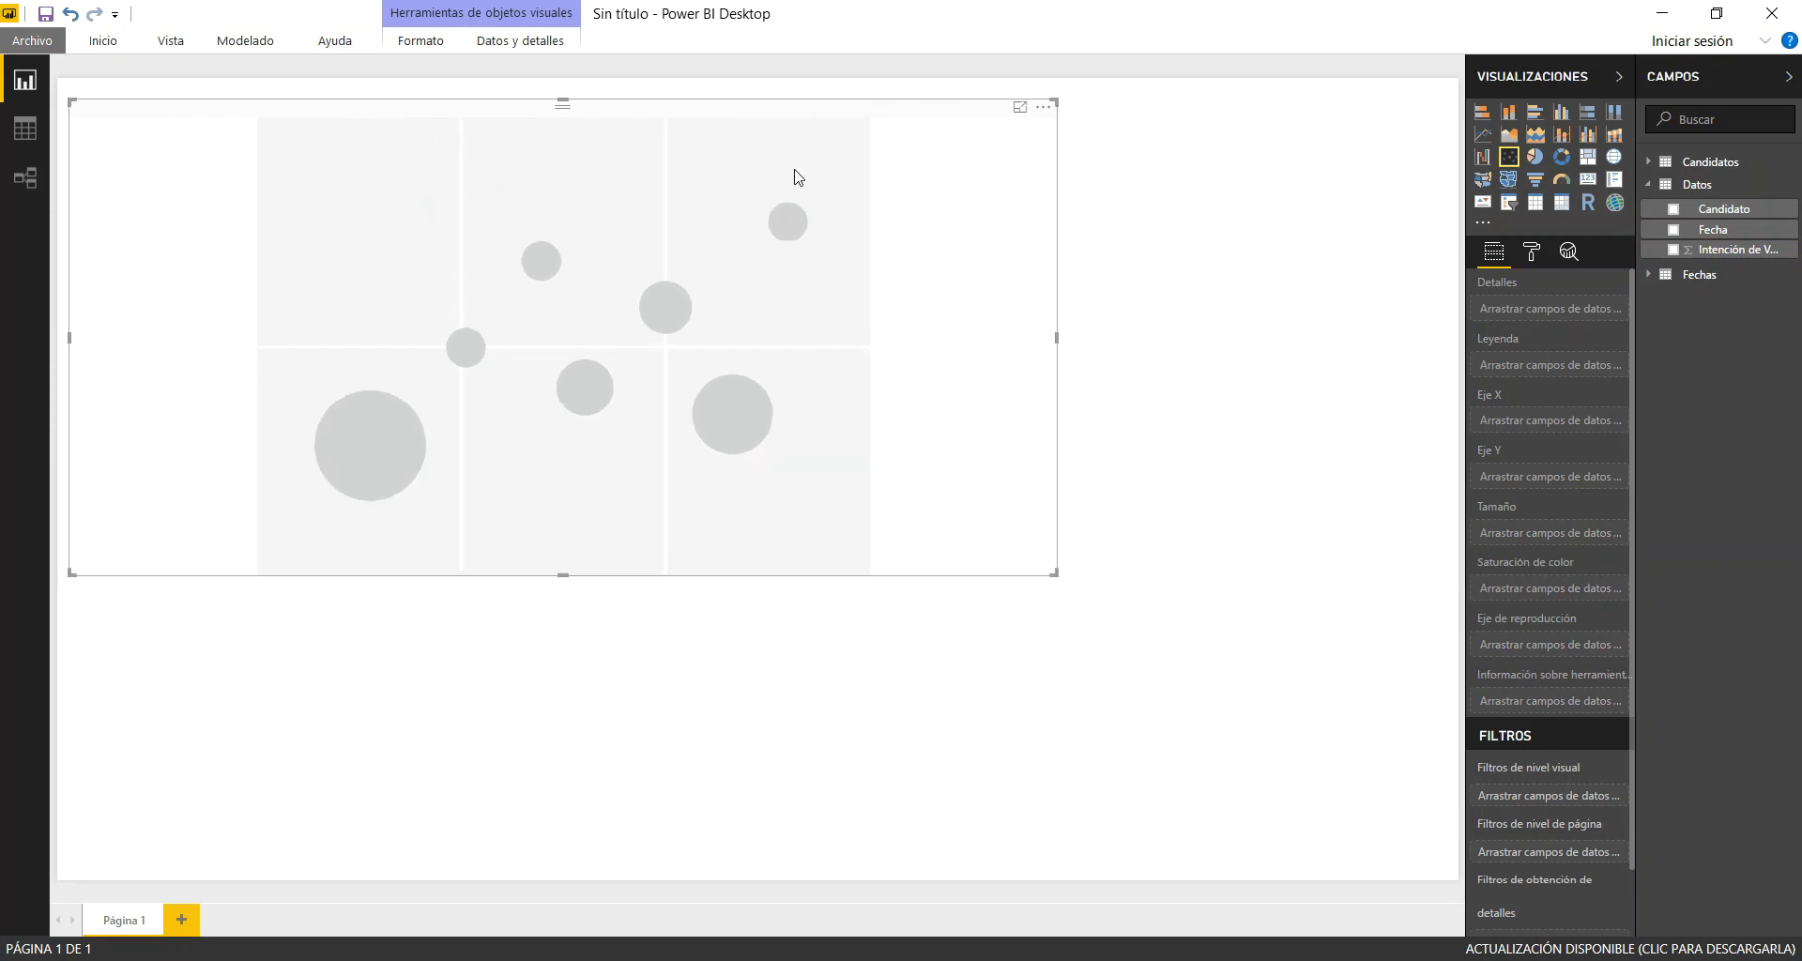
left_click_drag(710, 107, 864, 190)
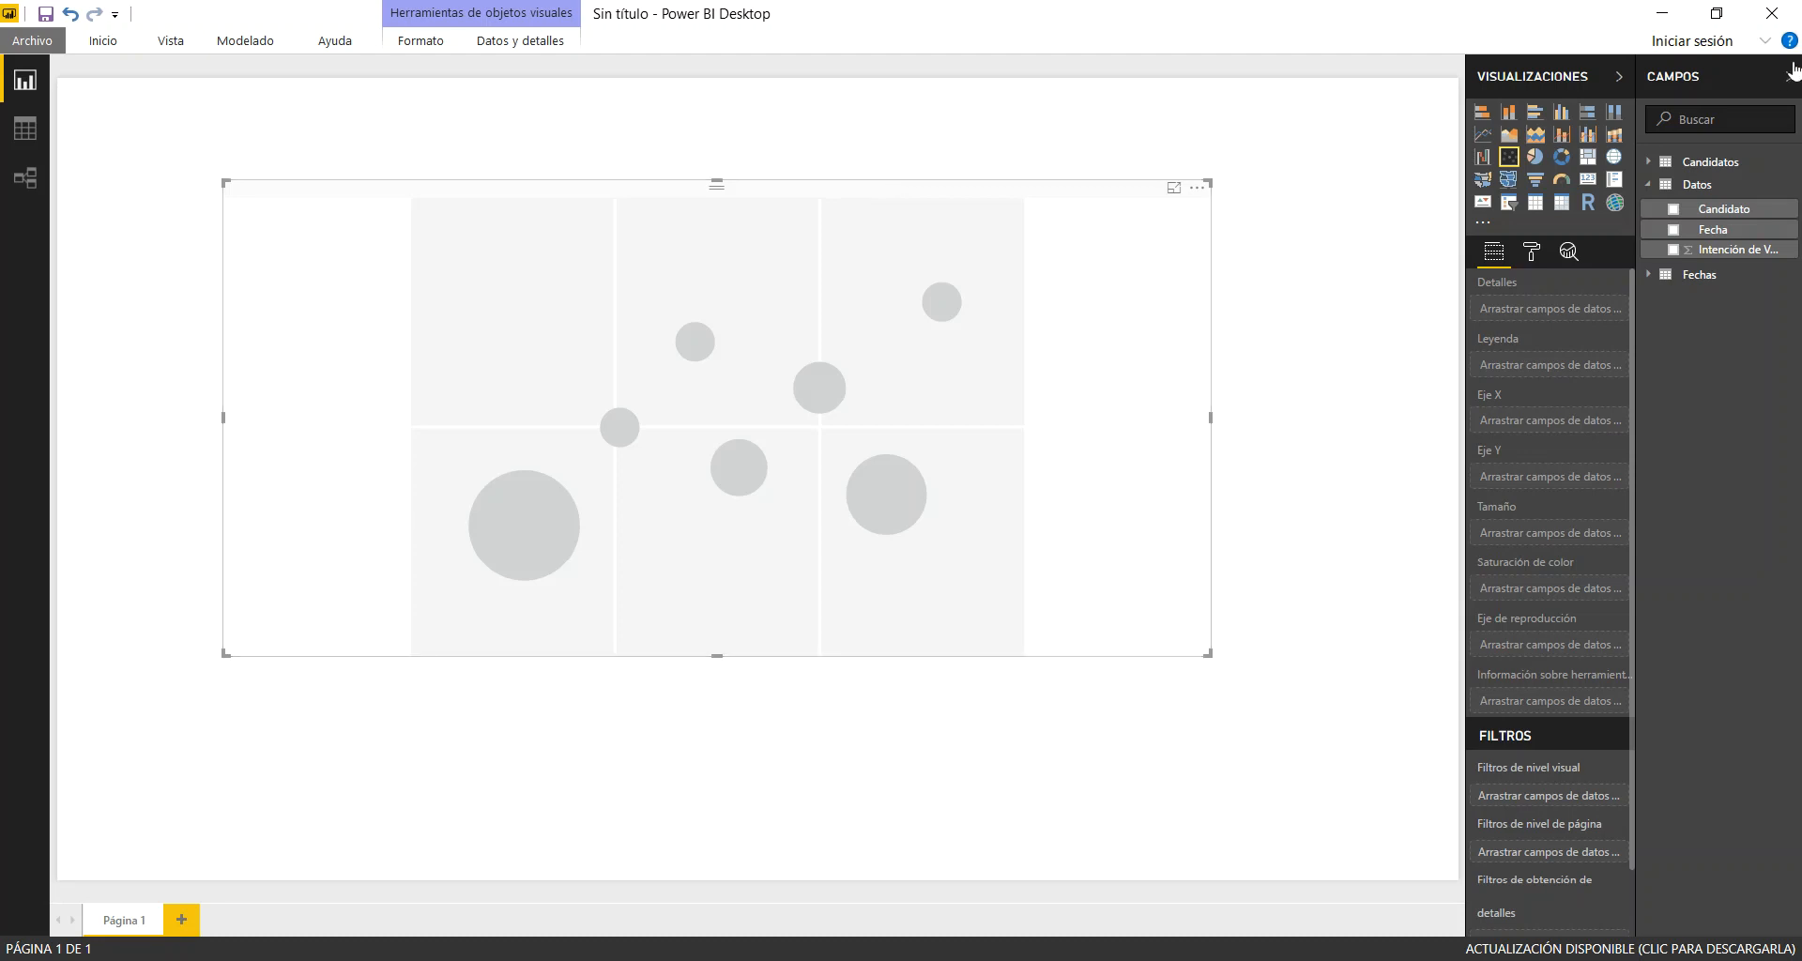
Assign Intención de Voto to the scatter chart's Y axis and Candidato from Candidatos to its legend
left_click_drag(1730, 252, 1541, 488)
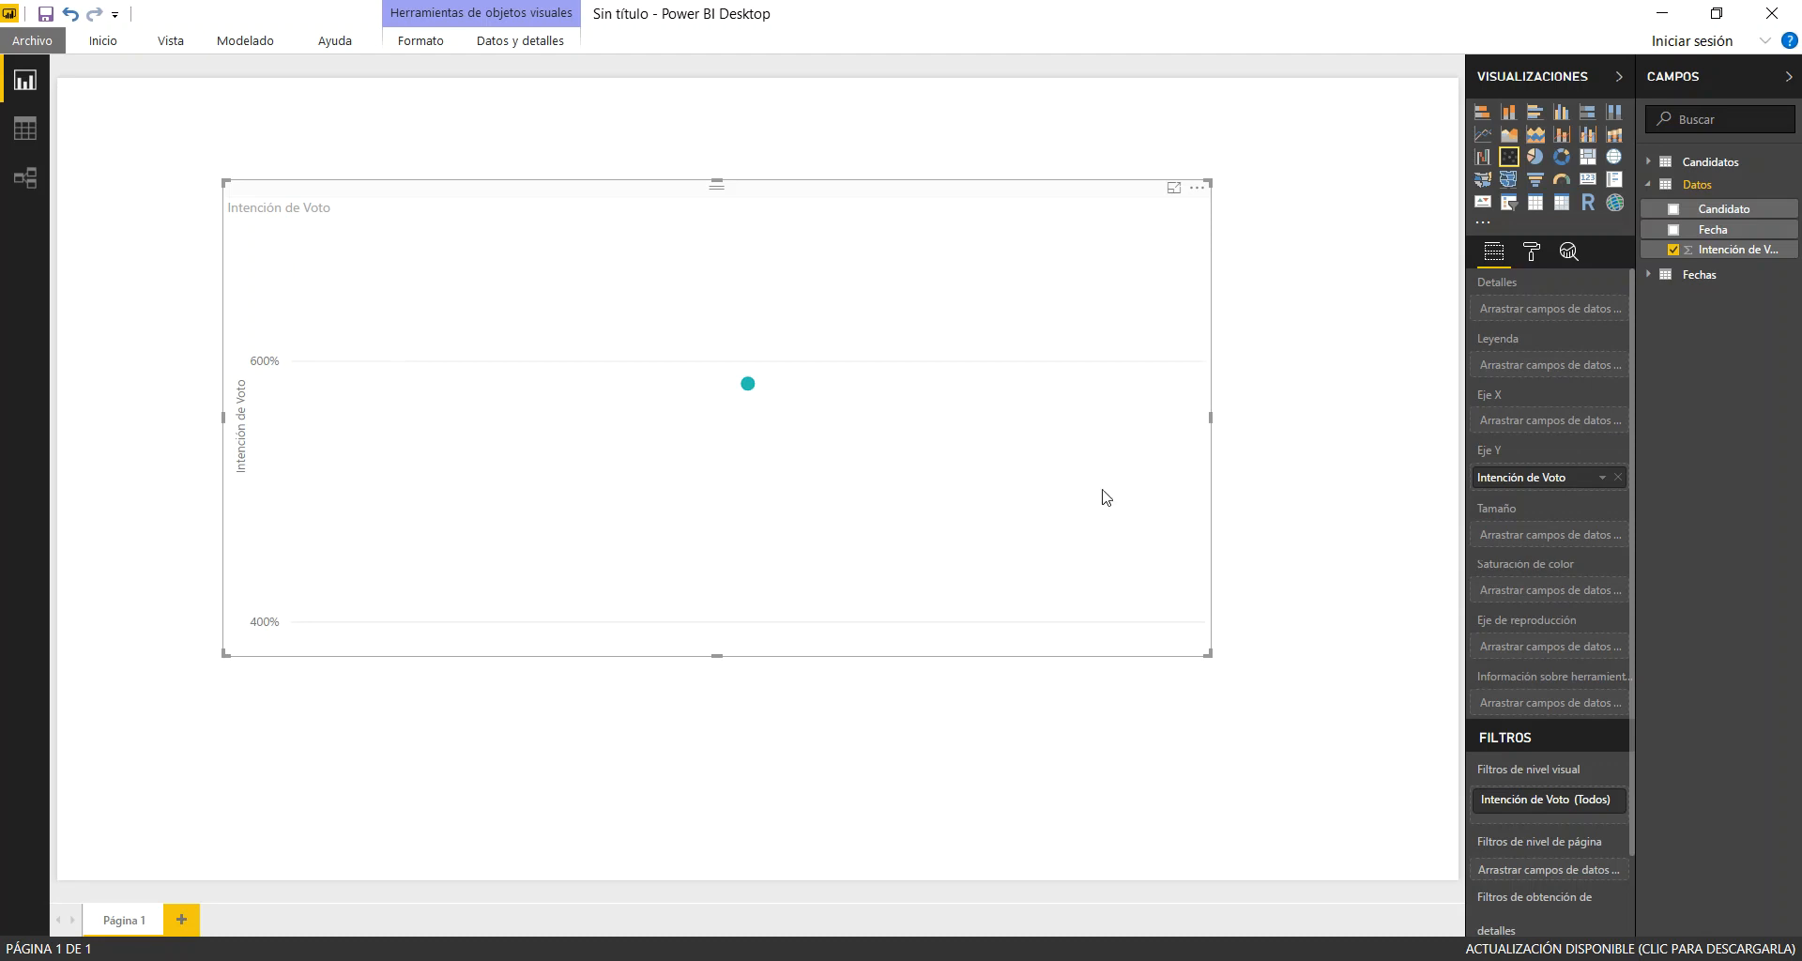
left_click(1661, 161)
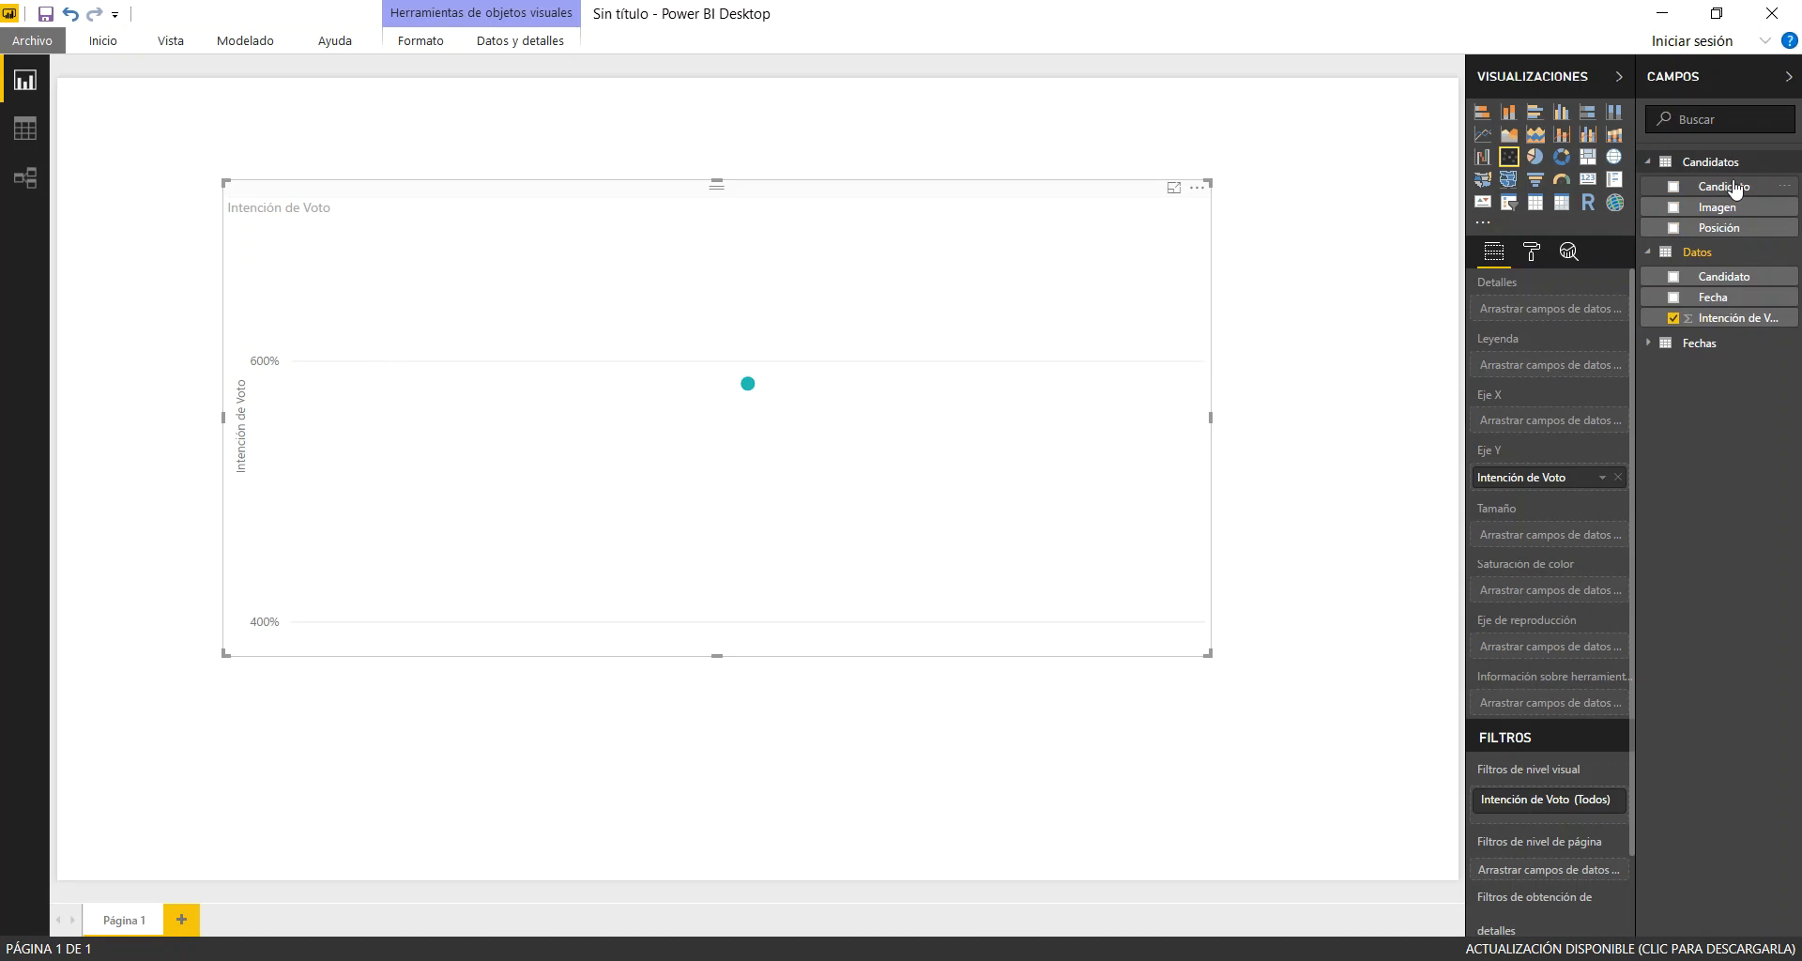
left_click_drag(1741, 193, 1586, 368)
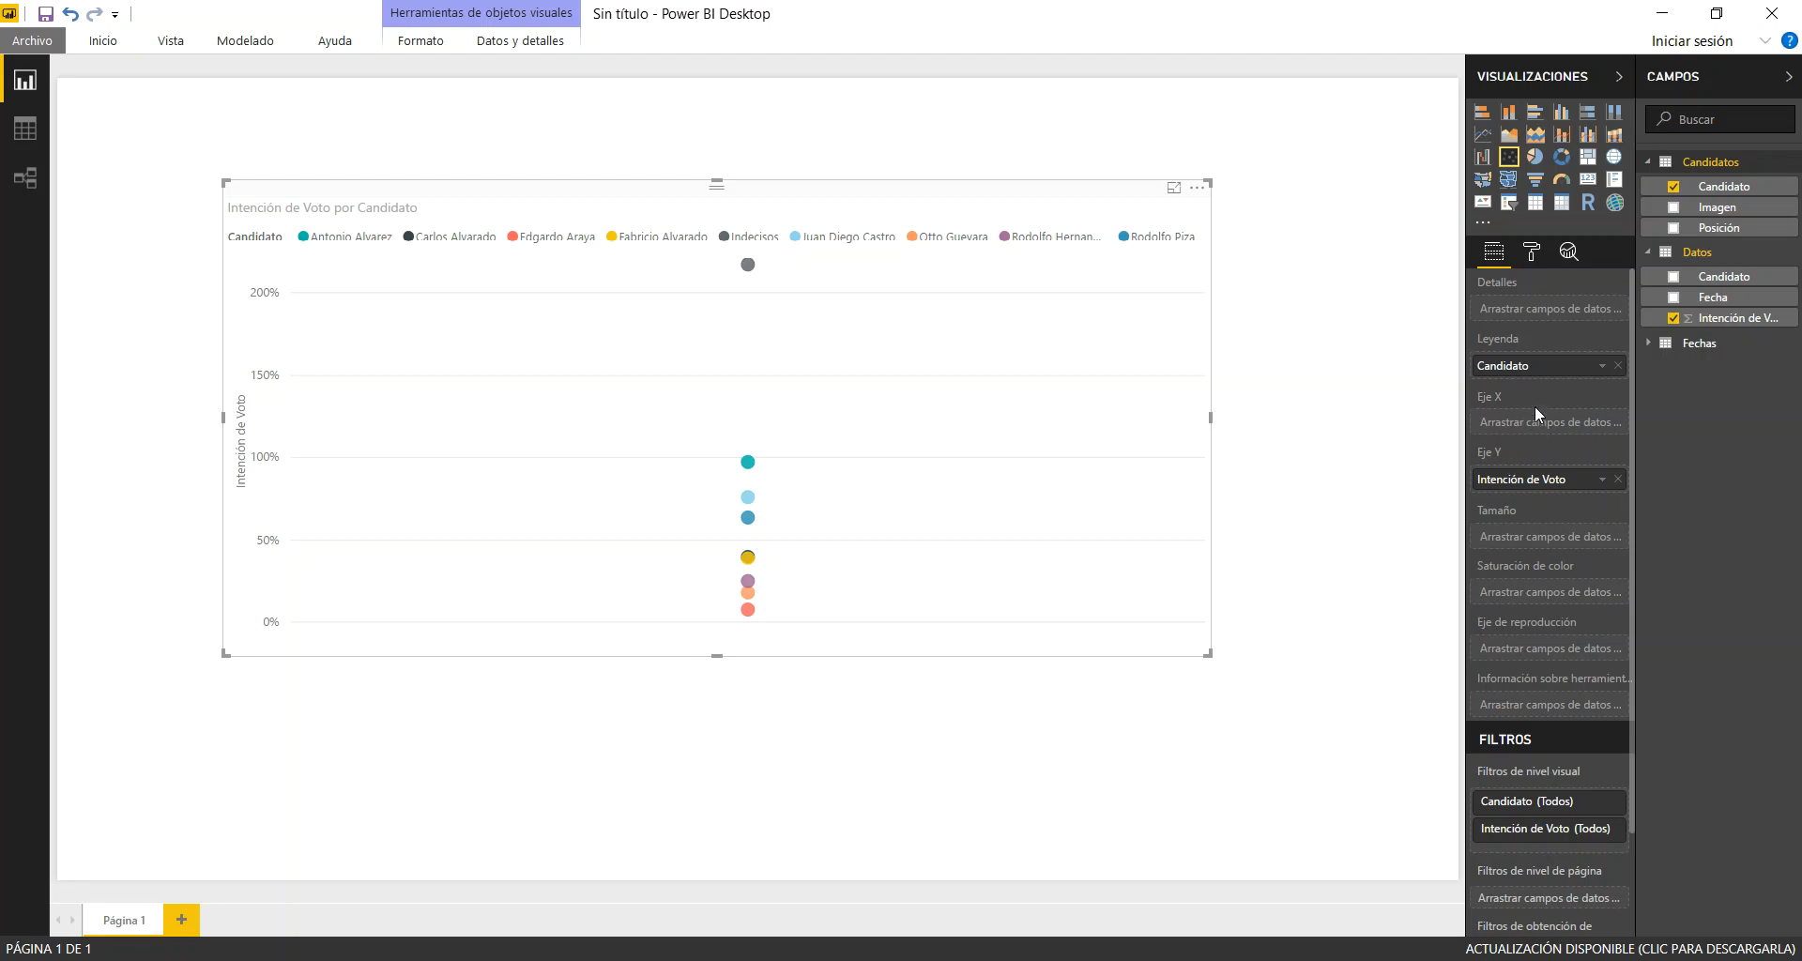
Try plotting the average of IndicadorTiempo on the scatter chart's X axis, and remove that field from the axis
left_click(1650, 344)
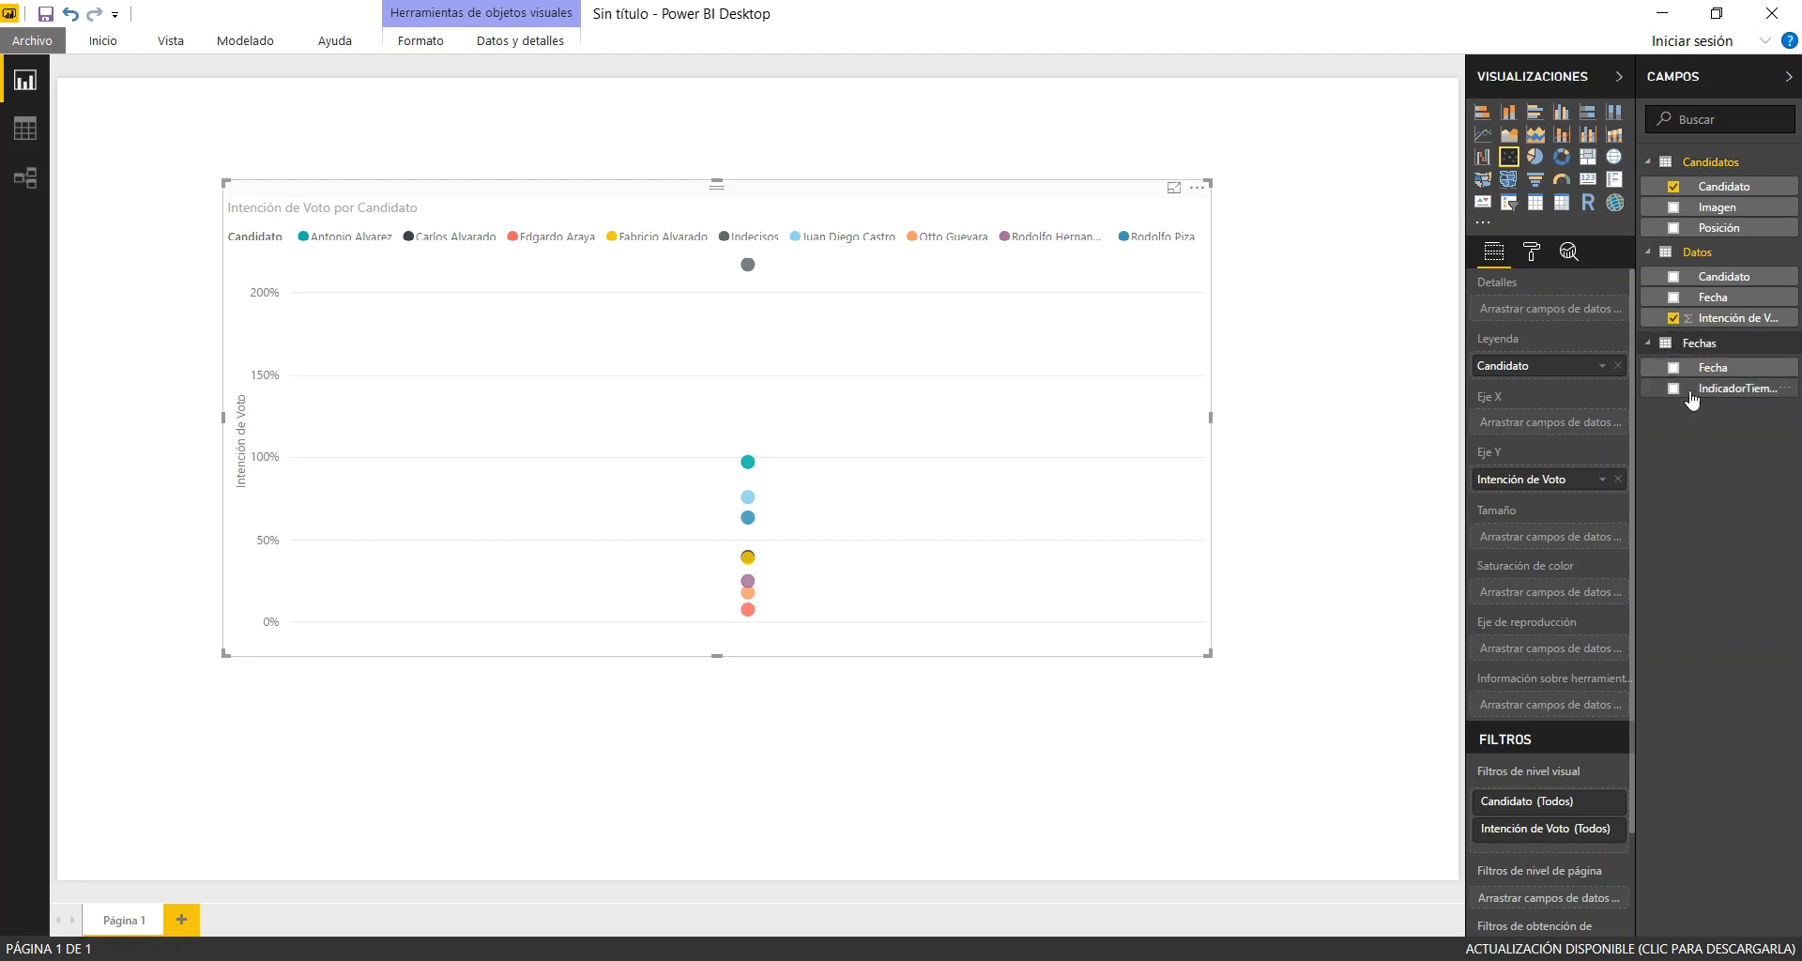
left_click_drag(1730, 394, 1567, 427)
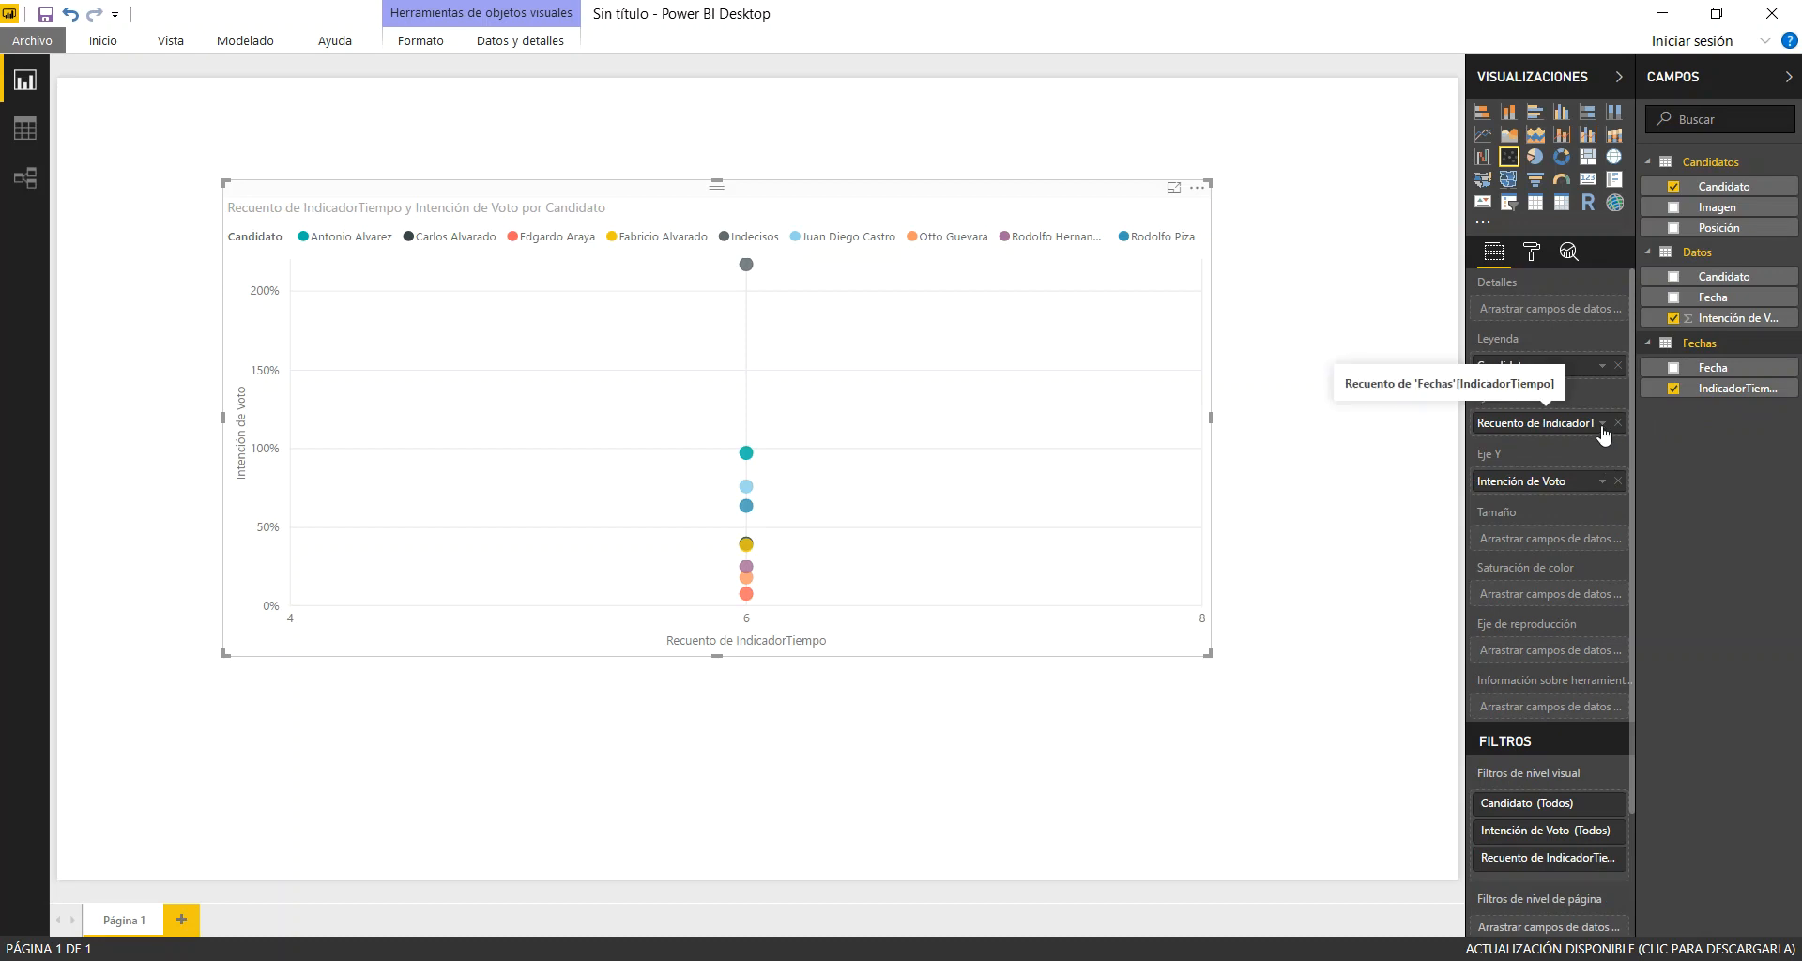
left_click(1602, 423)
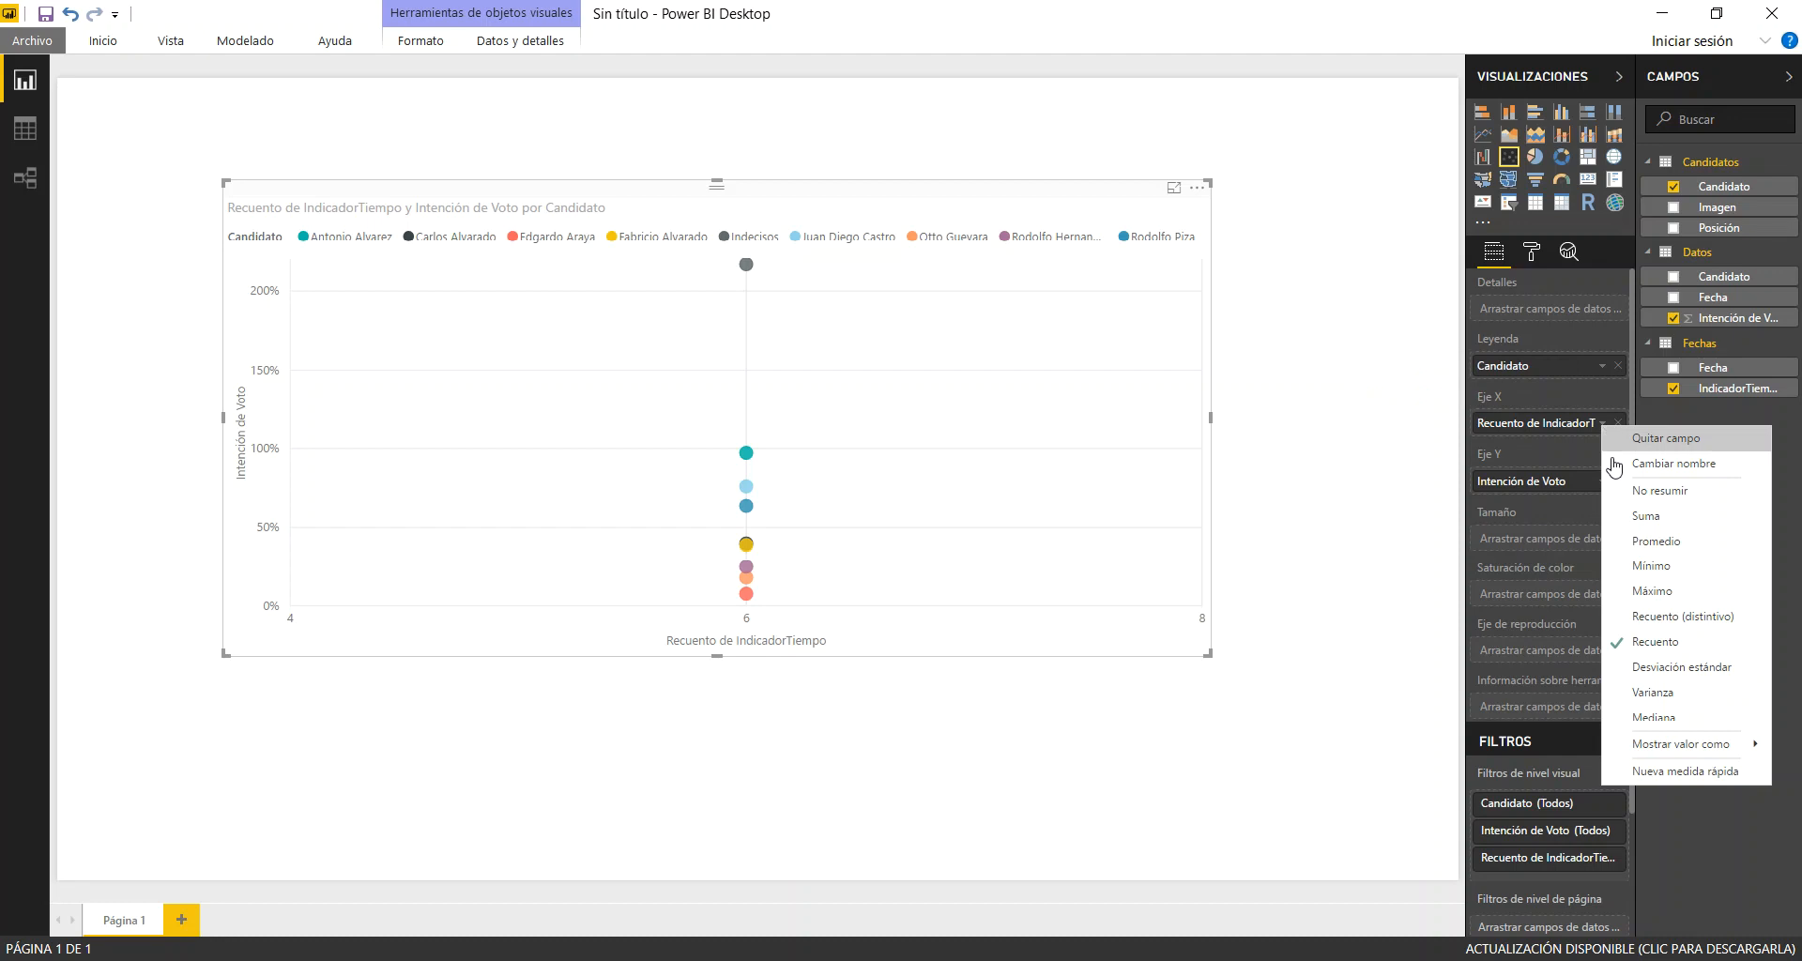
left_click(1656, 542)
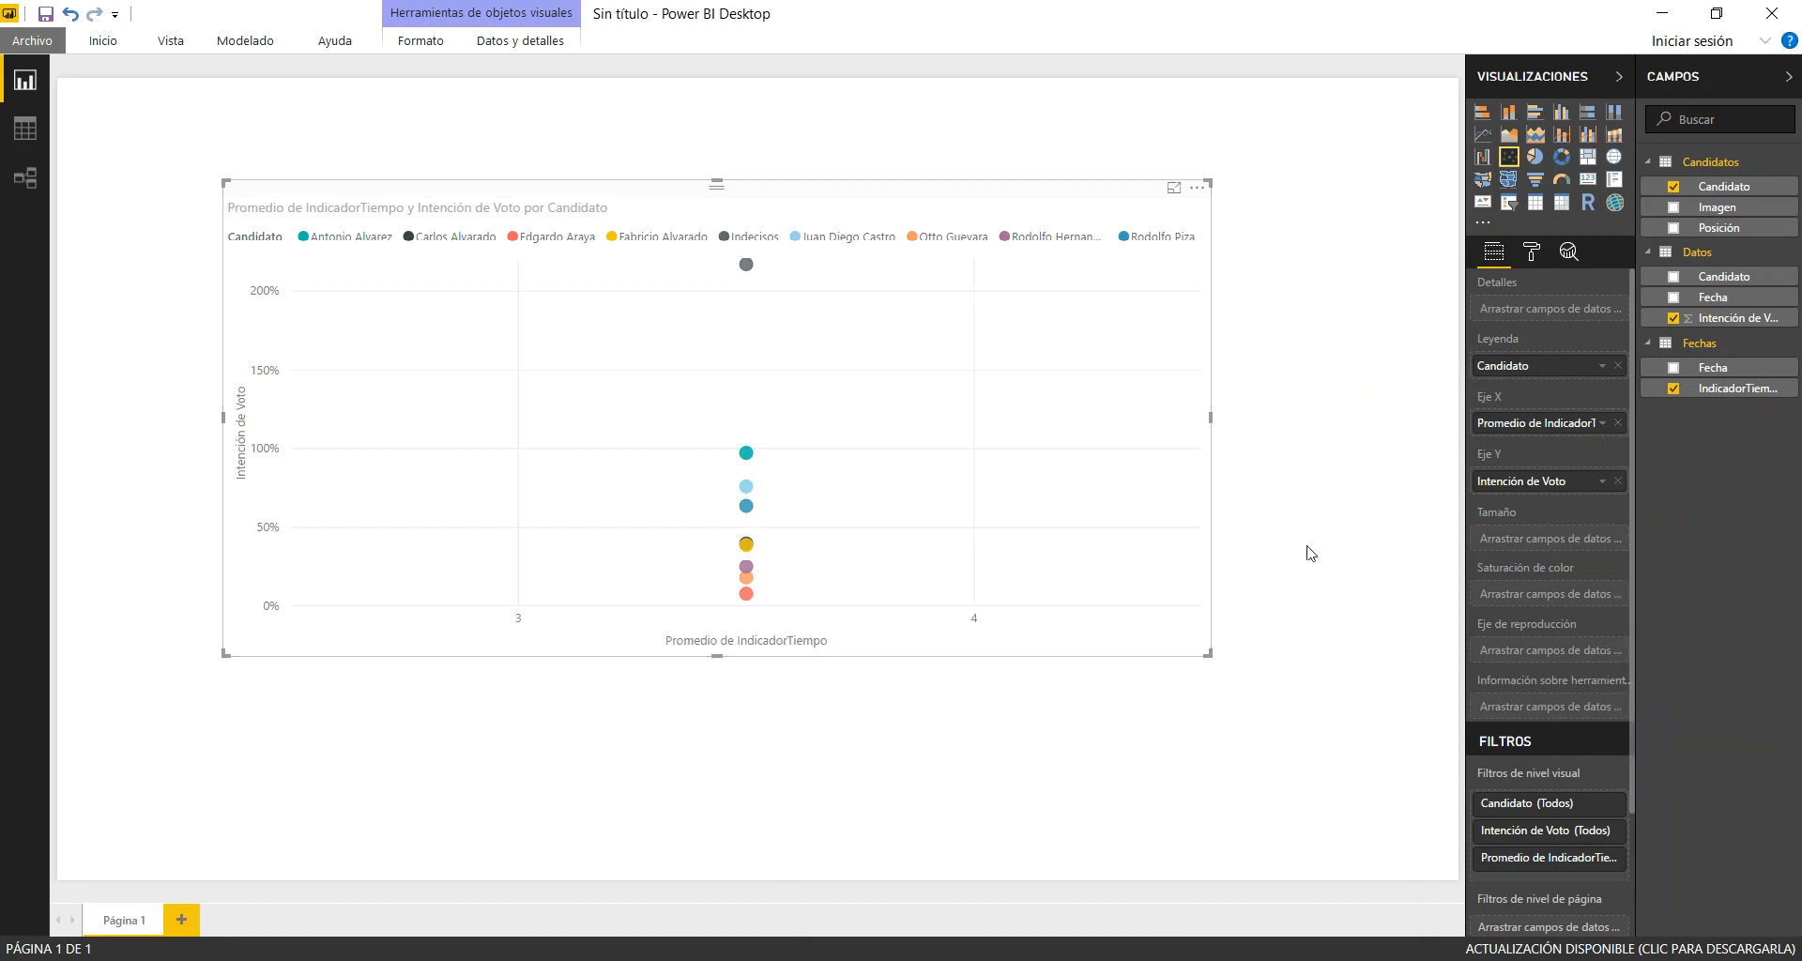
left_click(1619, 422)
Examine the Fecha, Candidato and Intención de Voto columns in the Datos table's data view, and return to the report
left_click(25, 129)
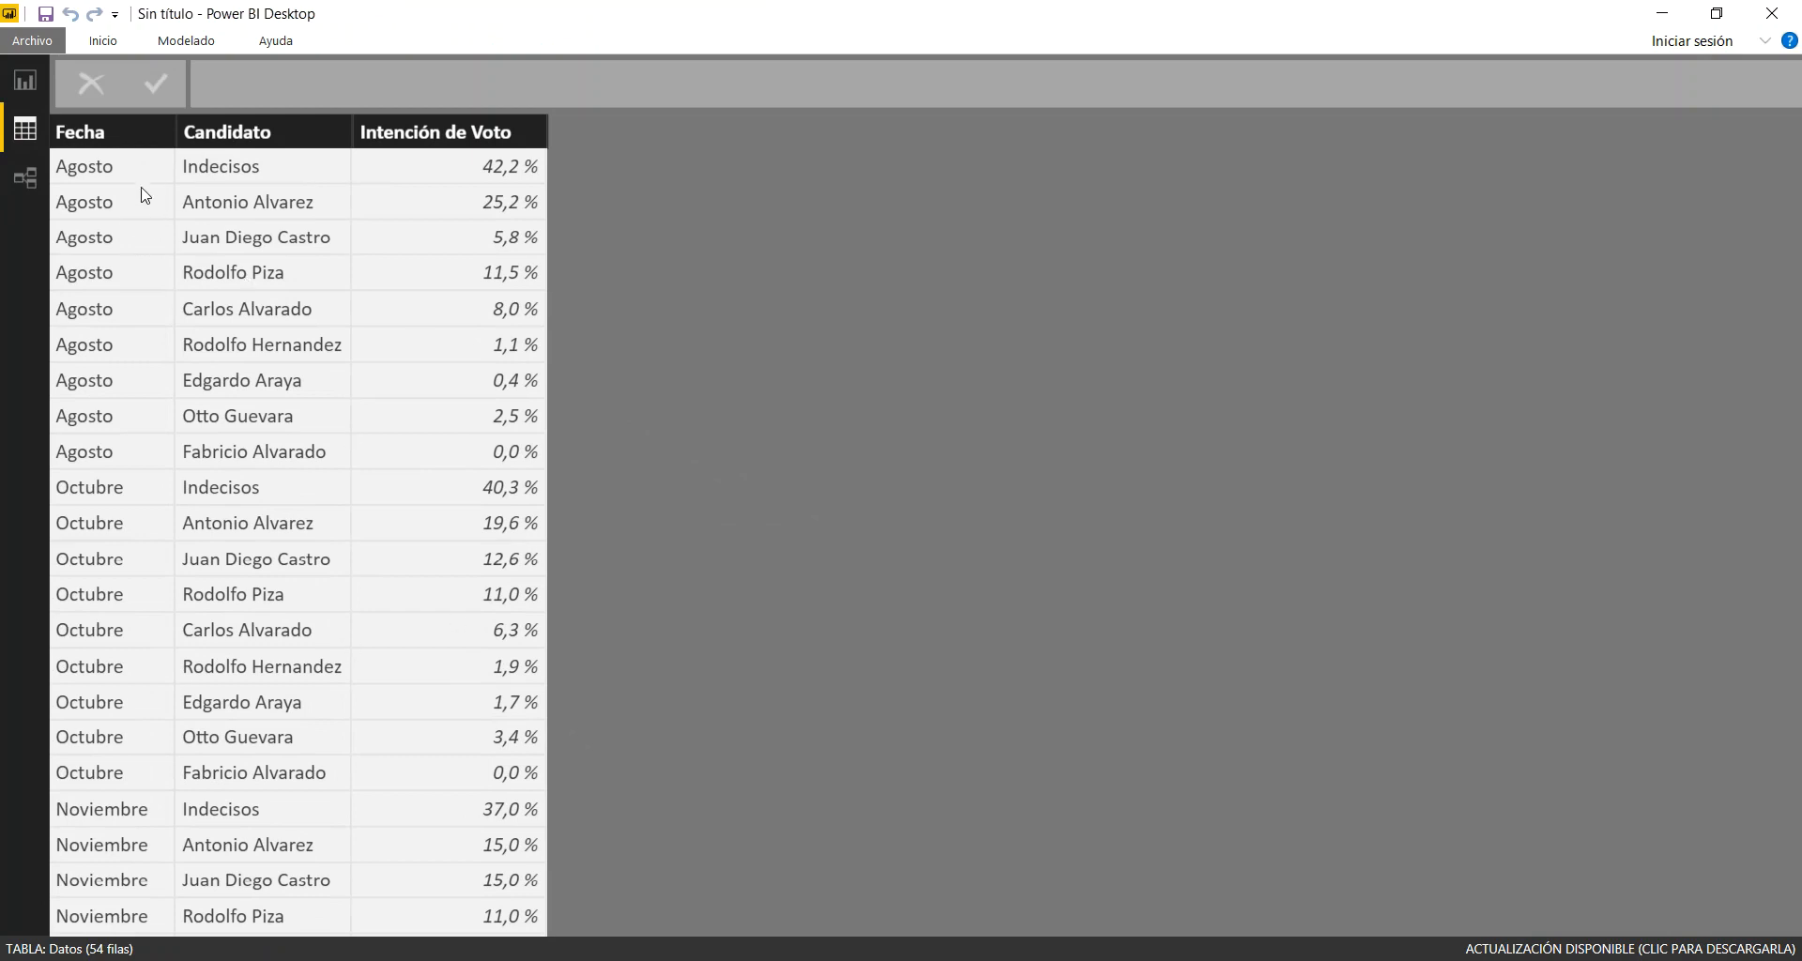
left_click(117, 148)
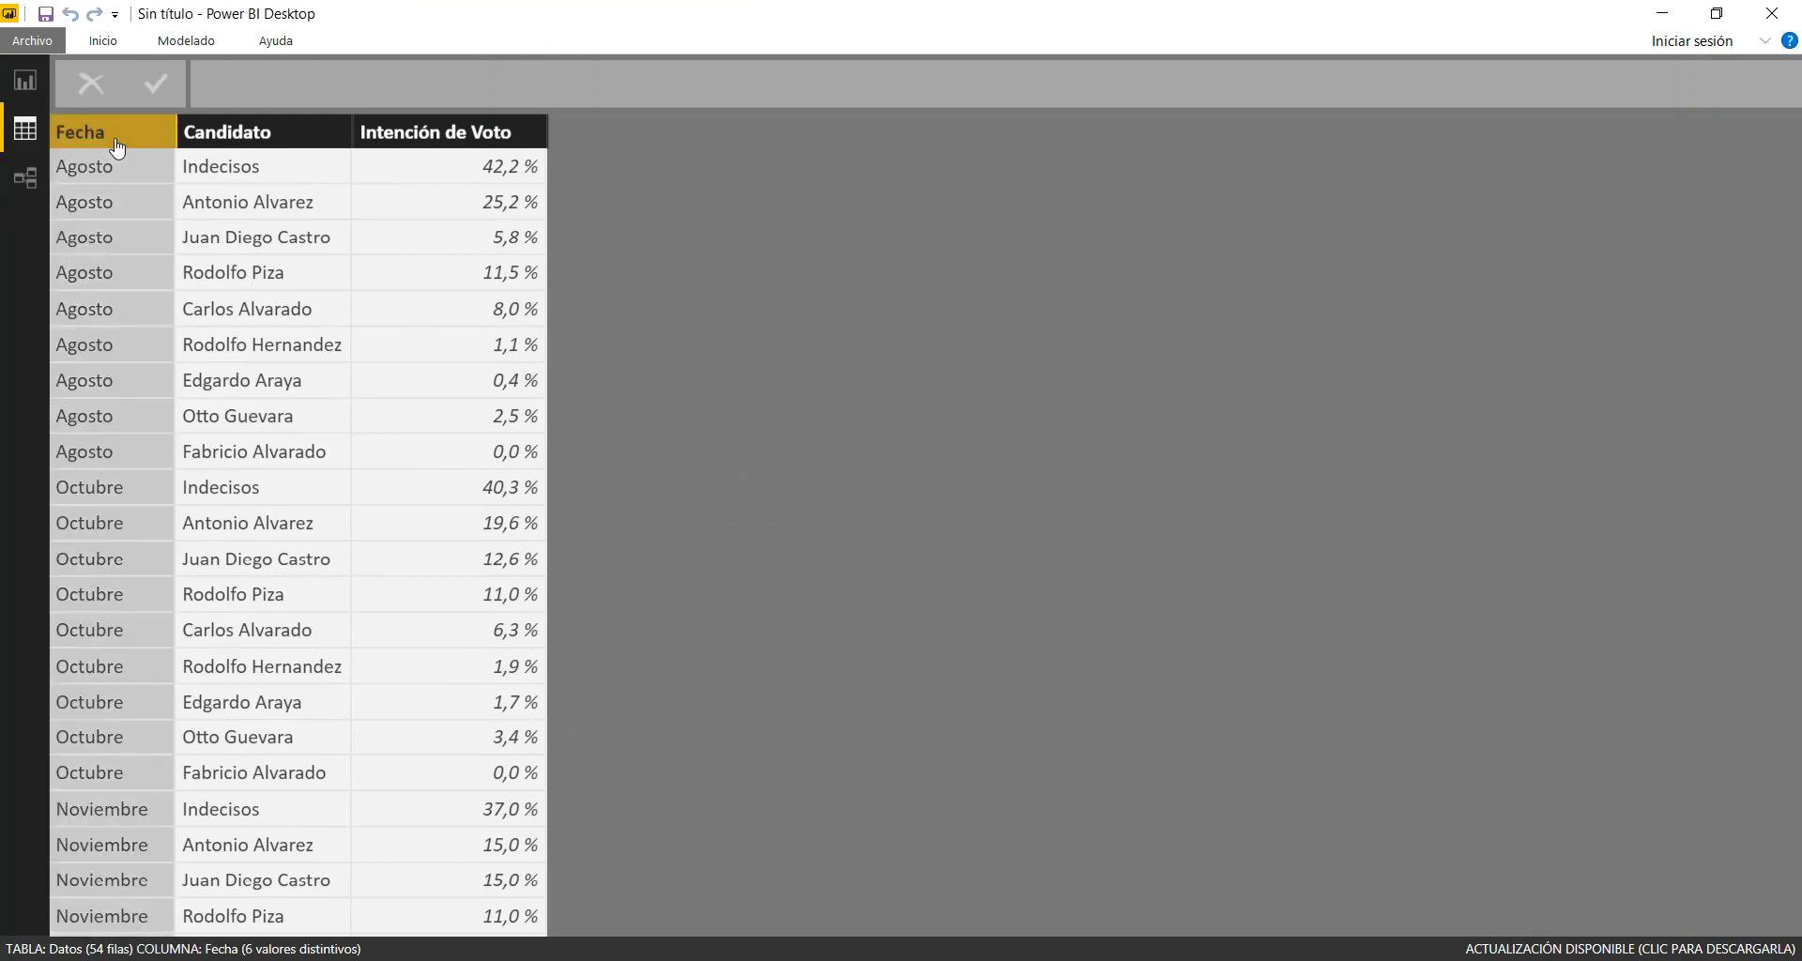
left_click(240, 142)
left_click(437, 132)
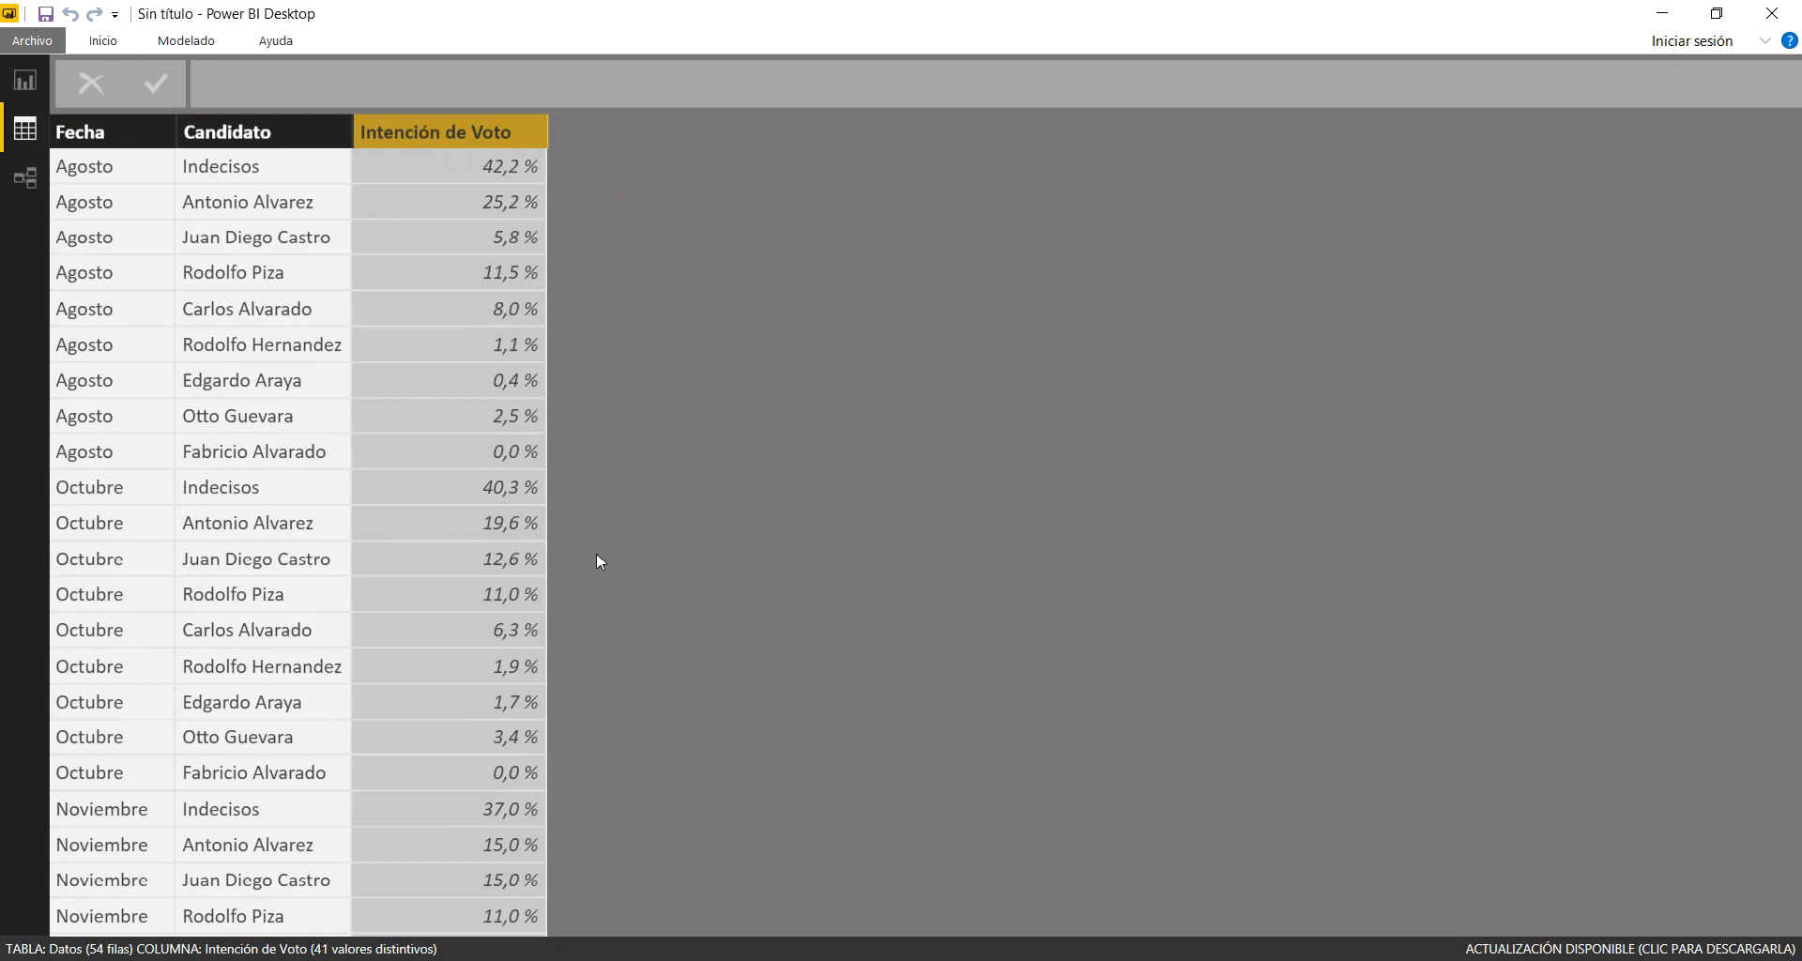
left_click(29, 86)
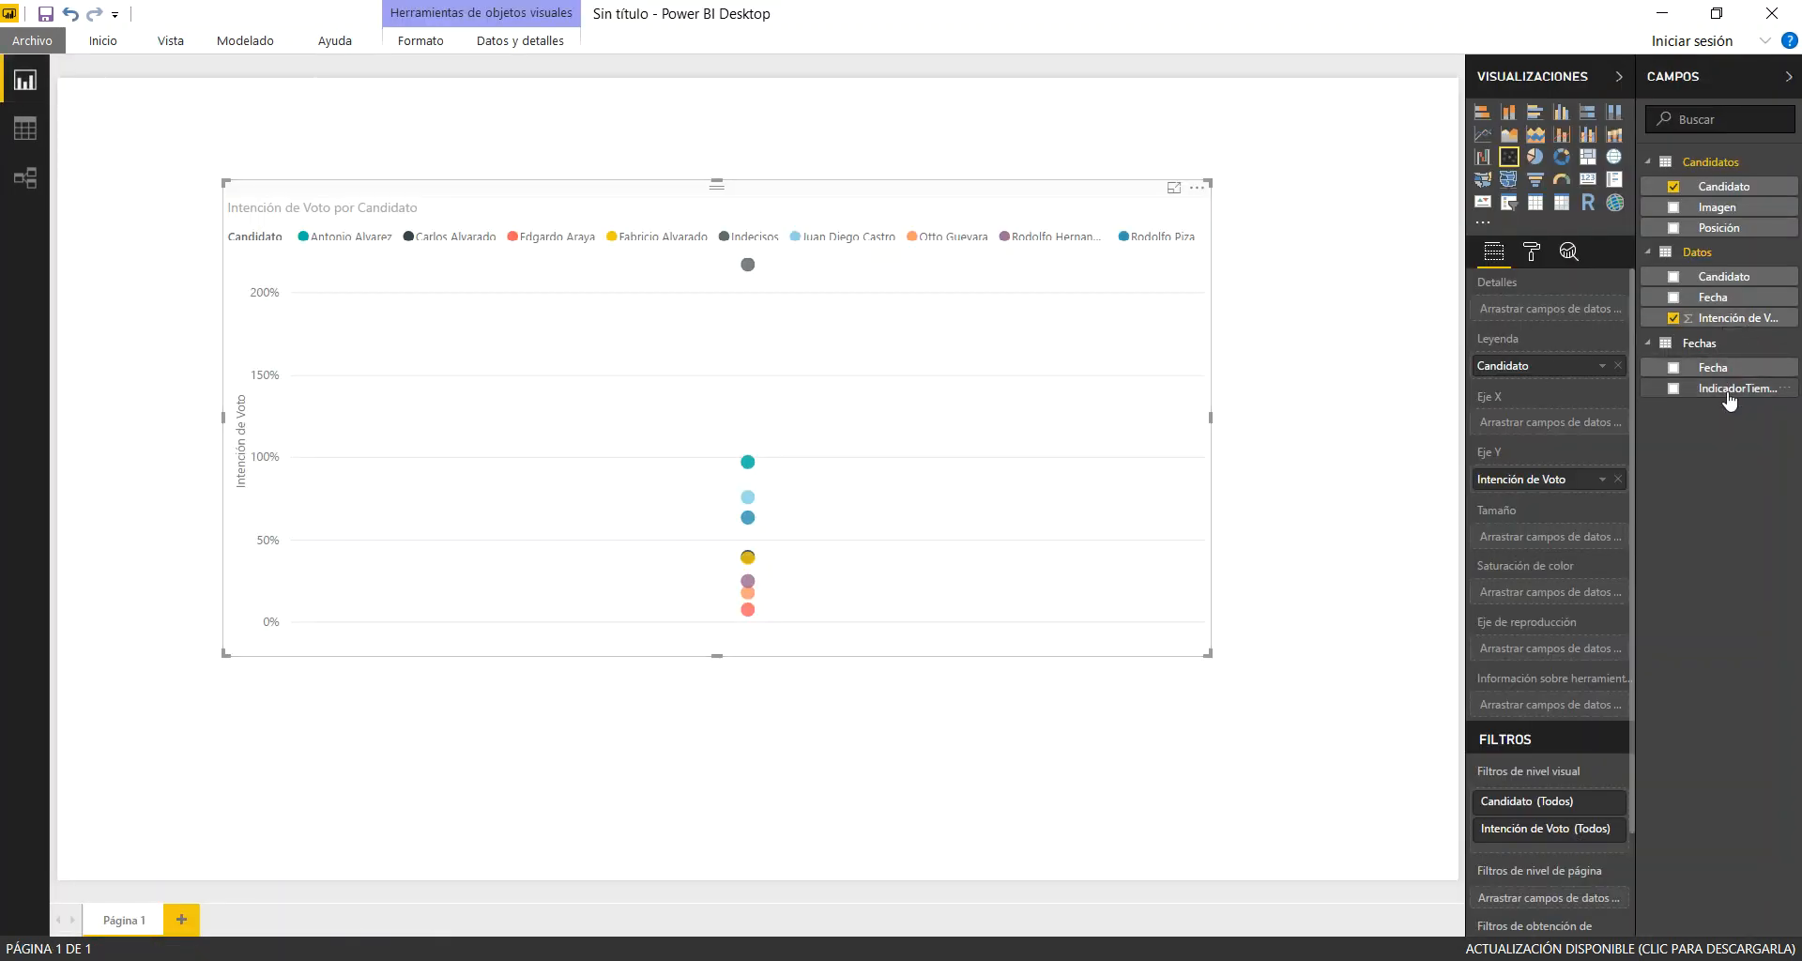
Add a new calculated column to the Datos table in the data view
left_click(26, 125)
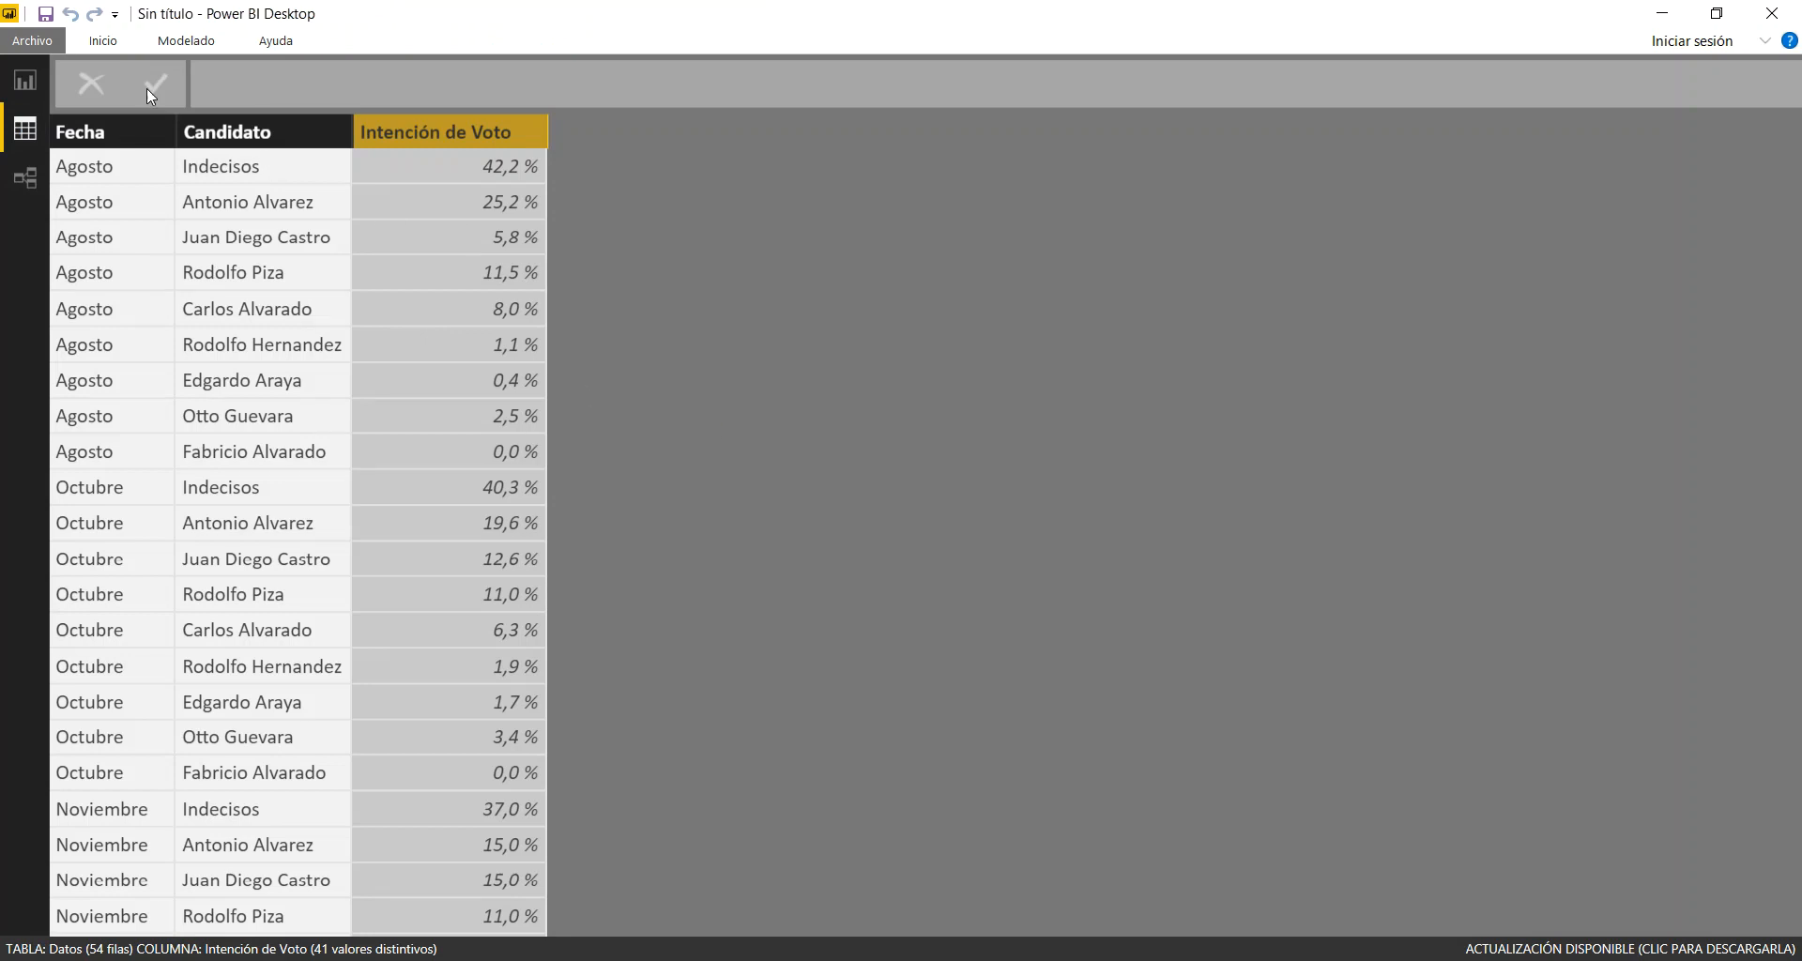
left_click(191, 44)
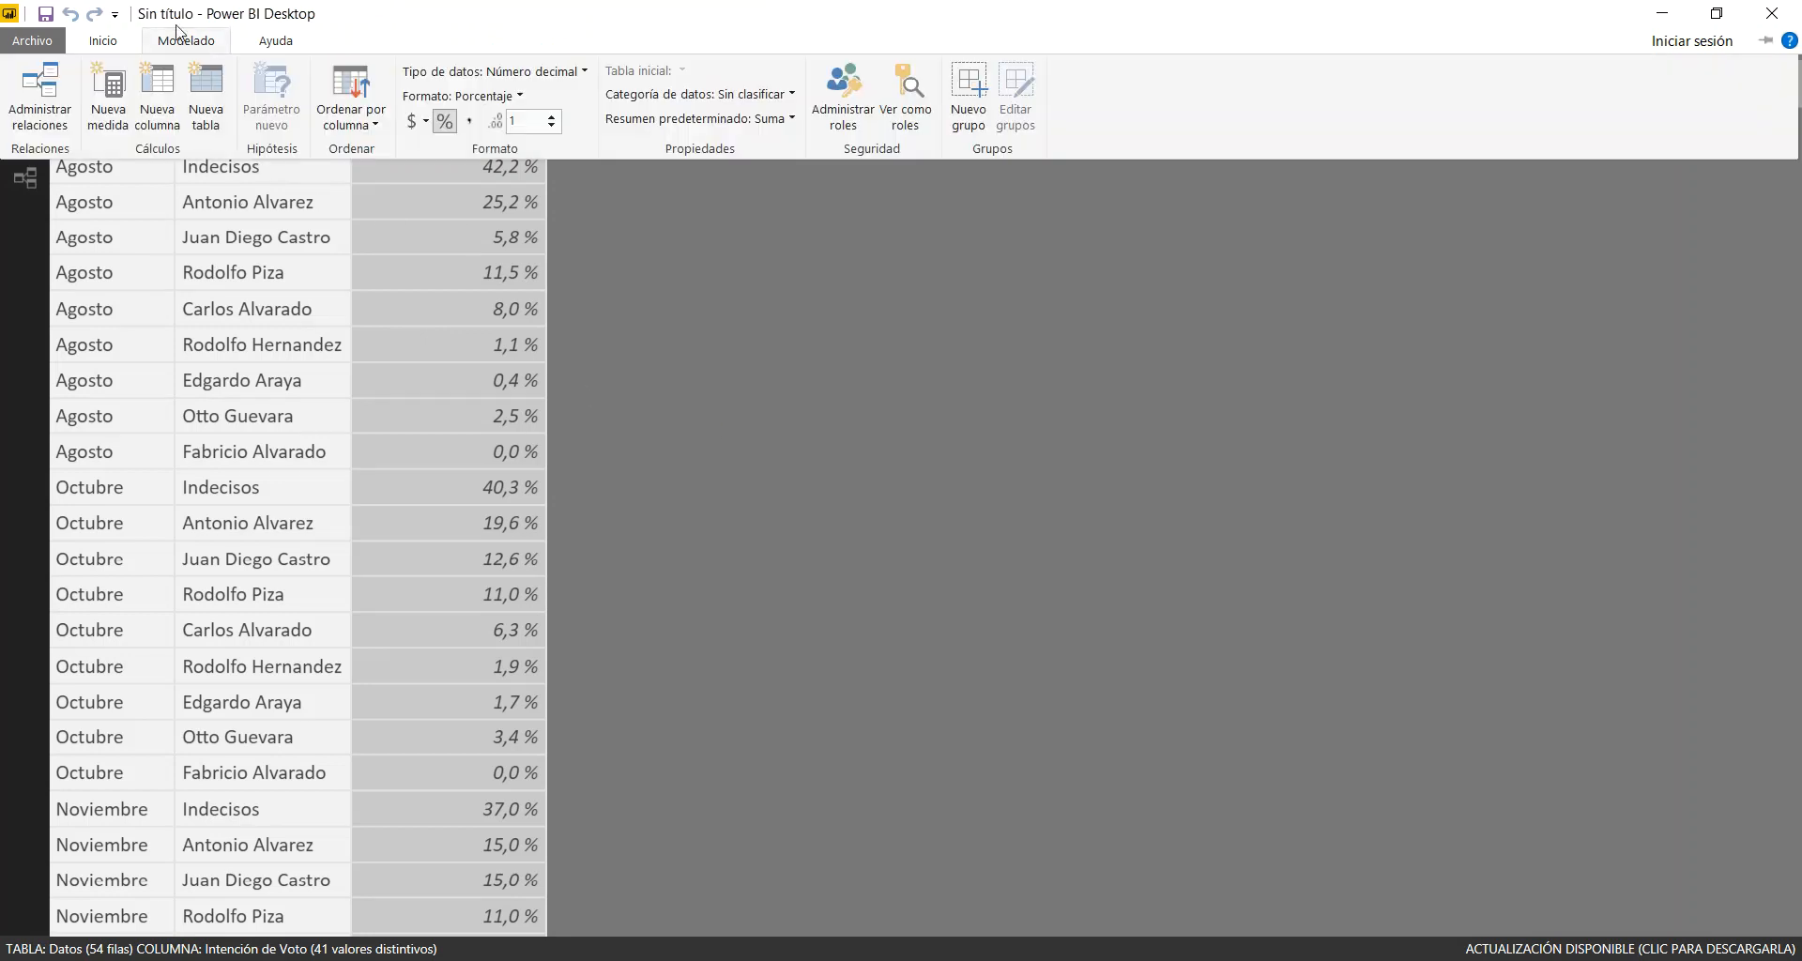
left_click(651, 366)
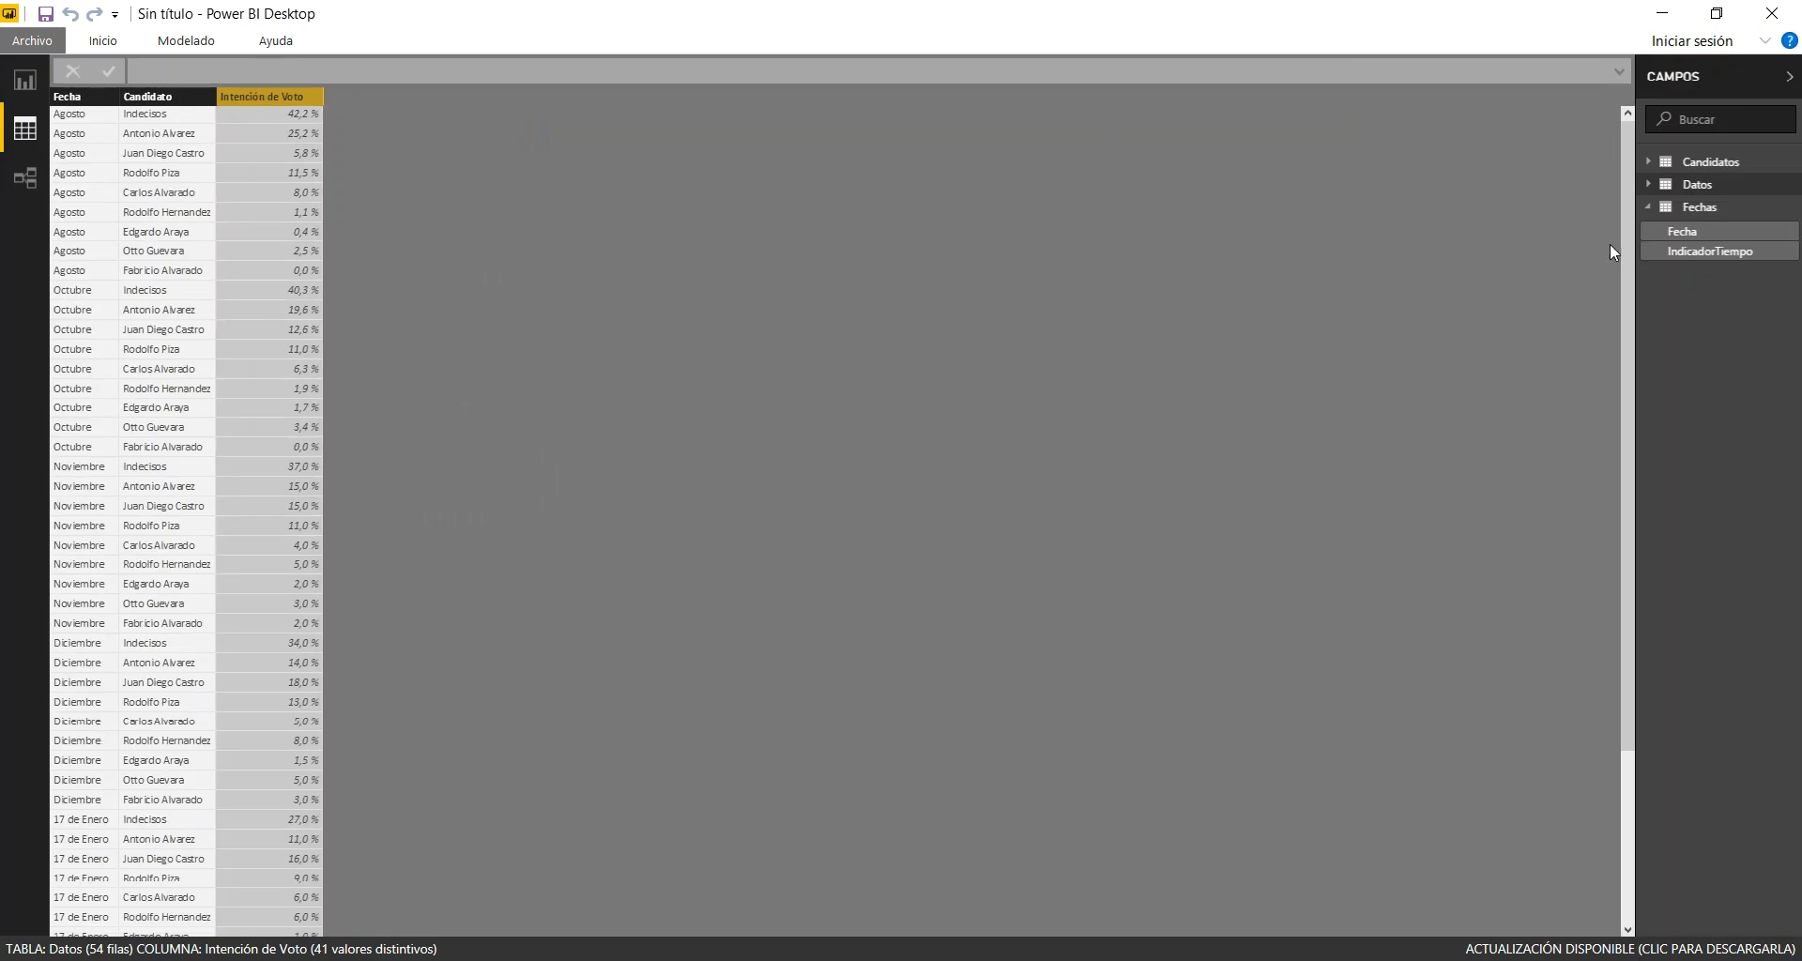
left_click(196, 43)
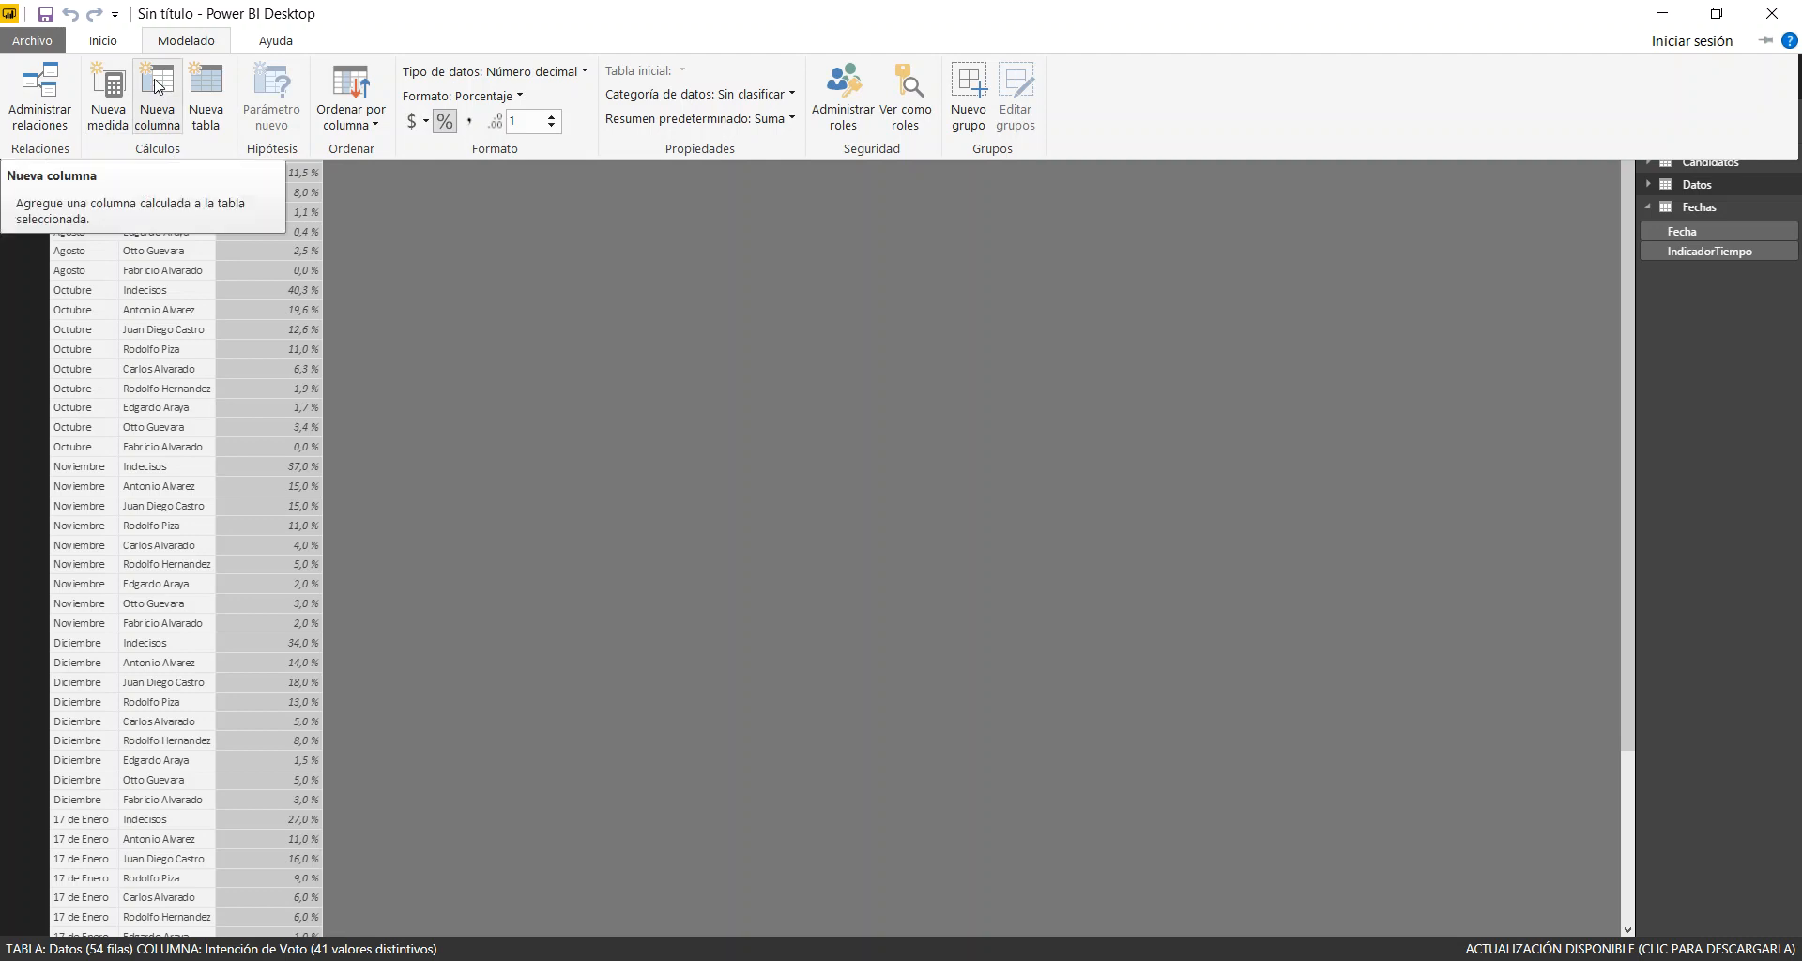
left_click(526, 347)
scroll(525, 347, "up", 5)
scroll(526, 347, "up", 2)
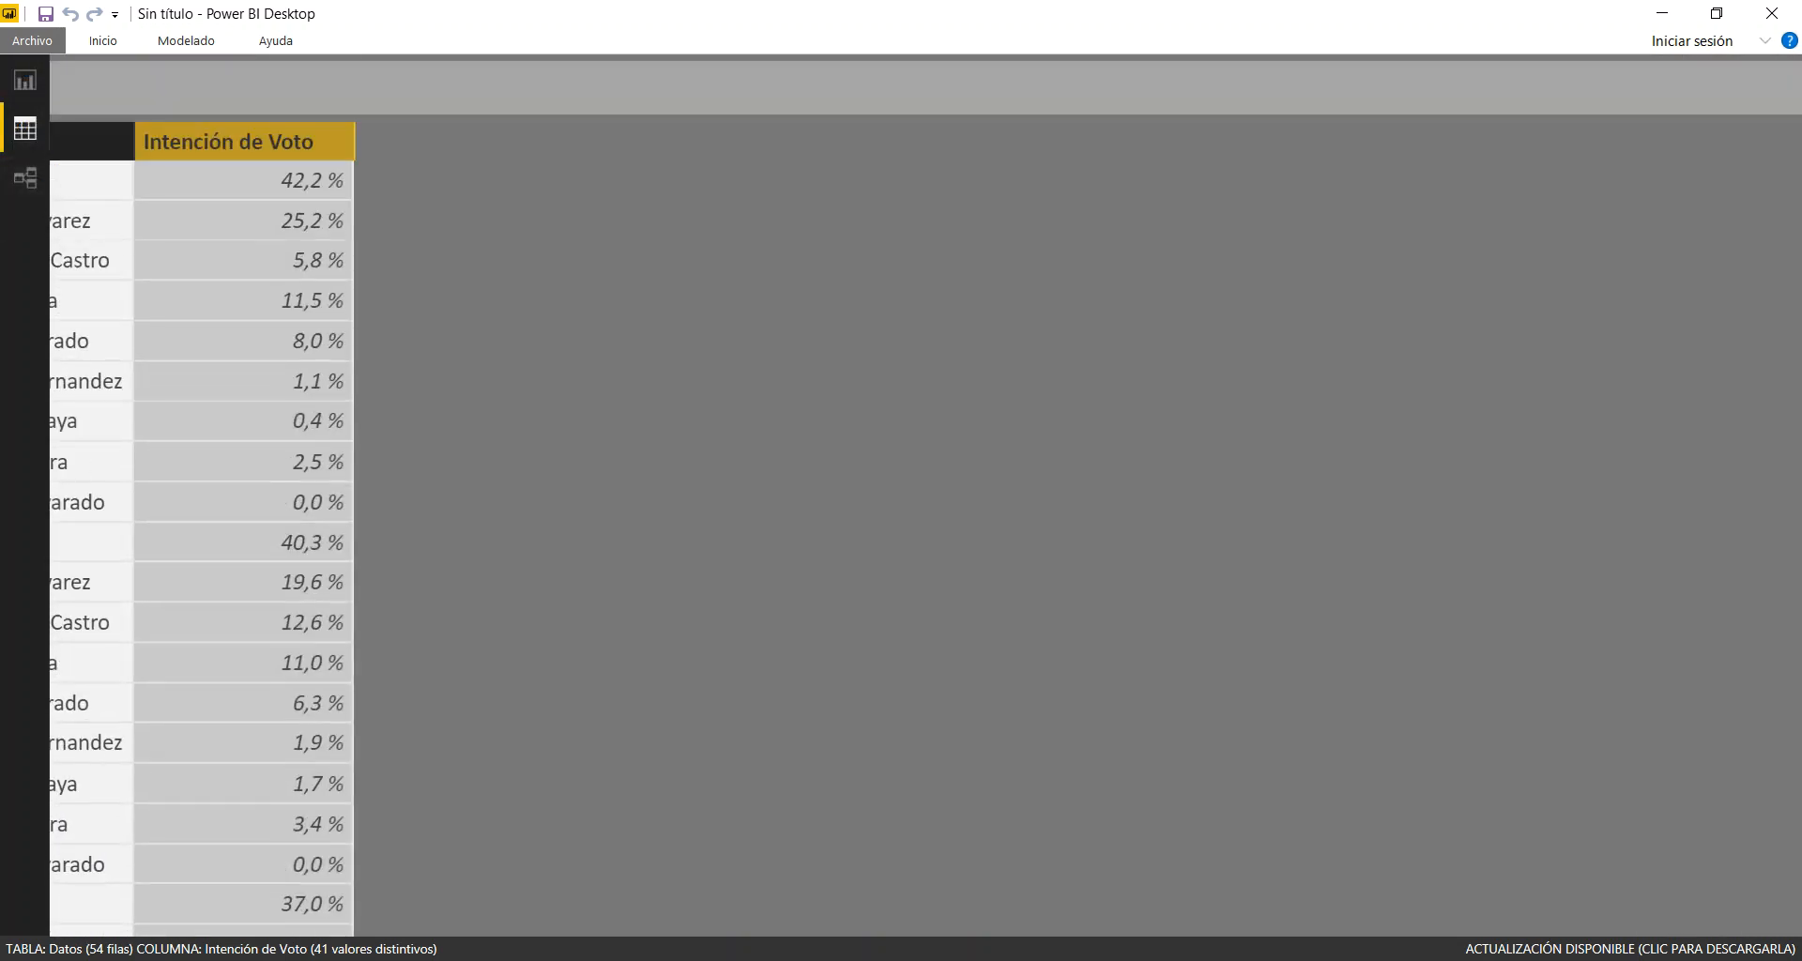
left_click(174, 40)
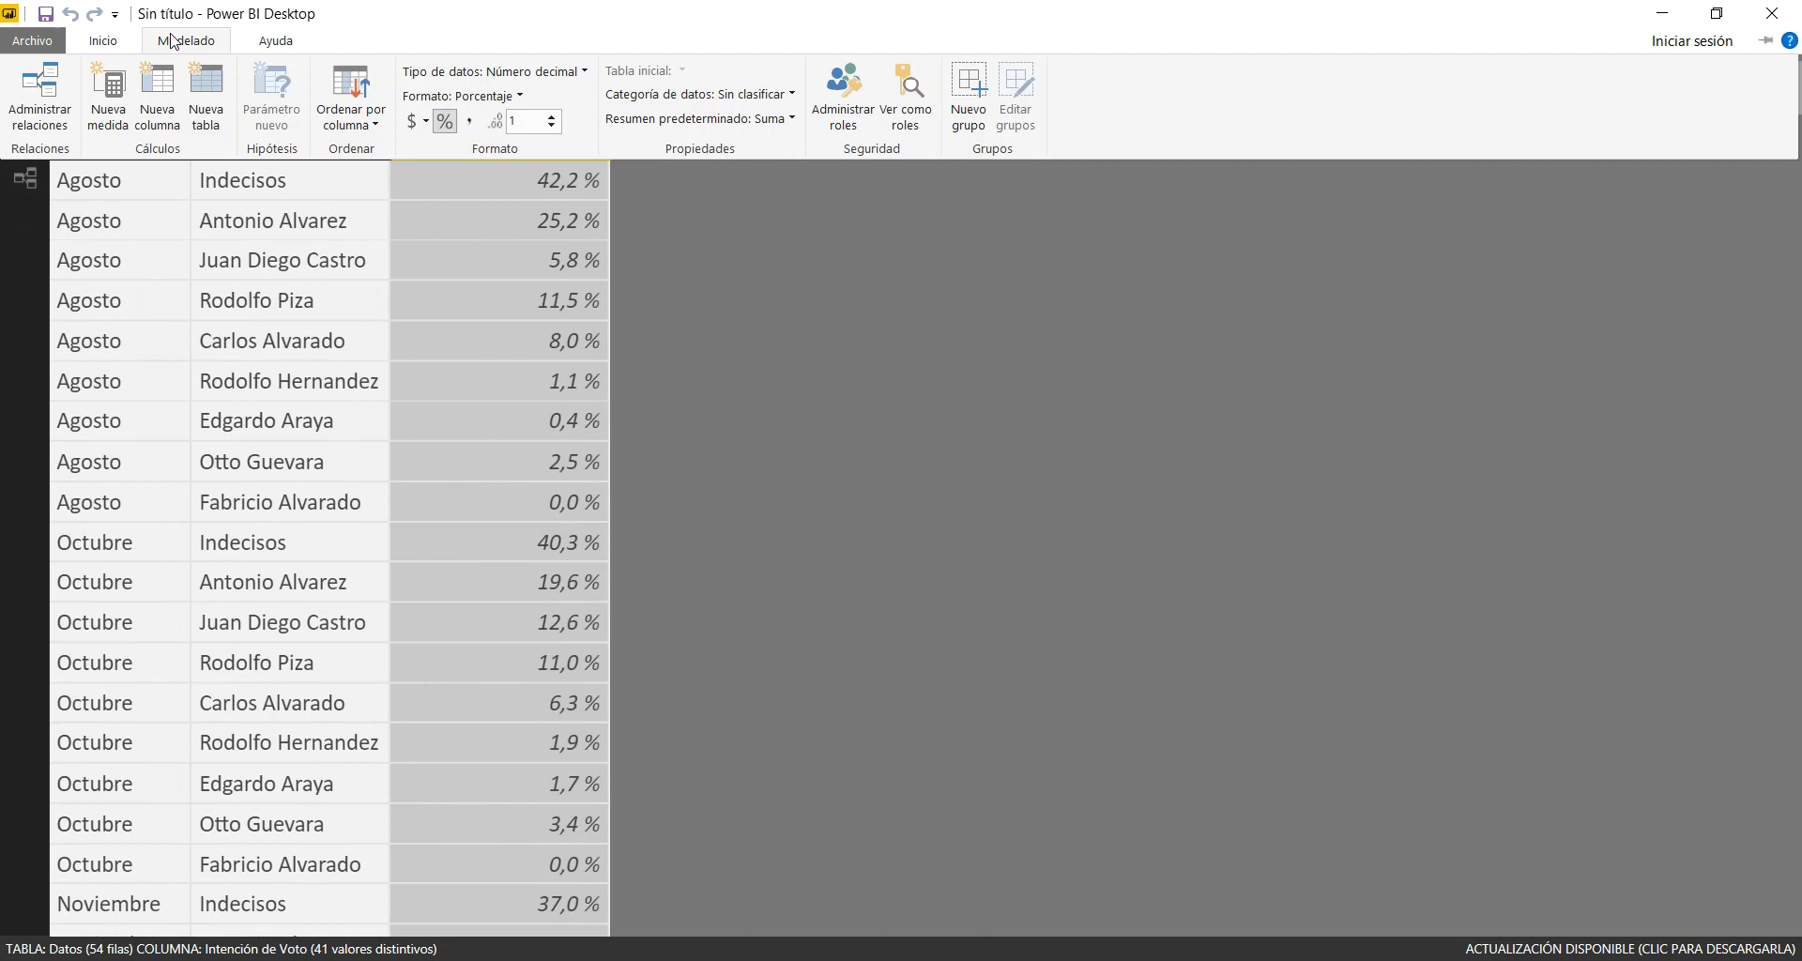
left_click(157, 94)
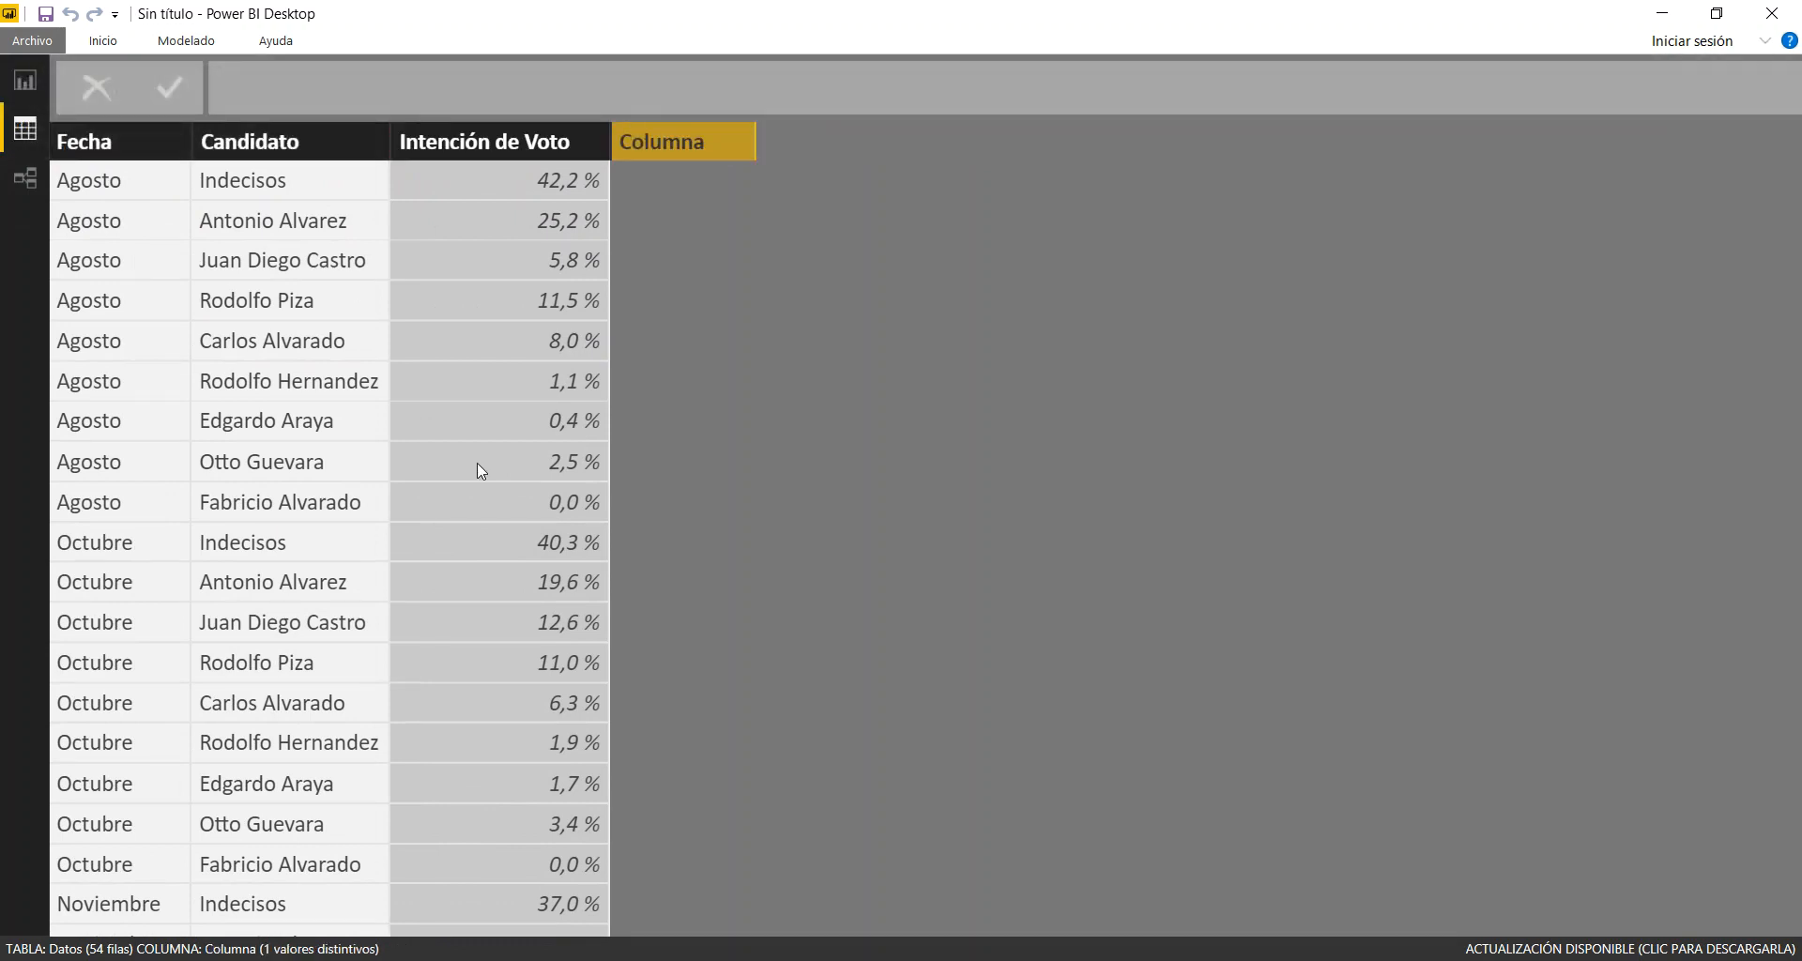
Name the new calculated column Número de Encuesta in its formula
type("Fecha")
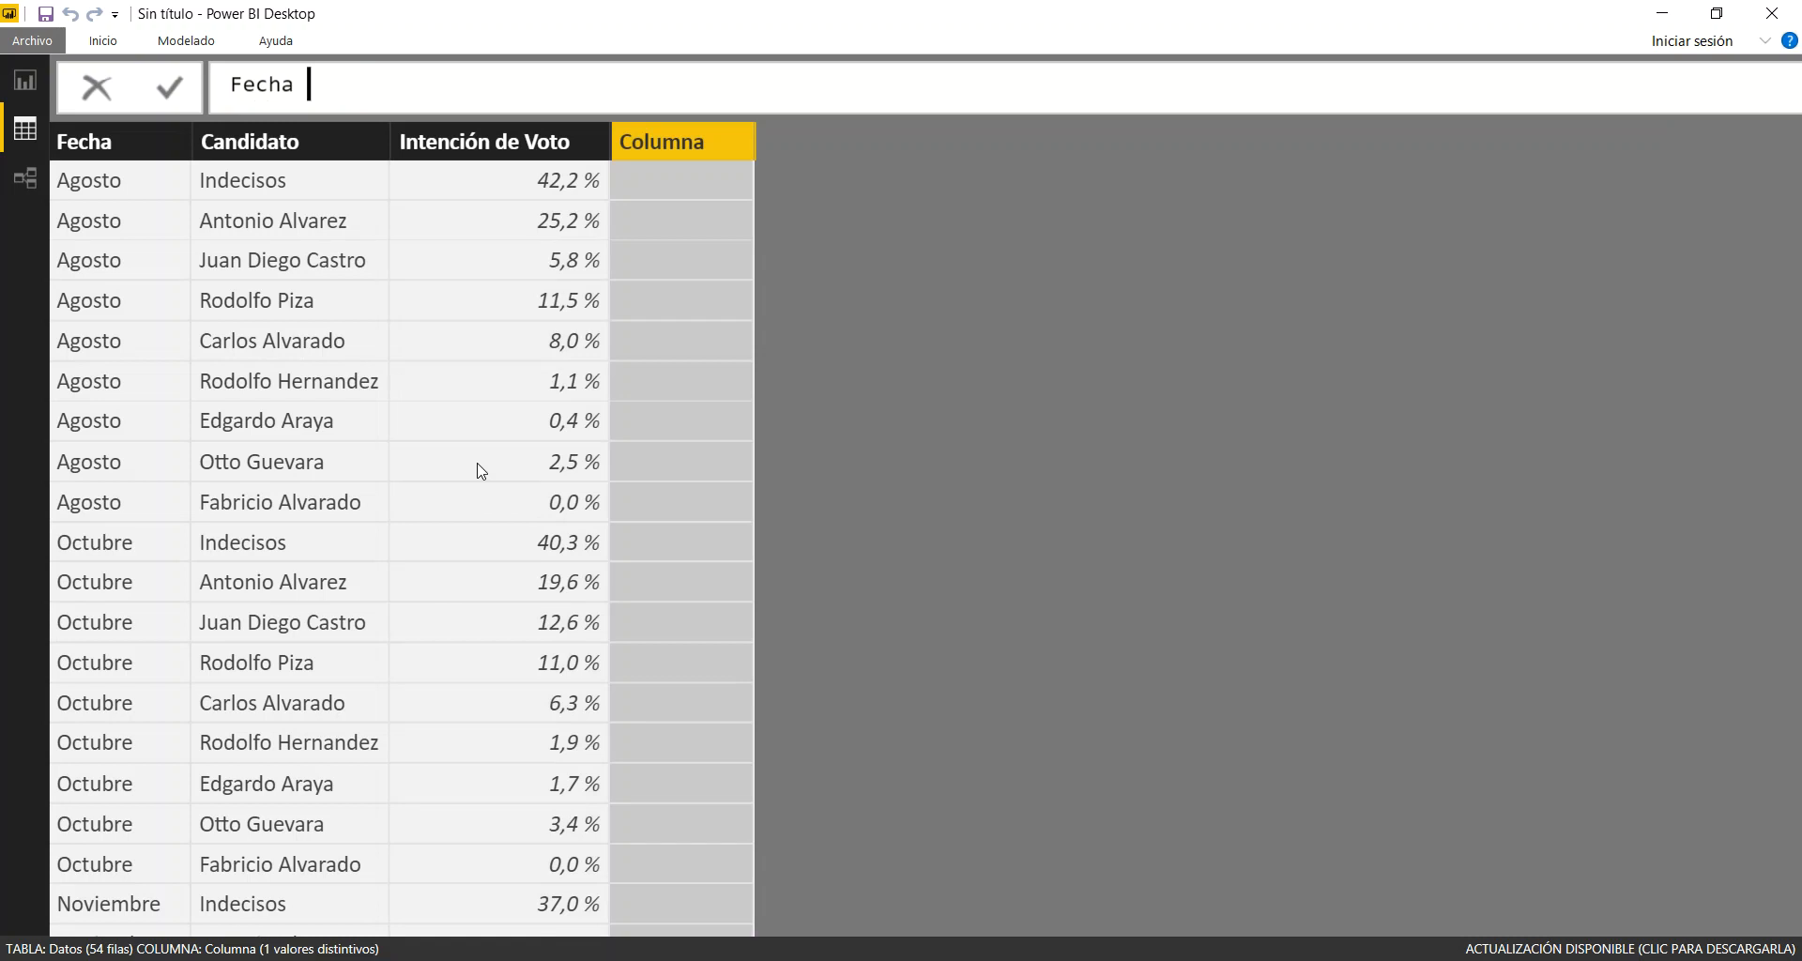
key("BackSpace")
key("BackSpace")
key("BackSpace")
key("BackSpace")
key("BackSpace")
type("Indicador")
key("BackSpace")
key("BackSpace")
key("BackSpace")
key("BackSpace")
key("BackSpace")
key("BackSpace")
key("BackSpace")
key("BackSpace")
key("BackSpace")
type("Número de Encue")
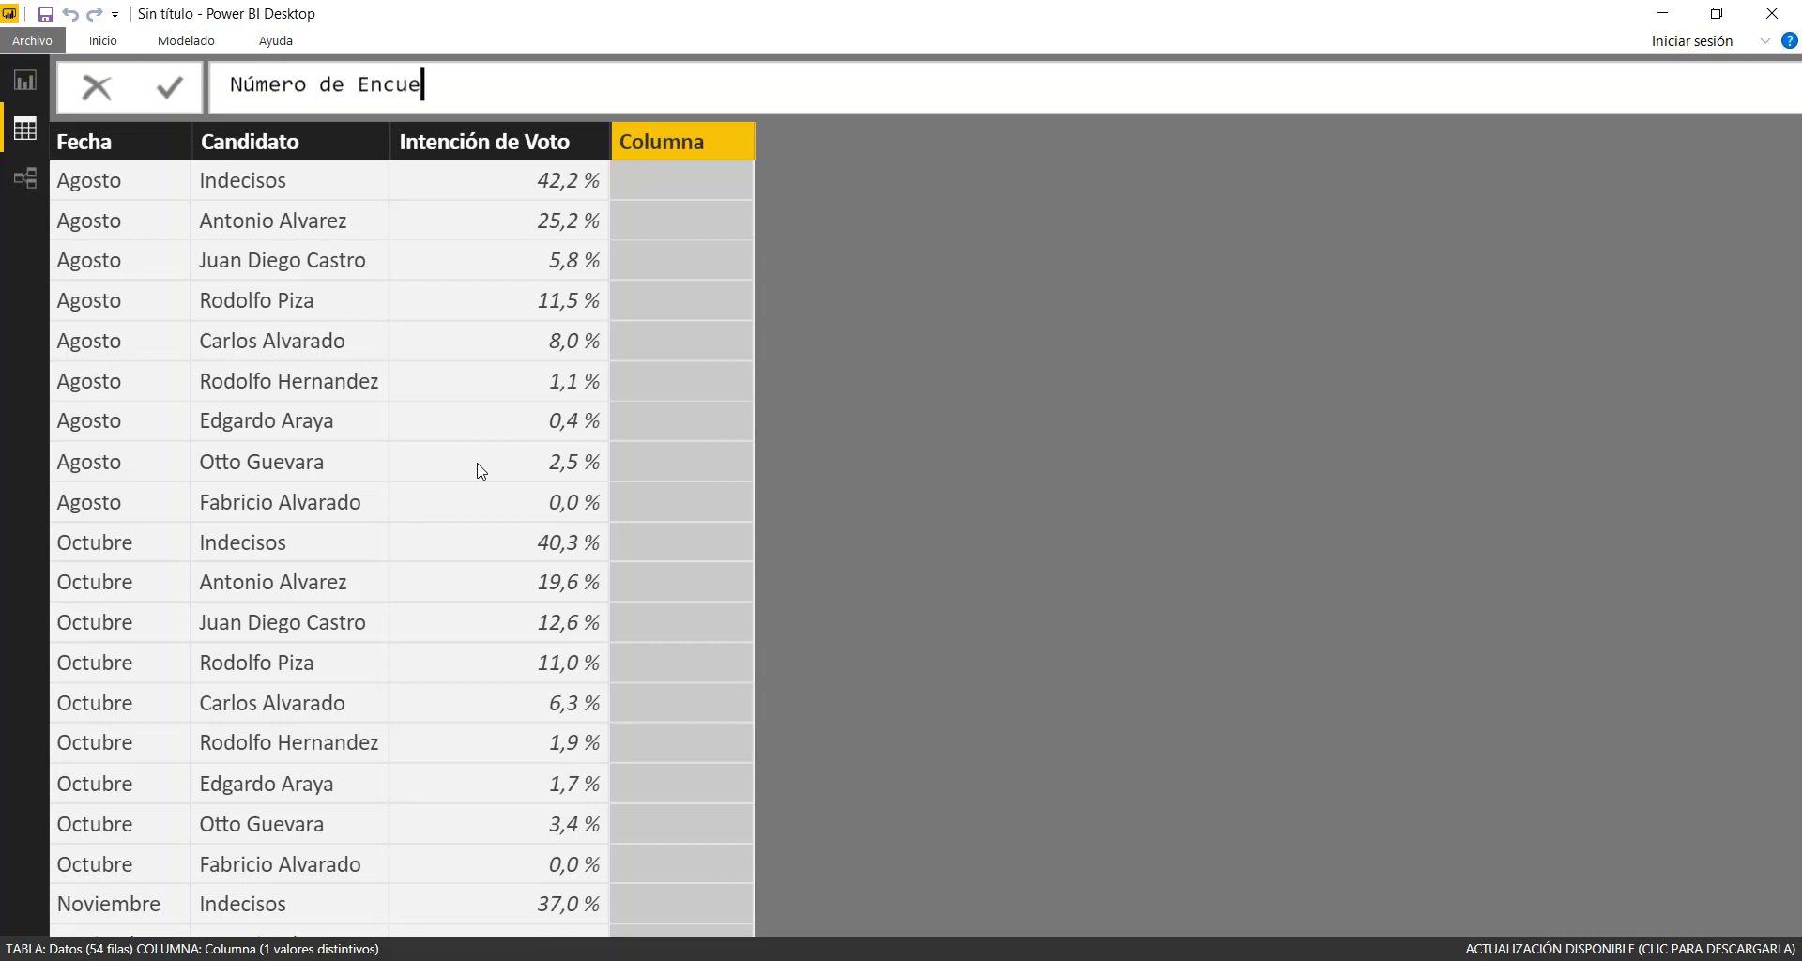
type("sta = RELATED")
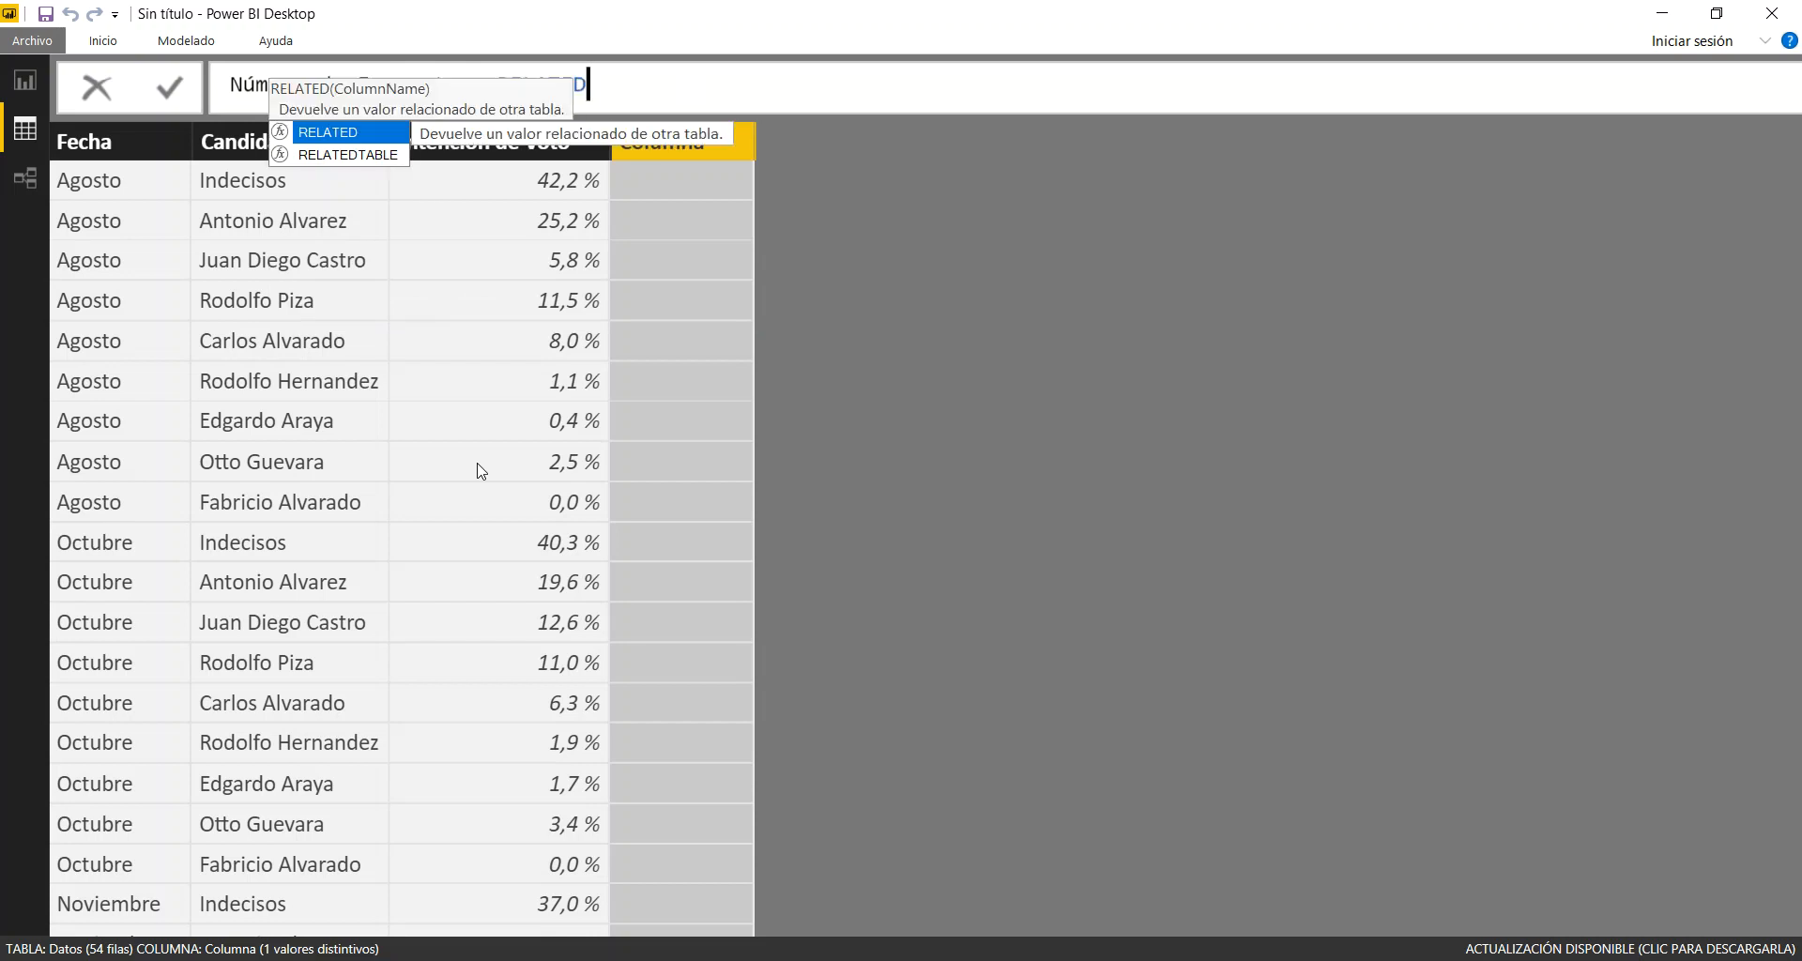
type("(")
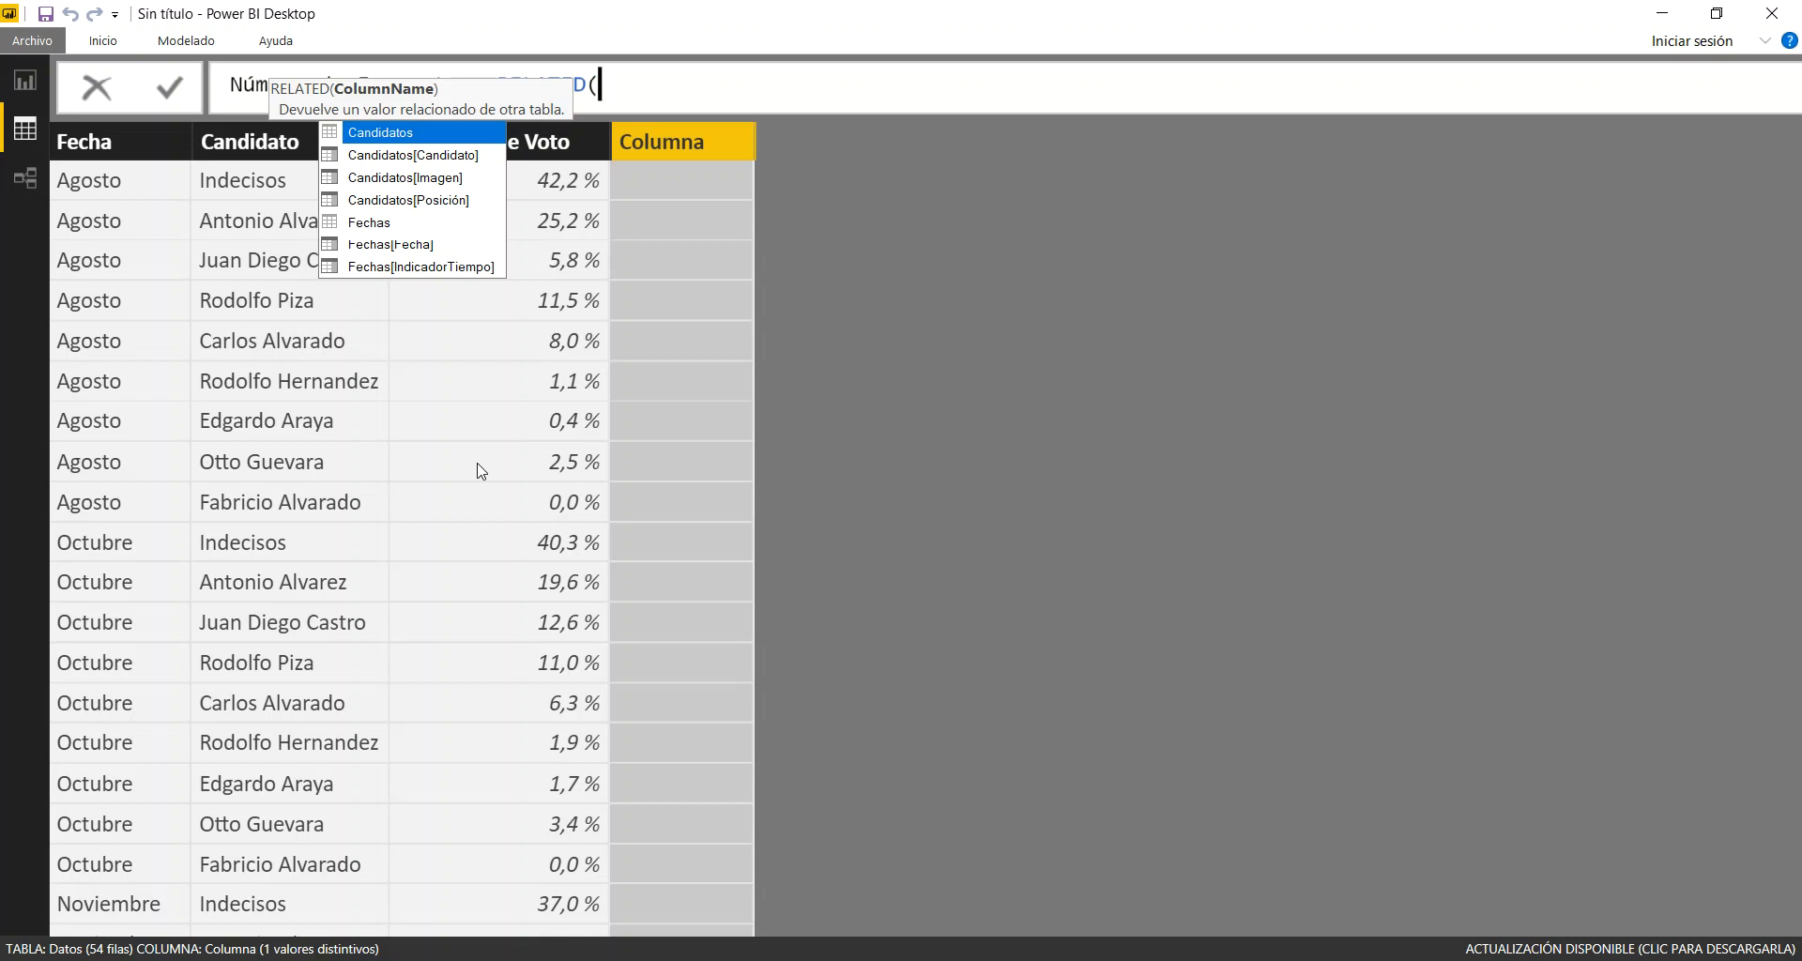
Define Número de Encuesta as RELATED(Fechas[IndicadorTiempo]) and check the column's values down the Datos table
key("Down")
key("Down")
key("Down")
key("Down")
key("Down")
key("Down")
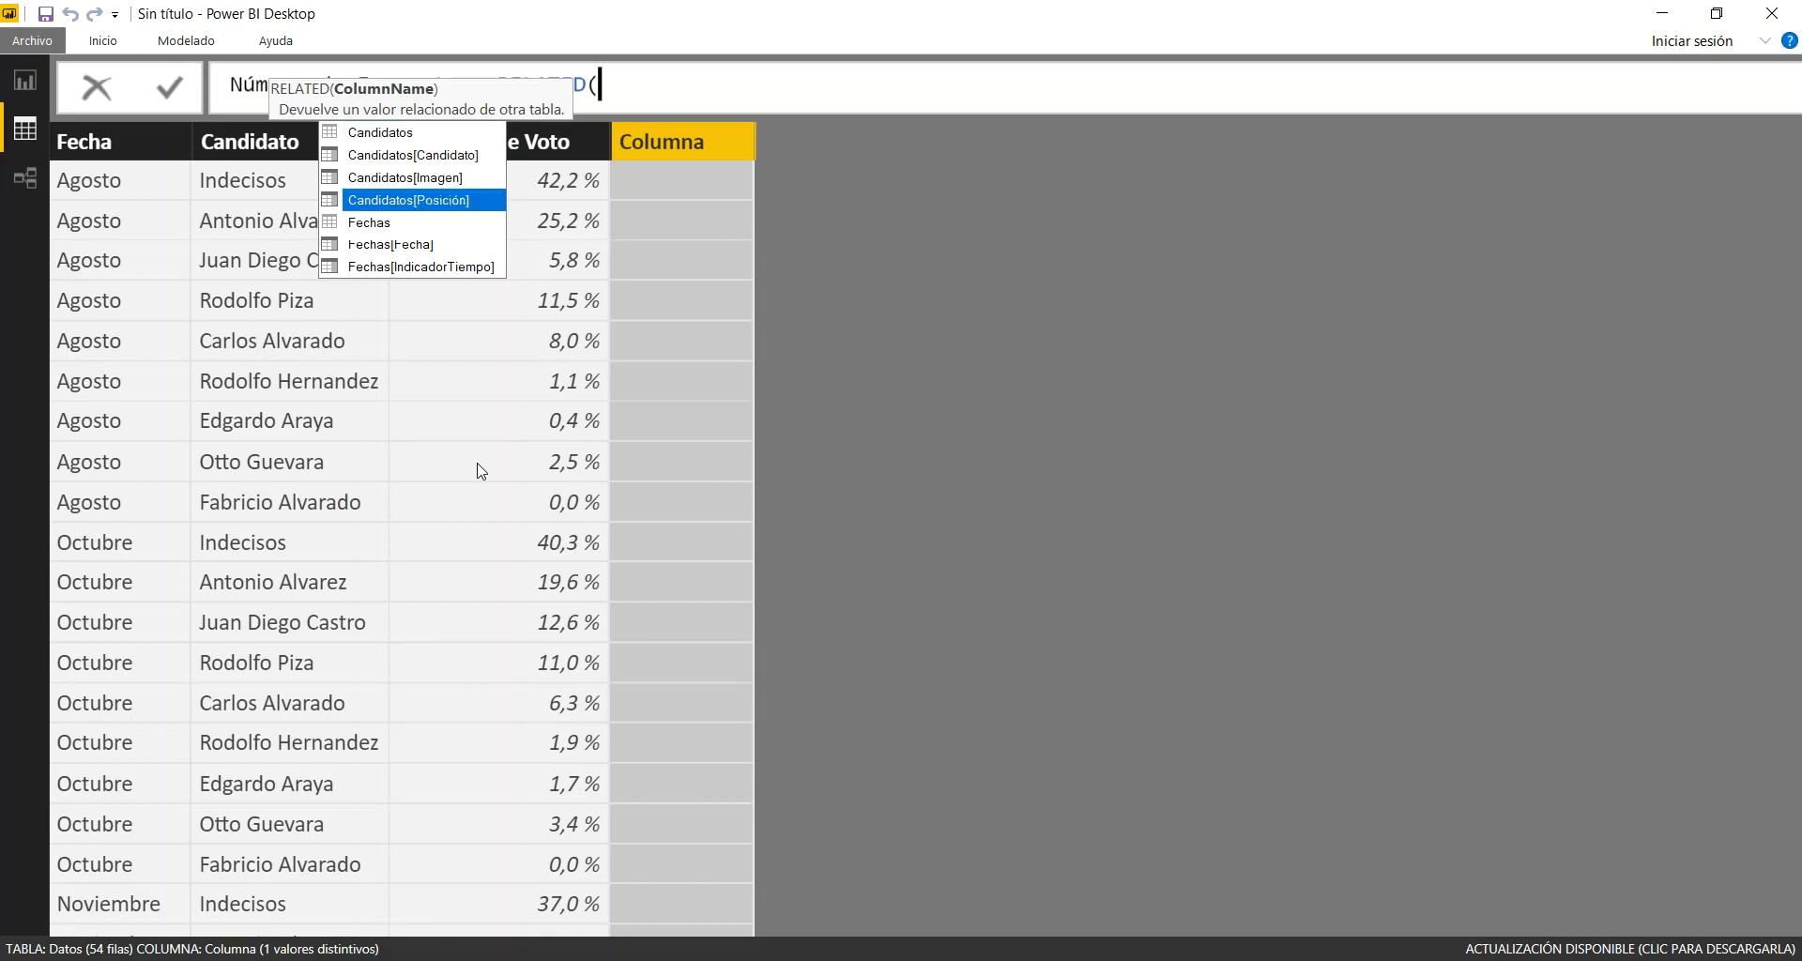
key("Tab")
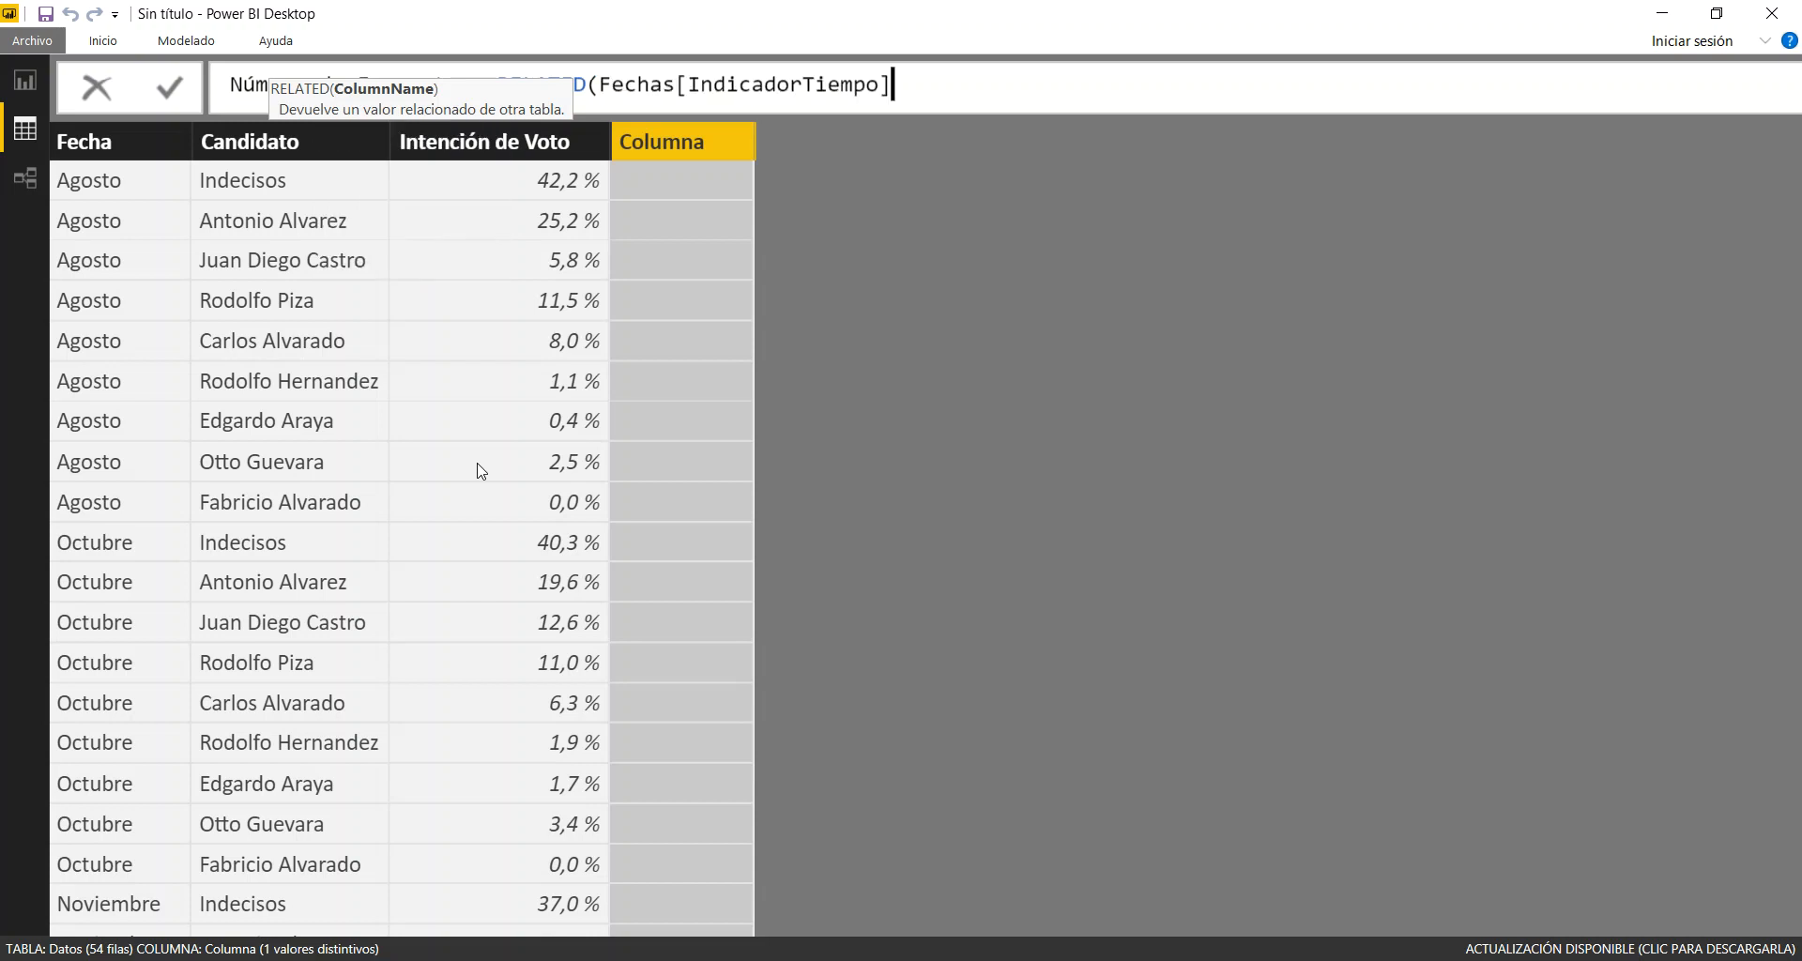
type(")")
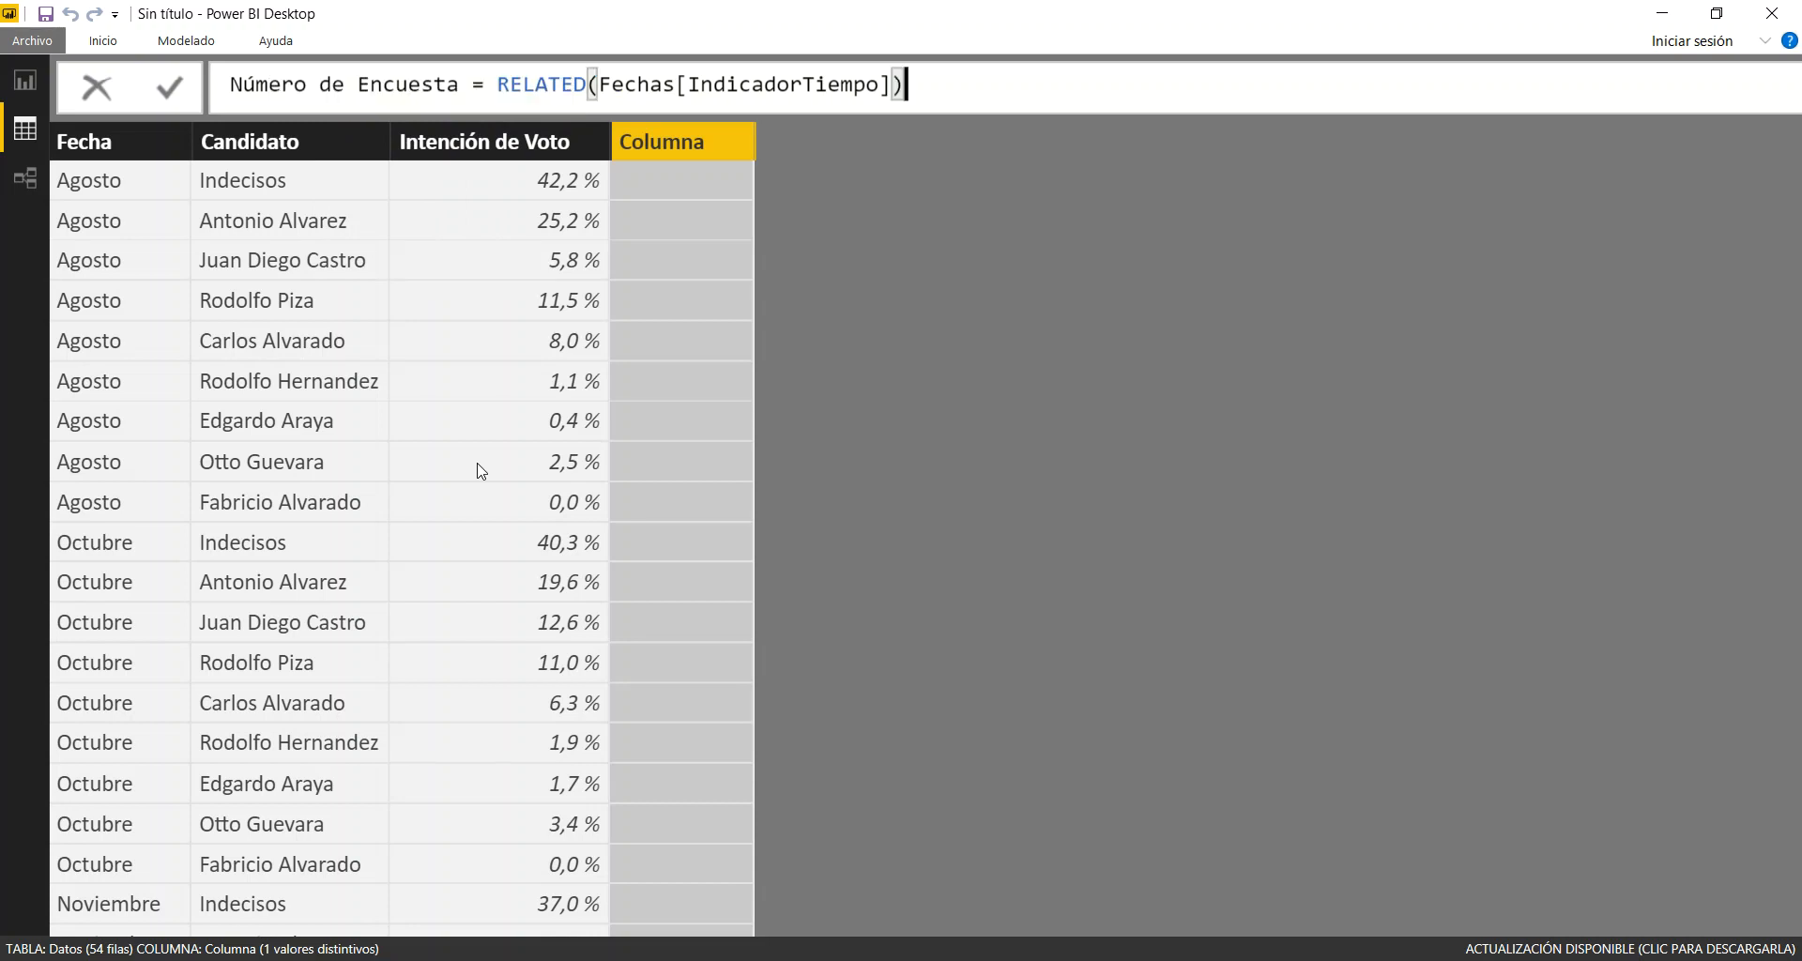
key("Return")
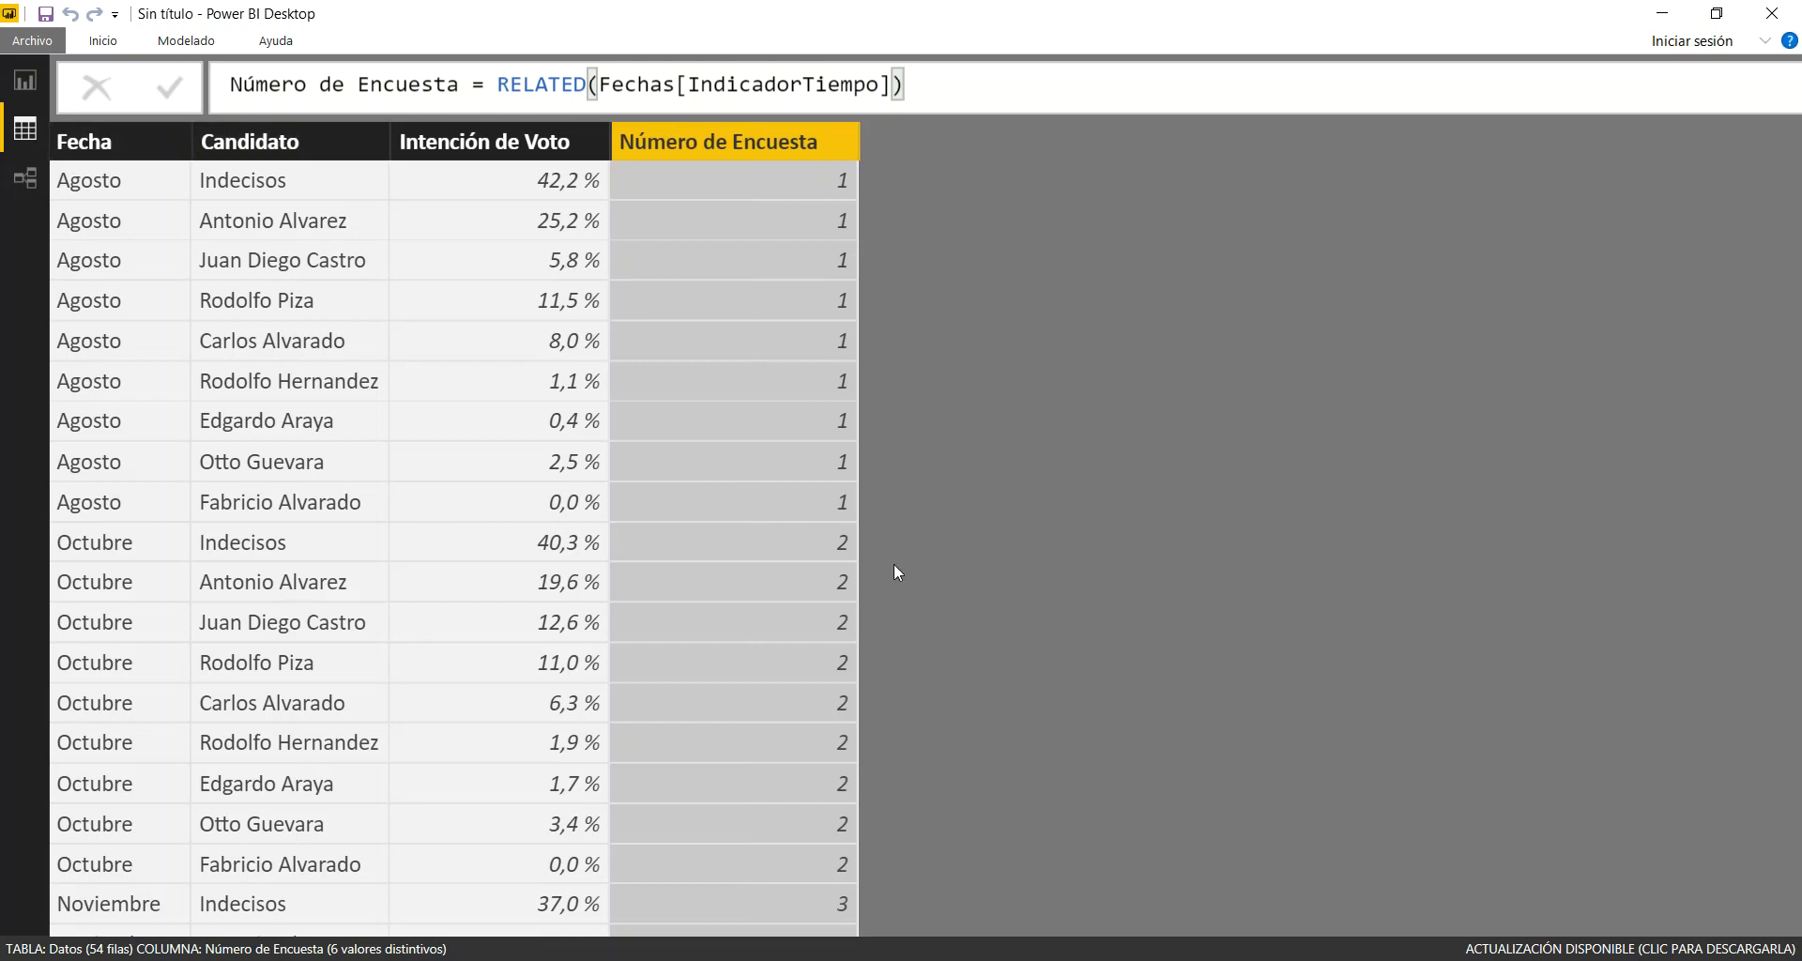
scroll(646, 665, "down", 3)
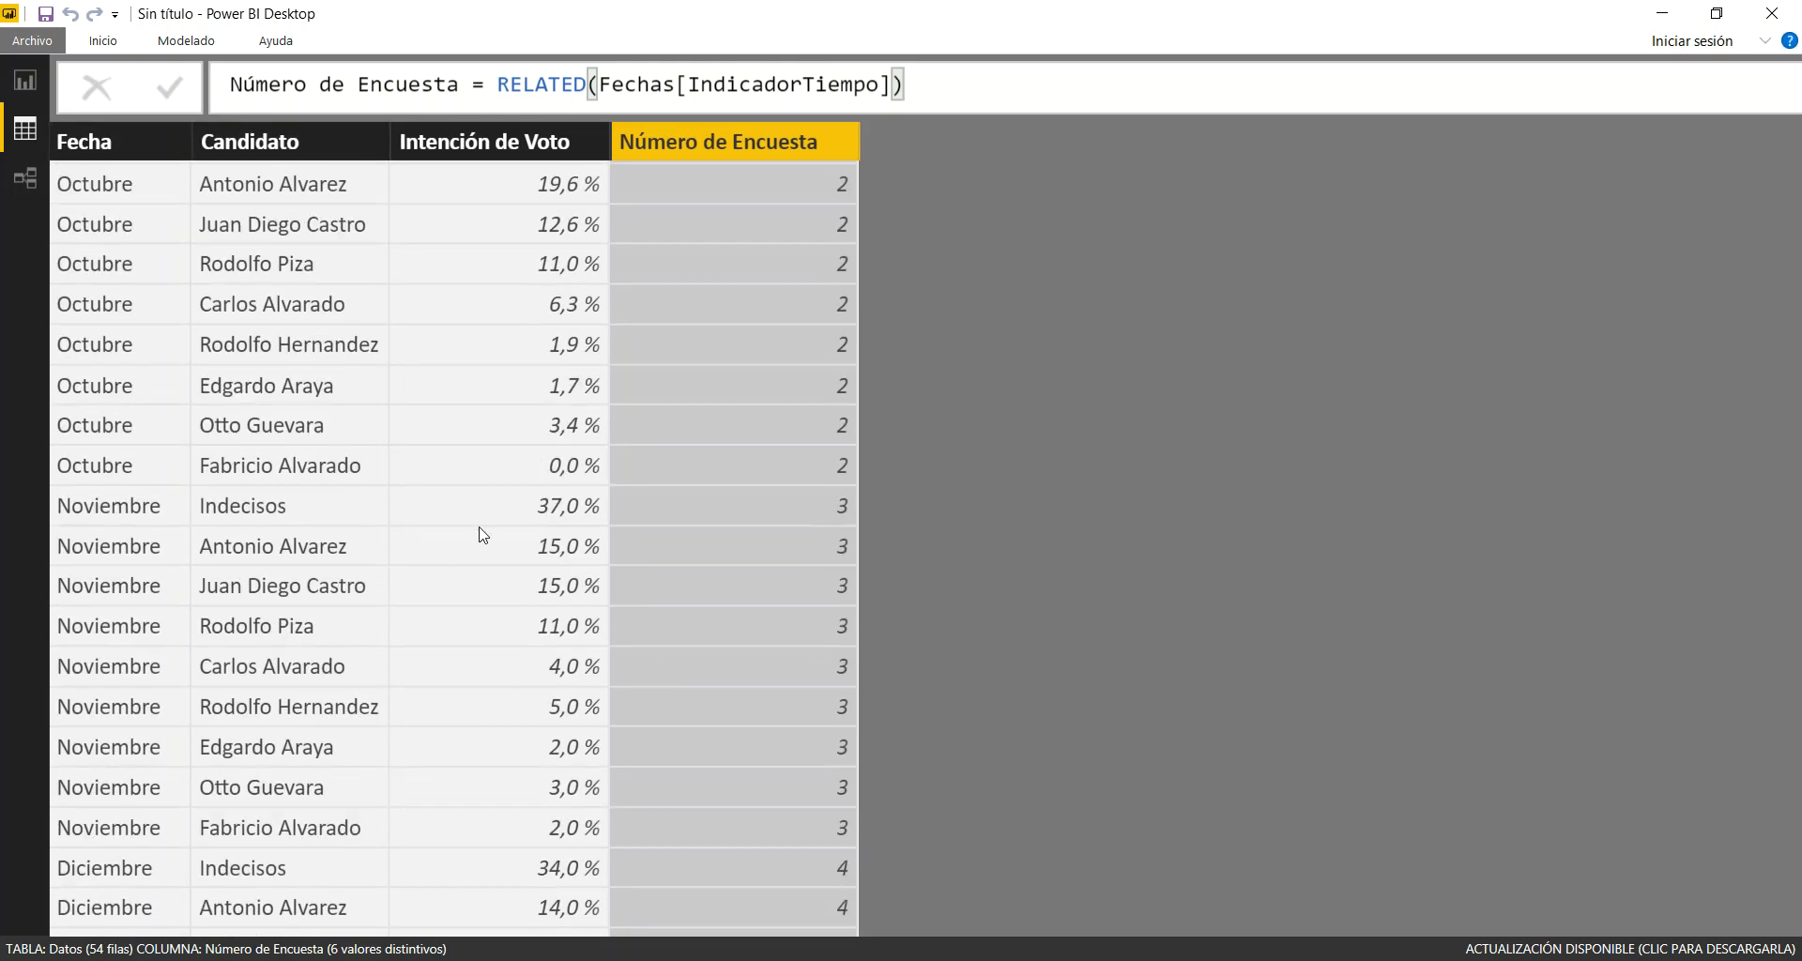
scroll(481, 535, "up", 2)
scroll(482, 535, "up", 2)
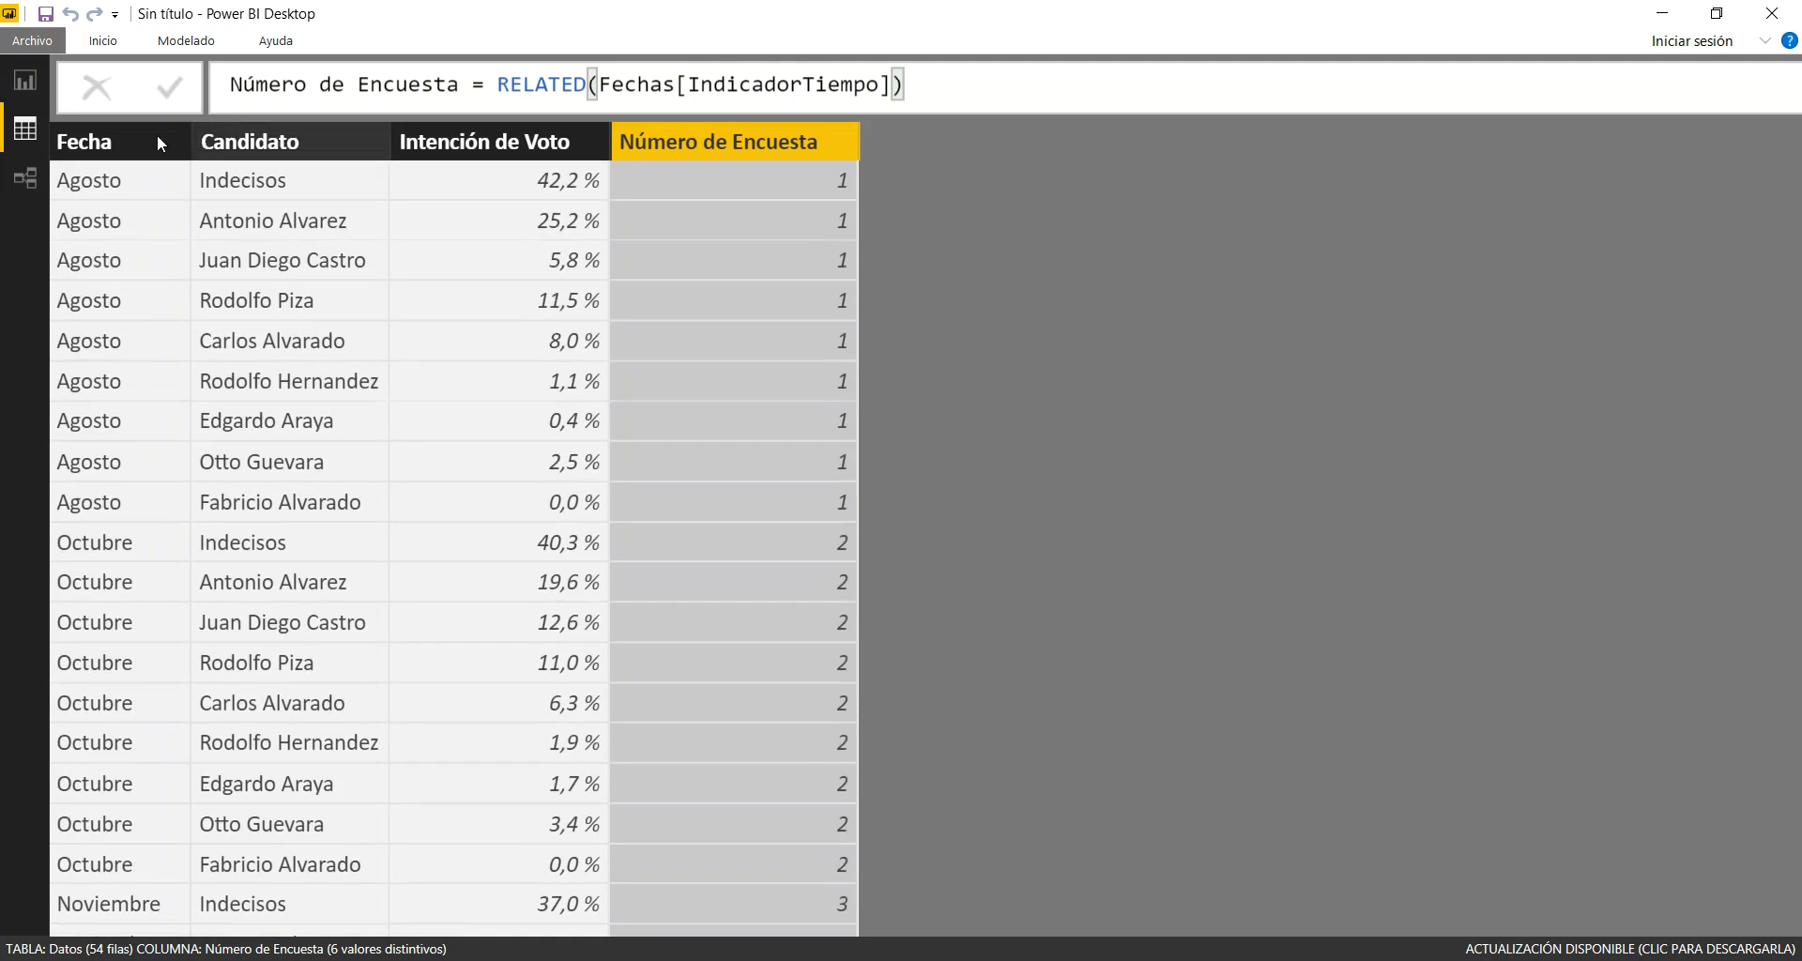
Rearrange the model diagram with Fechas level with Candidatos and Datos below, between the two tables
left_click(26, 178)
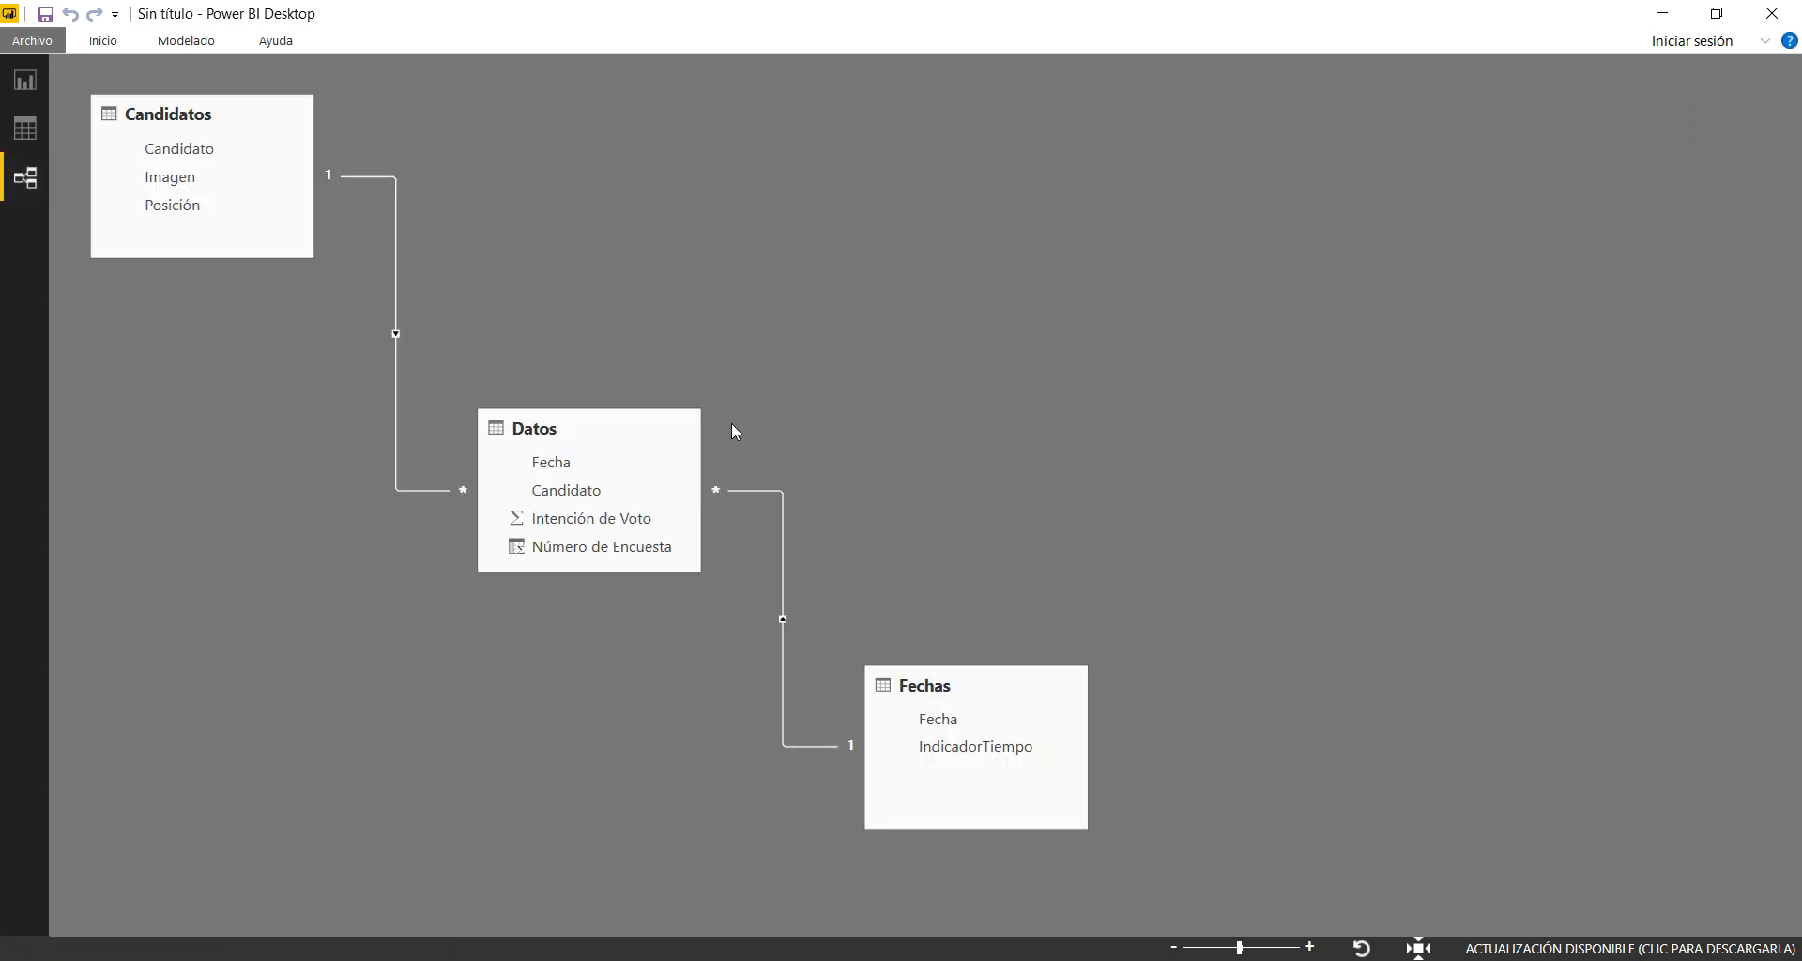
left_click_drag(1030, 249, 892, 102)
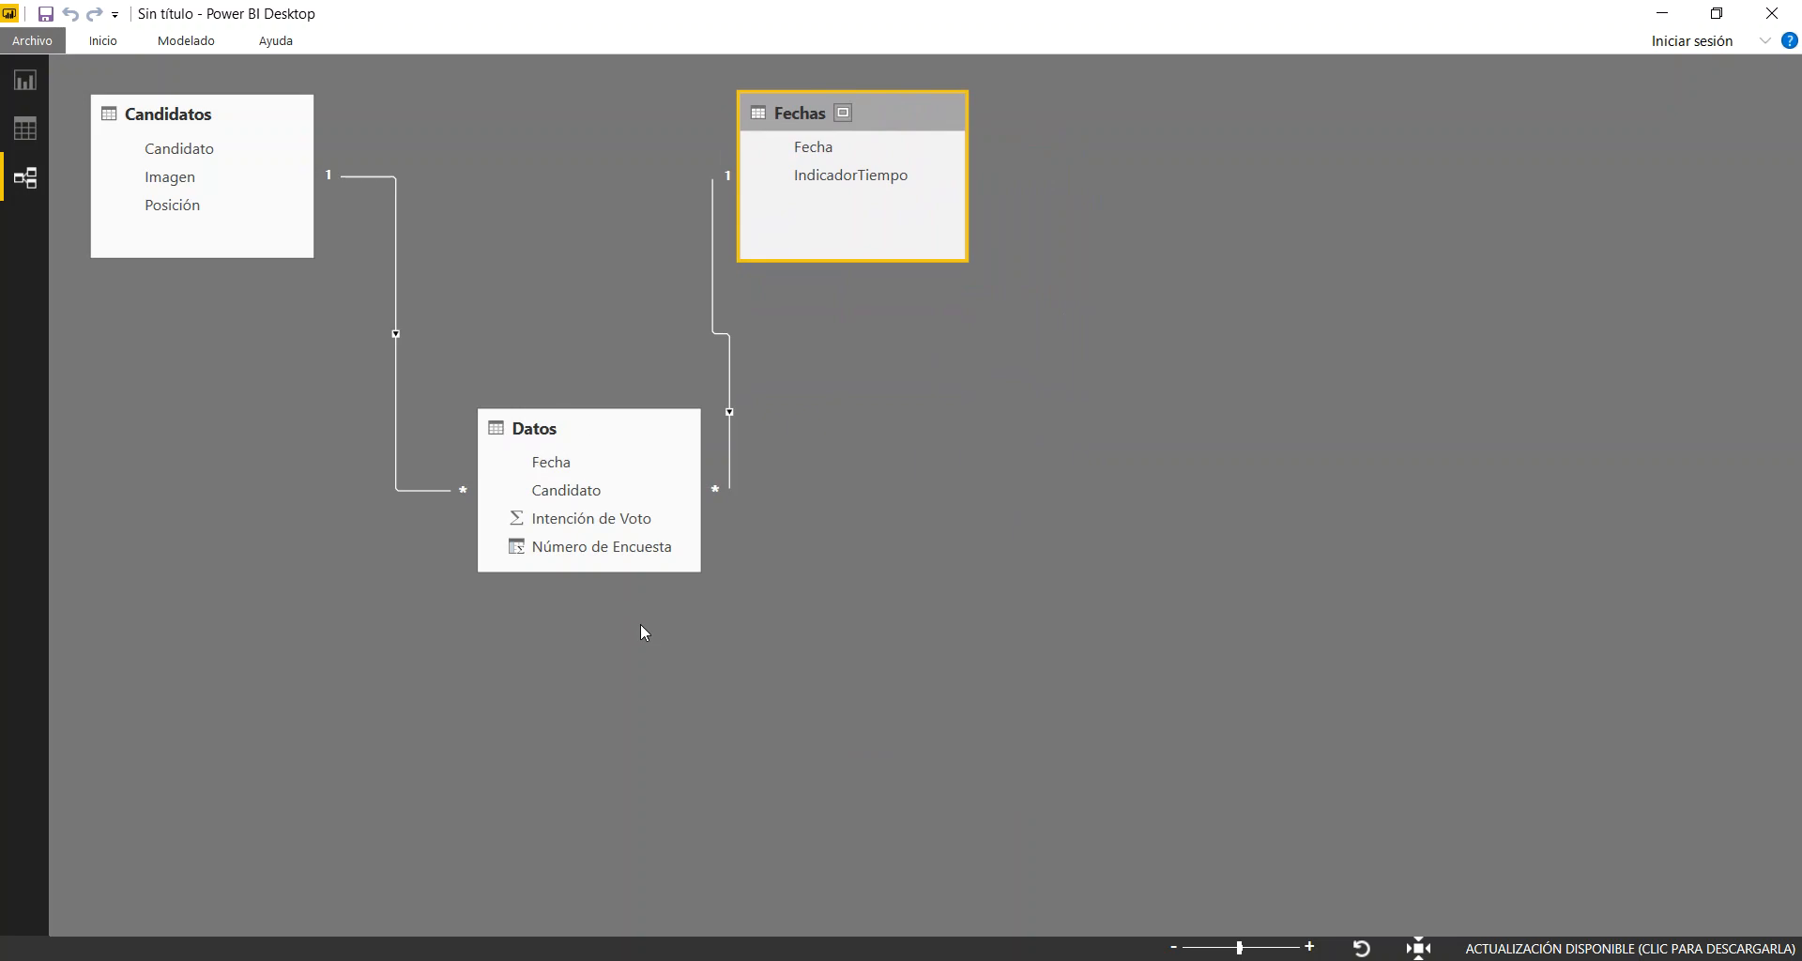
left_click_drag(642, 419, 562, 410)
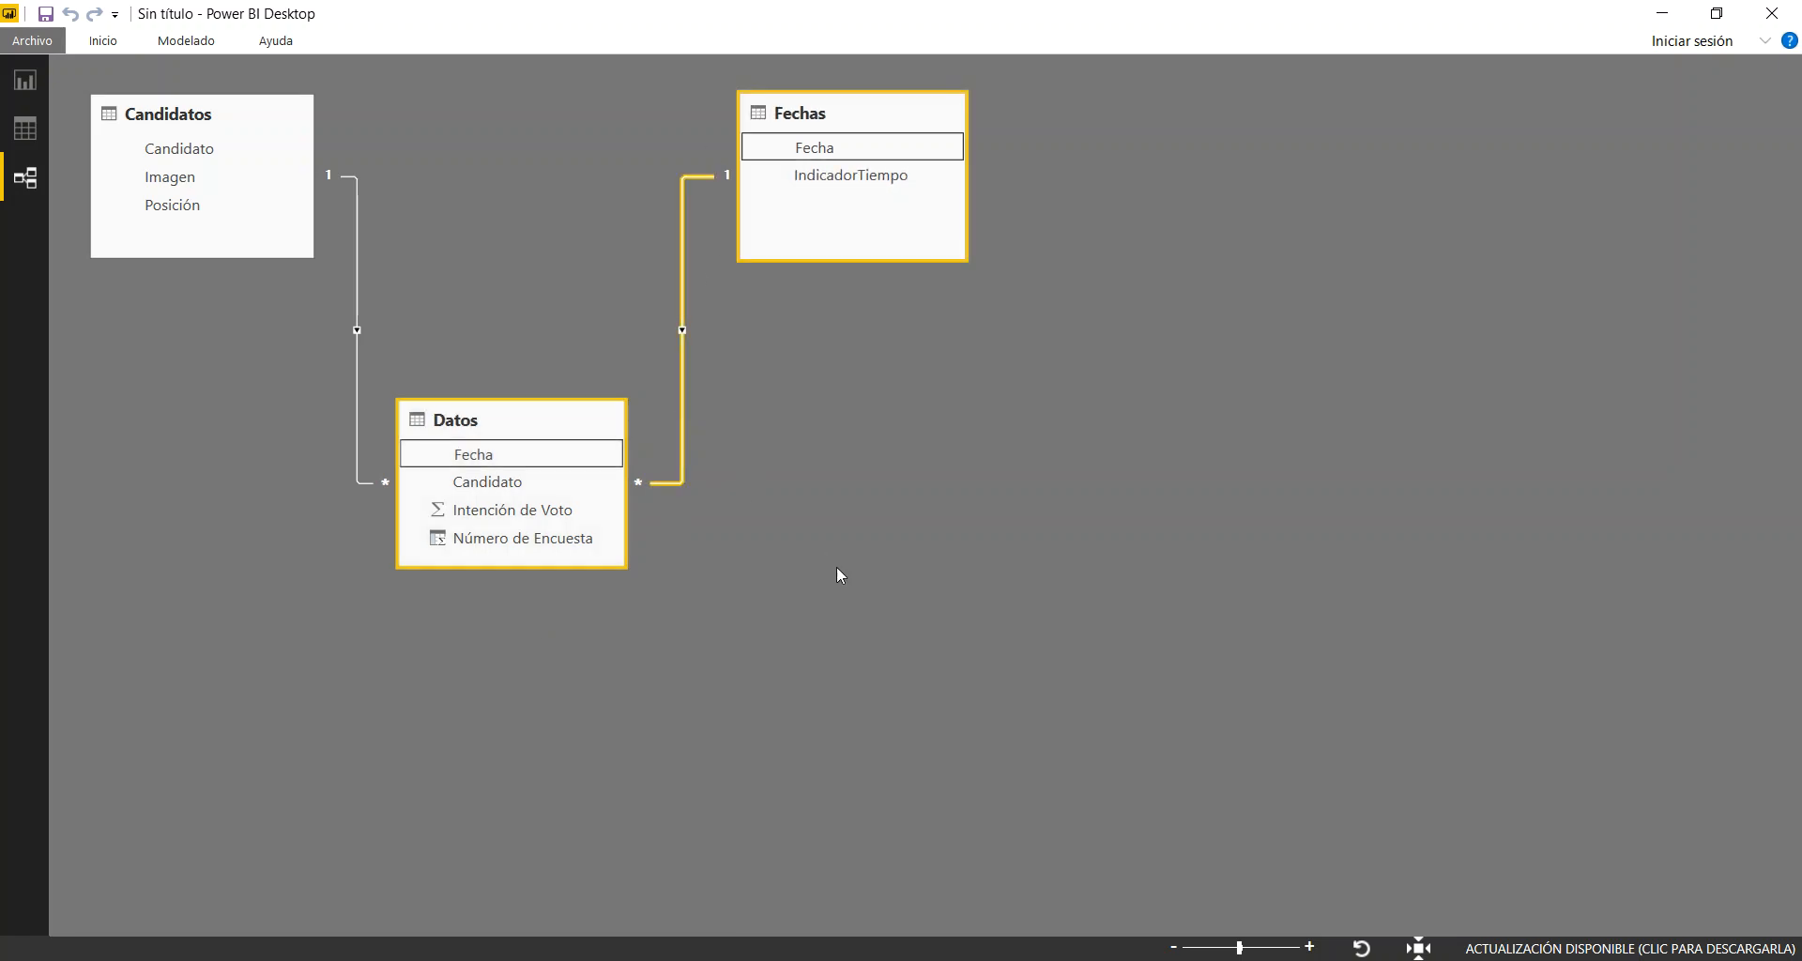
Delete the relationship between Datos and Fechas, and recreate it by linking the Fecha fields of both tables
key("Delete")
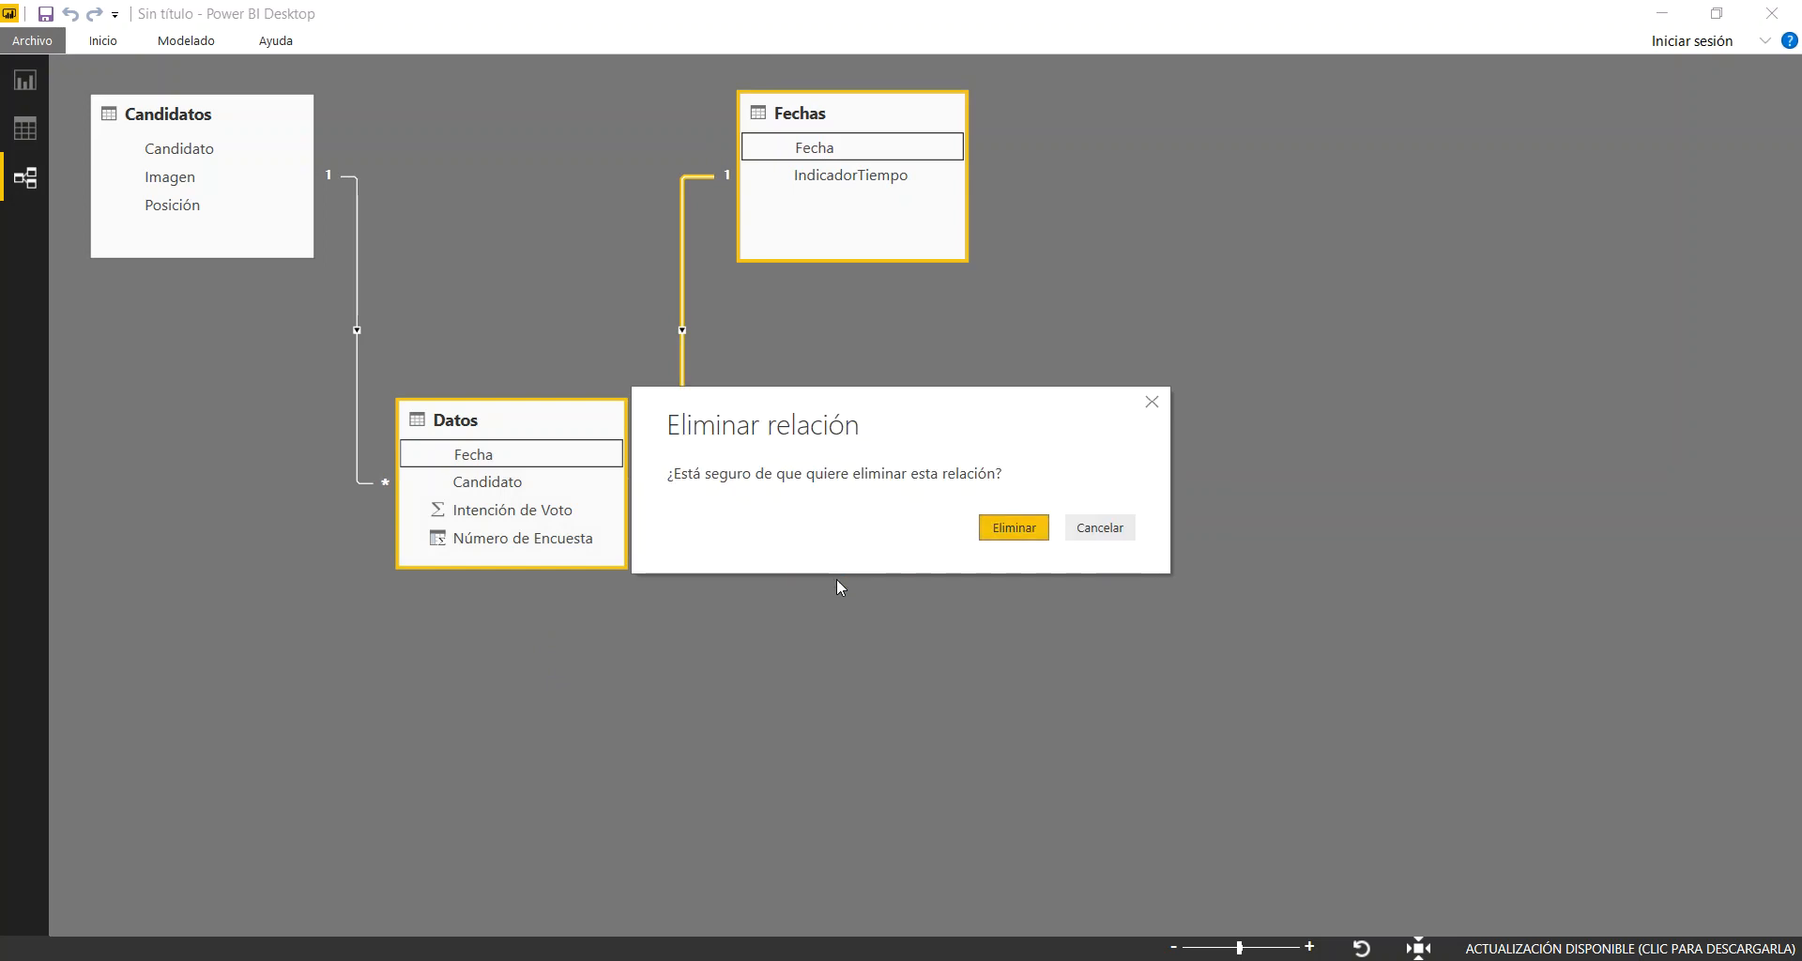
left_click(1012, 528)
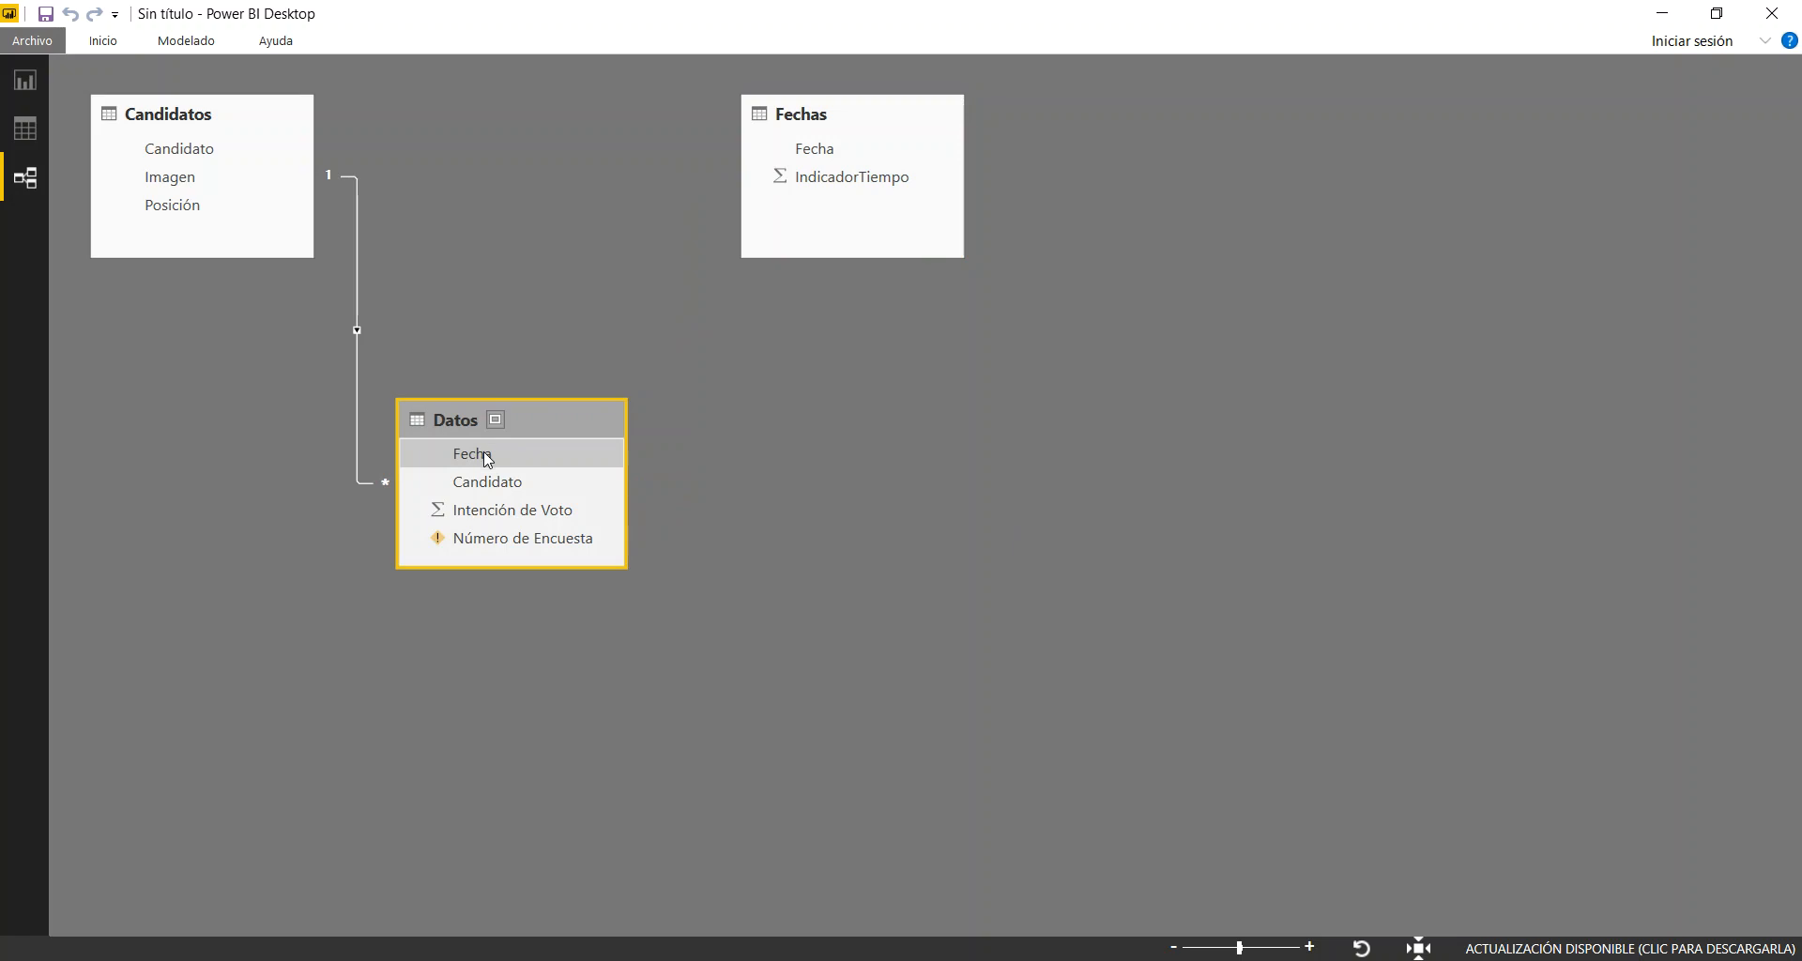
left_click_drag(535, 455, 820, 154)
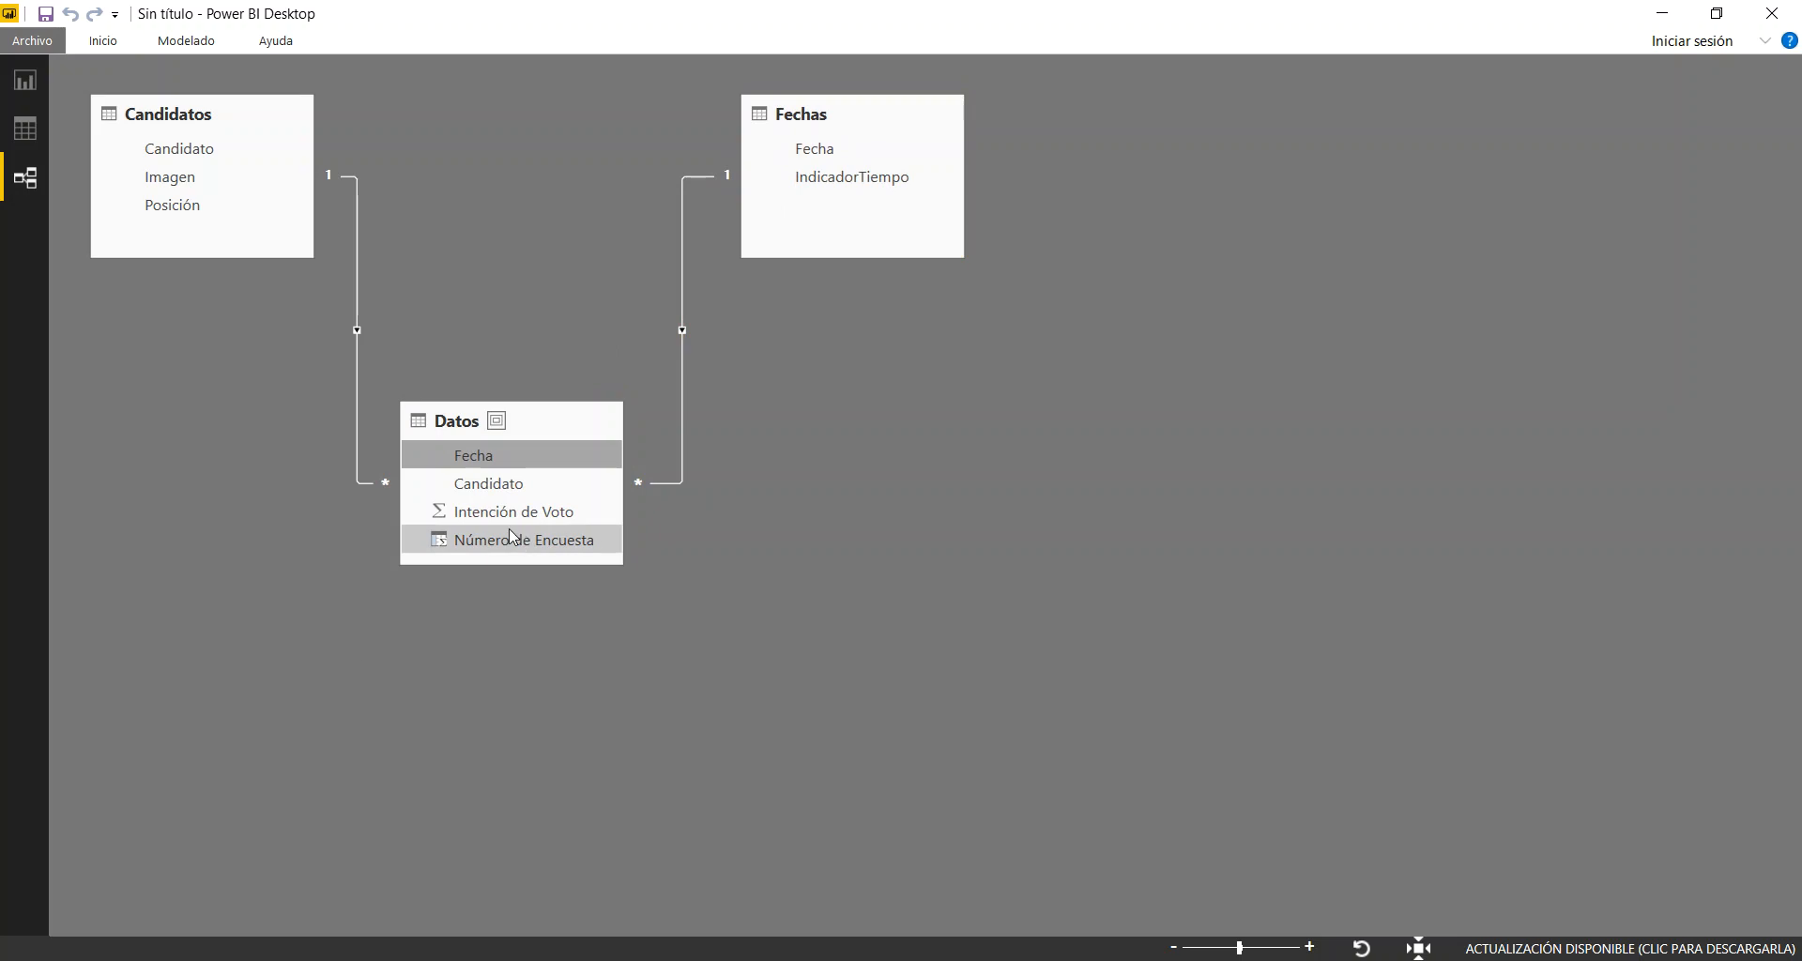
Assign Número de Encuesta from Datos to the report scatter chart's X axis and summarize it as Promedio
left_click(25, 145)
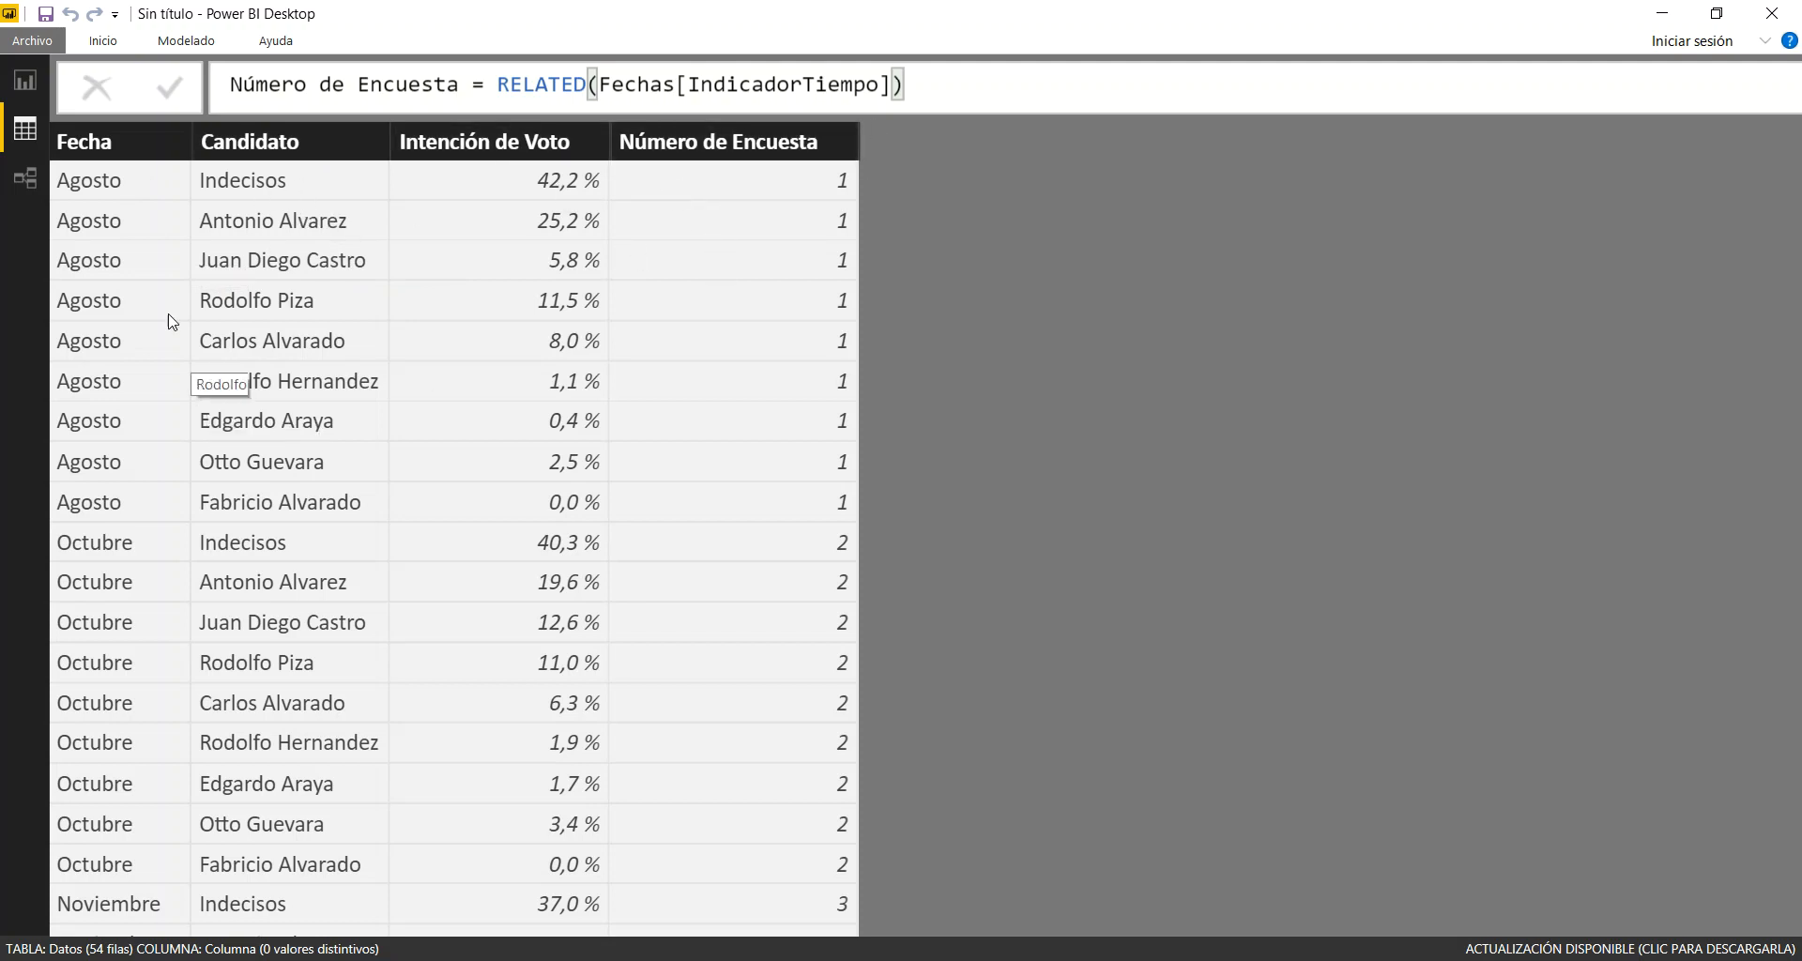
left_click(25, 87)
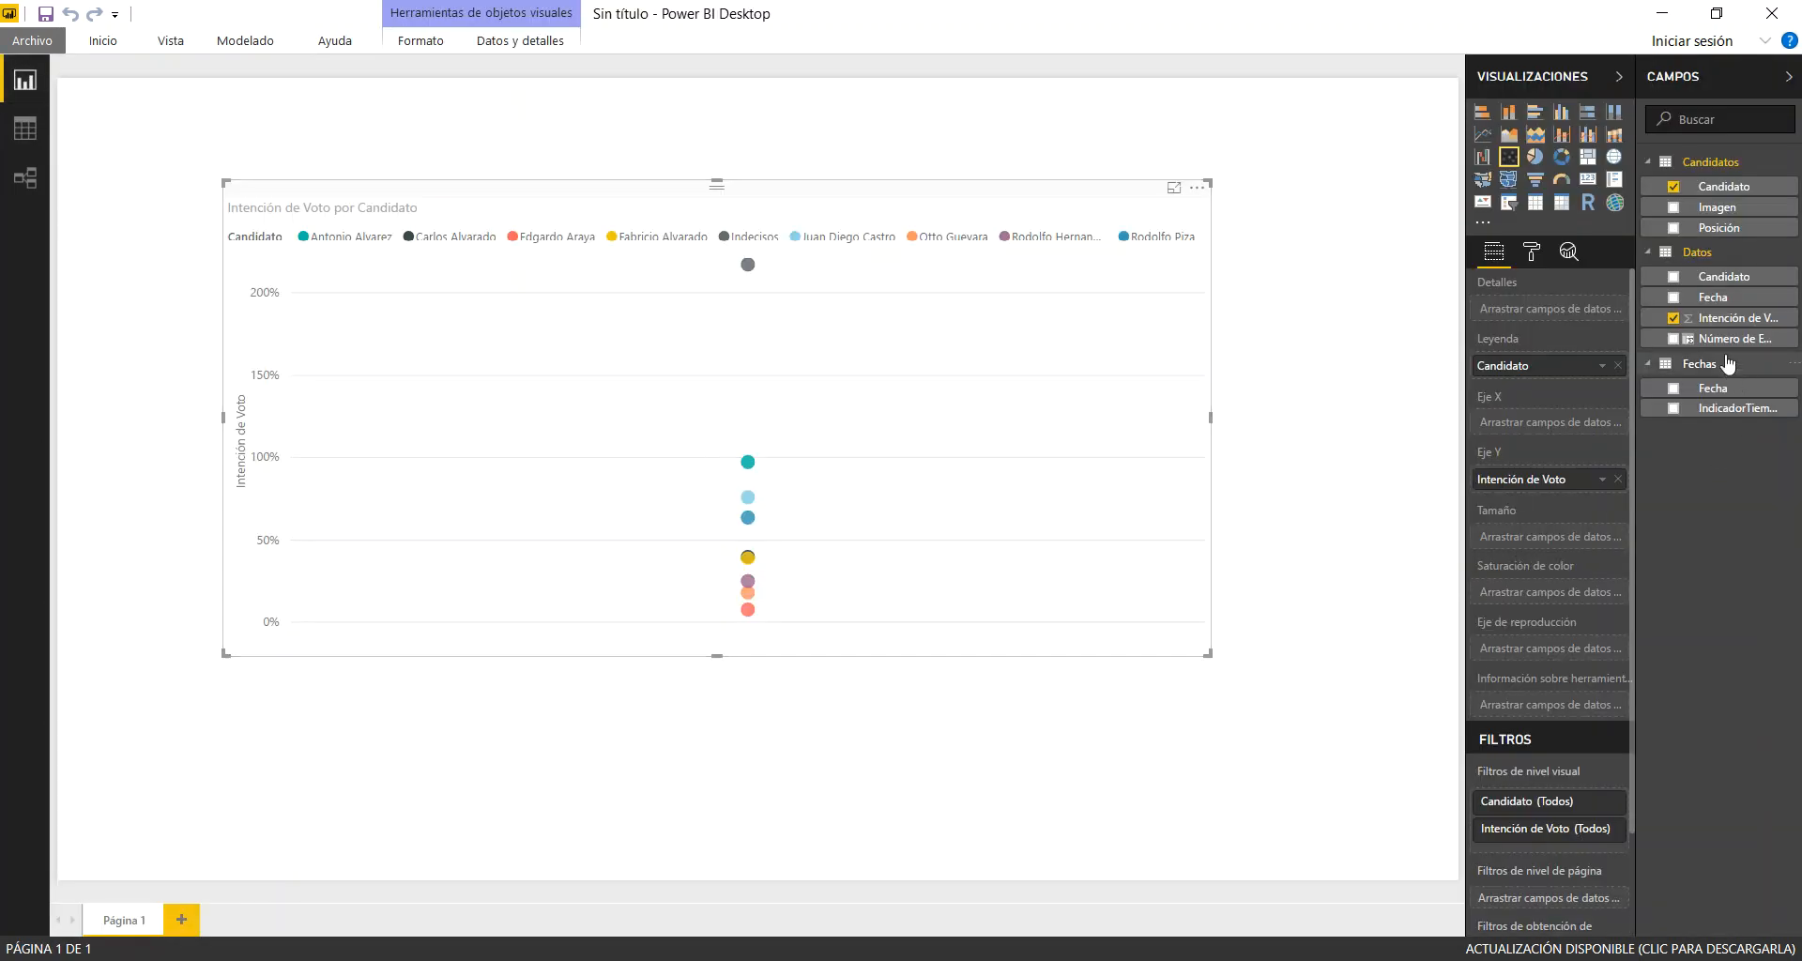
left_click_drag(1736, 349, 1563, 429)
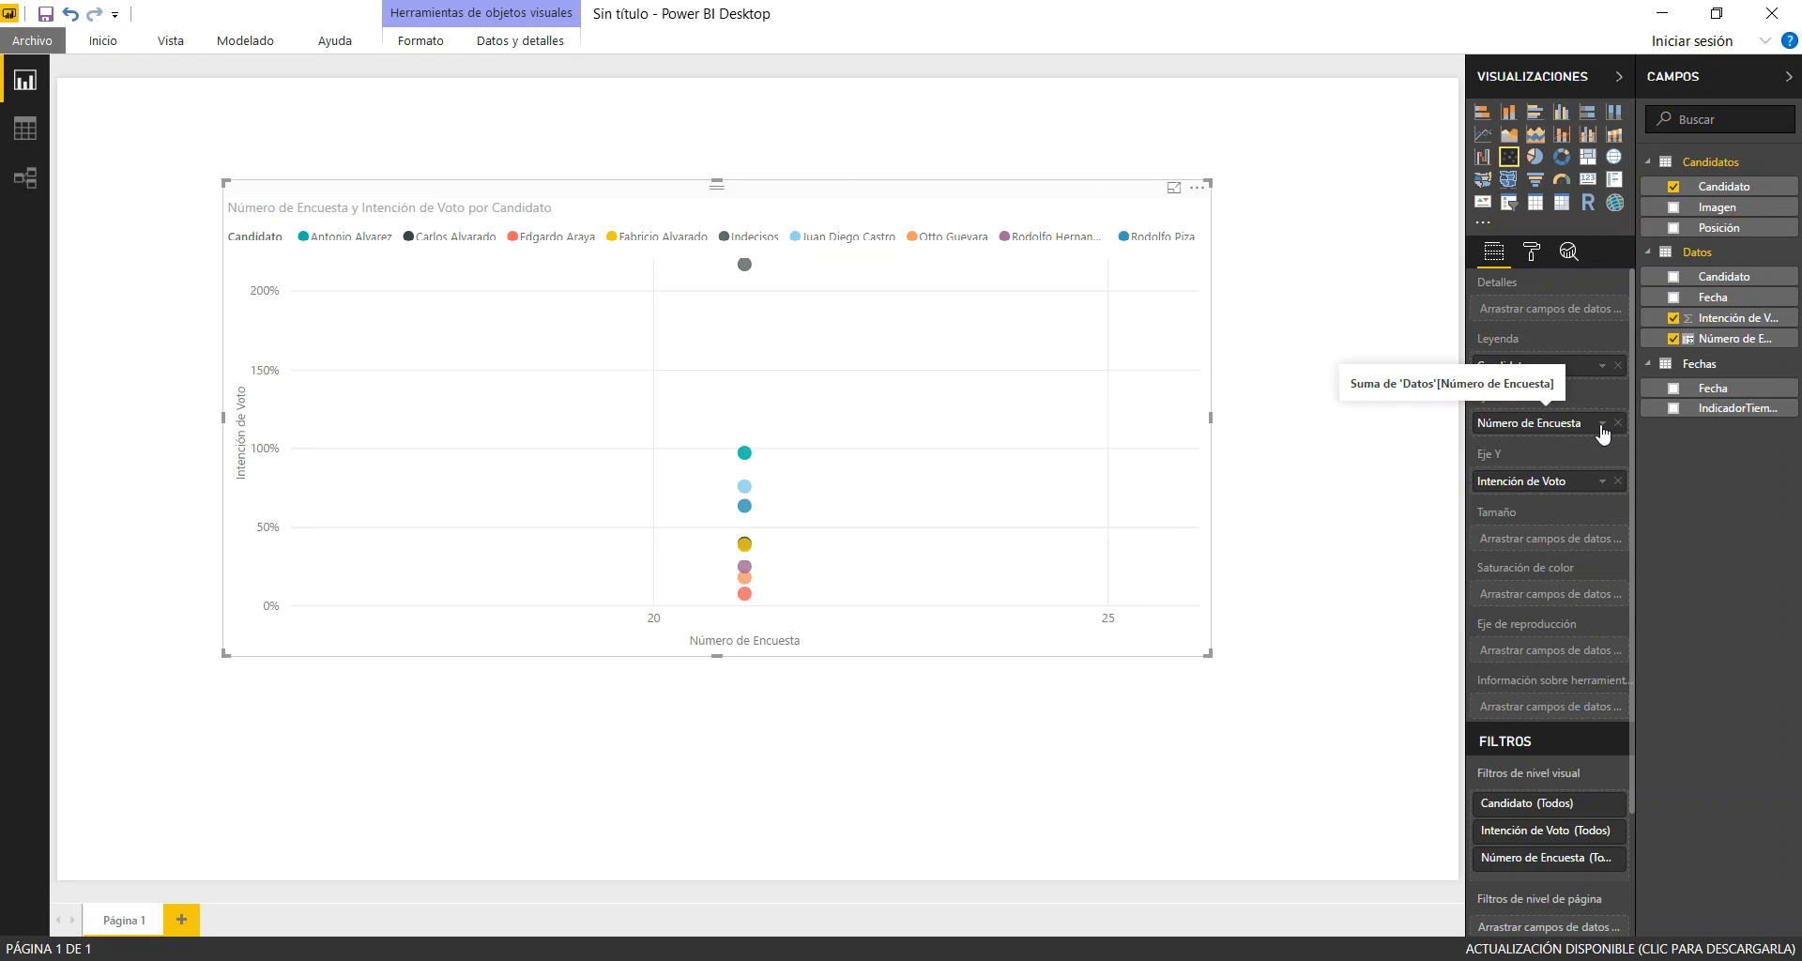
left_click(1602, 421)
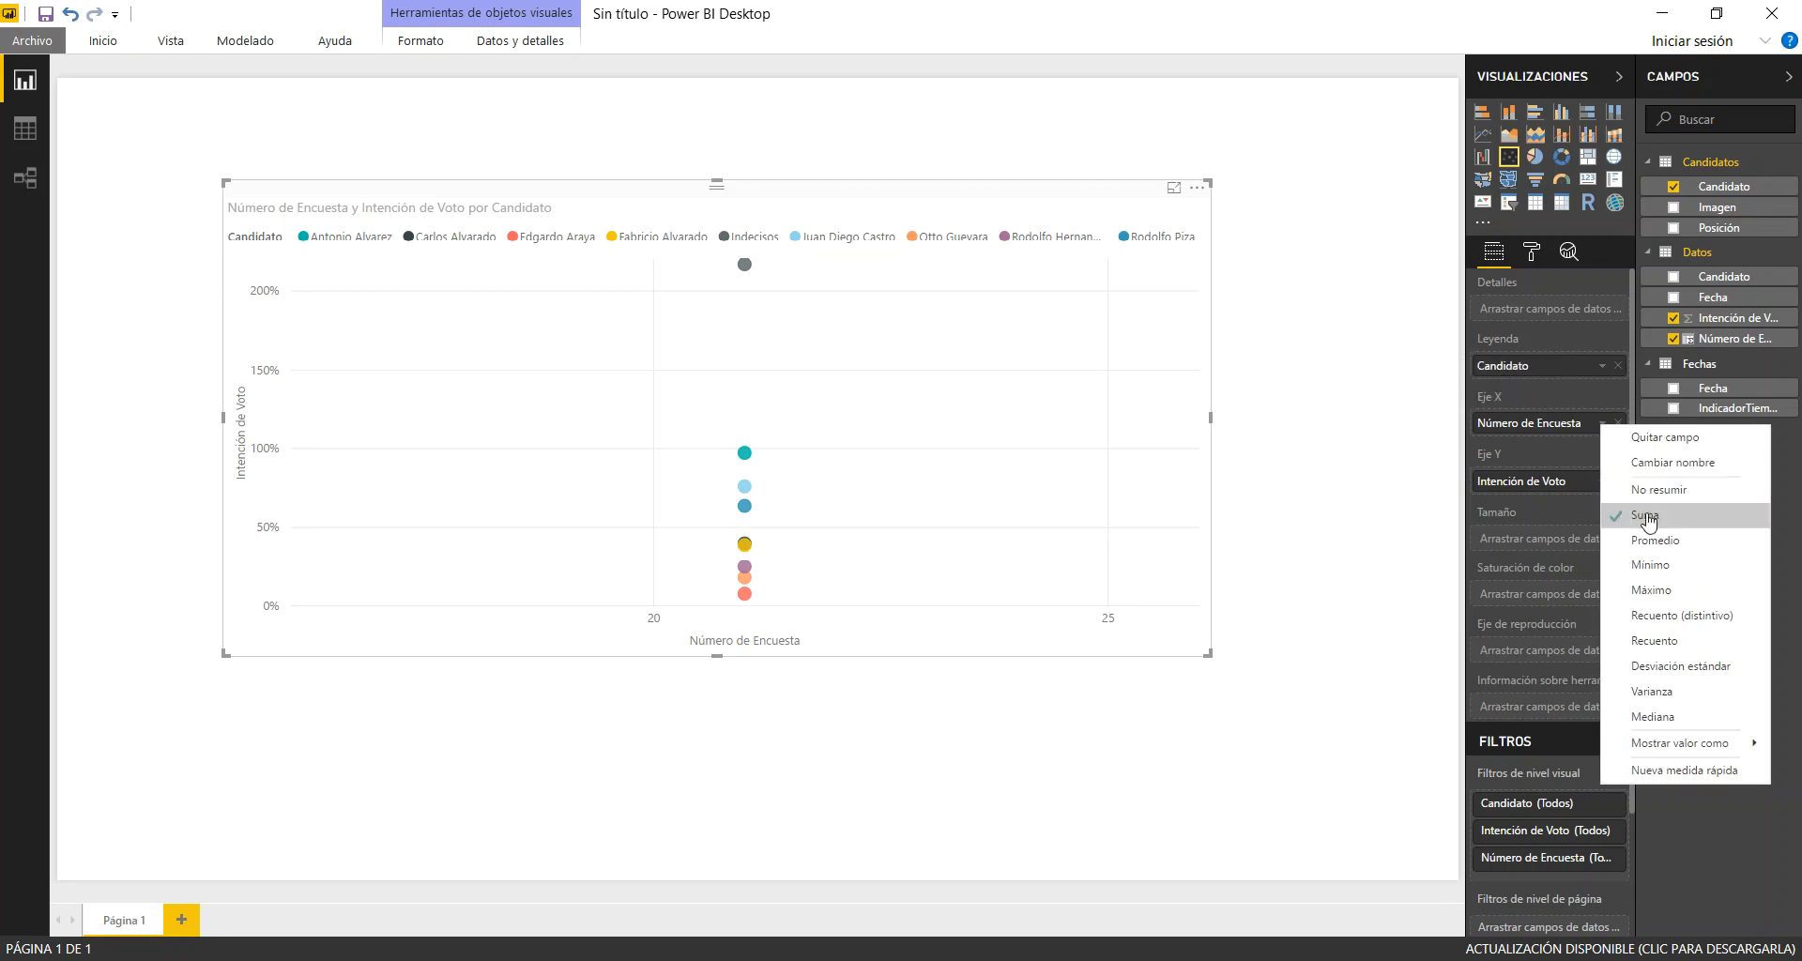
left_click(1643, 549)
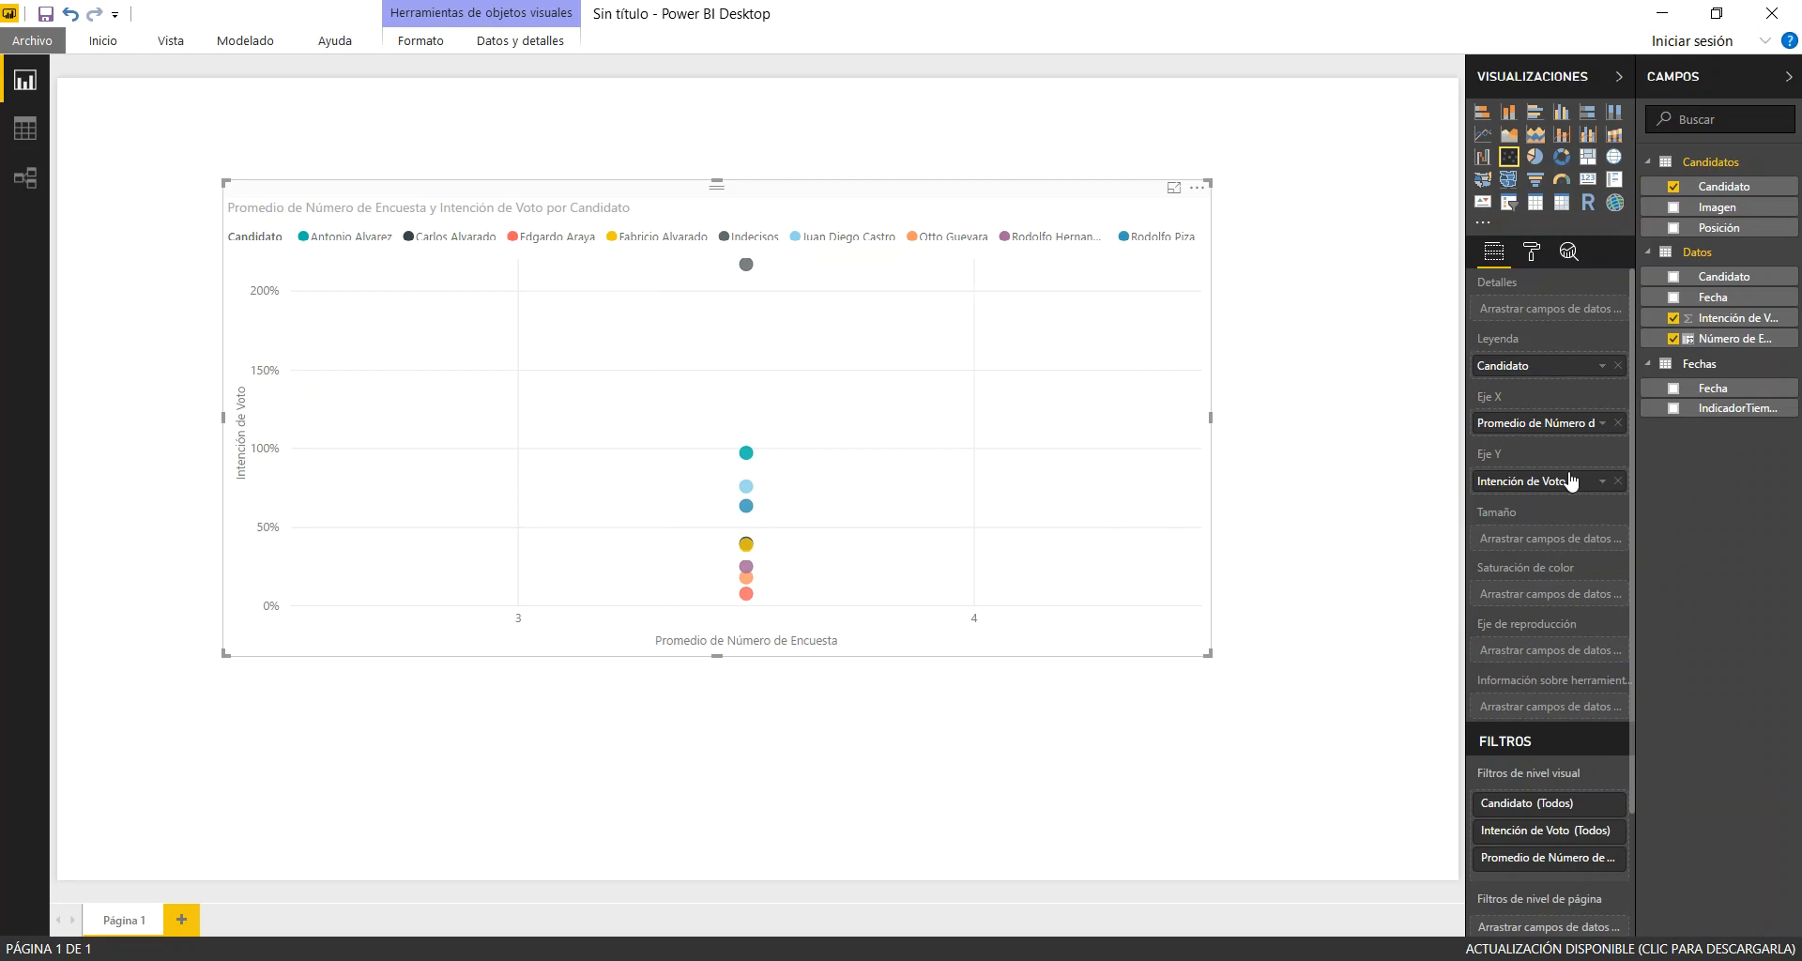
Set Número de Encuesta on the scatter chart's X axis to No resumir
left_click(1602, 423)
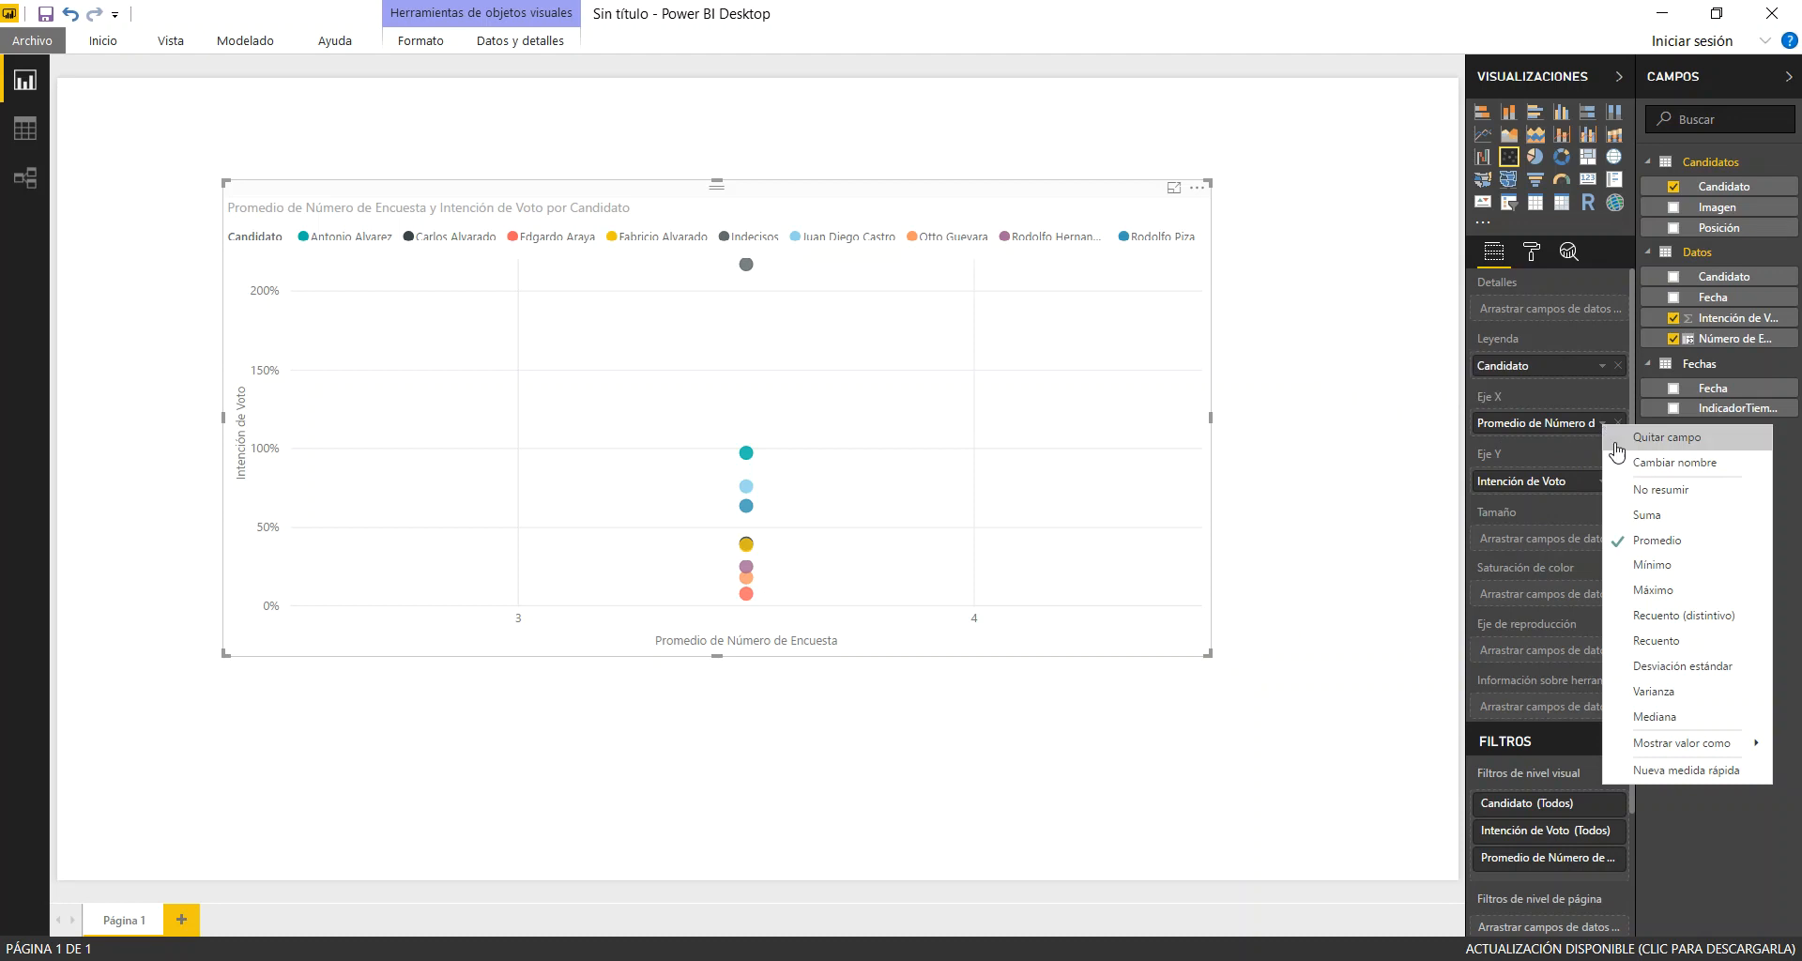
left_click(1639, 492)
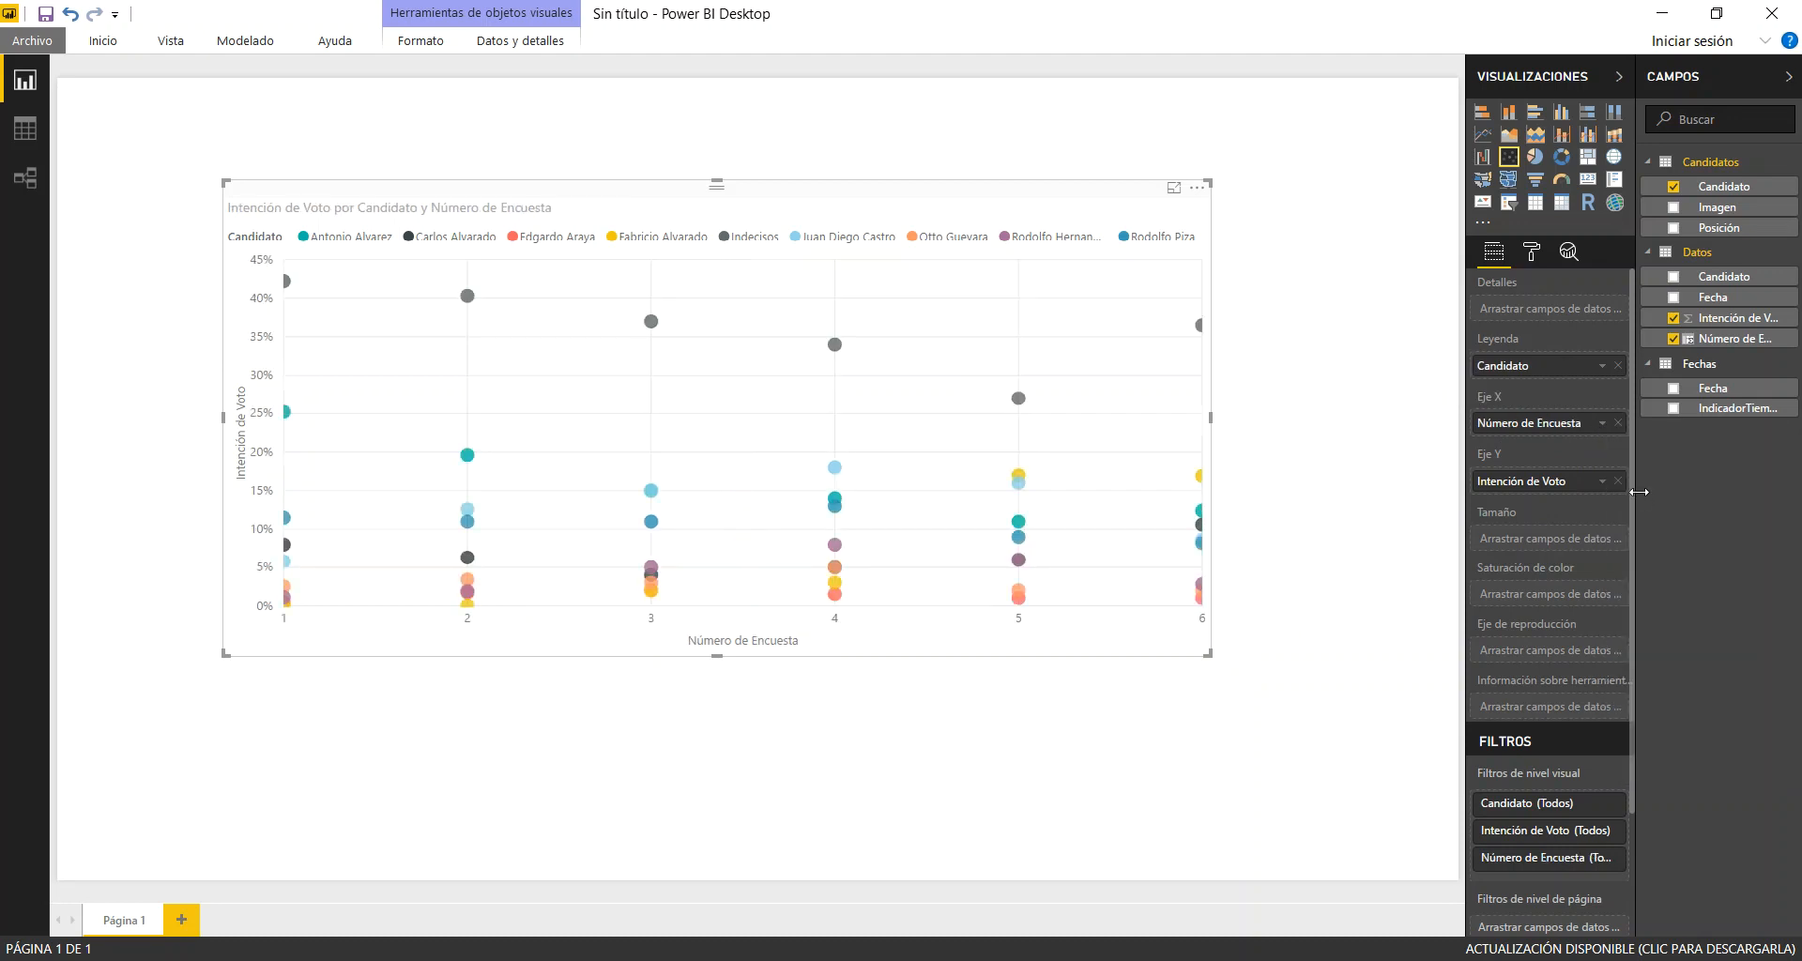
Summarize Número de Encuesta on the scatter chart's X axis as Promedio and assign Intención de Voto to the bubble size
left_click(1603, 425)
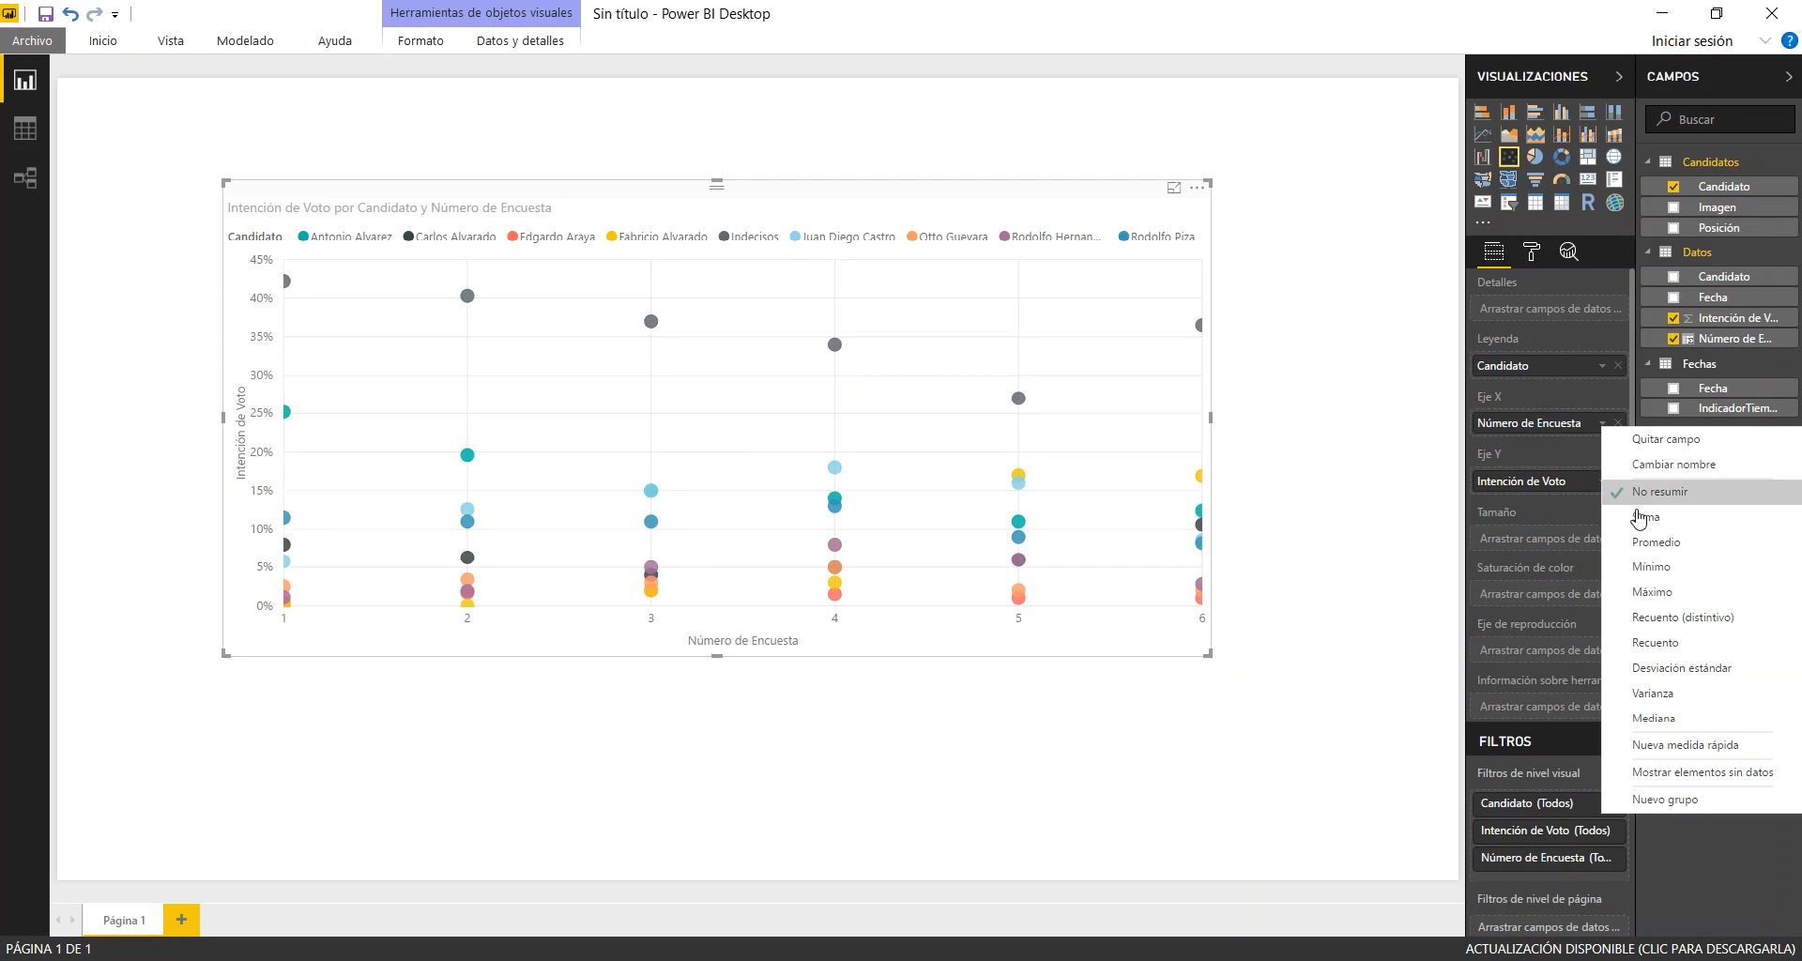
left_click(1655, 542)
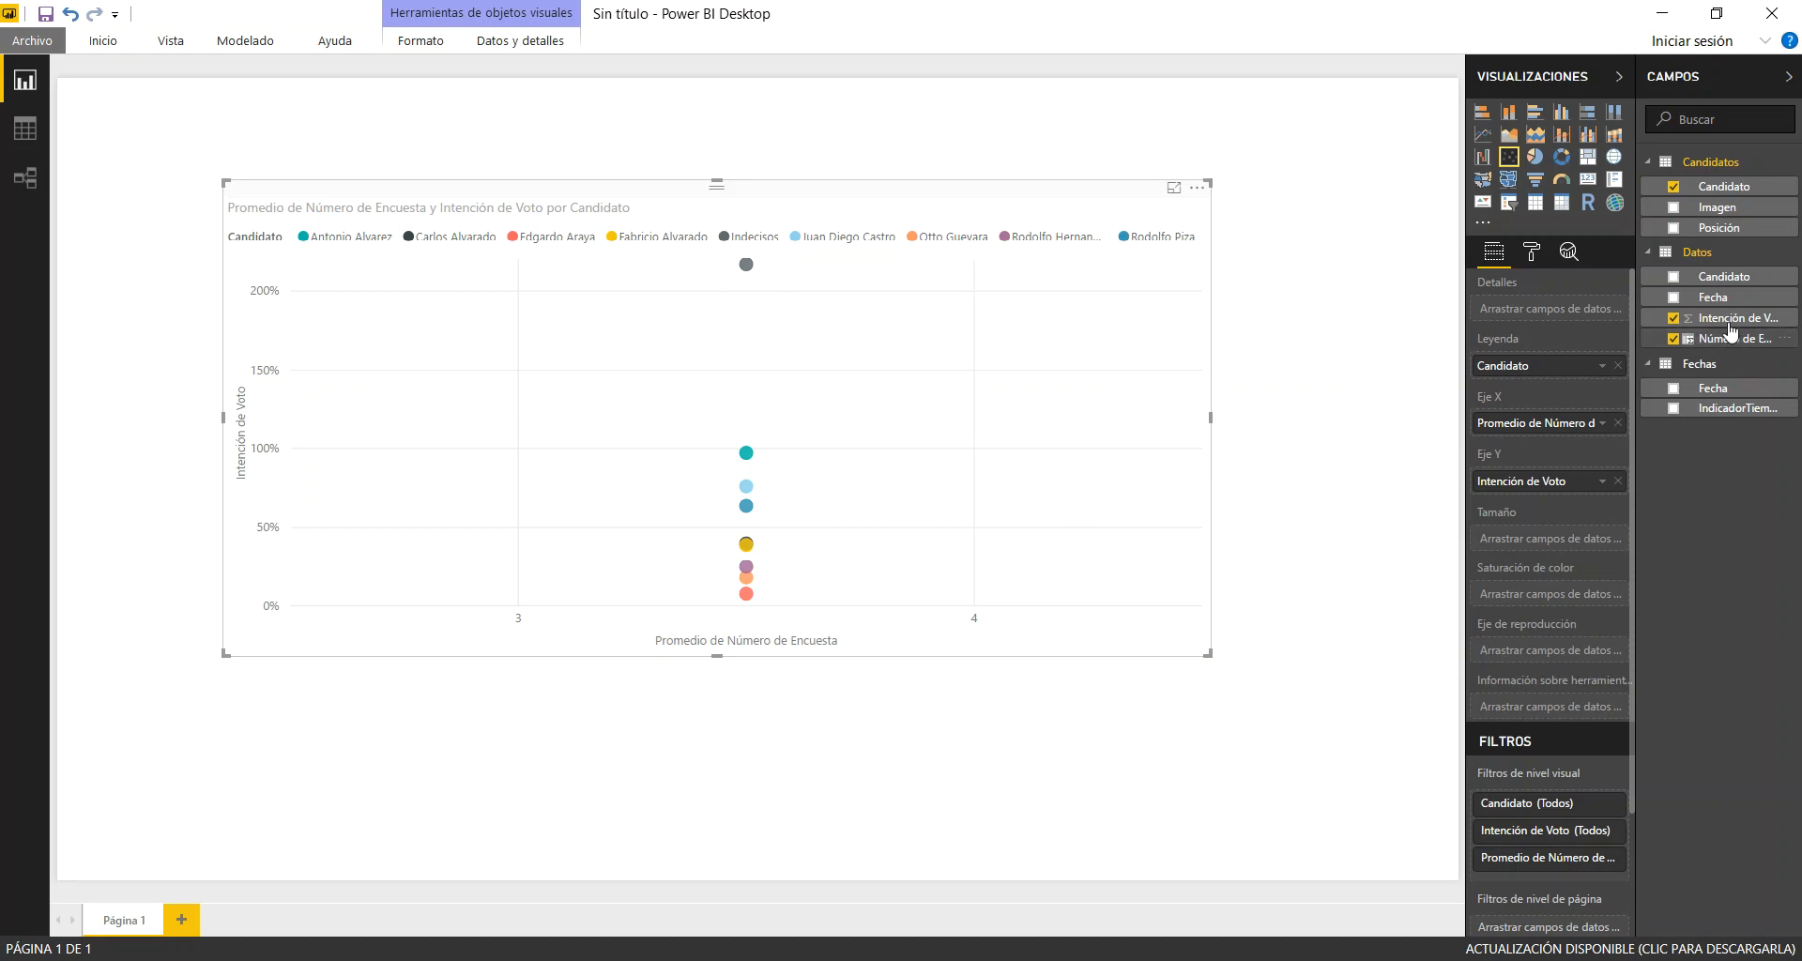
left_click_drag(1731, 324, 1560, 542)
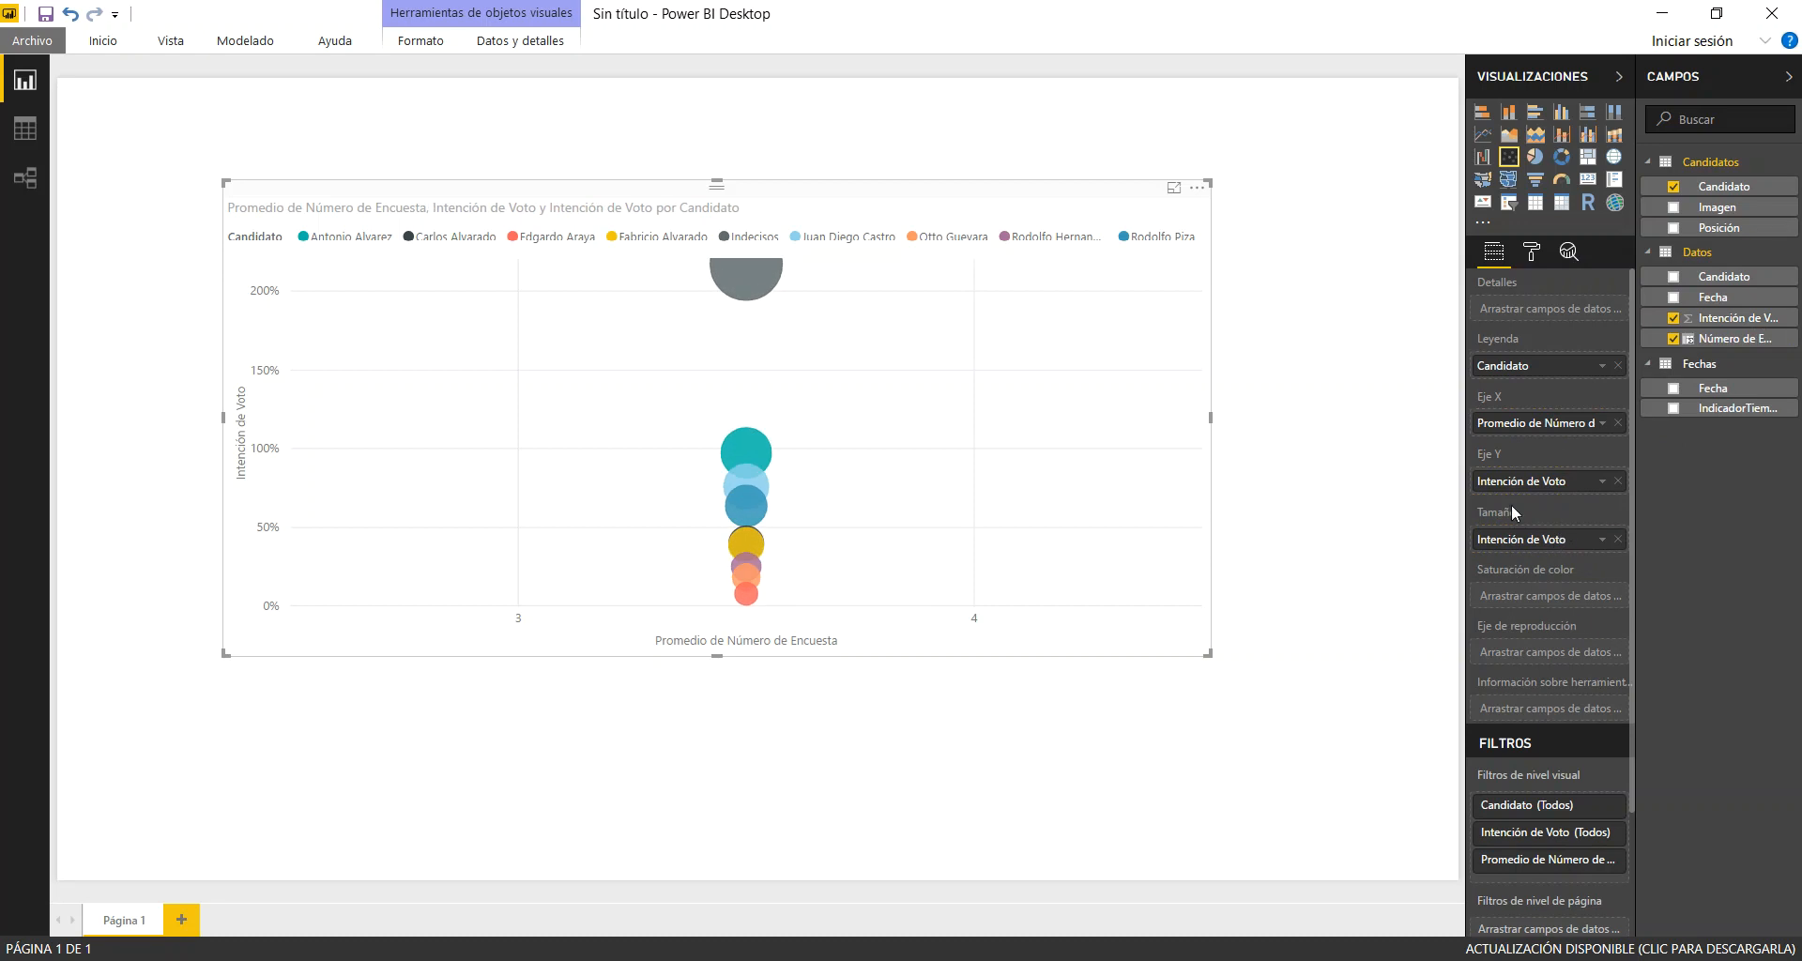
mouse_move(769, 287)
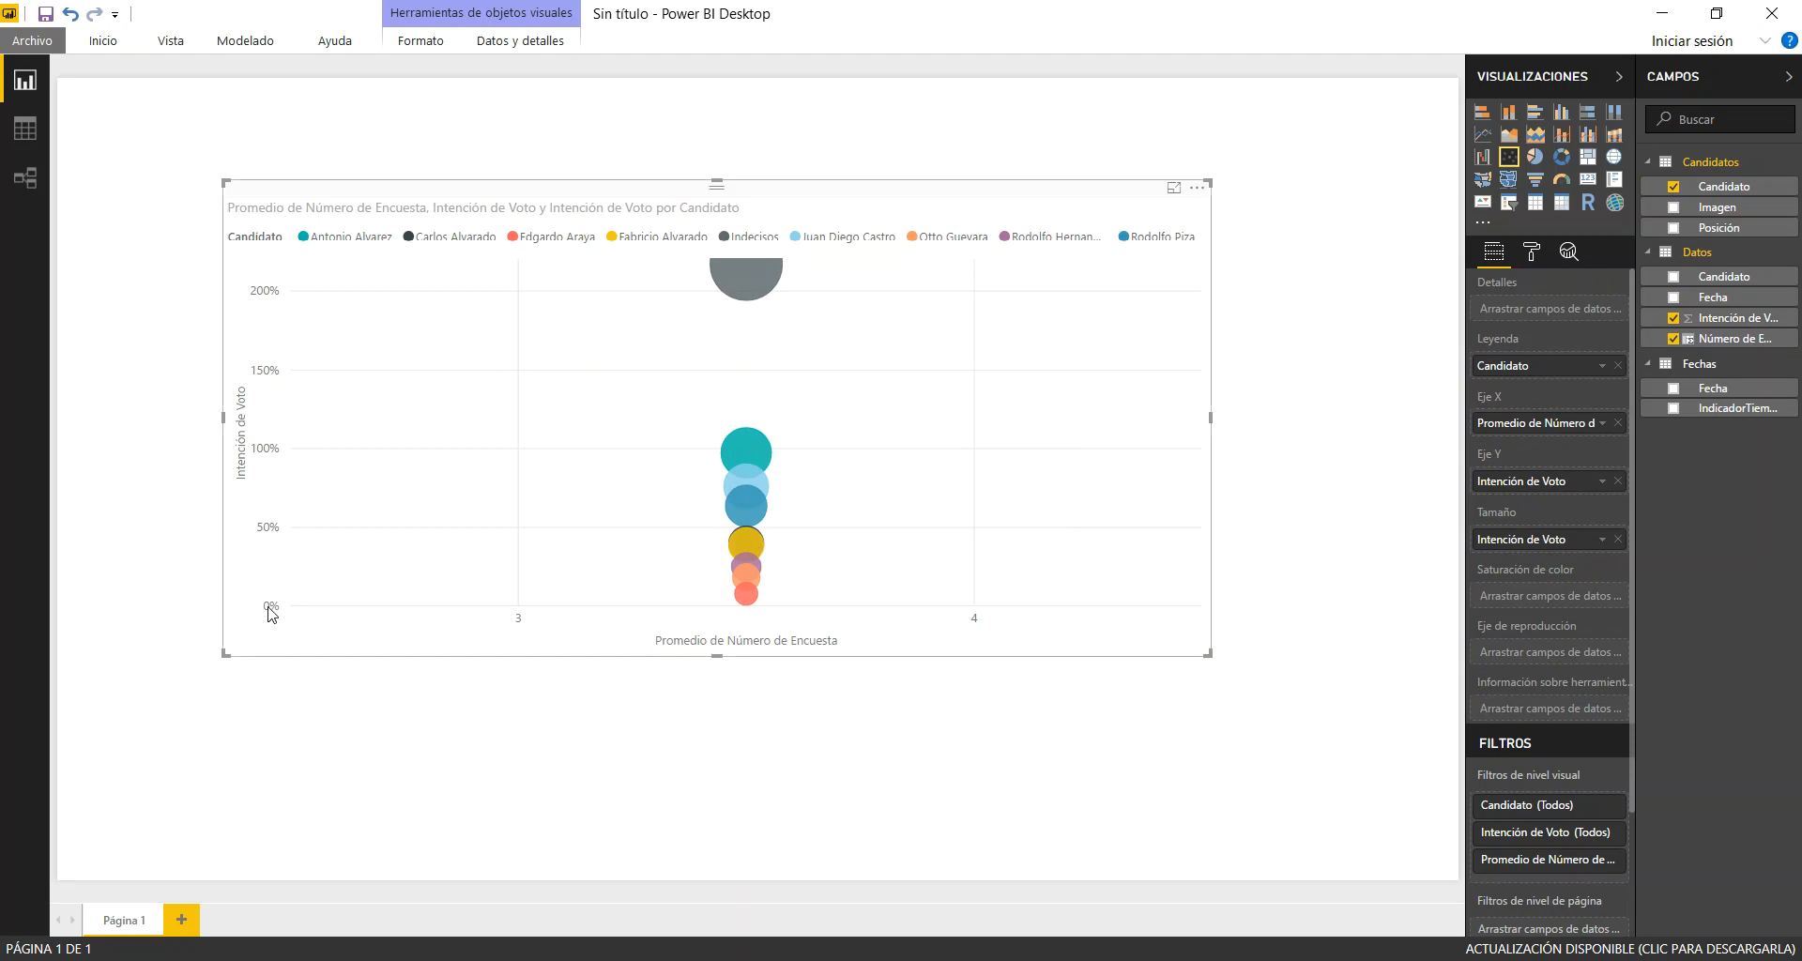
Try Promedio and No resumir as the summarization for Intención de Voto on the scatter chart's Y axis
left_click(1602, 481)
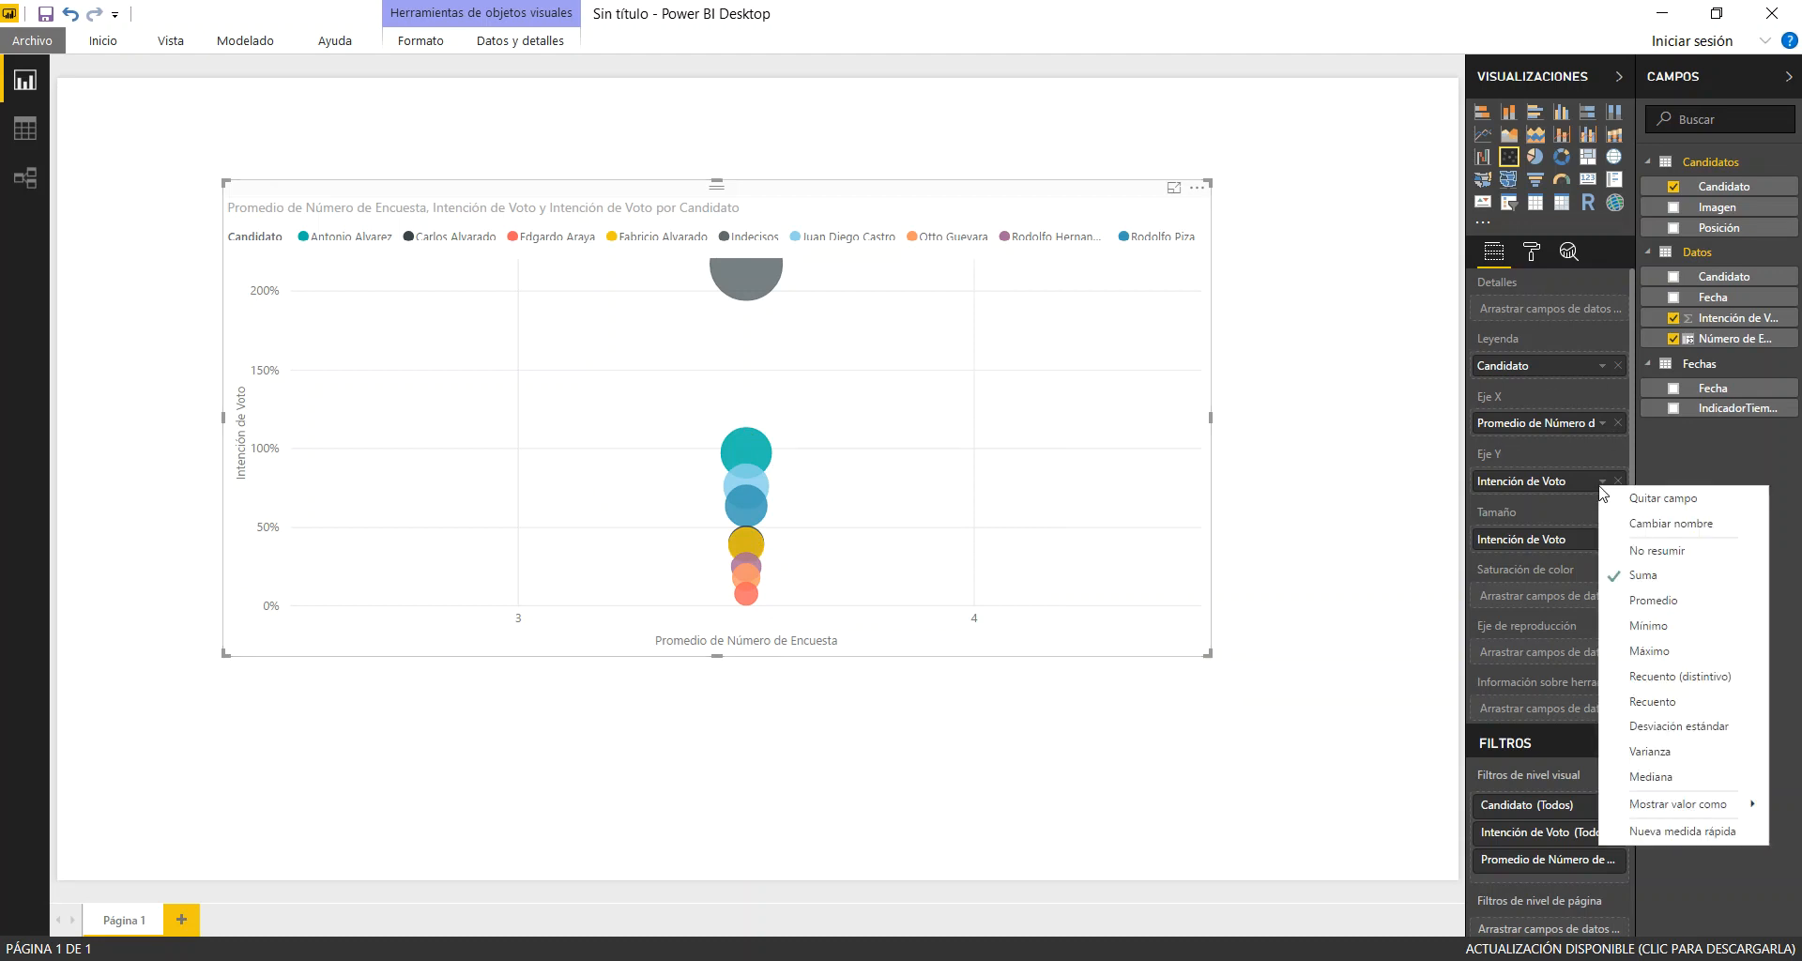
left_click(1658, 606)
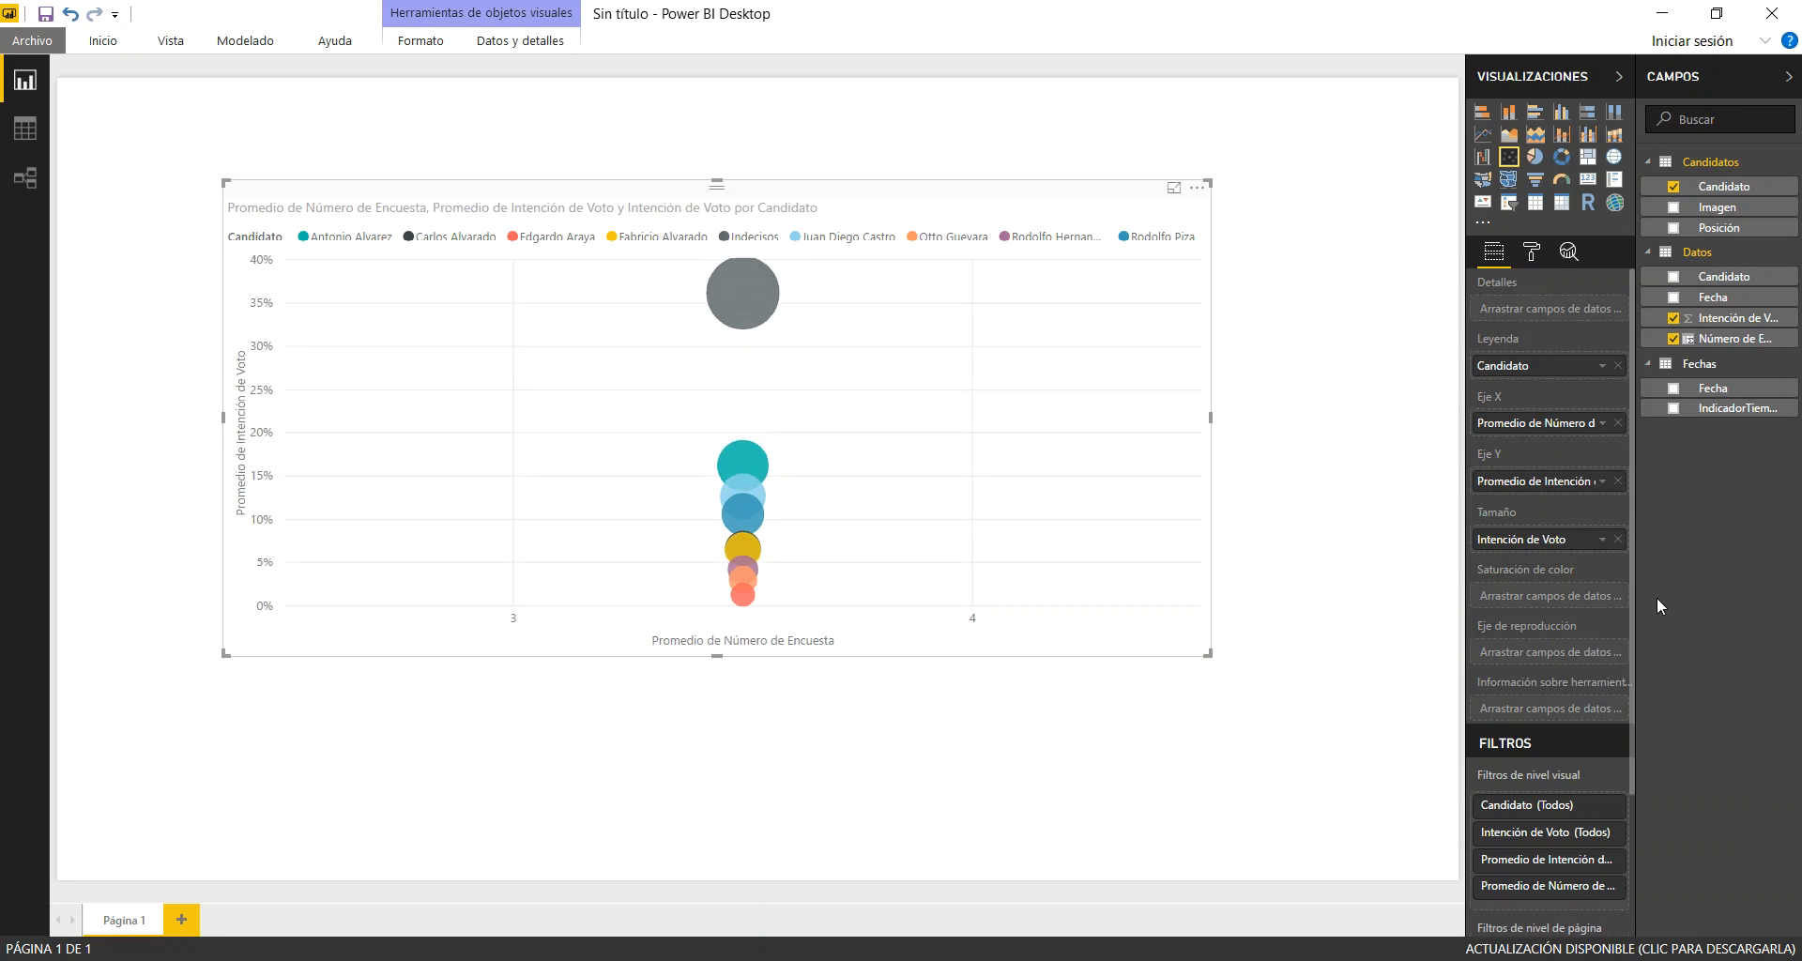
left_click(1604, 482)
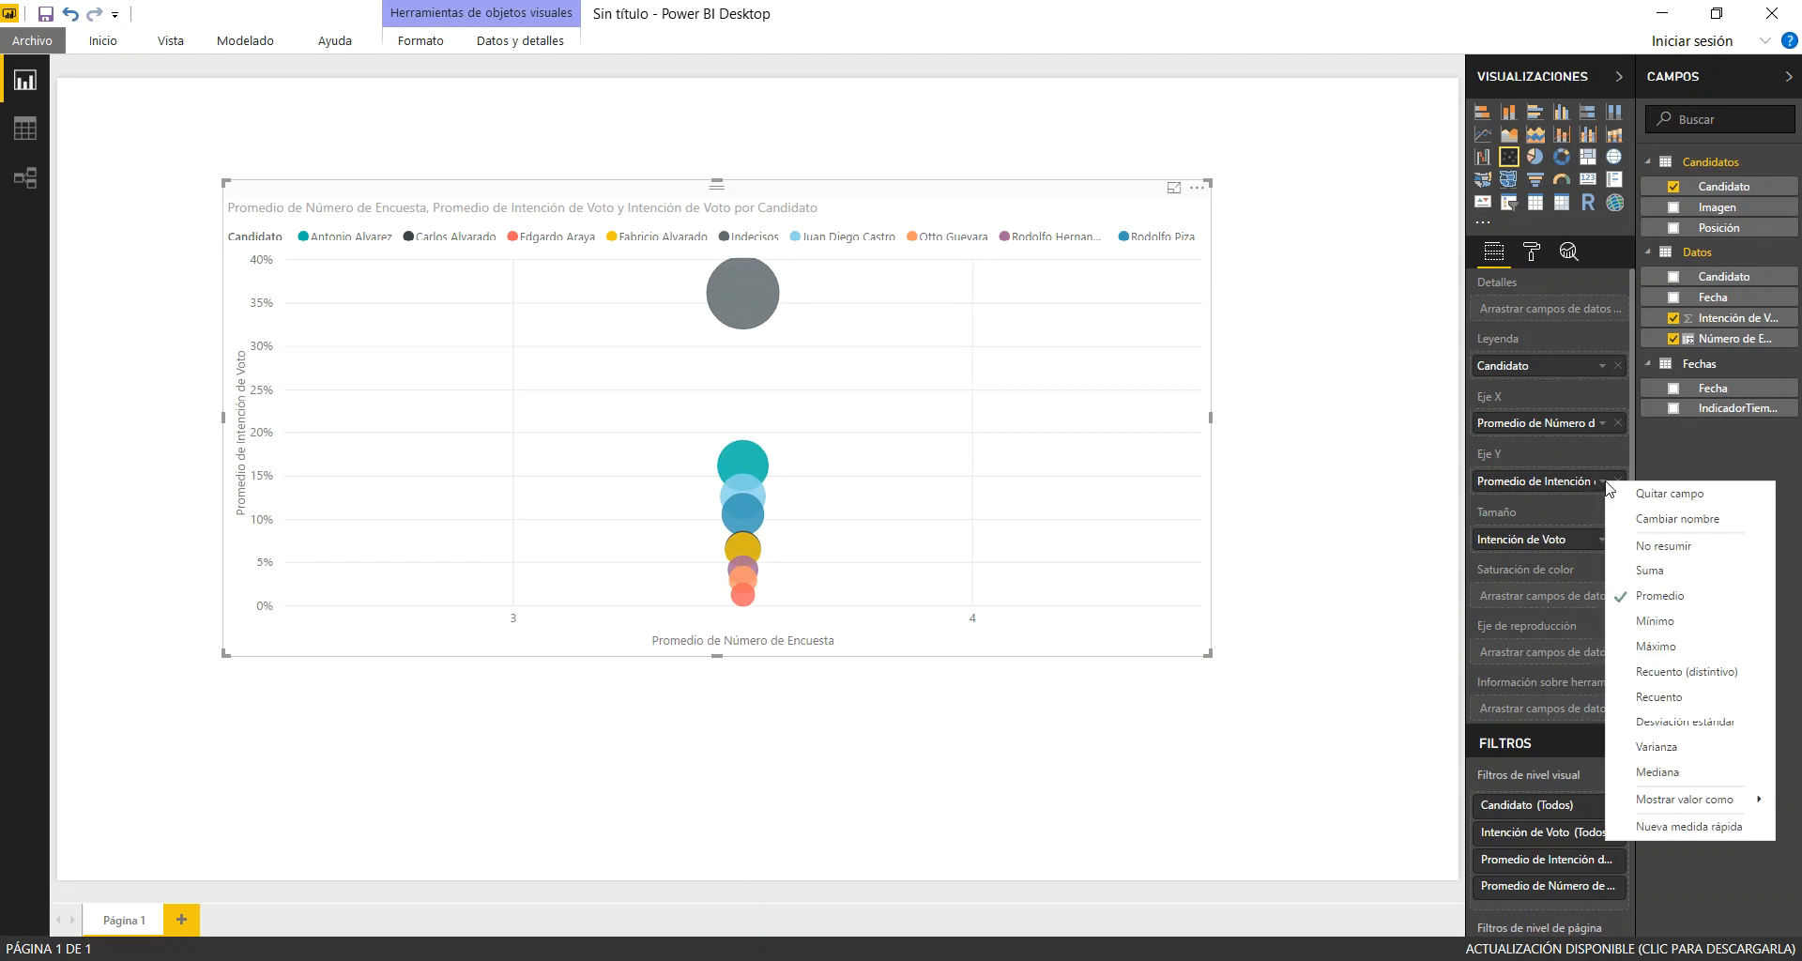
left_click(1654, 552)
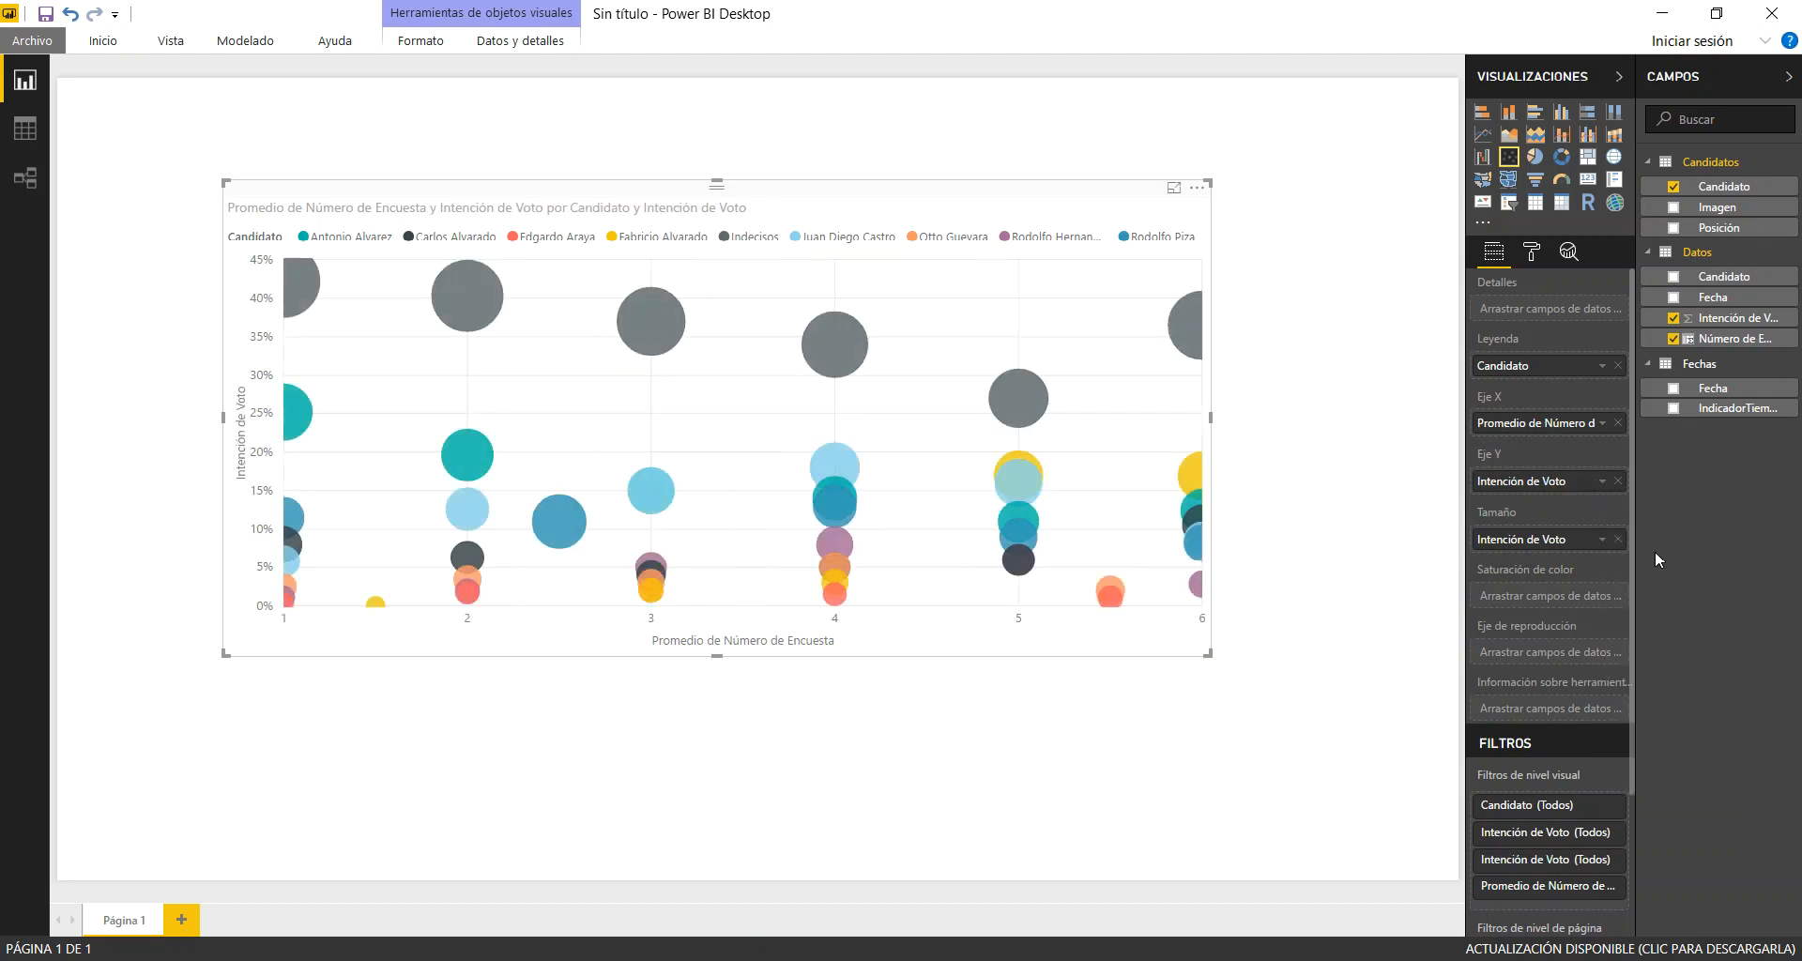
Summarize Intención de Voto on the Y axis as Promedio and assign Fecha from Fechas to the chart's play axis
left_click(1604, 482)
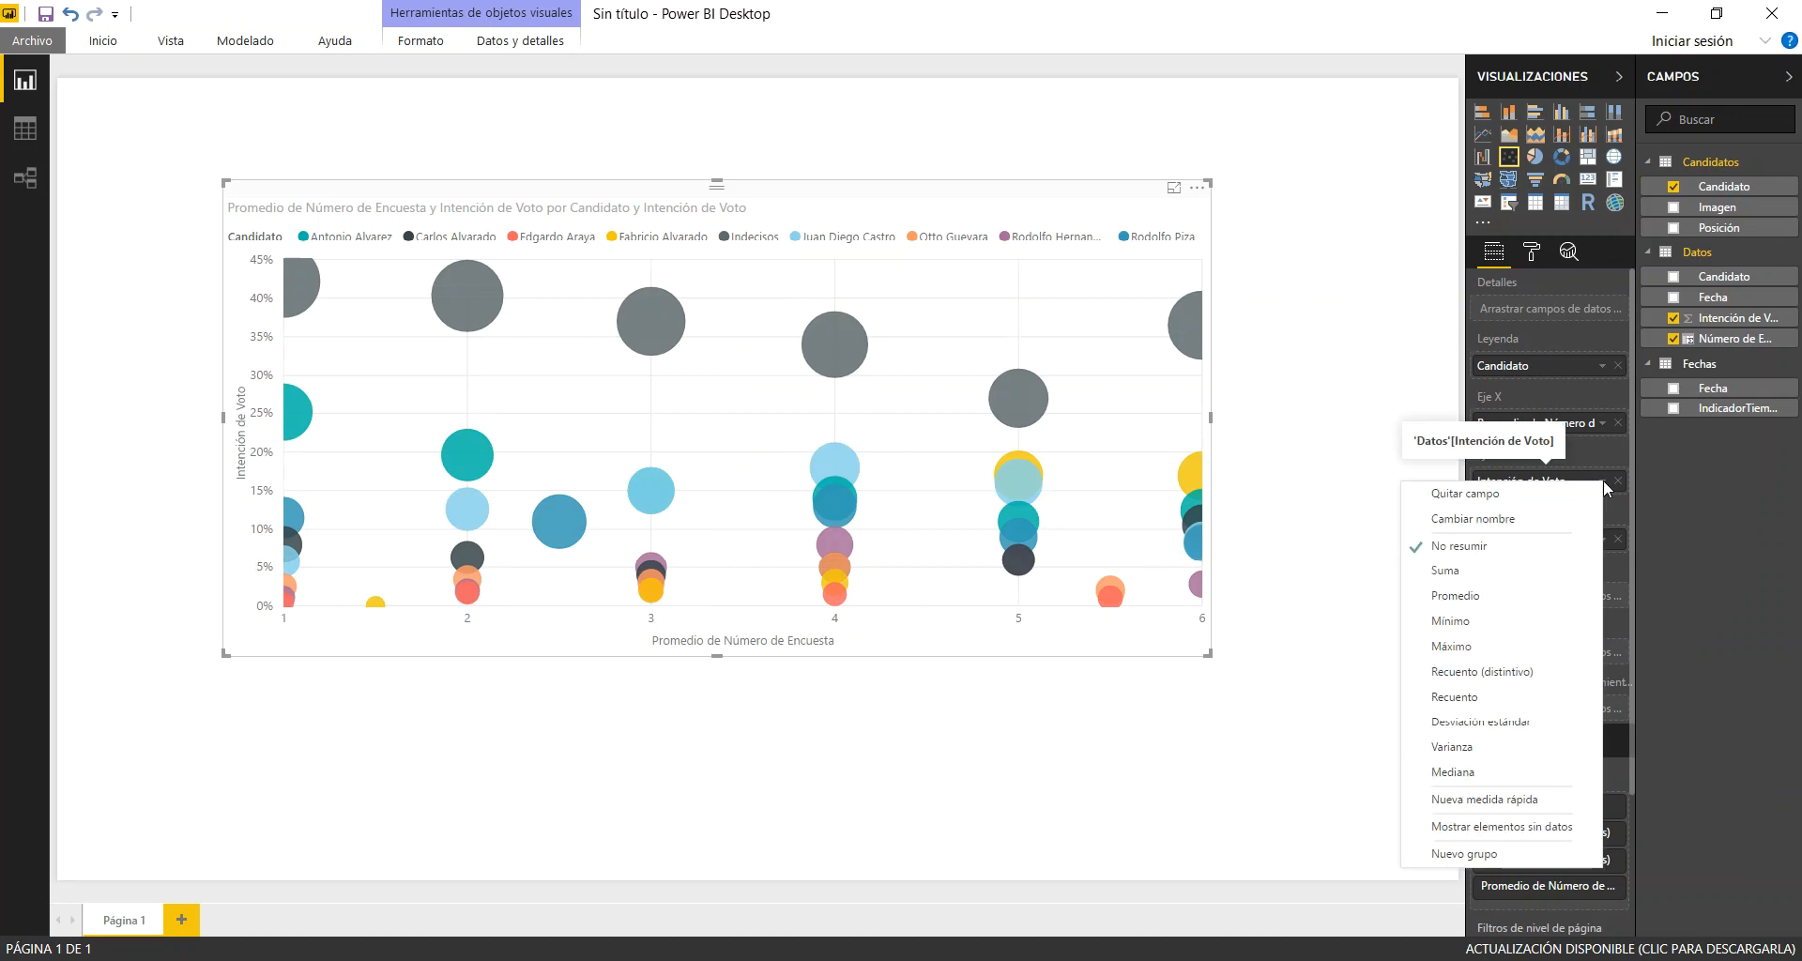
left_click(1485, 596)
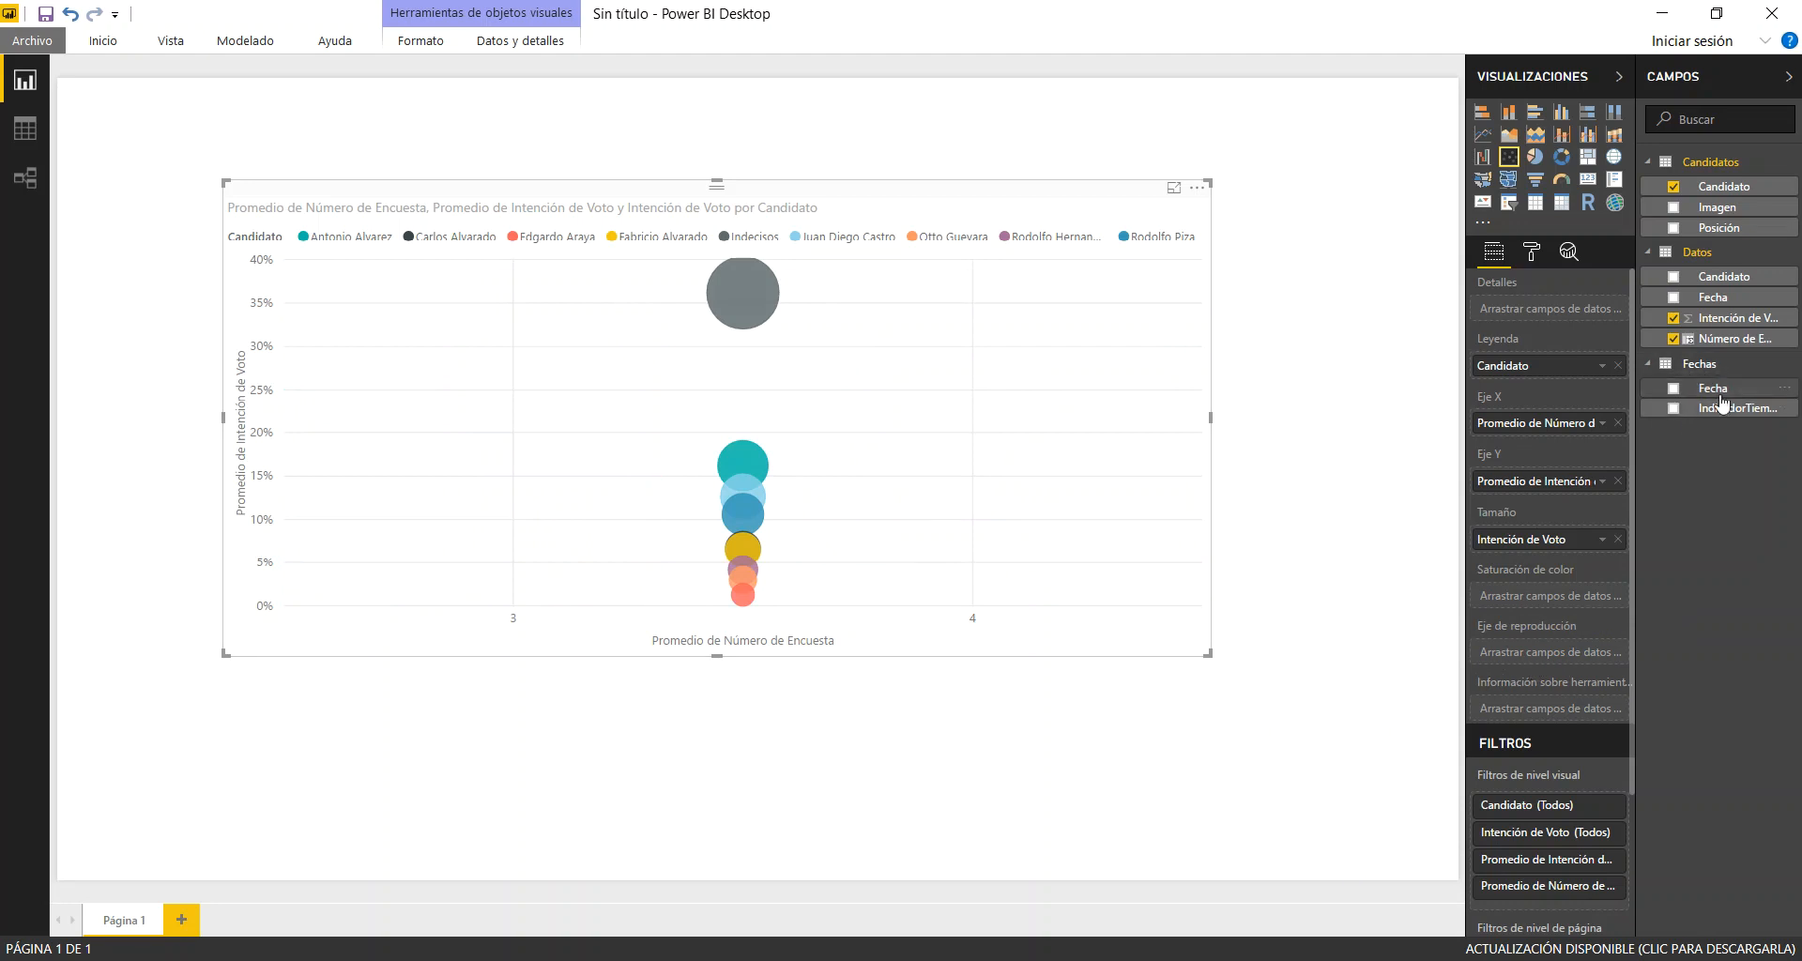
left_click_drag(1720, 392, 1560, 640)
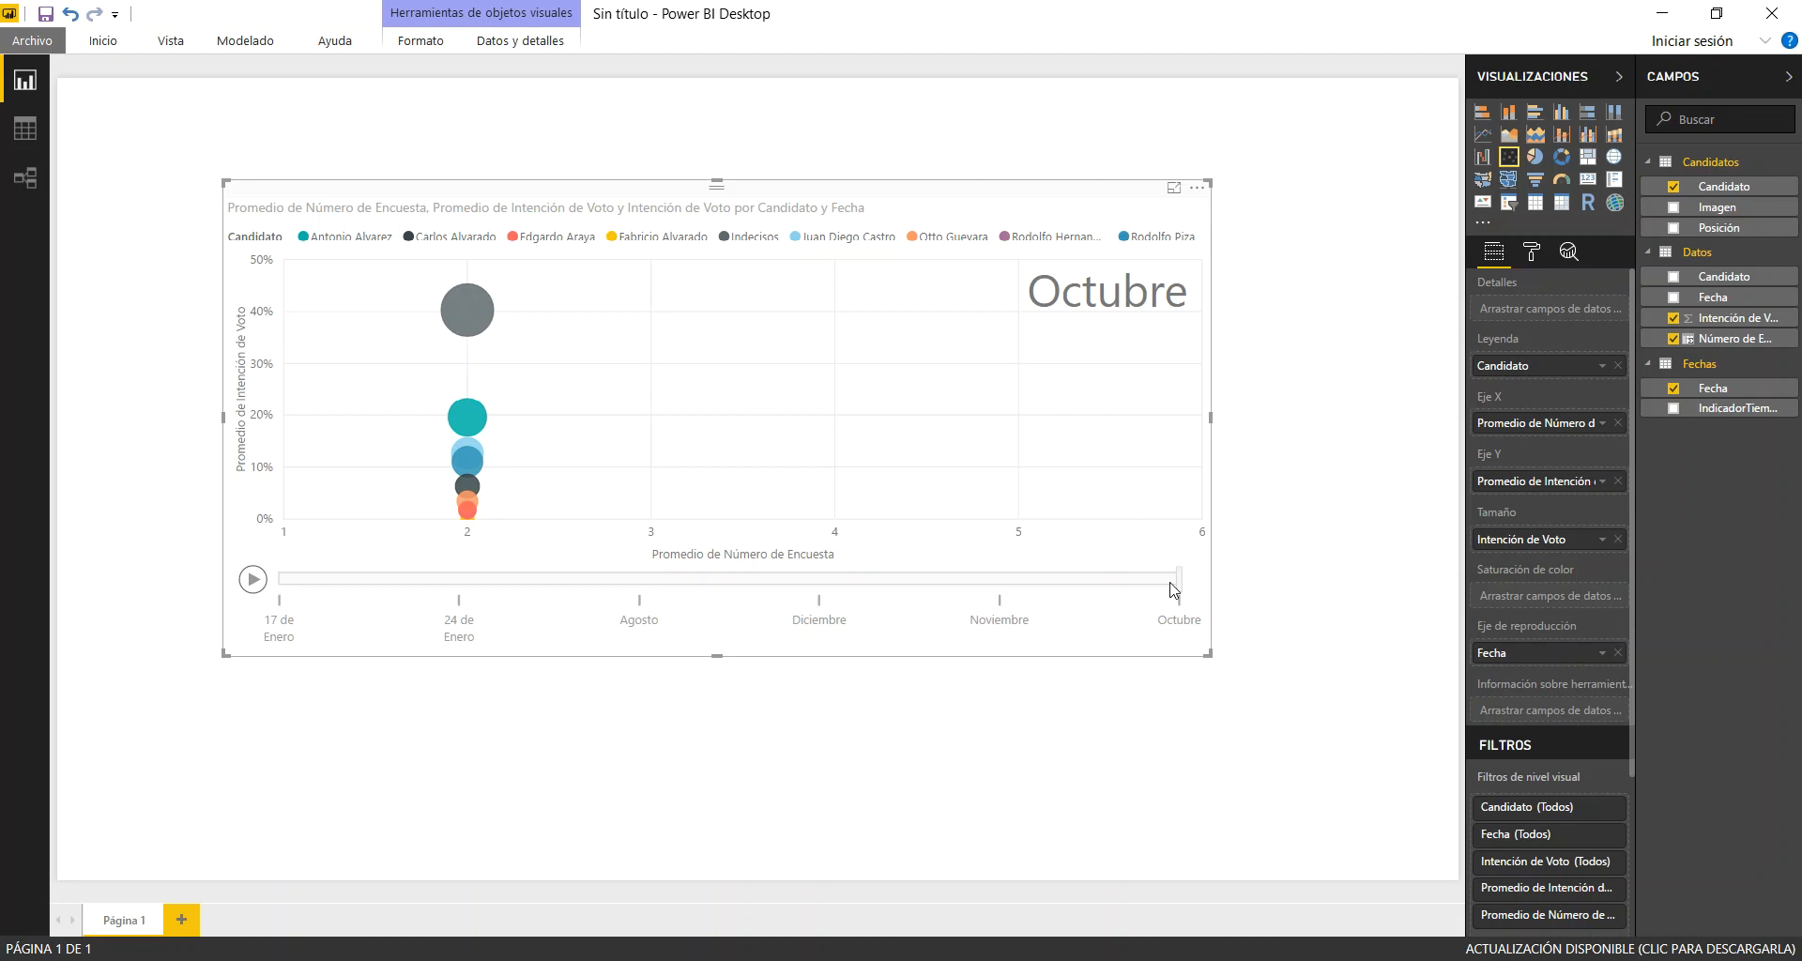
Sort the Fecha column of the Fechas table by the IndicadorTiempo column
left_click(22, 141)
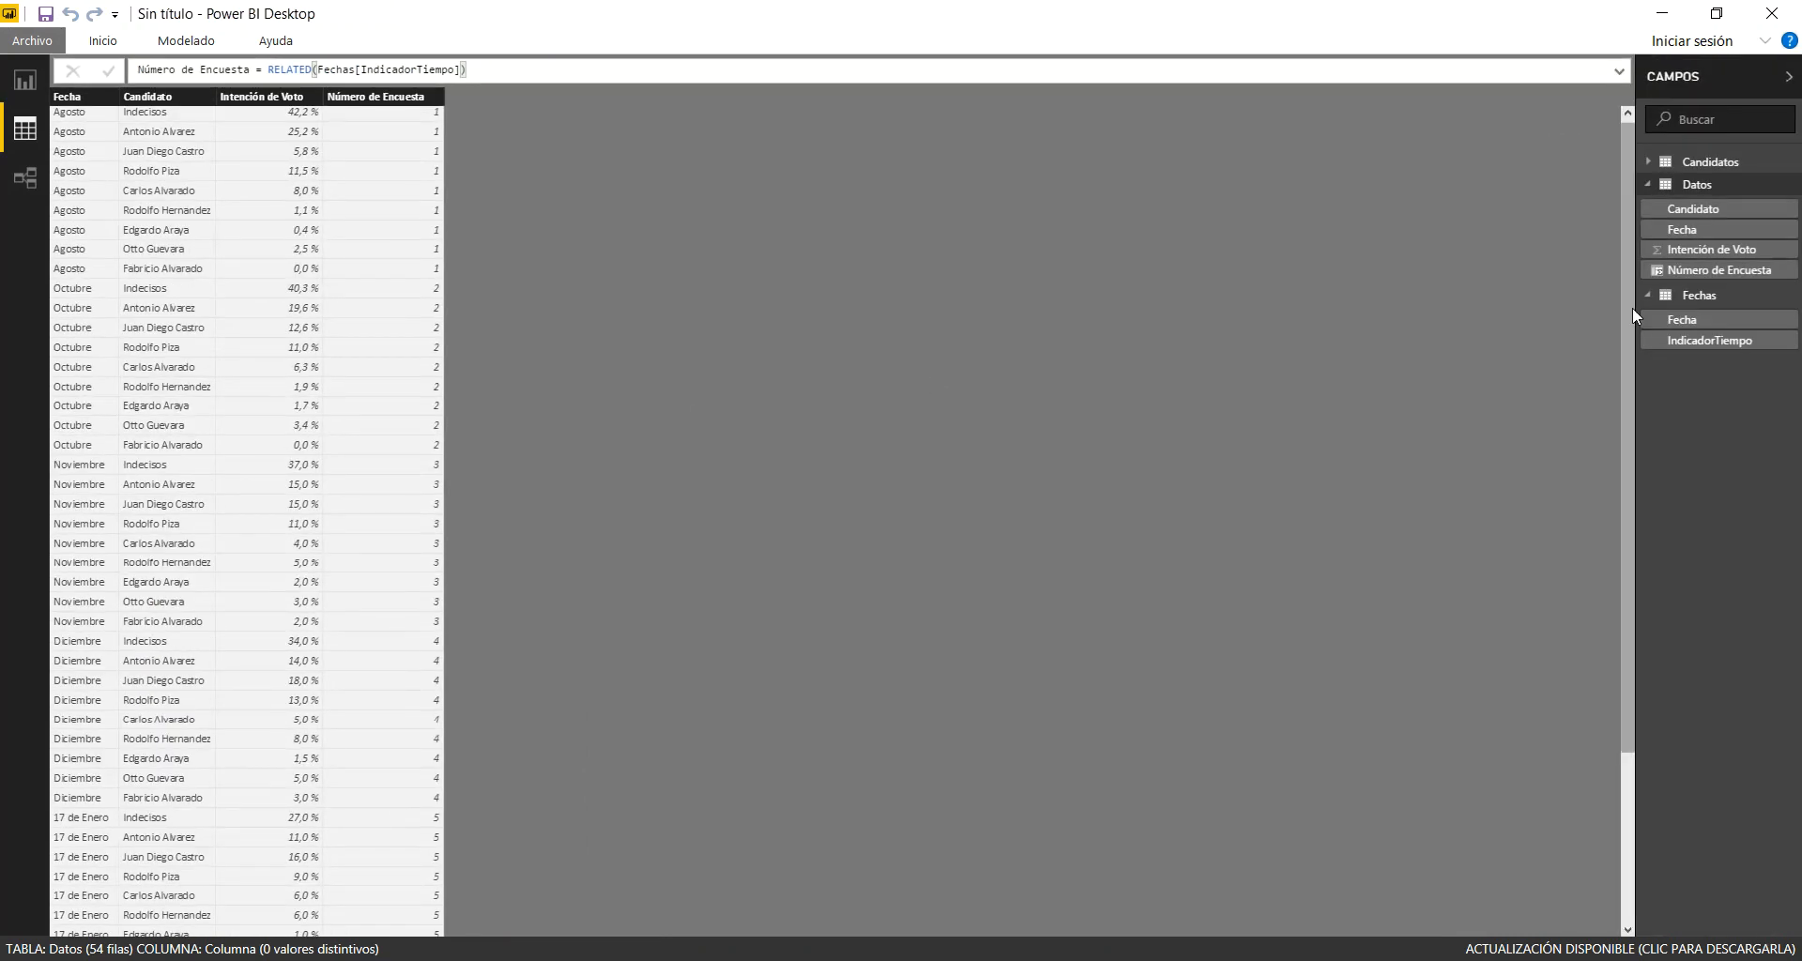
left_click(1698, 297)
scroll(250, 166, "up", 5)
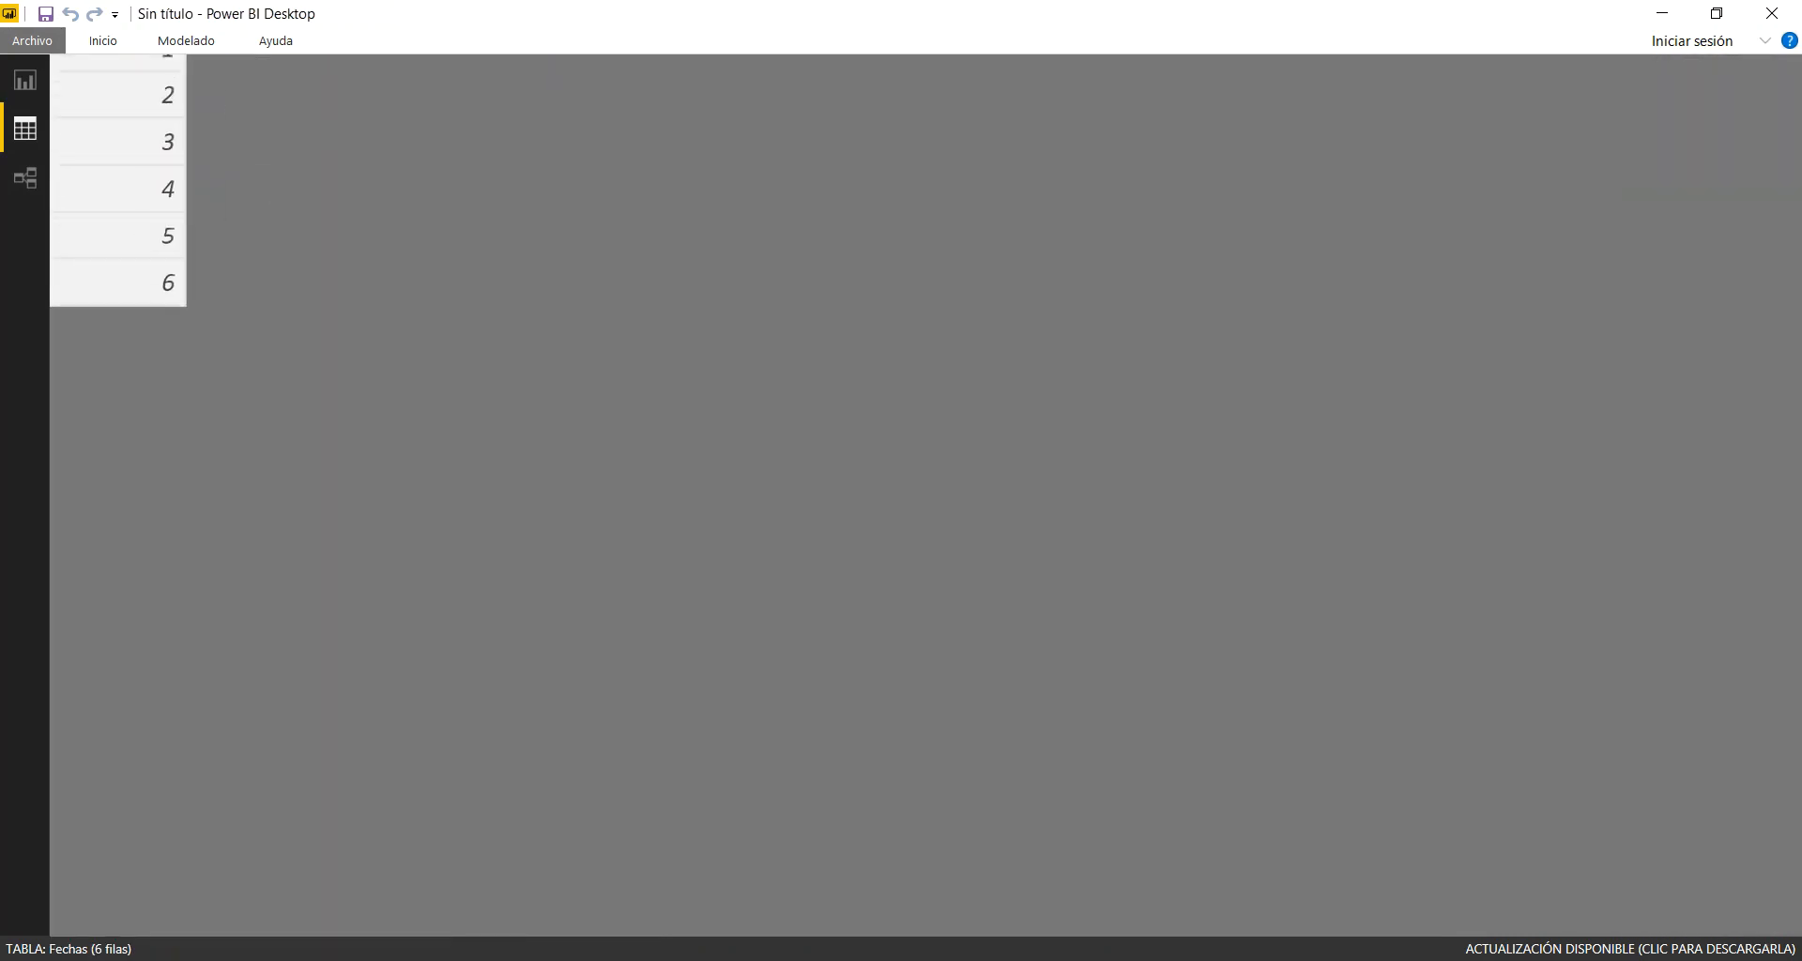
scroll(249, 167, "left", 3)
scroll(250, 166, "up", 2)
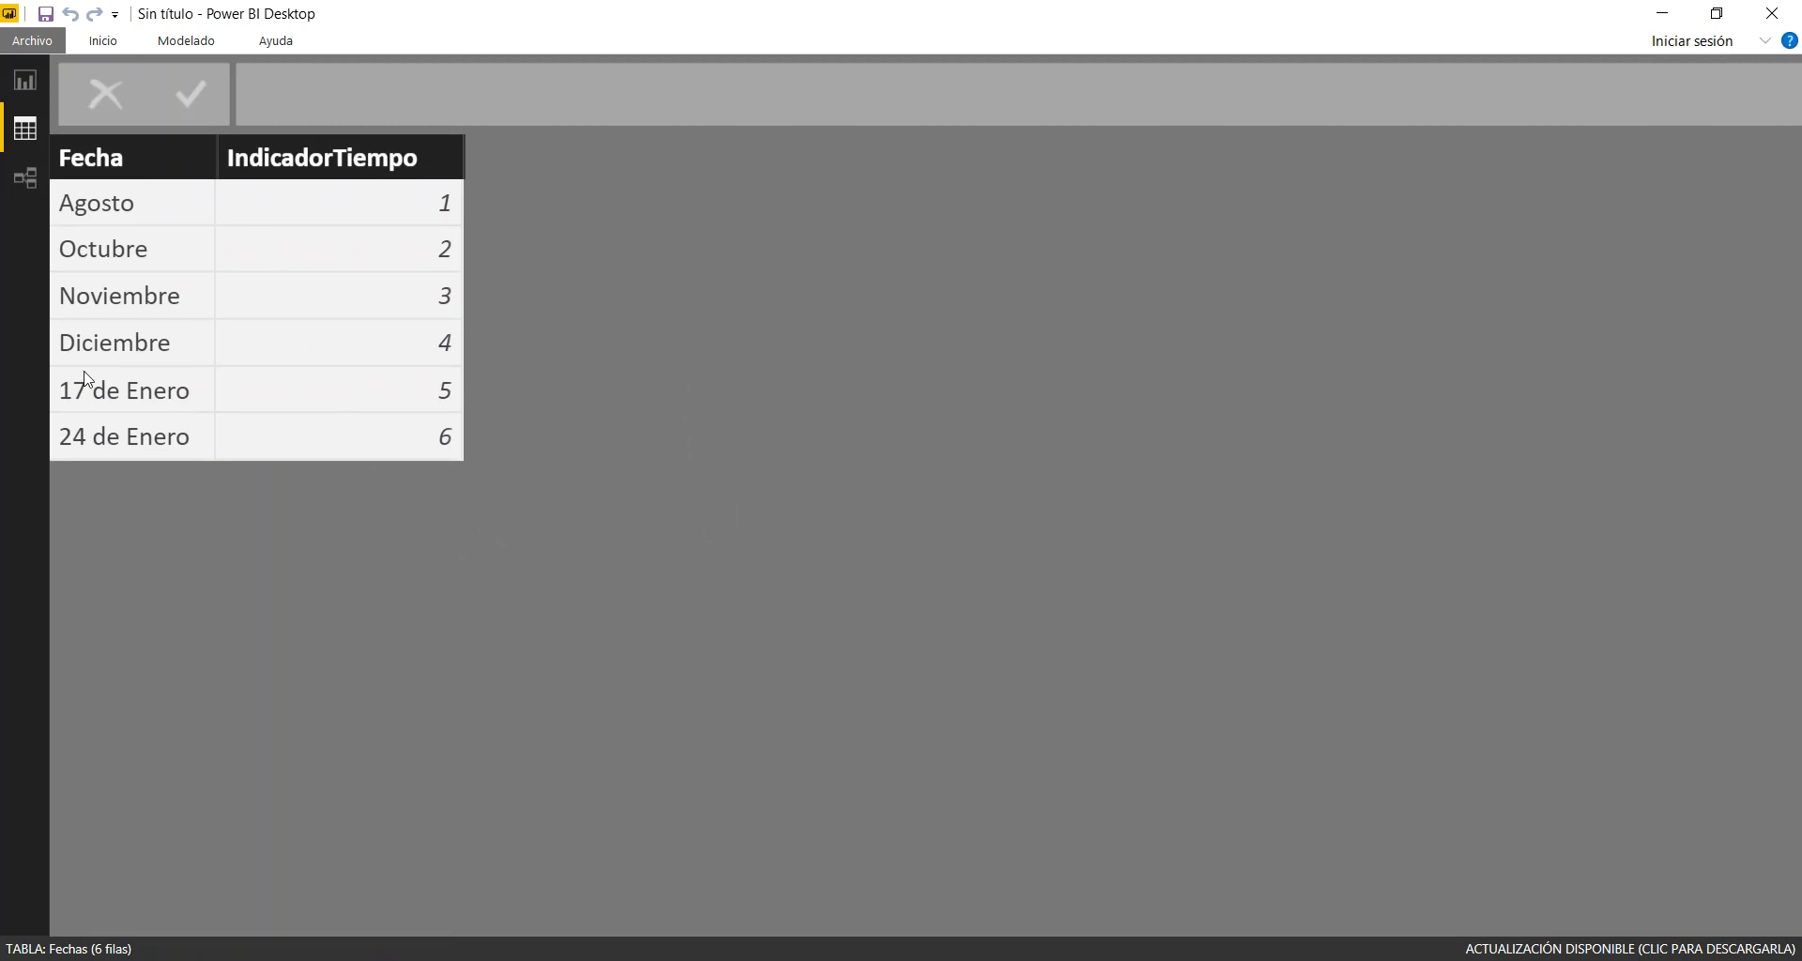
left_click(142, 171)
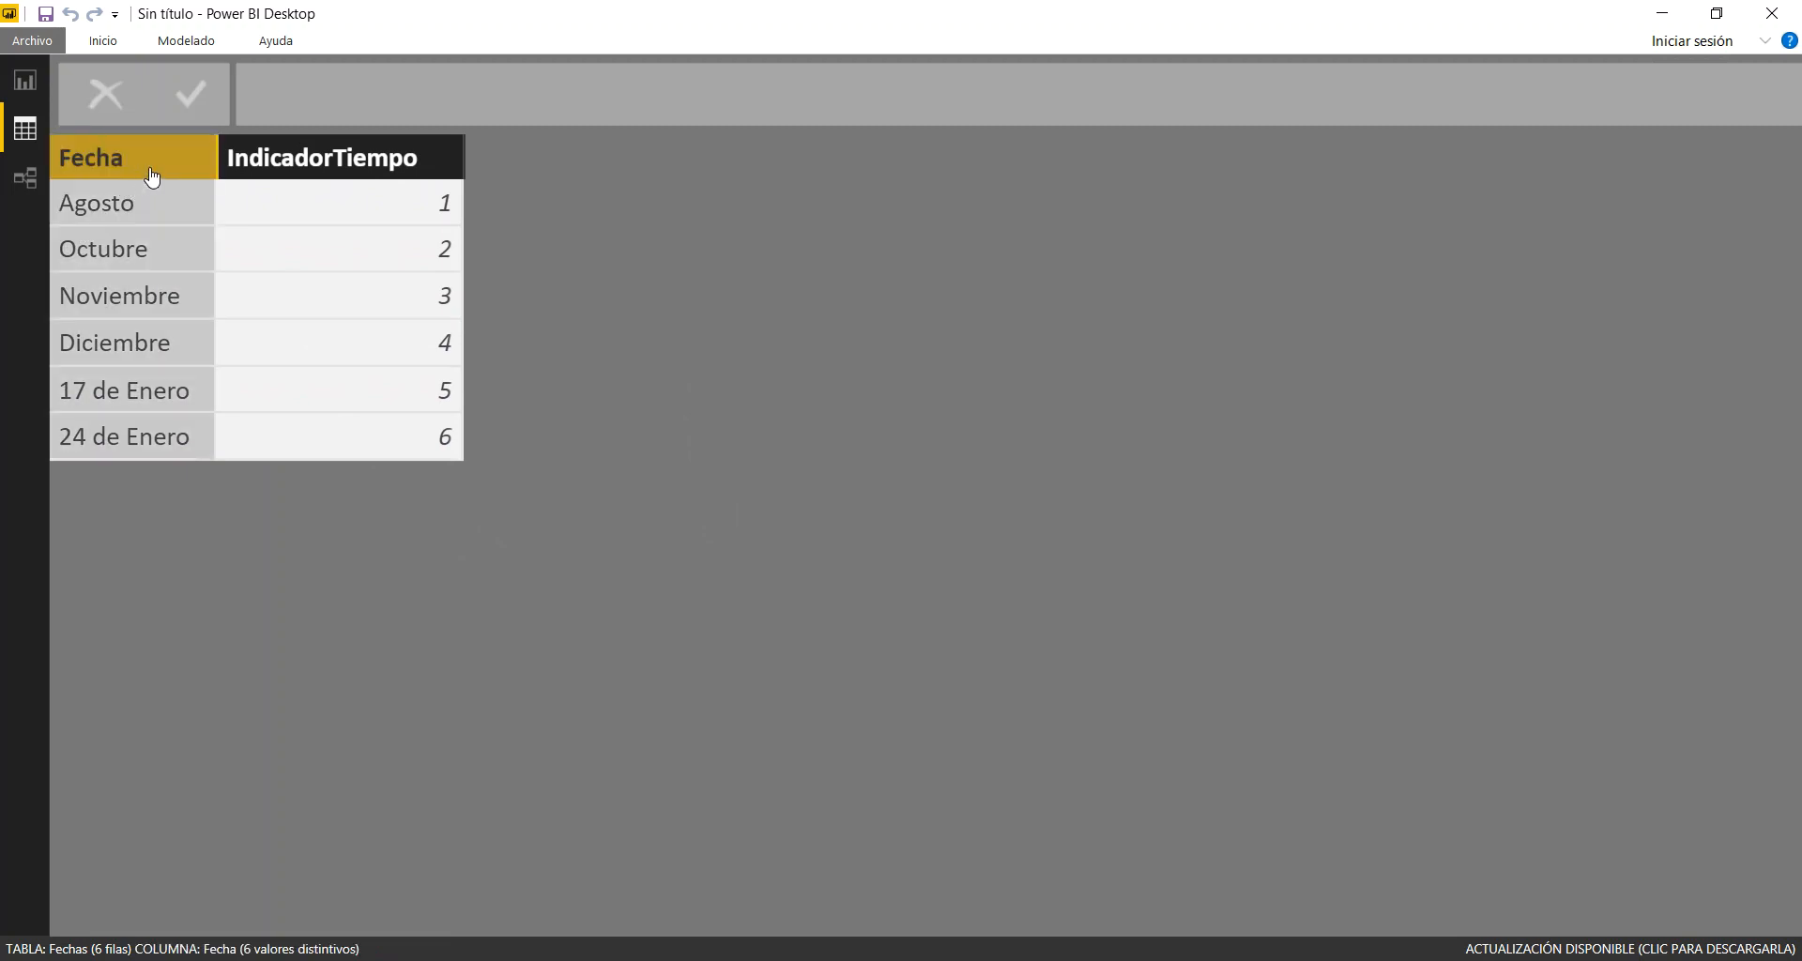
left_click(306, 164)
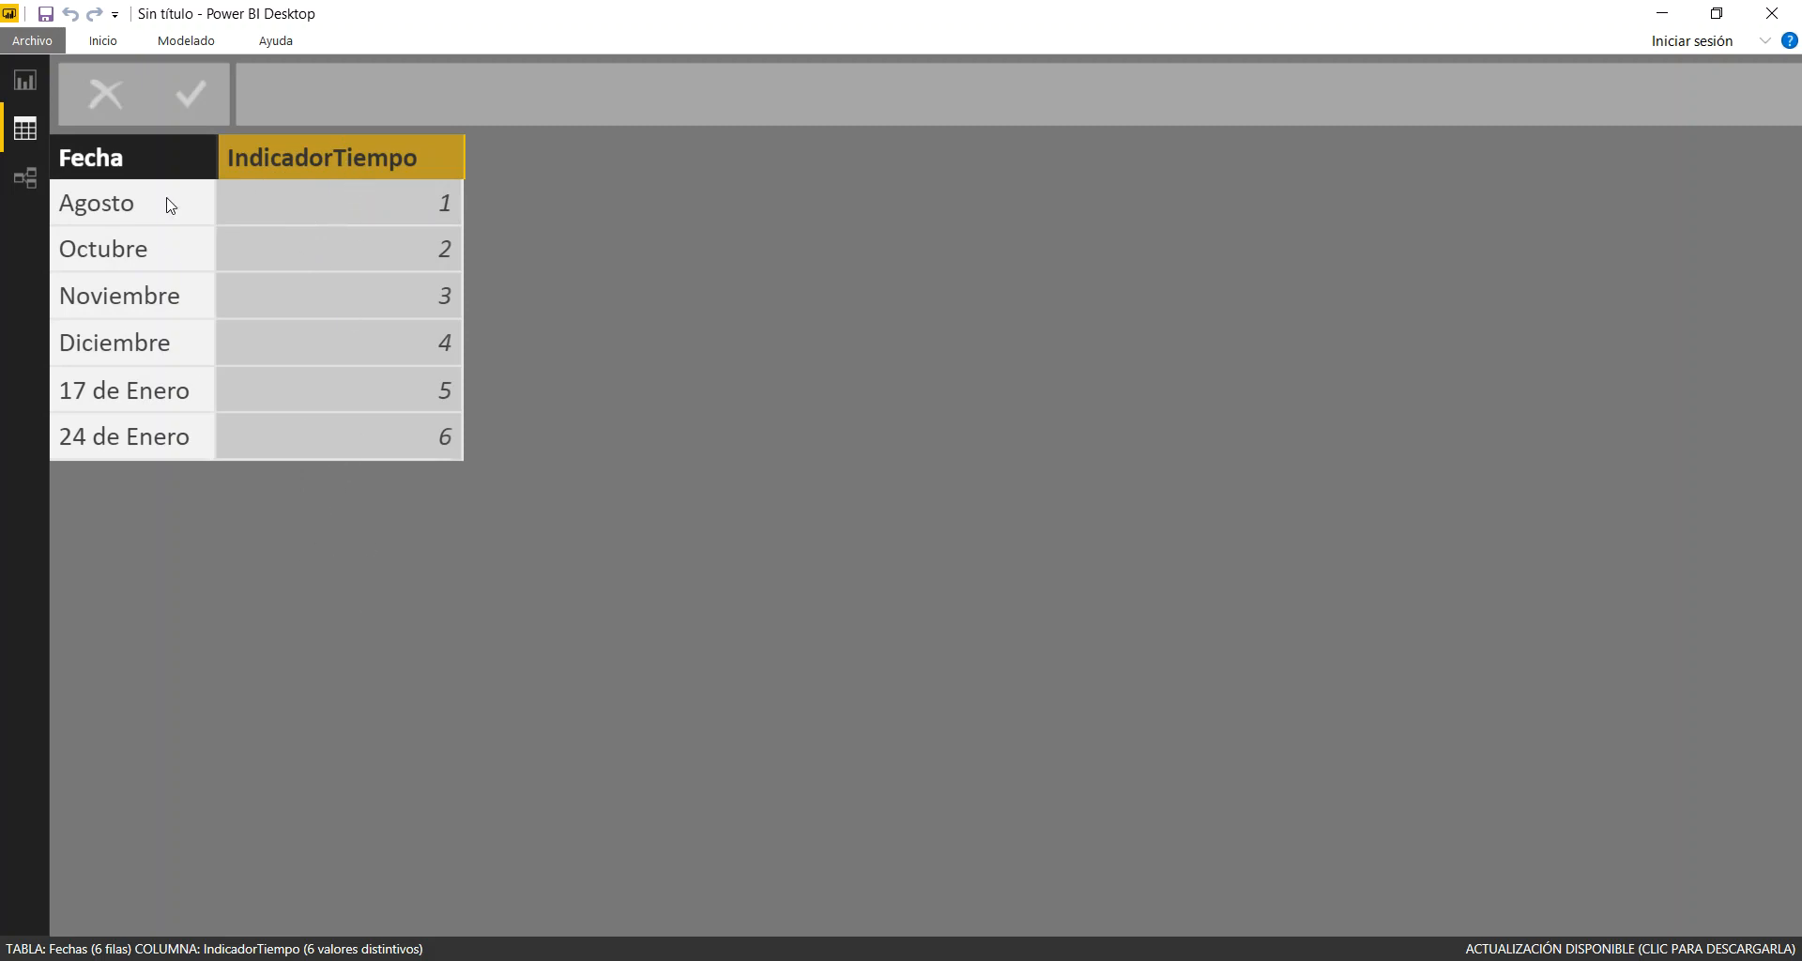
left_click(112, 165)
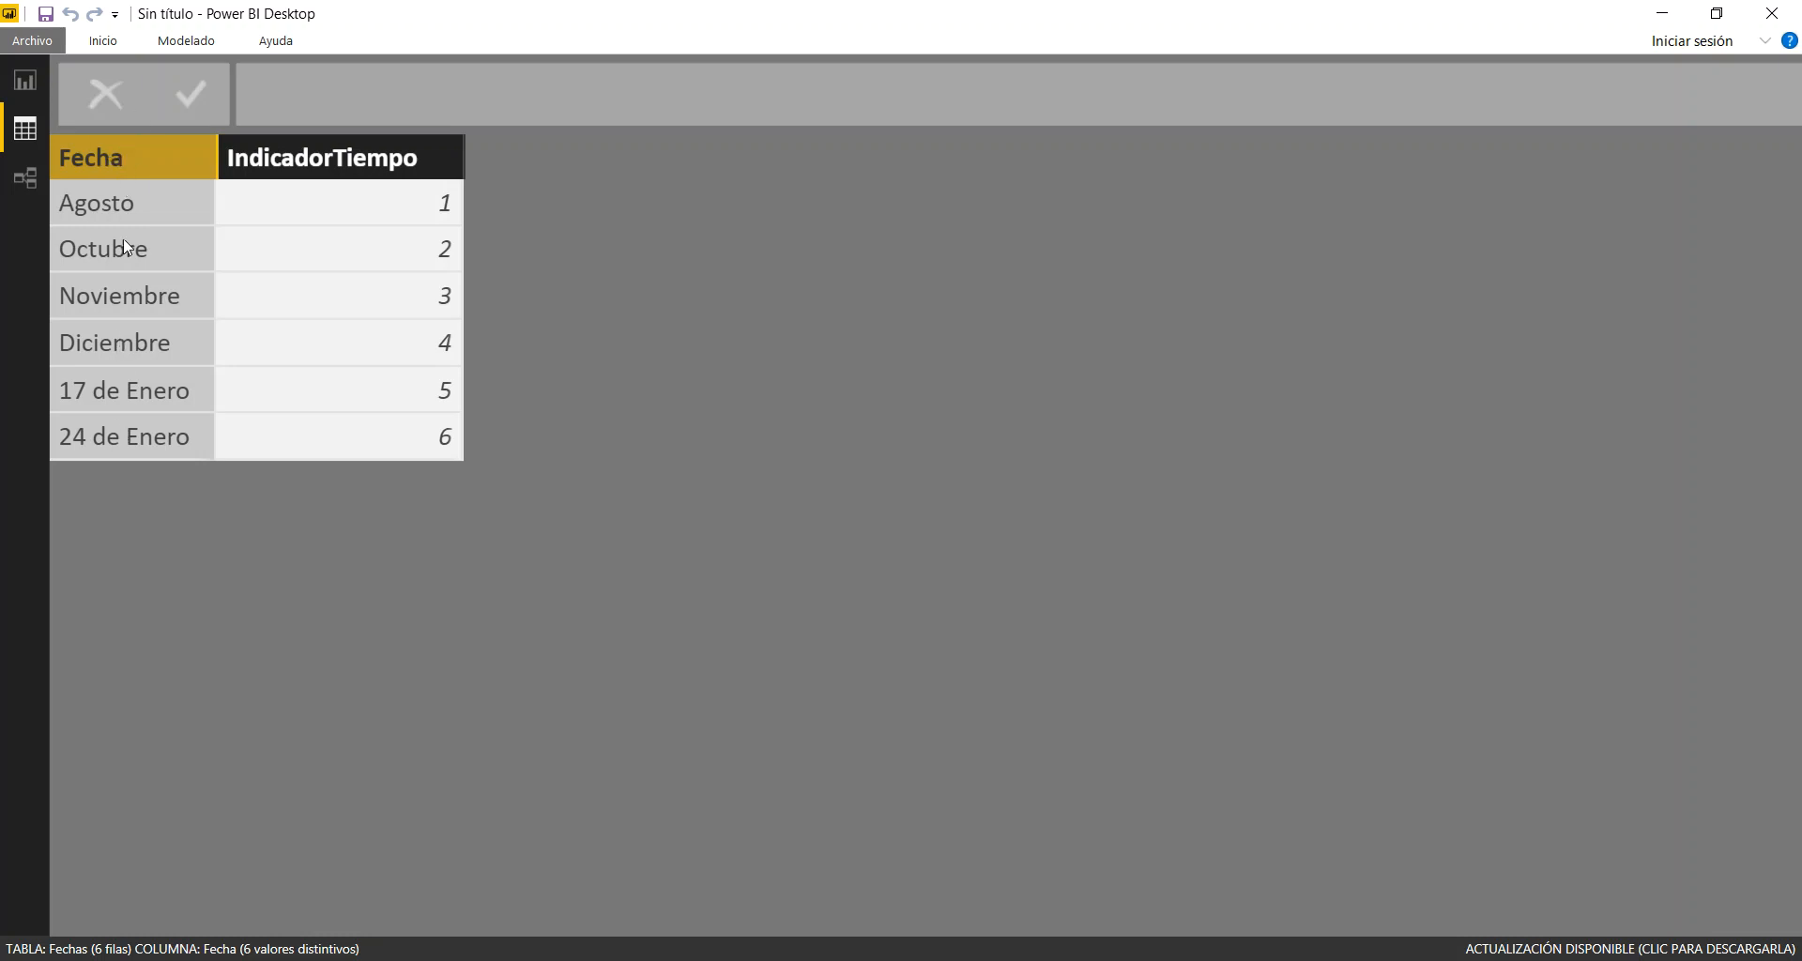
left_click(182, 41)
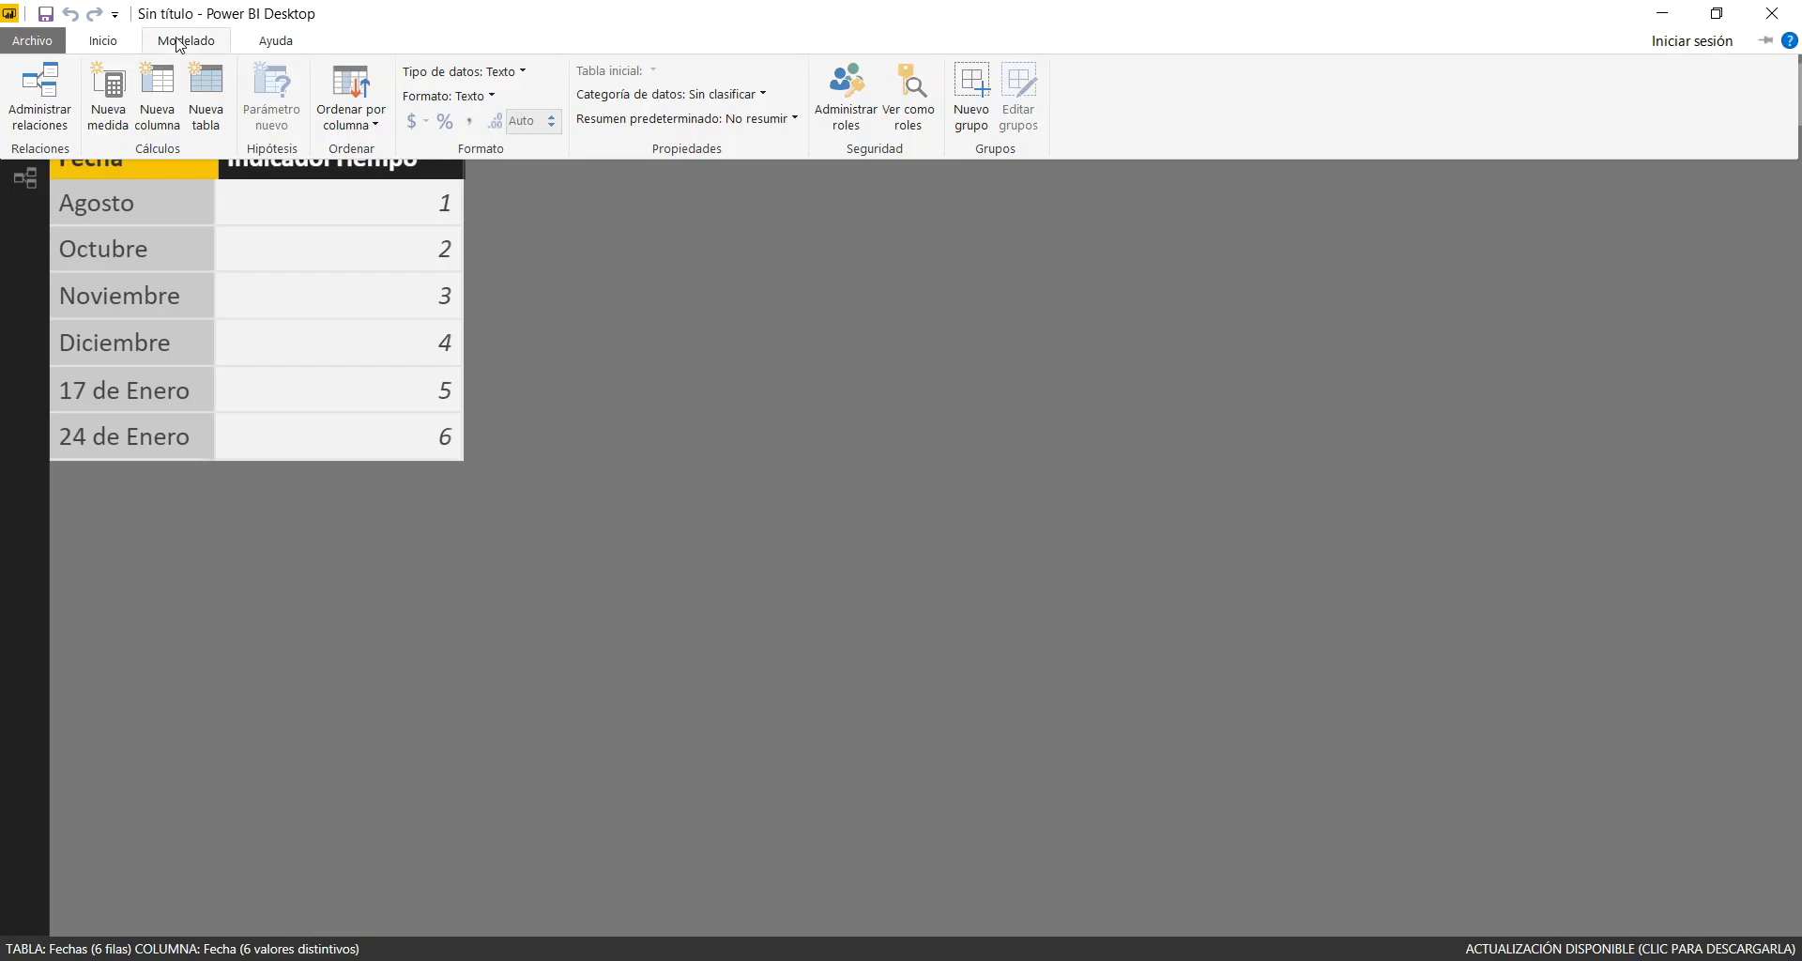
left_click(362, 128)
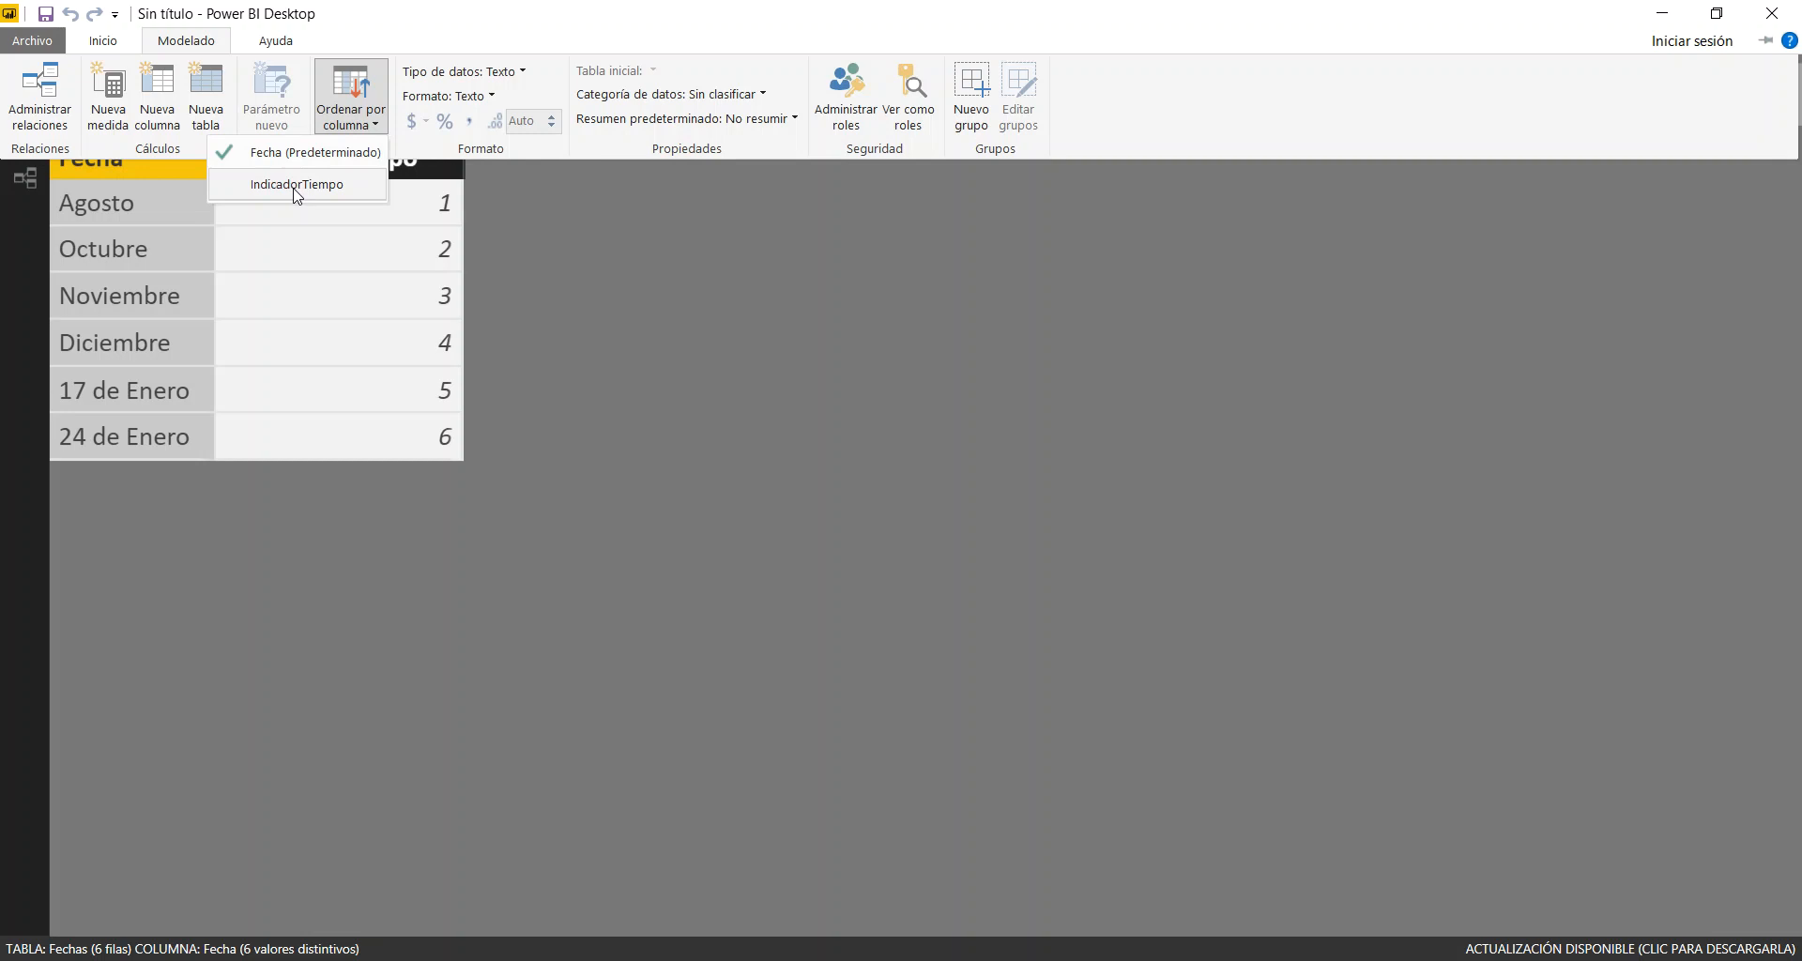
left_click(296, 192)
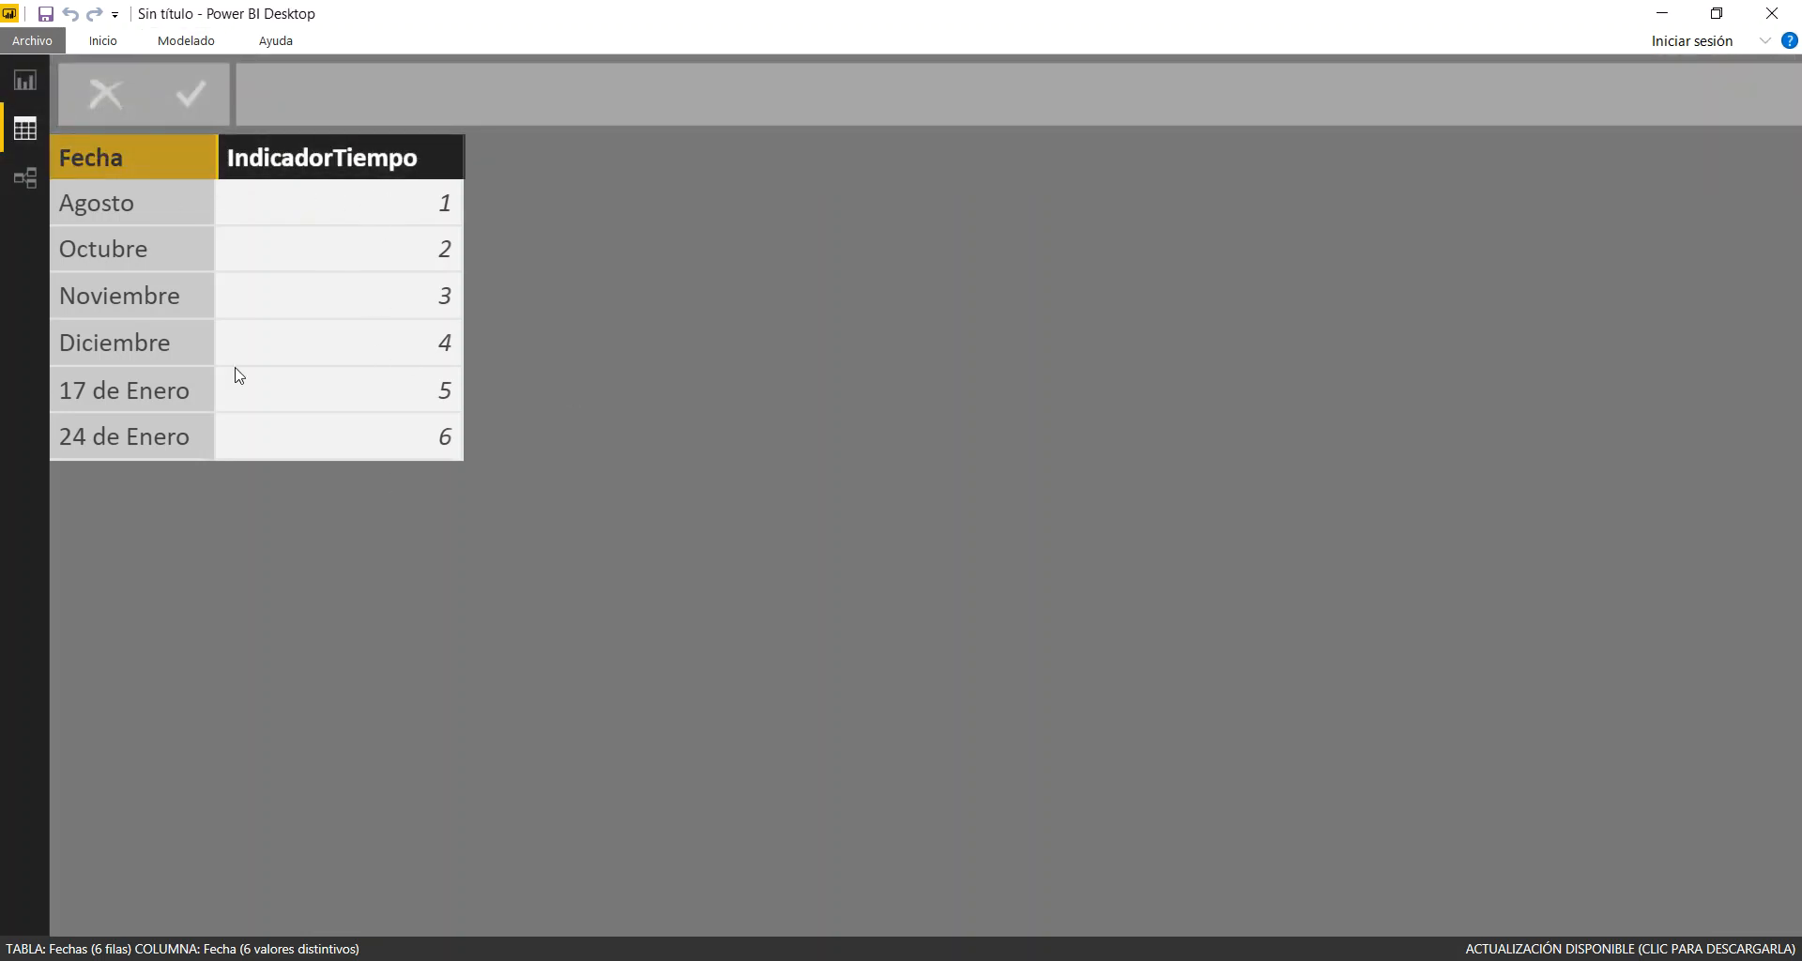
Play the report scatter chart's animation and examine the yellow candidate's trail at Noviembre and Diciembre
left_click(28, 86)
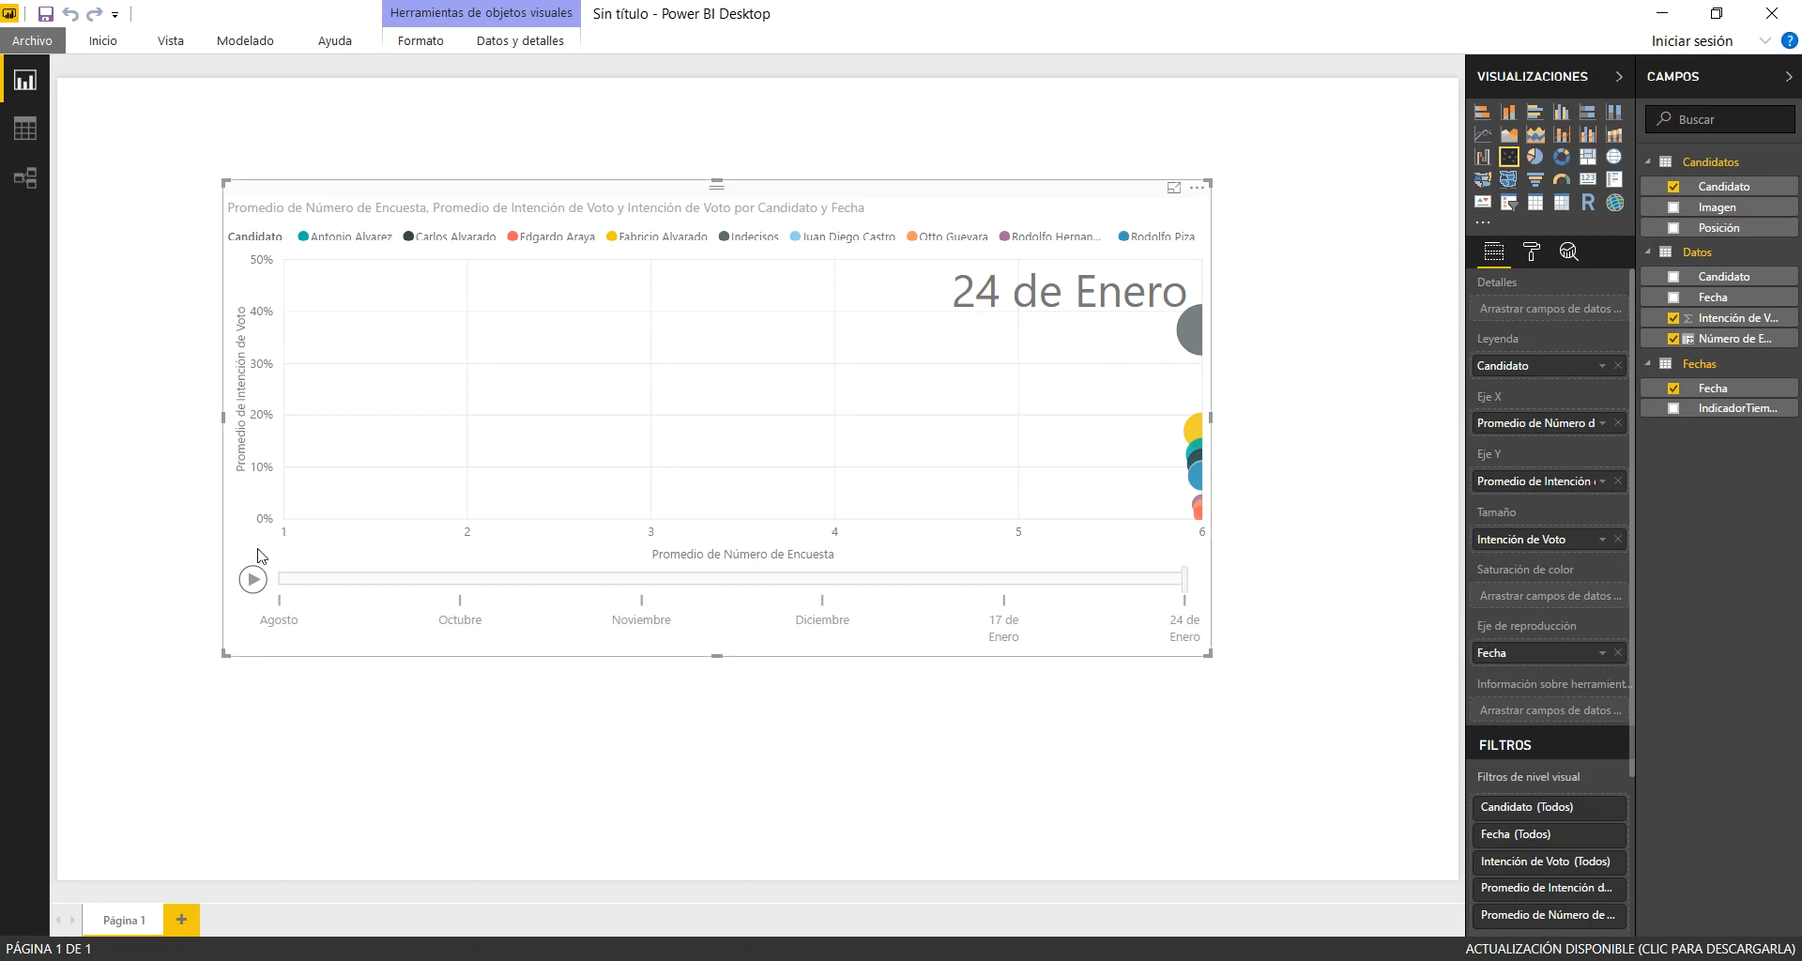
left_click(252, 579)
left_click(1195, 430)
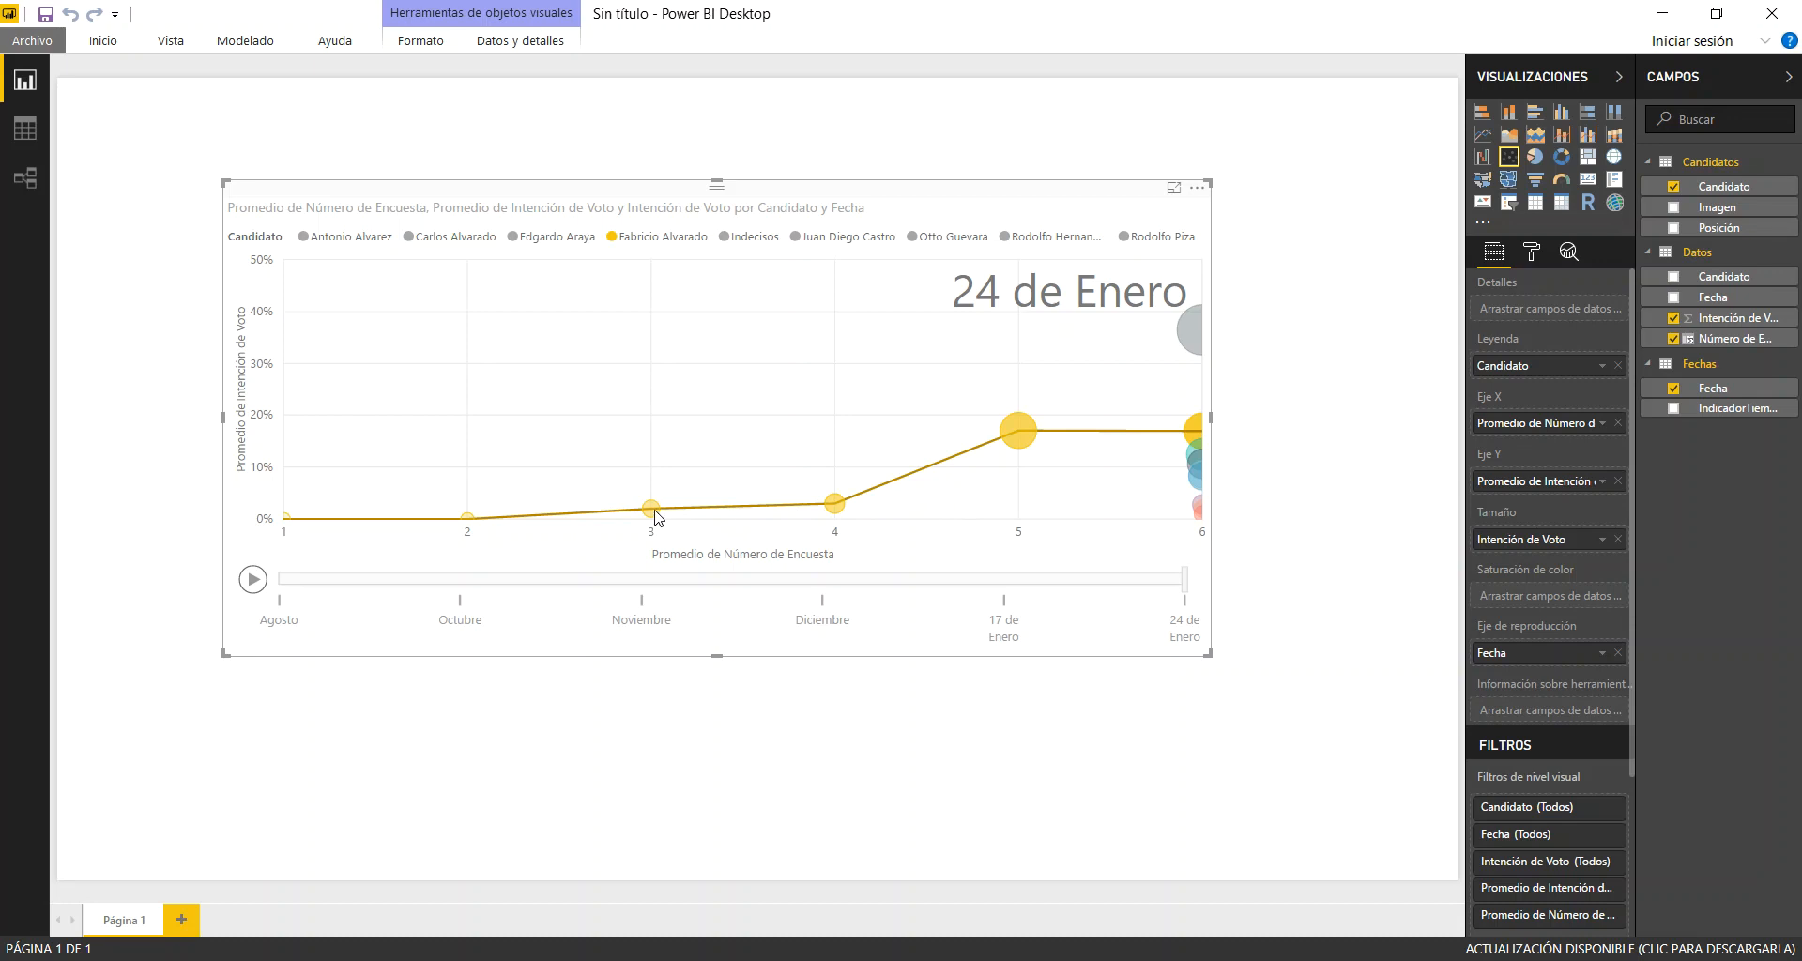
mouse_move(656, 516)
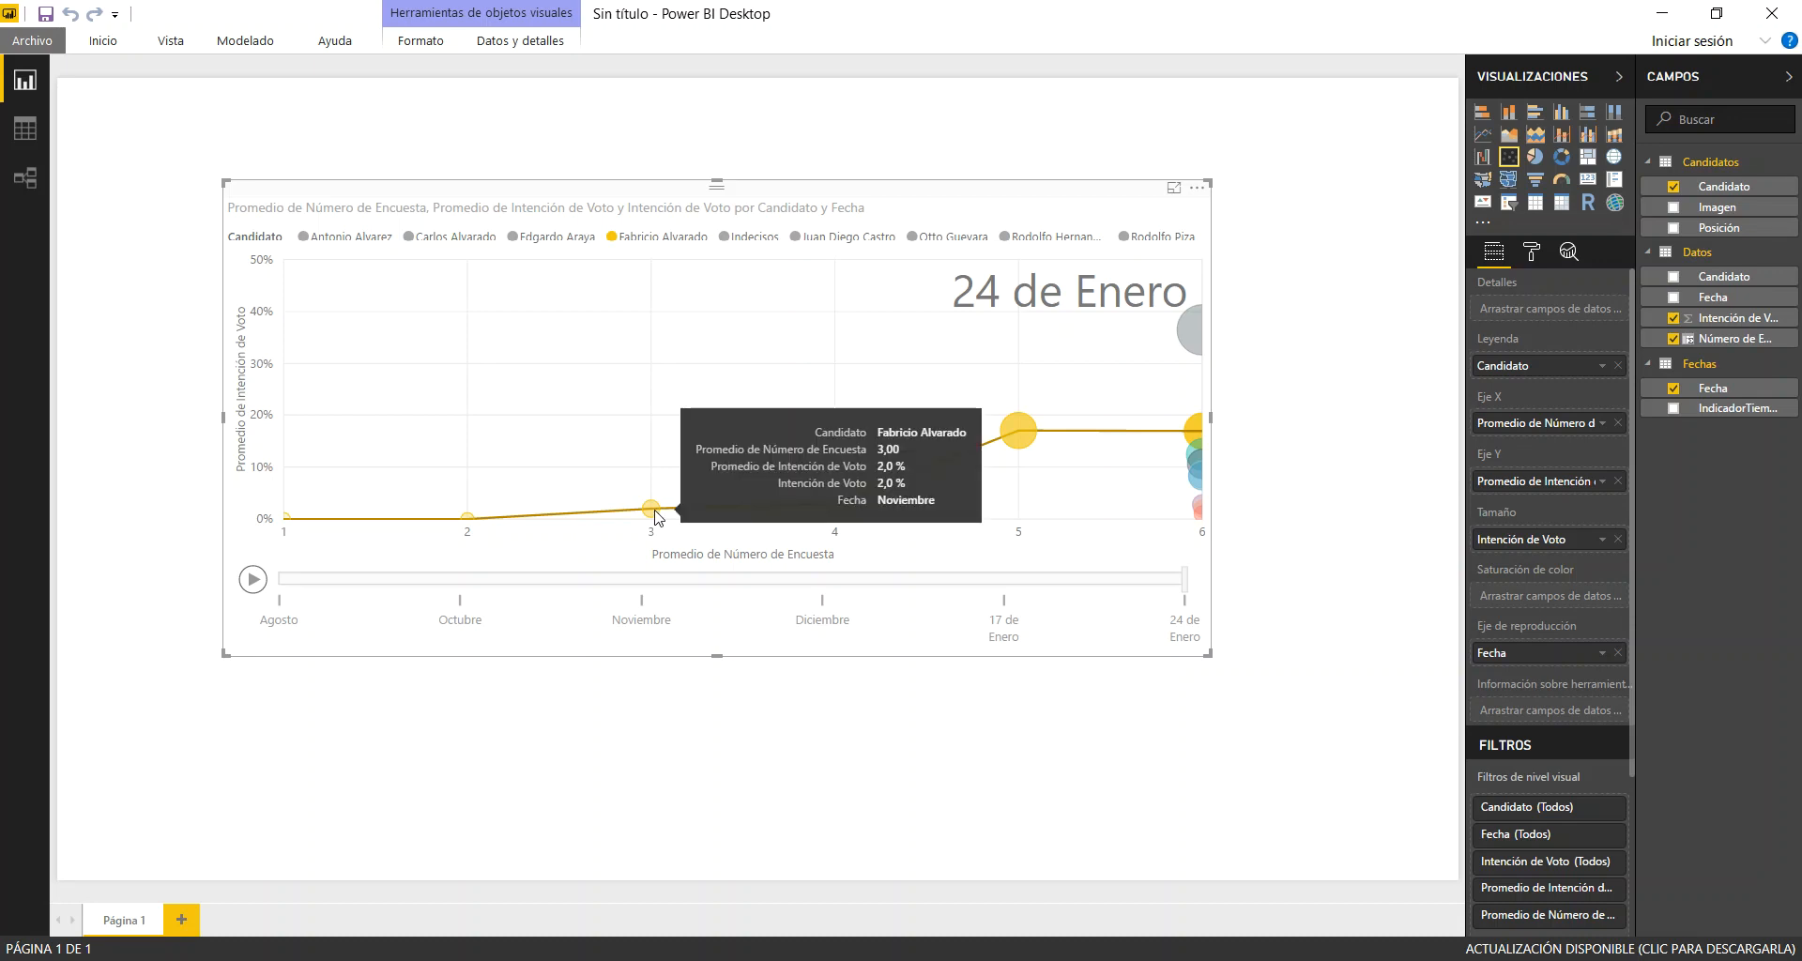
mouse_move(838, 509)
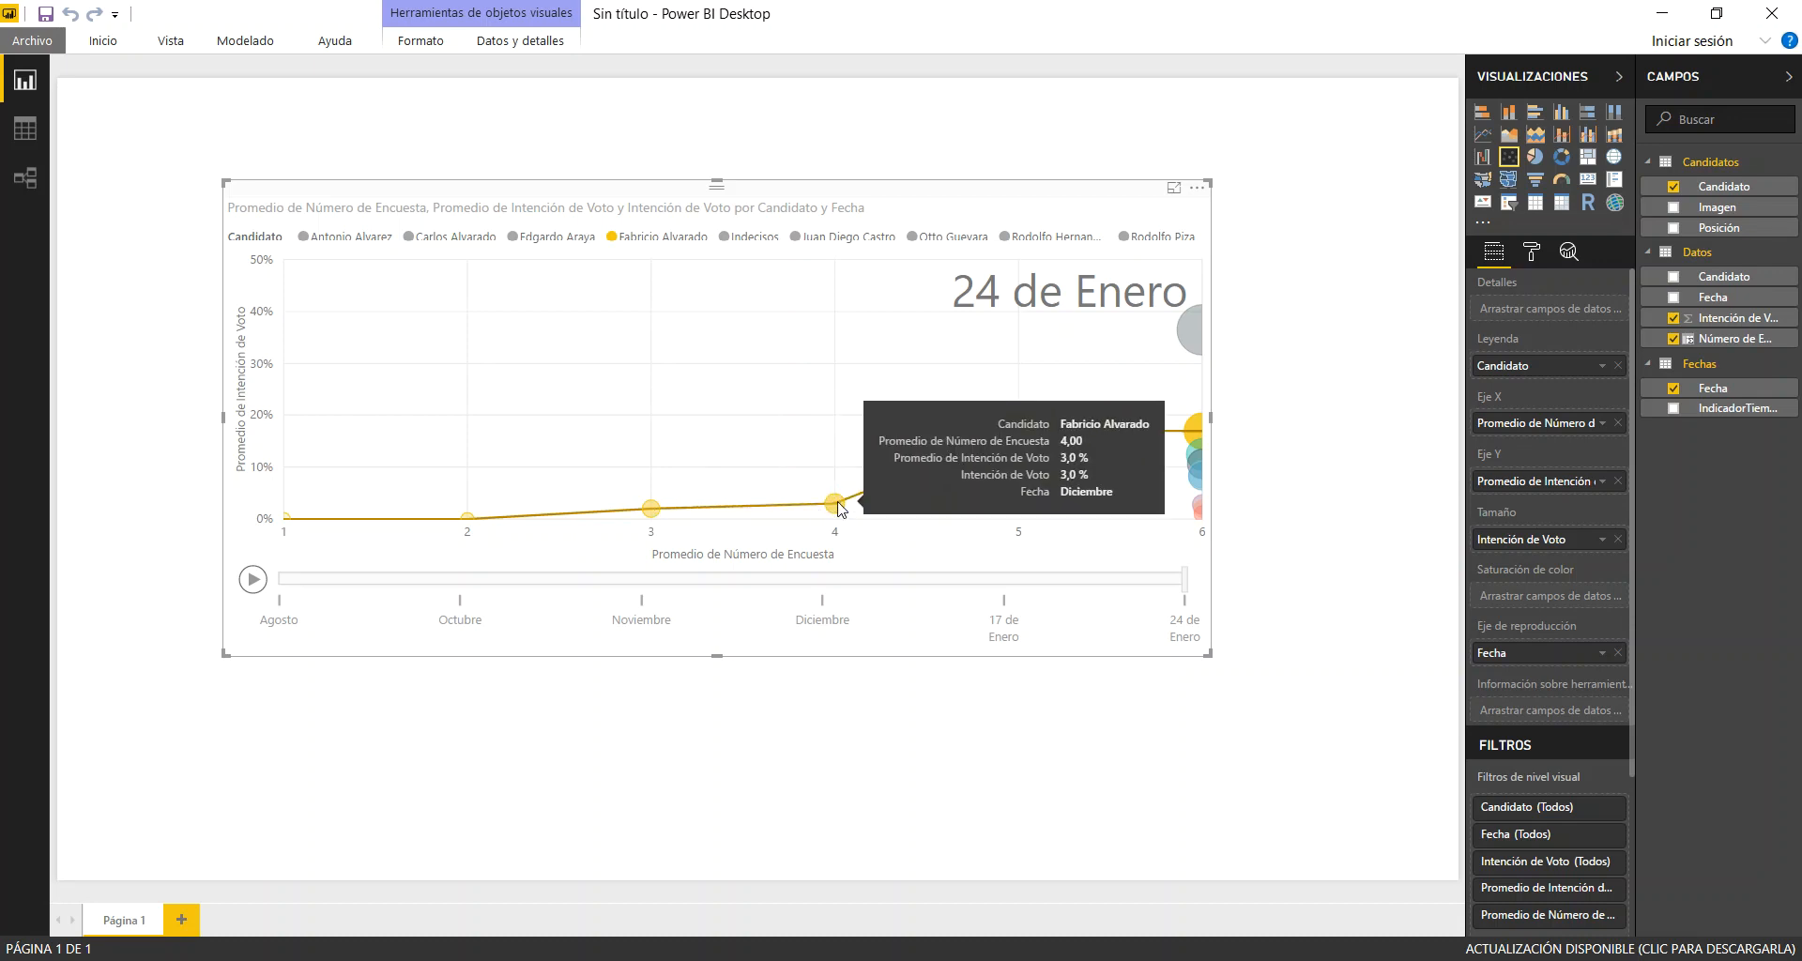
Compare the teal and yellow candidates' trails by replaying the animation from Noviembre, and clear the highlighting
left_click(648, 585)
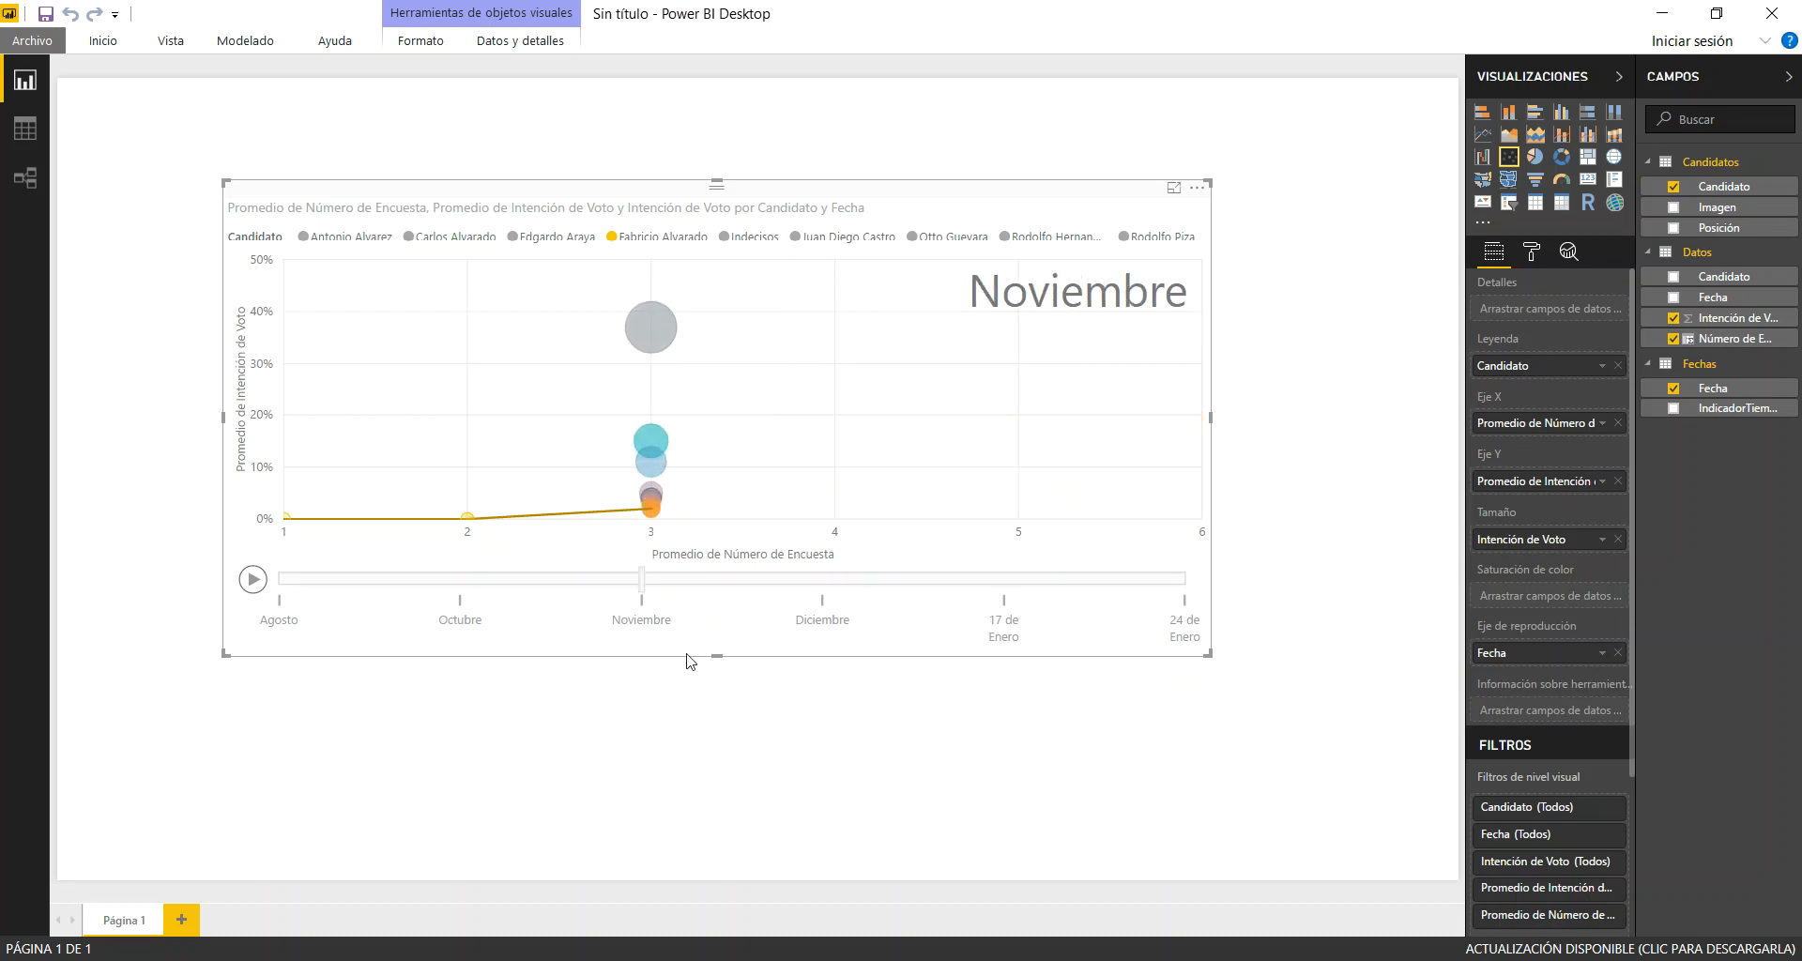
left_click(655, 445, "ctrl")
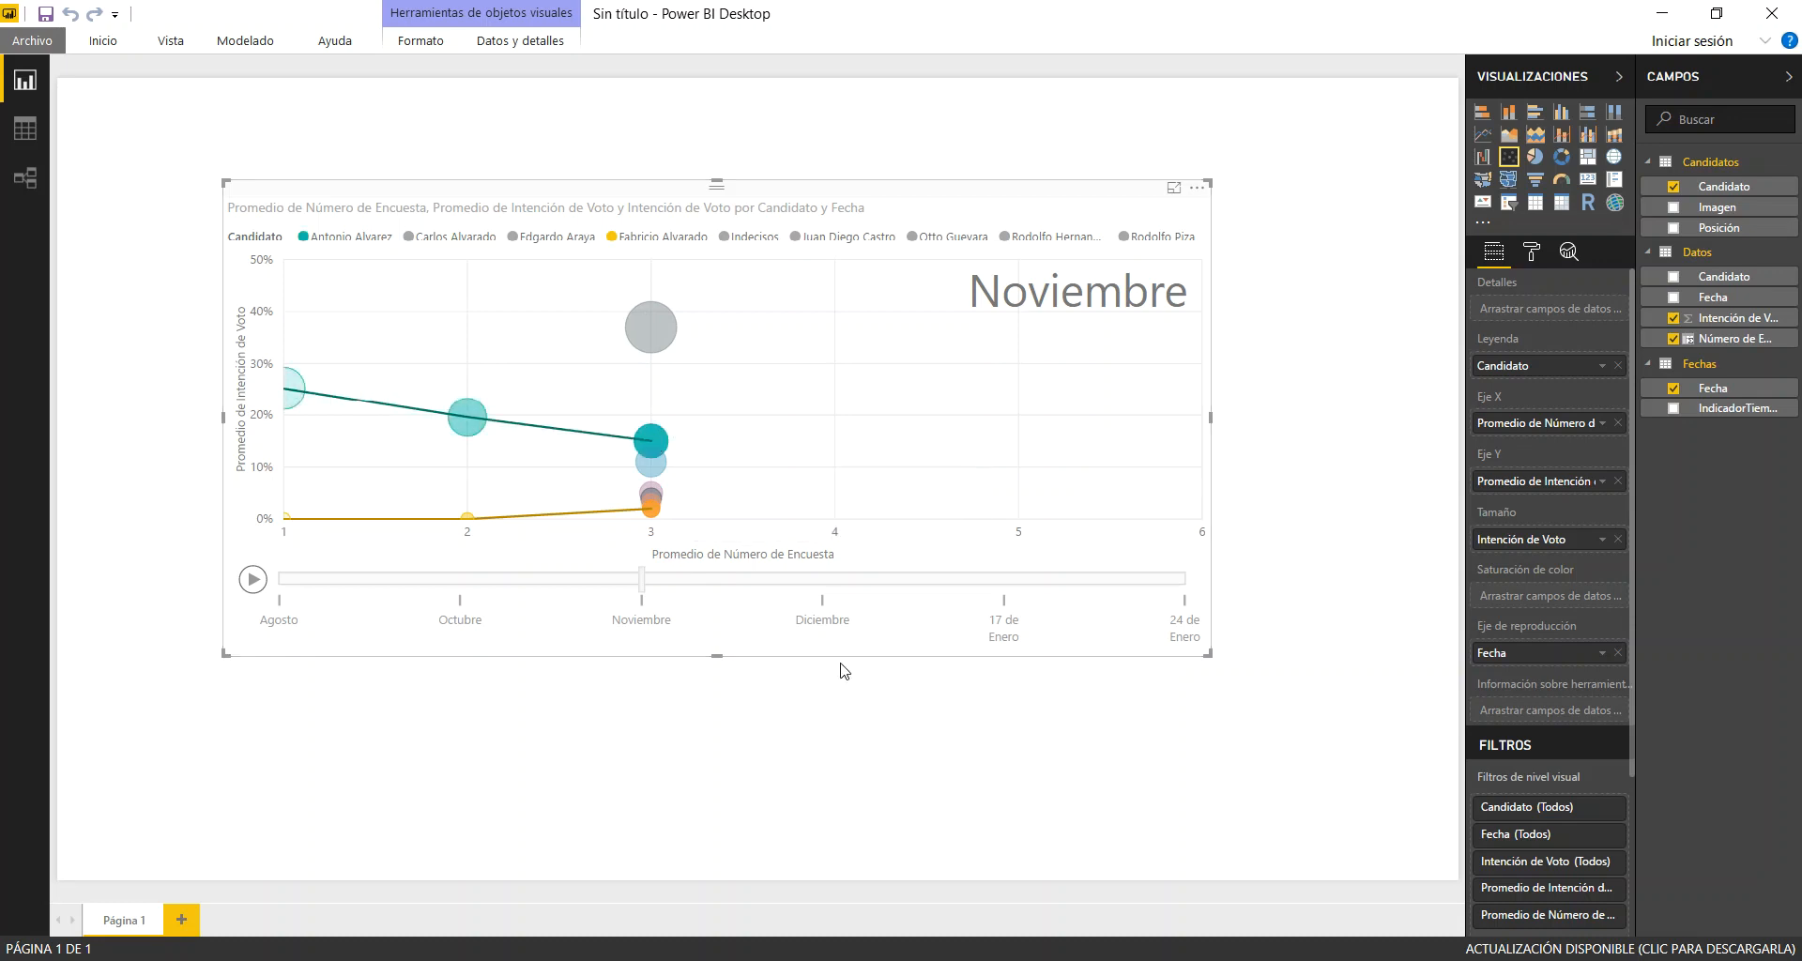
mouse_move(656, 445)
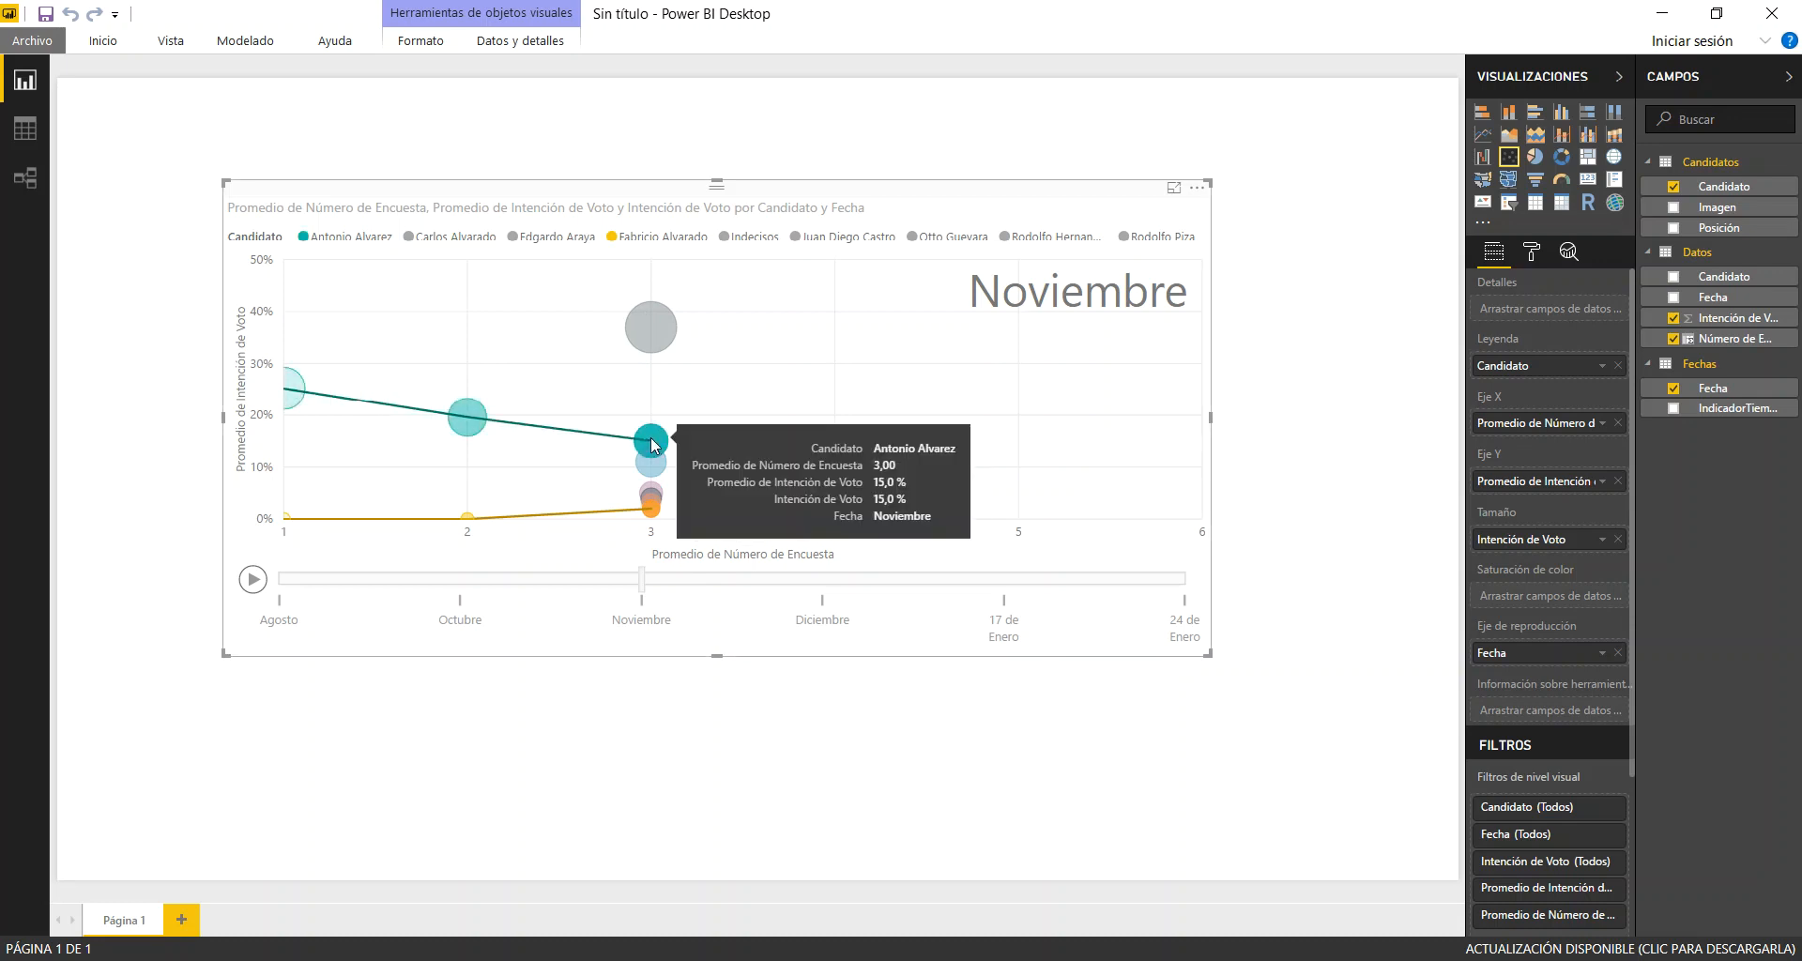
left_click(253, 580)
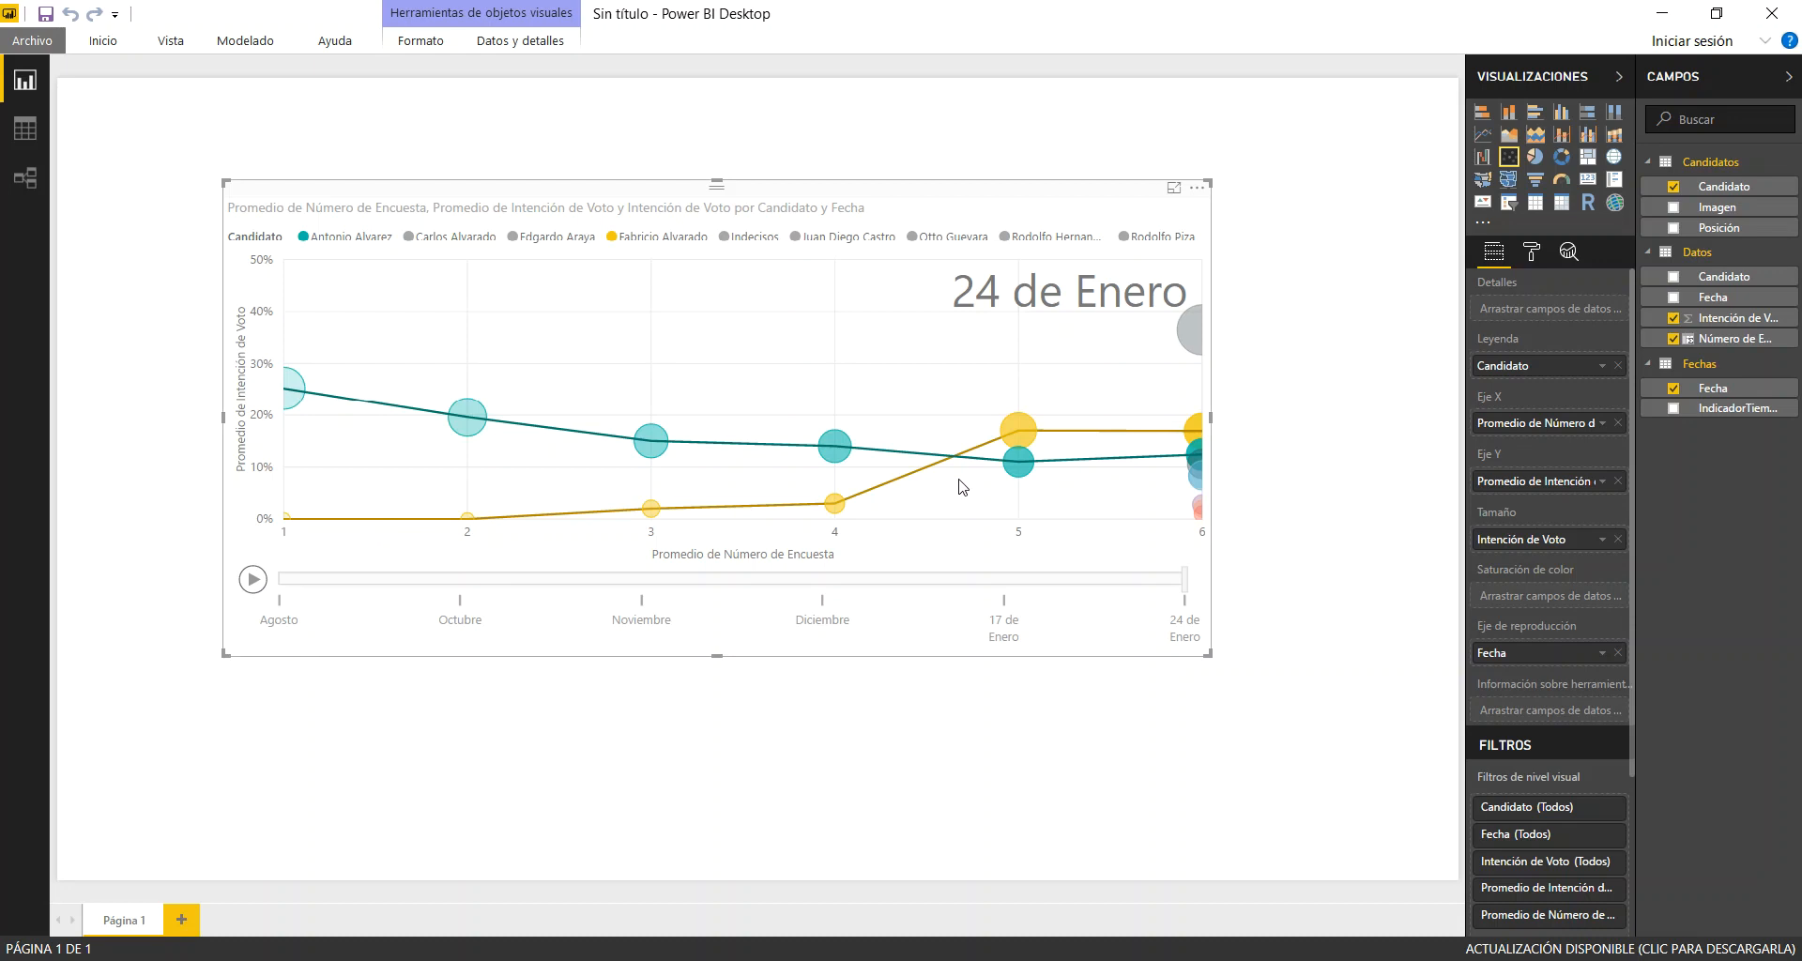
left_click(1199, 430)
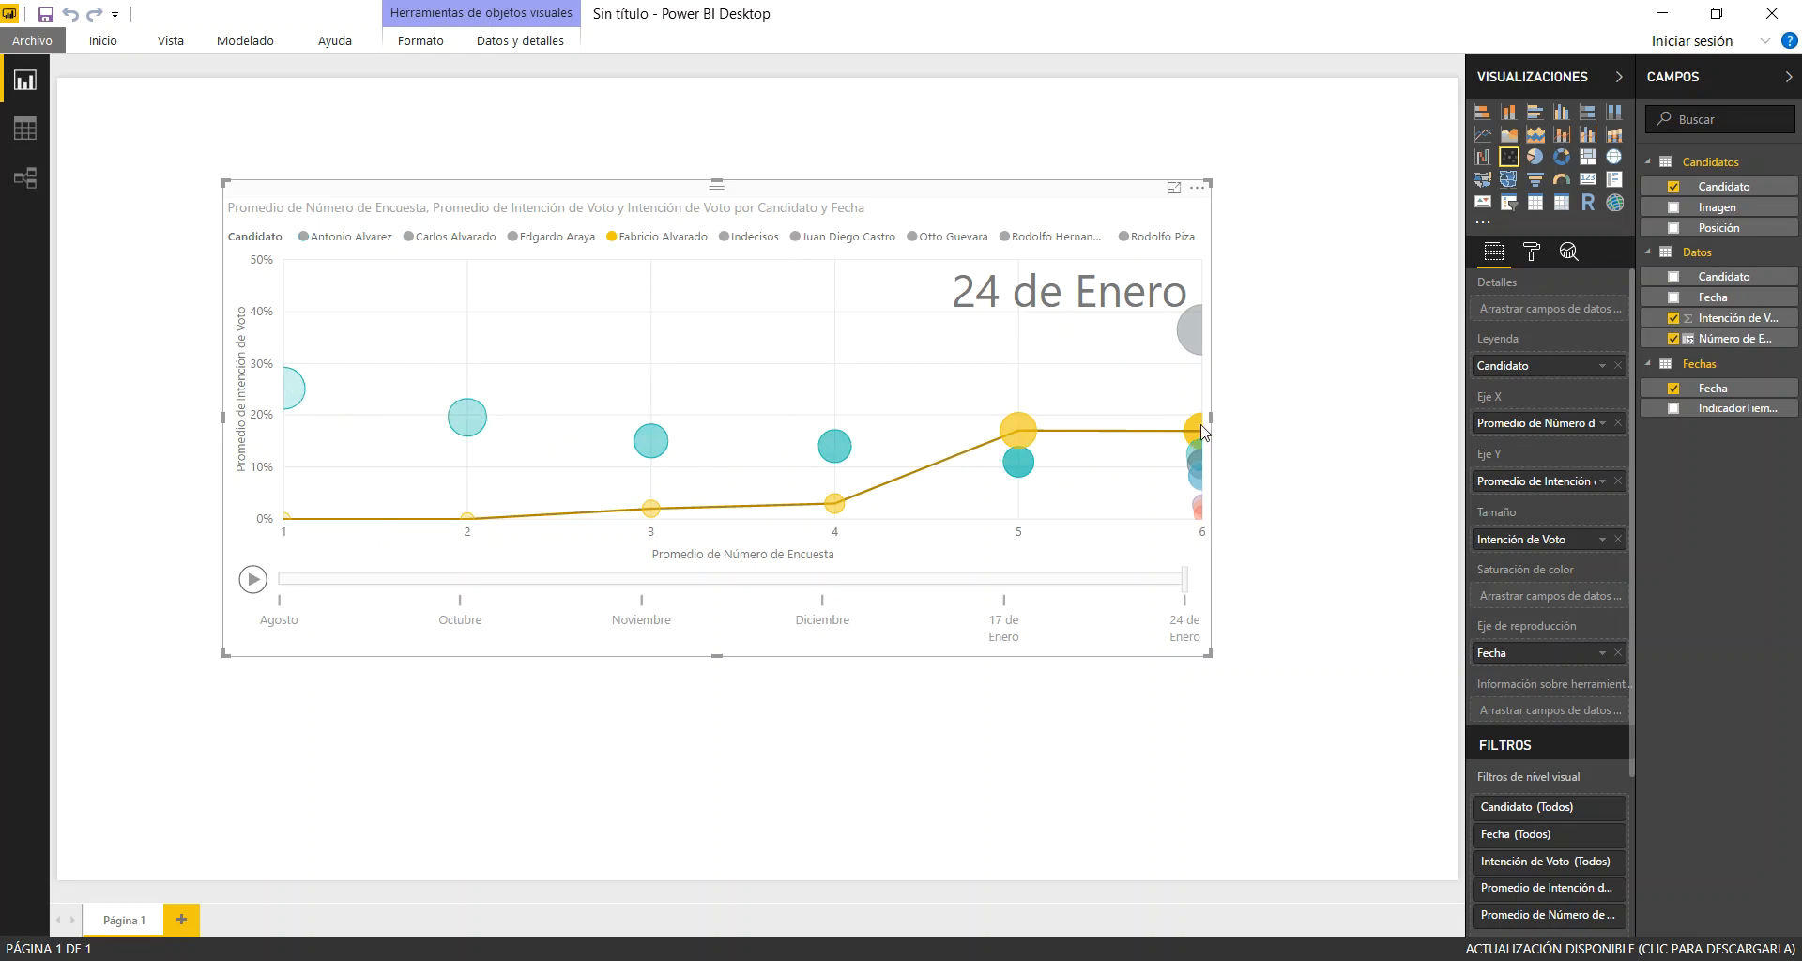
left_click(1198, 430)
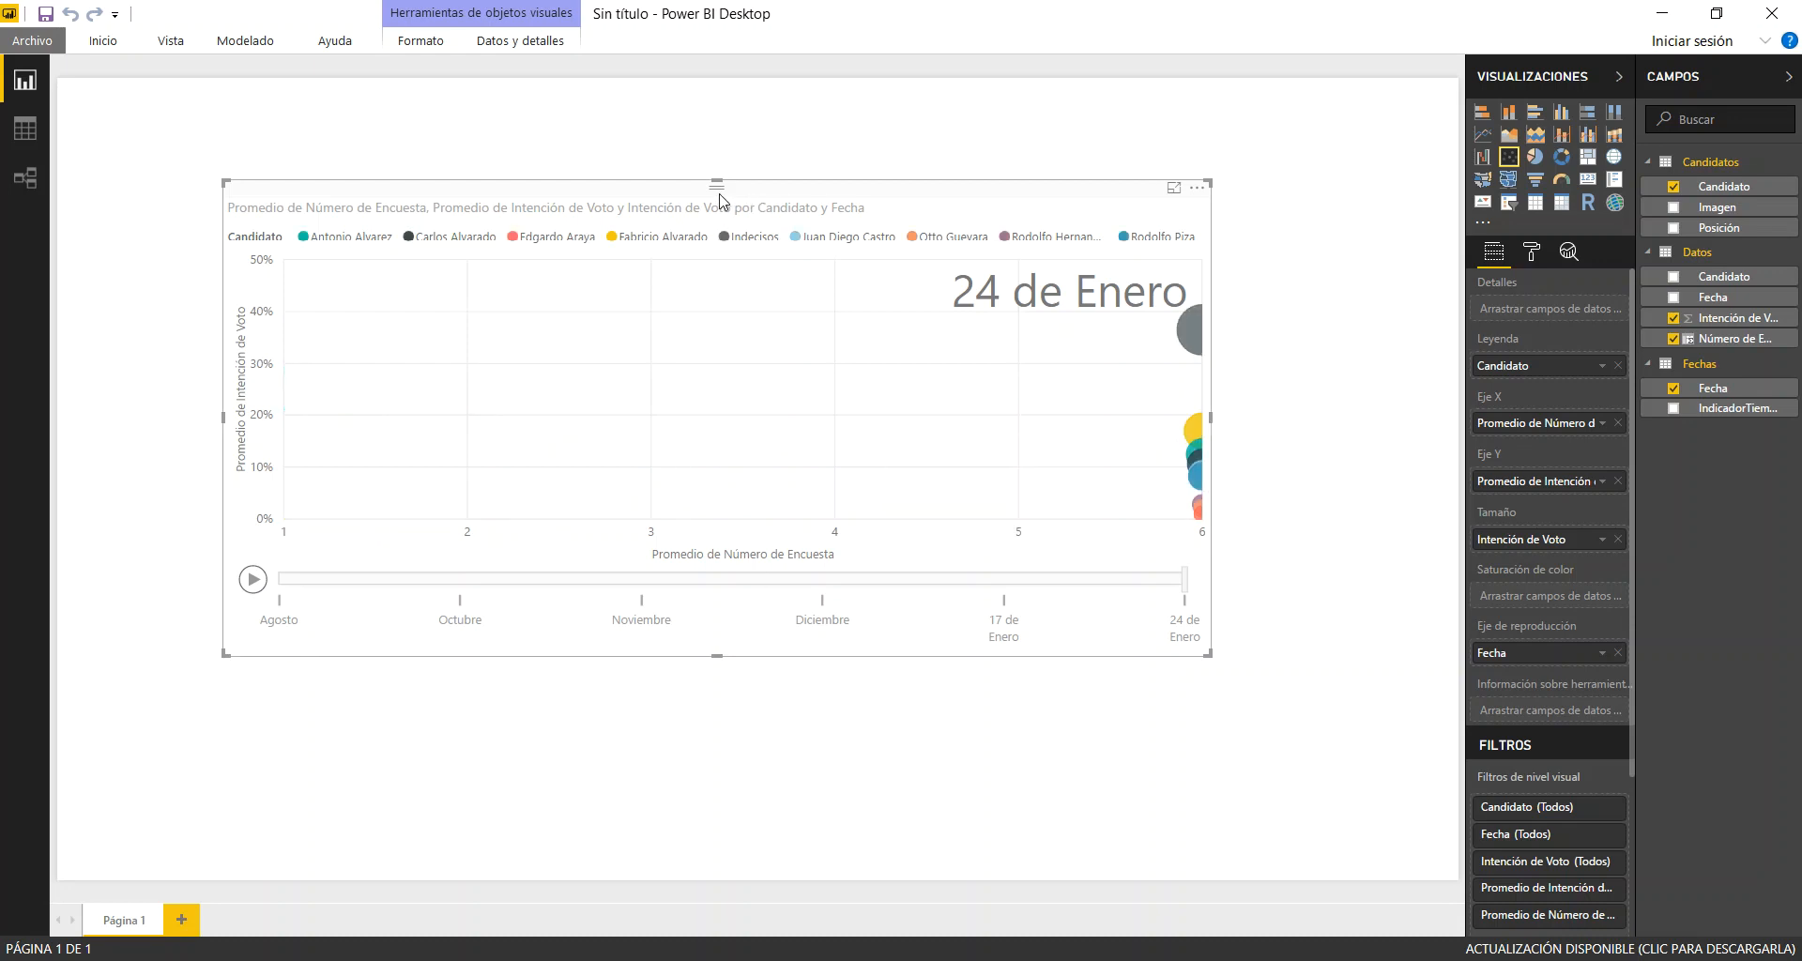
Move the scatter chart to the page's lower-right corner and narrow it to leave free space beside it
left_click_drag(774, 185, 1016, 398)
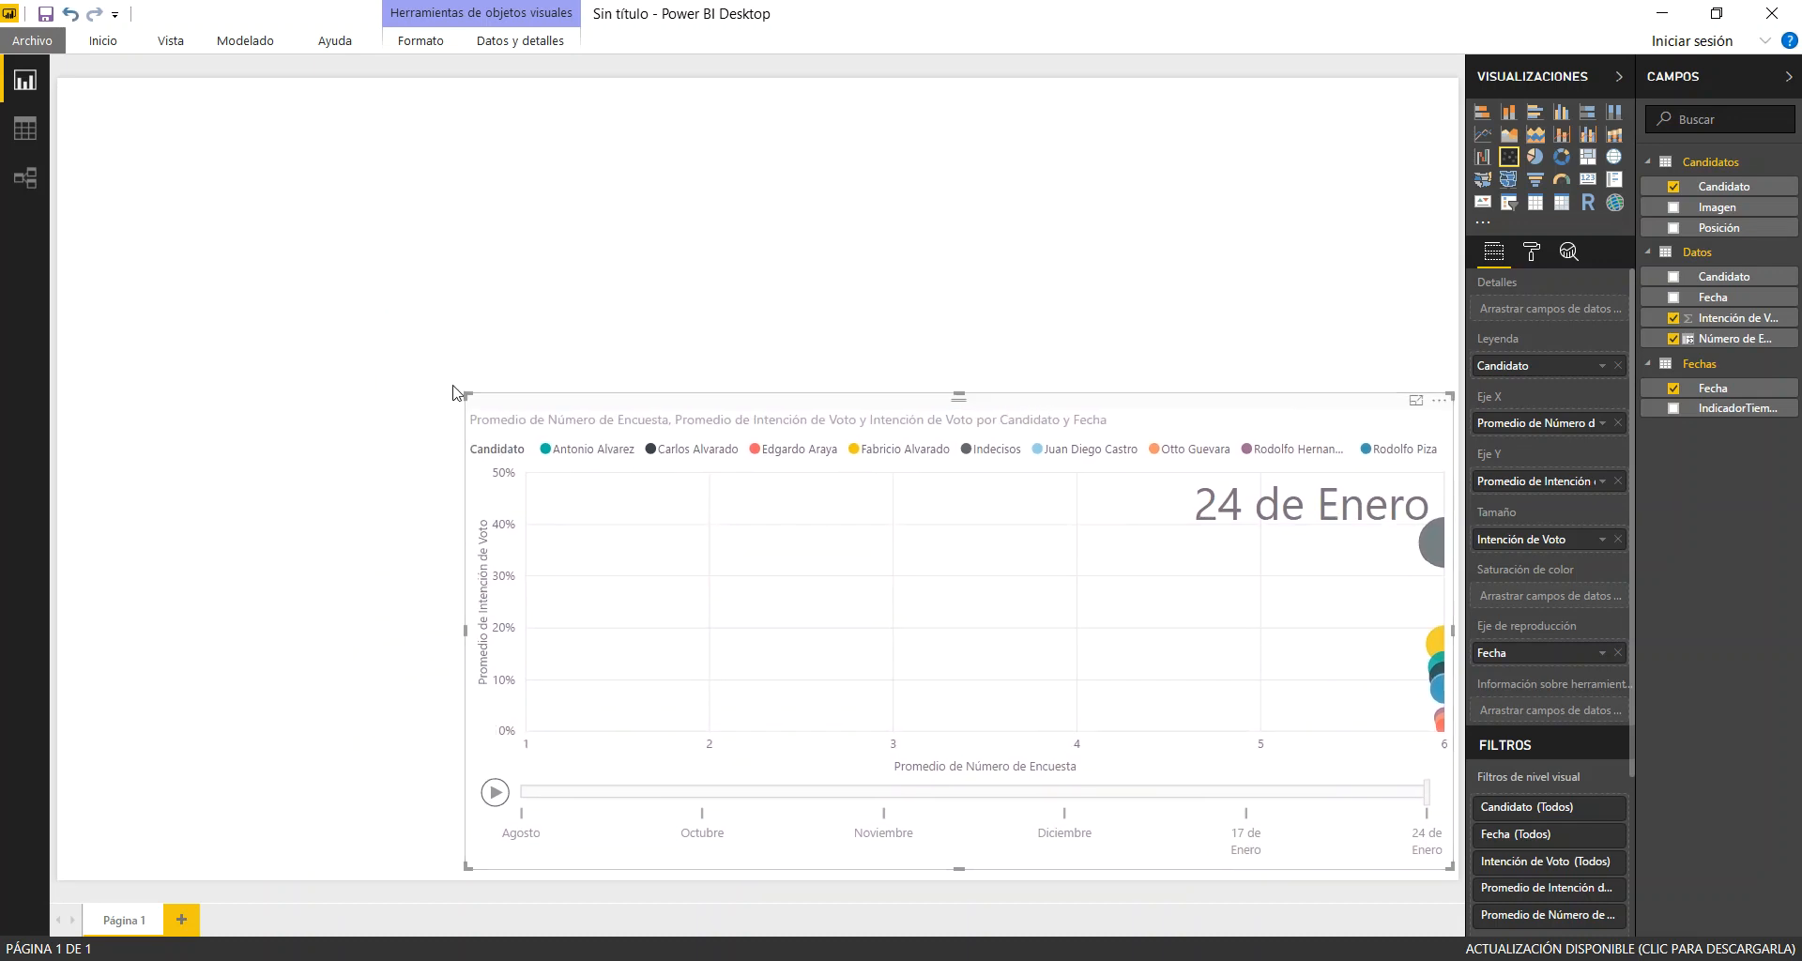
left_click_drag(467, 395, 612, 421)
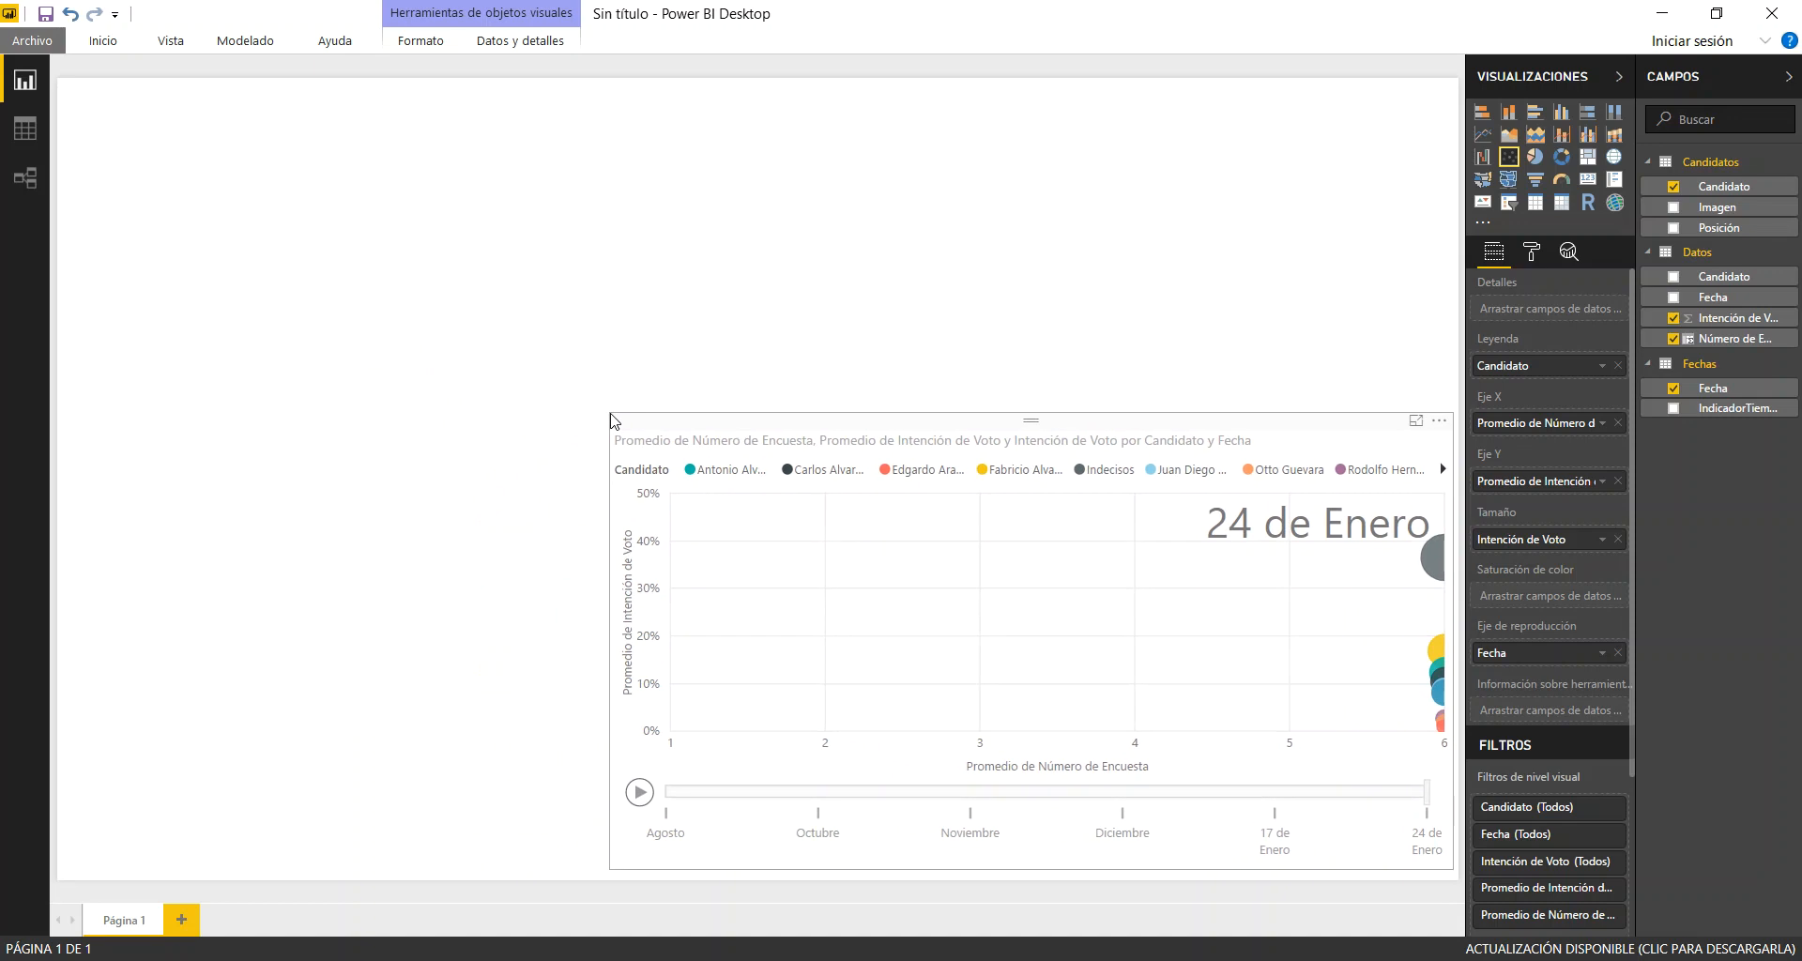
Insert an empty ribbon chart on the page and enlarge it to fill the space beside the scatter chart
left_click(278, 615)
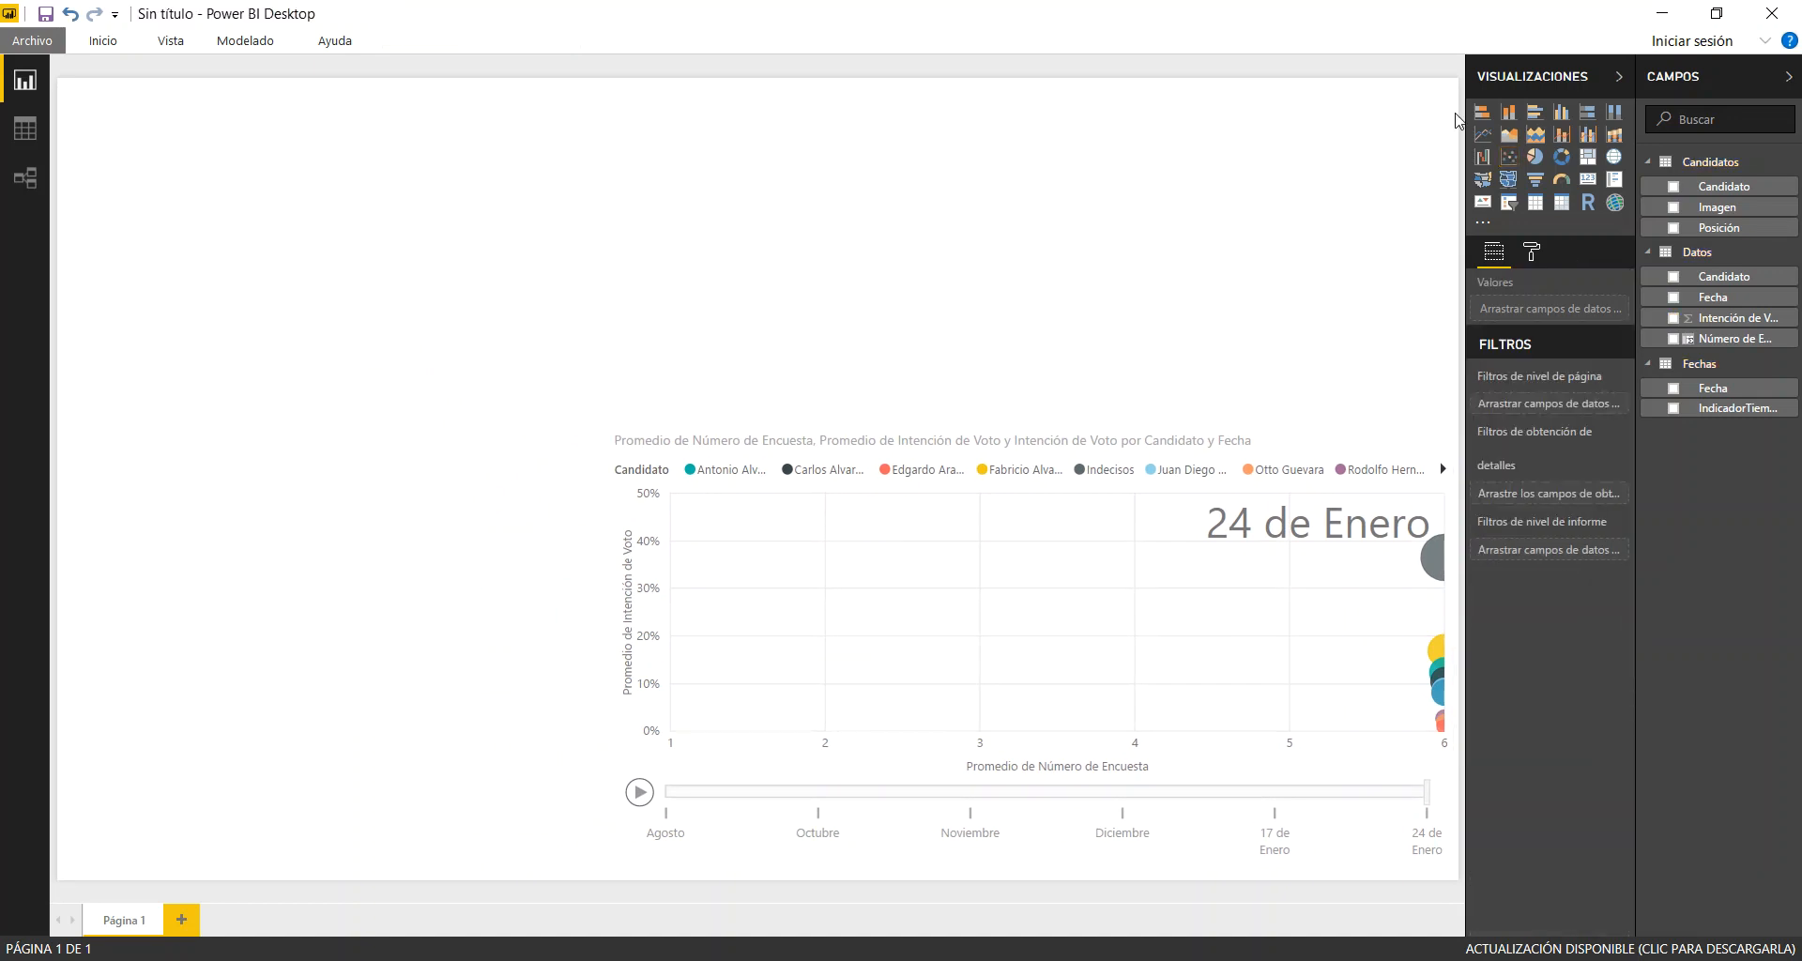
left_click(1615, 136)
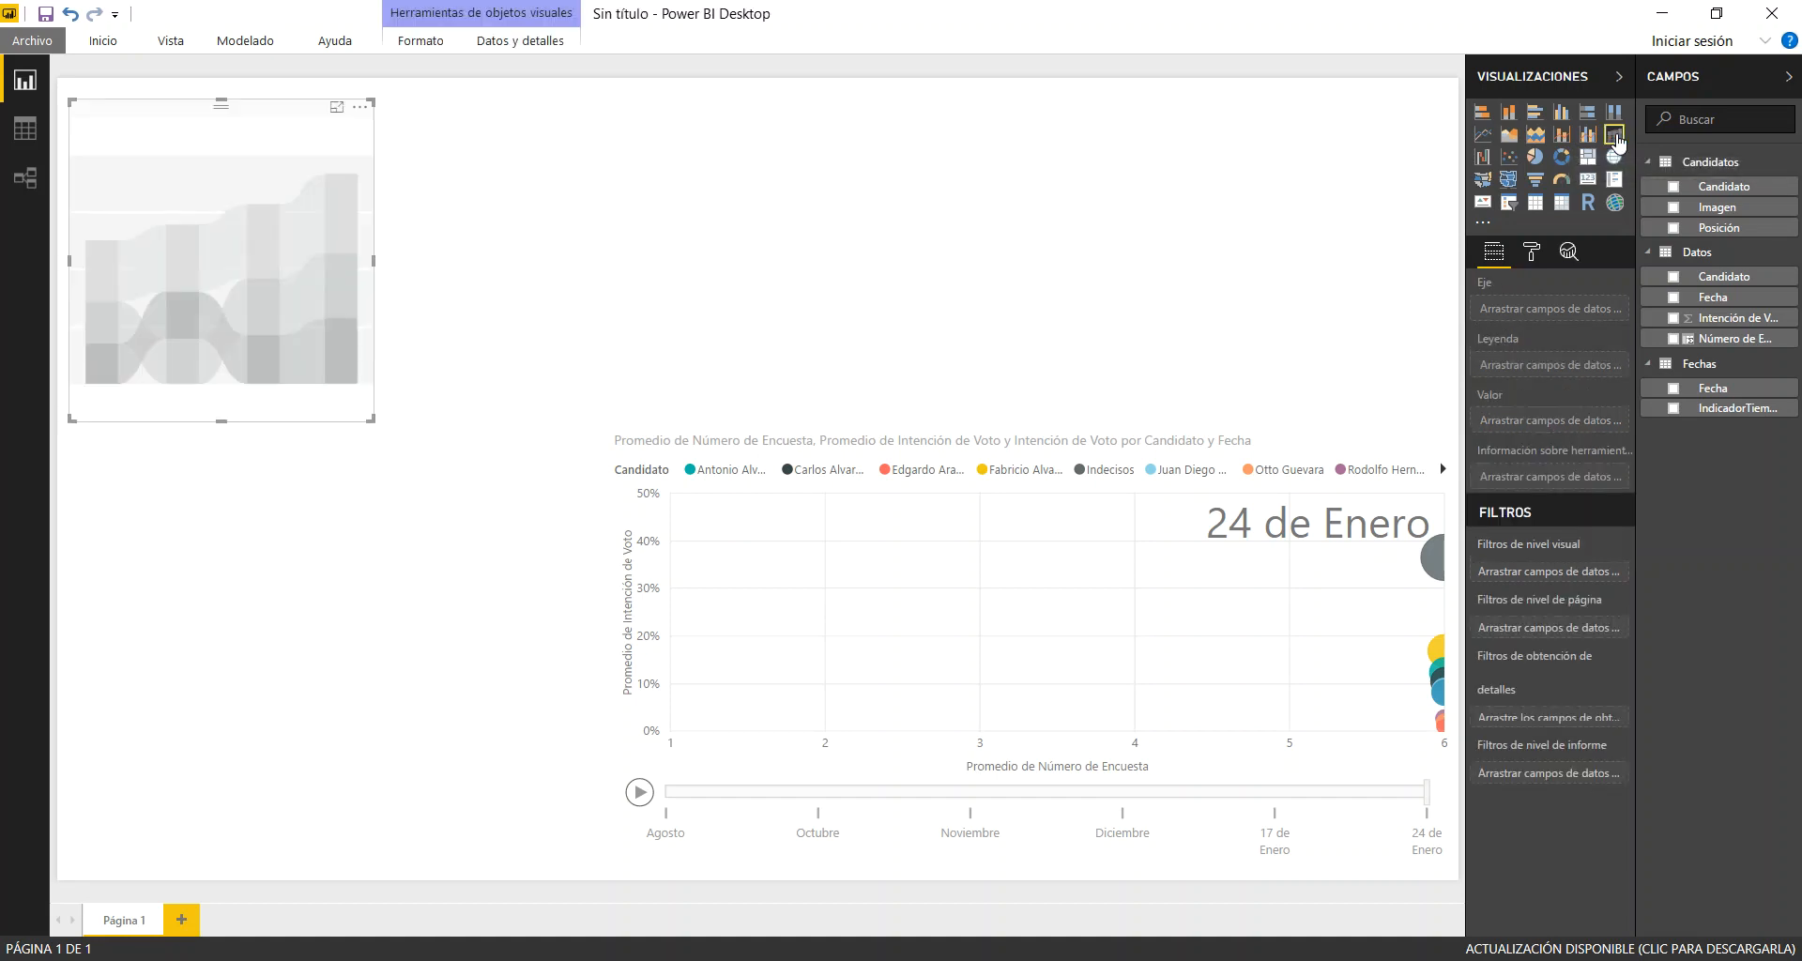
left_click_drag(247, 112, 245, 430)
left_click_drag(372, 741, 527, 859)
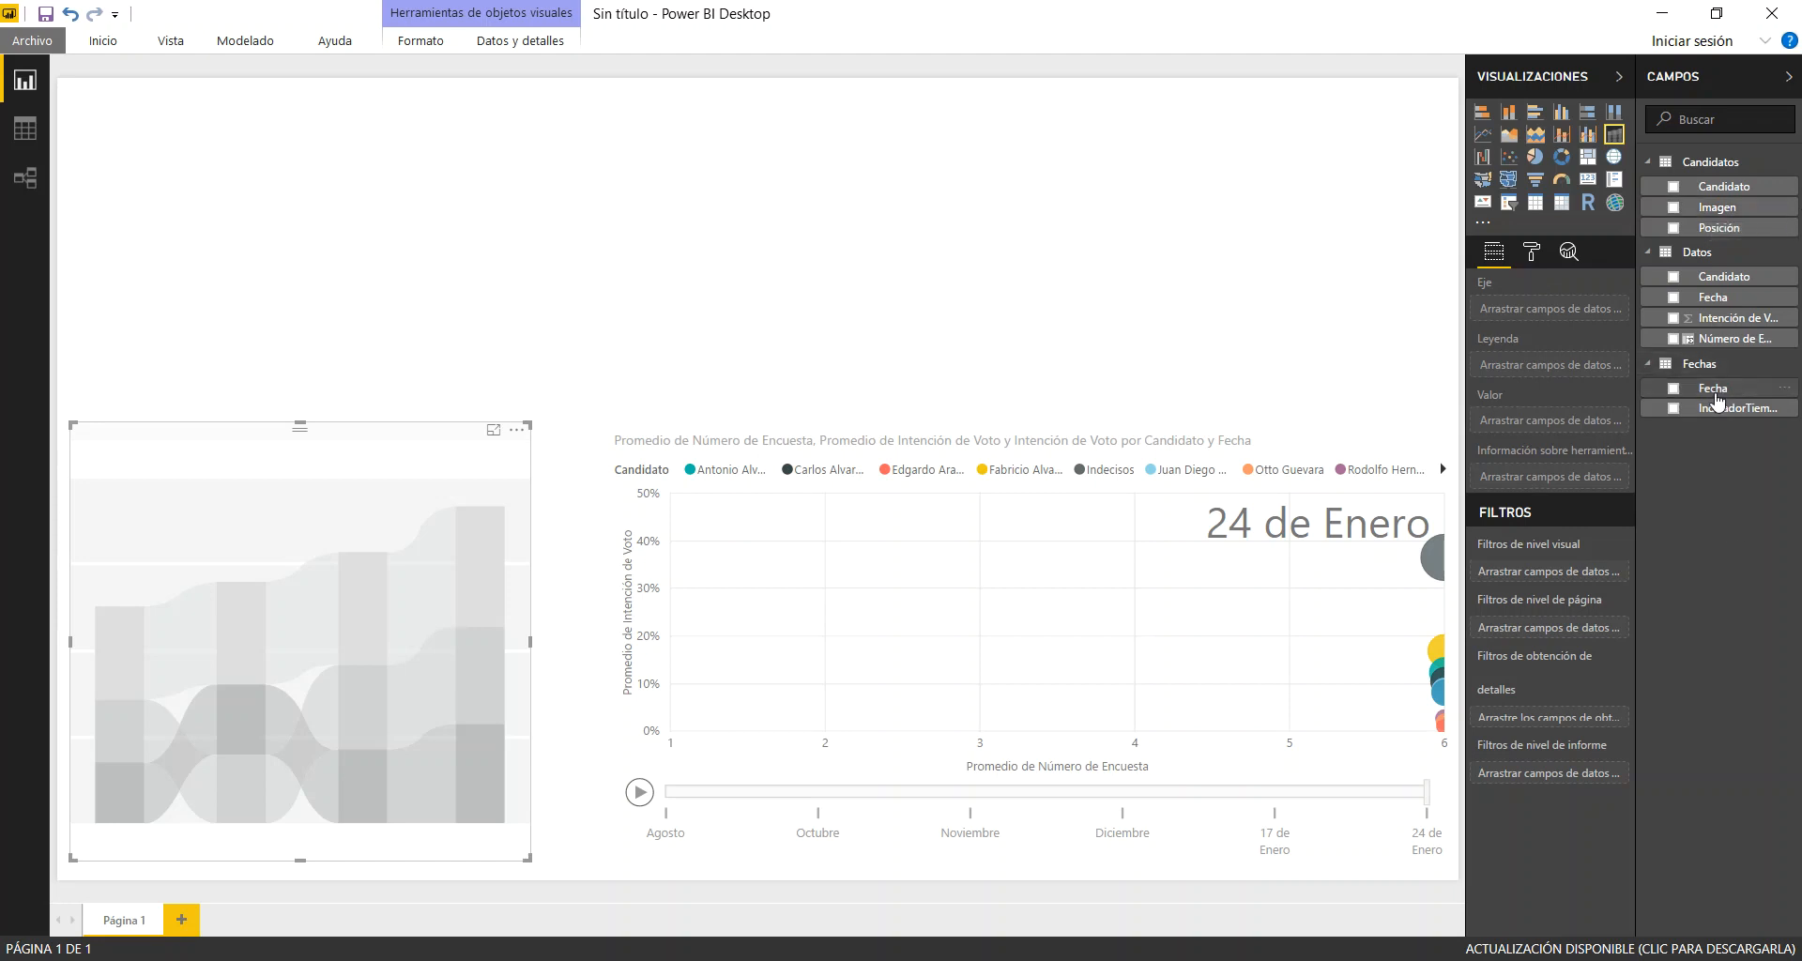
Assign Fecha from Fechas as the ribbon chart's axis, Intención de Voto as its value, and Candidato from Candidatos as its legend
left_click_drag(1572, 314, 1570, 311)
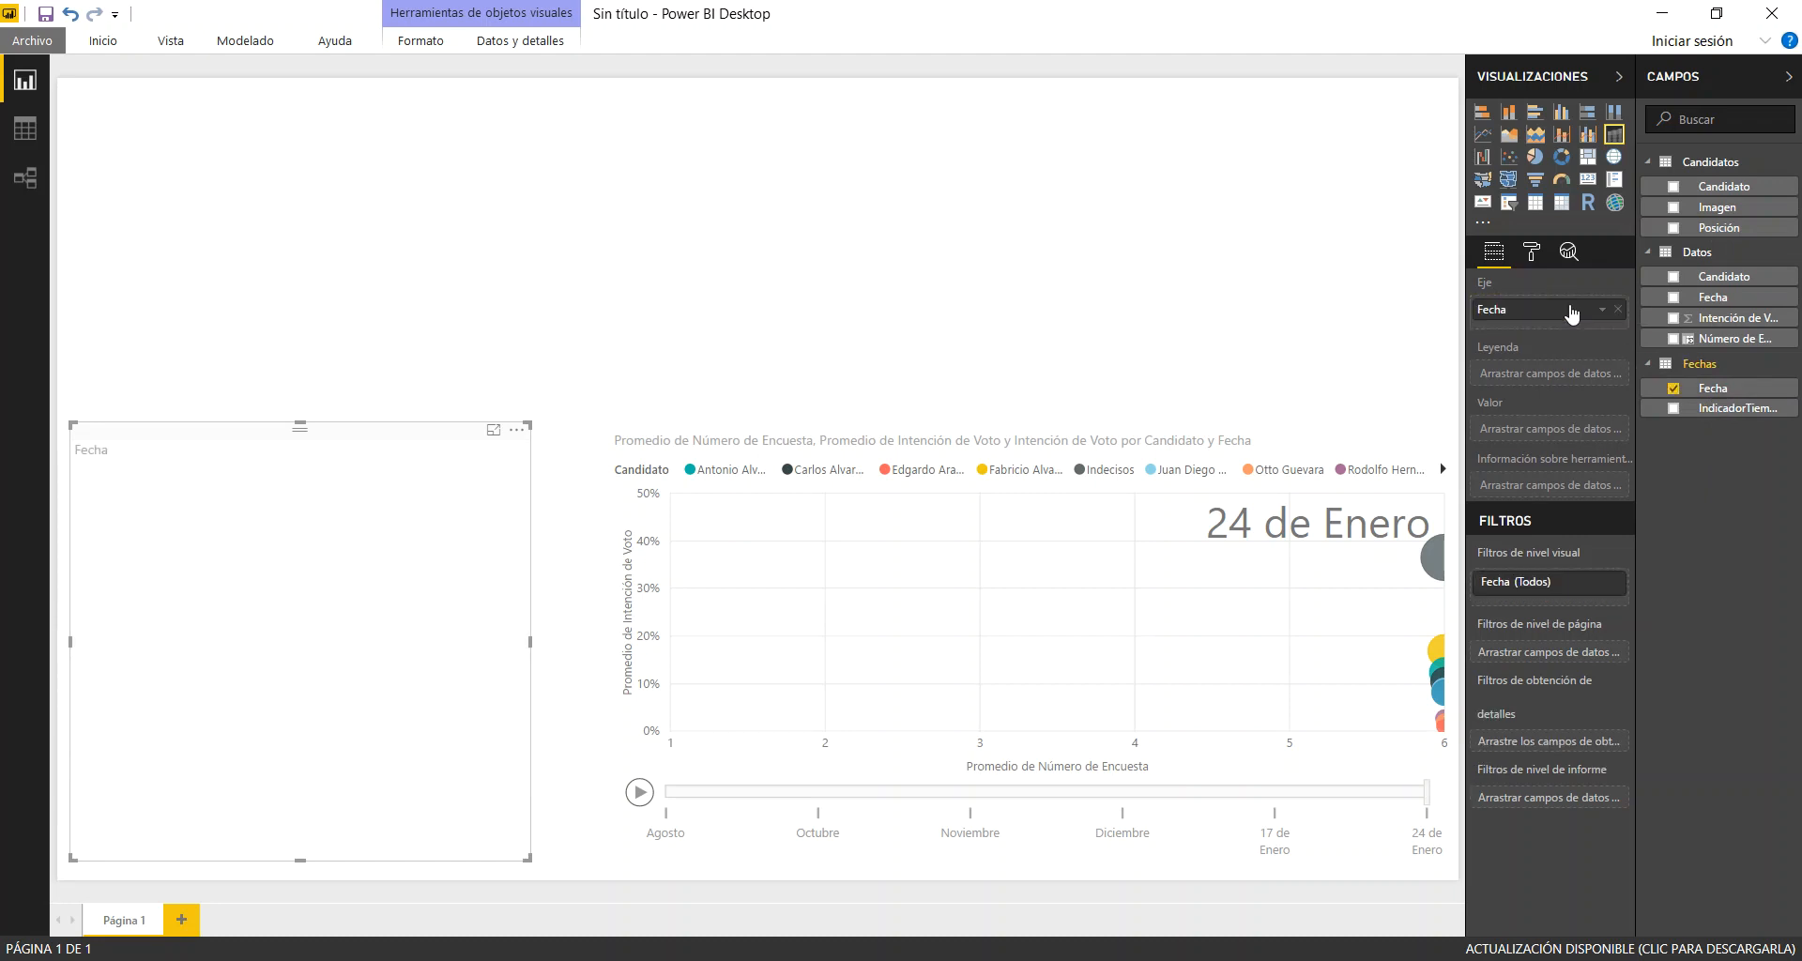
left_click(1673, 320)
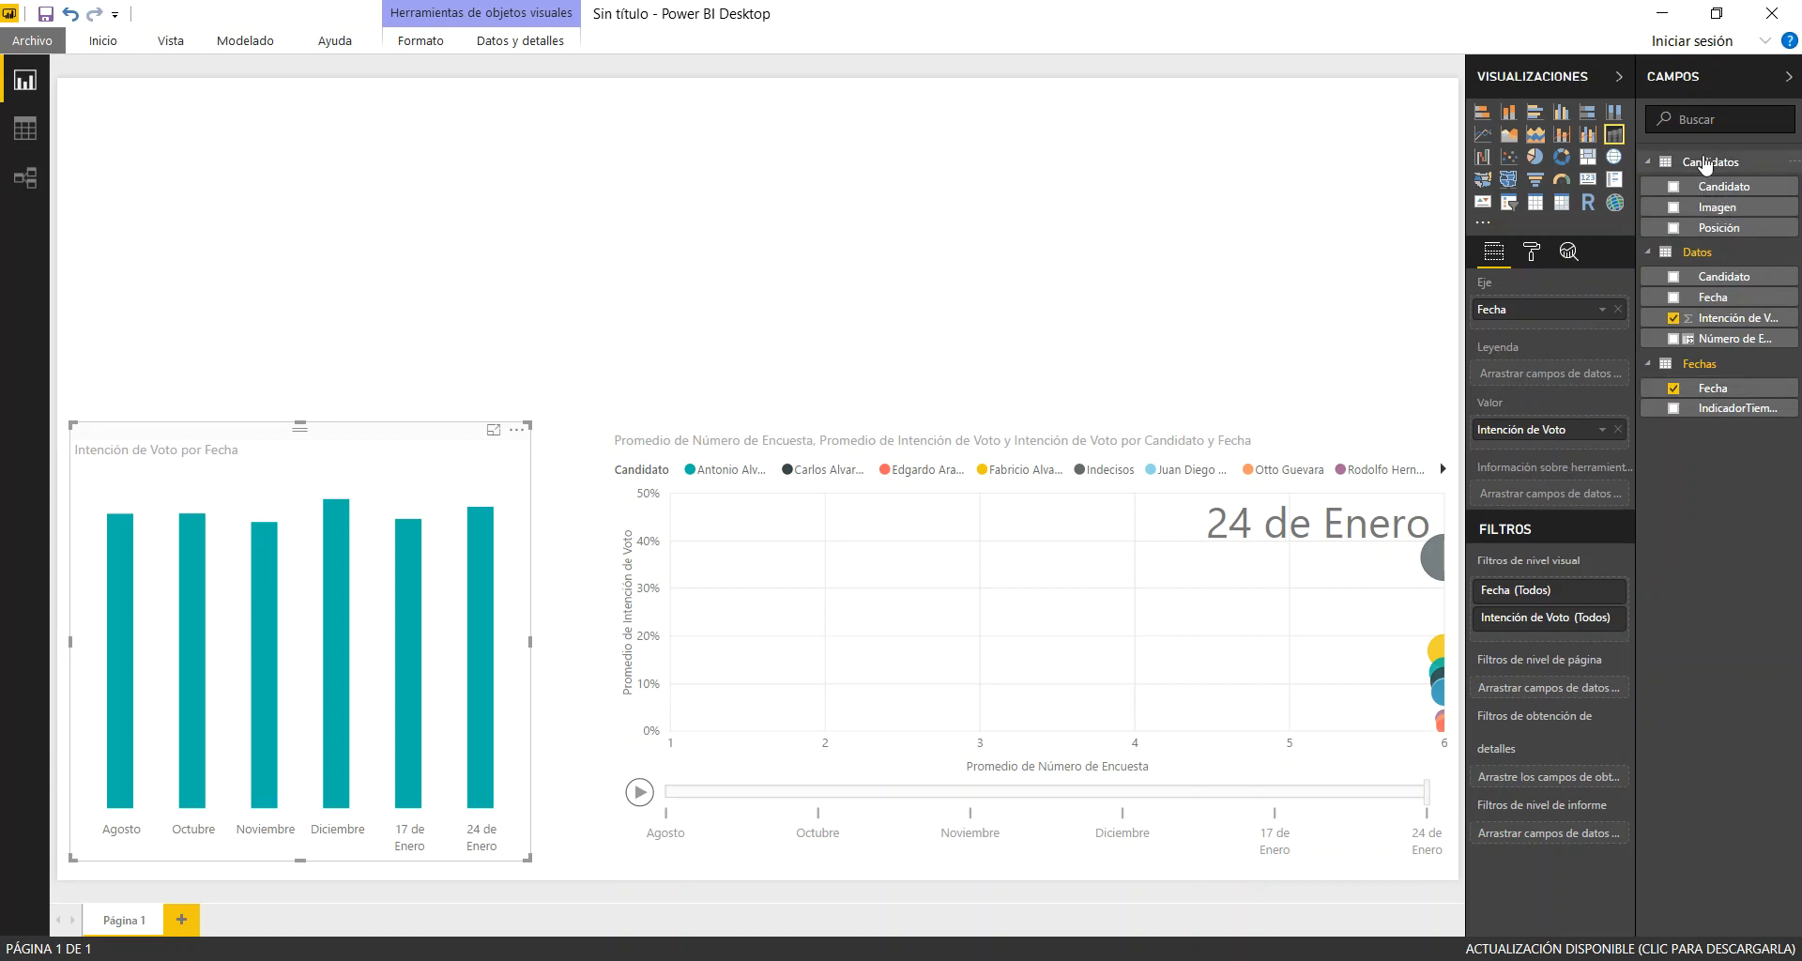
left_click_drag(1725, 186, 1575, 382)
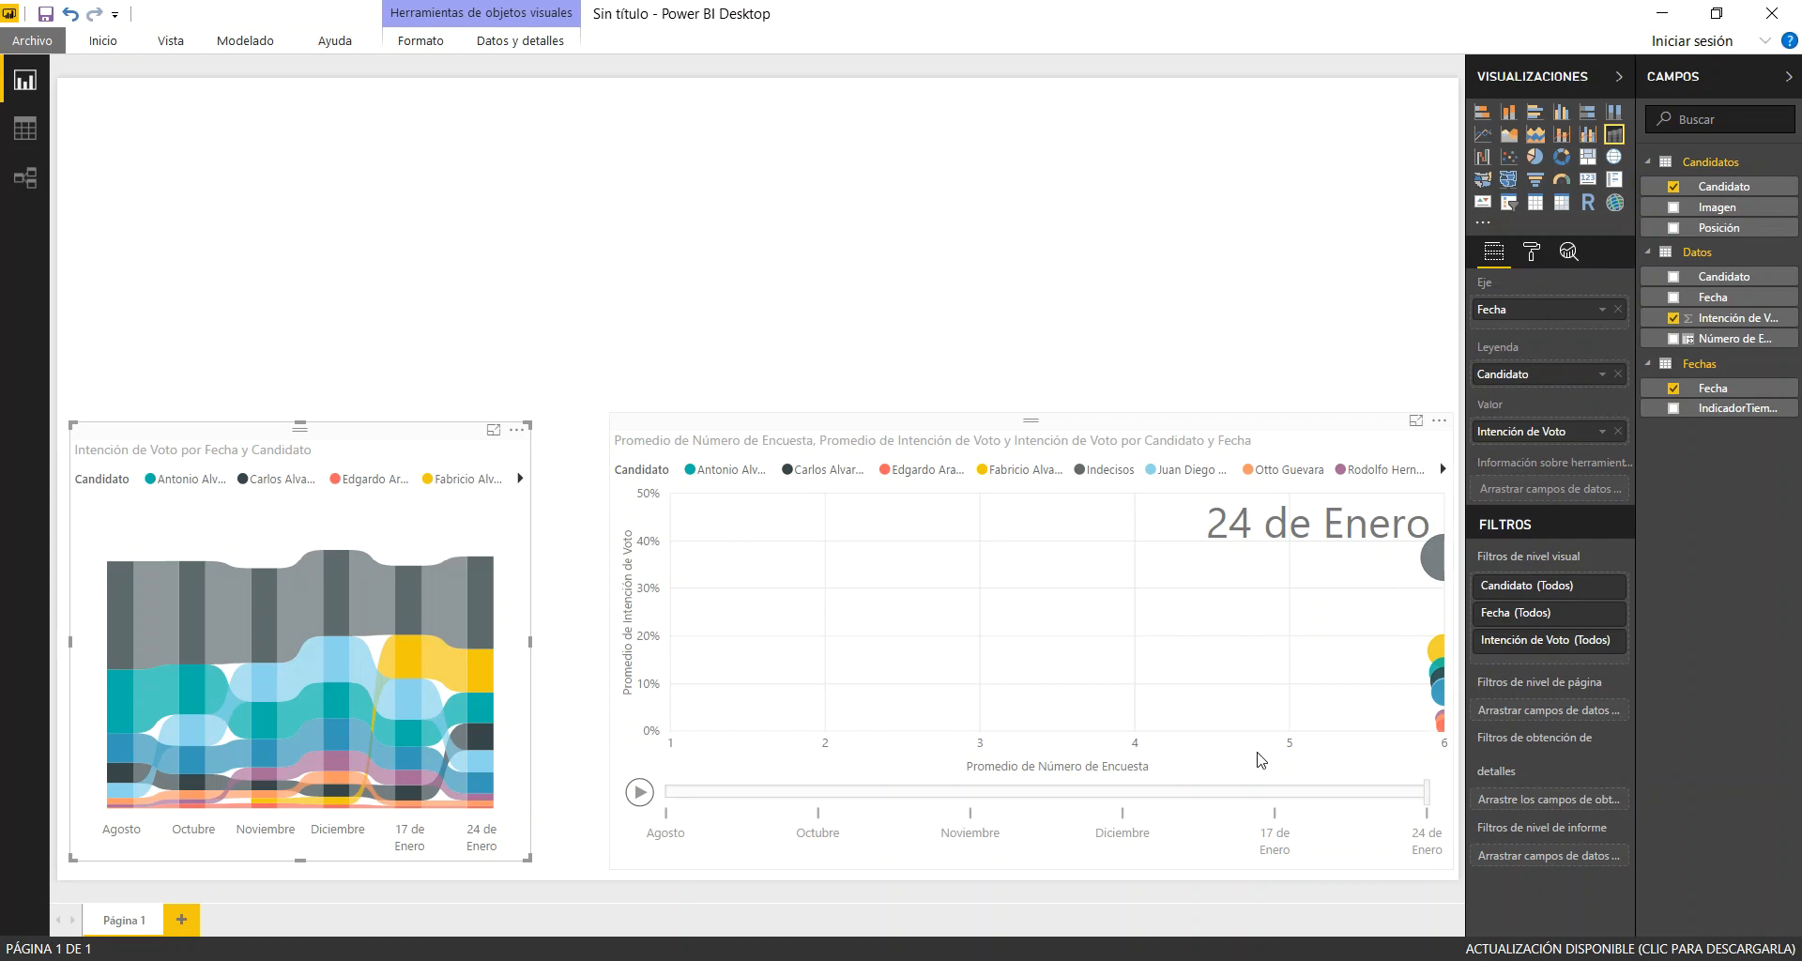
Compare the blue, yellow, red and Indecisos trails with their ribbons by highlighting each scatter chart bubble, and clear the highlighting
left_click(1444, 706)
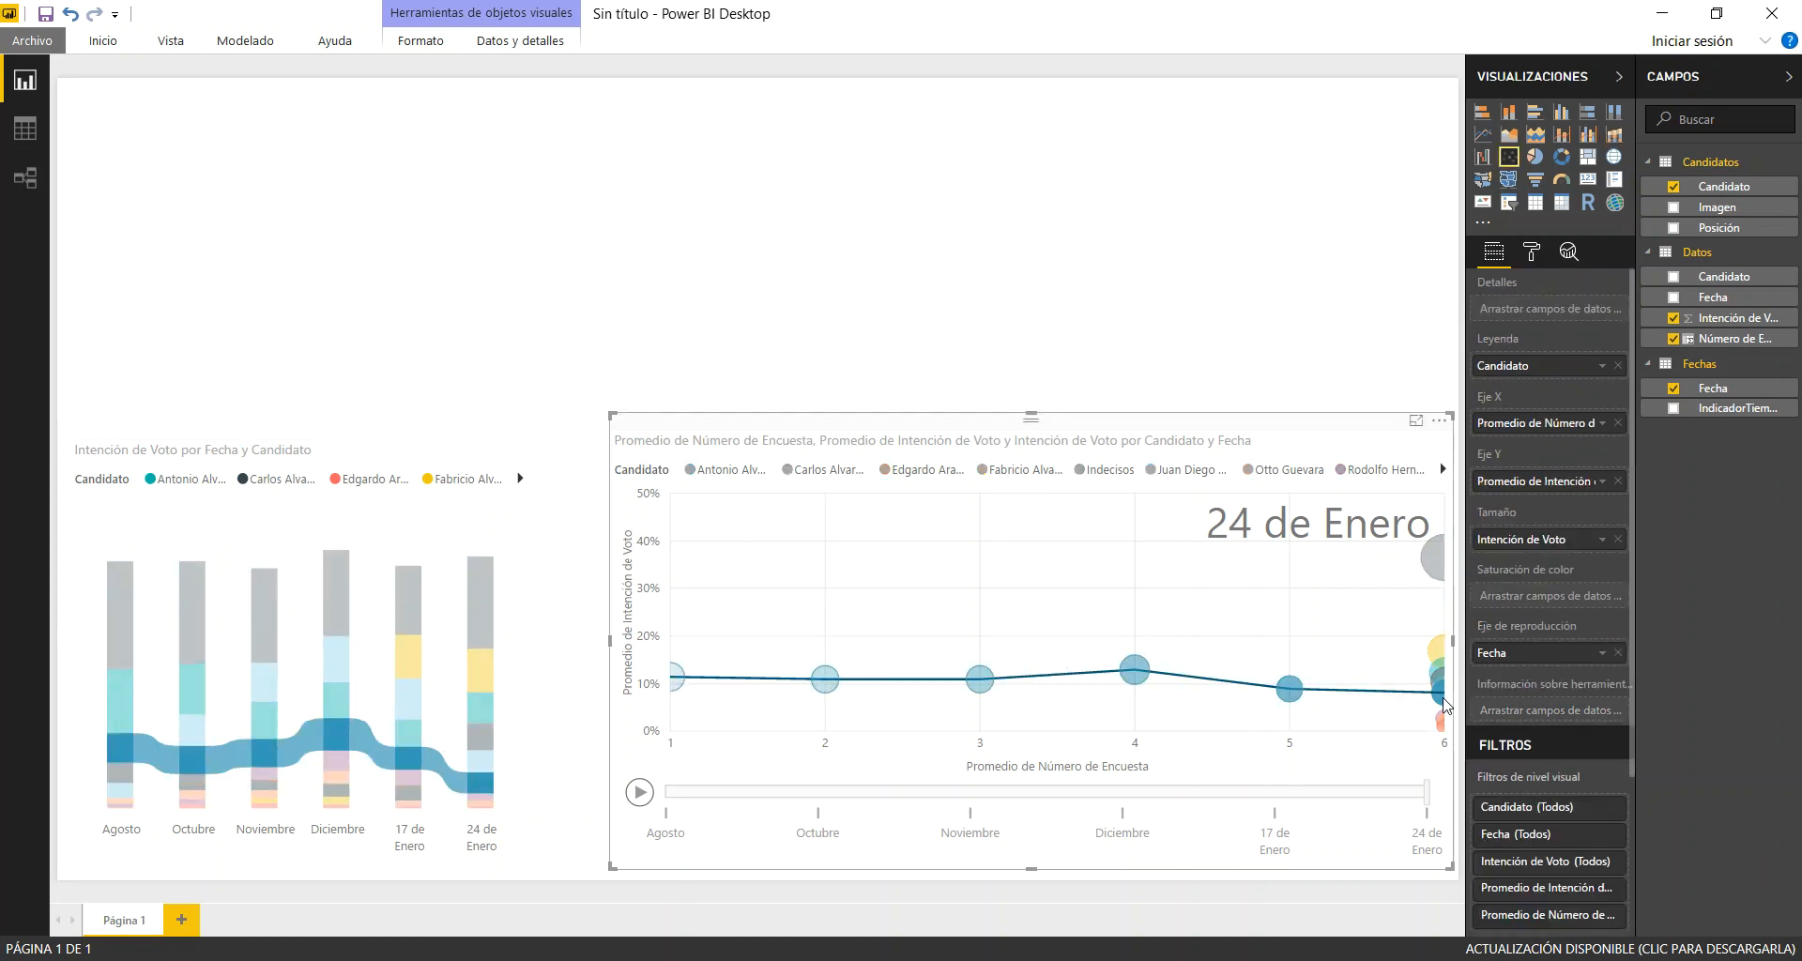
mouse_move(1444, 703)
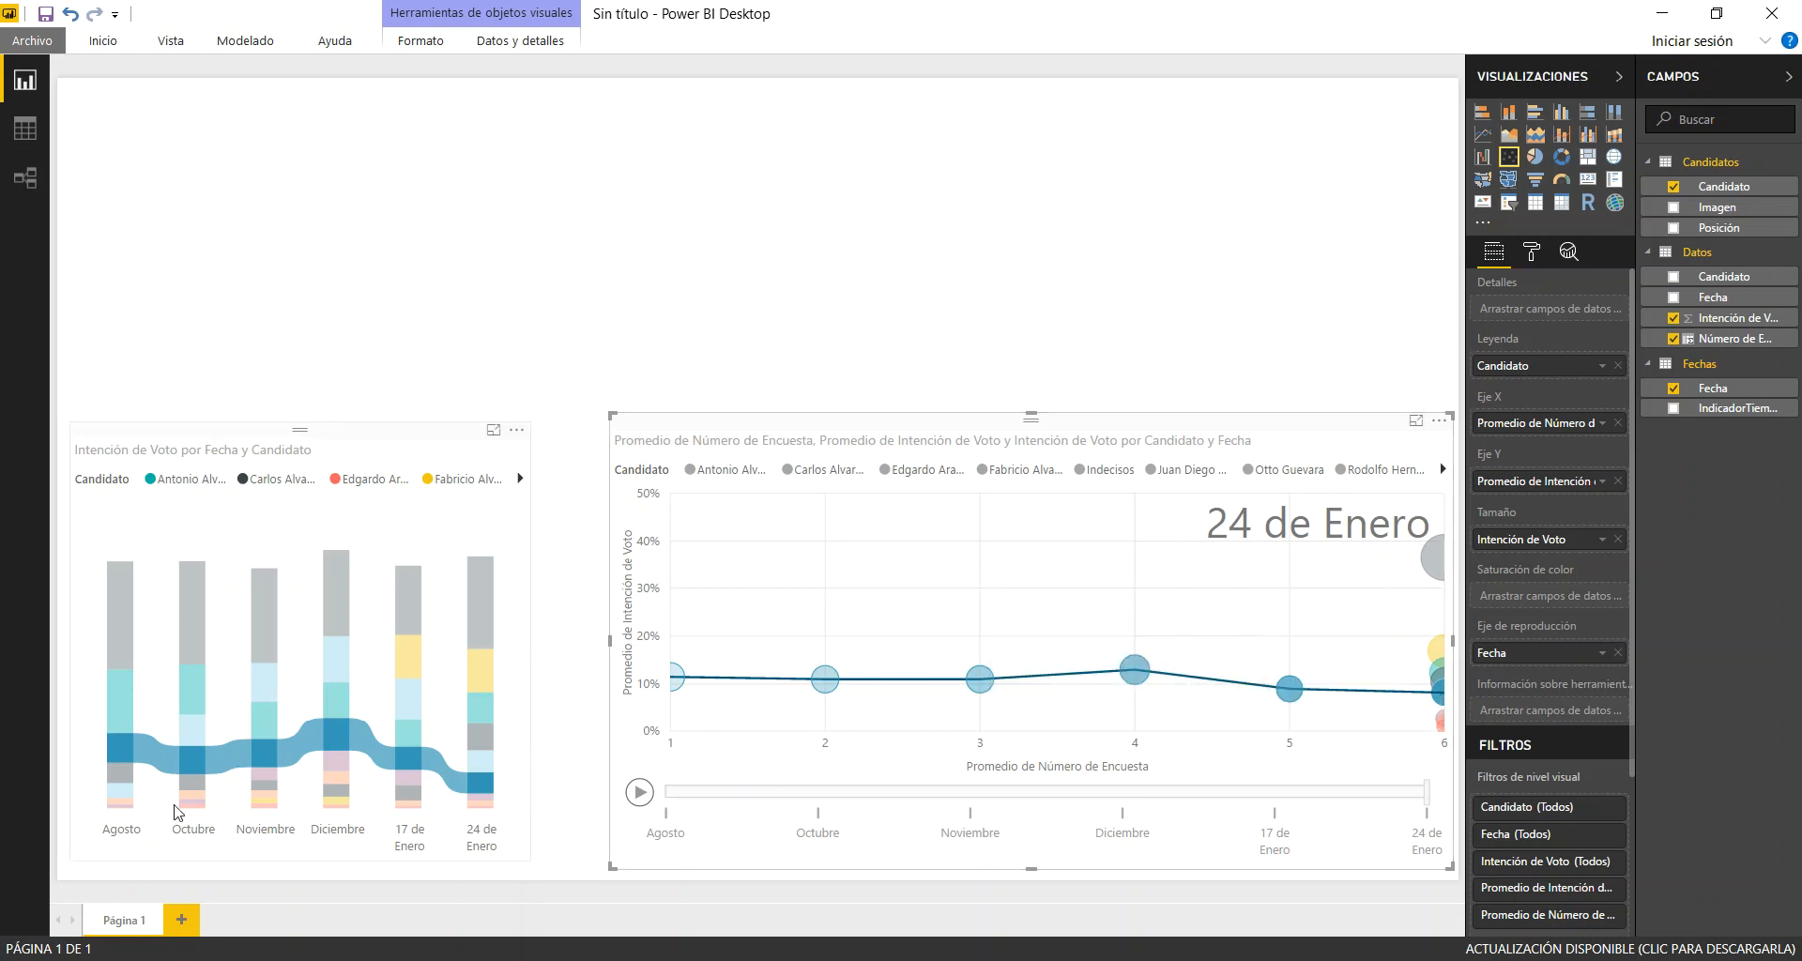
left_click(640, 794)
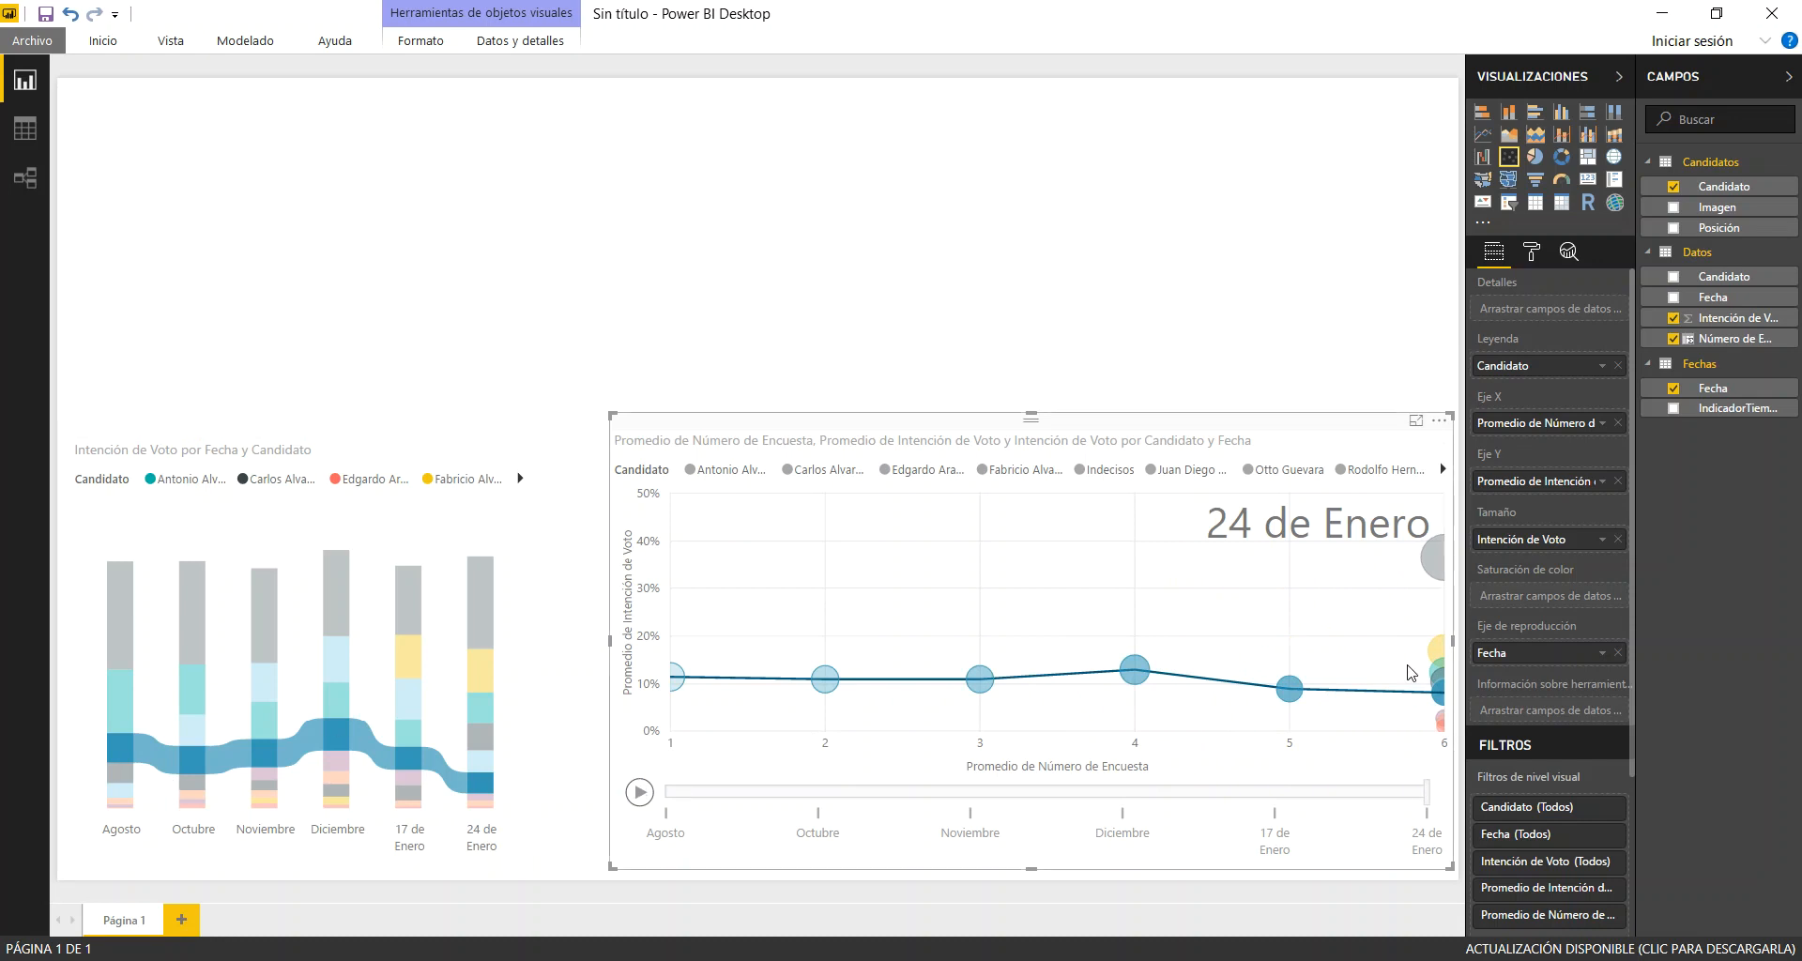
left_click(1444, 655)
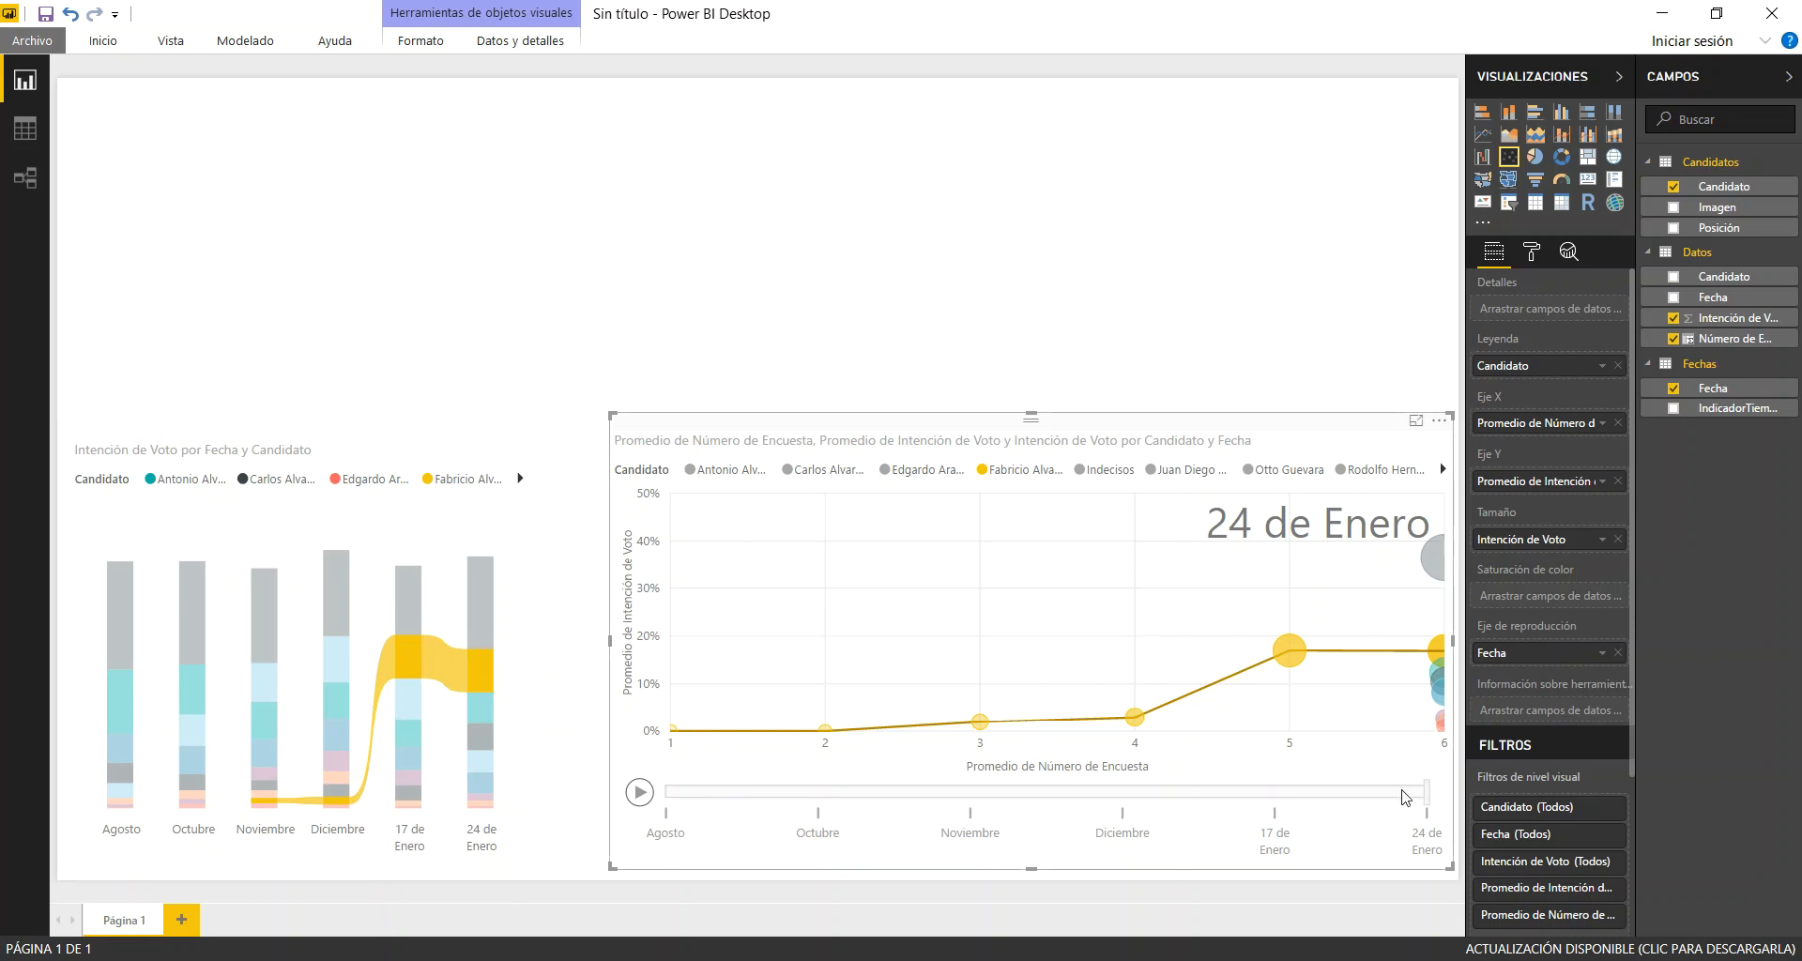
left_click(1440, 726)
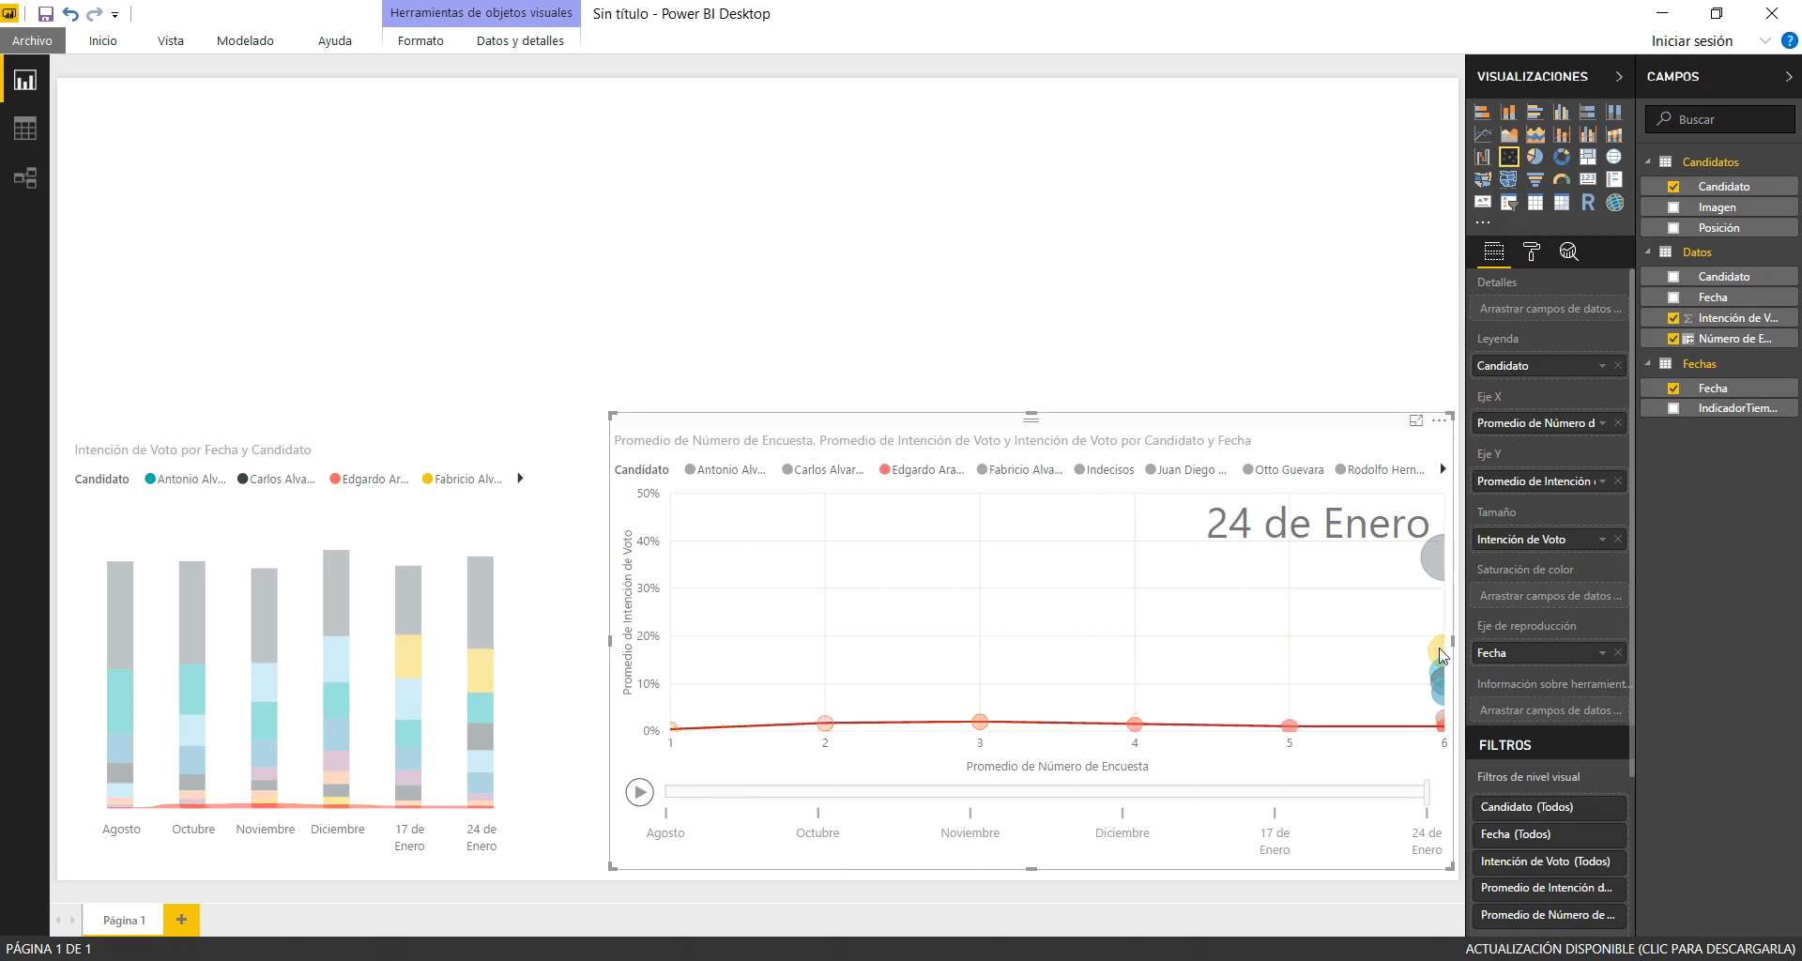
left_click(1435, 560)
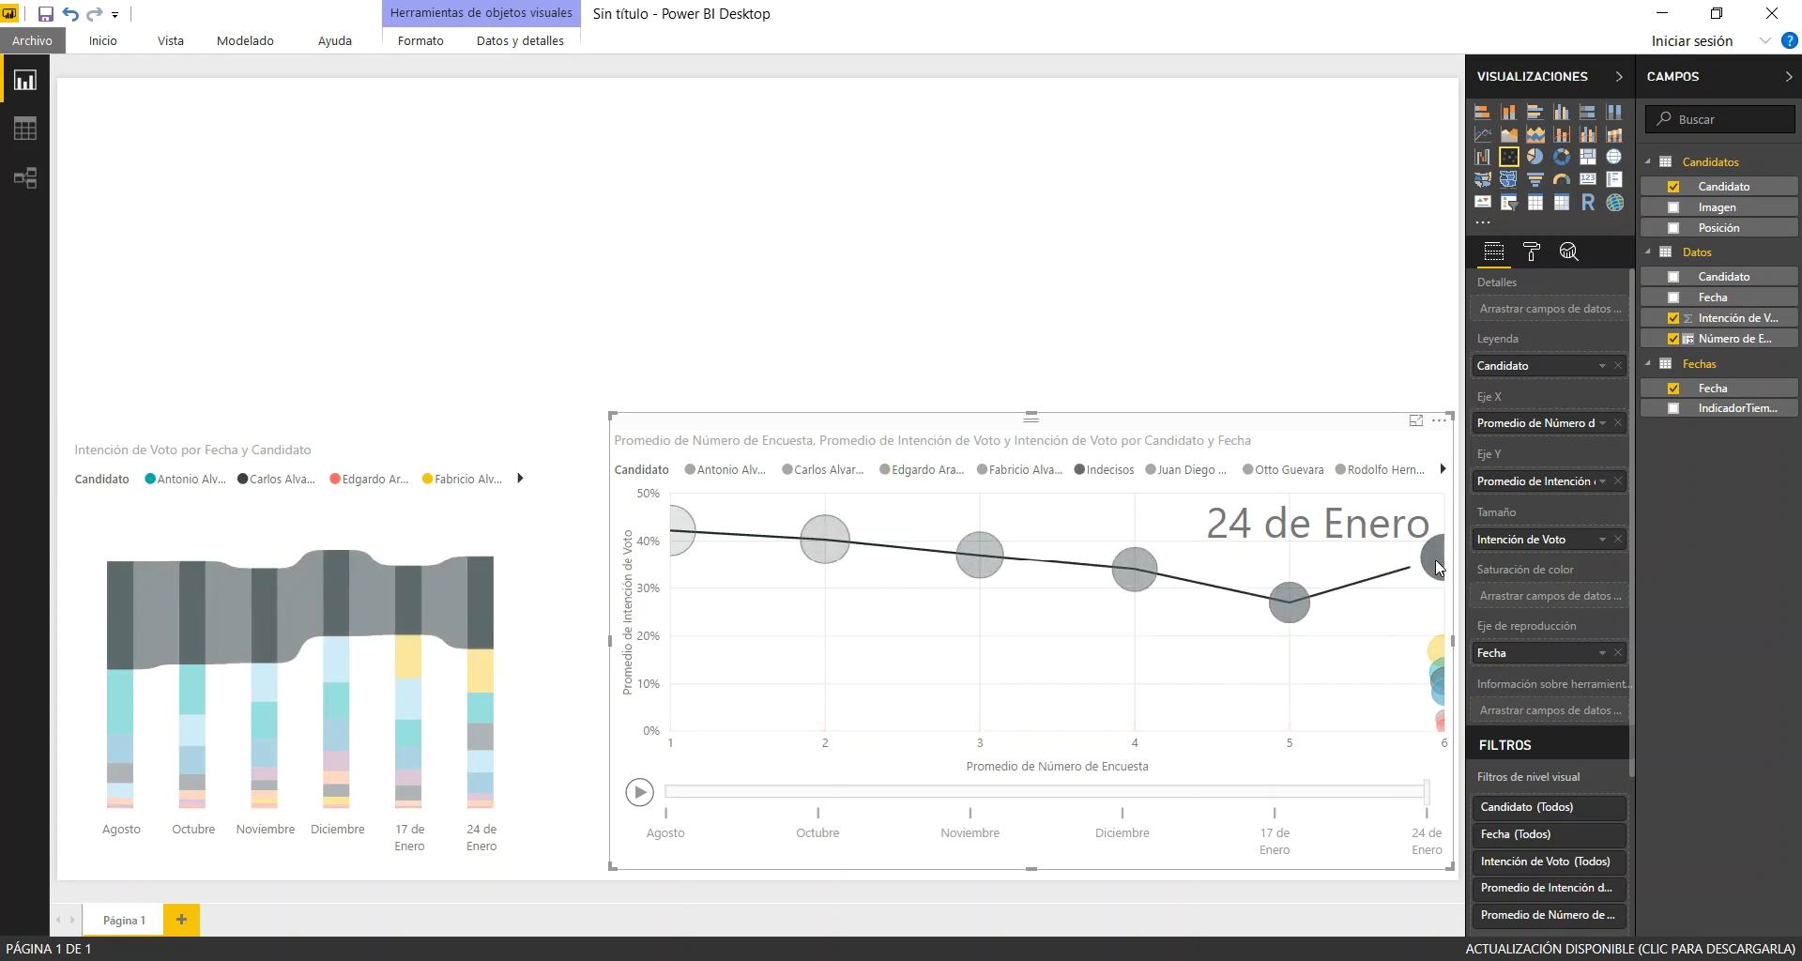
left_click(1434, 560)
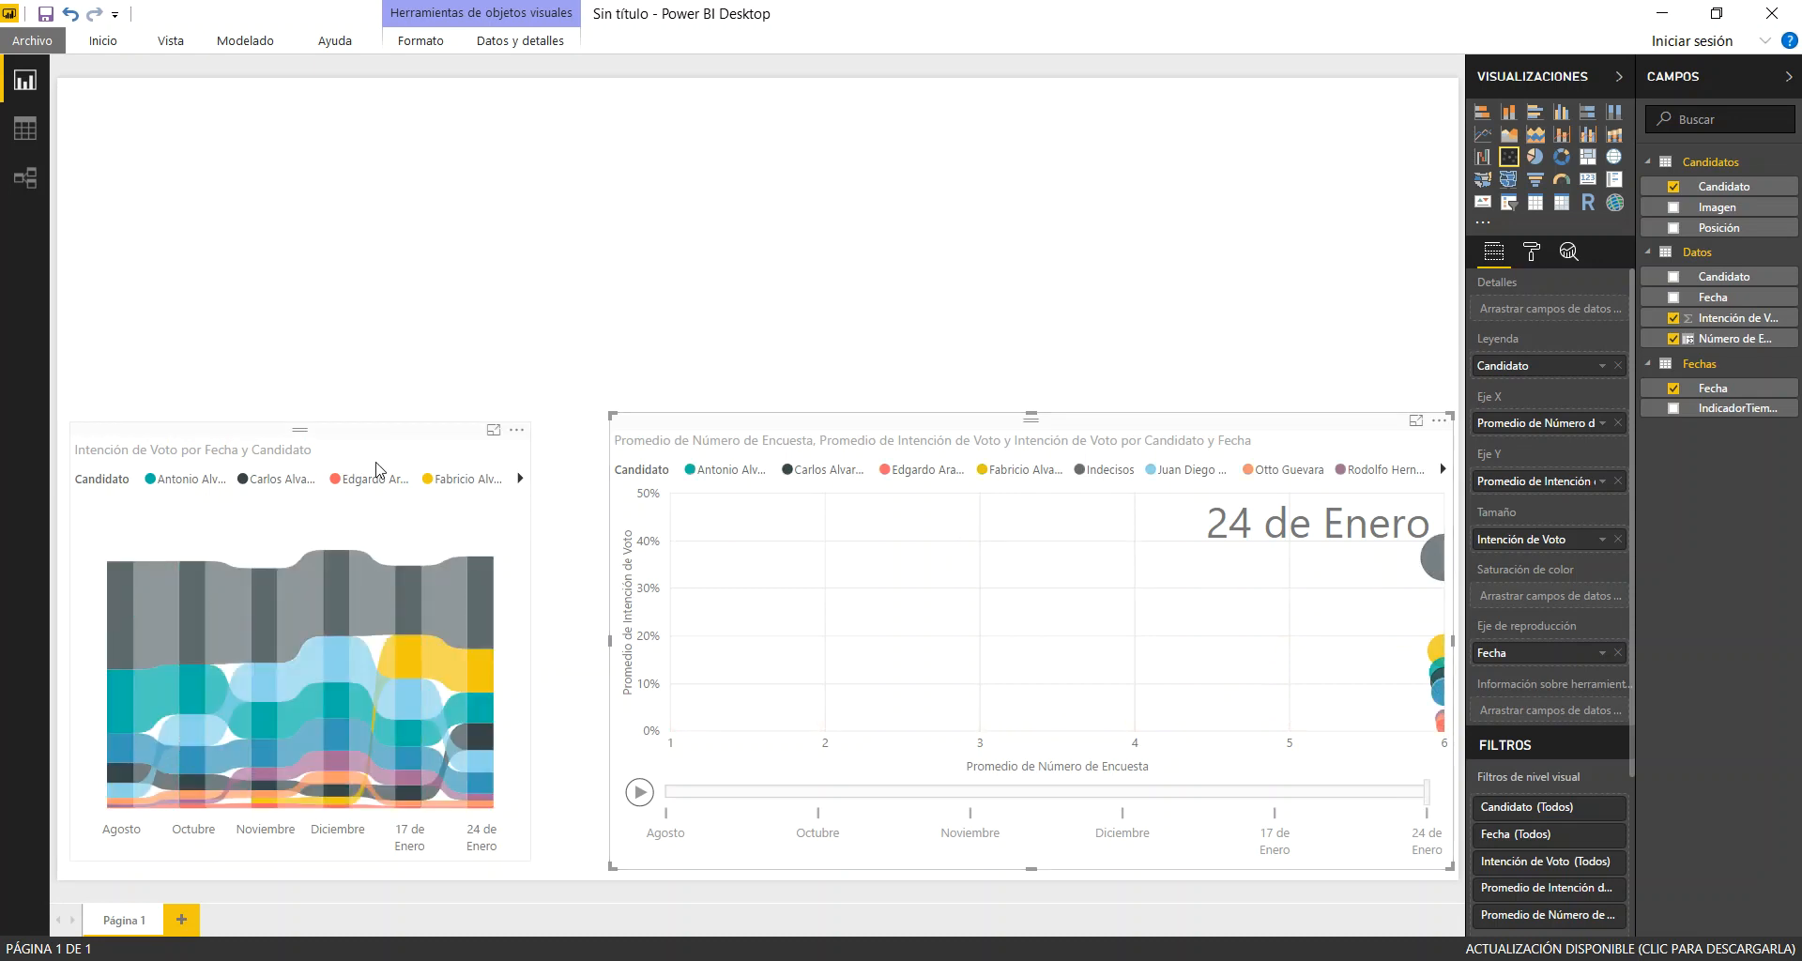
Nudge the ribbon chart slightly upward and enlarge it a little toward the scatter chart
left_click_drag(355, 436, 353, 430)
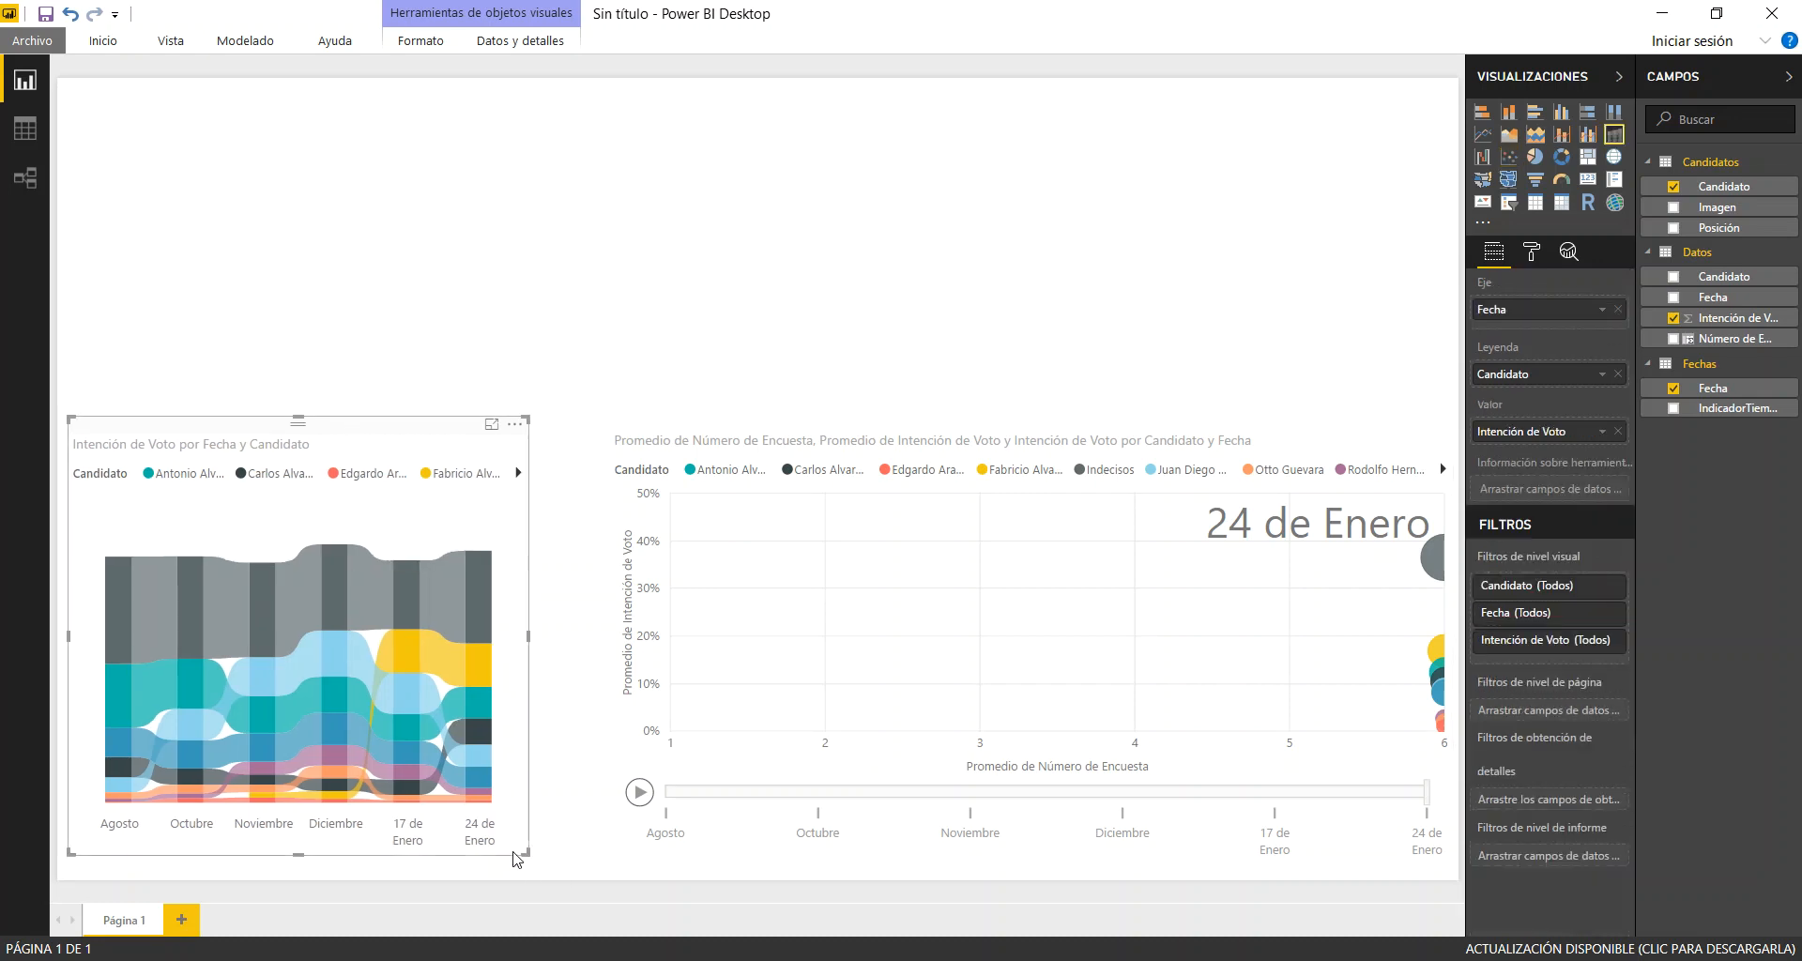
left_click_drag(527, 855, 536, 865)
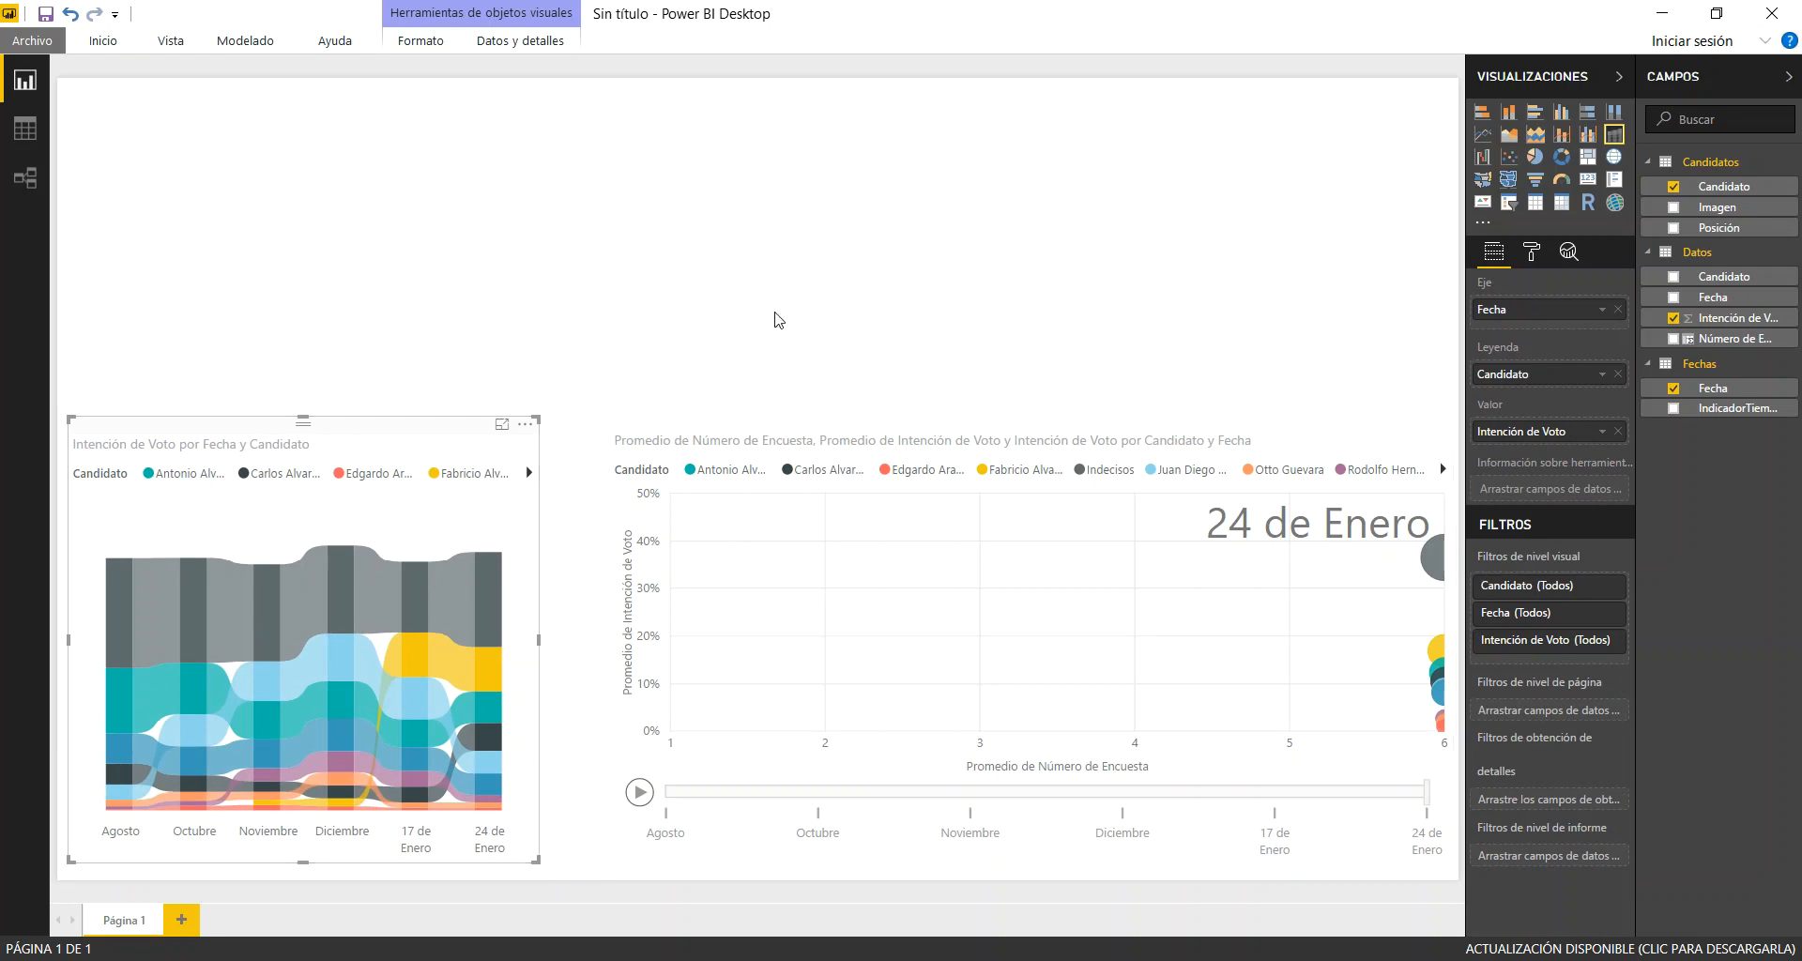
left_click(876, 330)
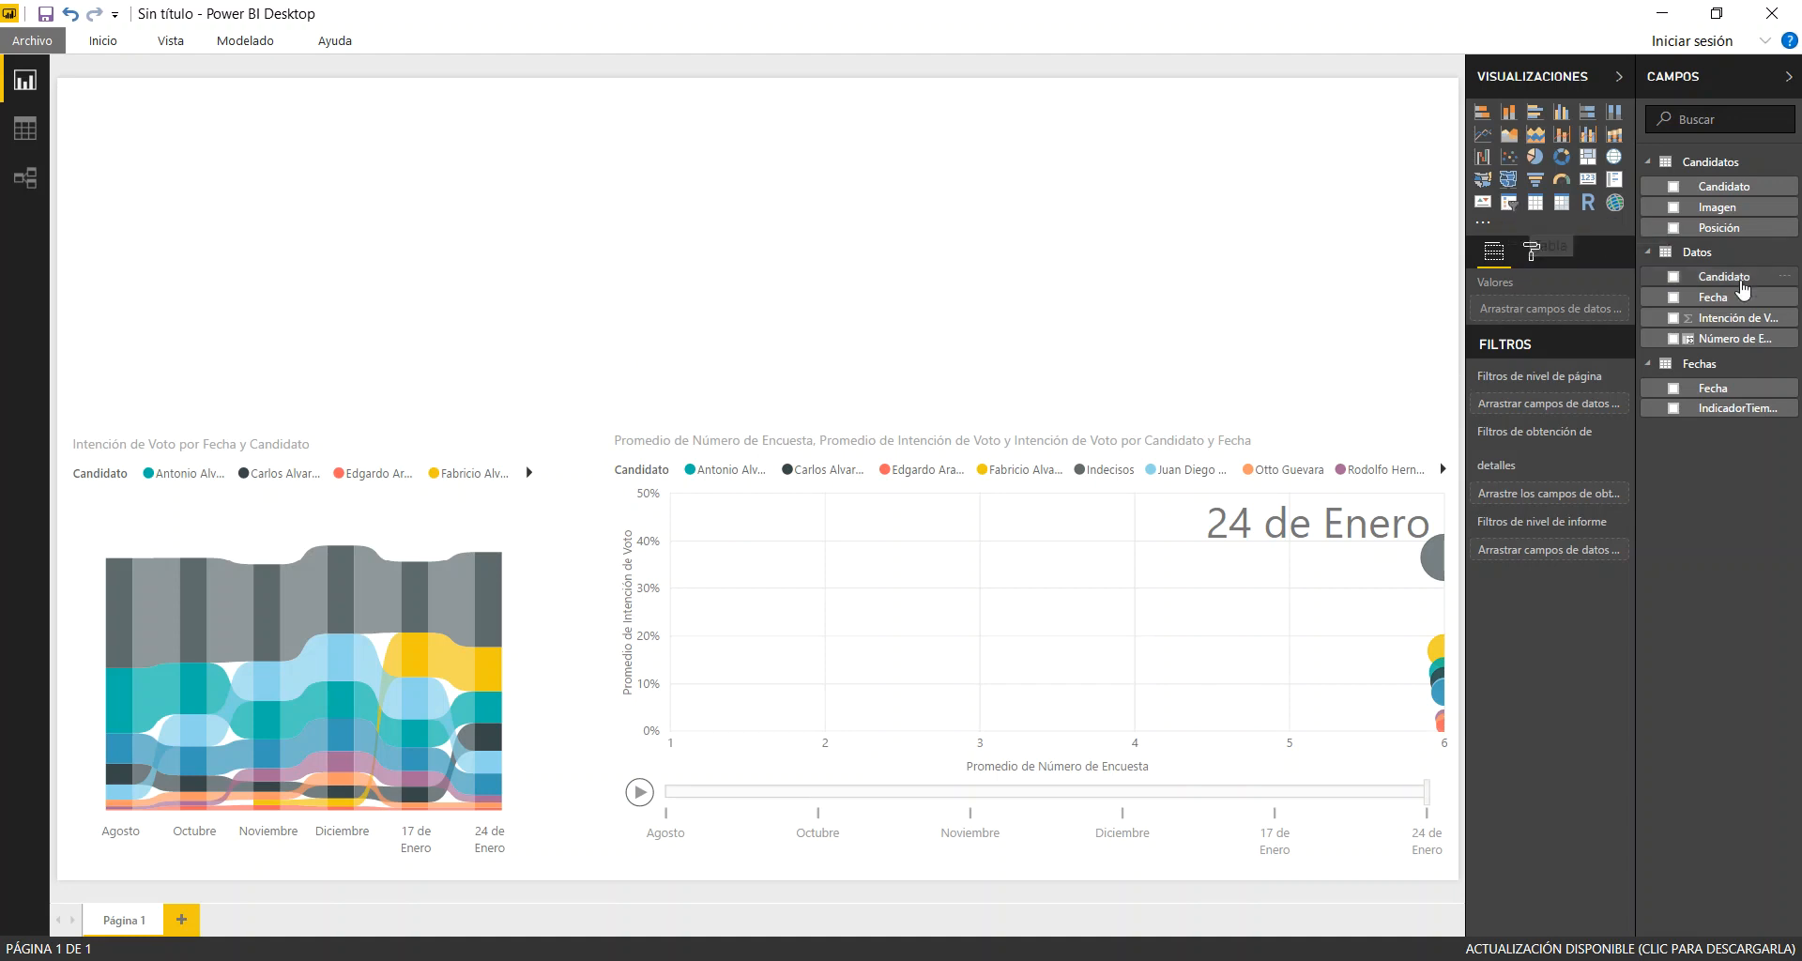
Set the data category of the Candidatos table's Imagen column to Dirección URL de la imagen
left_click(26, 127)
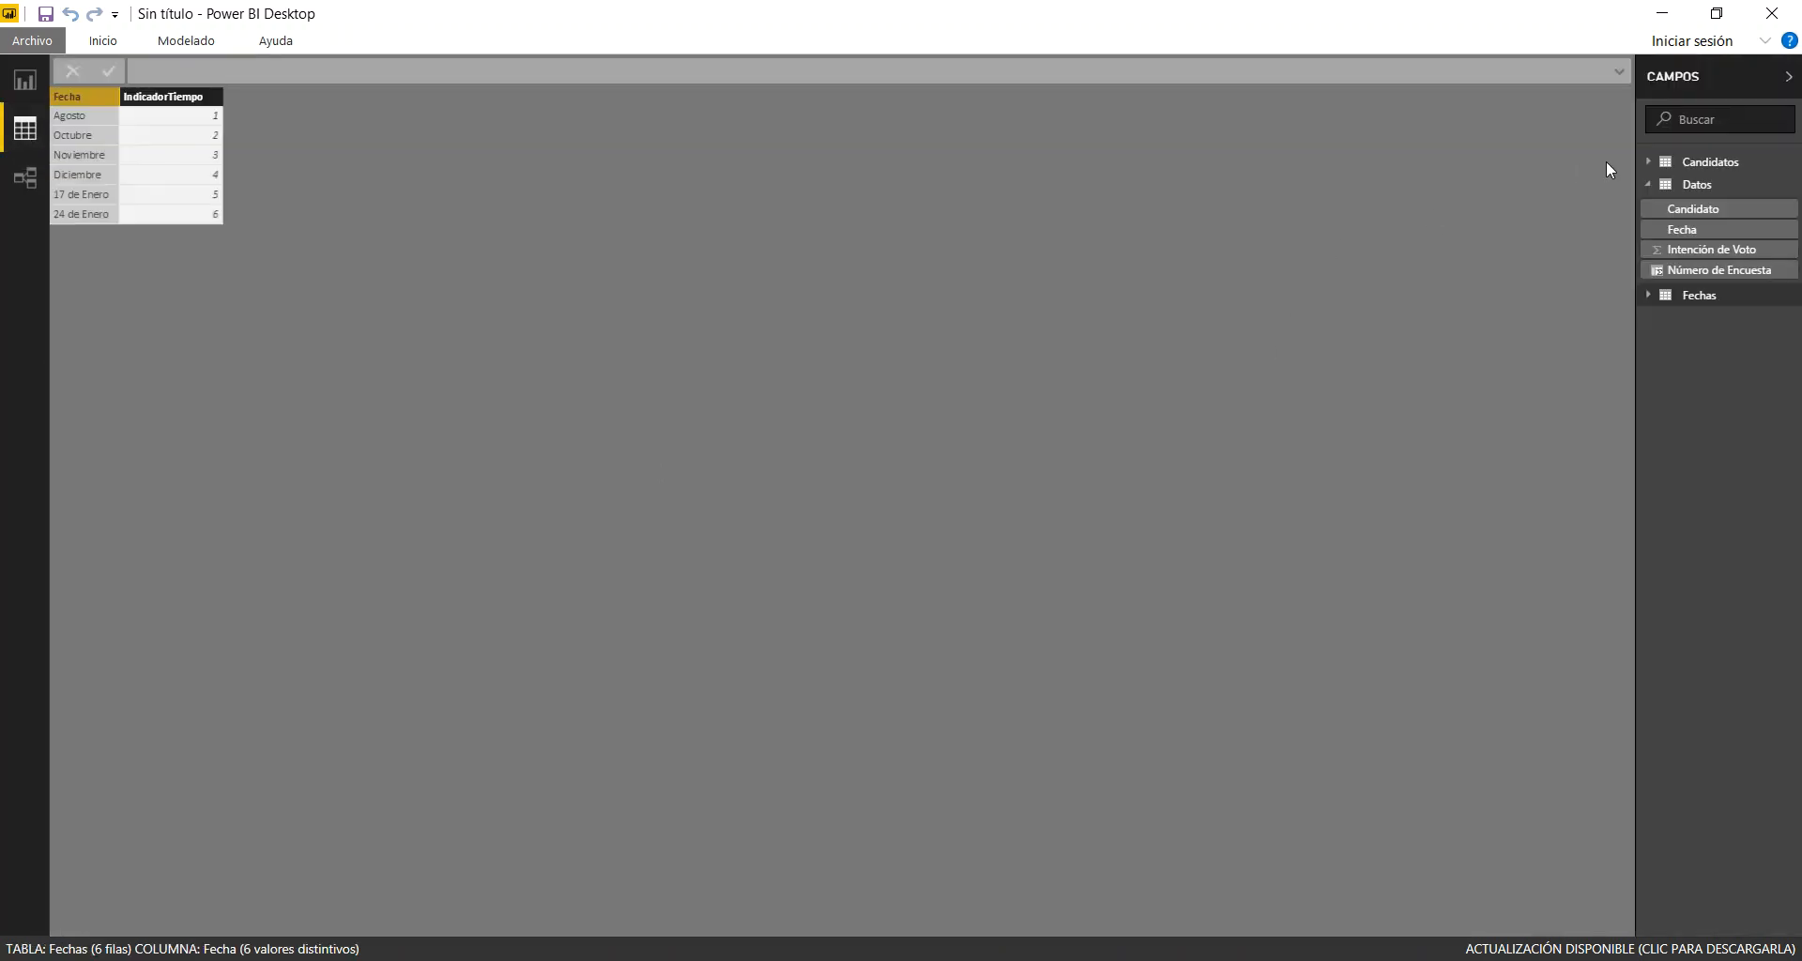
left_click(1704, 162)
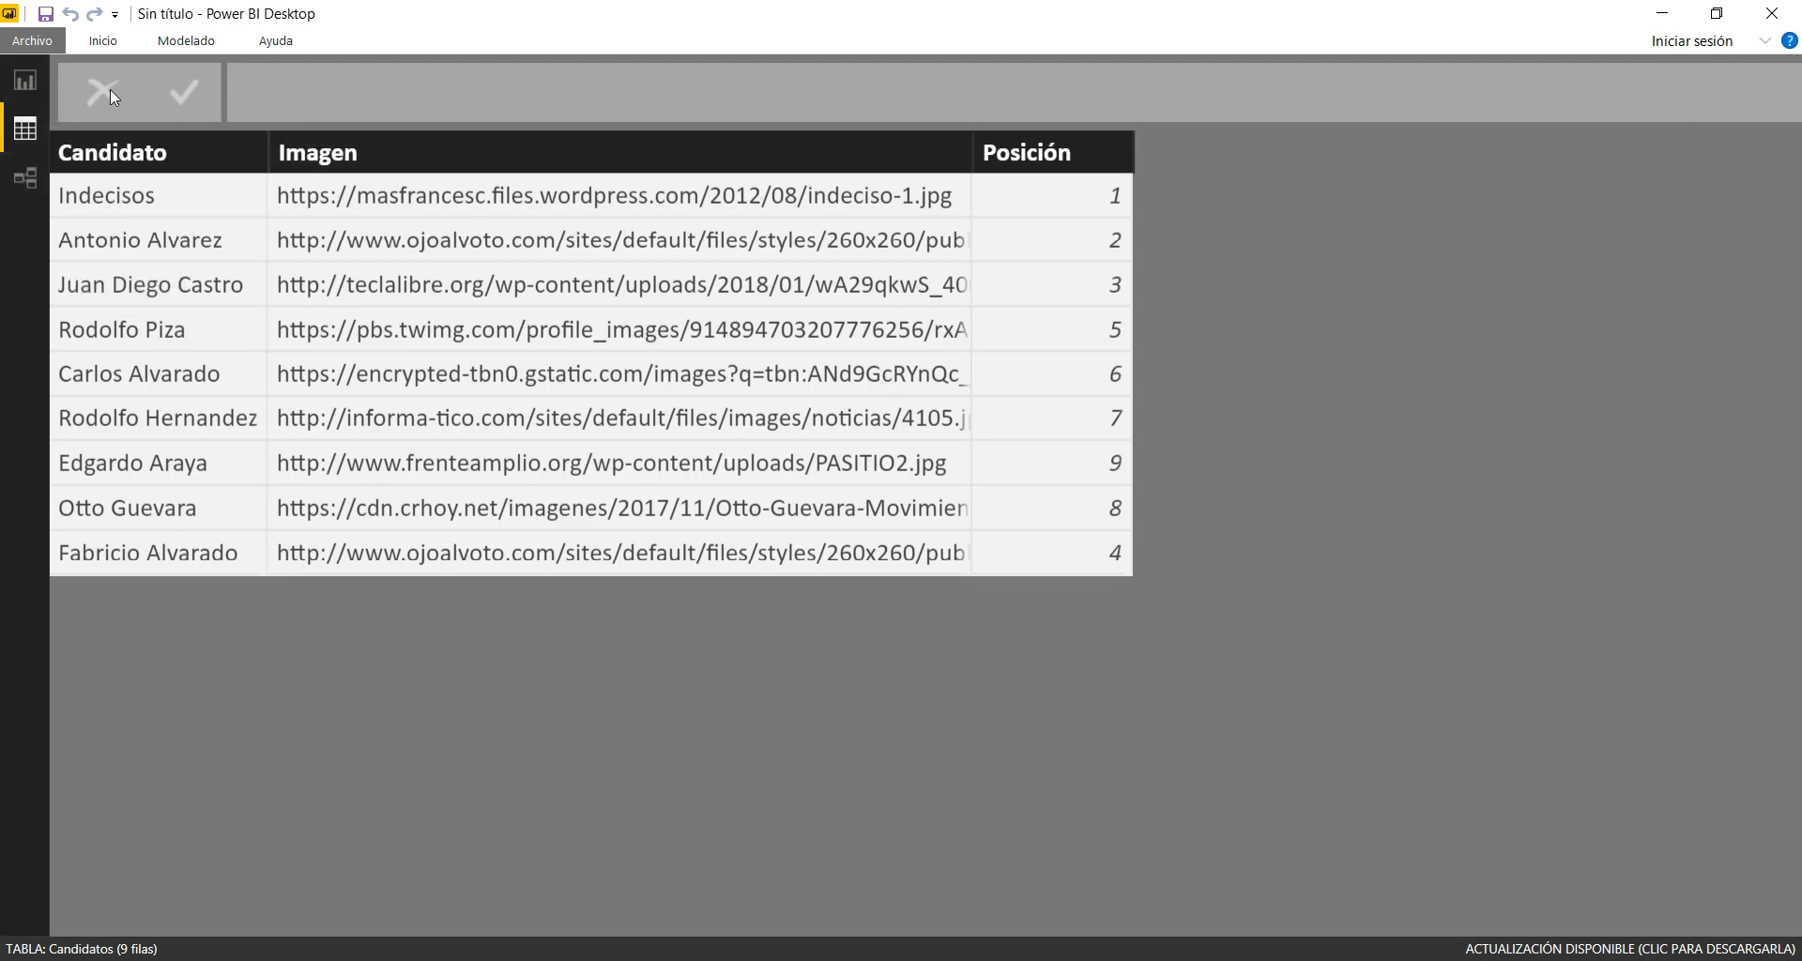
left_click(422, 152)
left_click(186, 40)
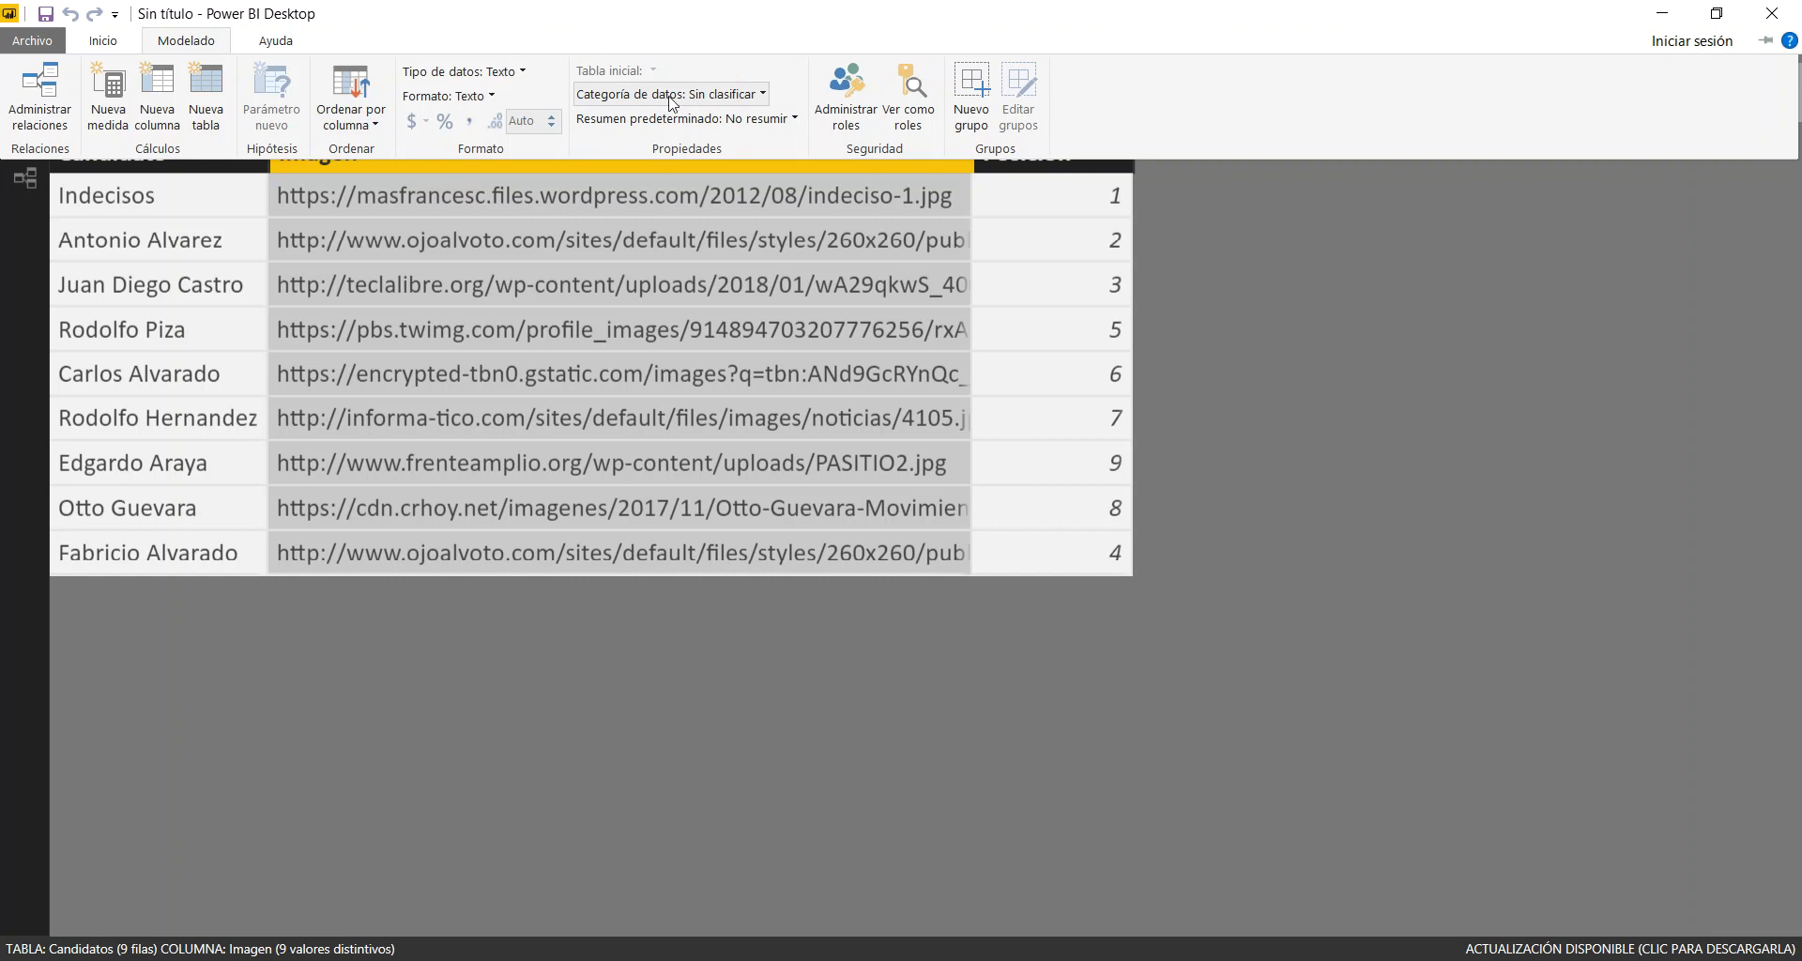
left_click(766, 95)
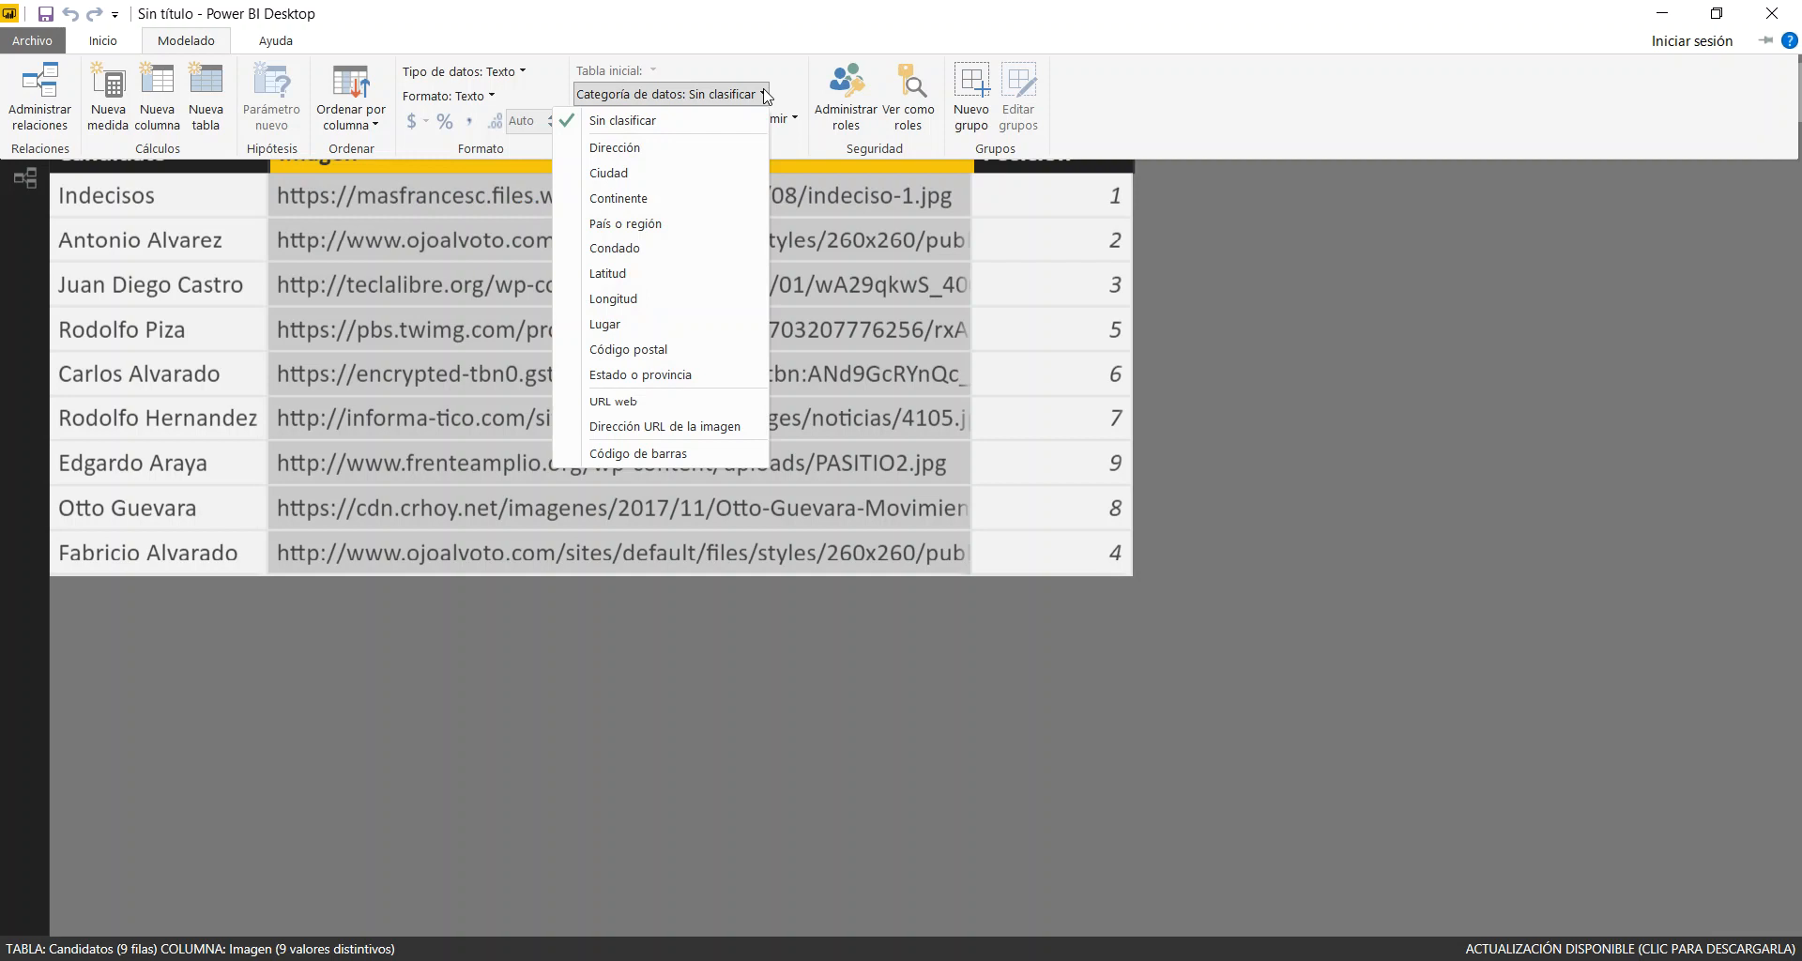
left_click(711, 428)
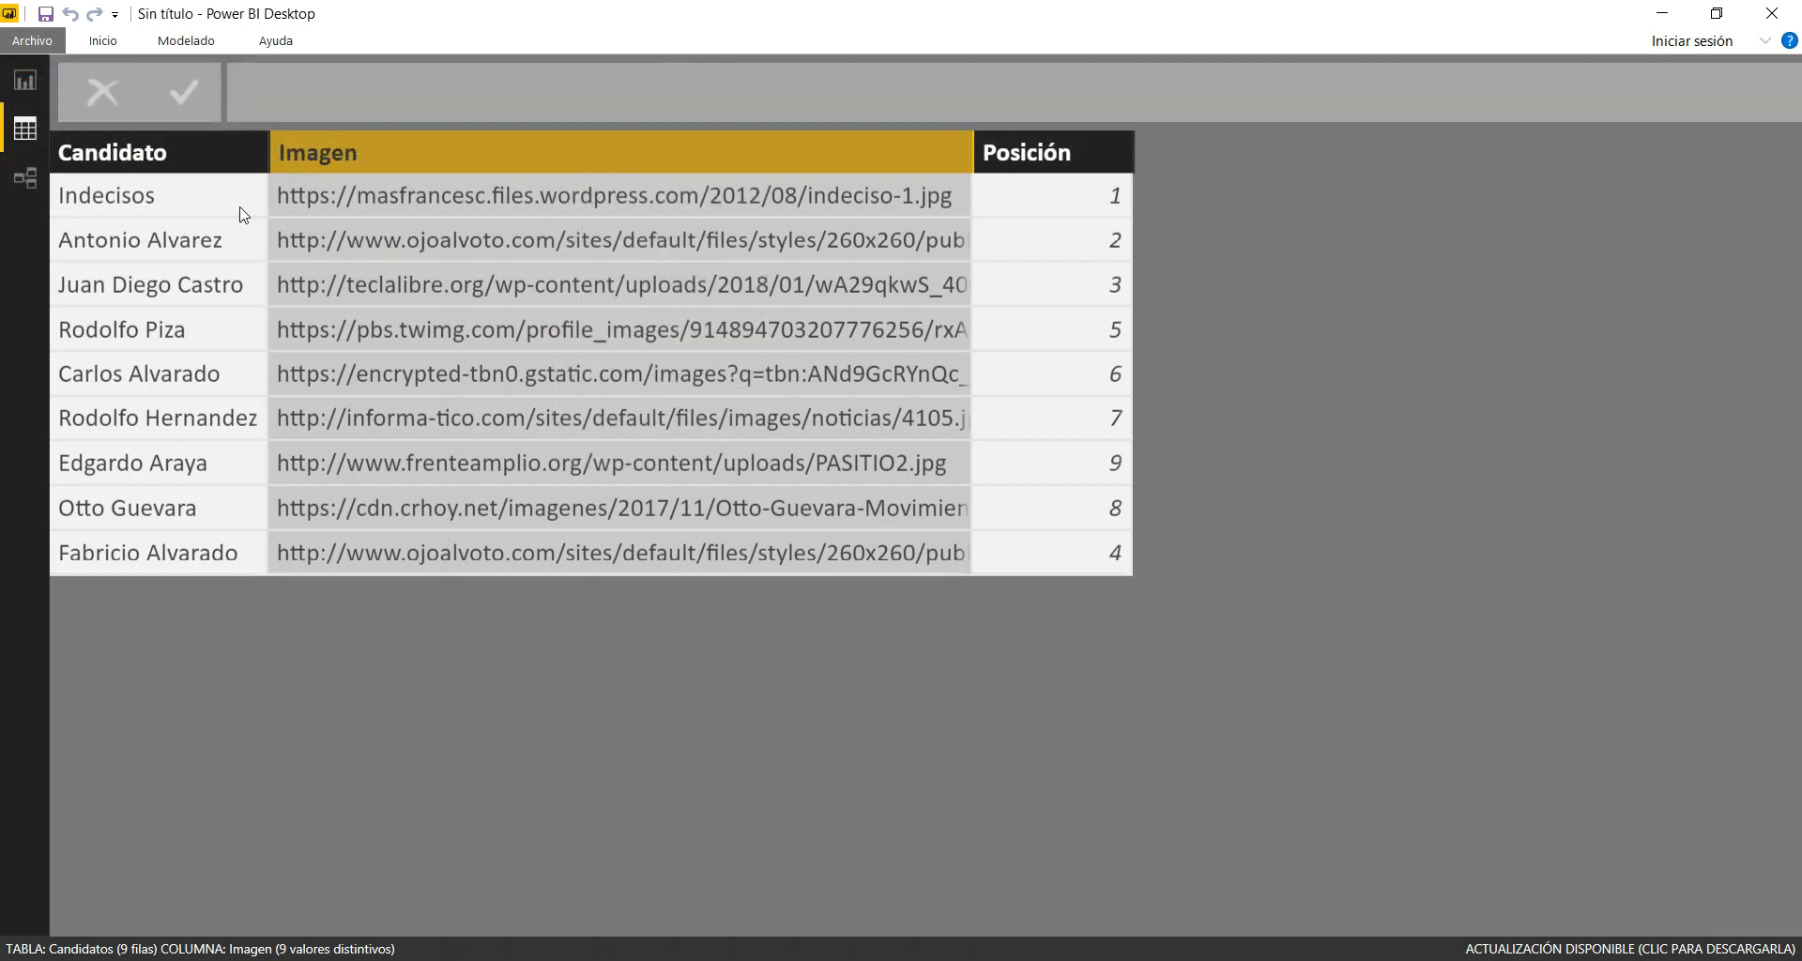
Add a slicer on the Candidatos table's Imagen field to the report page and browse its candidate photos
left_click(24, 82)
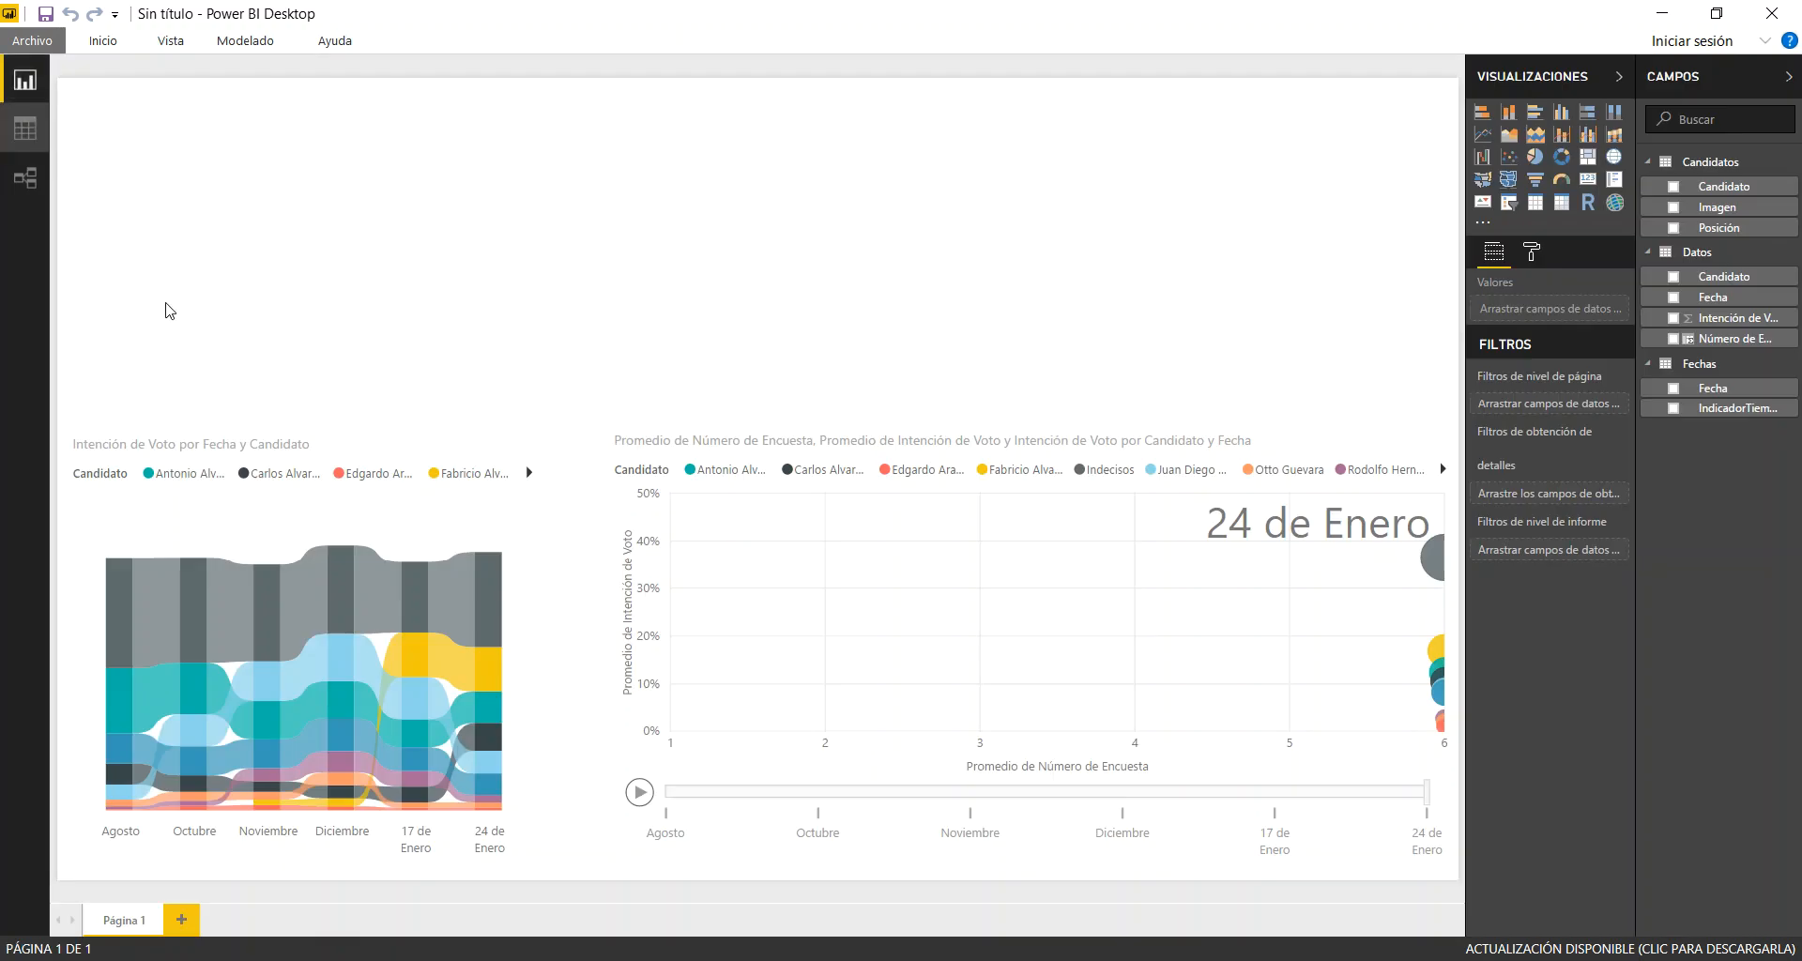
left_click(1510, 205)
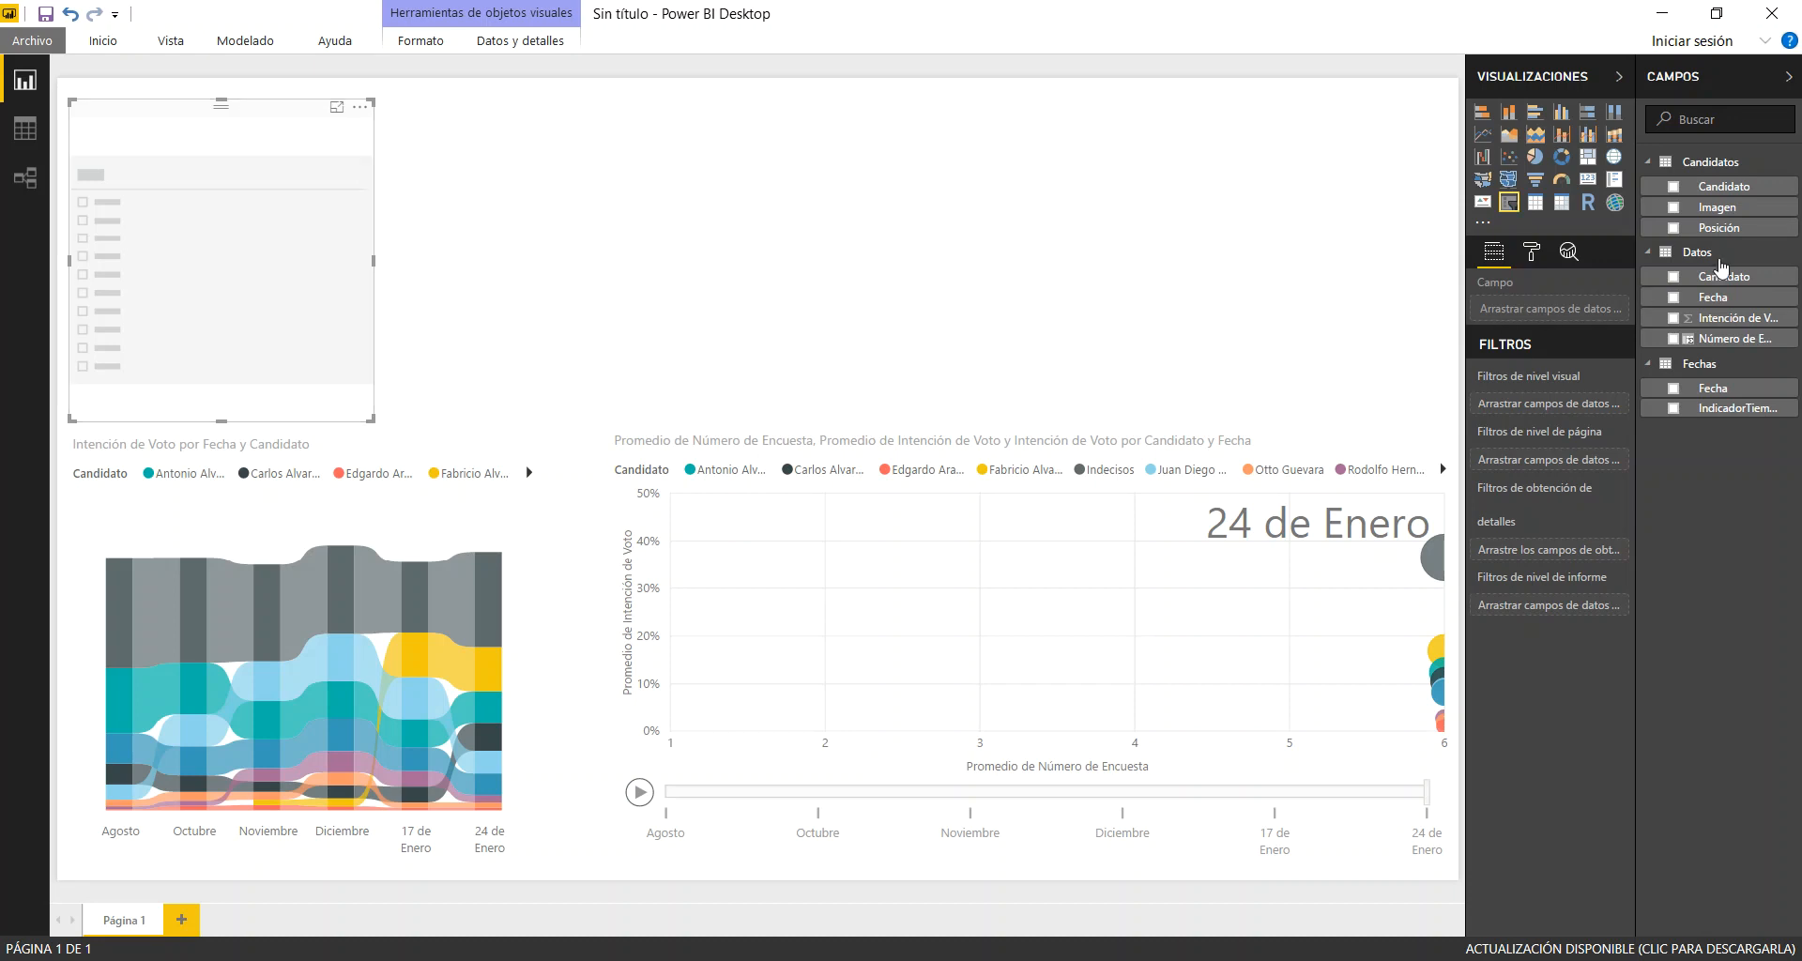
left_click_drag(1725, 214, 242, 220)
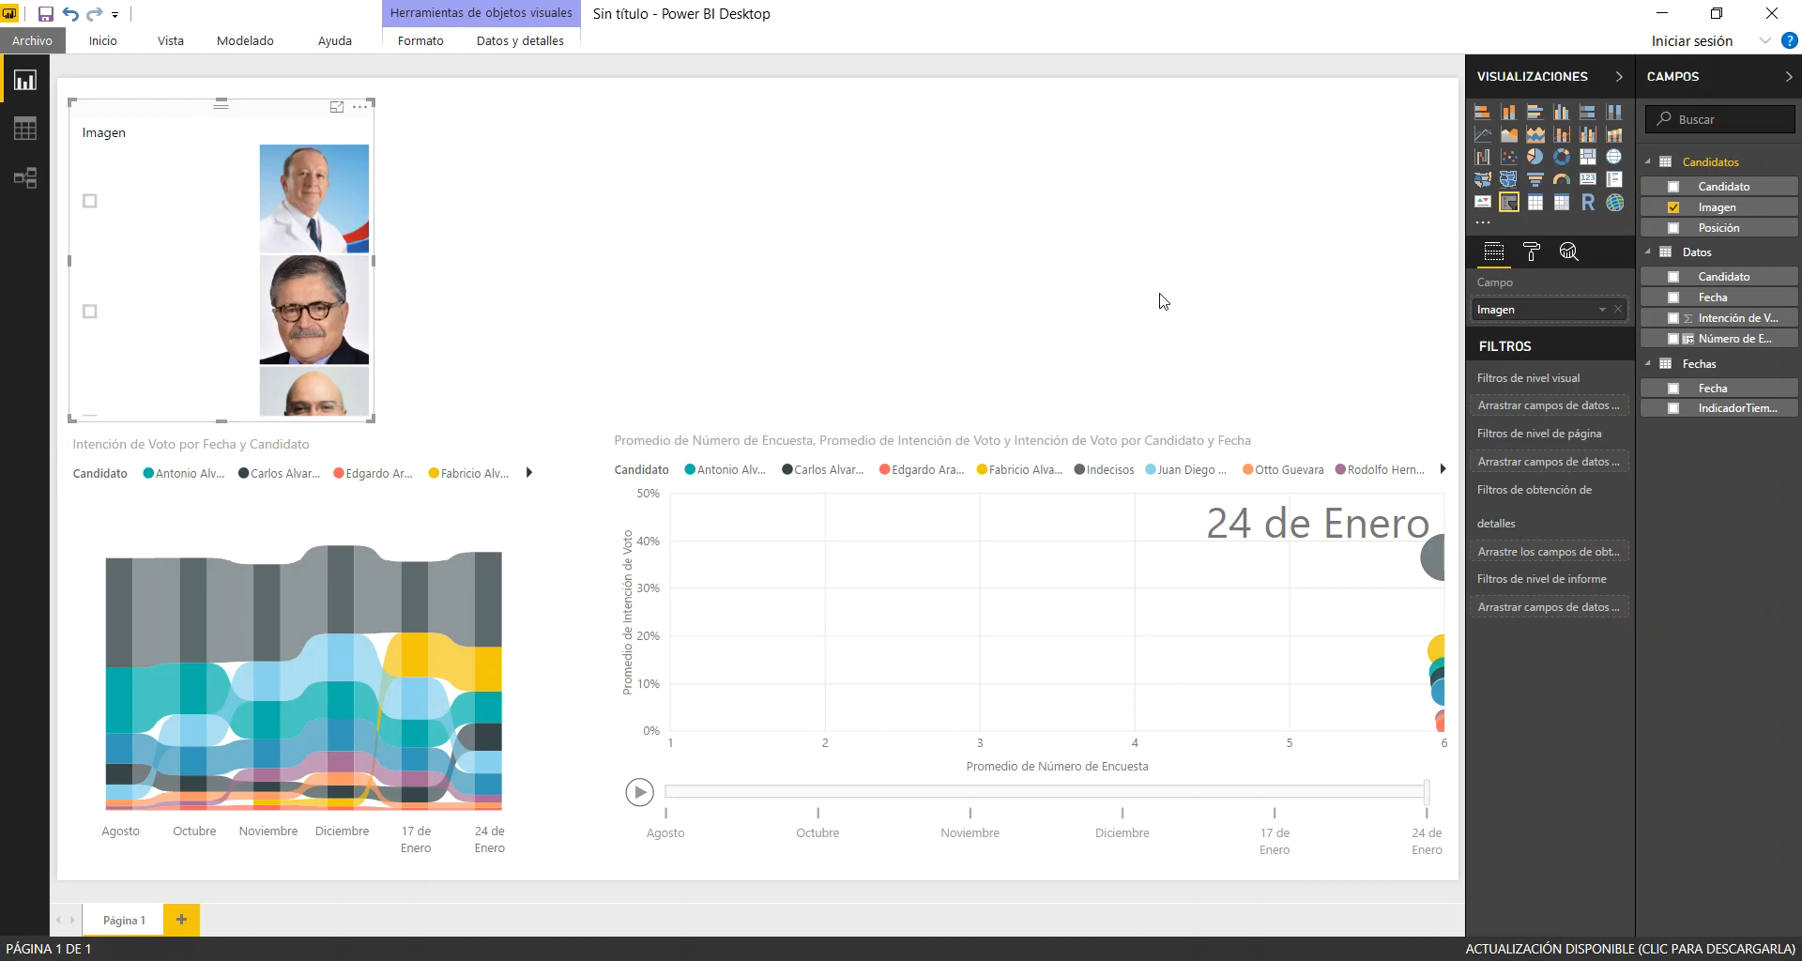
left_click_drag(370, 181, 382, 383)
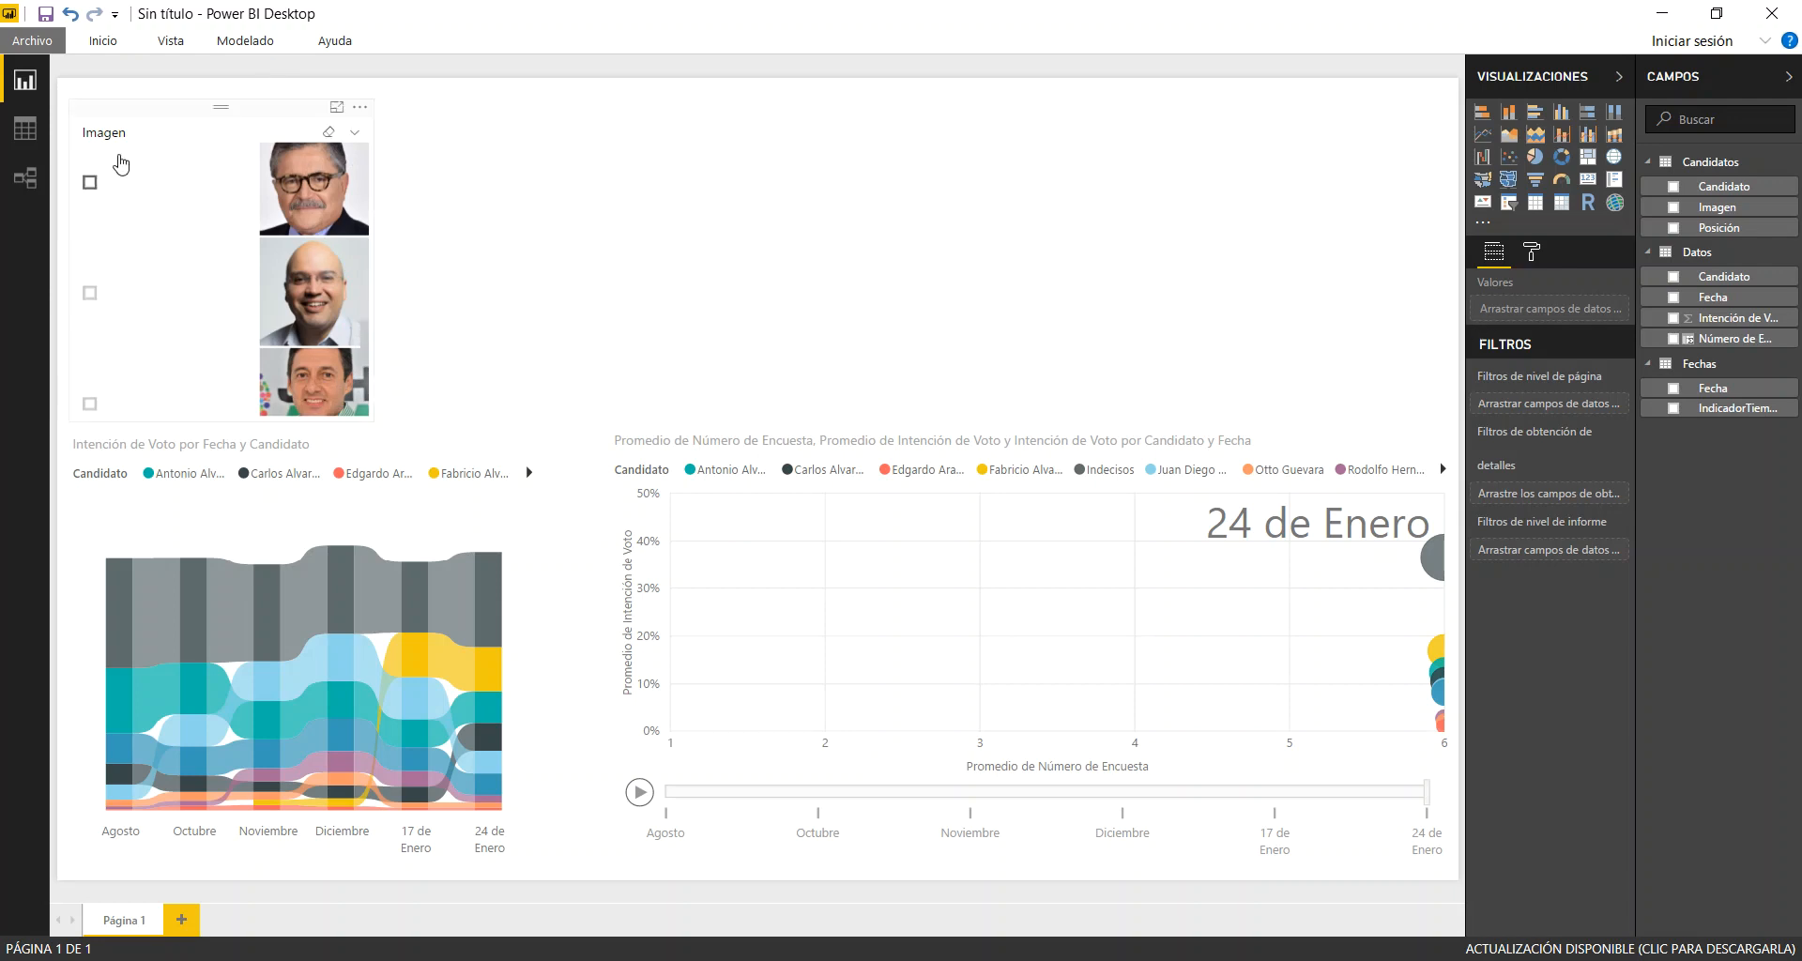
Set the Imagen slicer's orientation to Horizontal
left_click(178, 127)
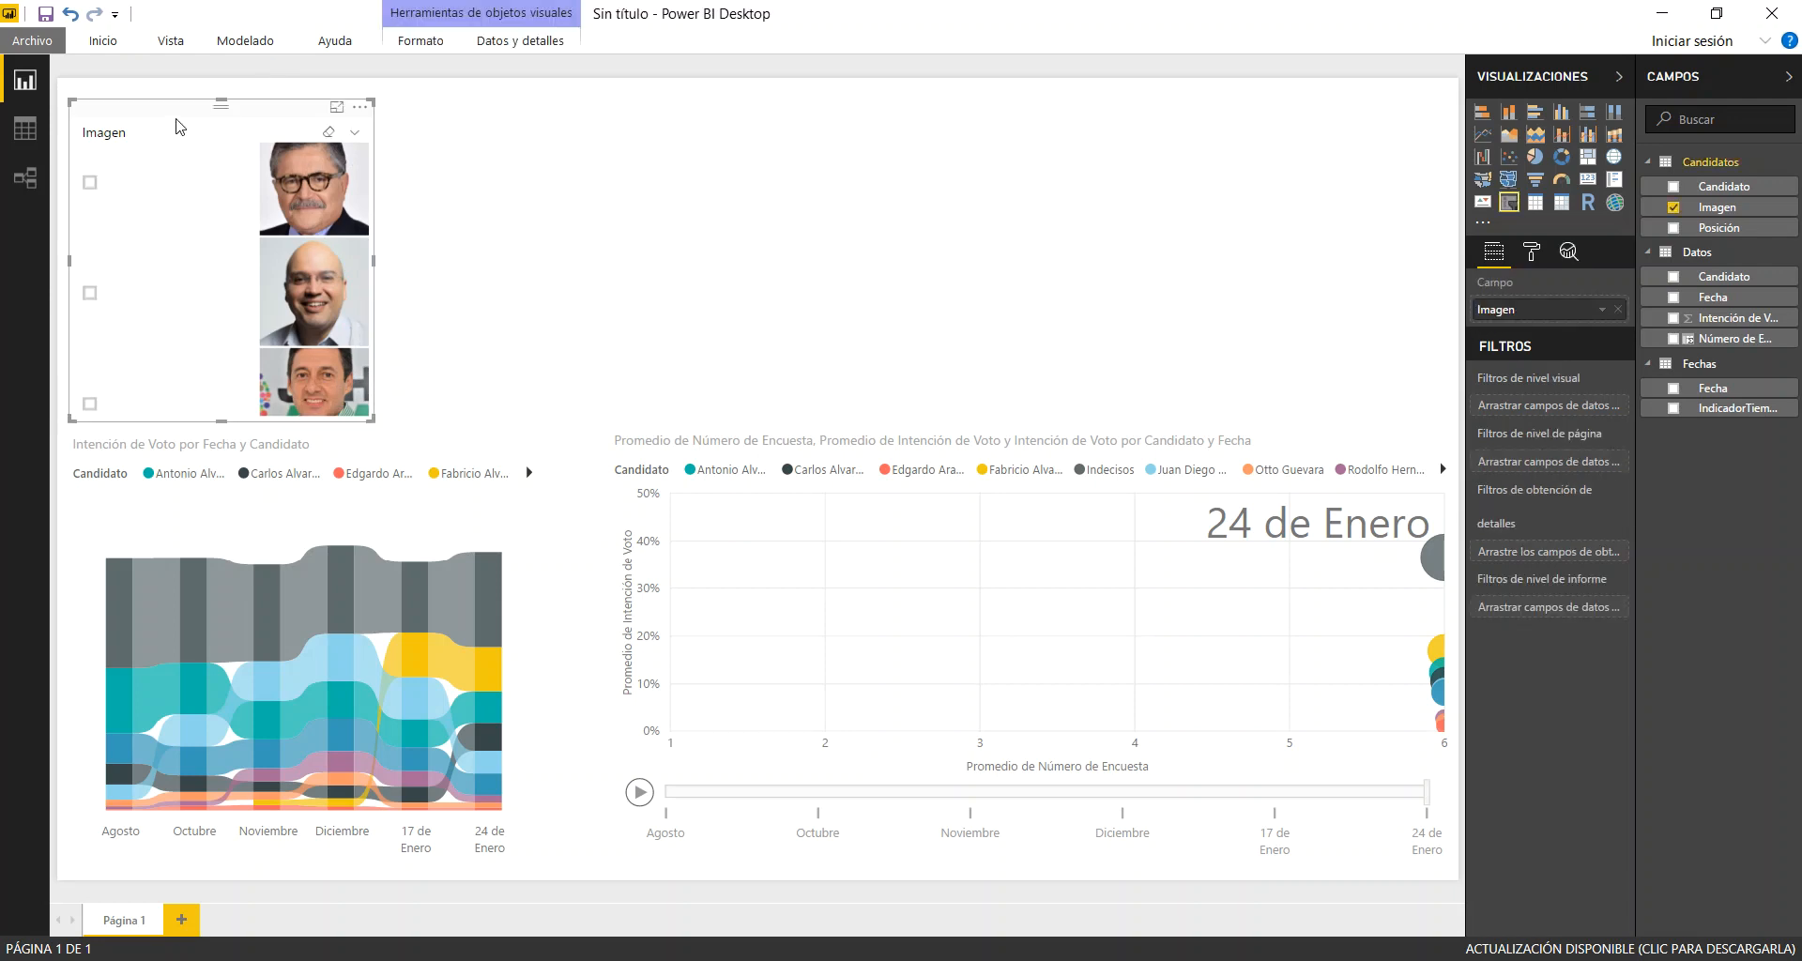
left_click(1532, 253)
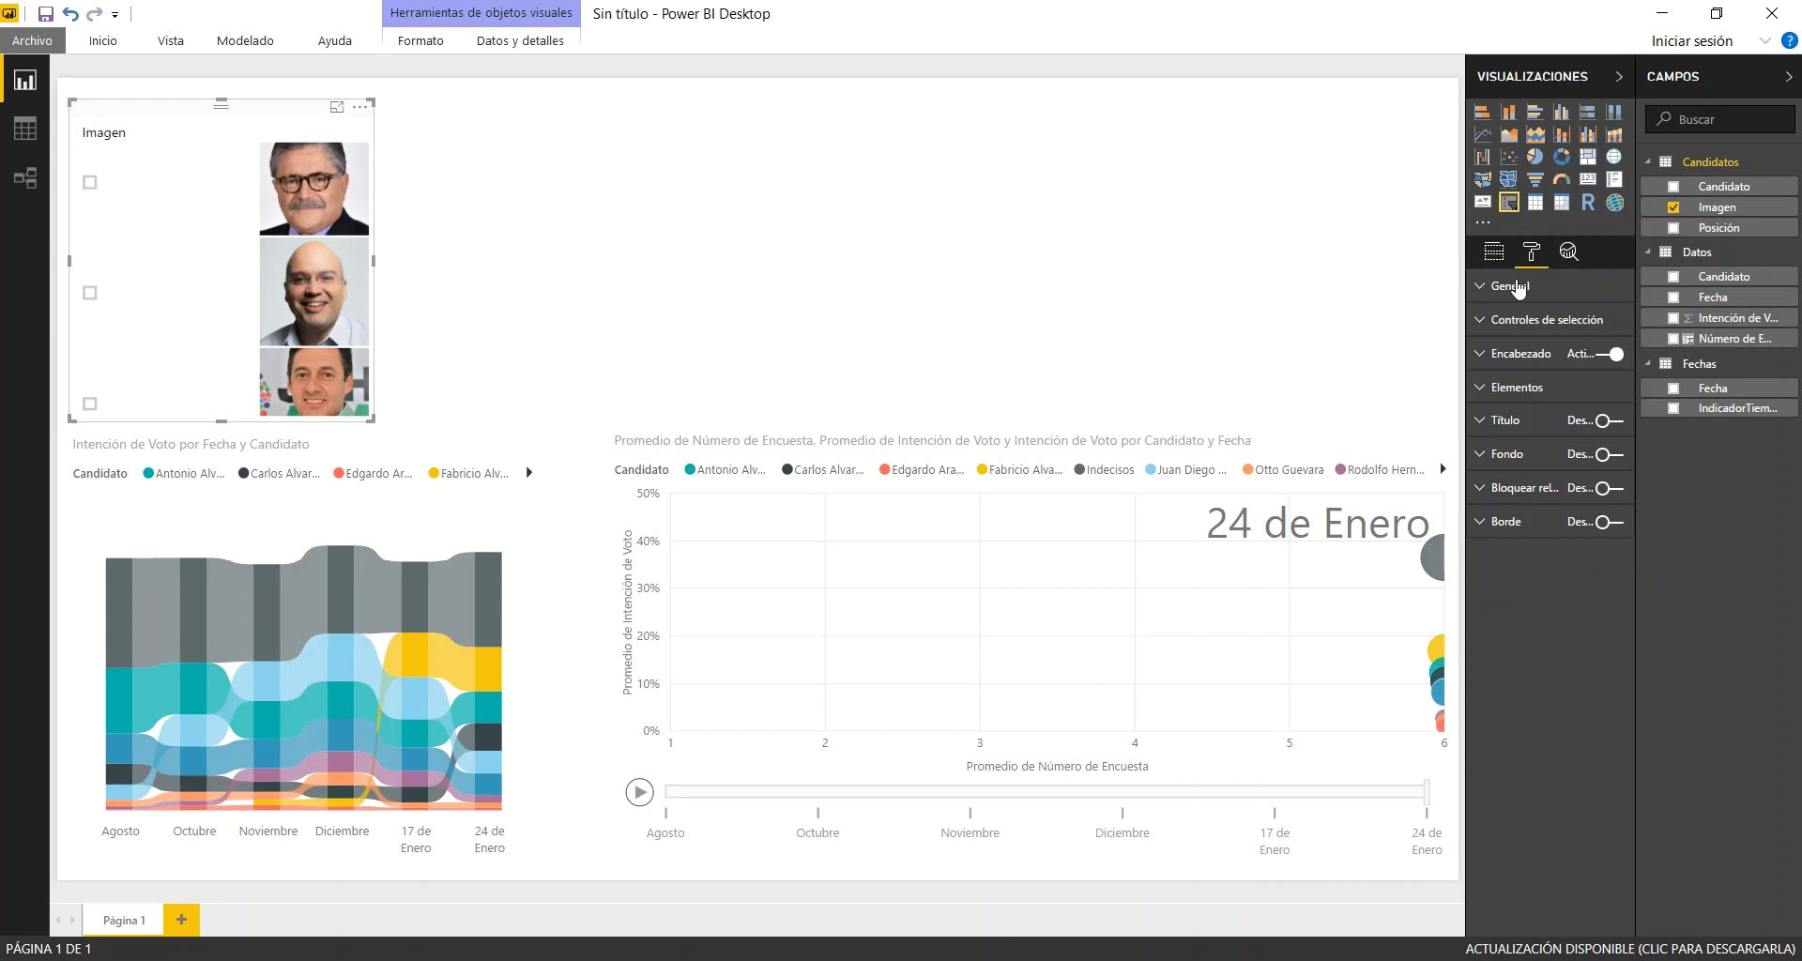
left_click(1521, 288)
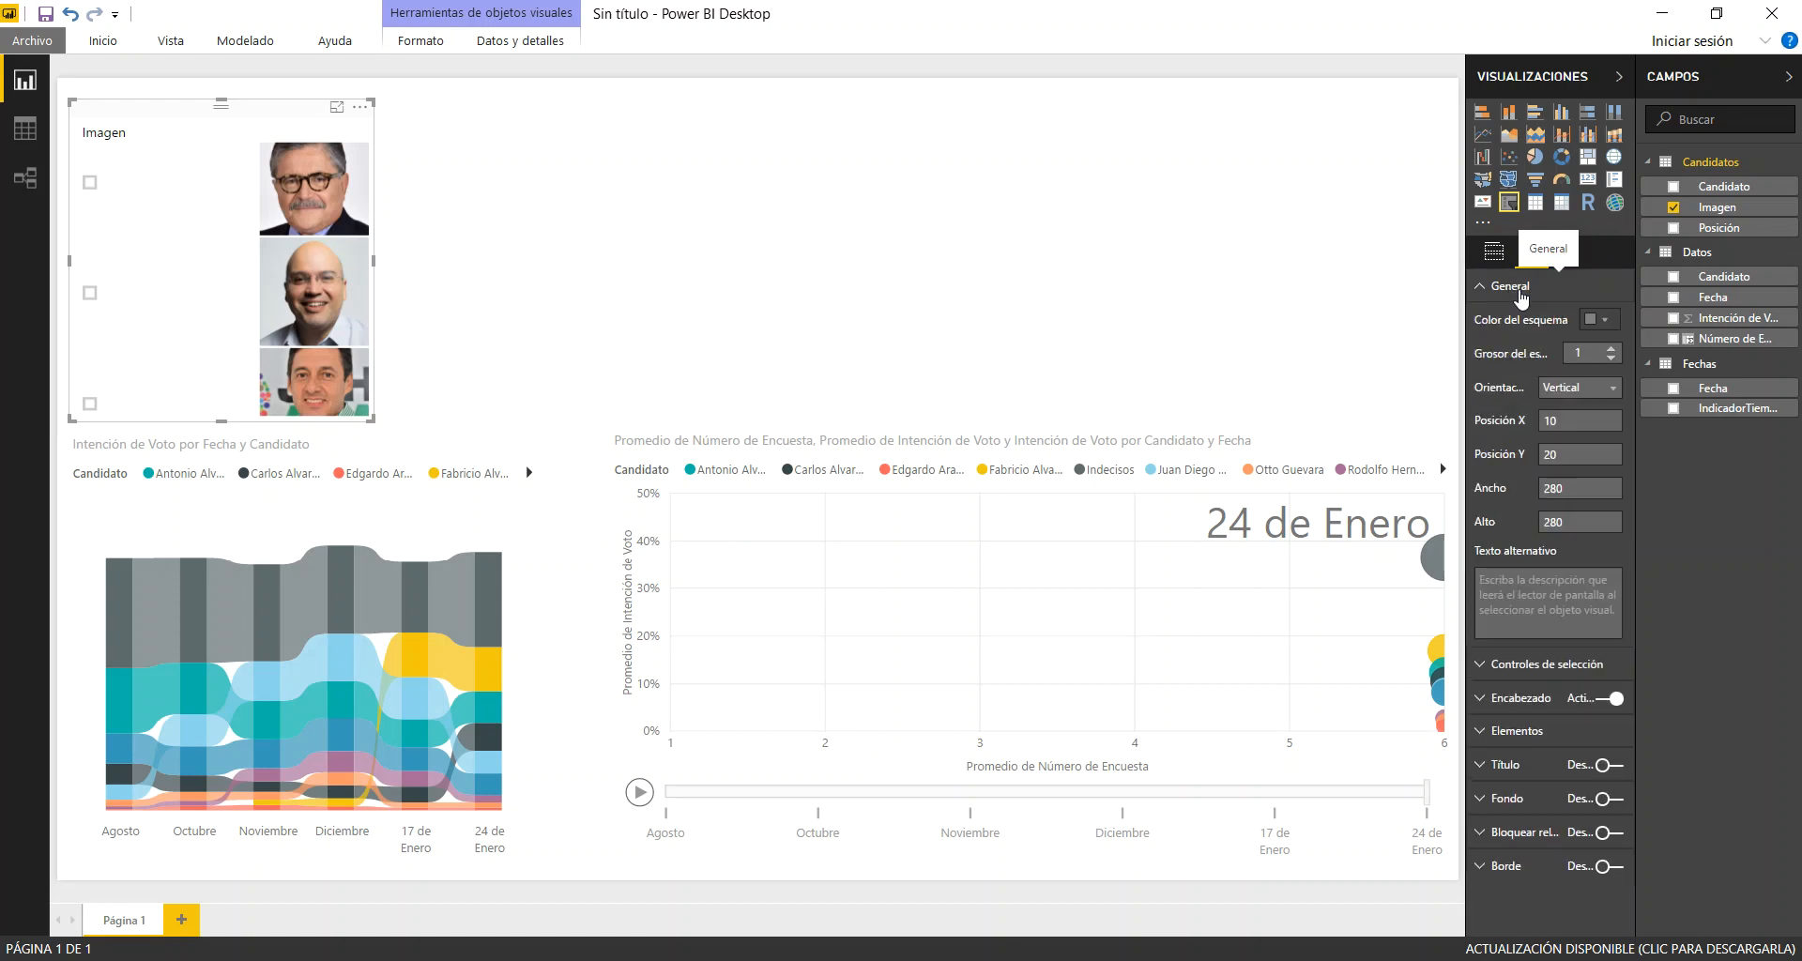
left_click(1562, 388)
left_click(1575, 429)
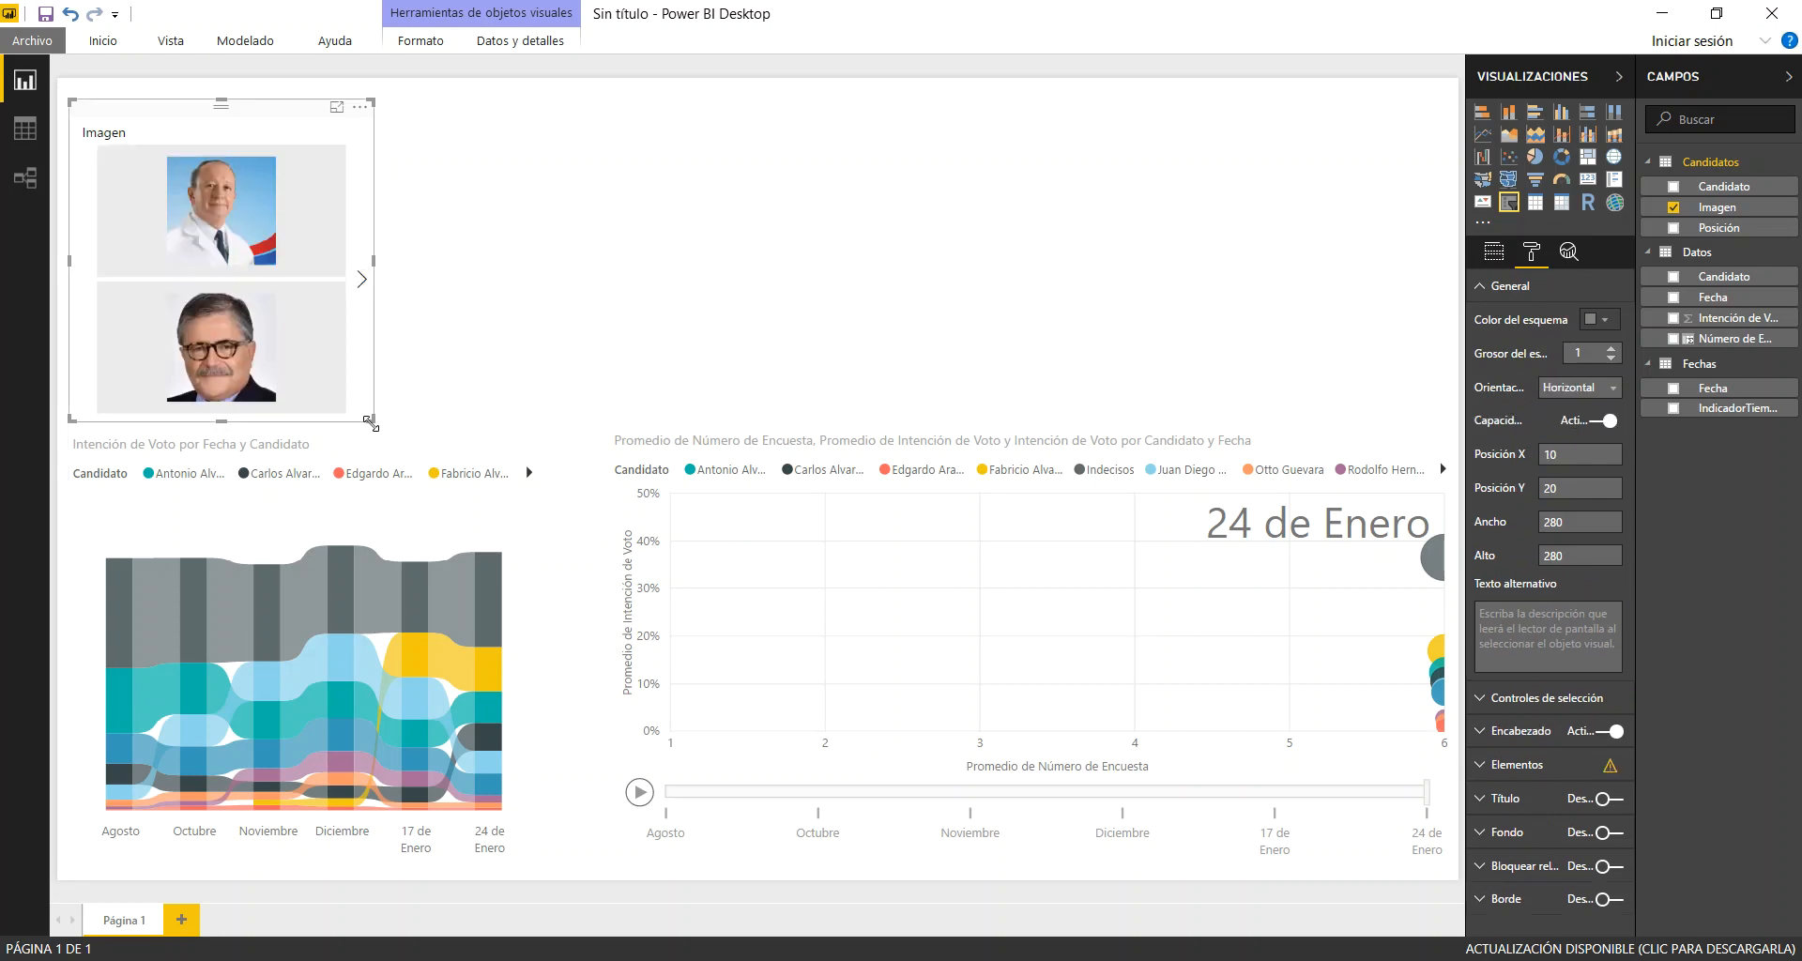
Resize the Imagen slicer to about 1262 wide by 159 high and place it directly above the two charts
left_click_drag(369, 420, 1449, 296)
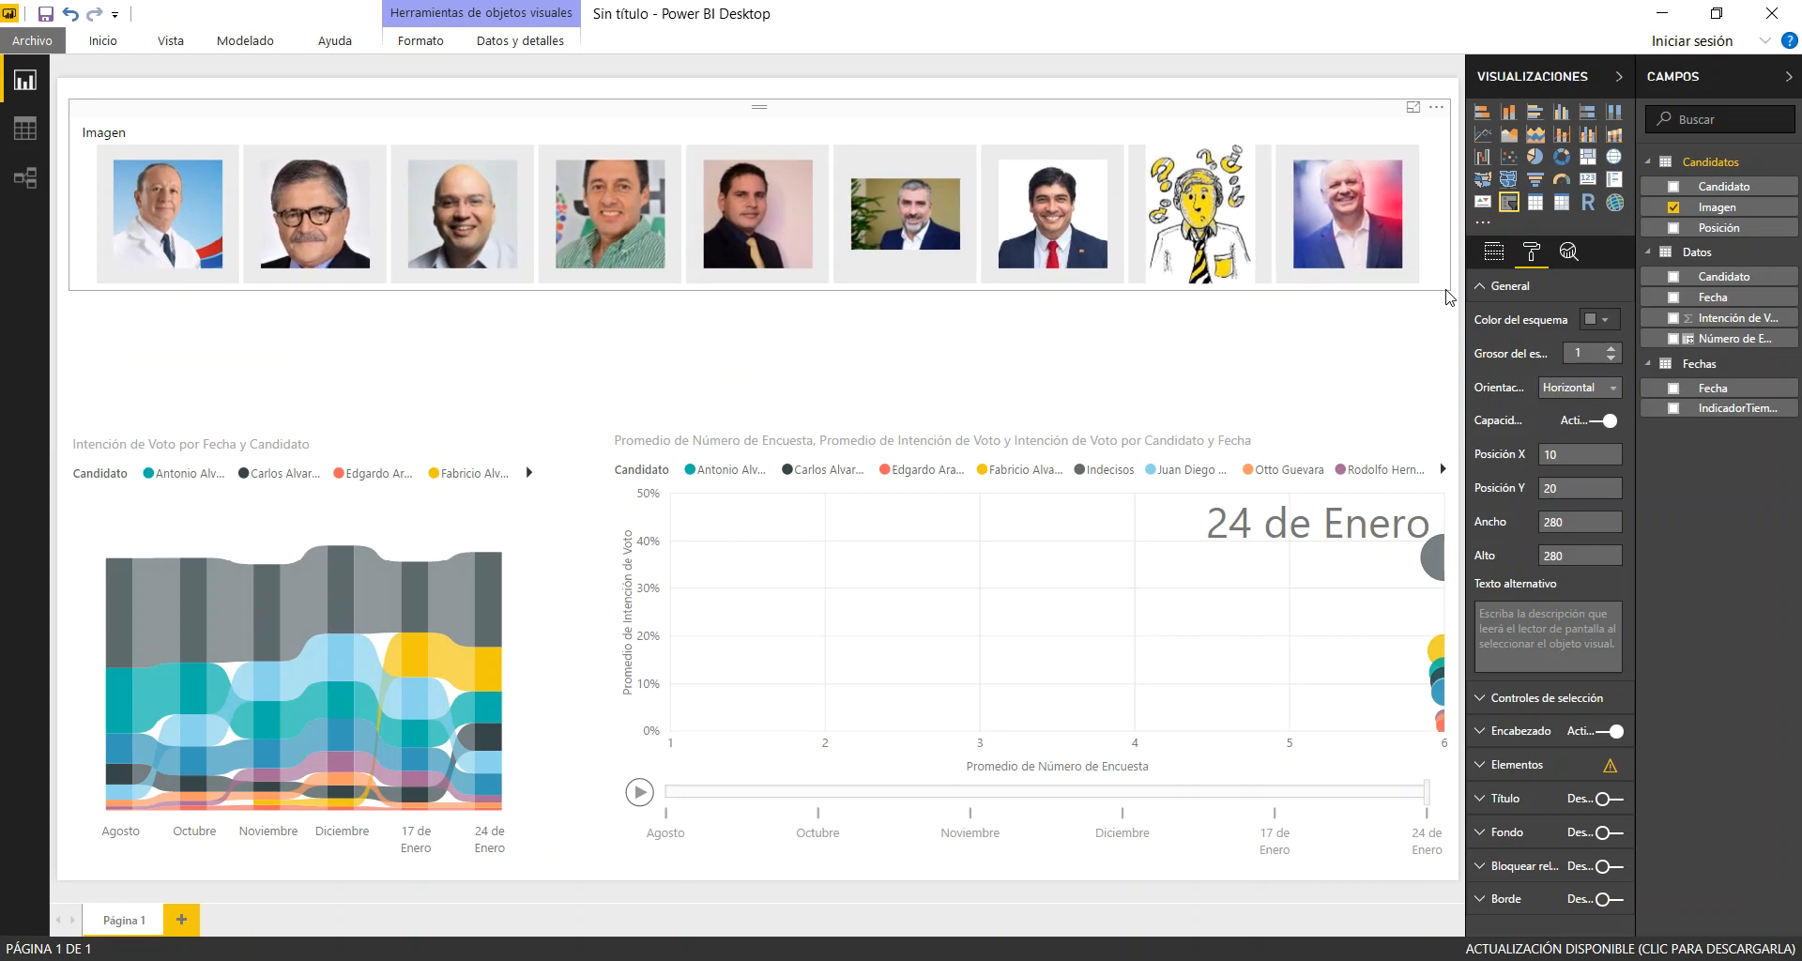
left_click_drag(1447, 290, 1446, 289)
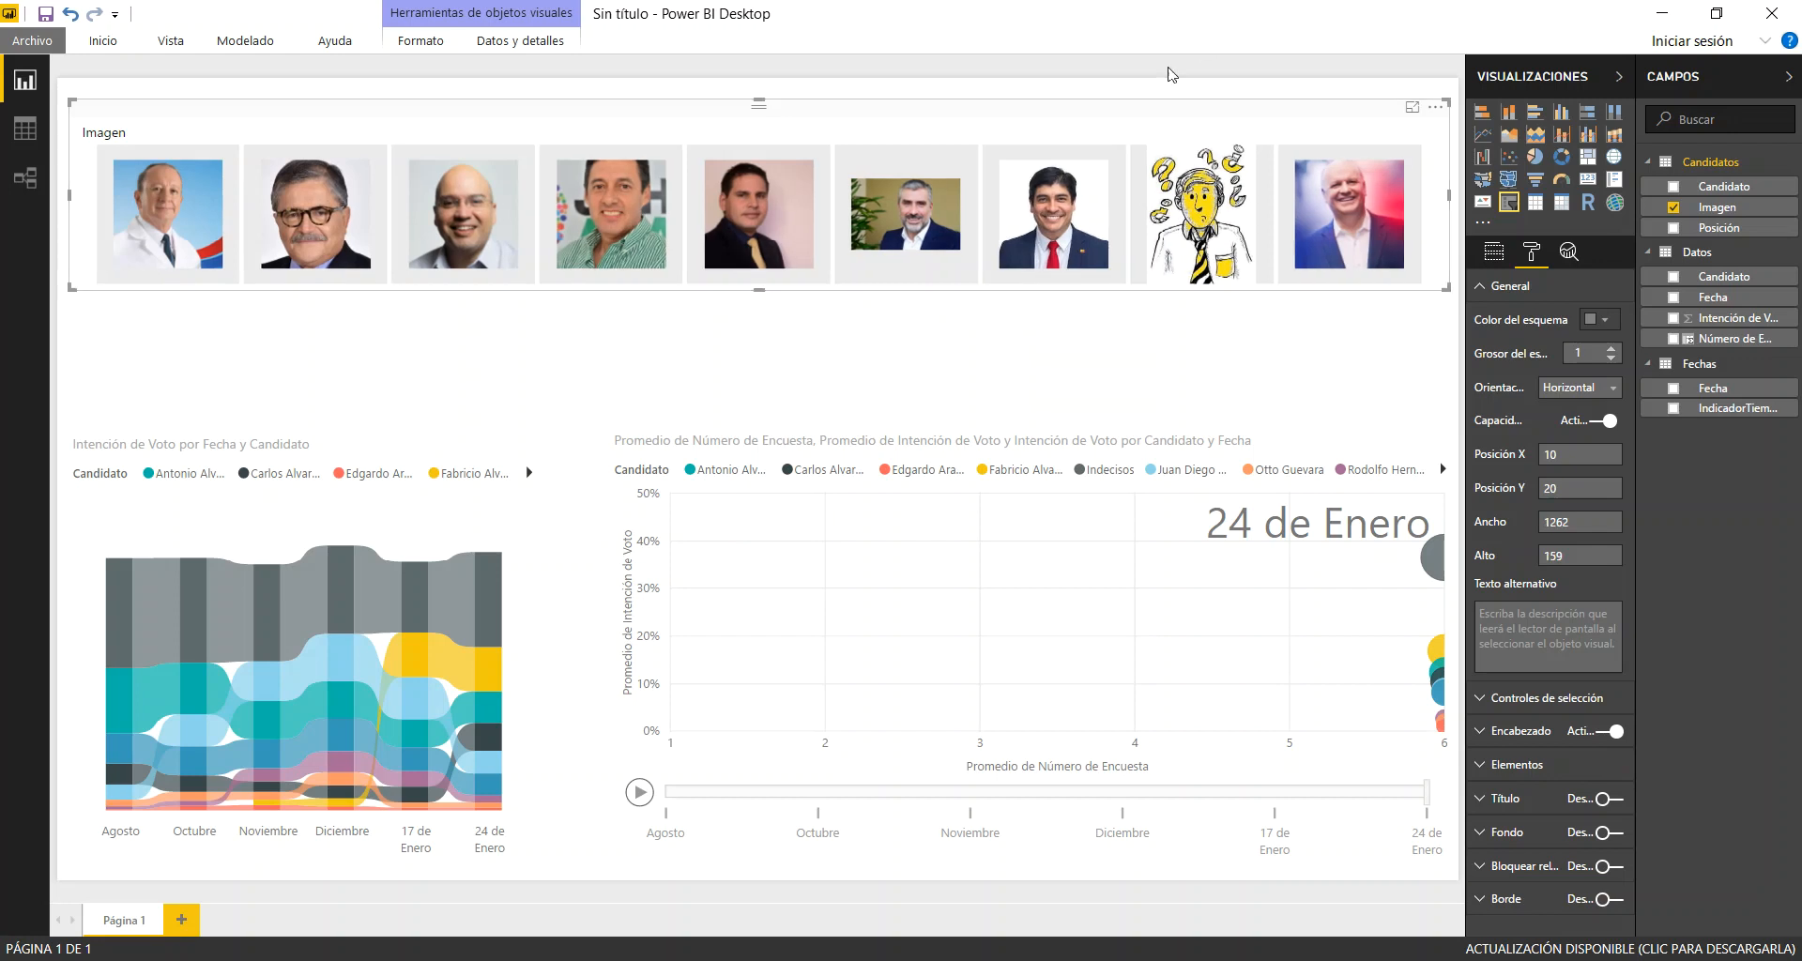
left_click_drag(1161, 113, 1156, 235)
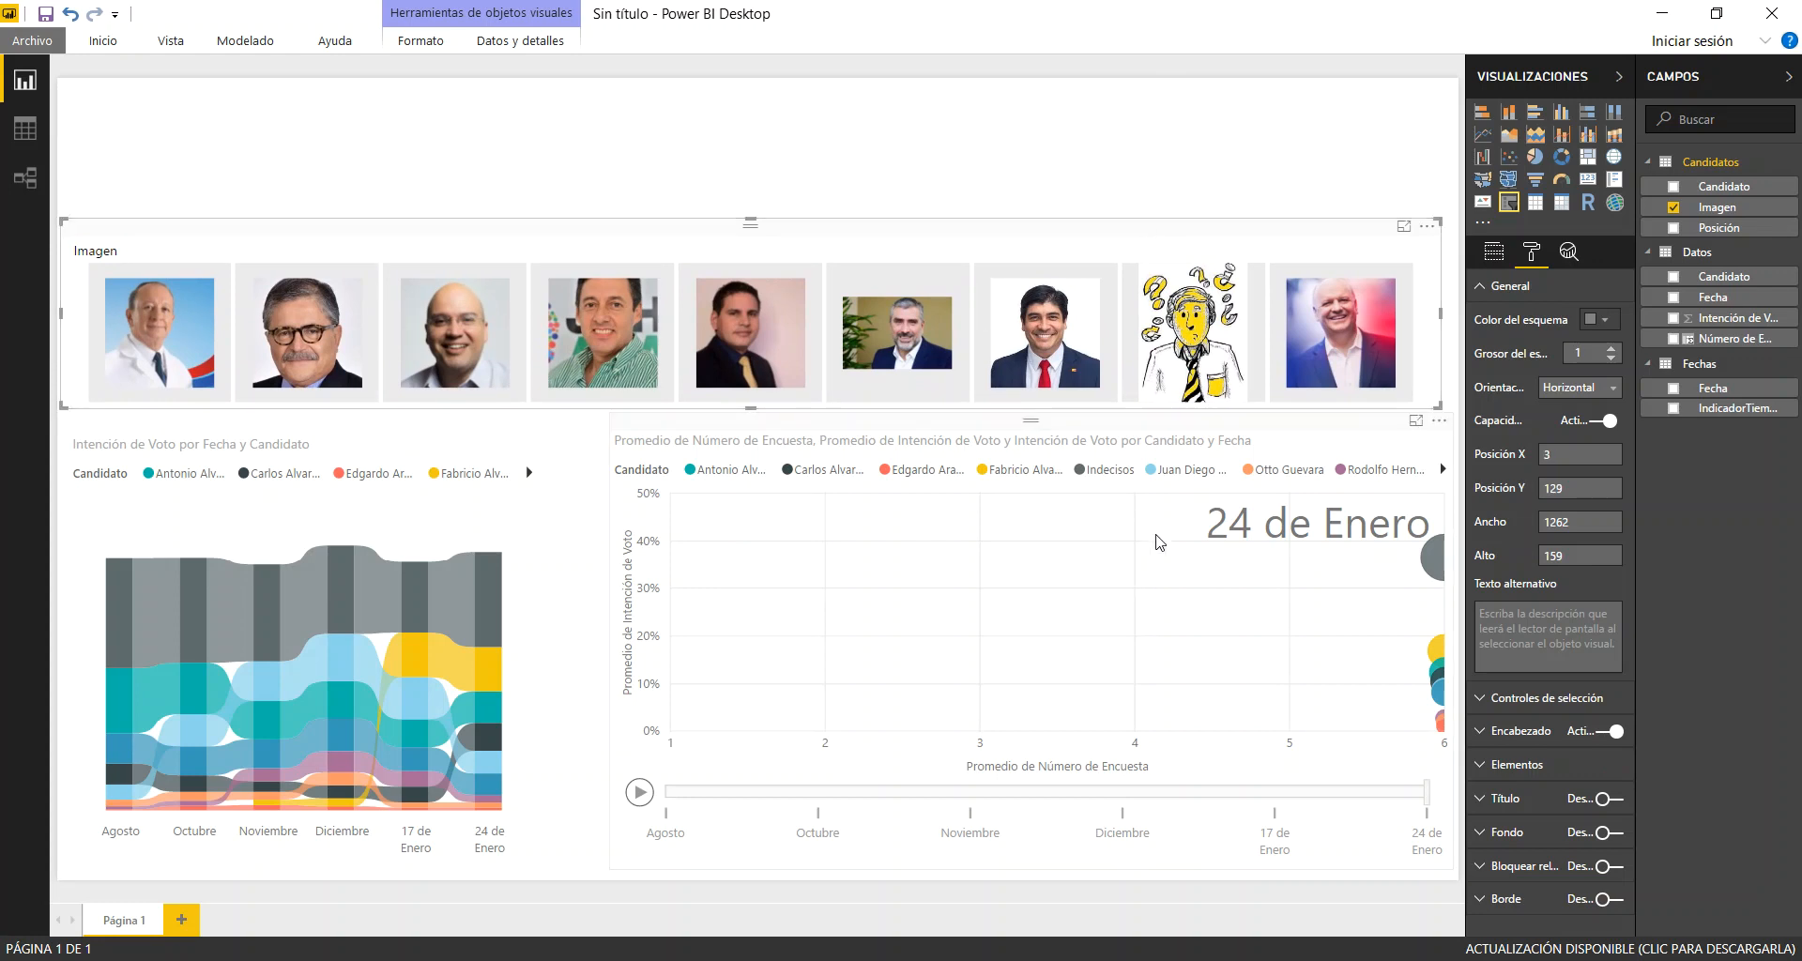
left_click(919, 188)
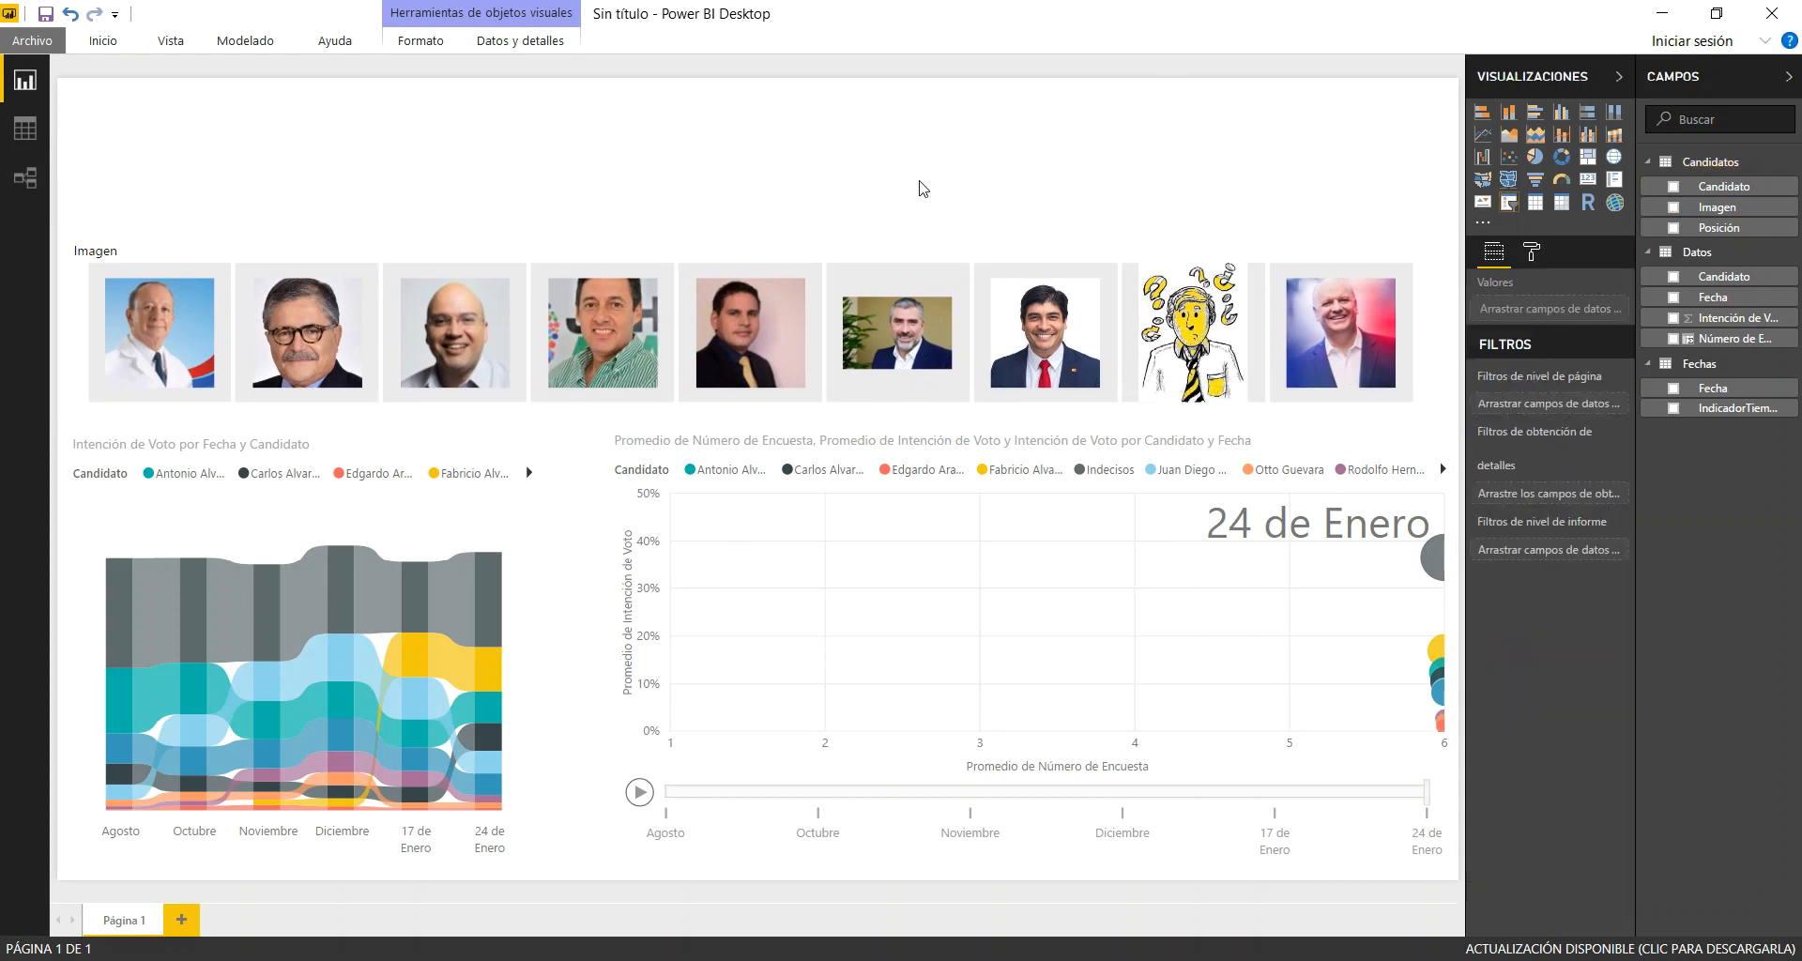
Test the photo slicer by filtering both charts to single candidates and to the yellow and dark grey pair, and clear the selection
left_click(1070, 352)
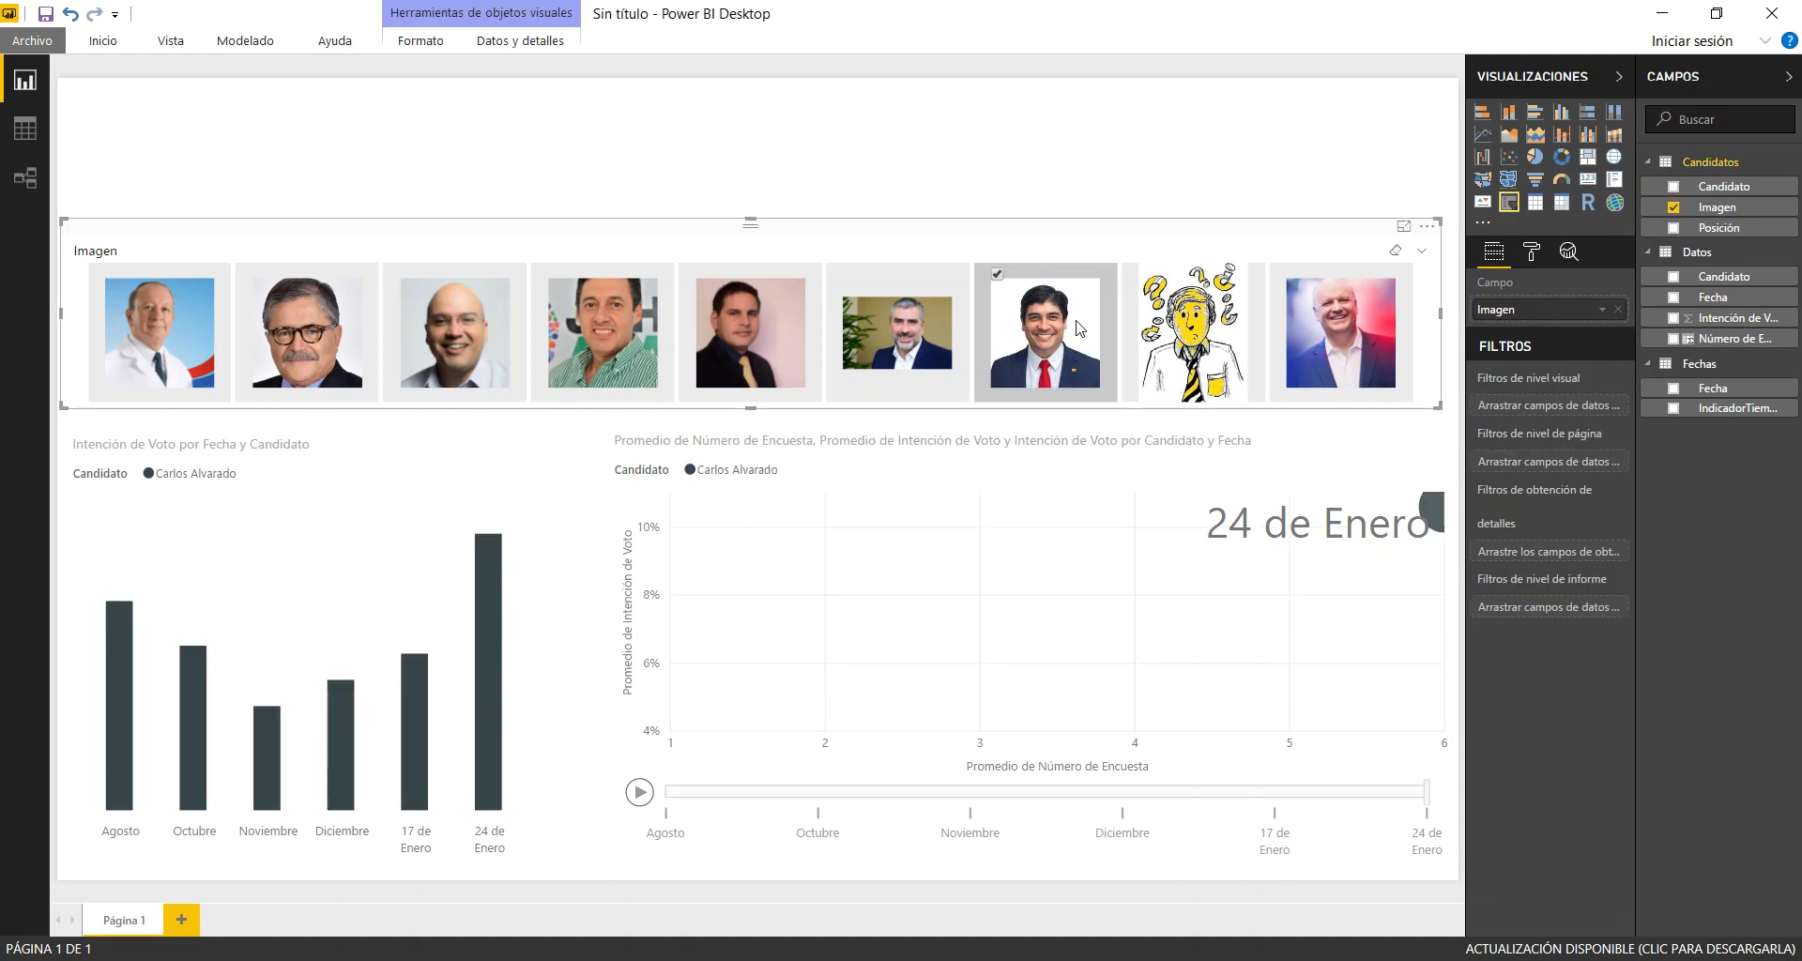
left_click(621, 340)
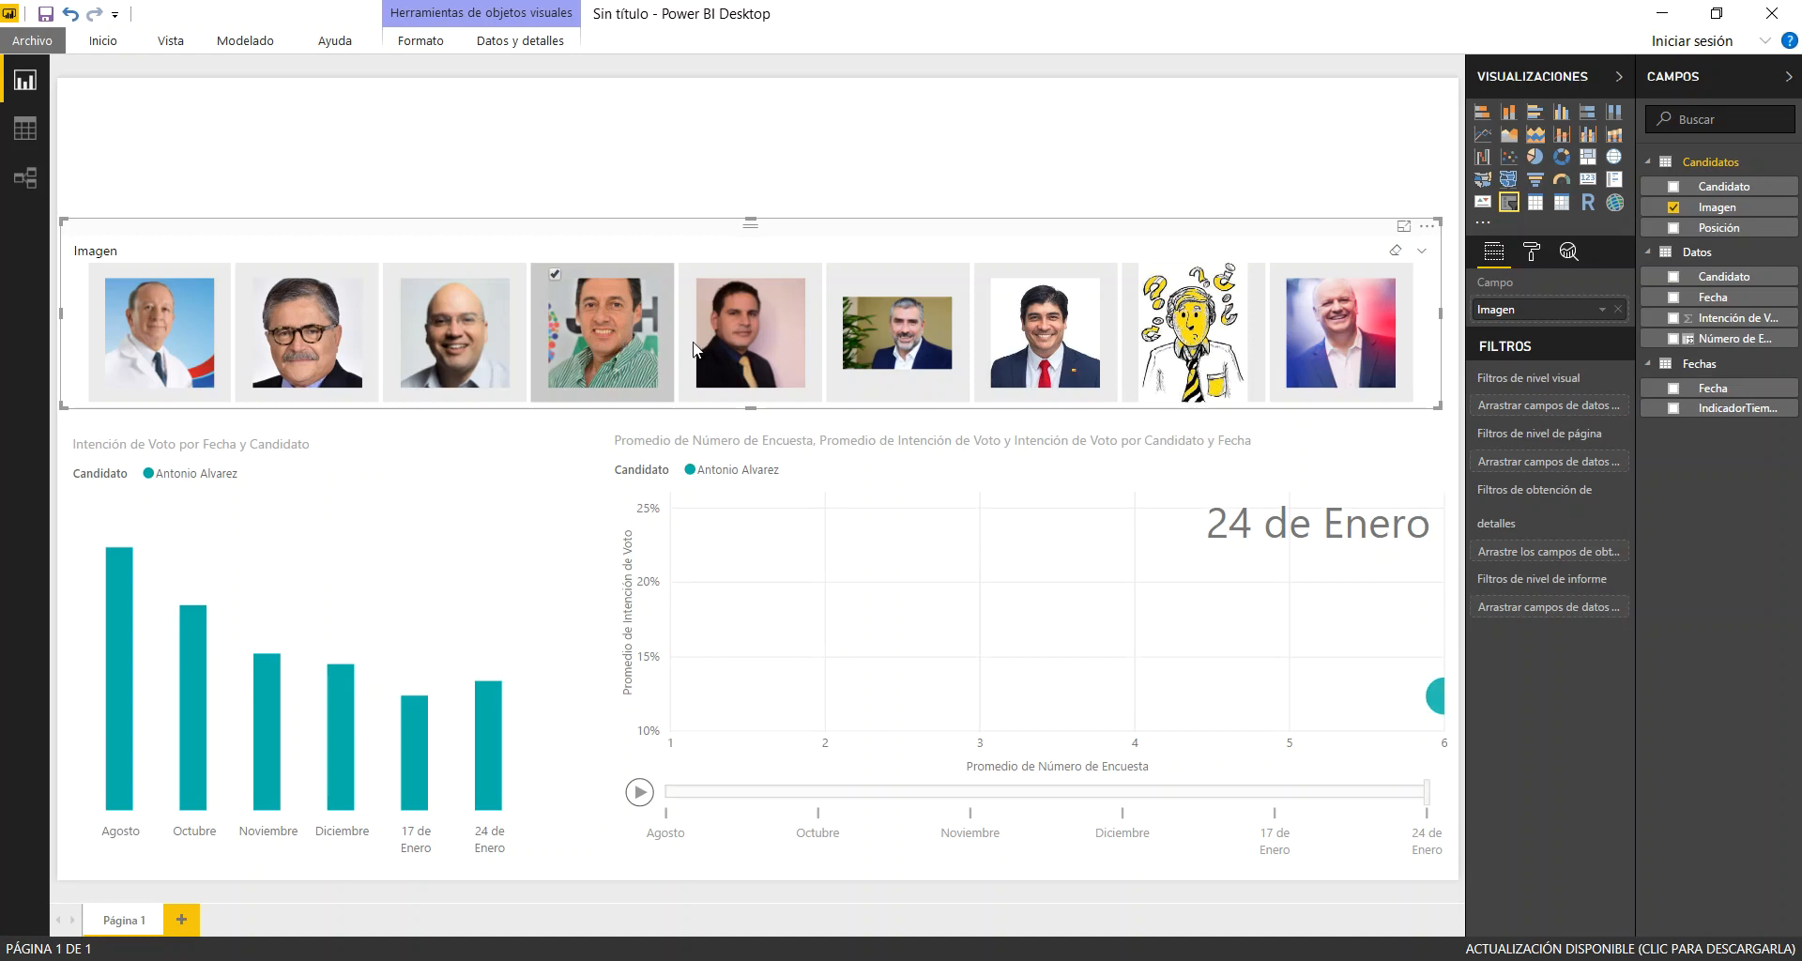
left_click(787, 341)
left_click(787, 341)
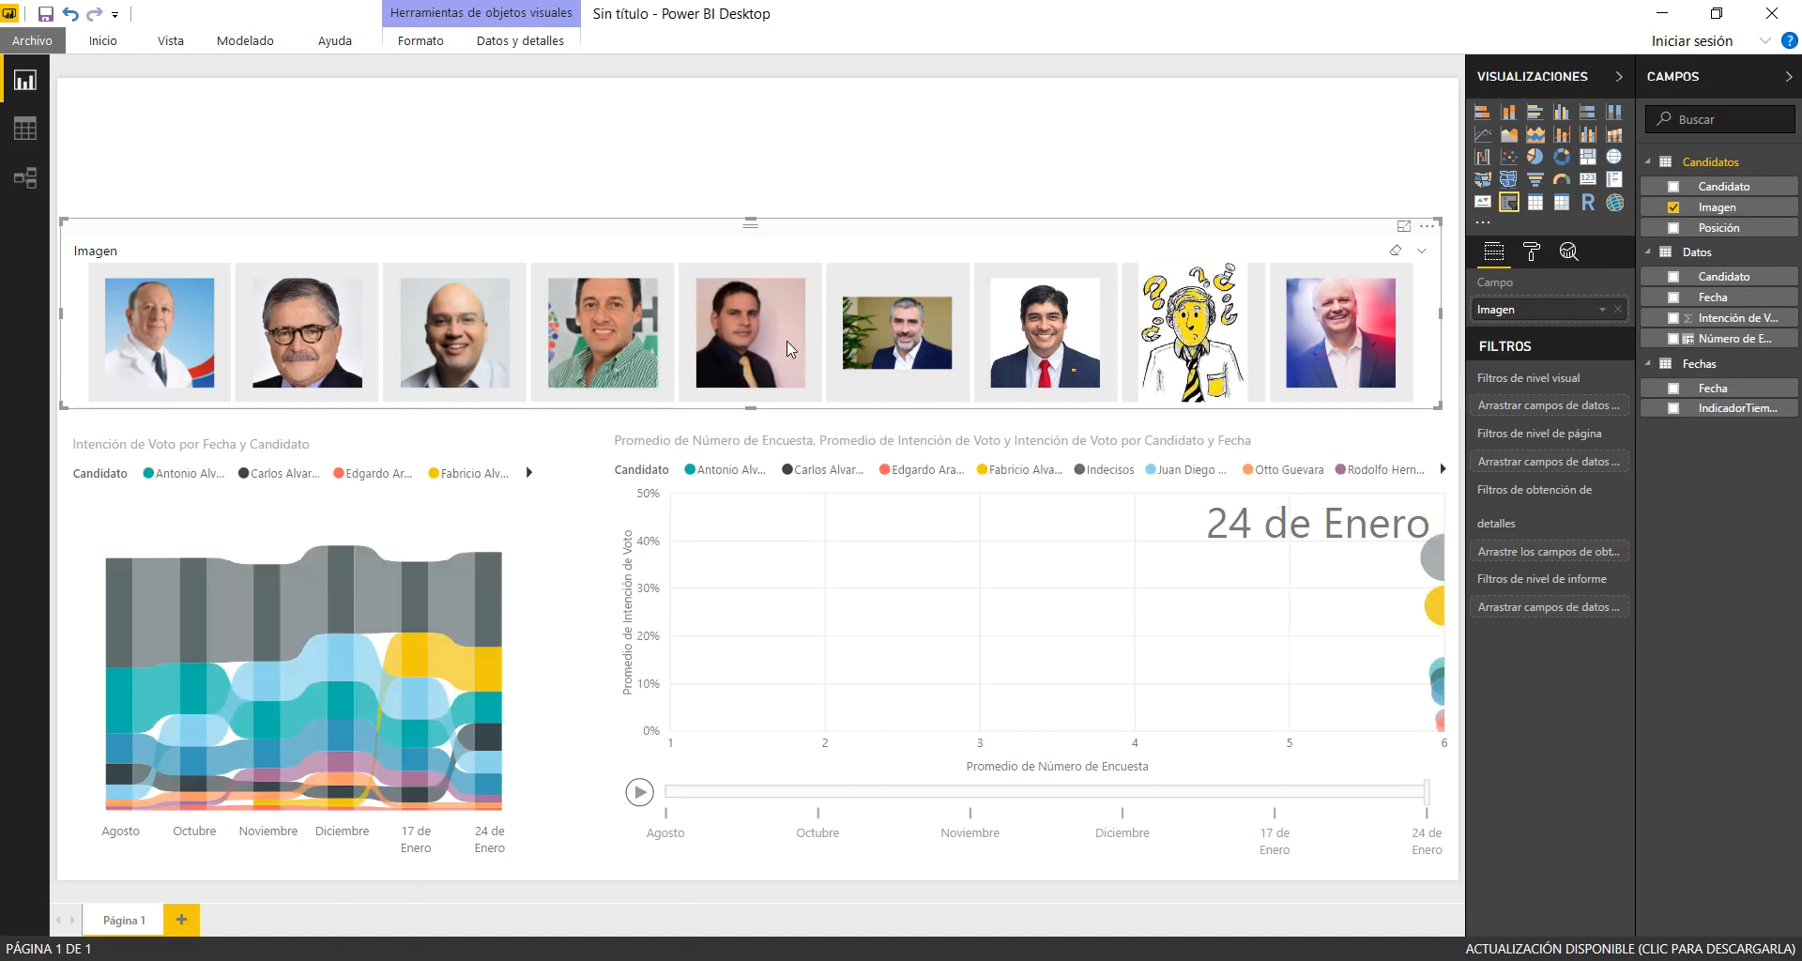
left_click(753, 353)
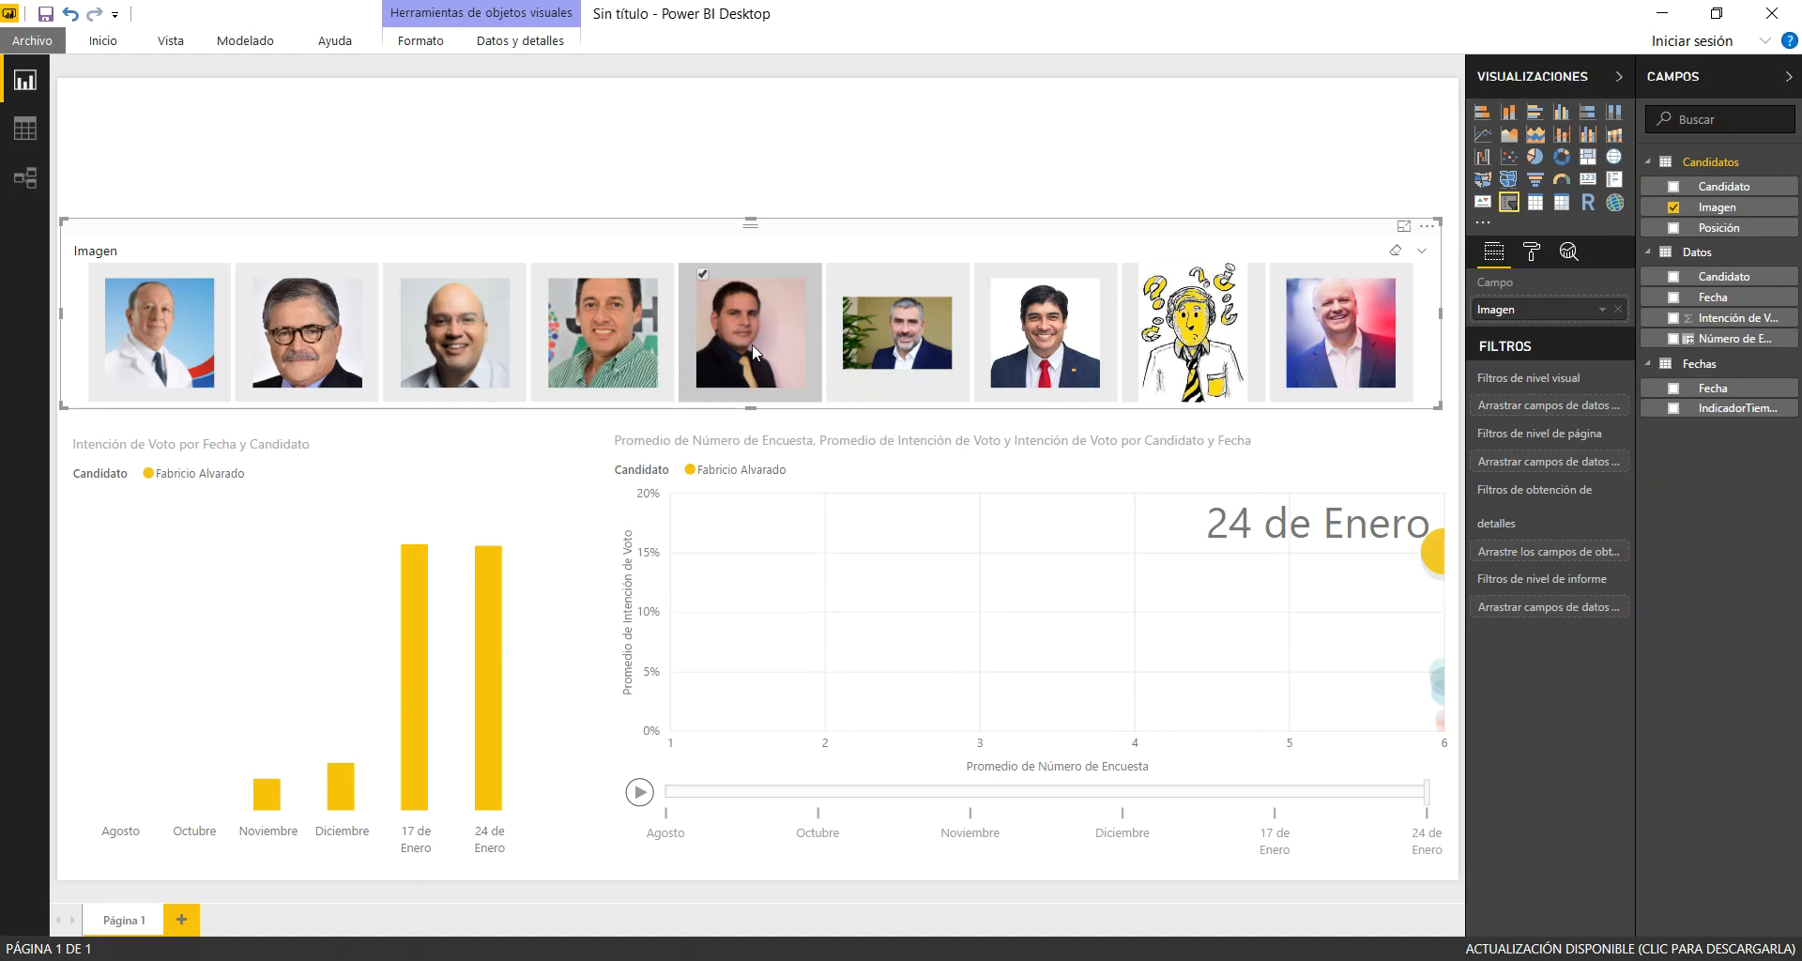
left_click(1056, 327, "ctrl")
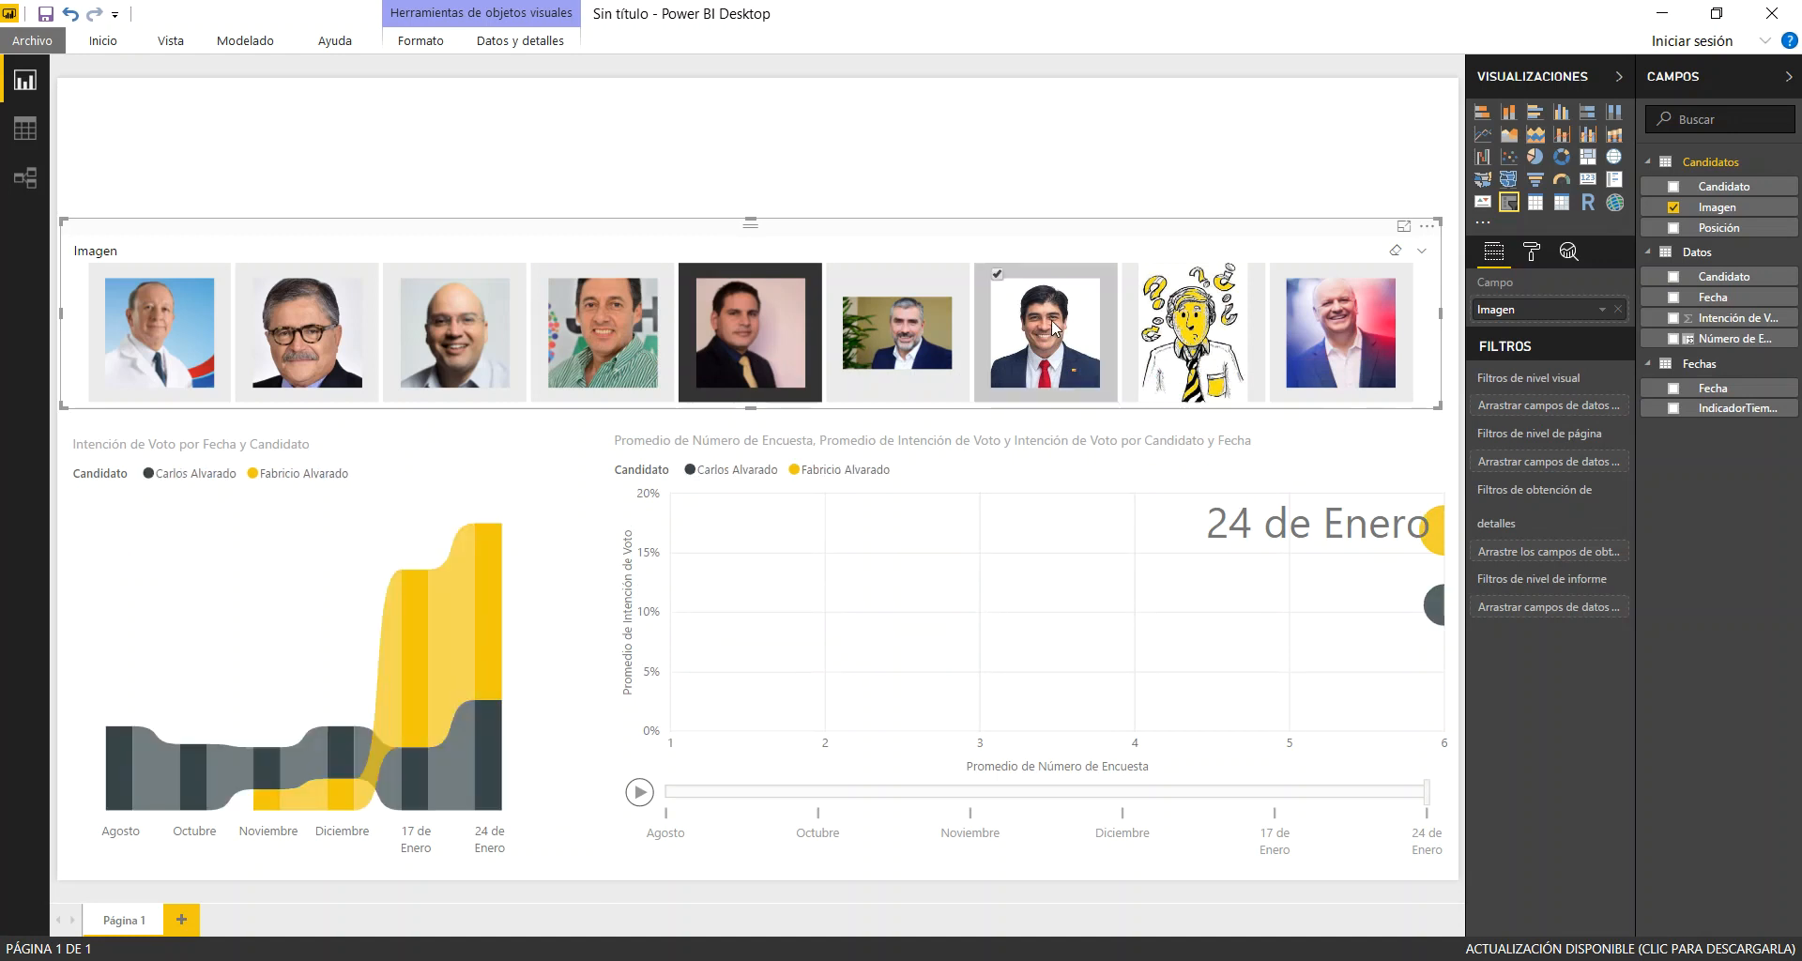
left_click(1055, 328)
left_click(1055, 328)
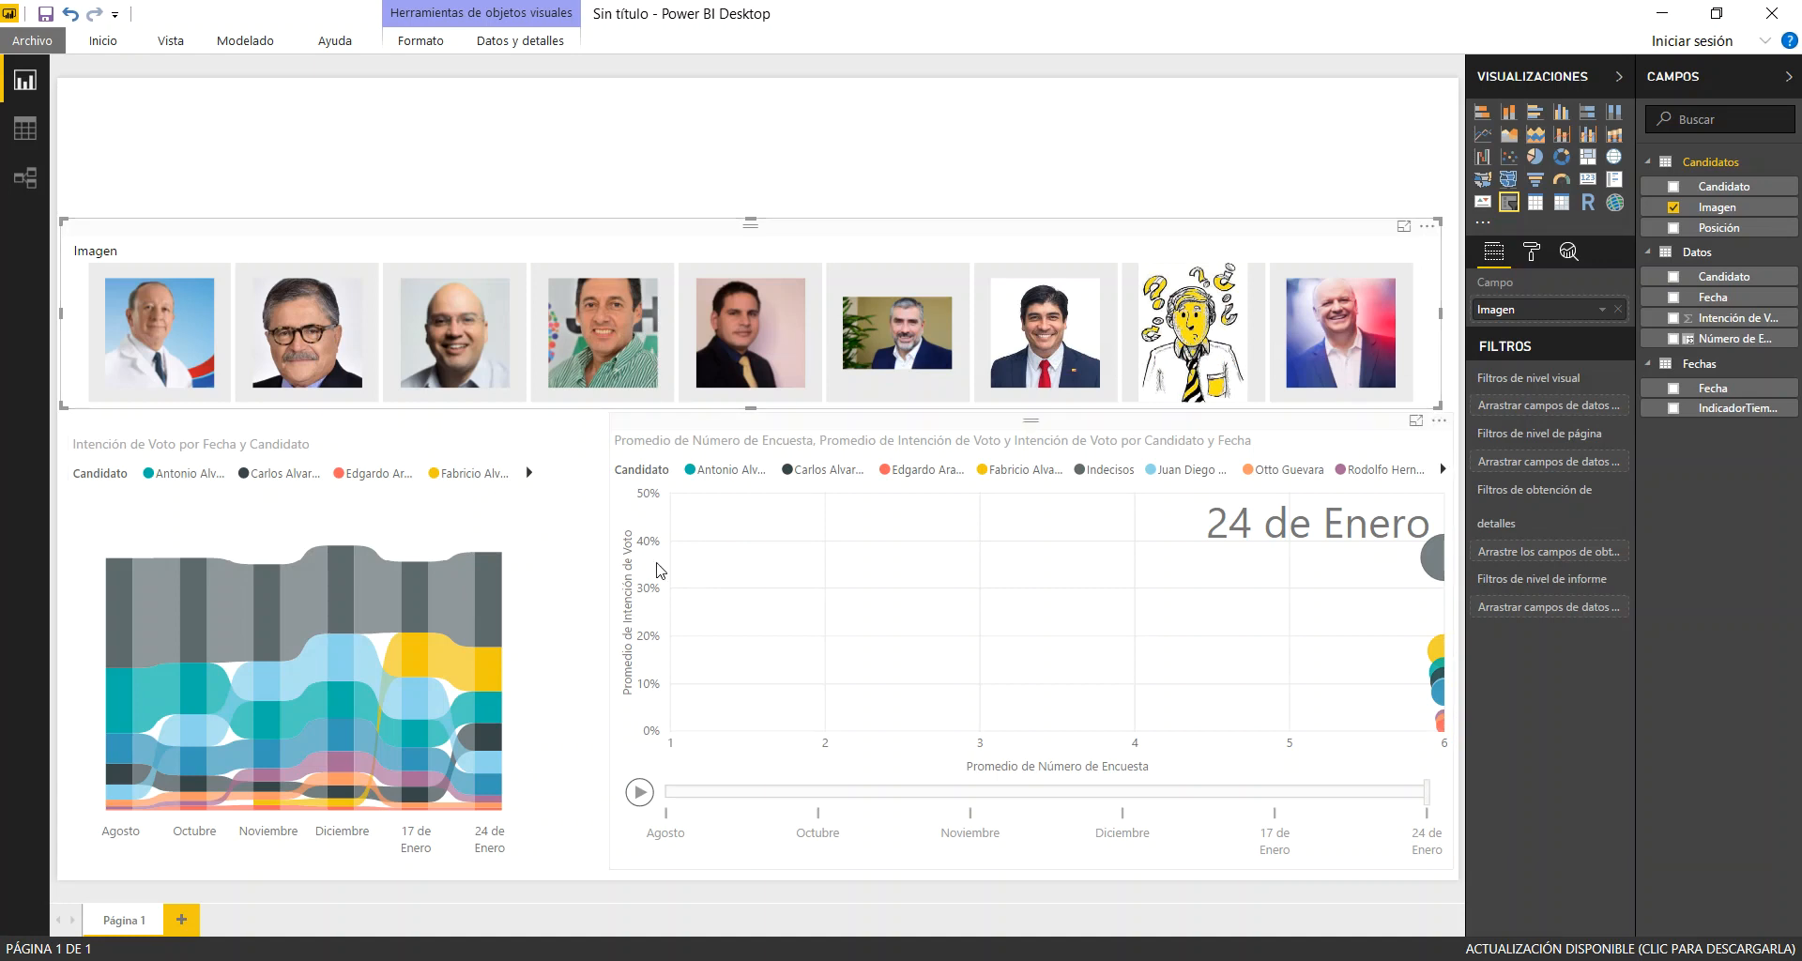
Check the Posición column in the Candidatos sheet of the Excel workbook Datos Encuestas UCR 2017-2018, close it and return to the untitled Power BI report
left_click(35, 132)
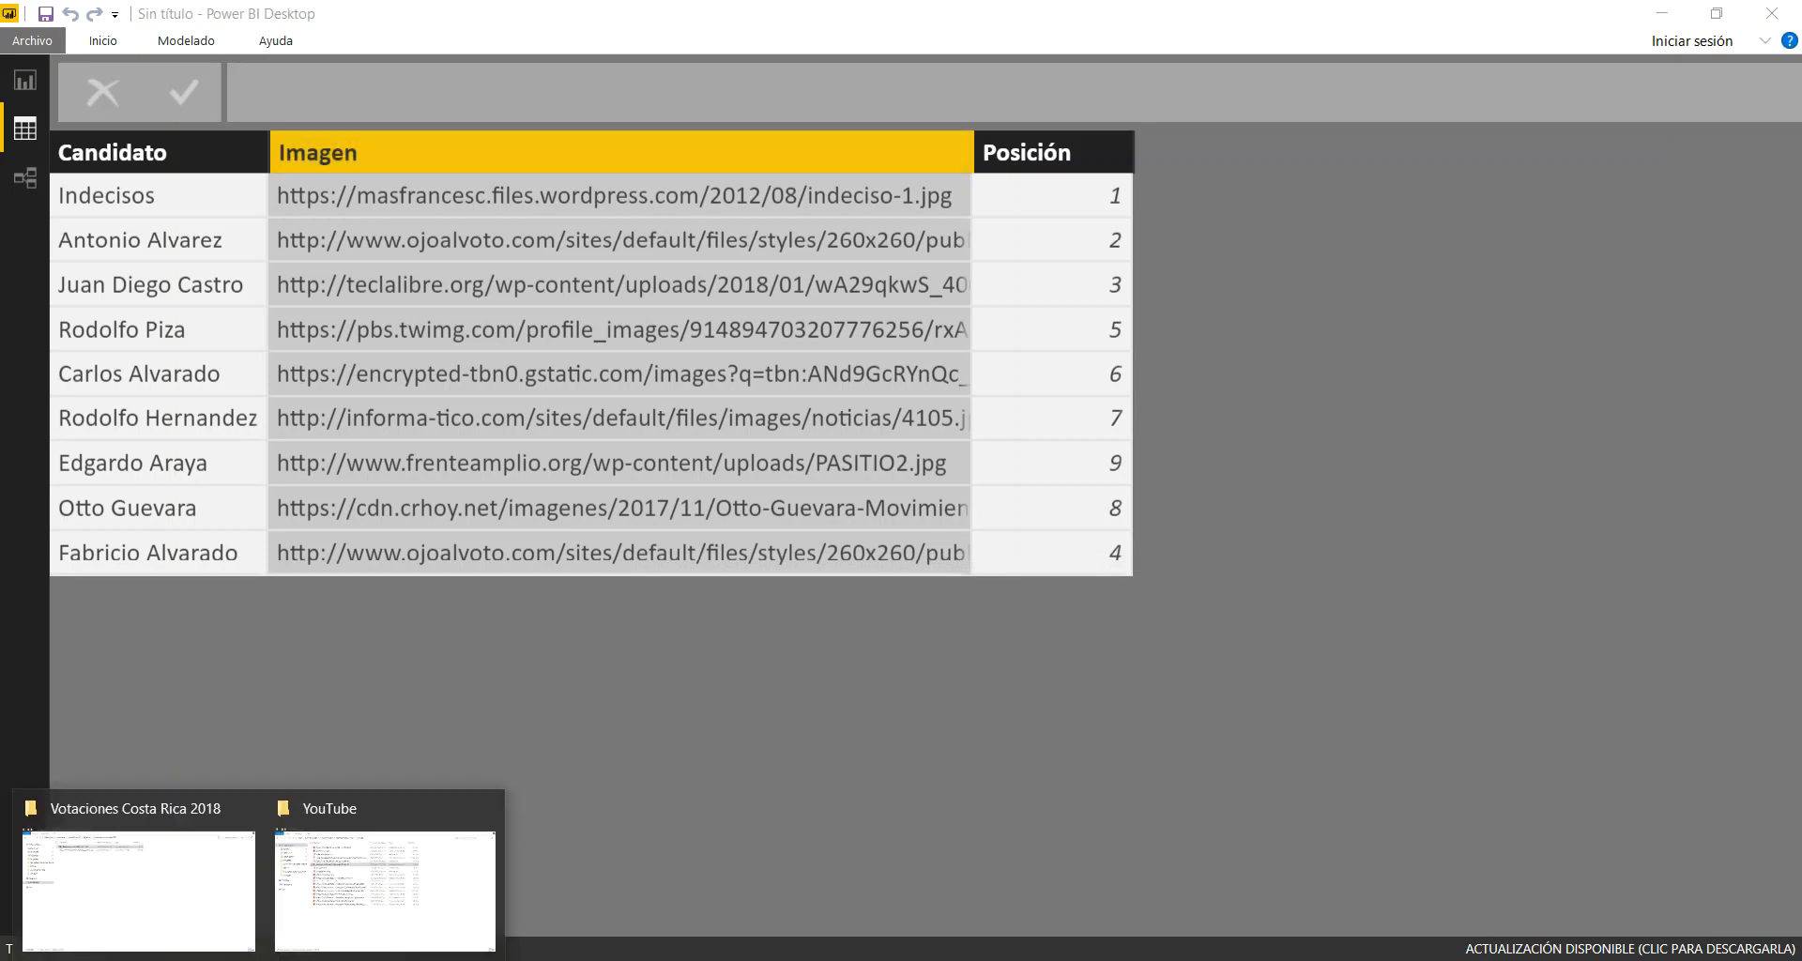
left_click(146, 903)
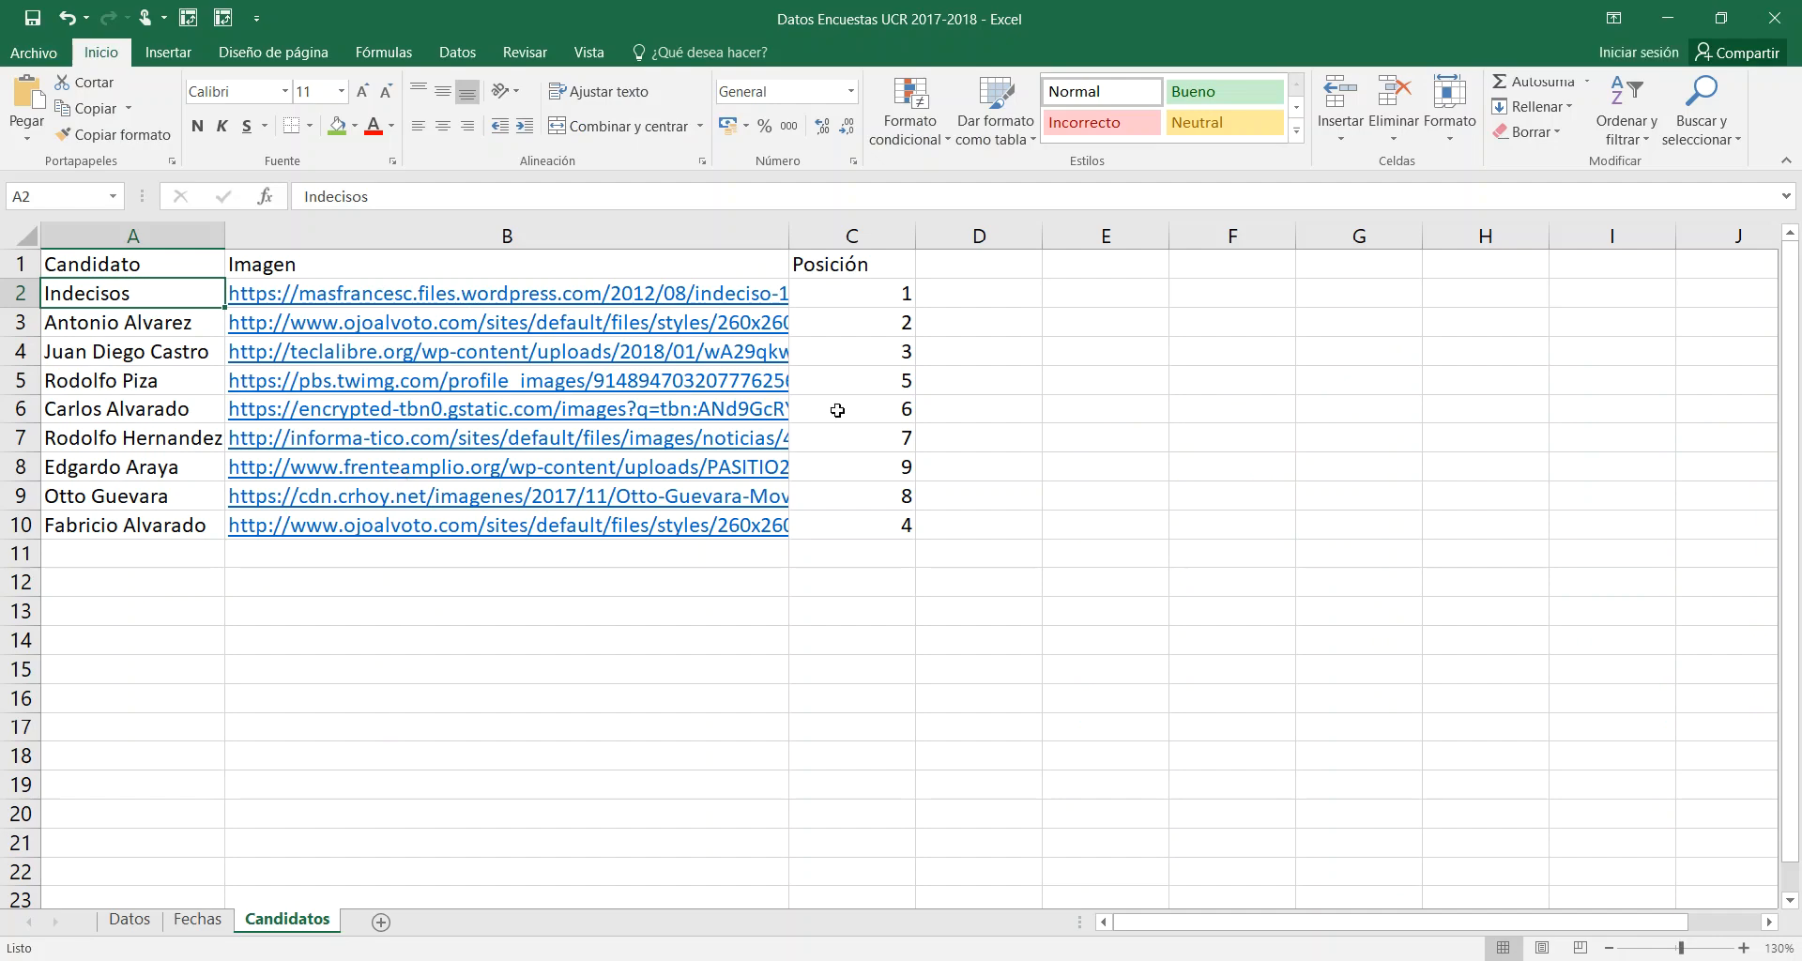
left_click(851, 265)
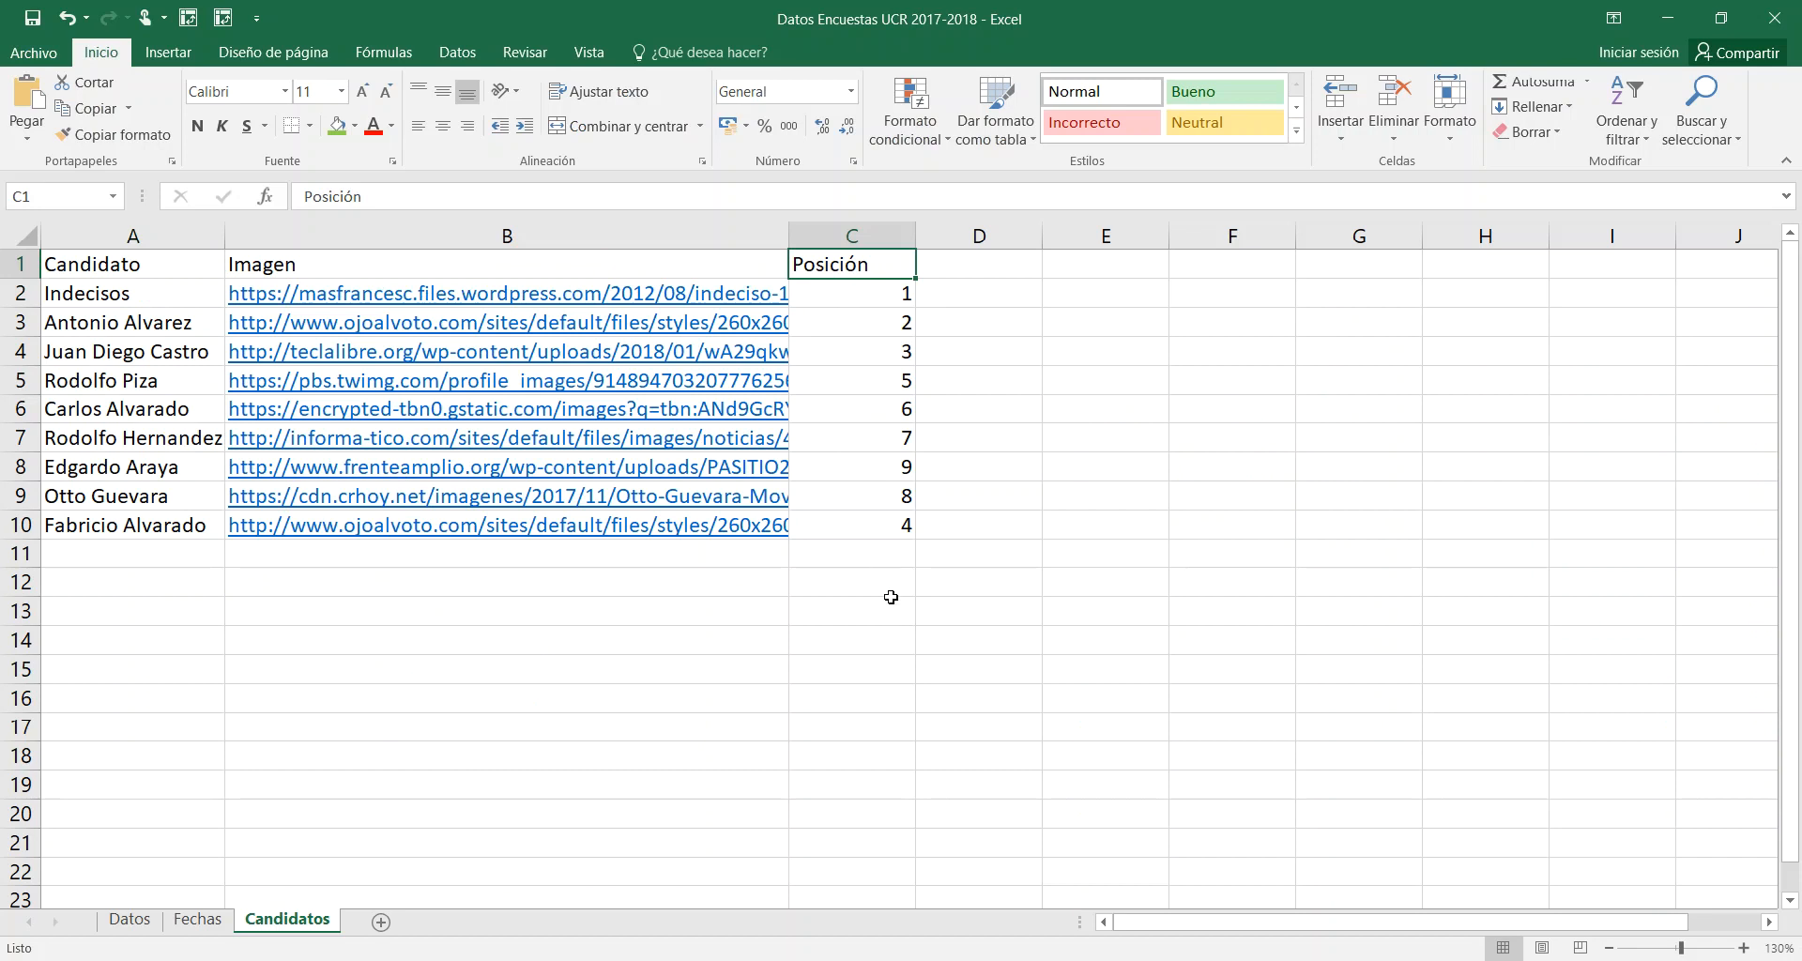
left_click(1784, 13)
key("alt+Tab")
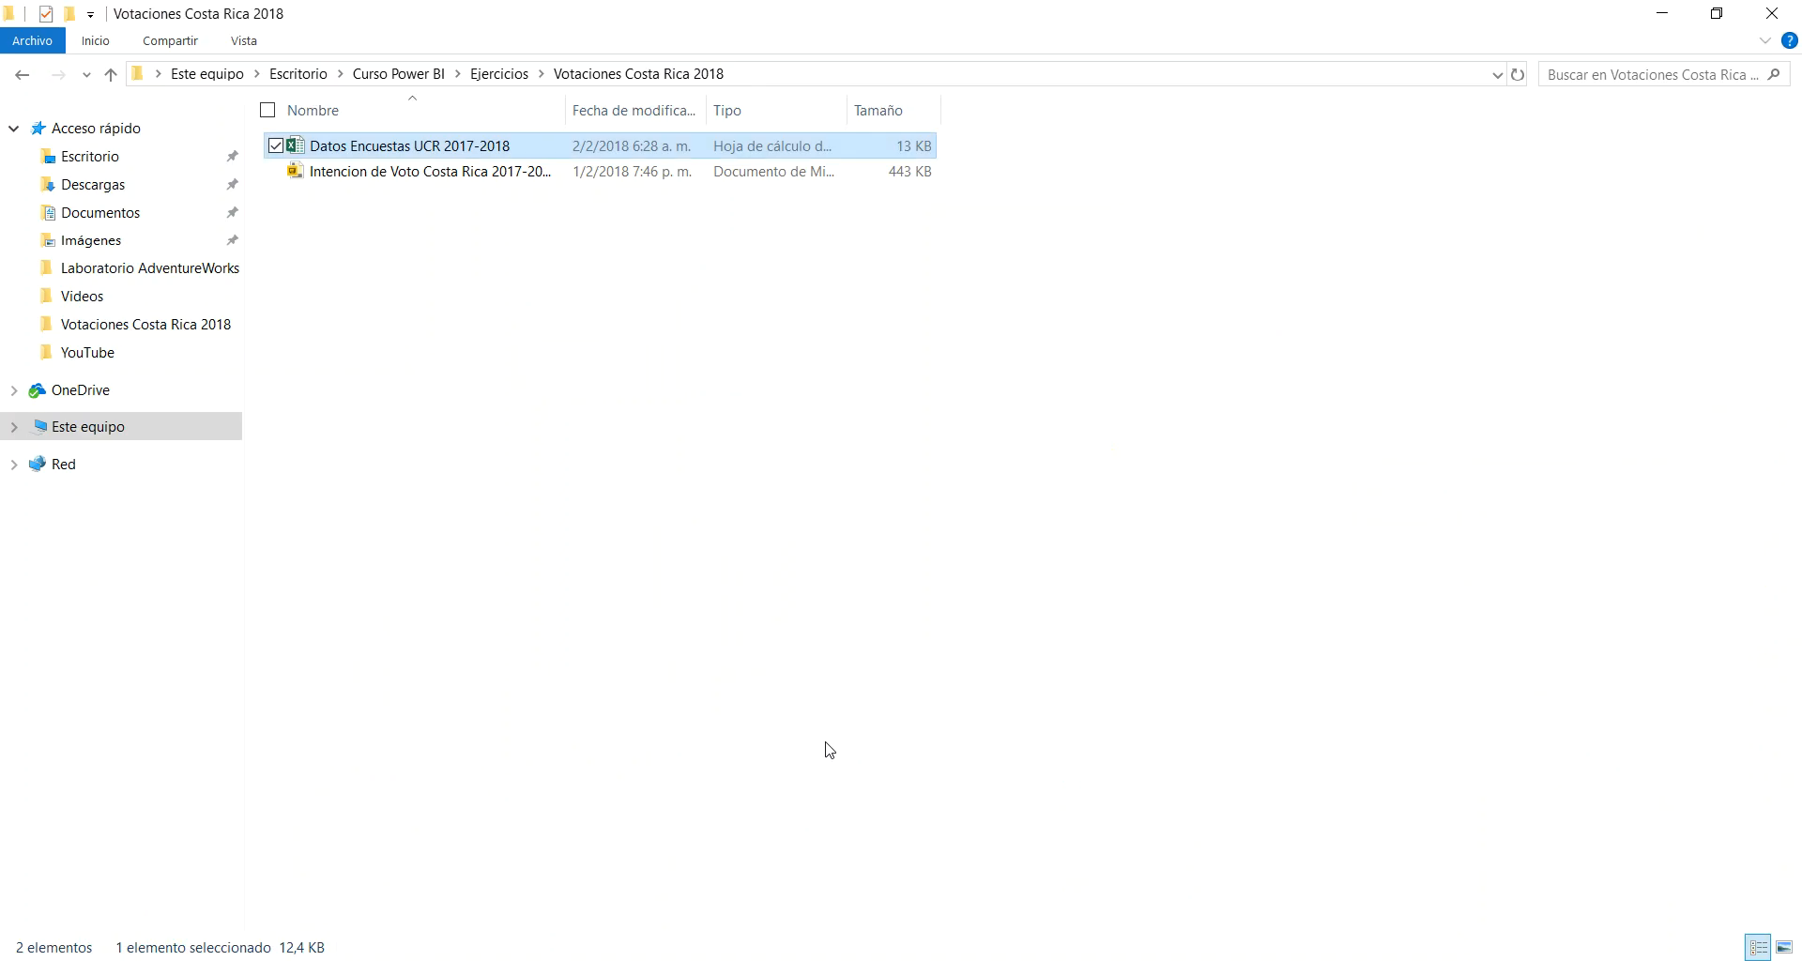
mouse_move(550, 958)
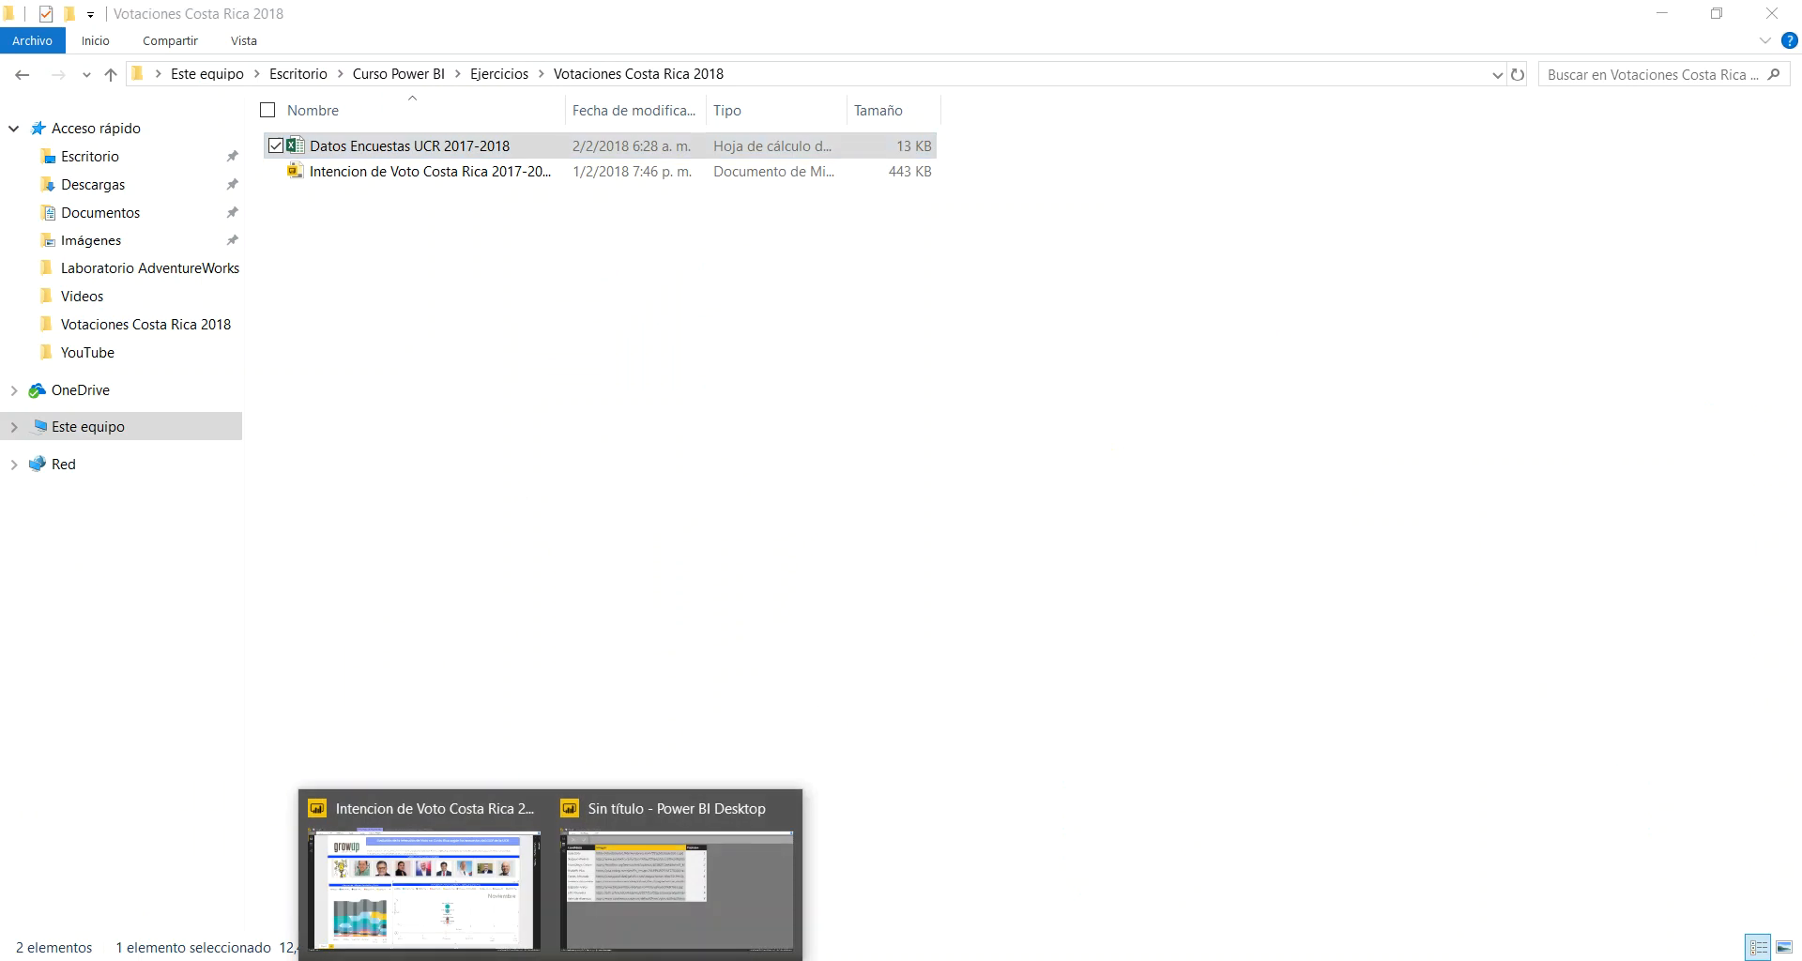
left_click(670, 905)
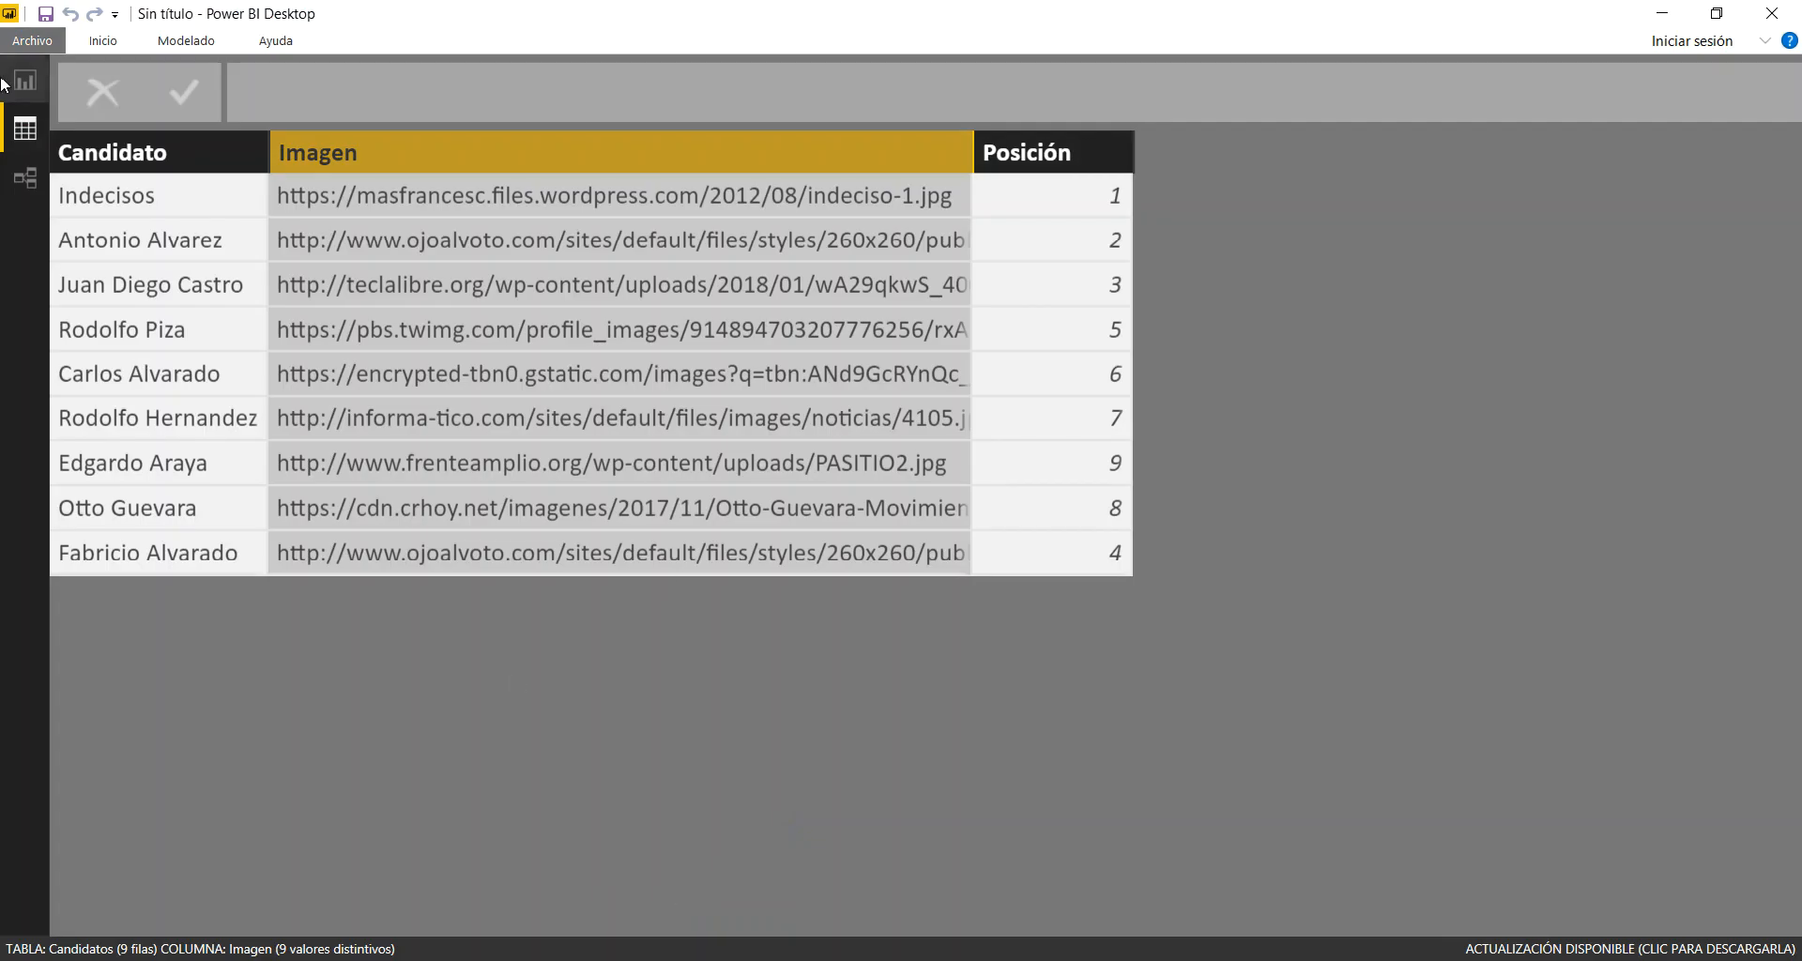
Compare the photo order in the report's Imagen slicer with the Posición values in the Candidatos table's data
left_click(103, 41)
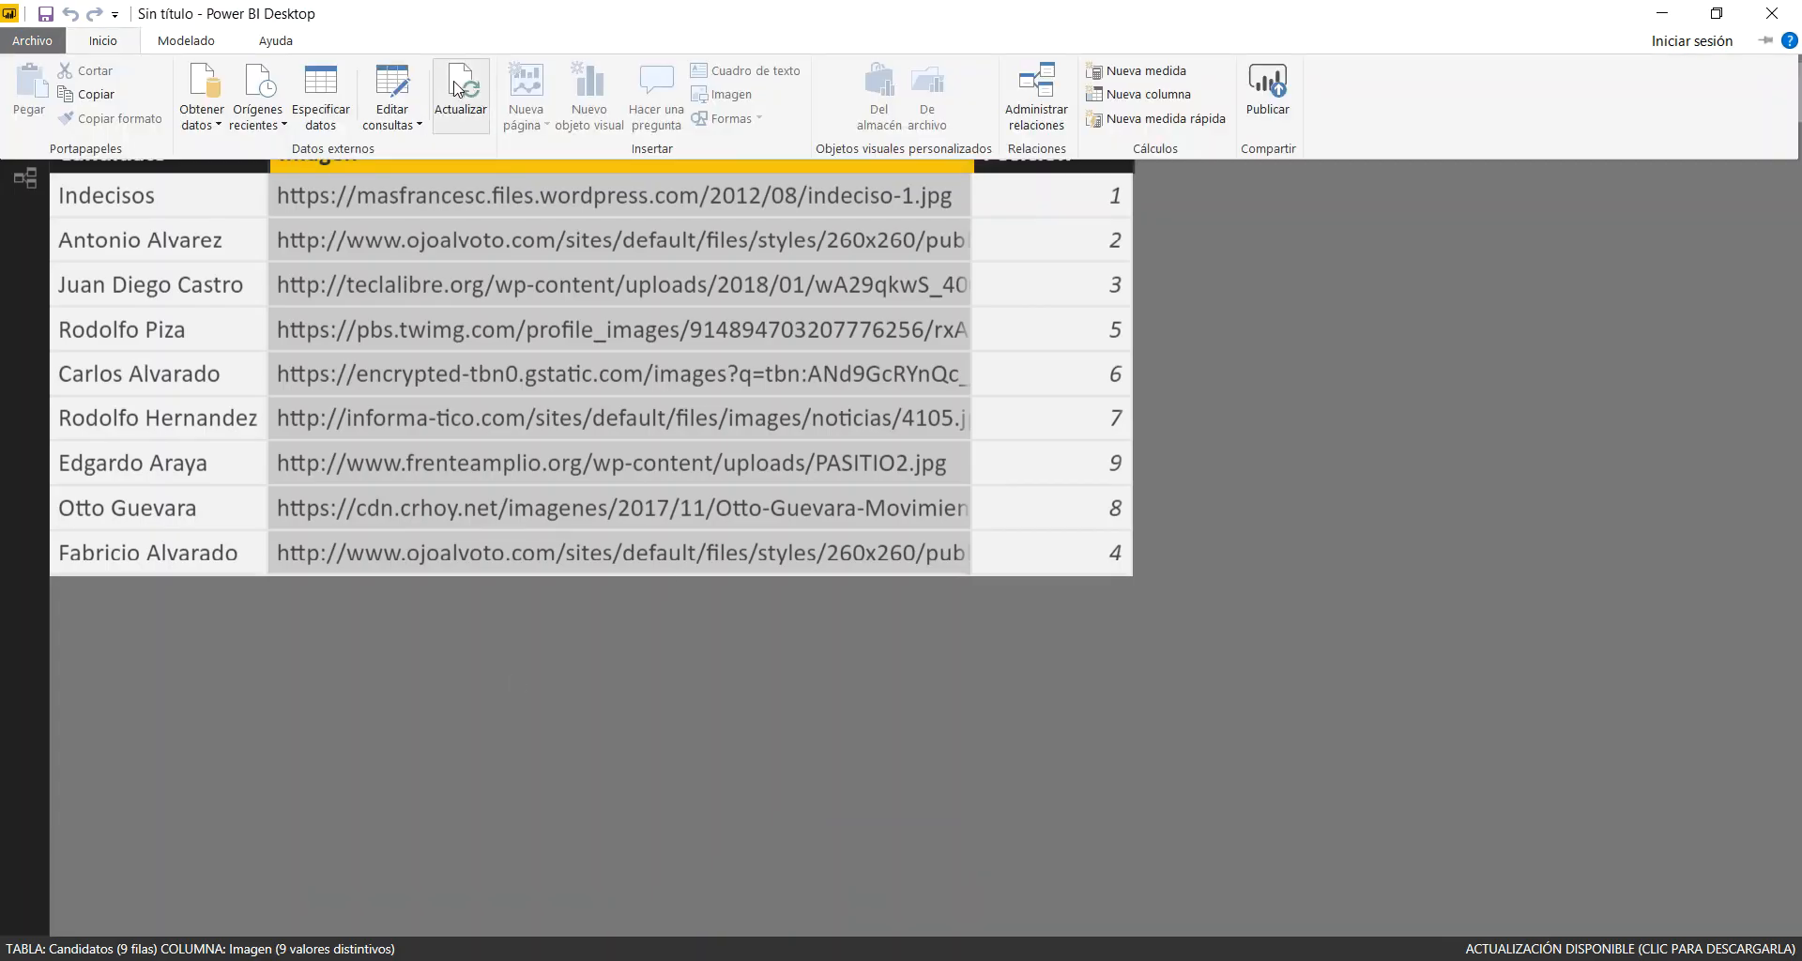
left_click(1247, 537)
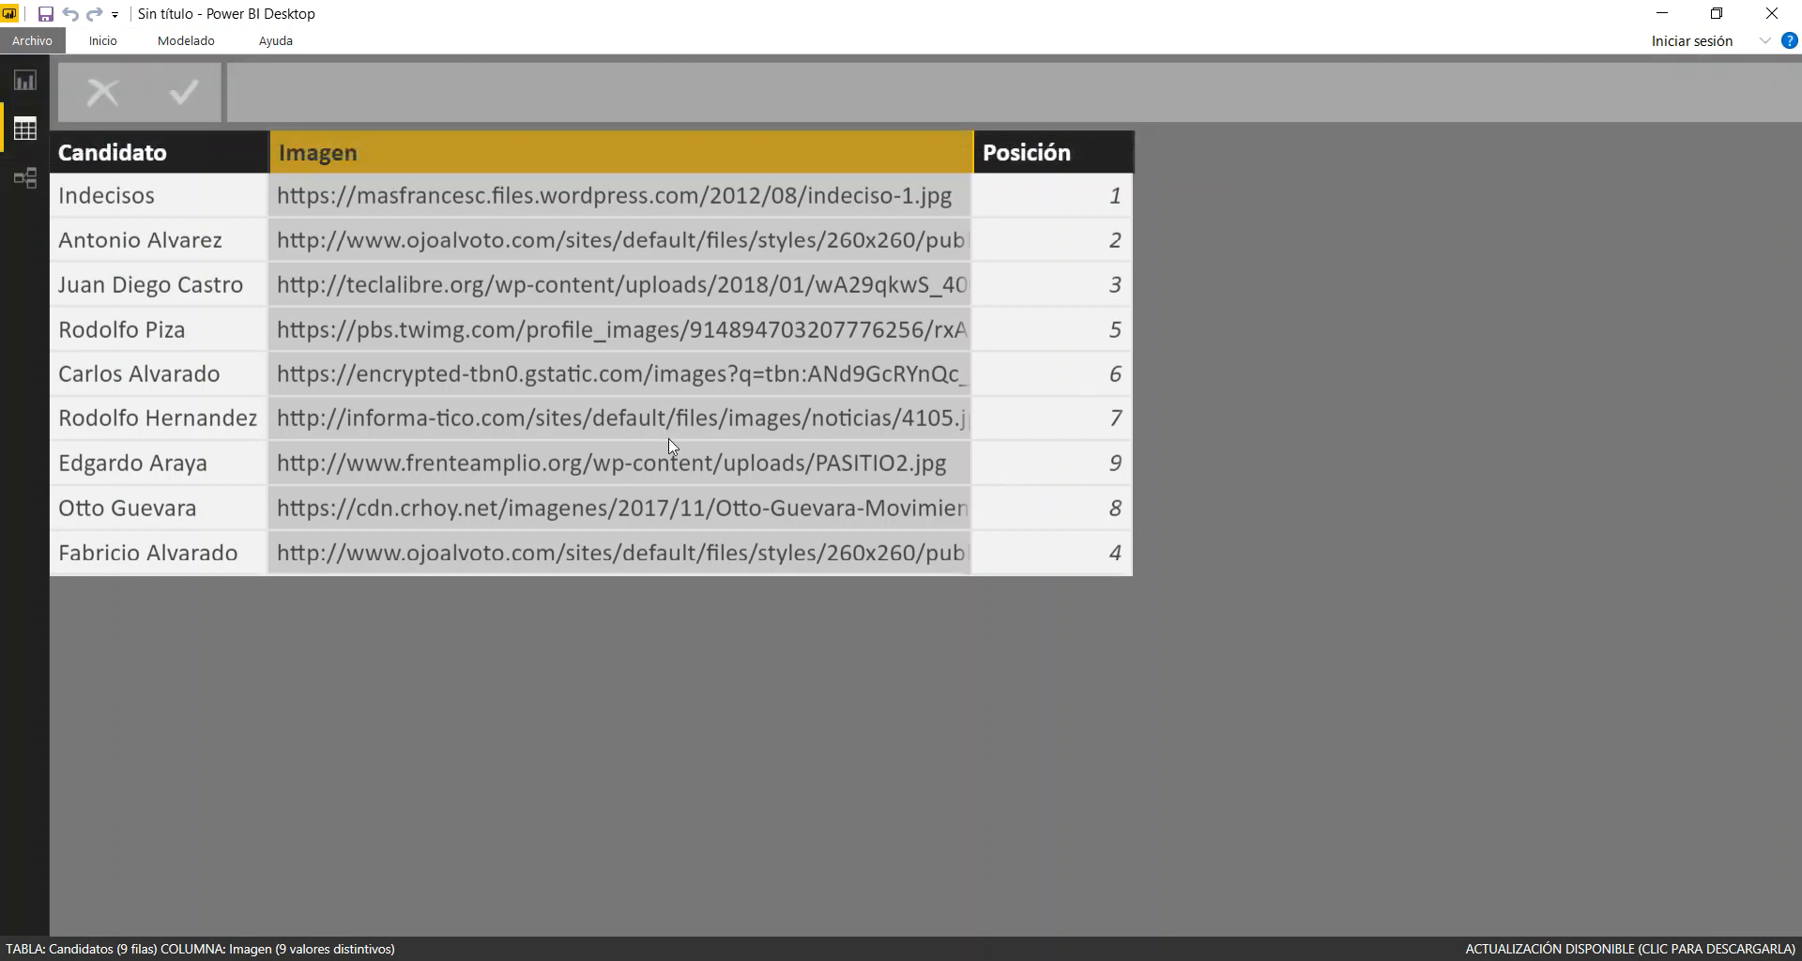
left_click(24, 80)
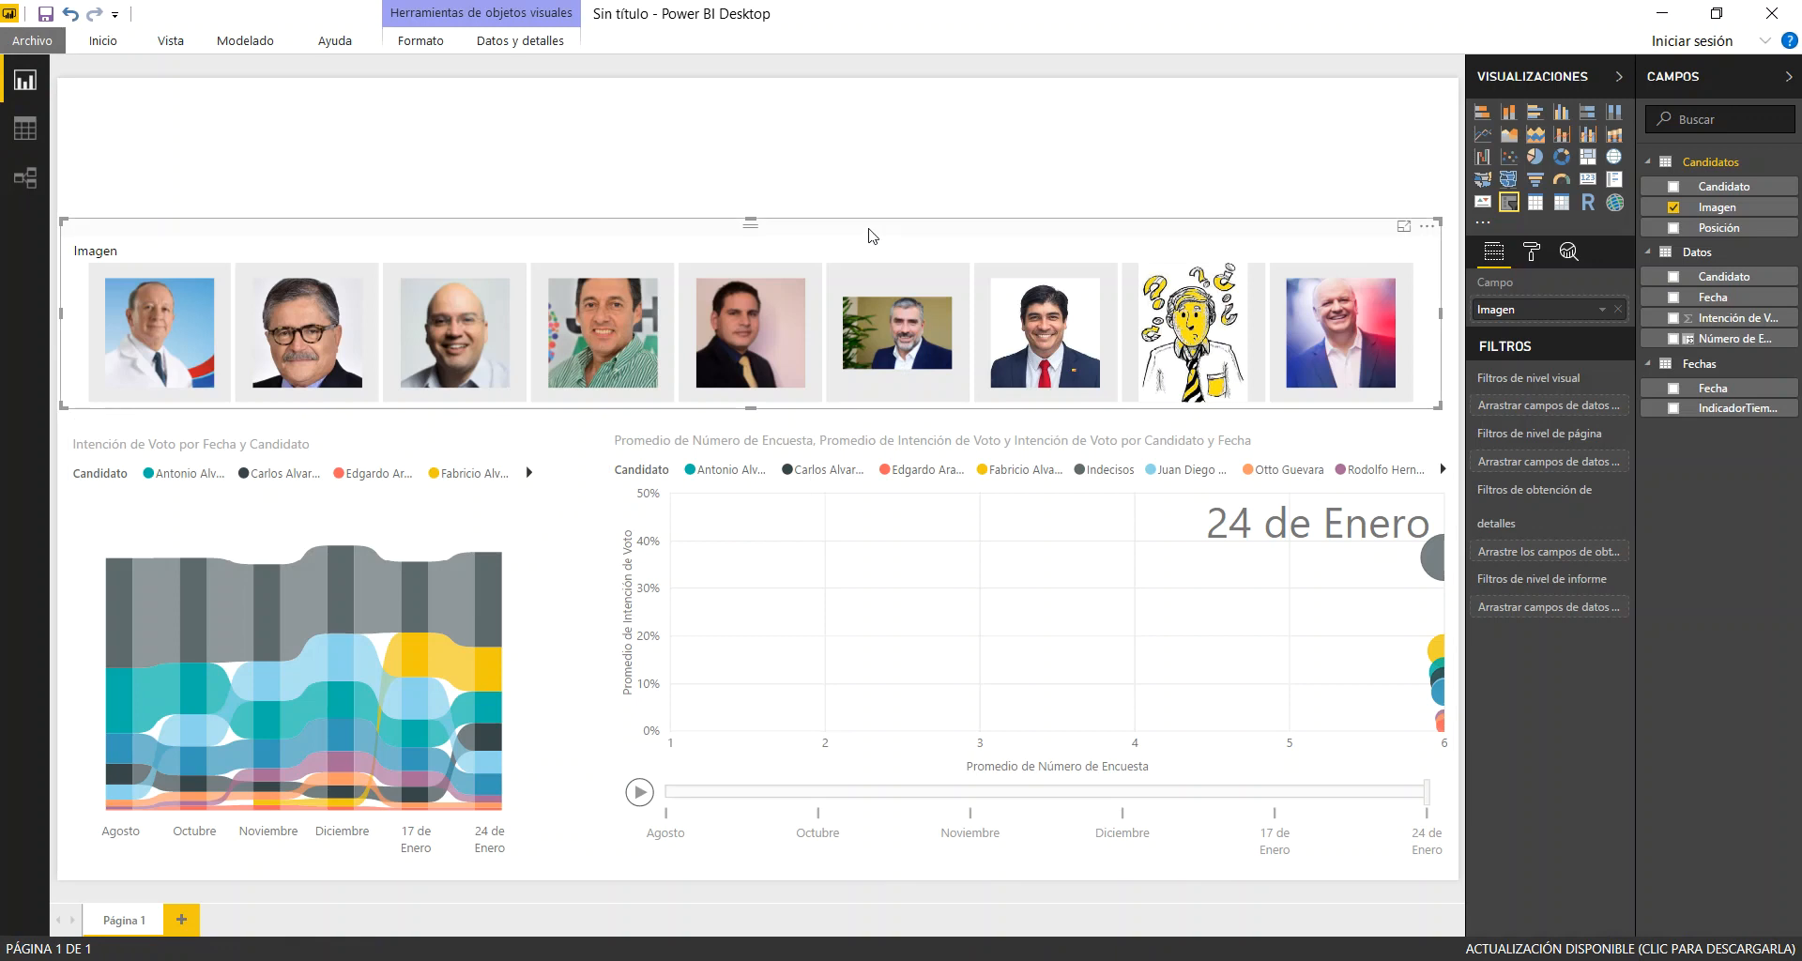
left_click(25, 131)
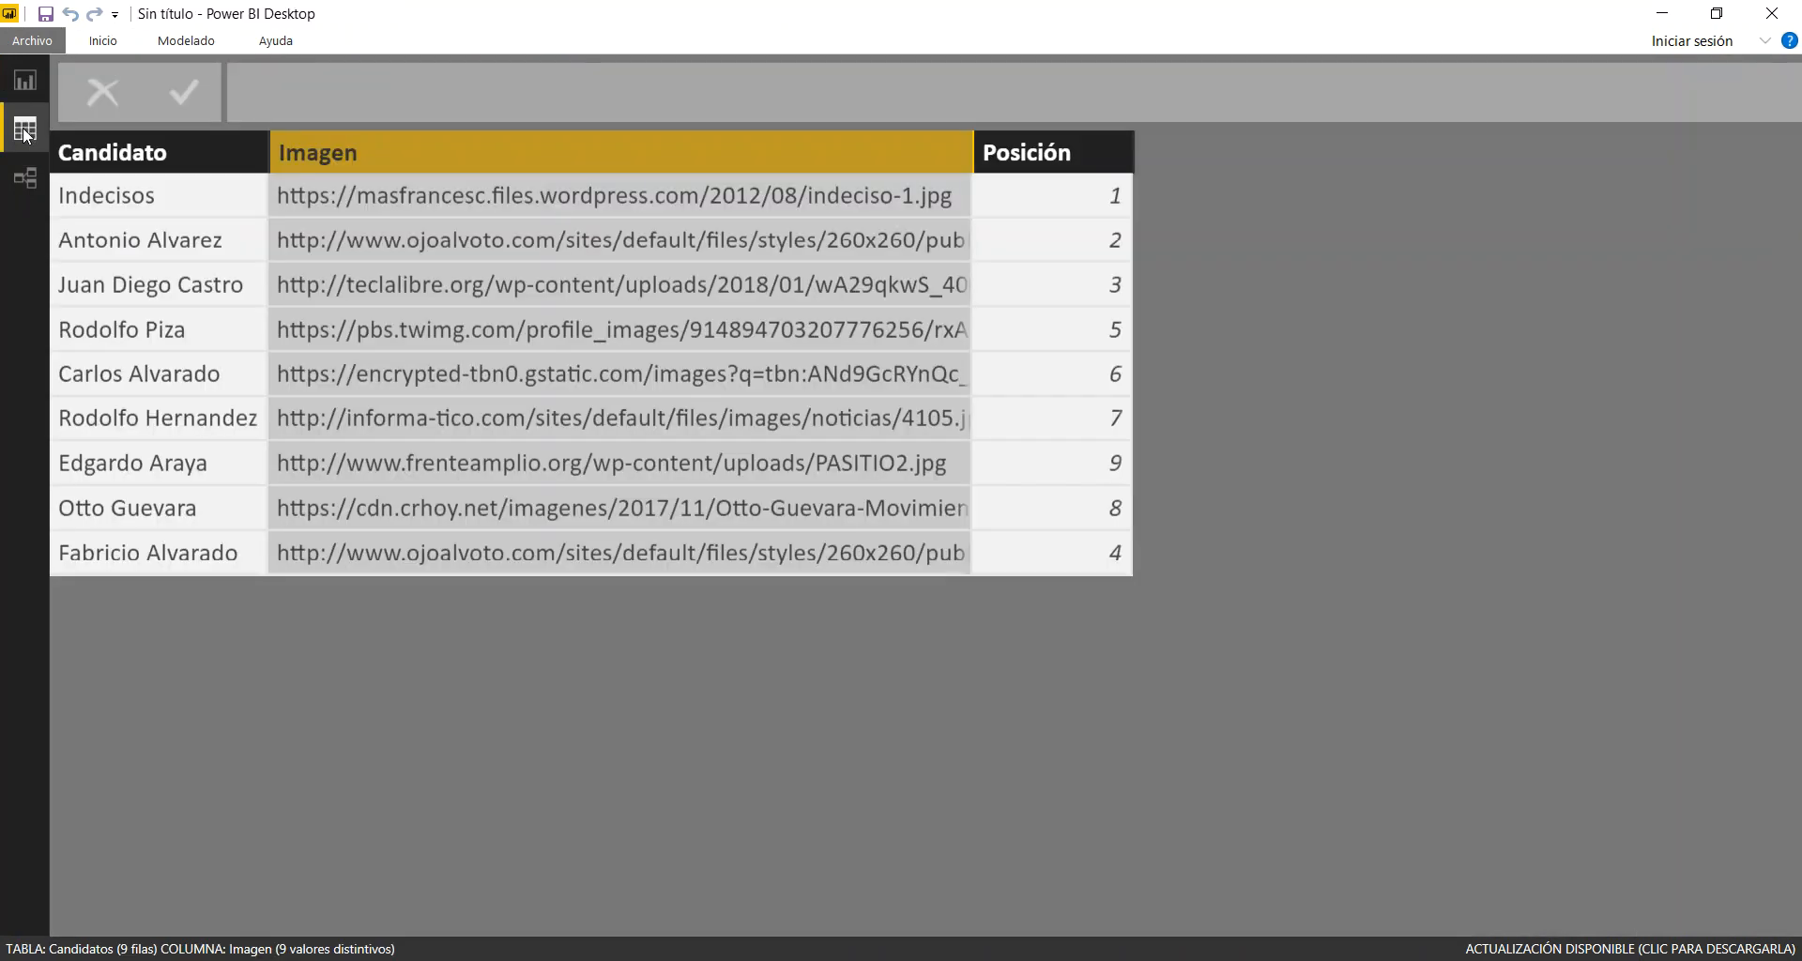
Sort the Candidatos table's Imagen column by the Posición column
left_click(158, 156)
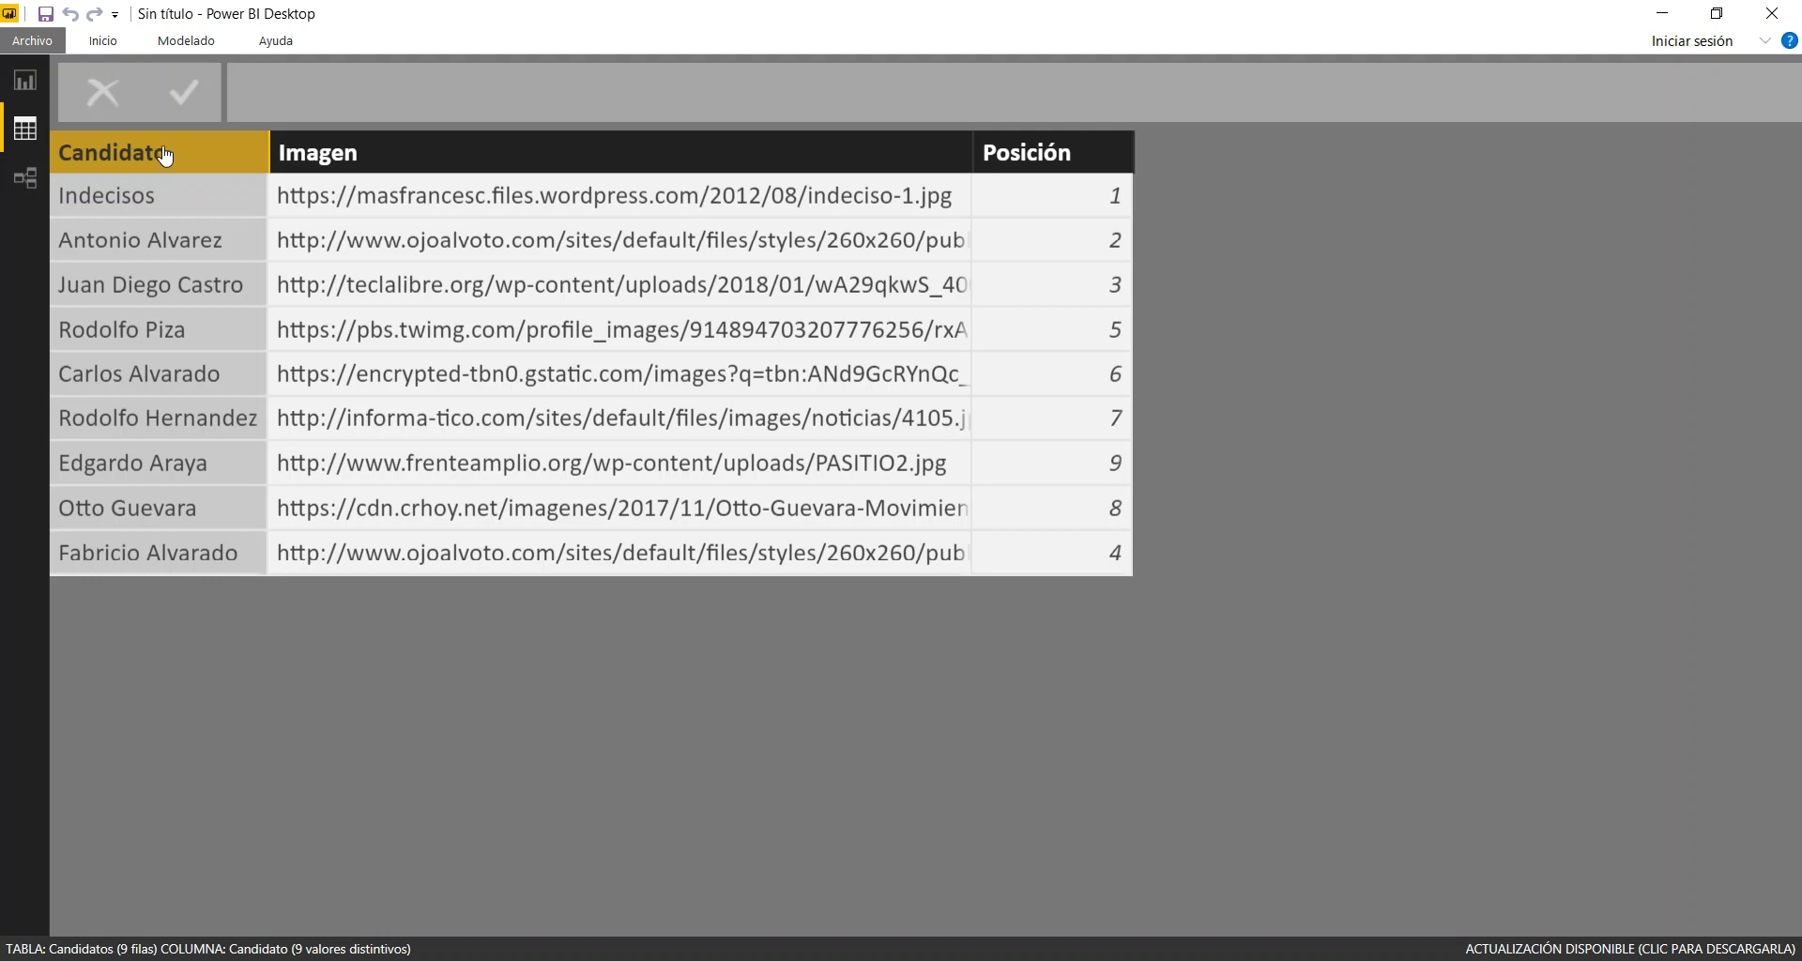
left_click(524, 156)
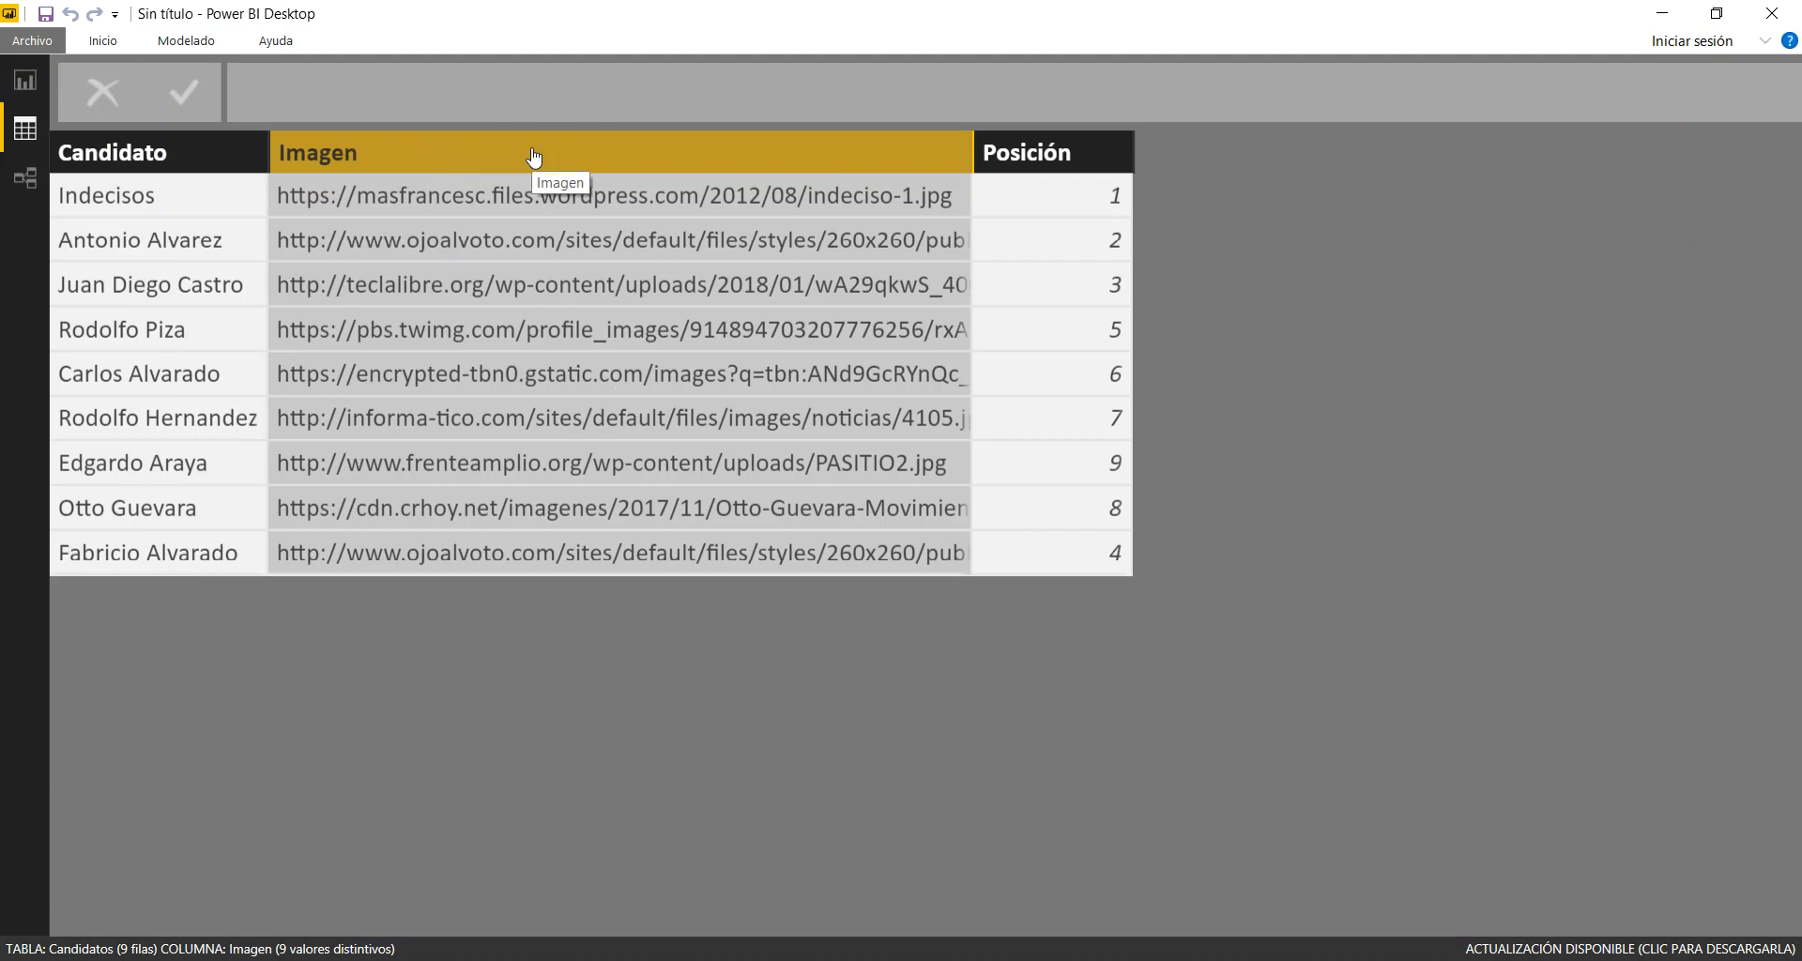
left_click(188, 42)
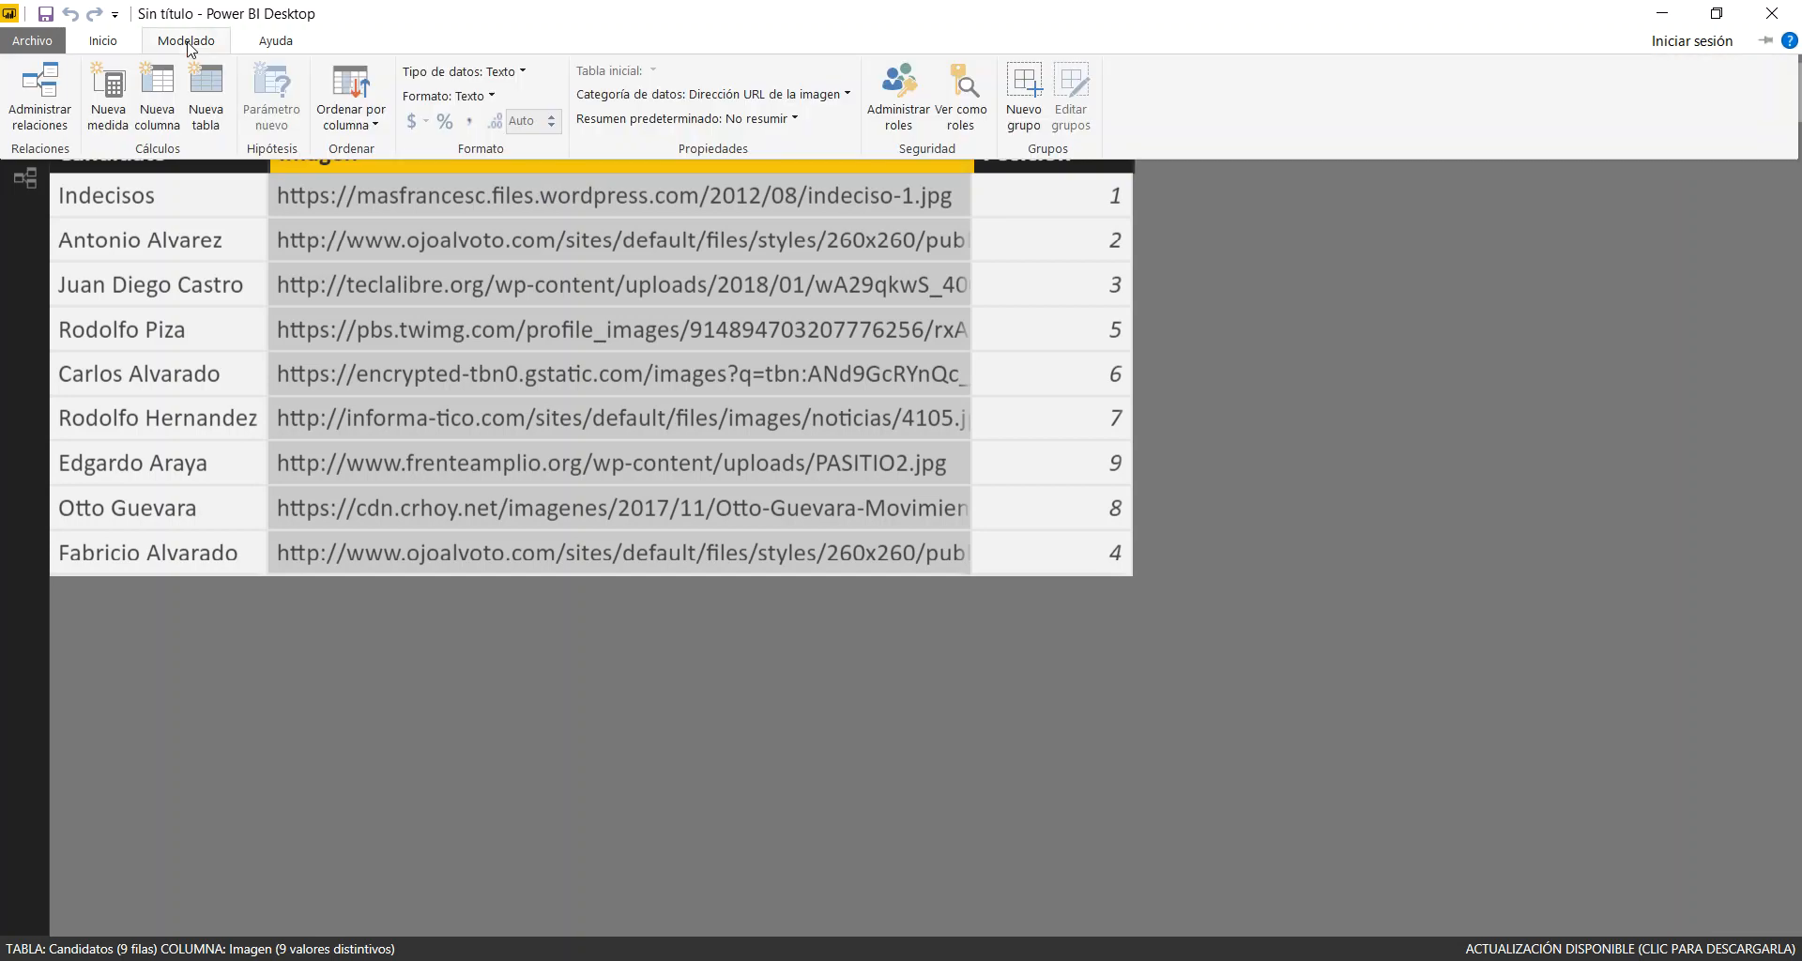
left_click(373, 130)
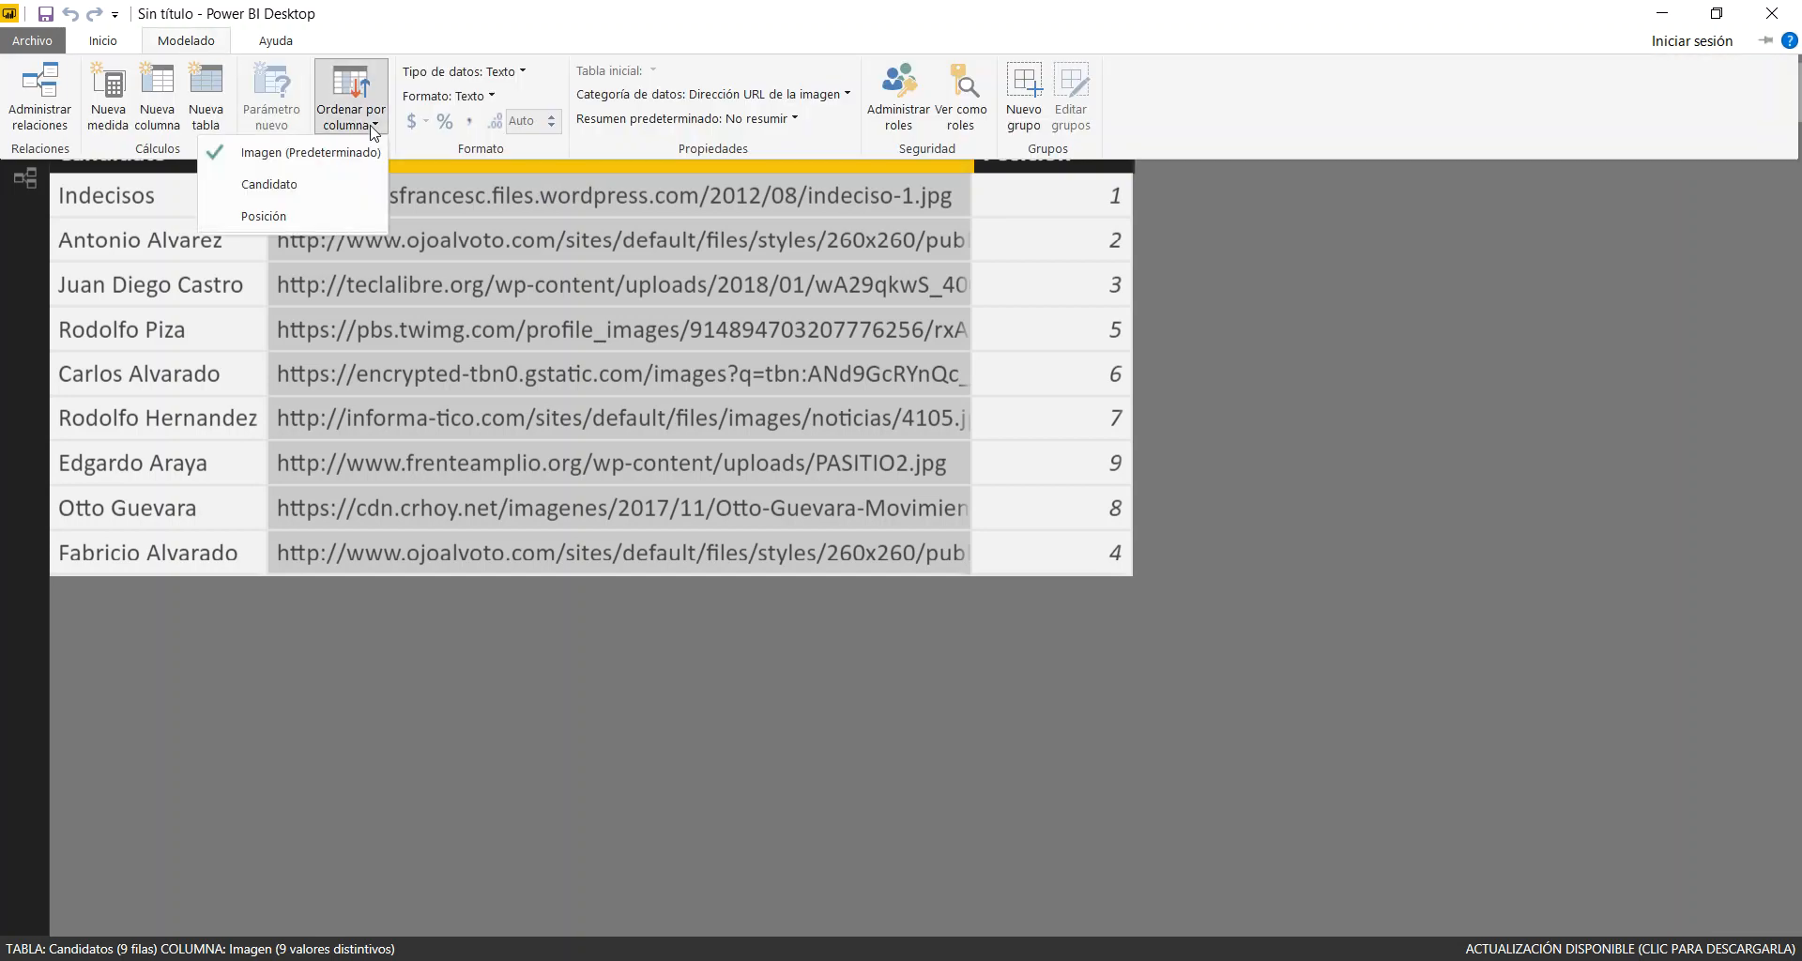
left_click(272, 216)
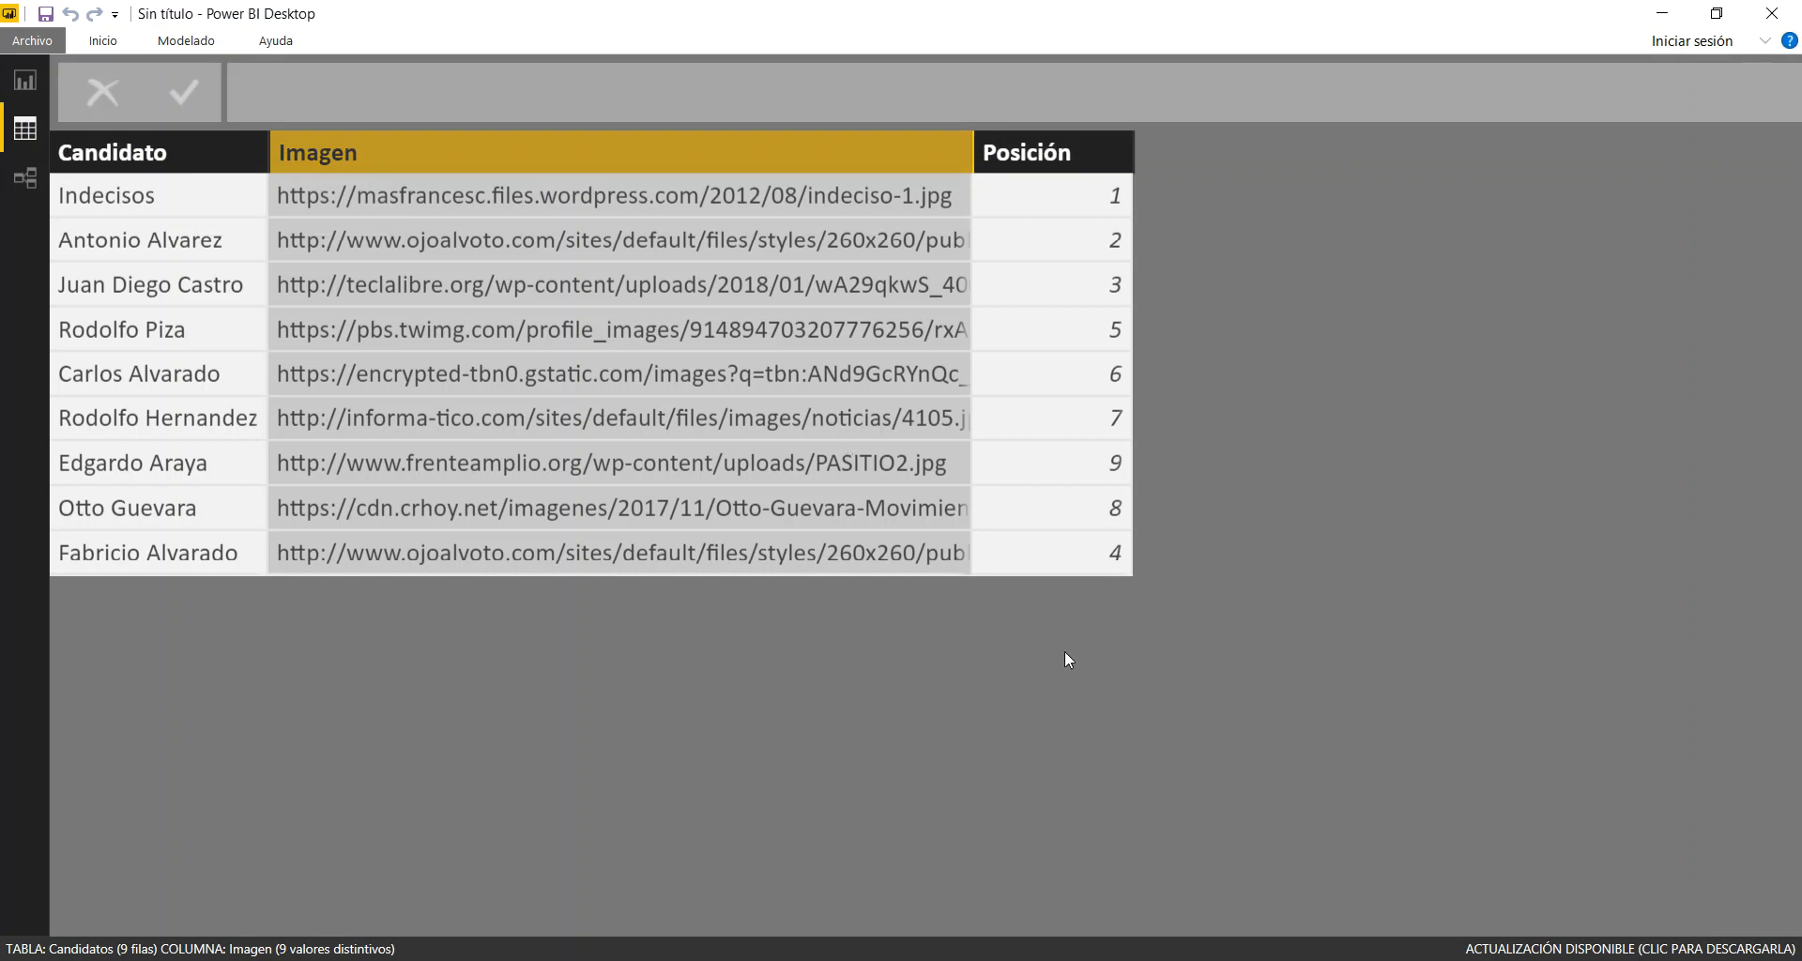
Test the reordered photo slicer on the report page by filtering both charts to the teal, yellow and light blue candidates one at a time
left_click(26, 80)
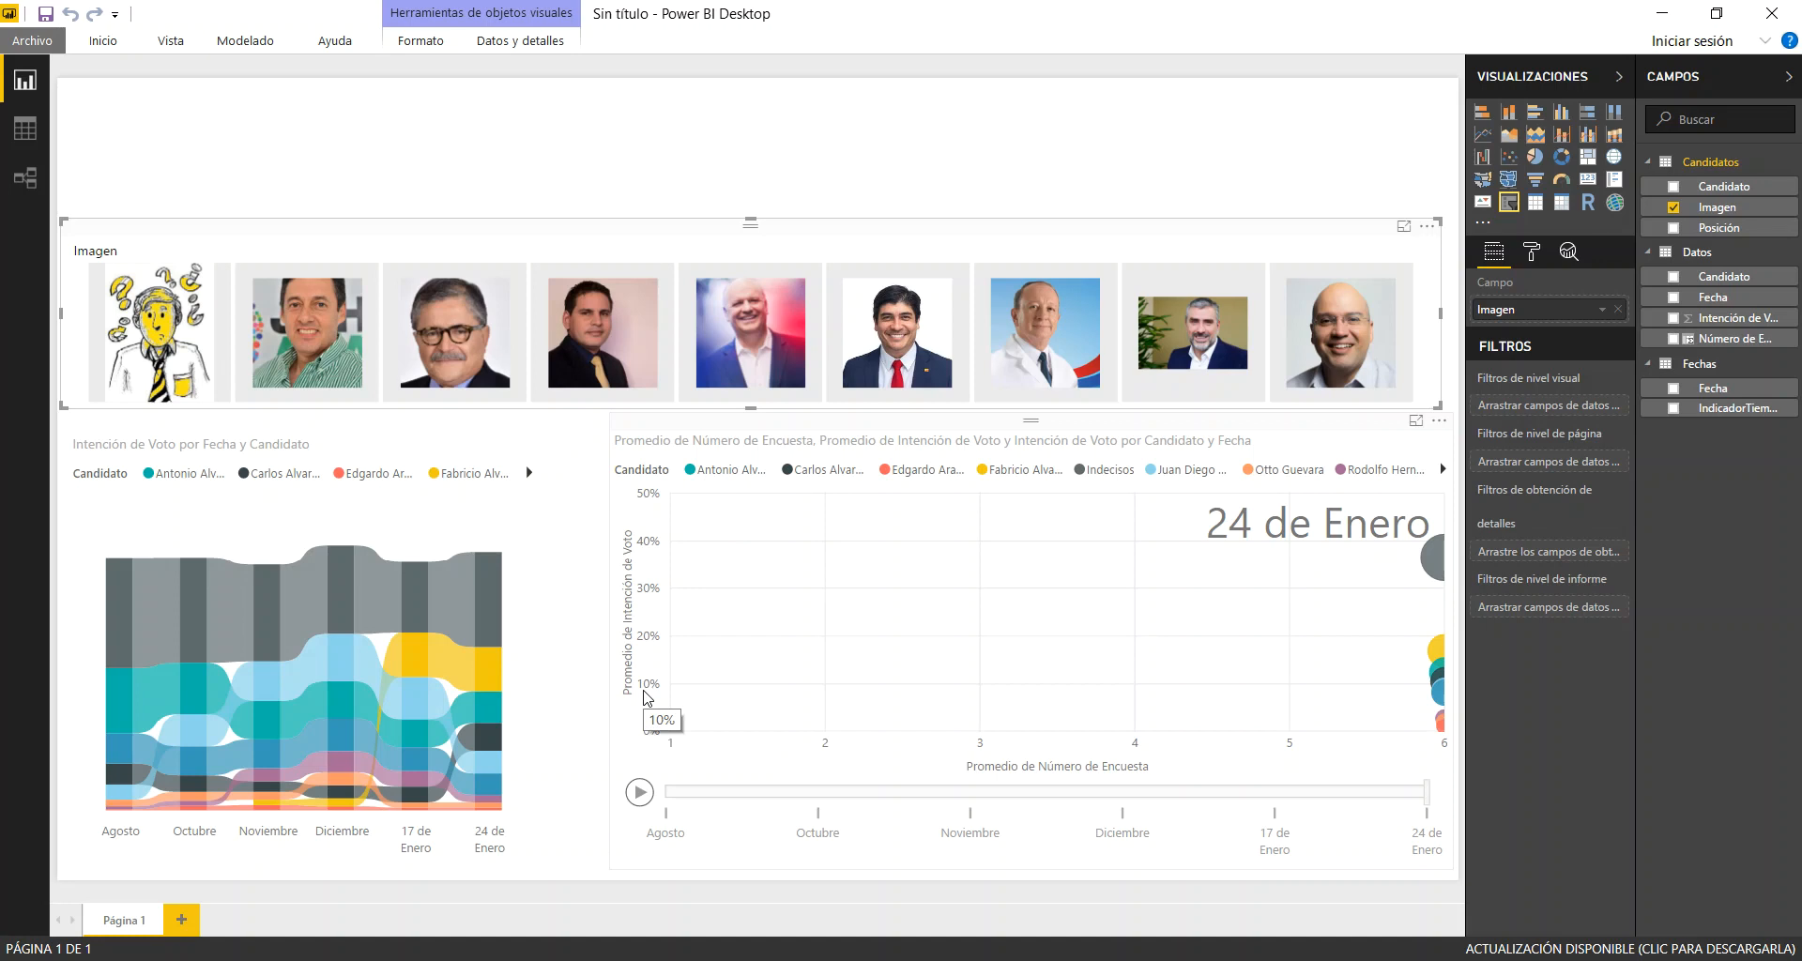
left_click(321, 368)
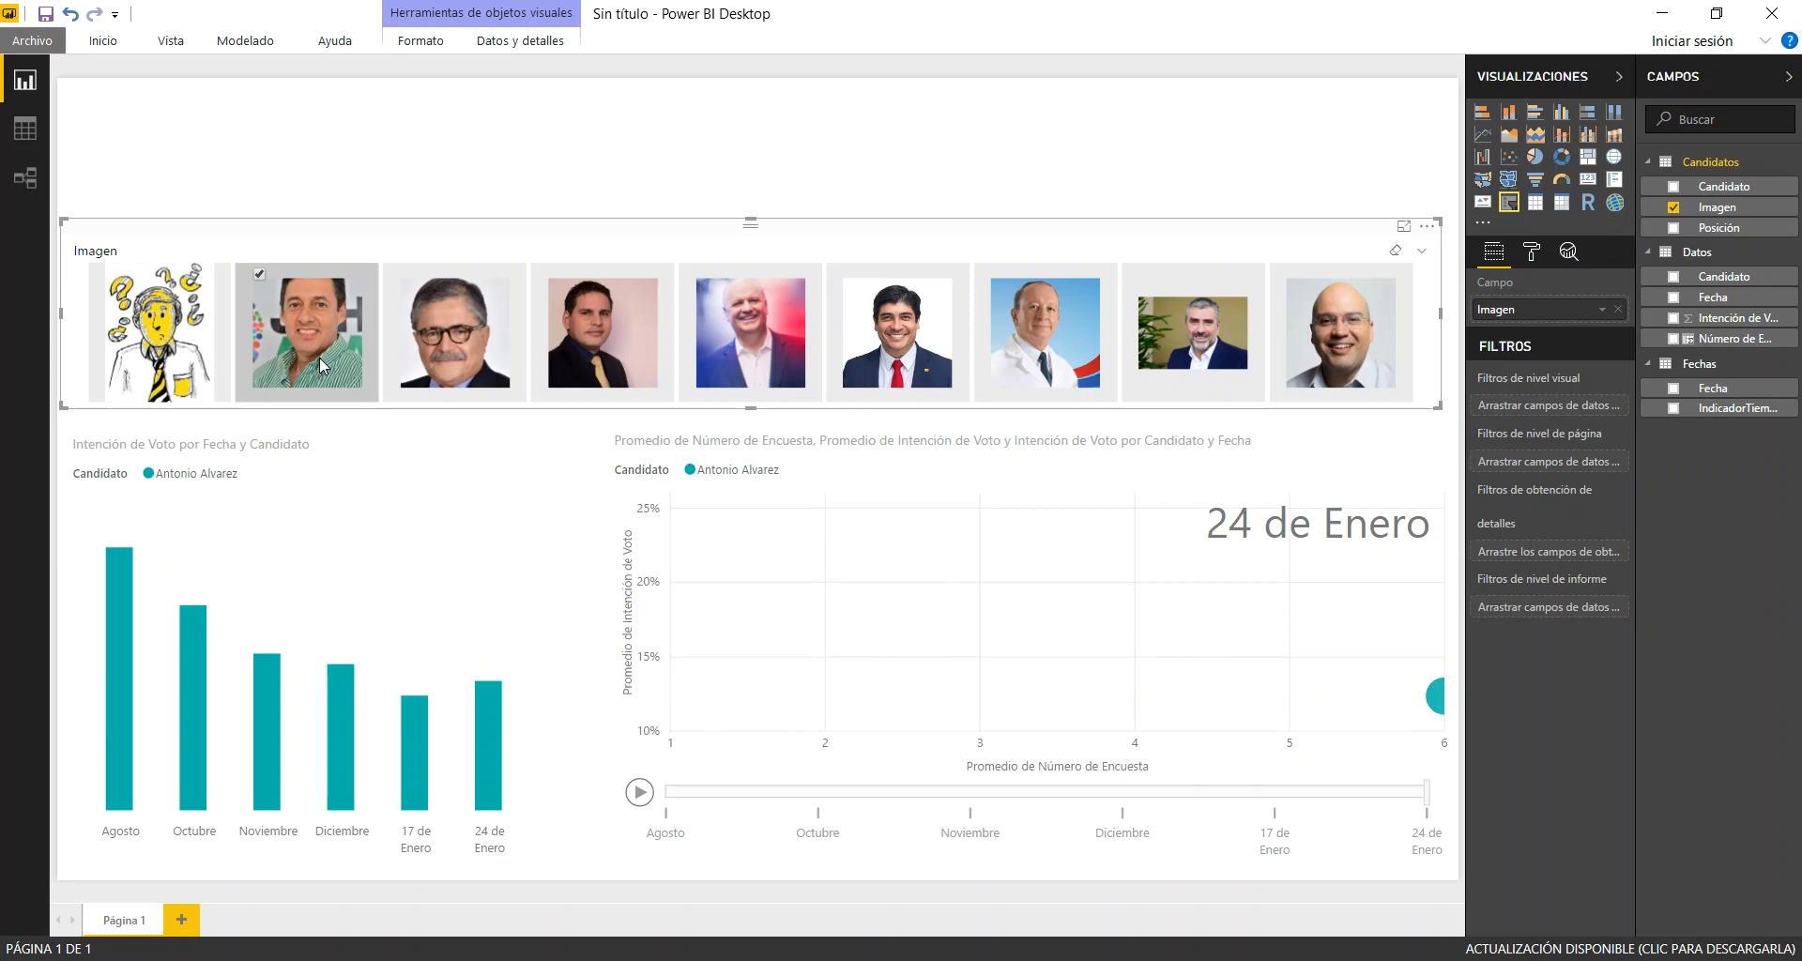
left_click(476, 334)
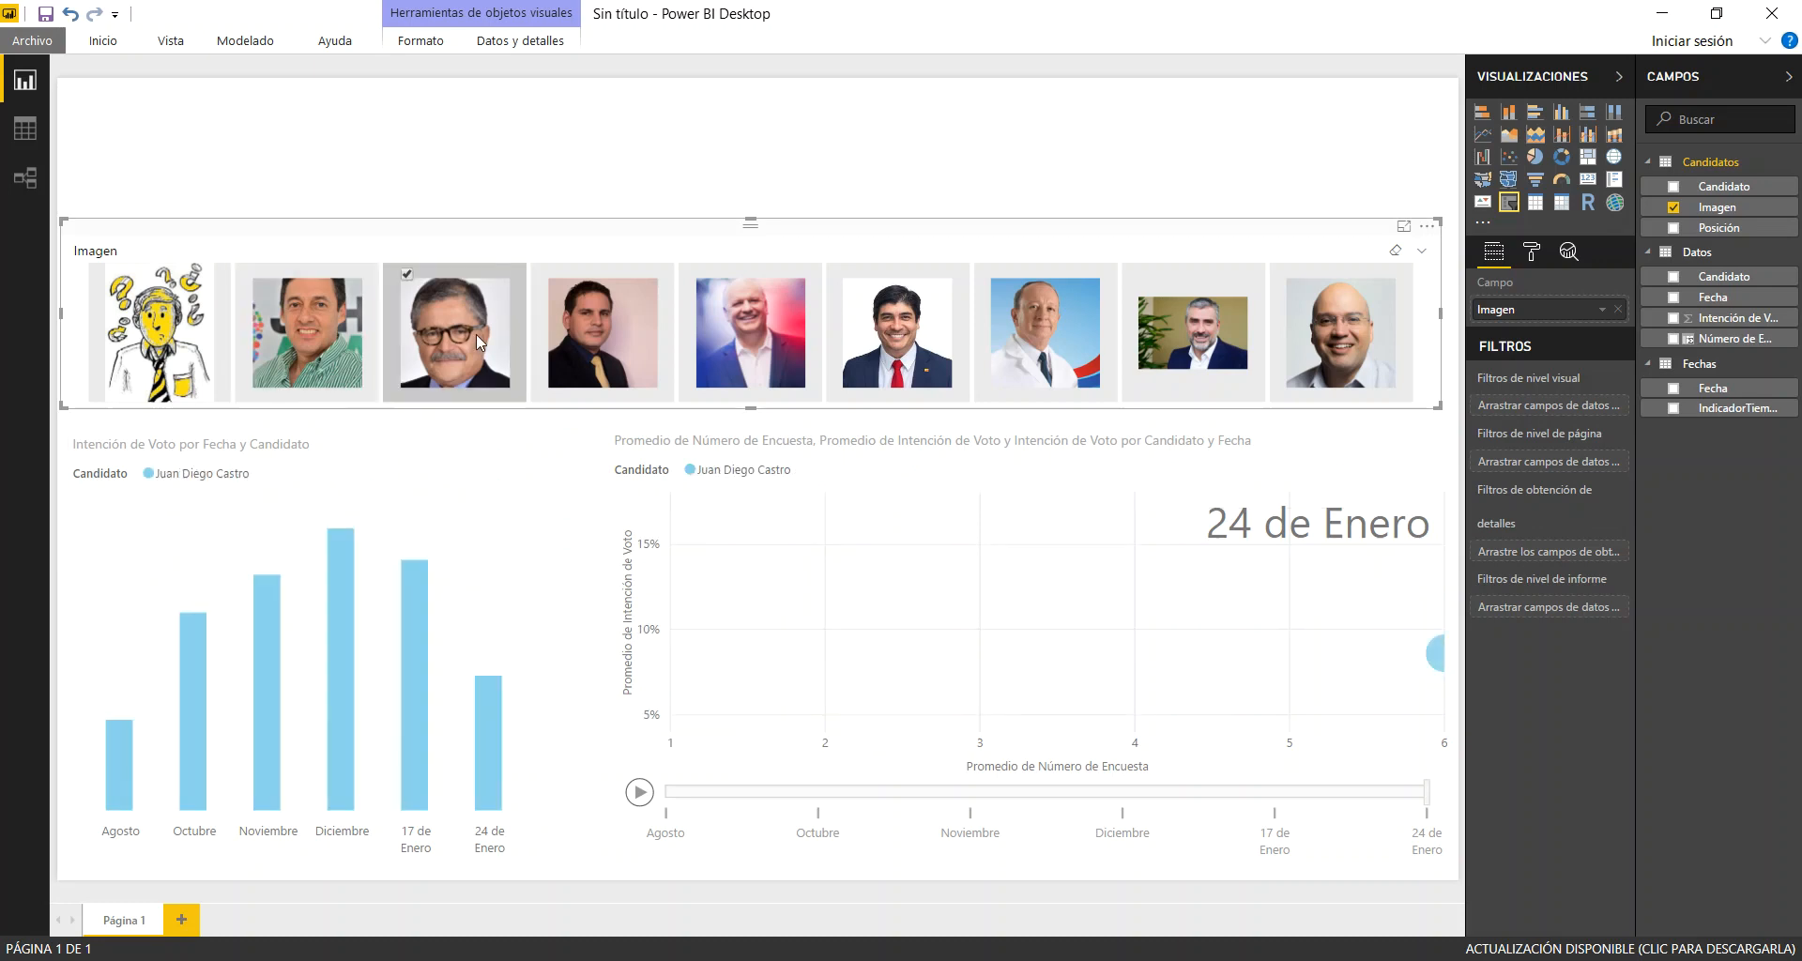
left_click(603, 328)
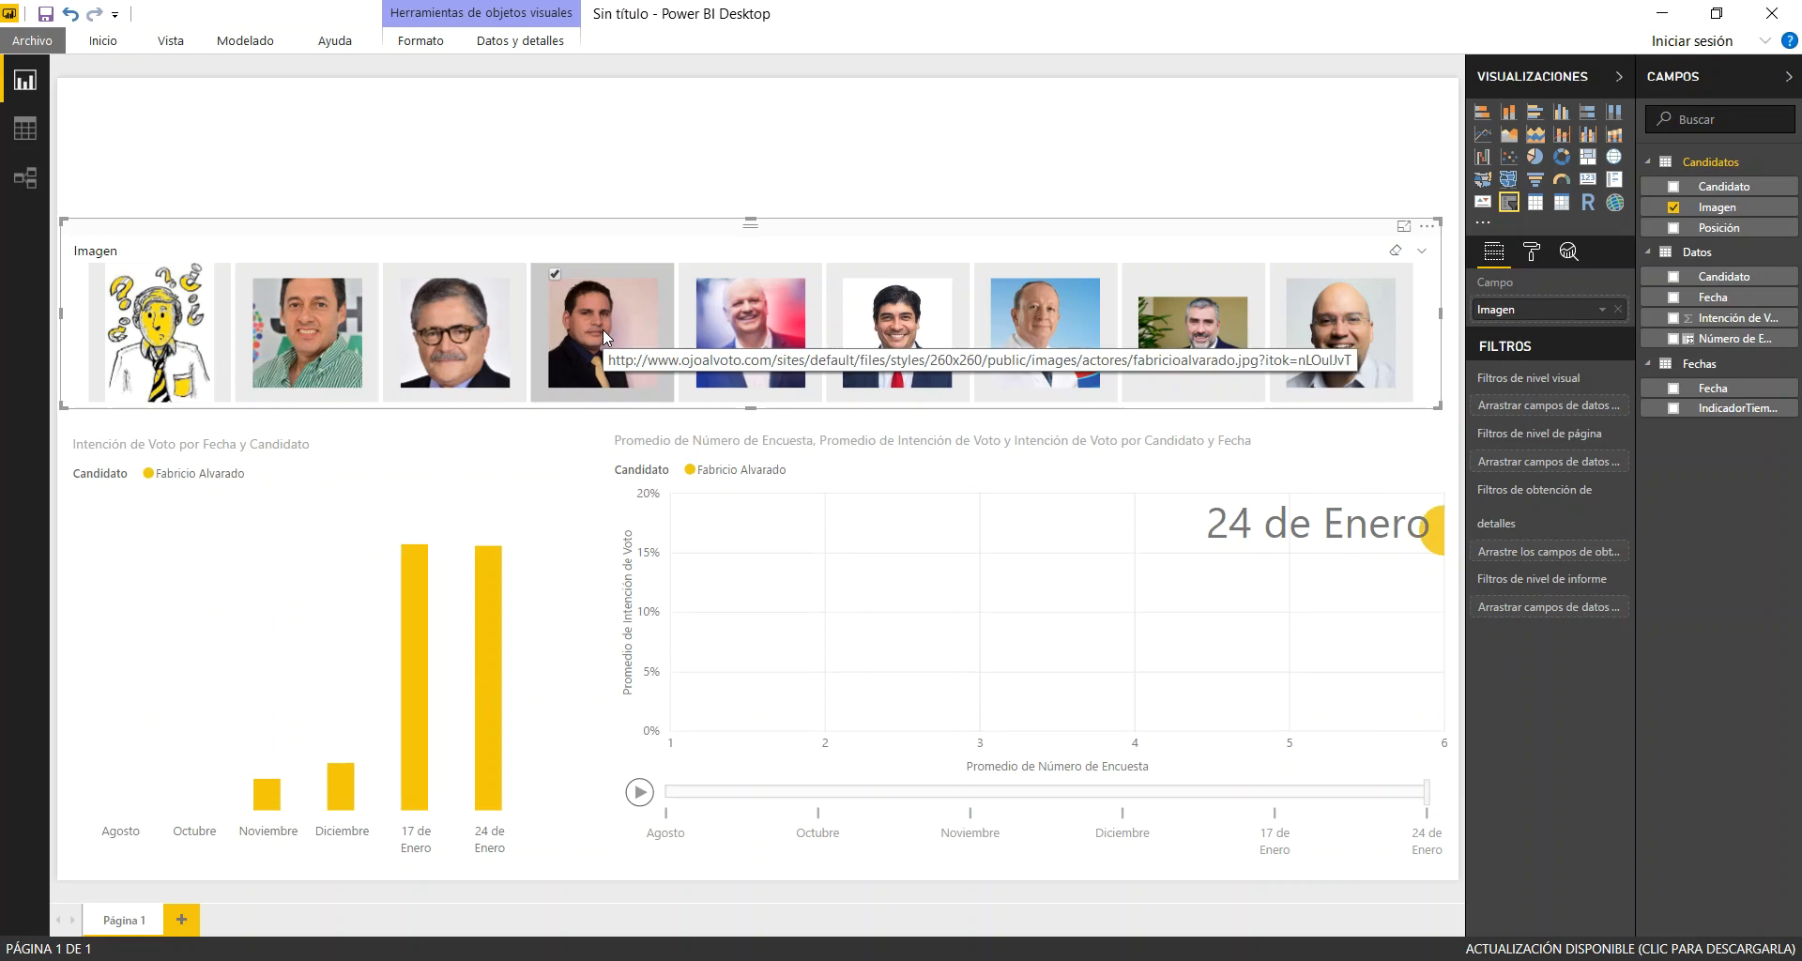
left_click(469, 334)
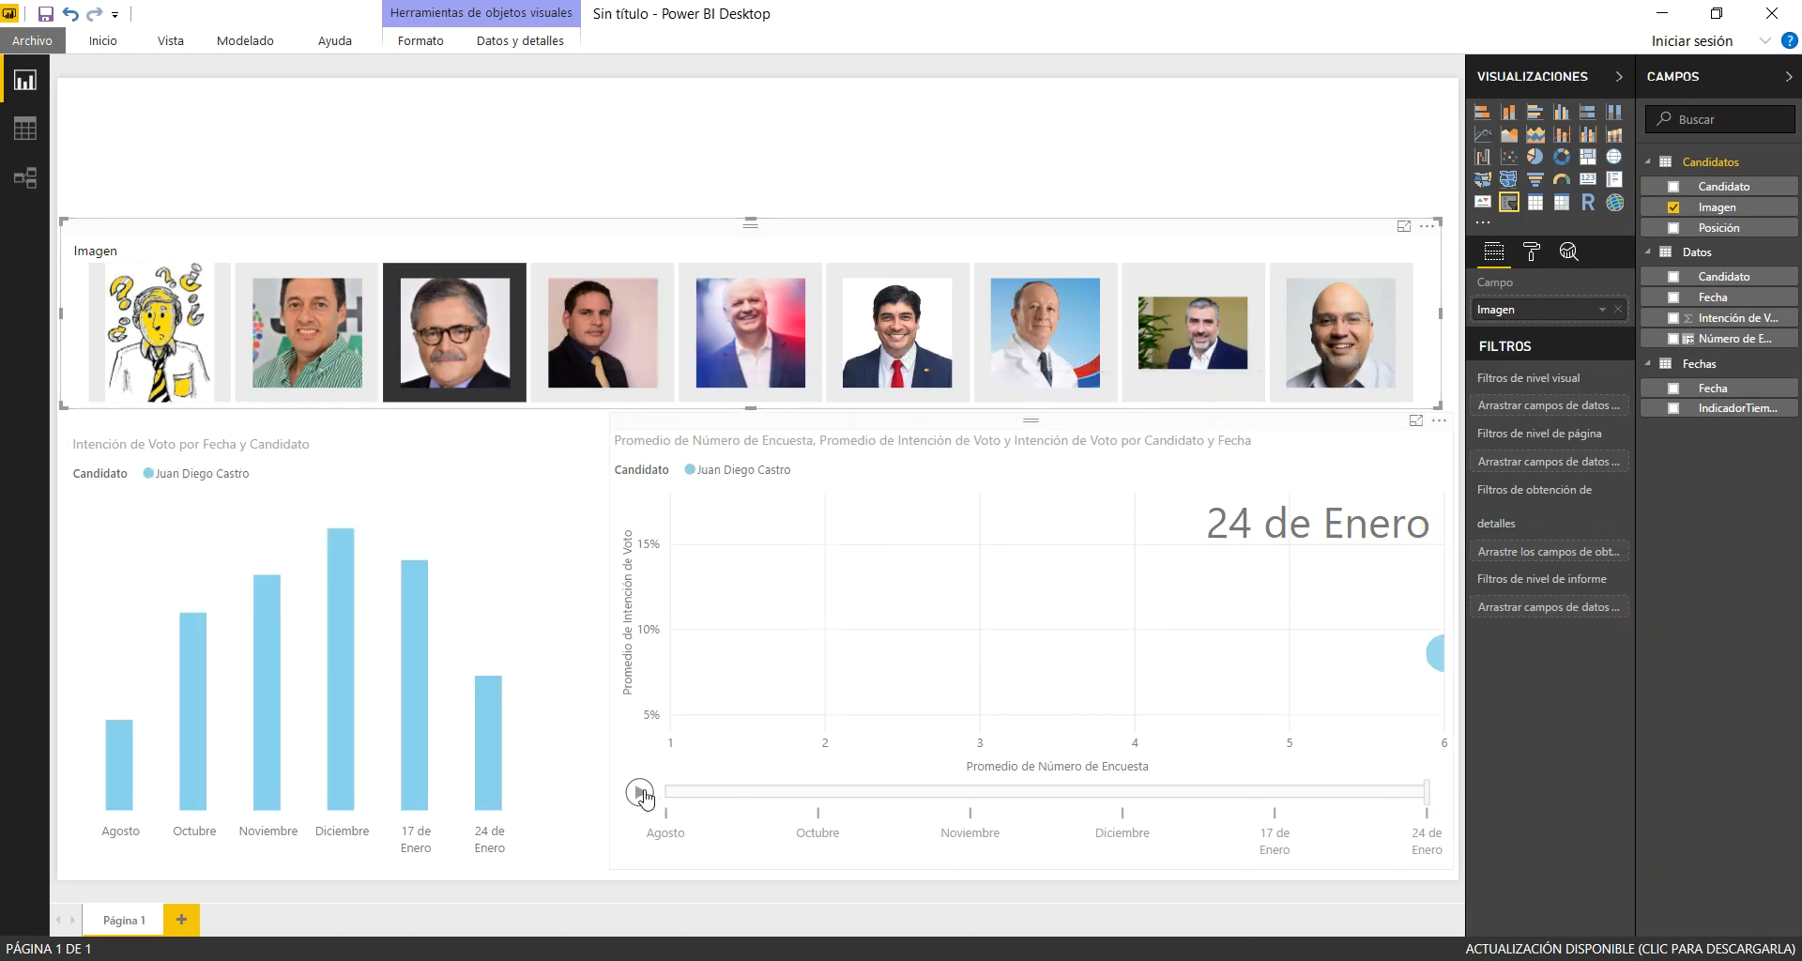
Play the scatter chart's animation for the light blue candidate and trace that bubble's path across the survey dates
left_click(639, 796)
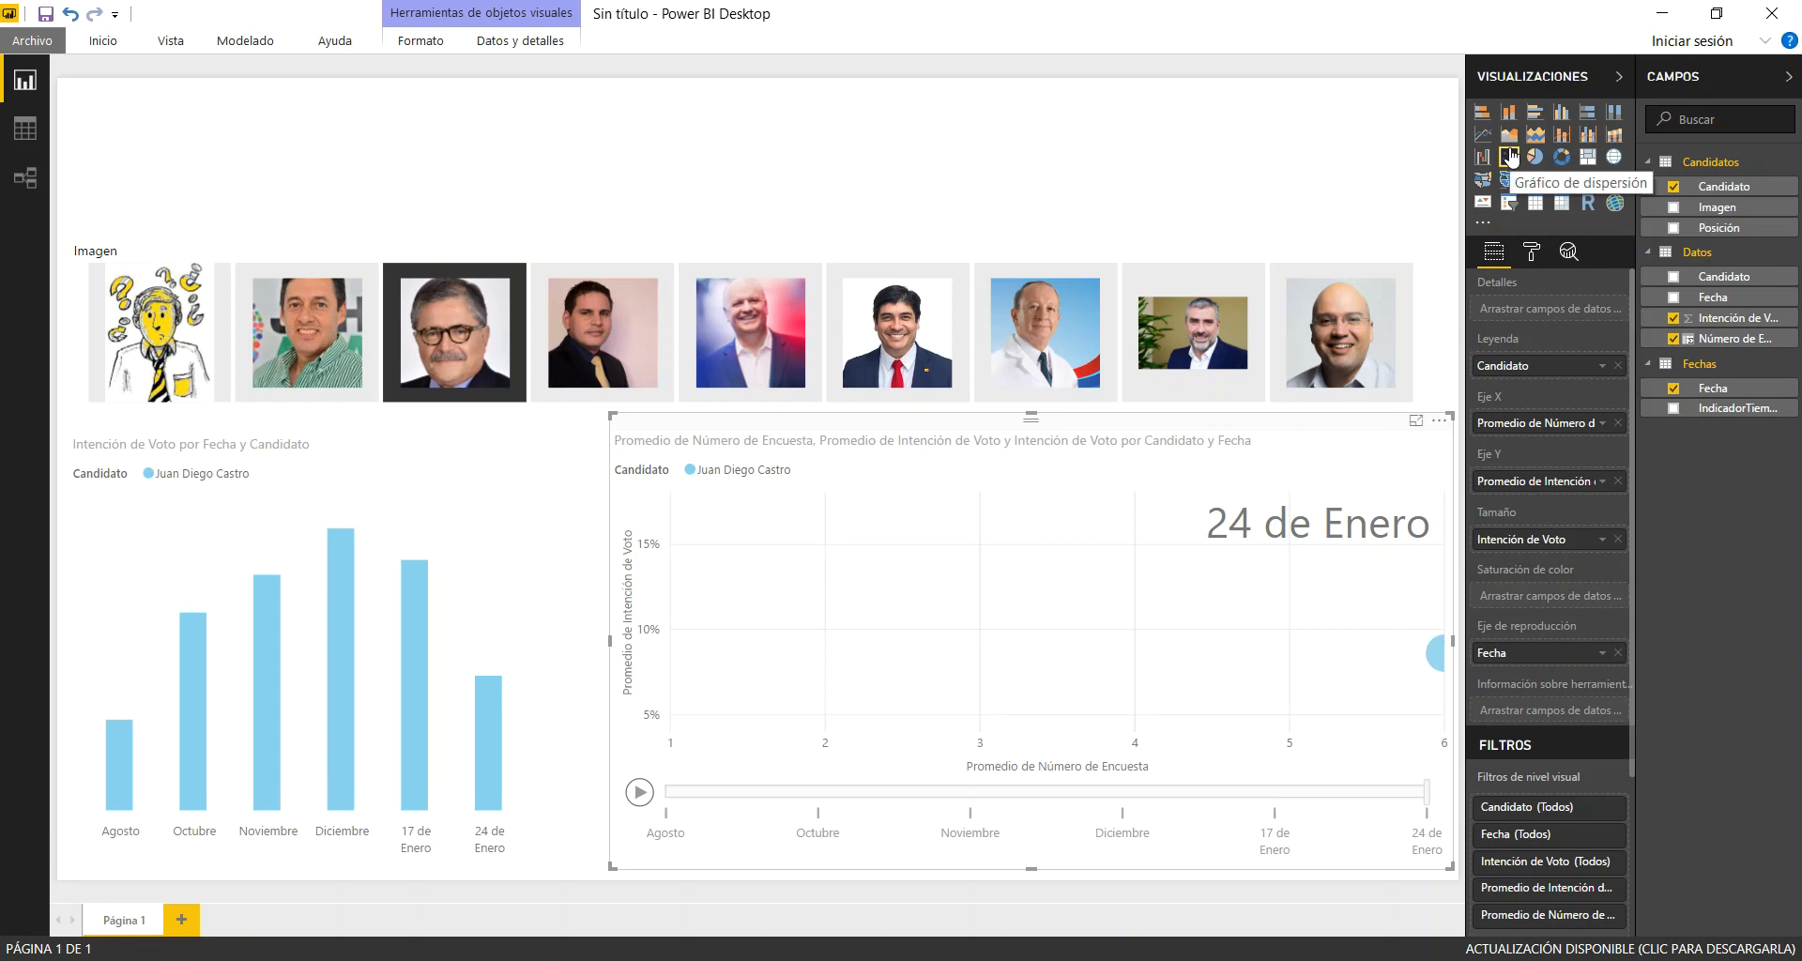
left_click(1450, 661)
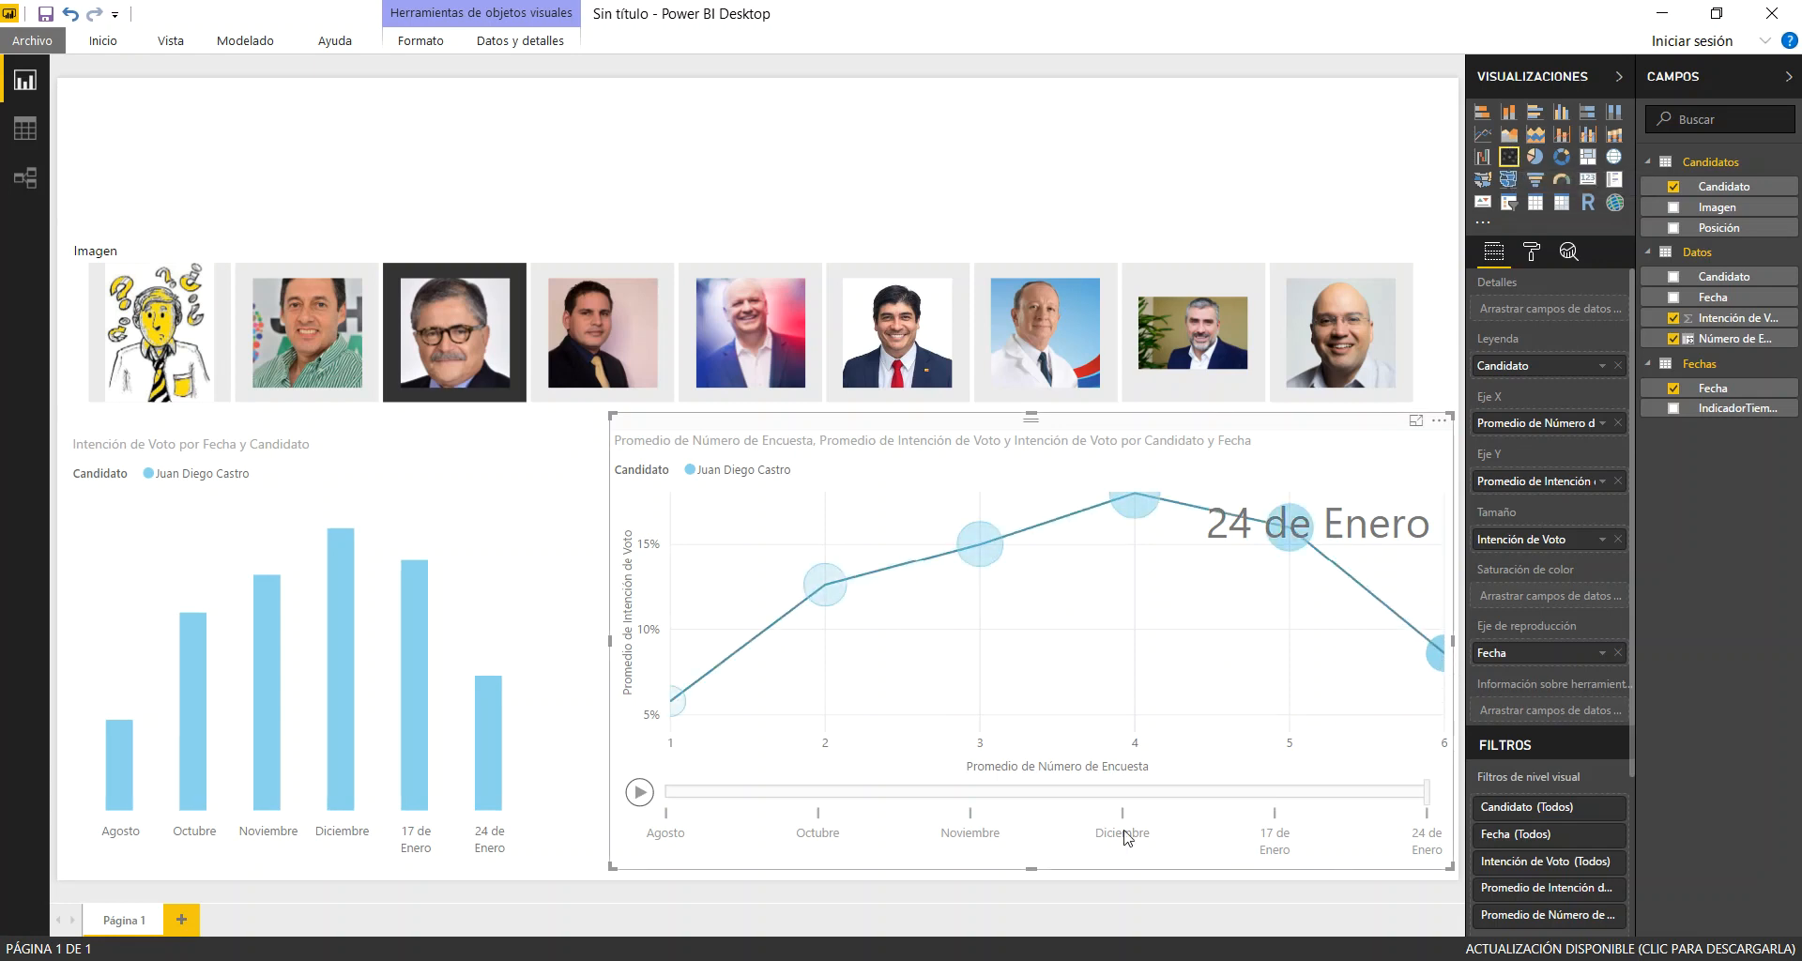
left_click(639, 794)
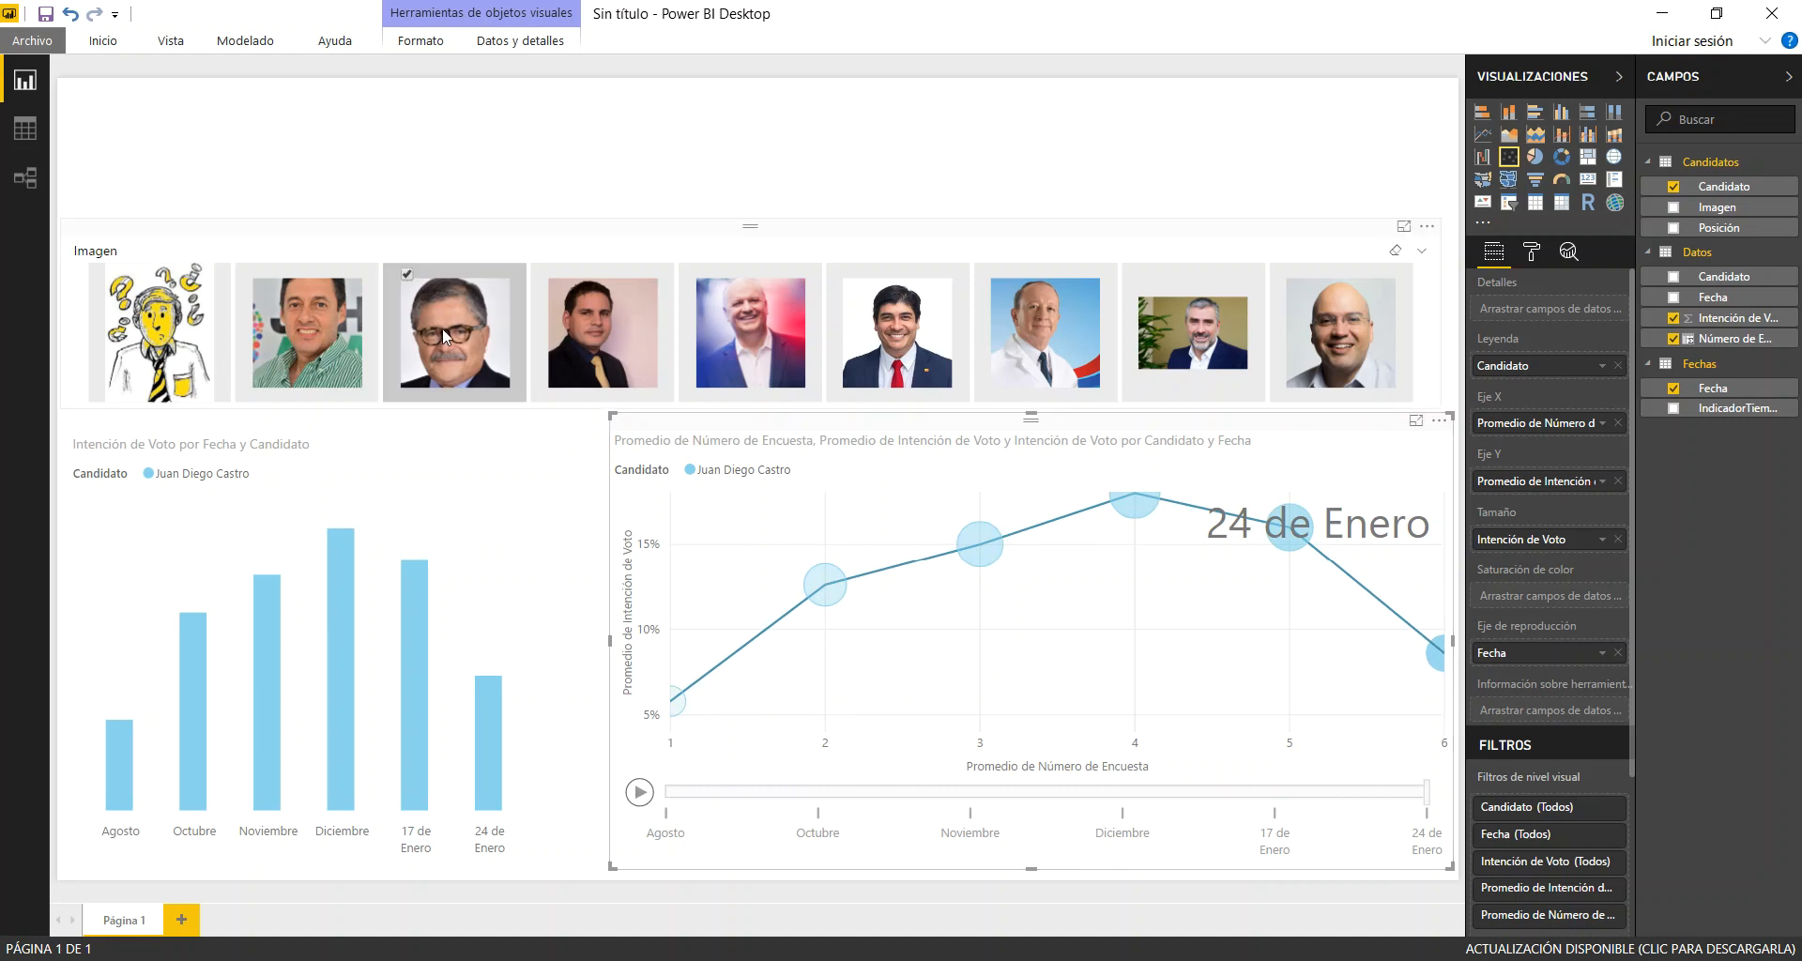
Compare the light blue and dark blue candidates in both charts, filter to the dark blue one alone, and clear the slicer selection
left_click(770, 357)
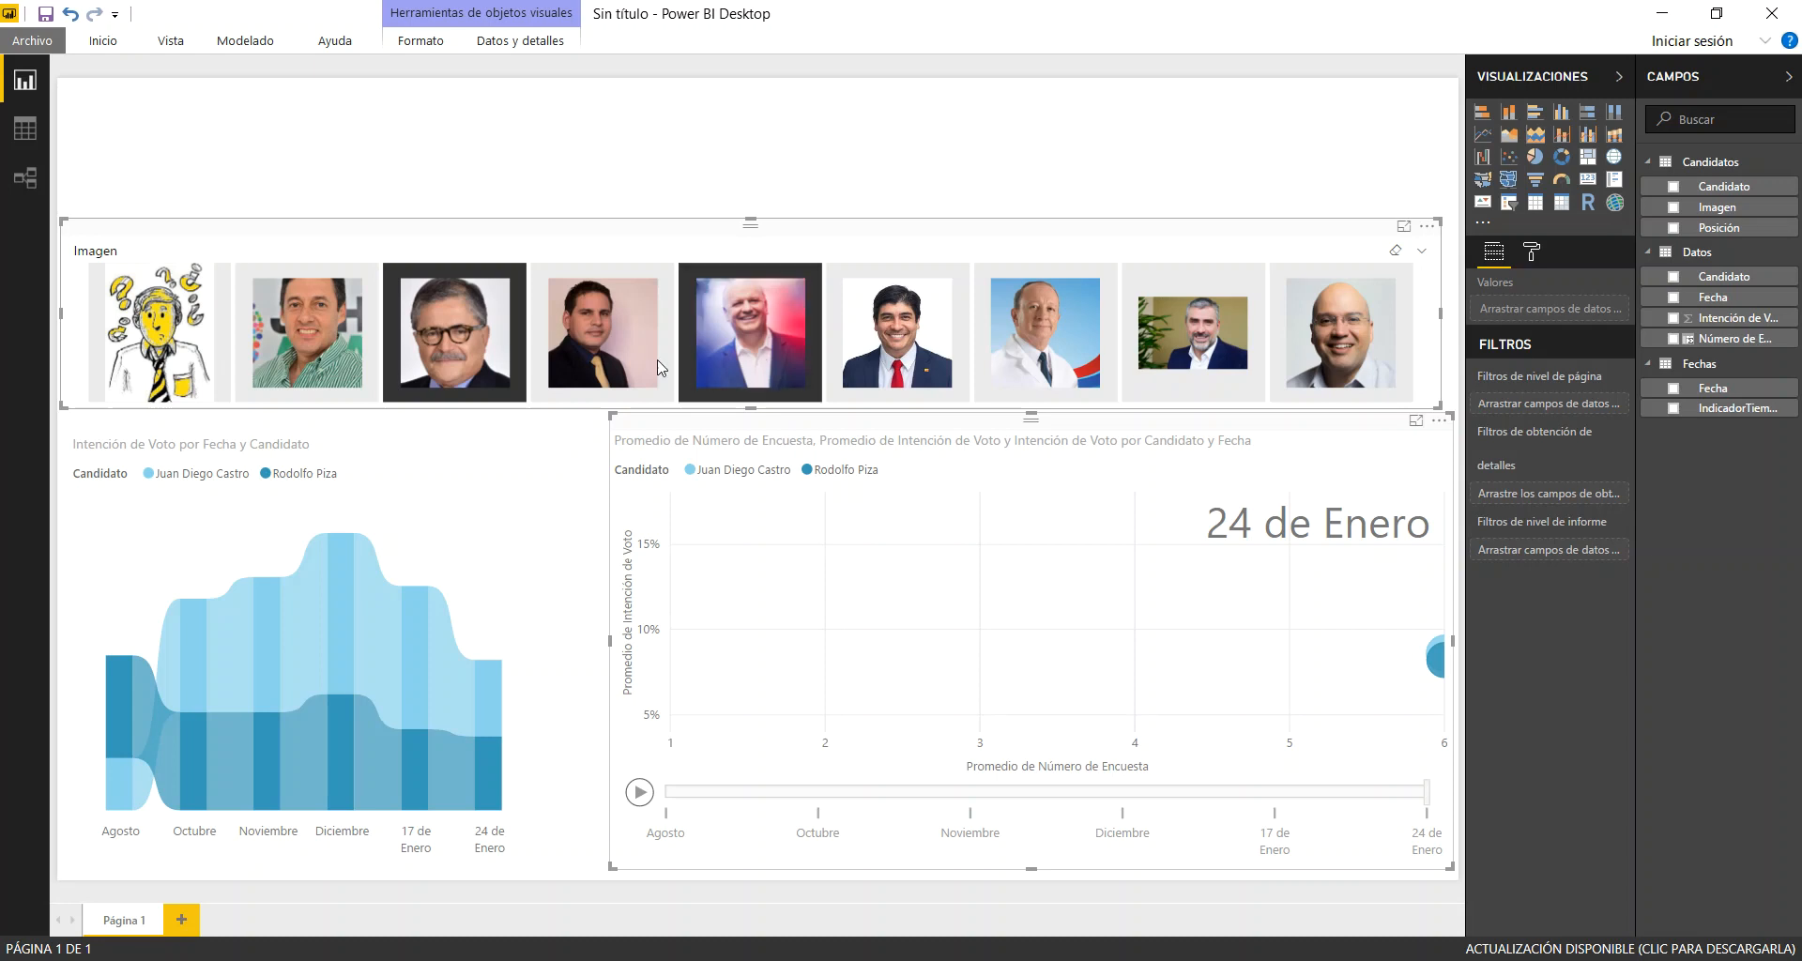
left_click(753, 349)
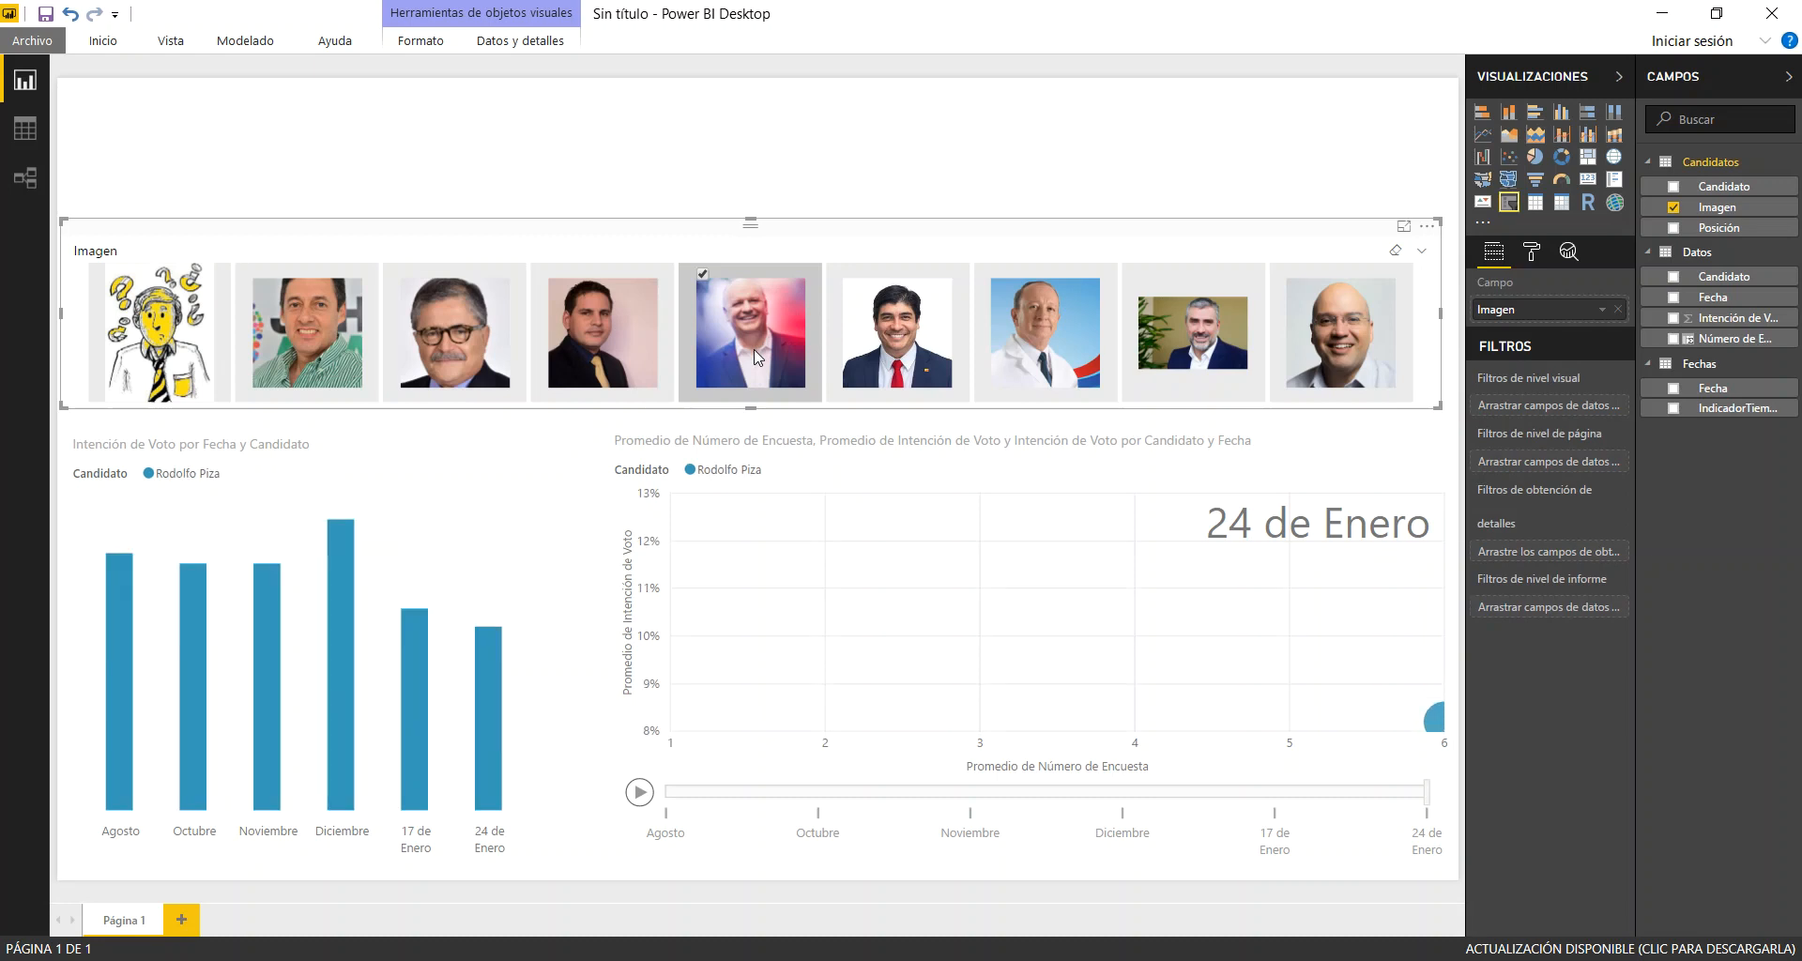
left_click(753, 350)
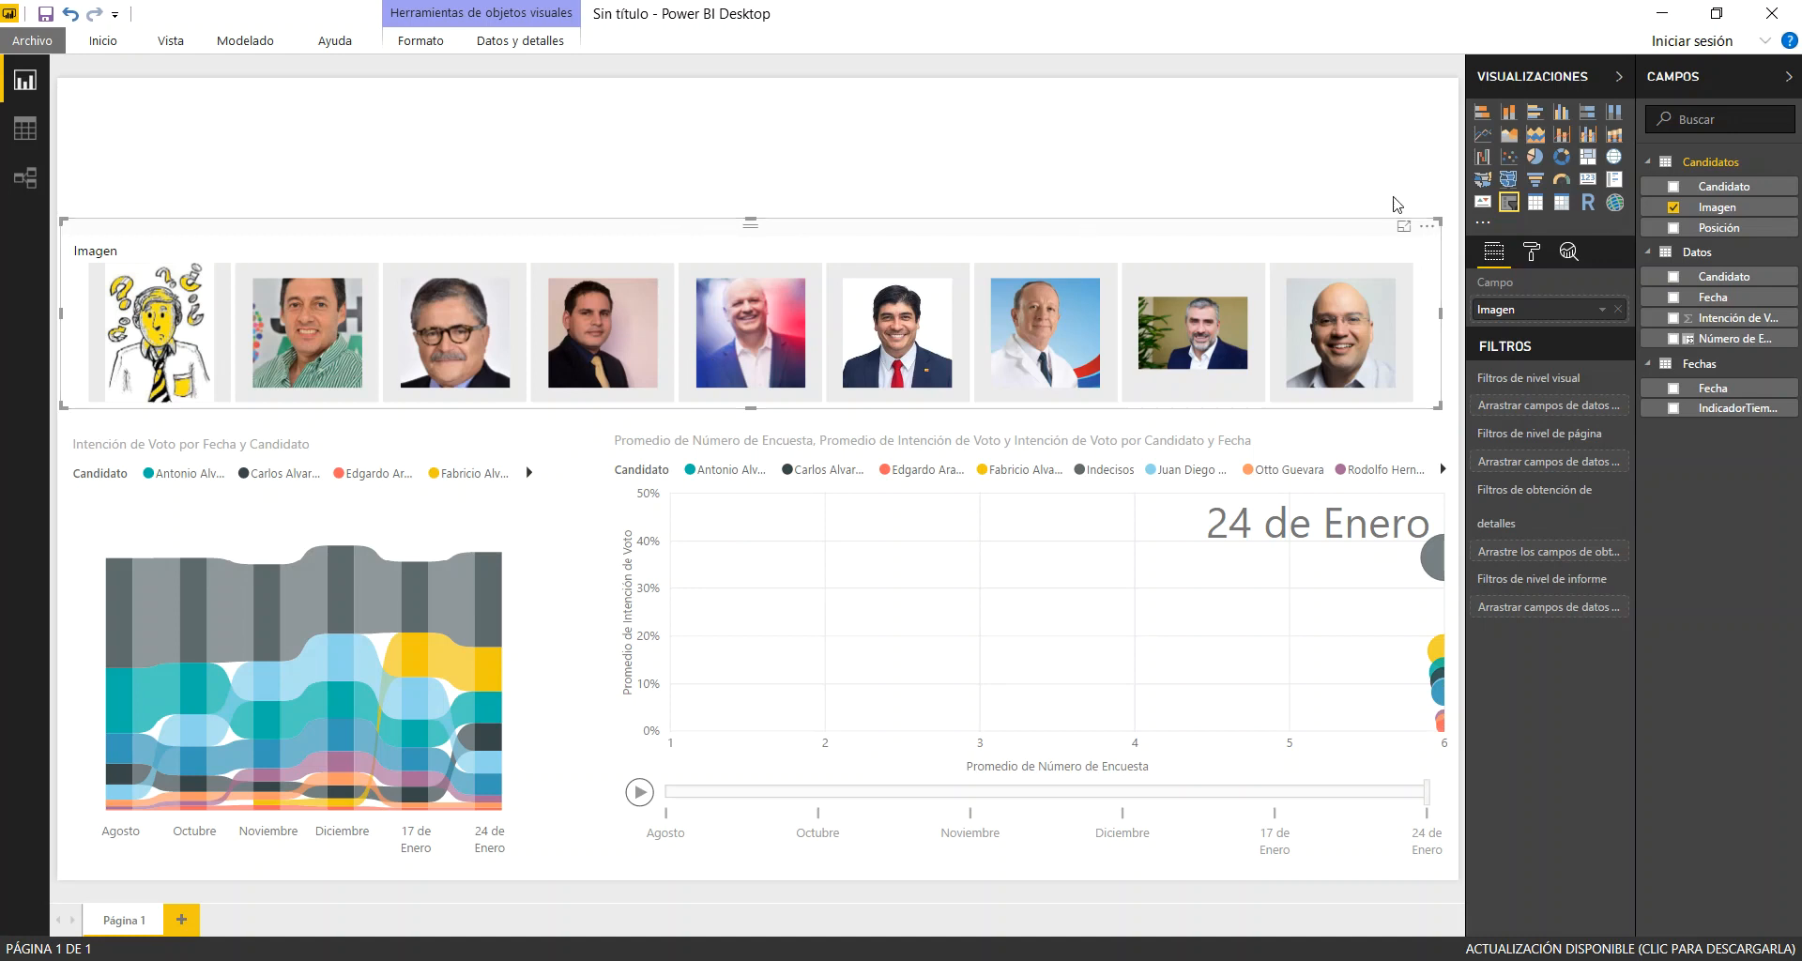
Turn off Selección única in the Imagen slicer's selection controls, adjusting the pane width to read the option names
left_click(1533, 254)
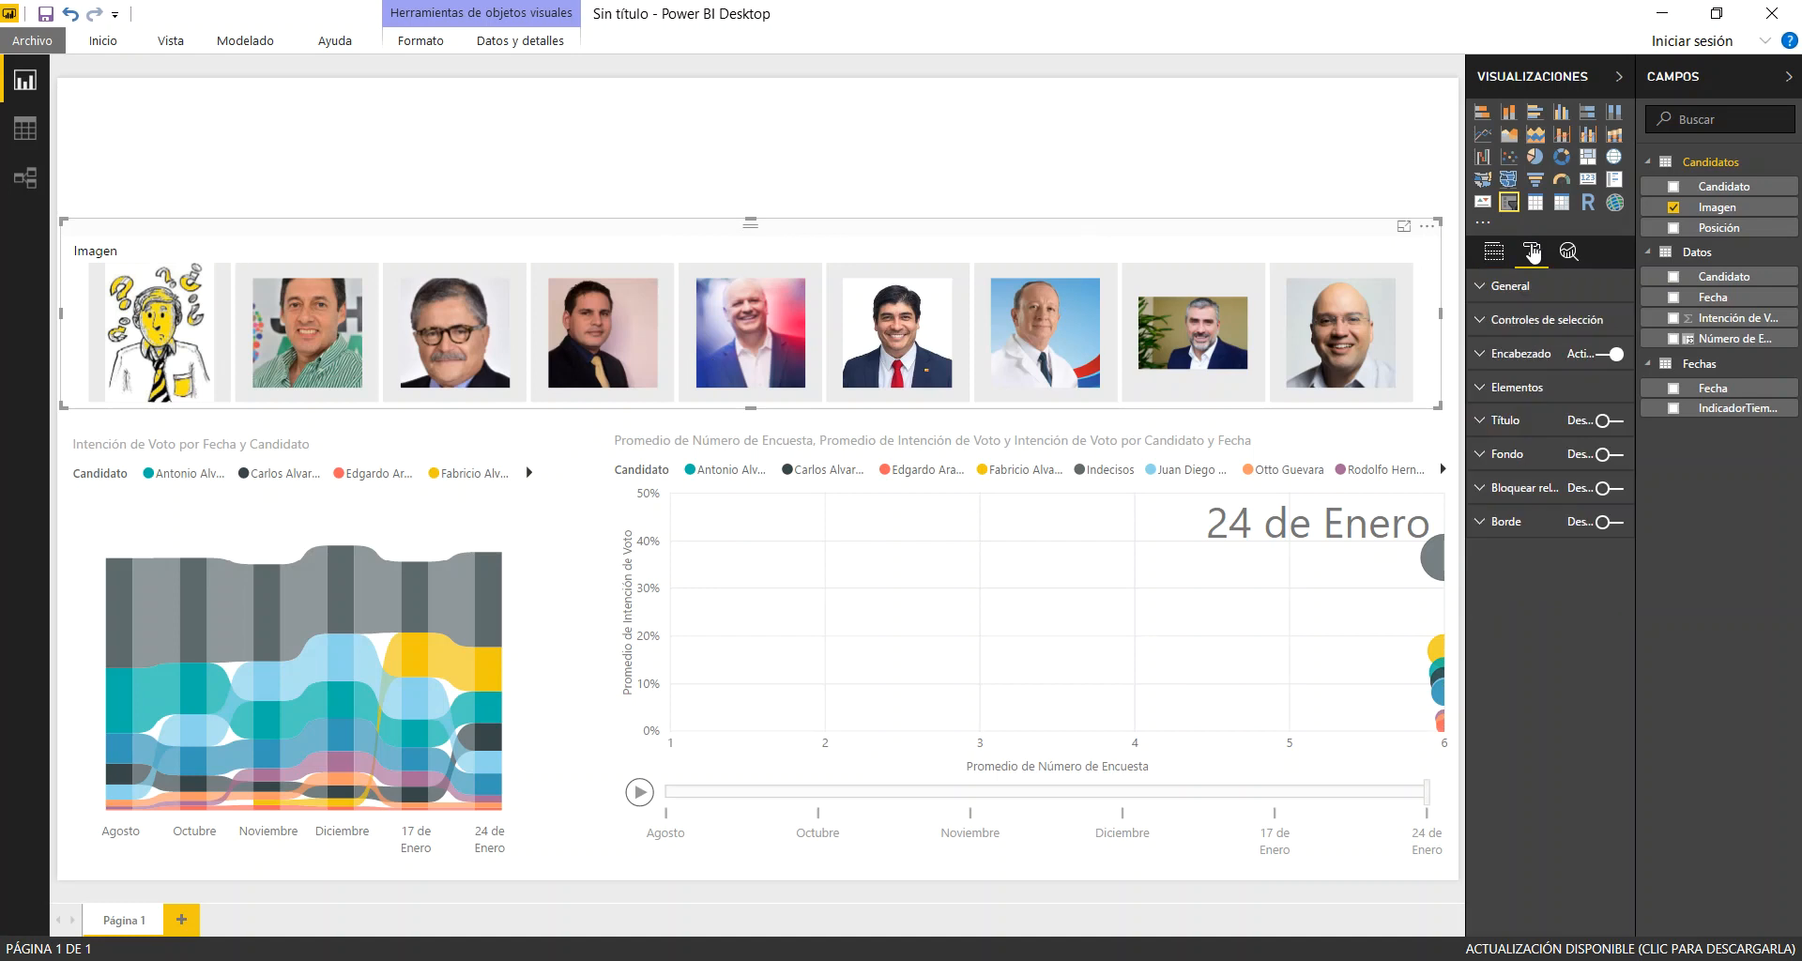
left_click(1538, 321)
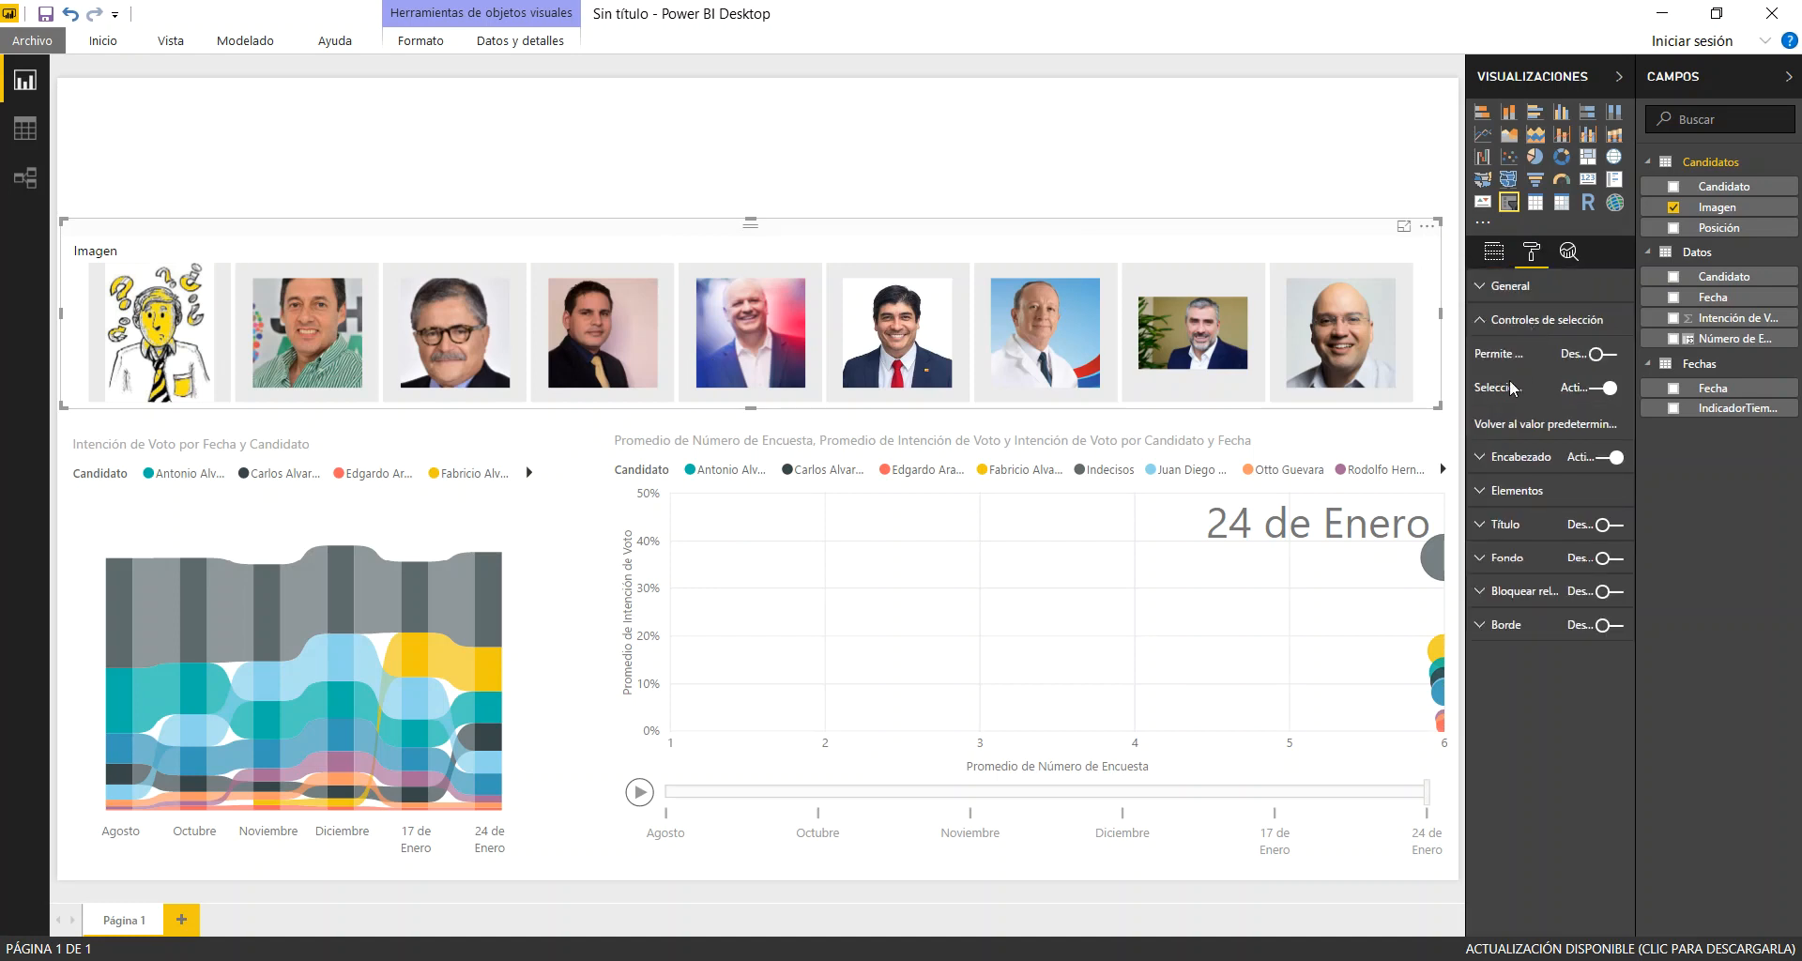
left_click_drag(1467, 402, 1404, 447)
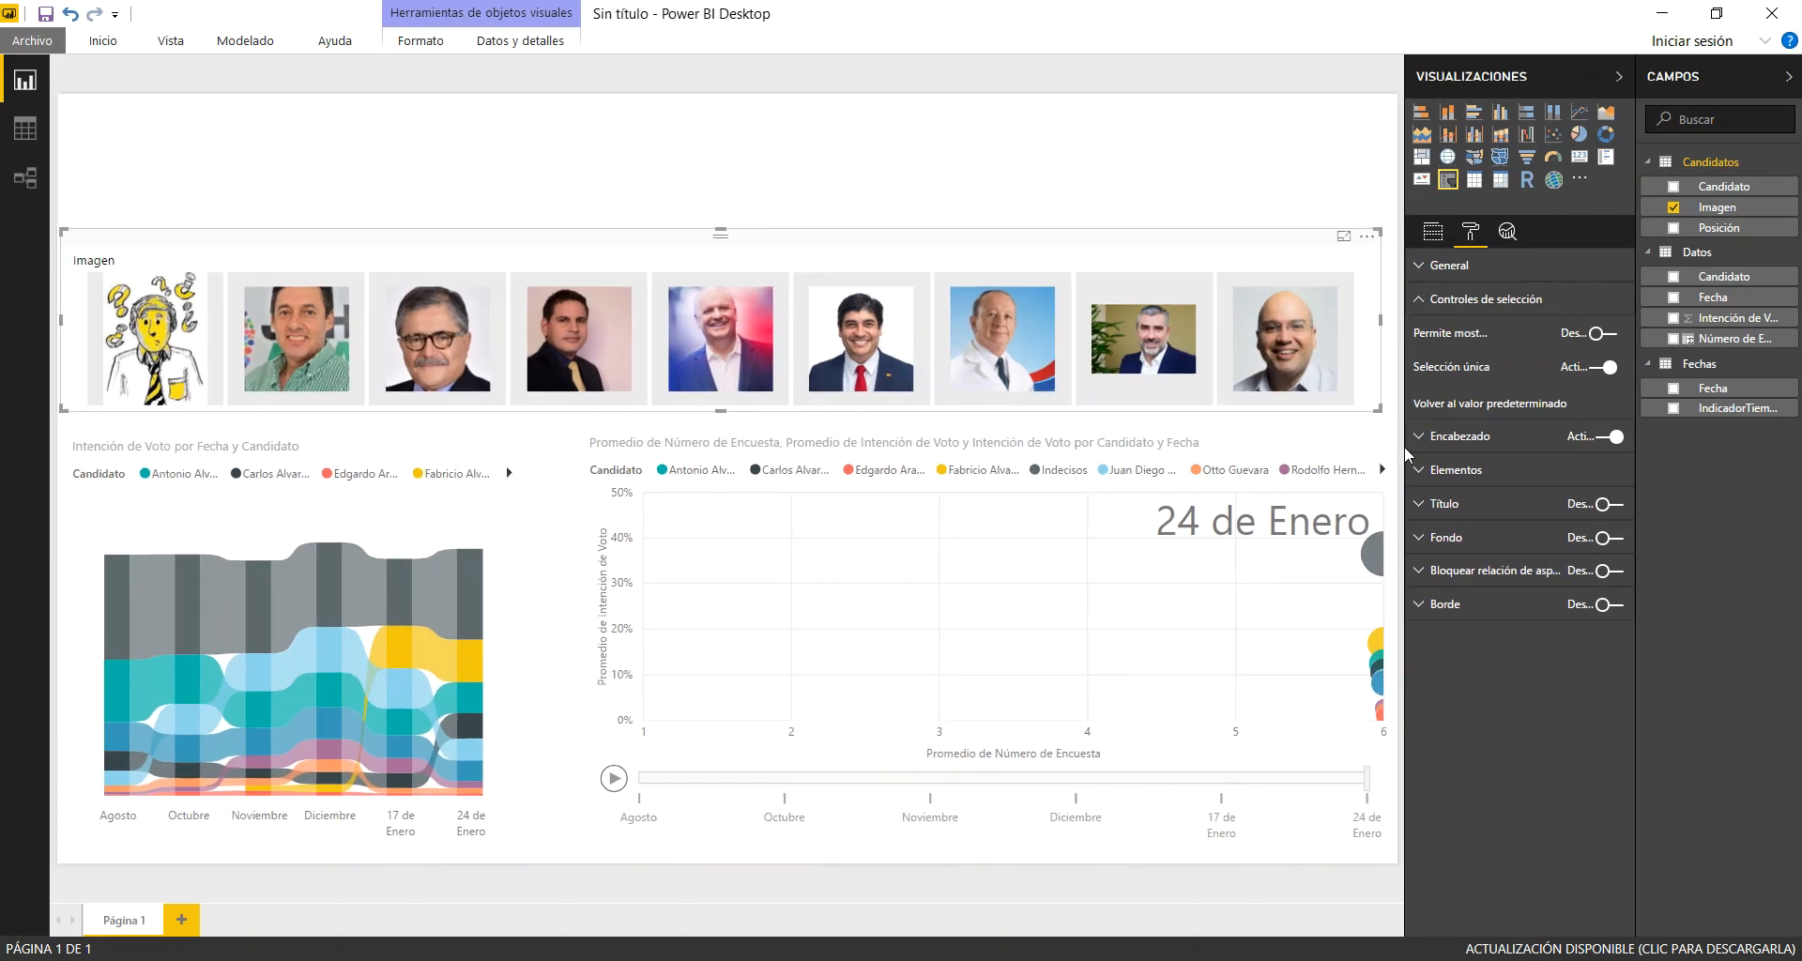
left_click(1588, 366)
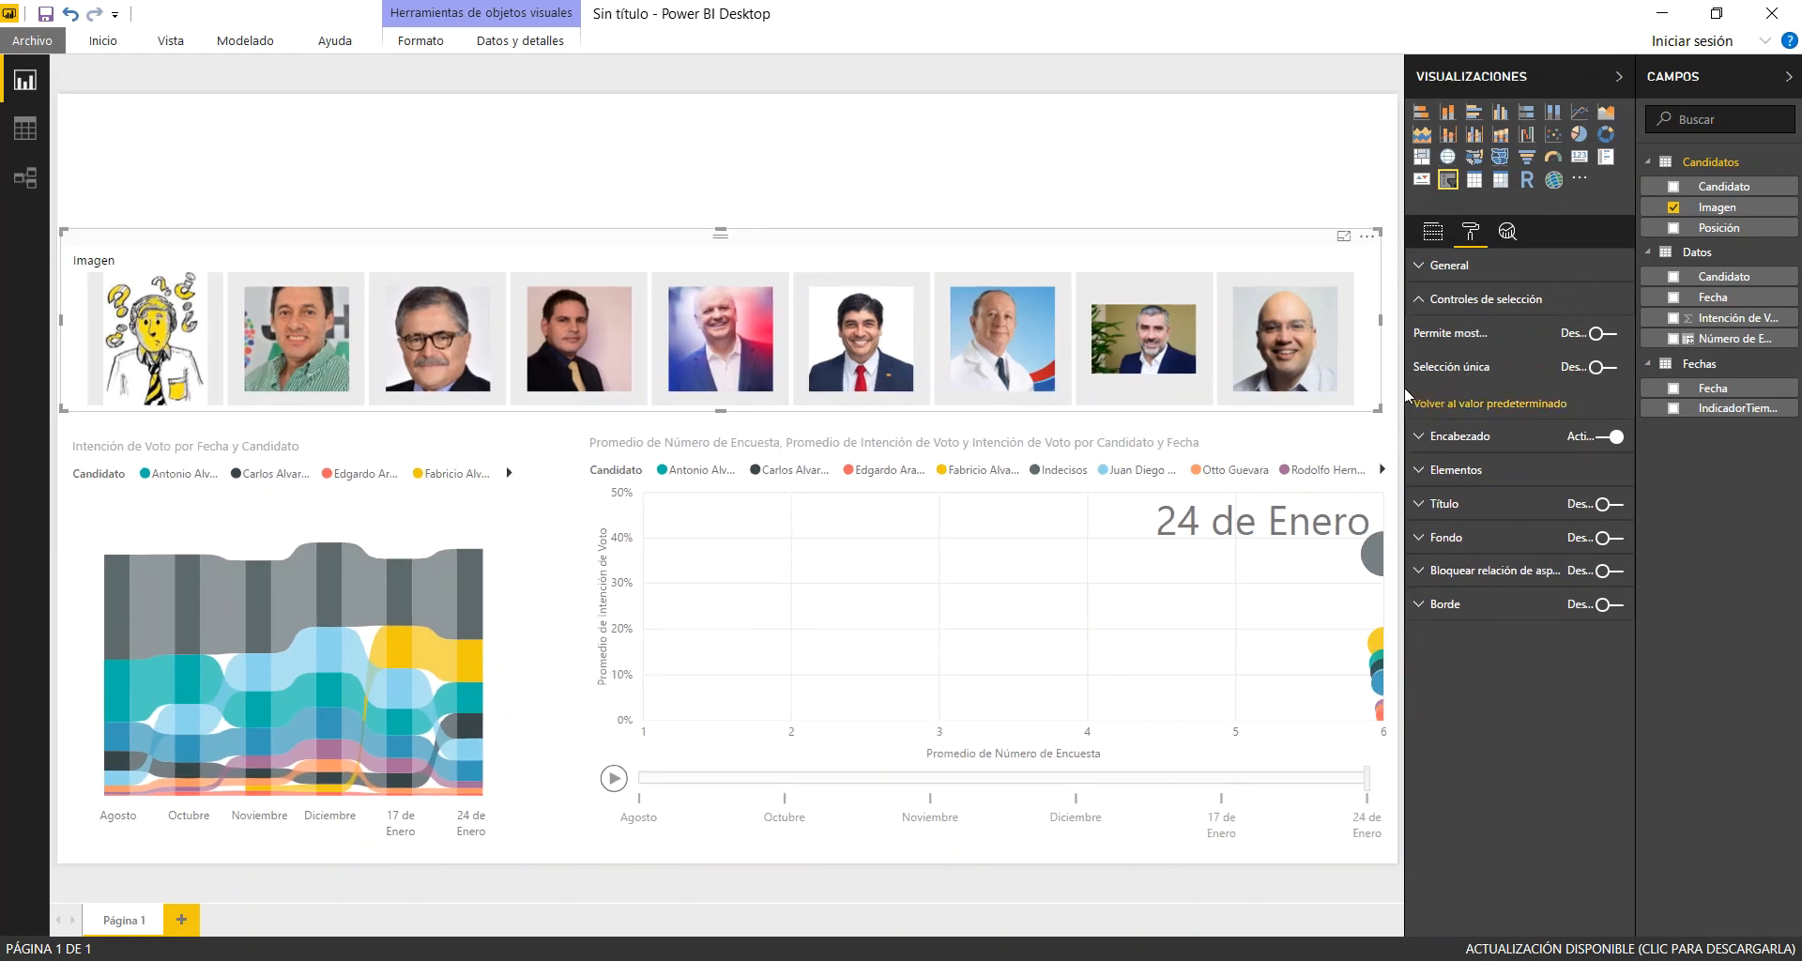
left_click_drag(1408, 385, 1443, 399)
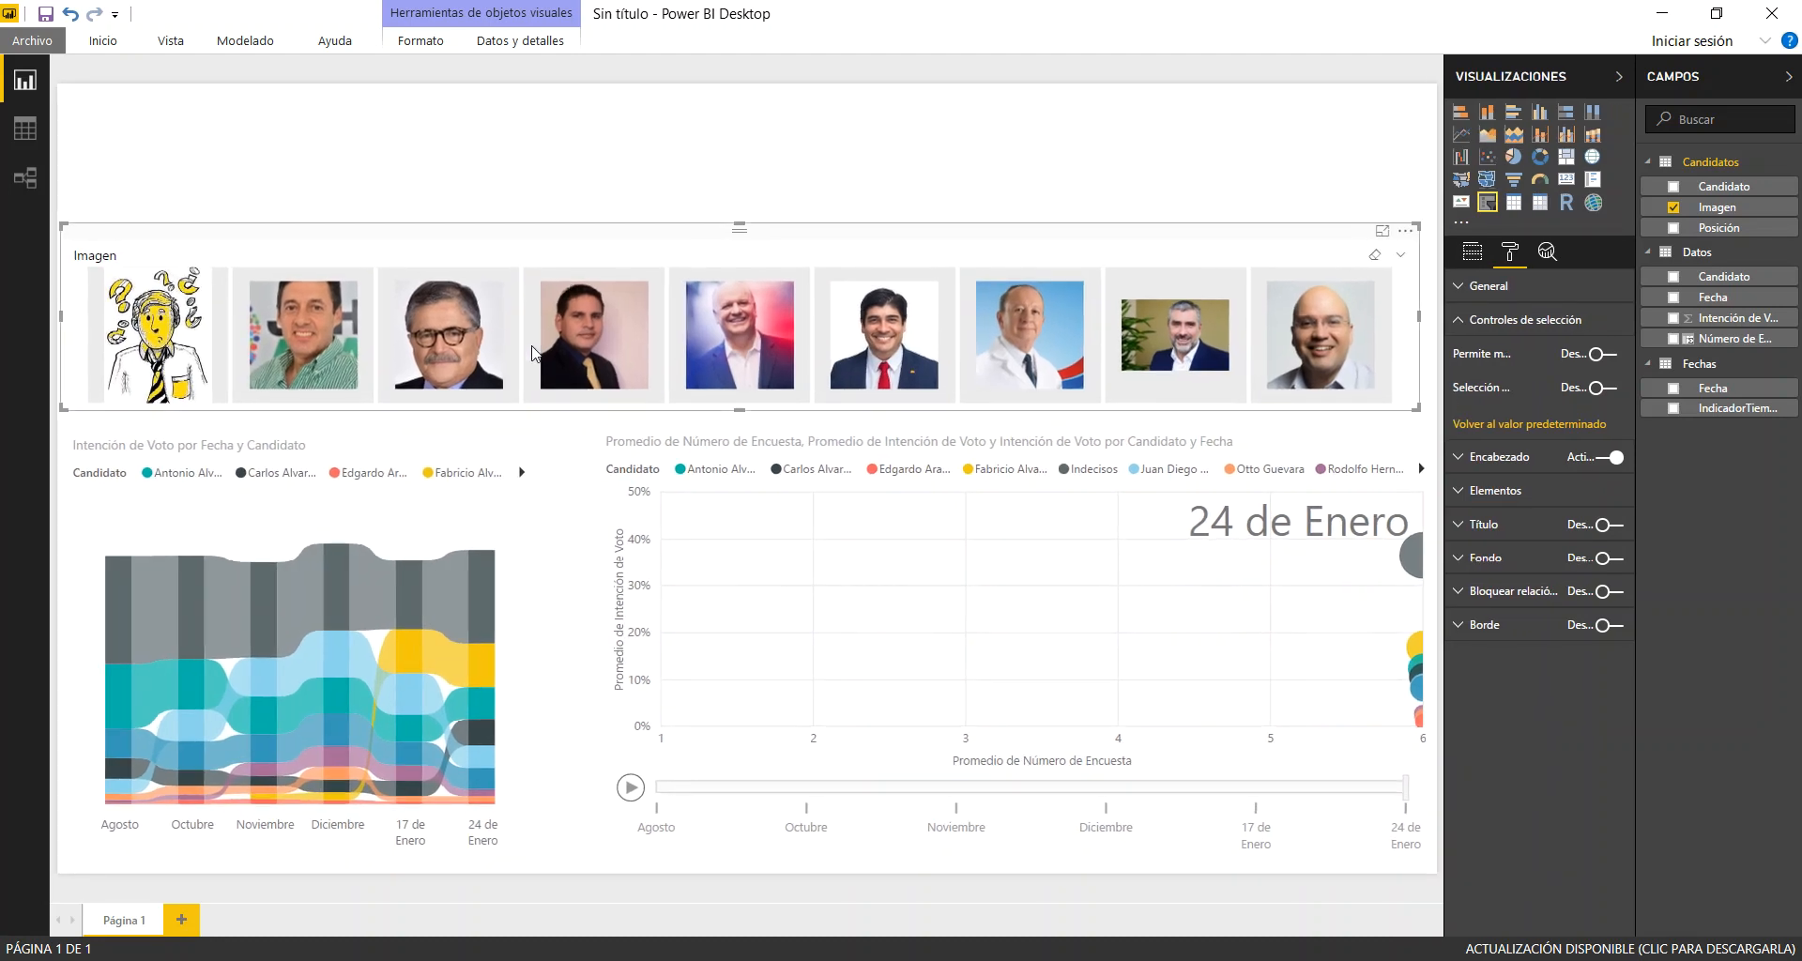
Filter the charts to the light blue, dark blue and dark grey candidates together, and play the scatter animation with the dark grey bubble's path traced
left_click(442, 316)
left_click(732, 325)
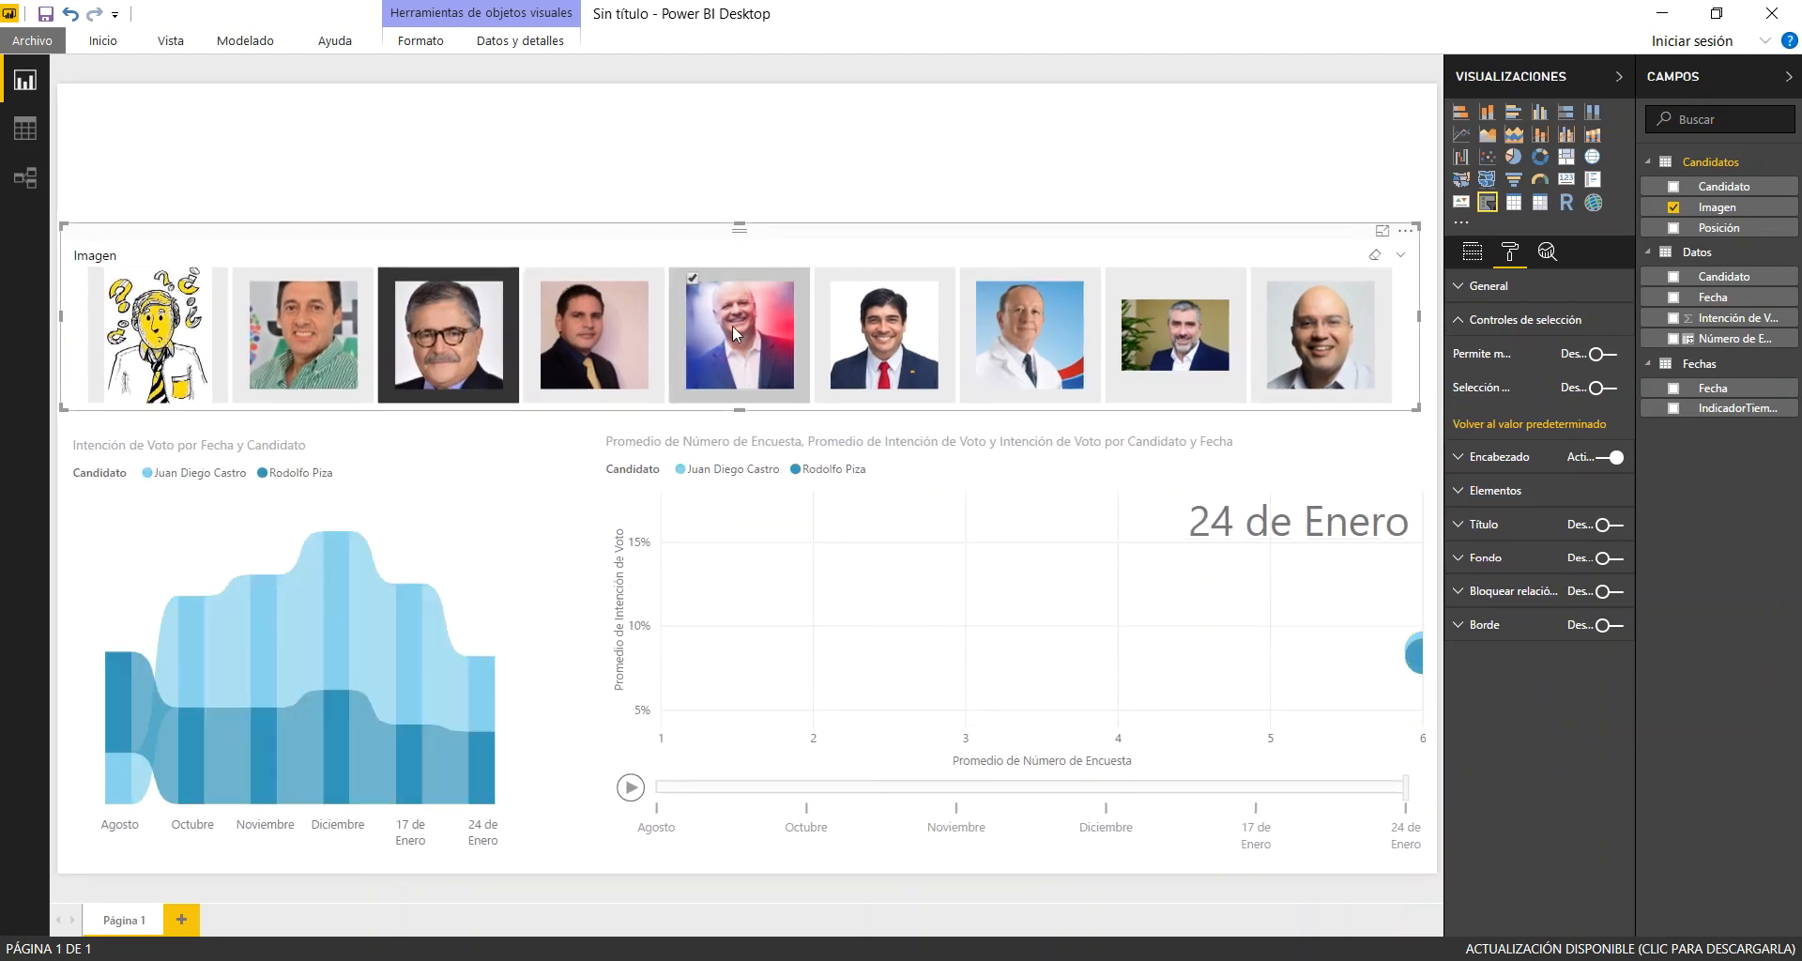
left_click(866, 355)
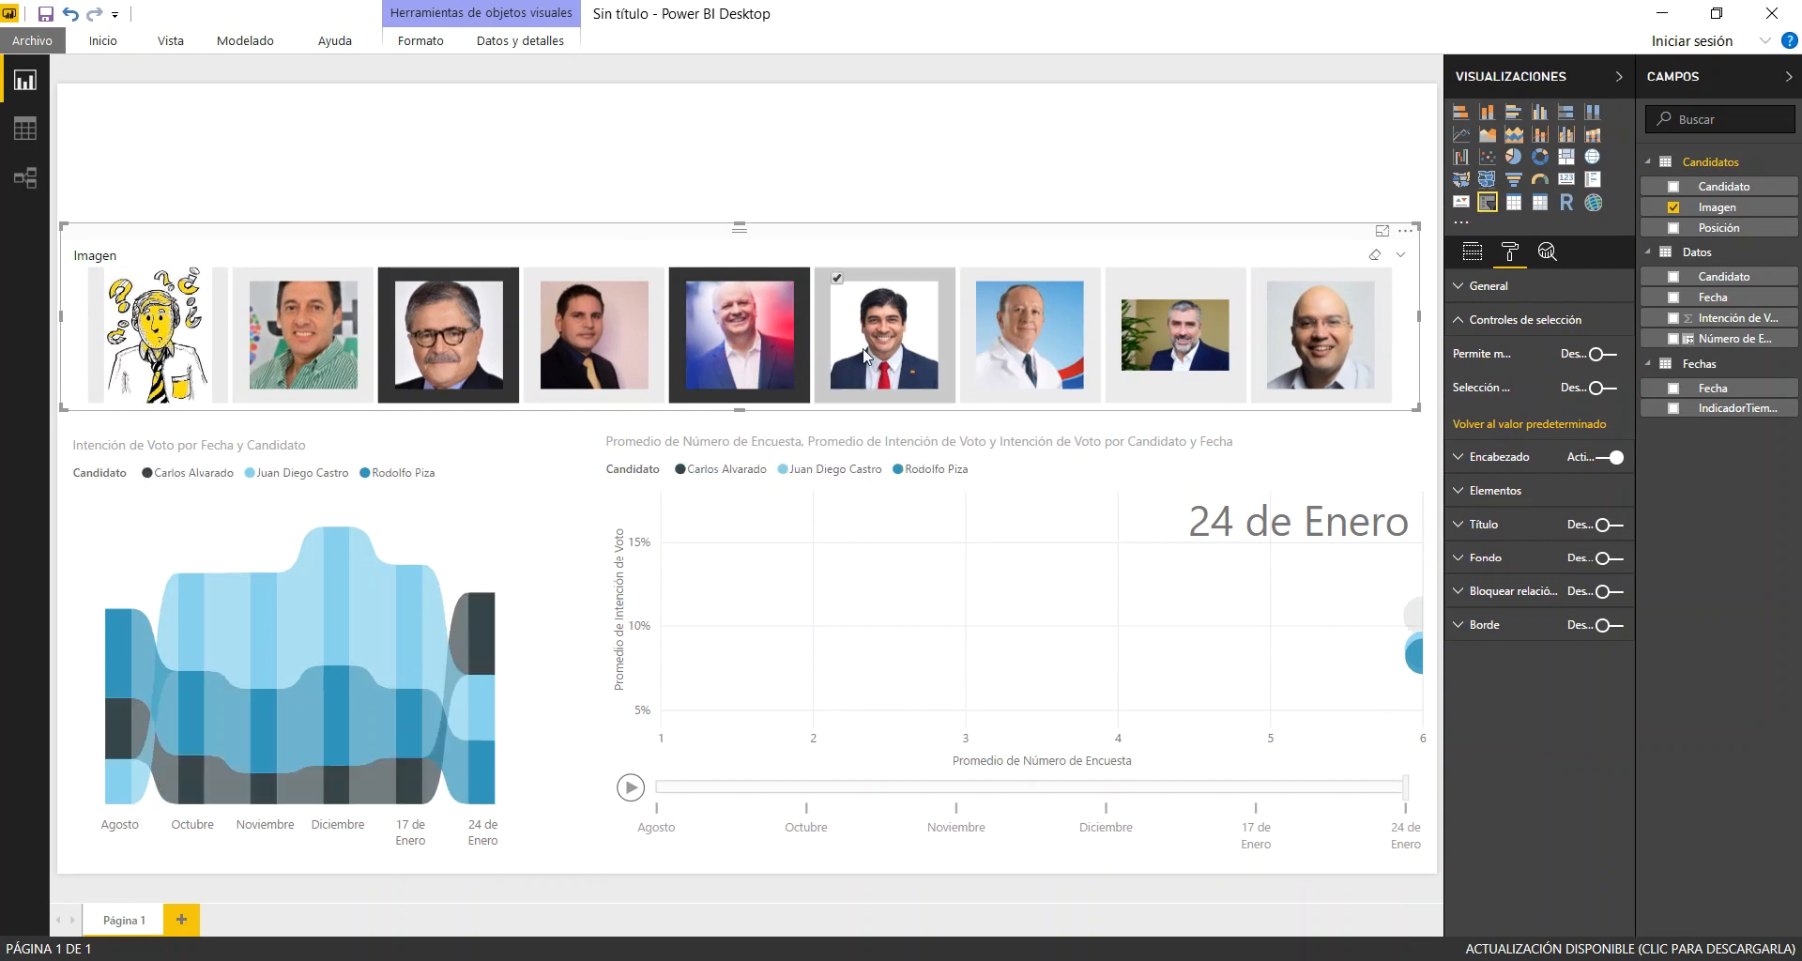
left_click(632, 788)
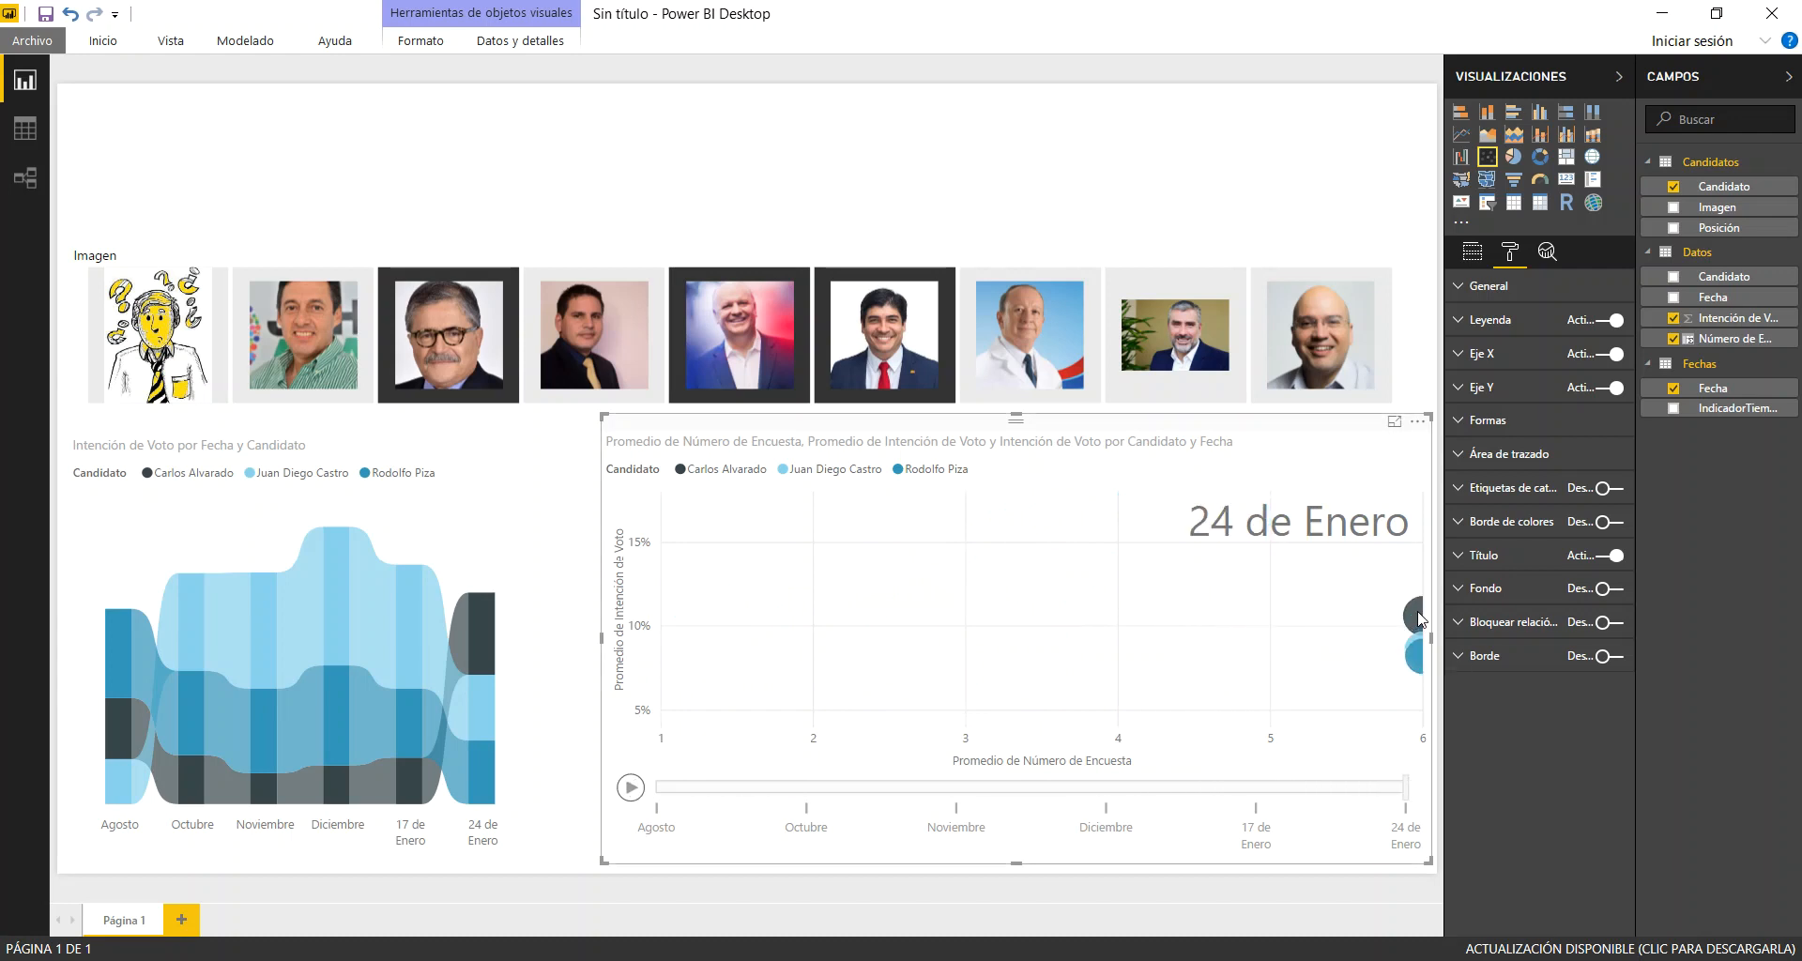
left_click(1420, 619)
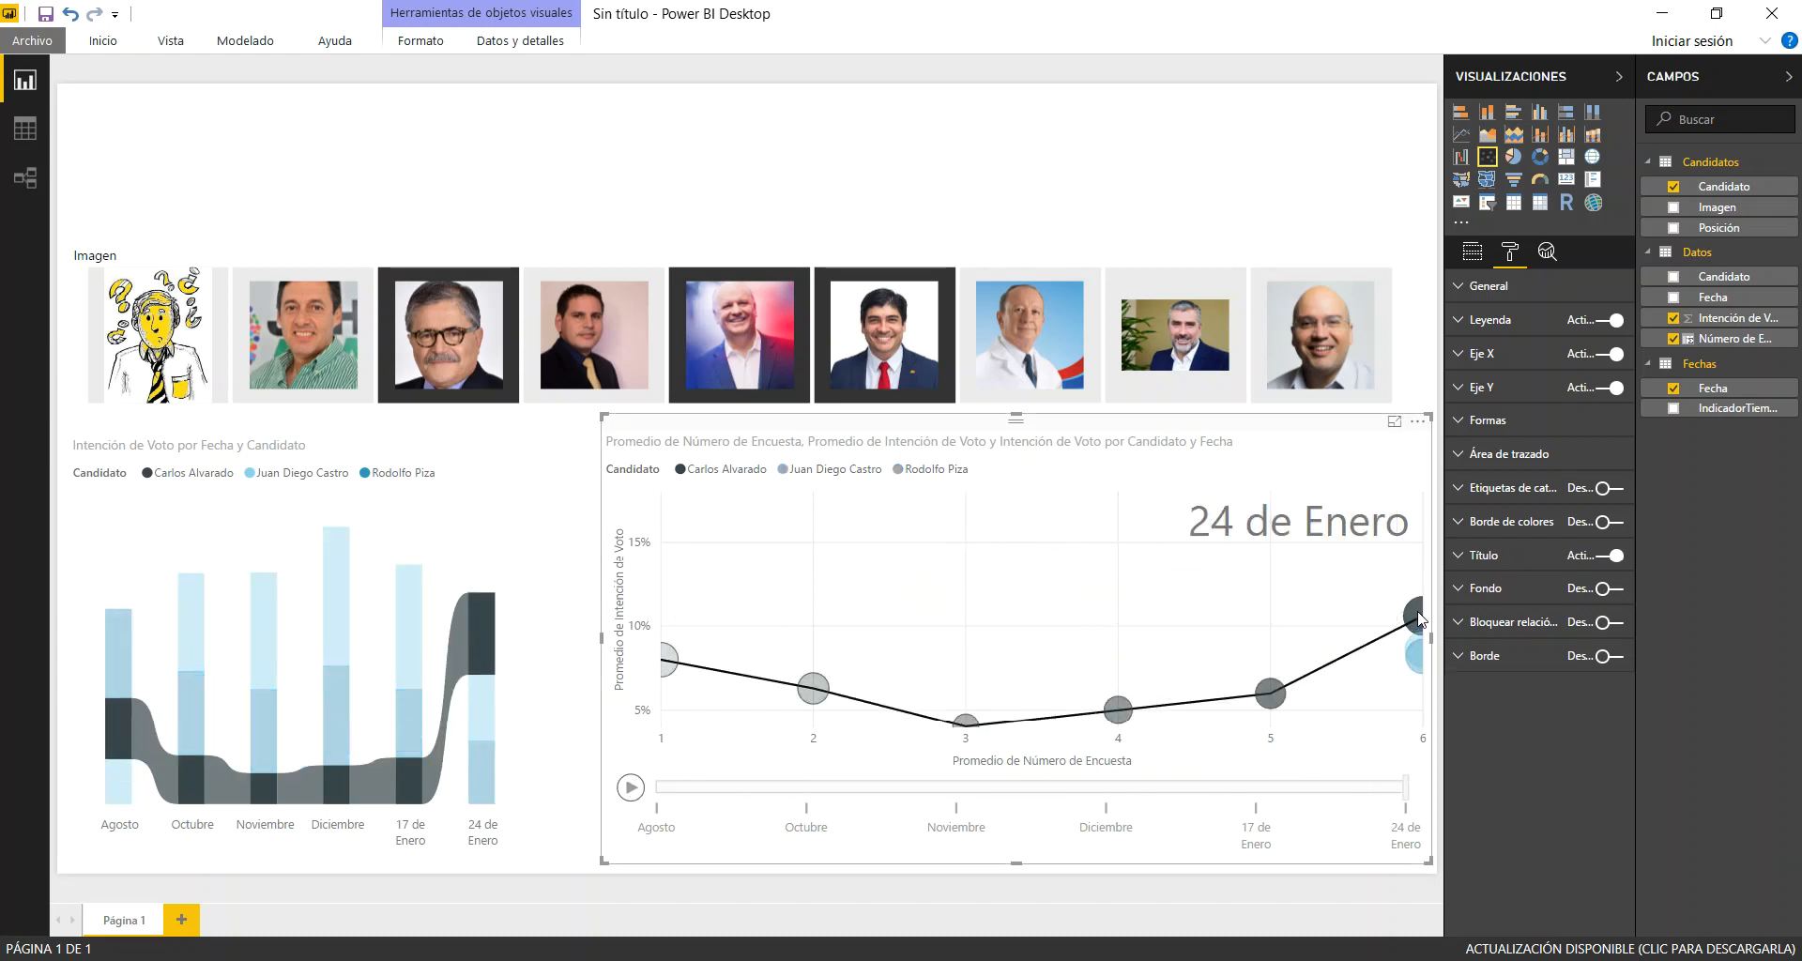
Add the light blue bubble's path to the dark grey one's in the scatter chart and replay the animation, pausing it at Octubre
mouse_move(1416, 638)
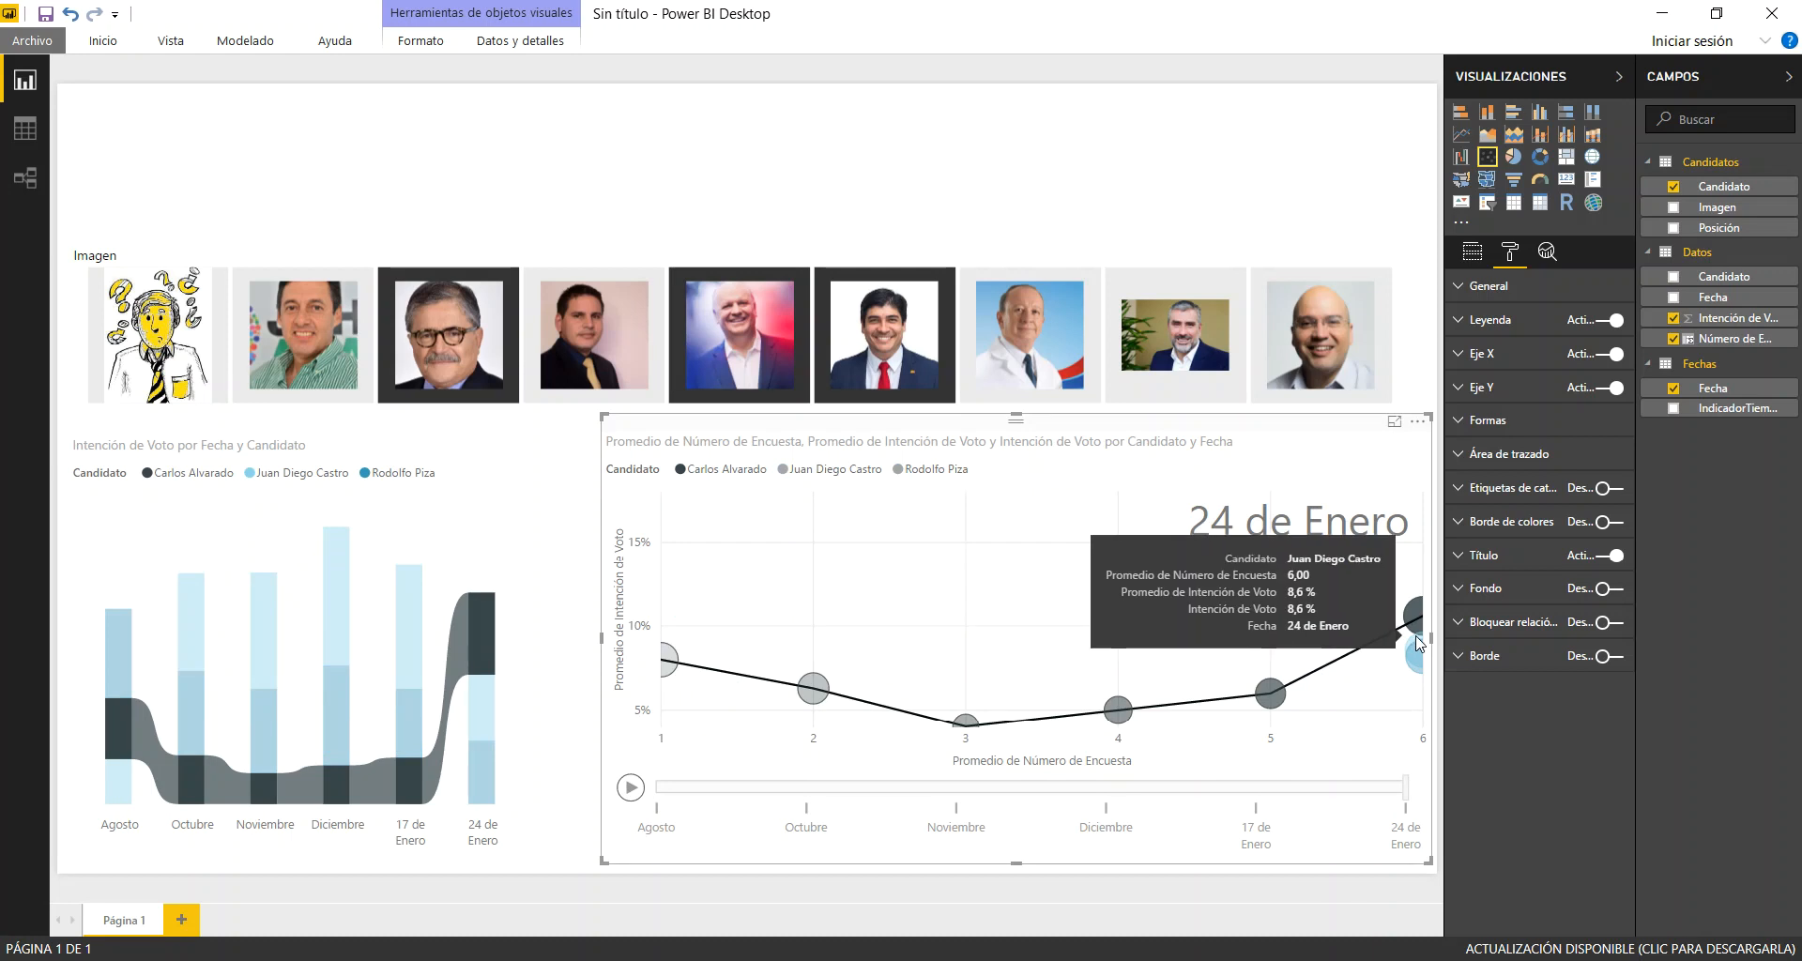
left_click(1416, 635)
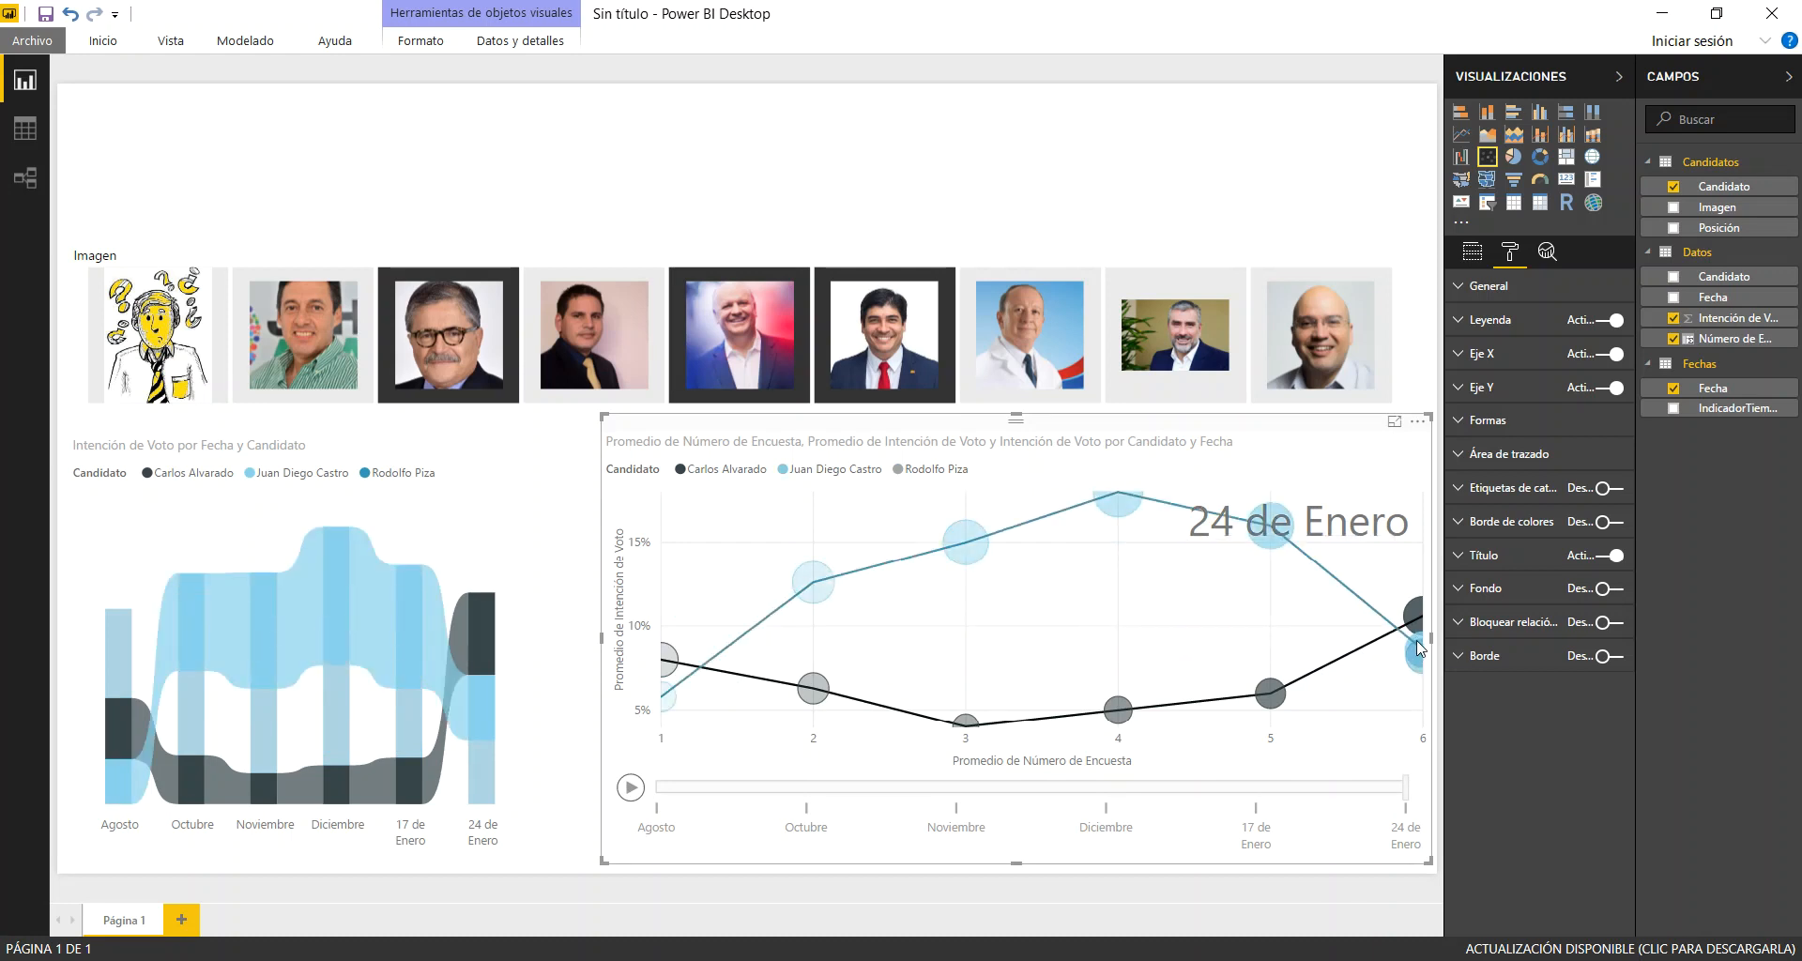
mouse_move(1418, 634)
left_click(630, 788)
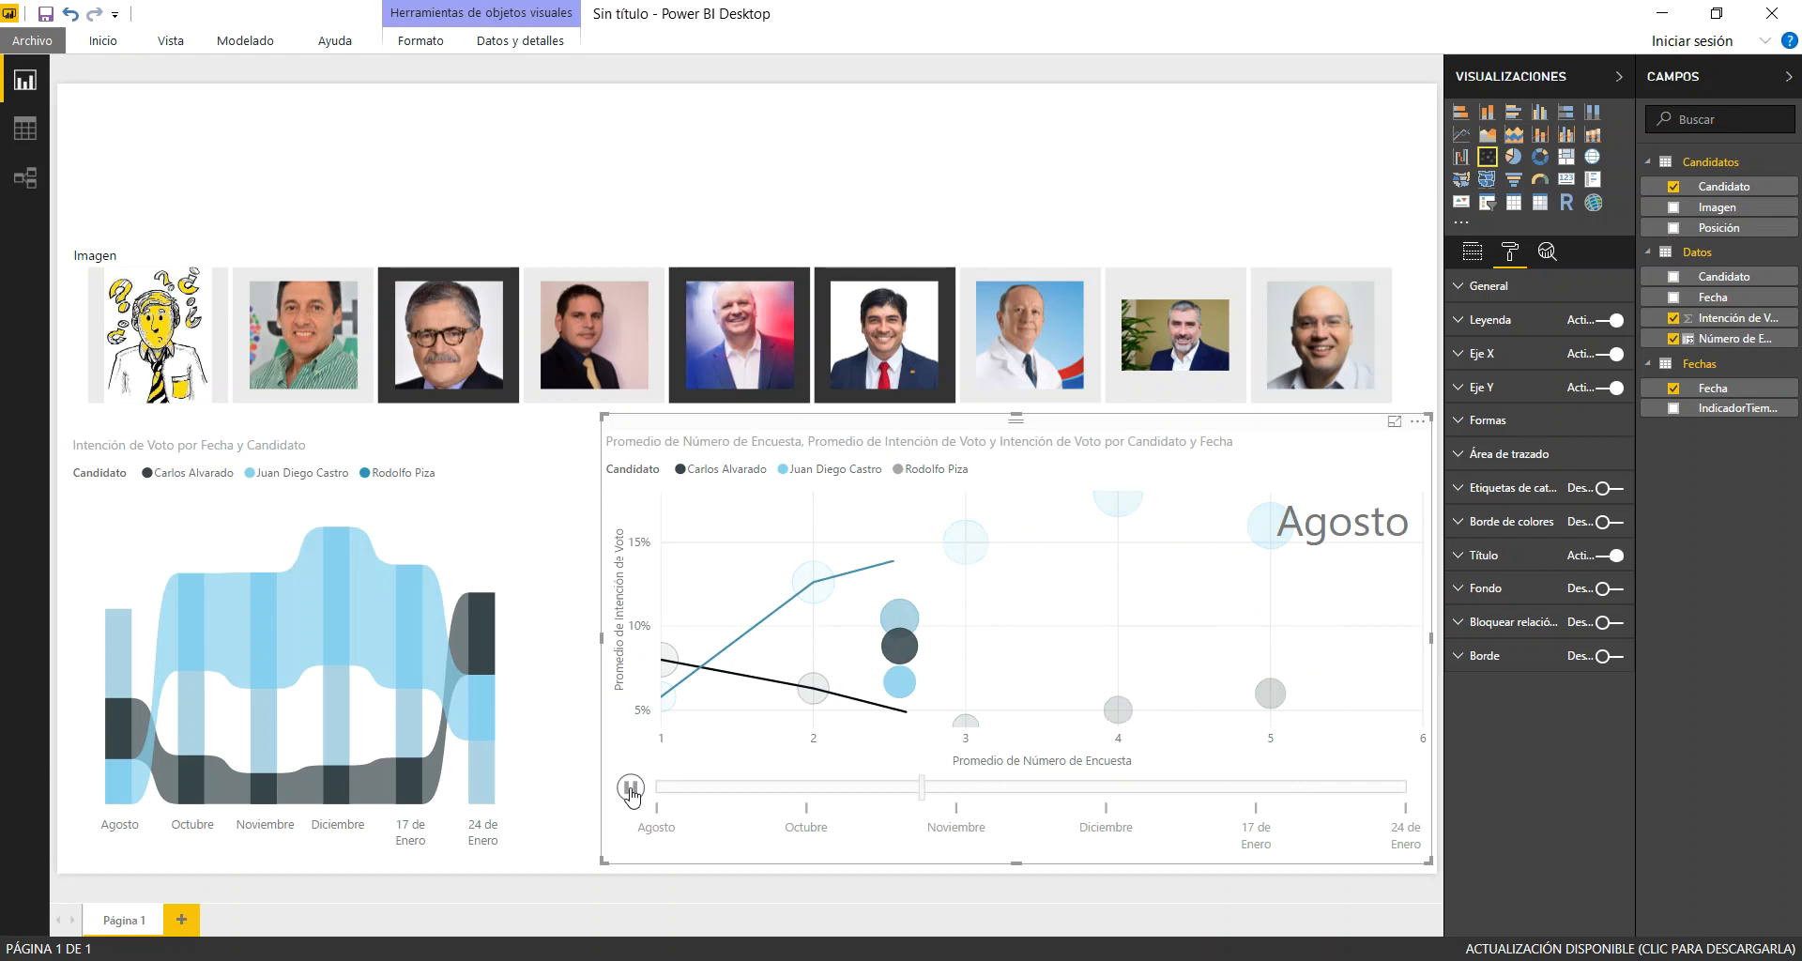
left_click(630, 789)
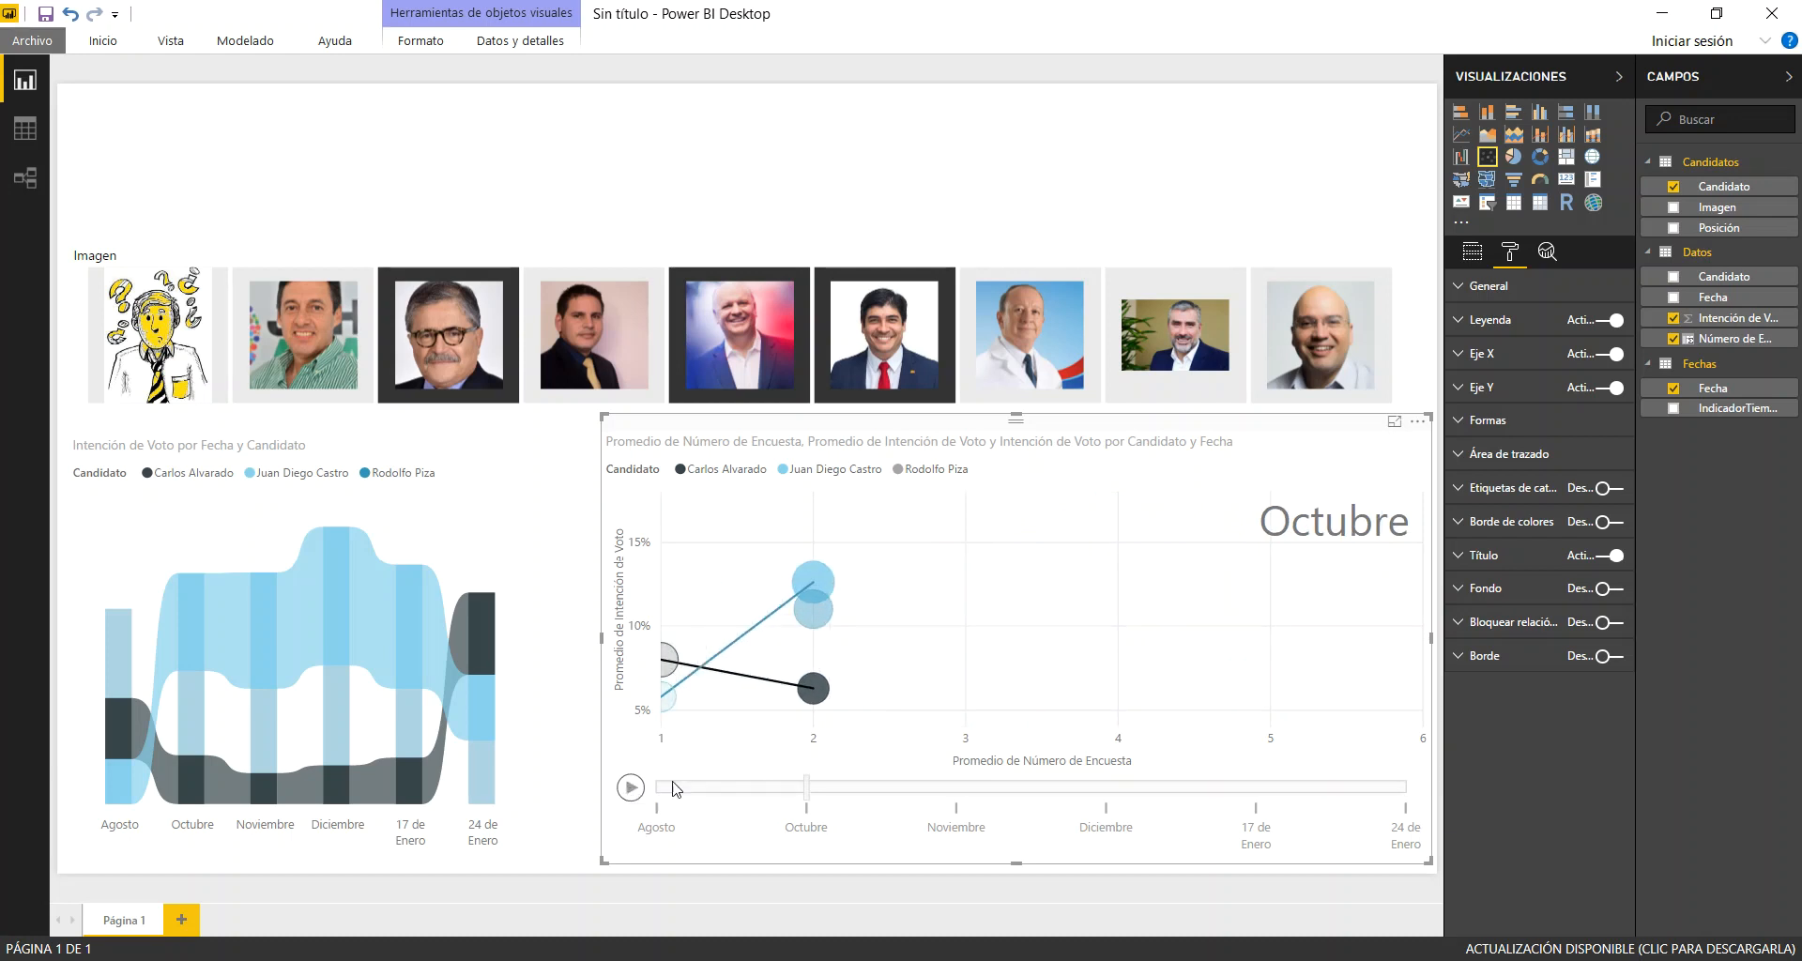
Trace only the dark blue bubble's path at Octubre and place the scatter chart just below the Imagen slicer, beside the ribbon chart
left_click(814, 612)
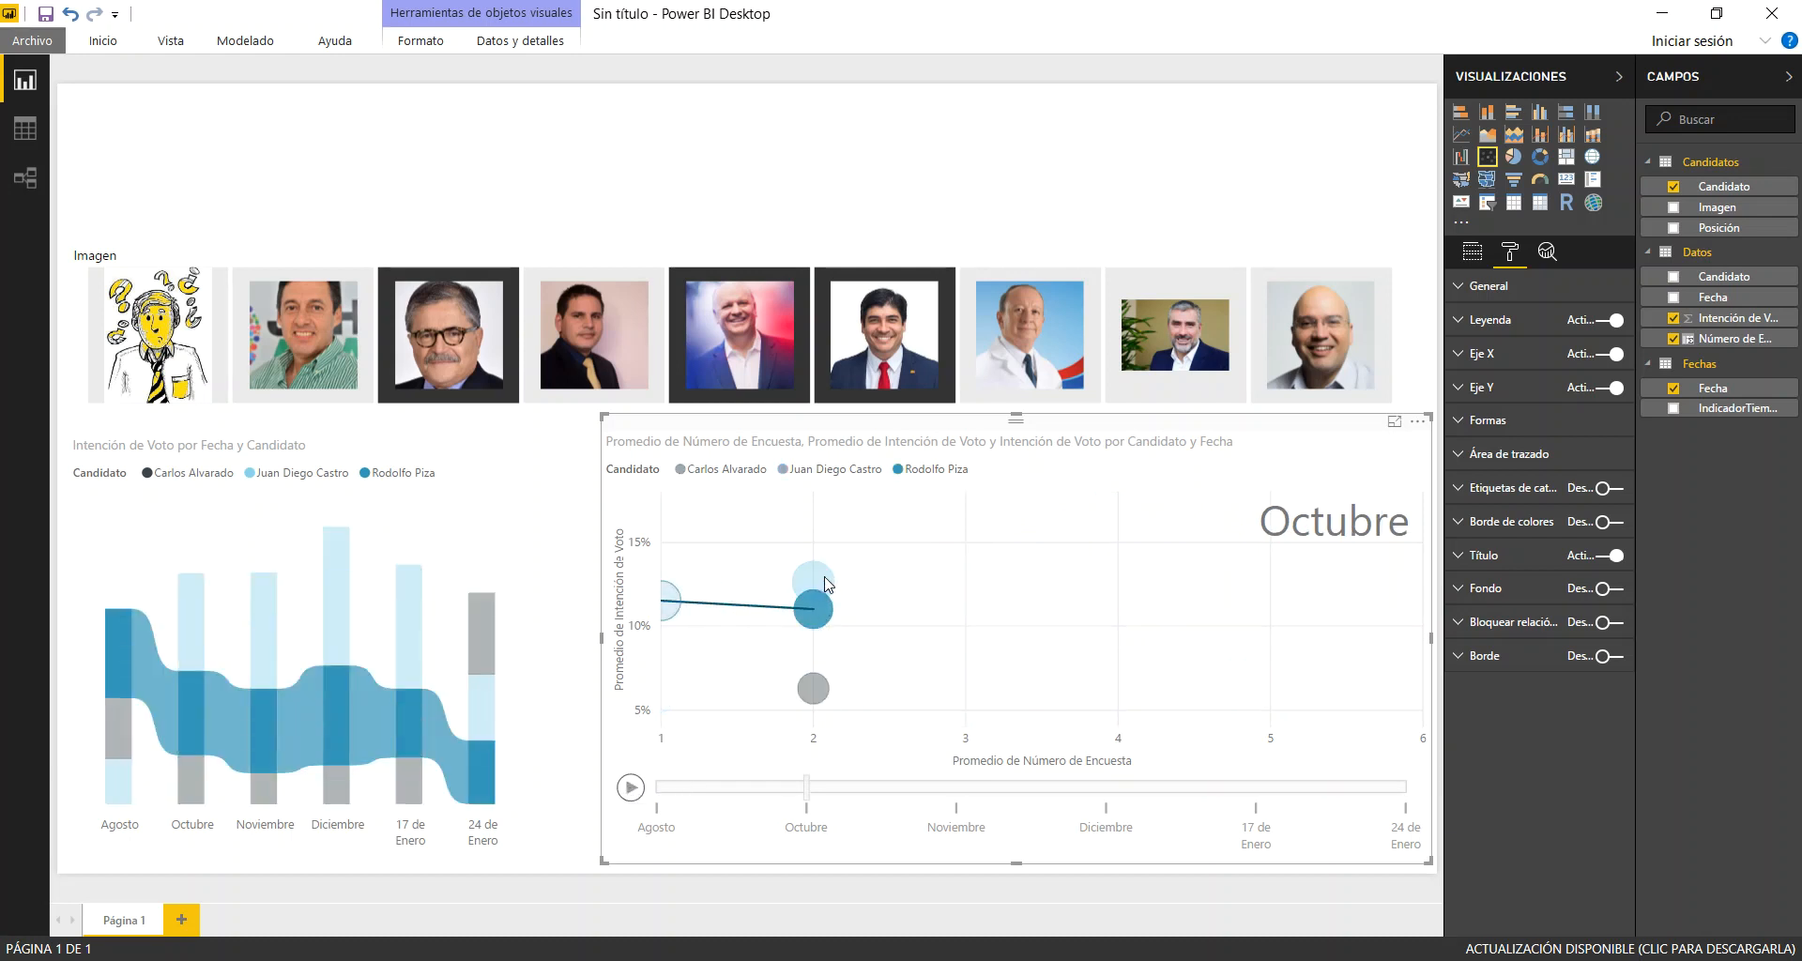
left_click_drag(826, 584, 805, 551)
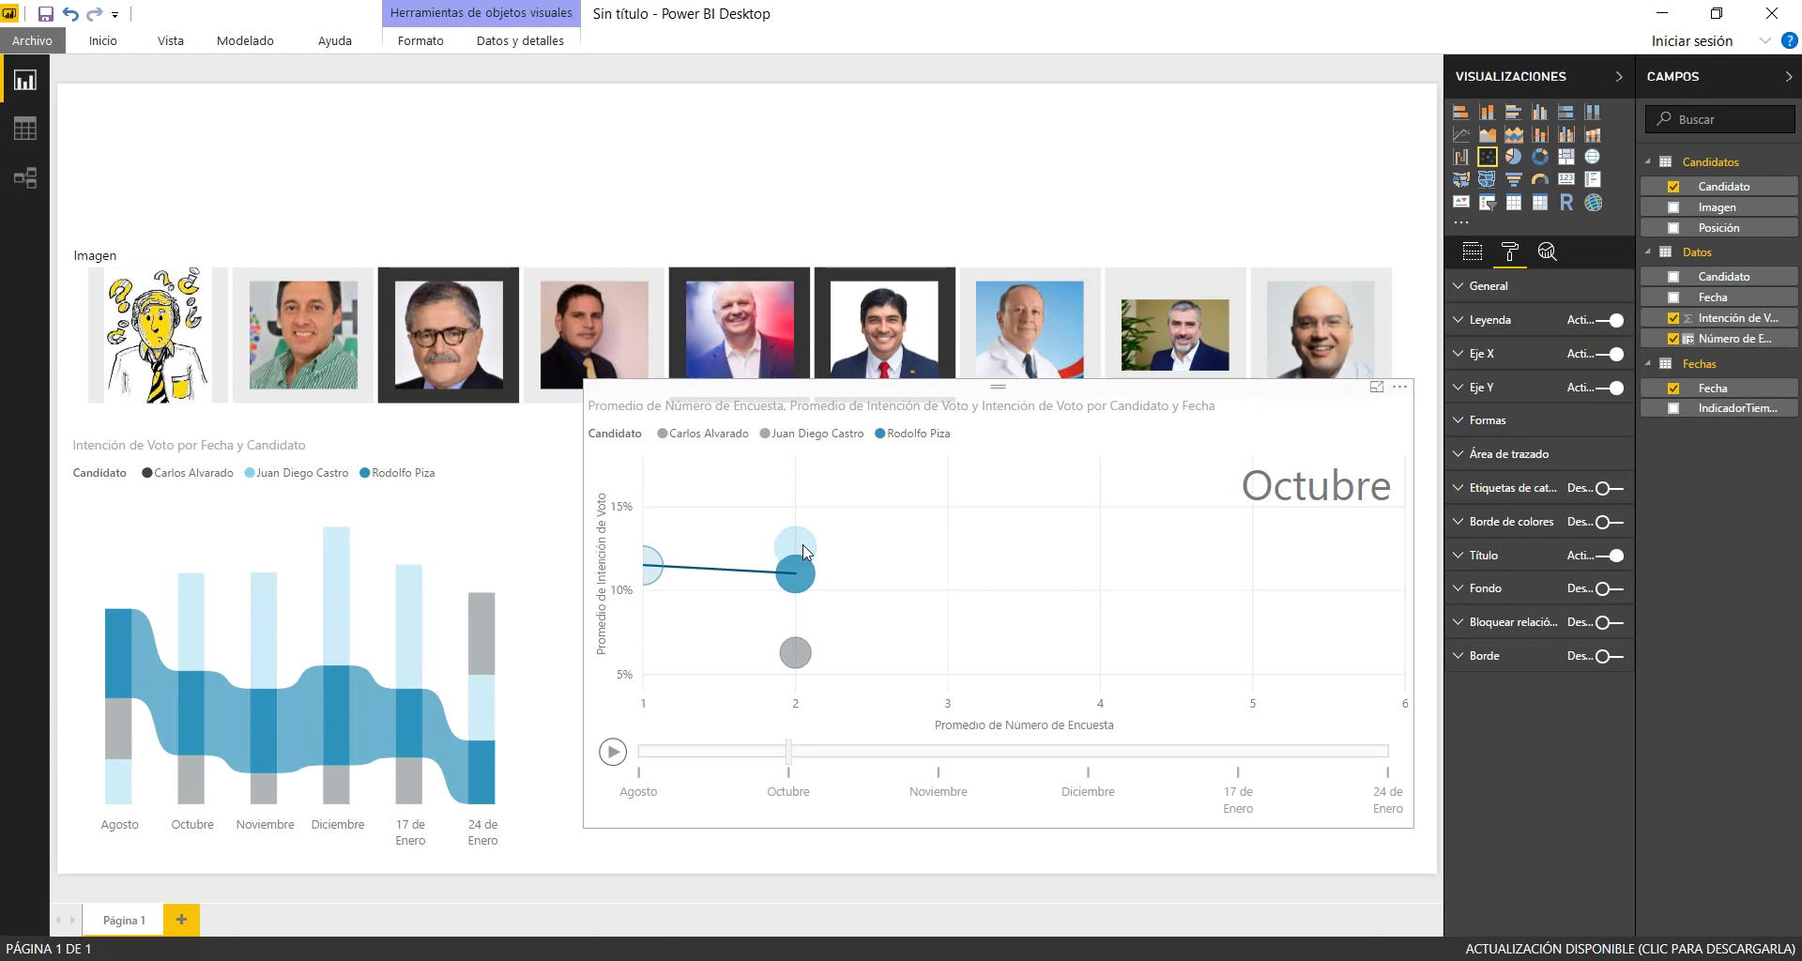
mouse_move(805, 551)
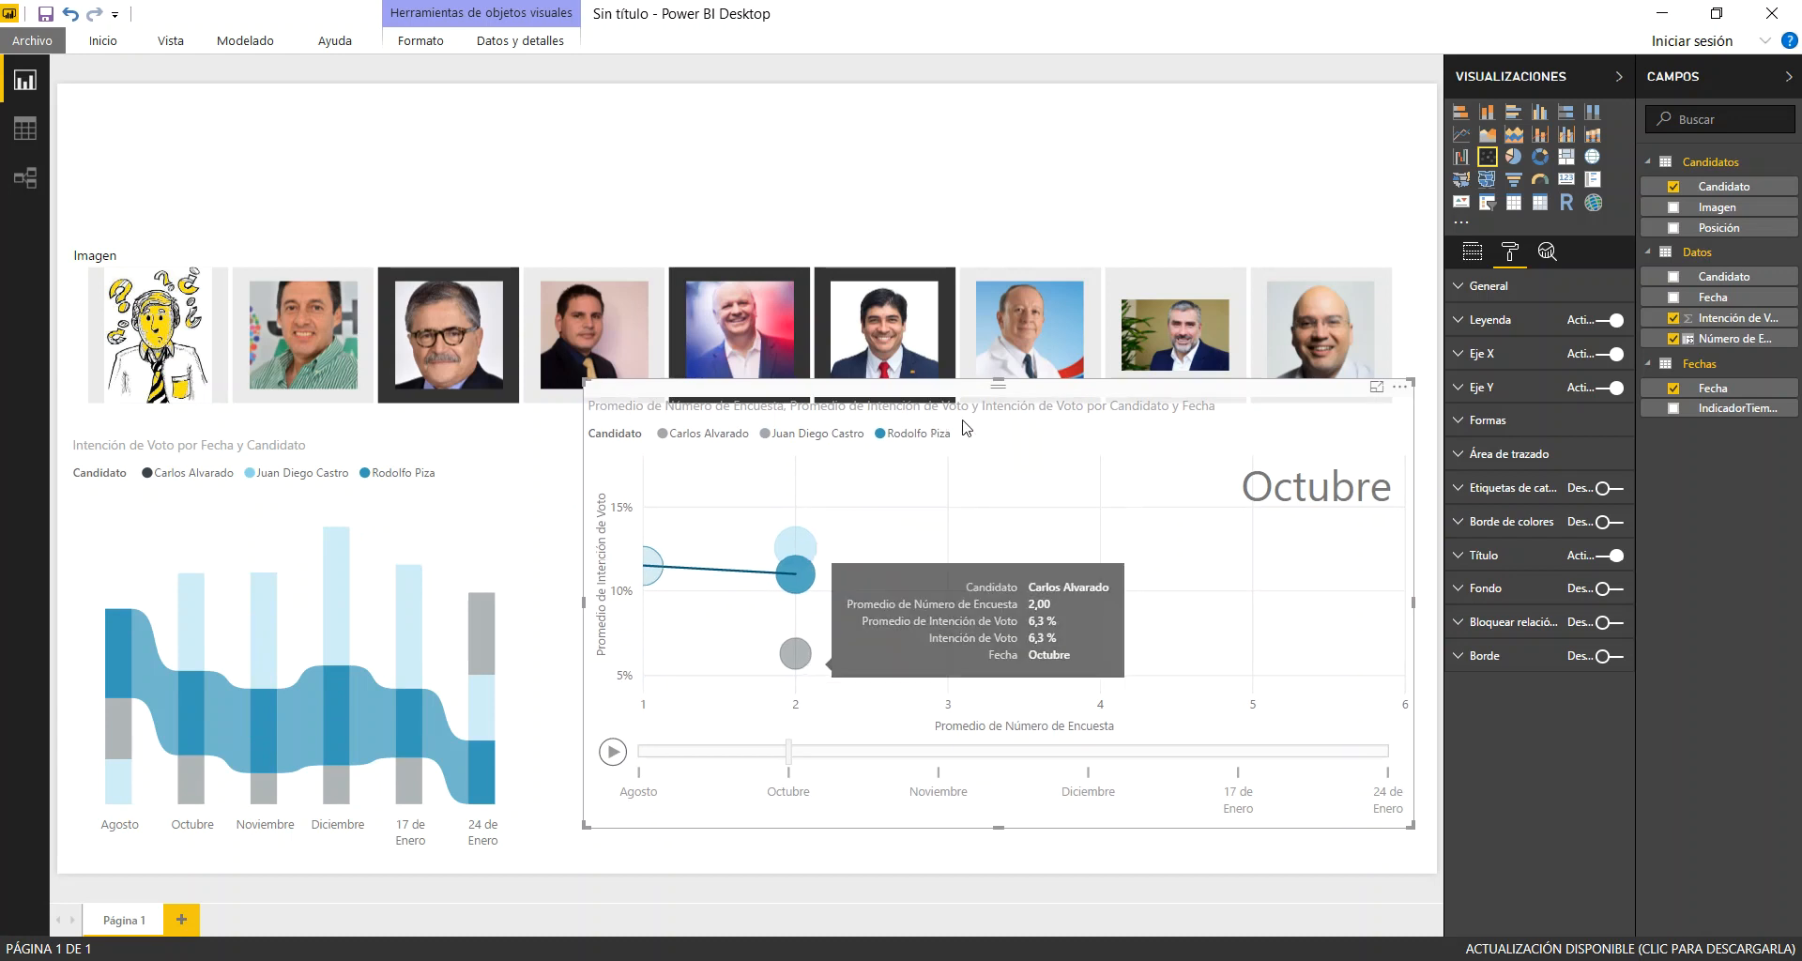
left_click_drag(1009, 396, 1006, 441)
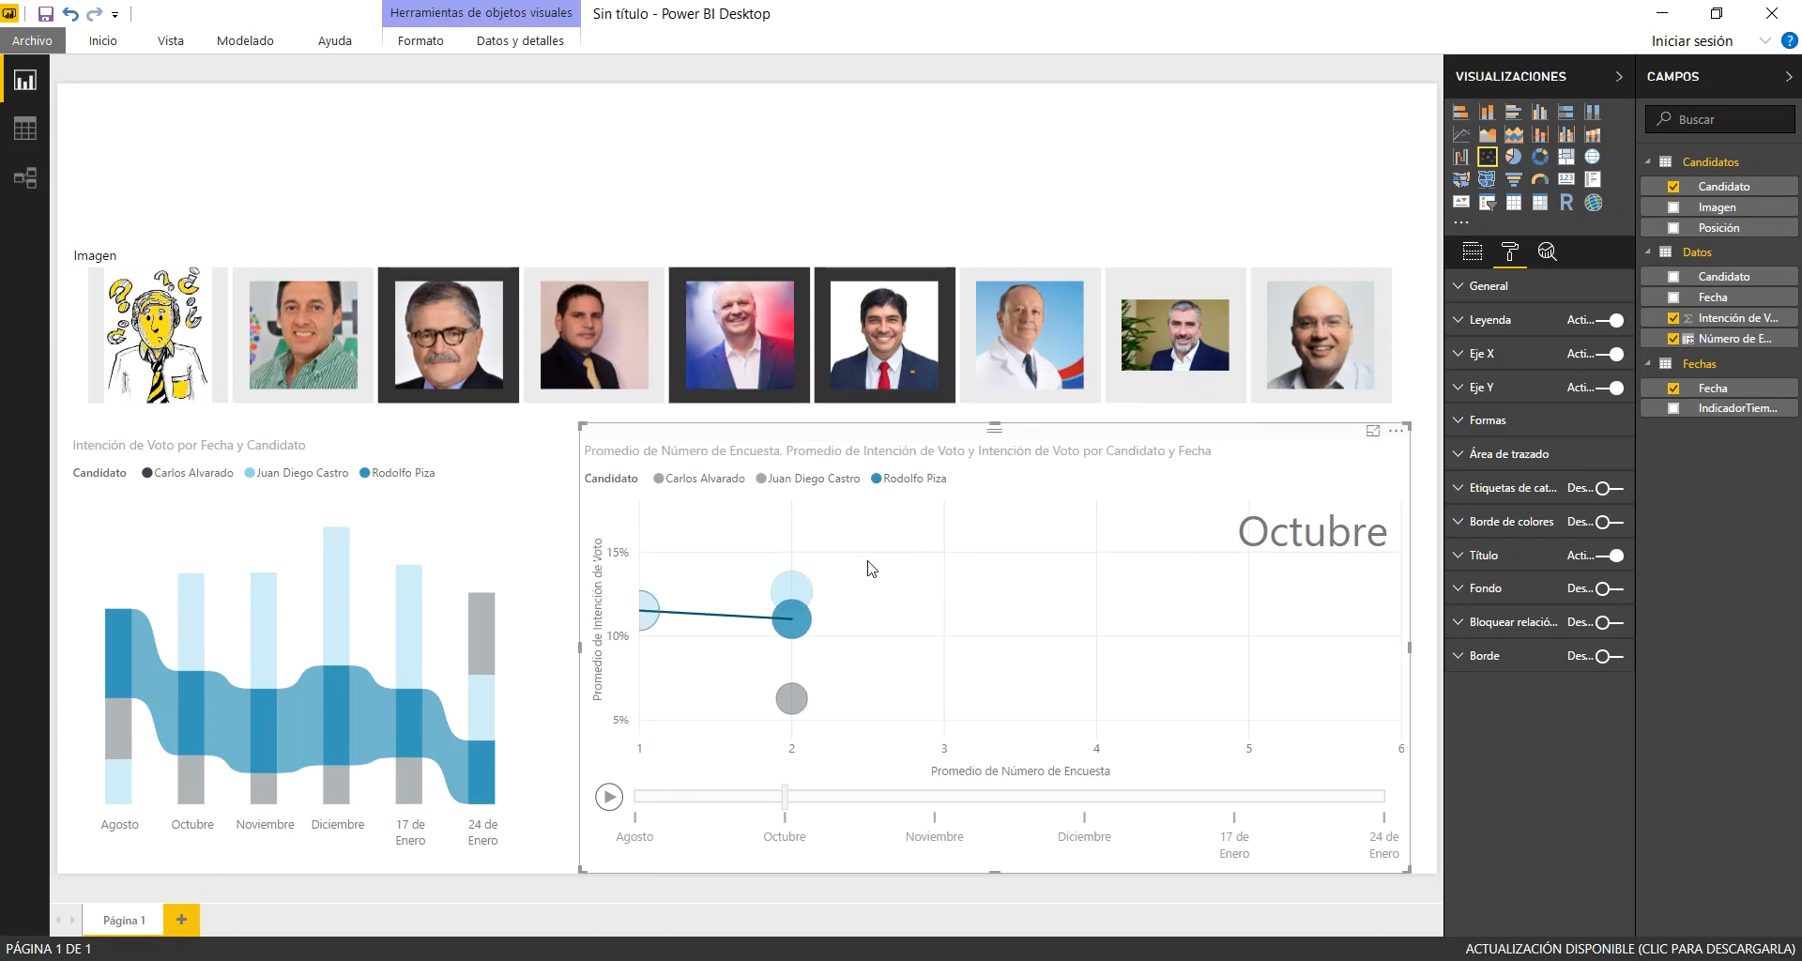
Add the light blue and dark grey bubbles to the traced selection and play the scatter animation through to 24 de Enero
left_click(795, 595, "ctrl")
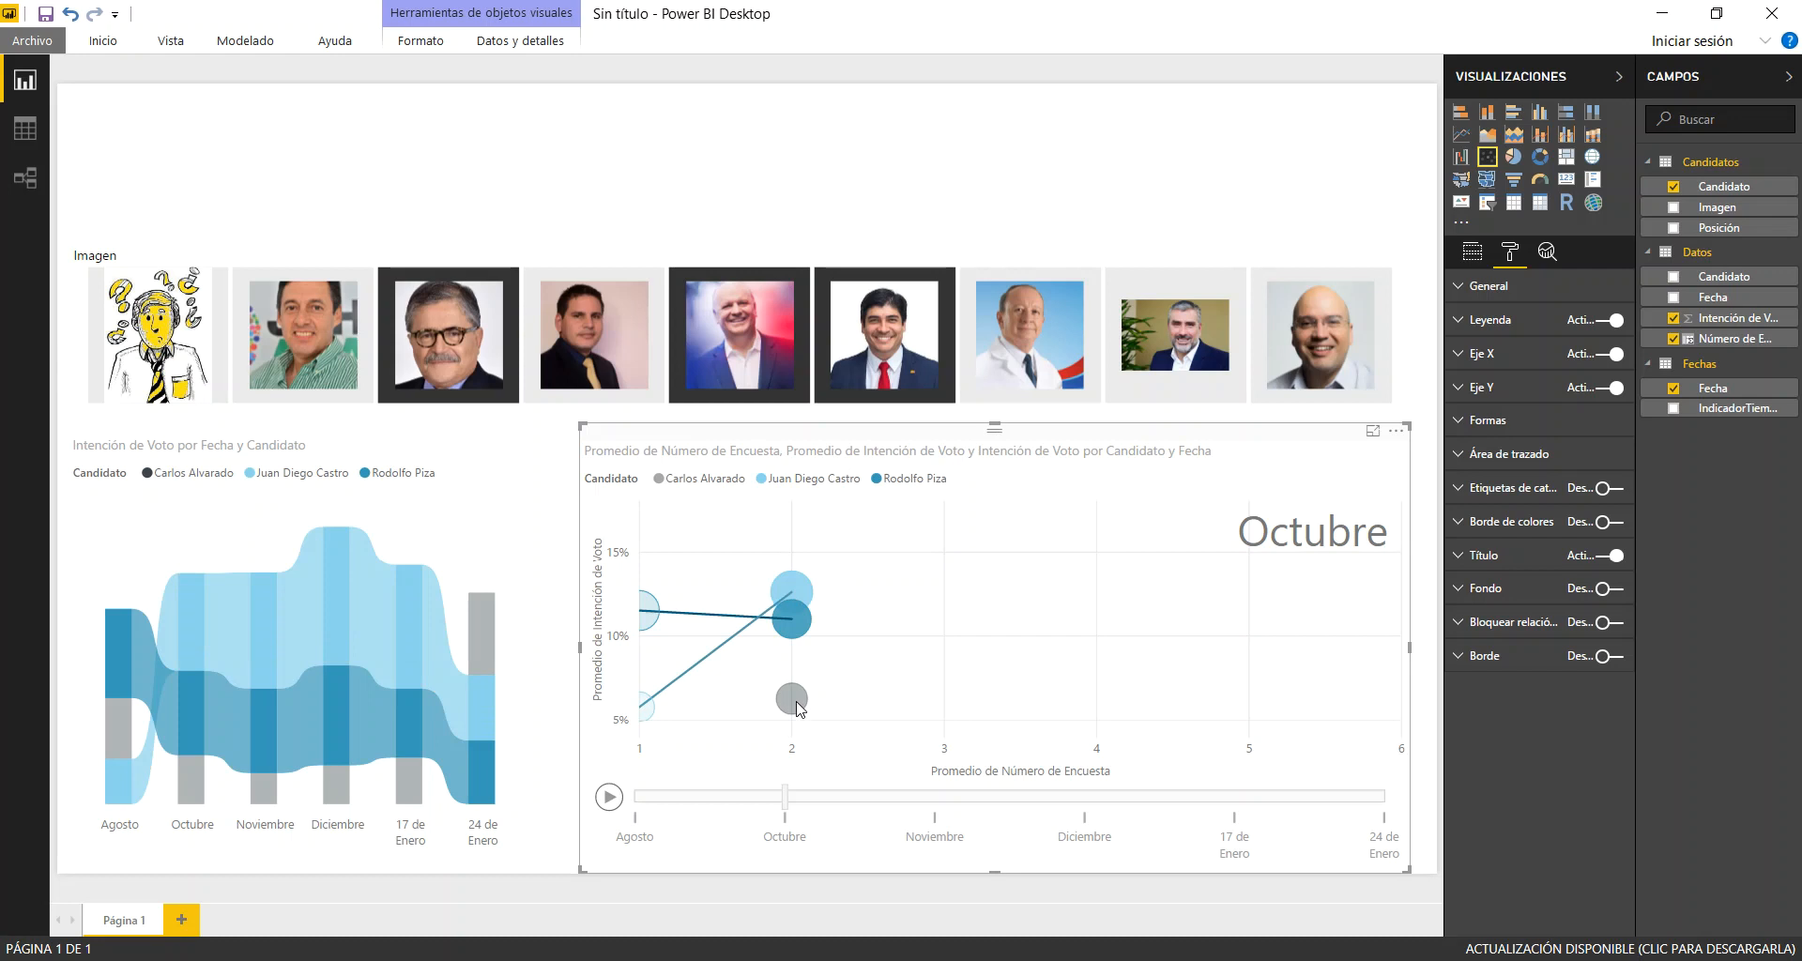
left_click(791, 699, "ctrl")
left_click(609, 798)
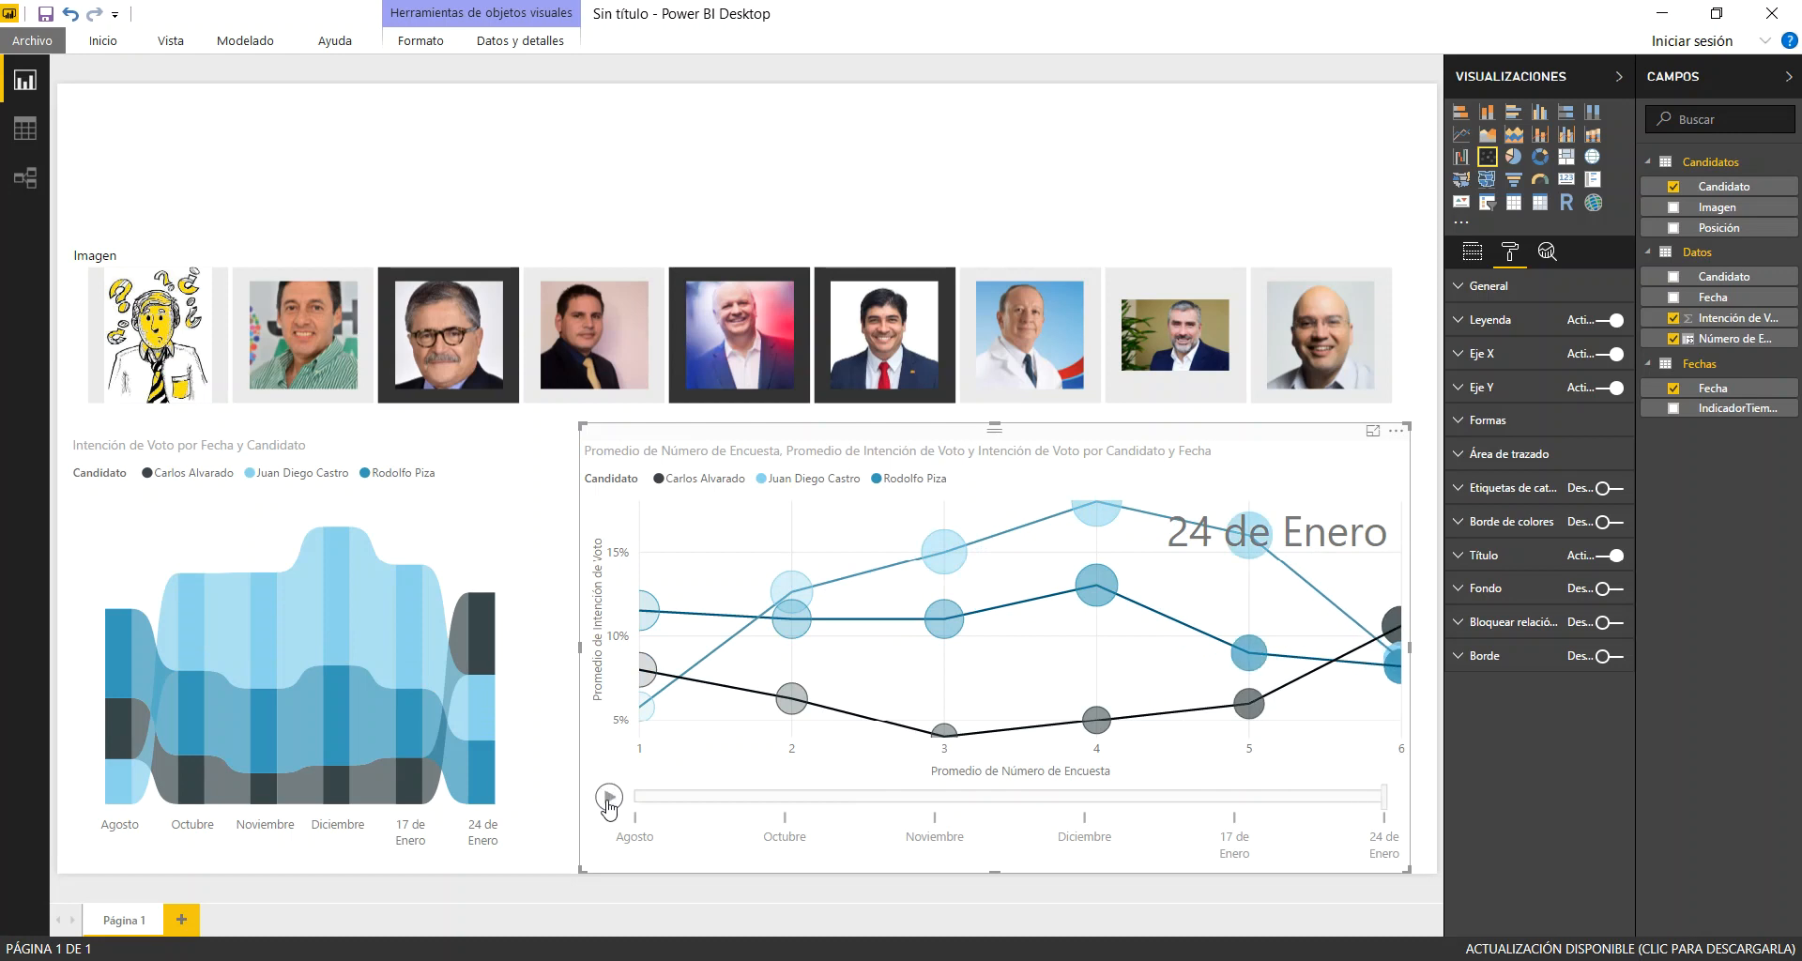
left_click(760, 364)
left_click(850, 380)
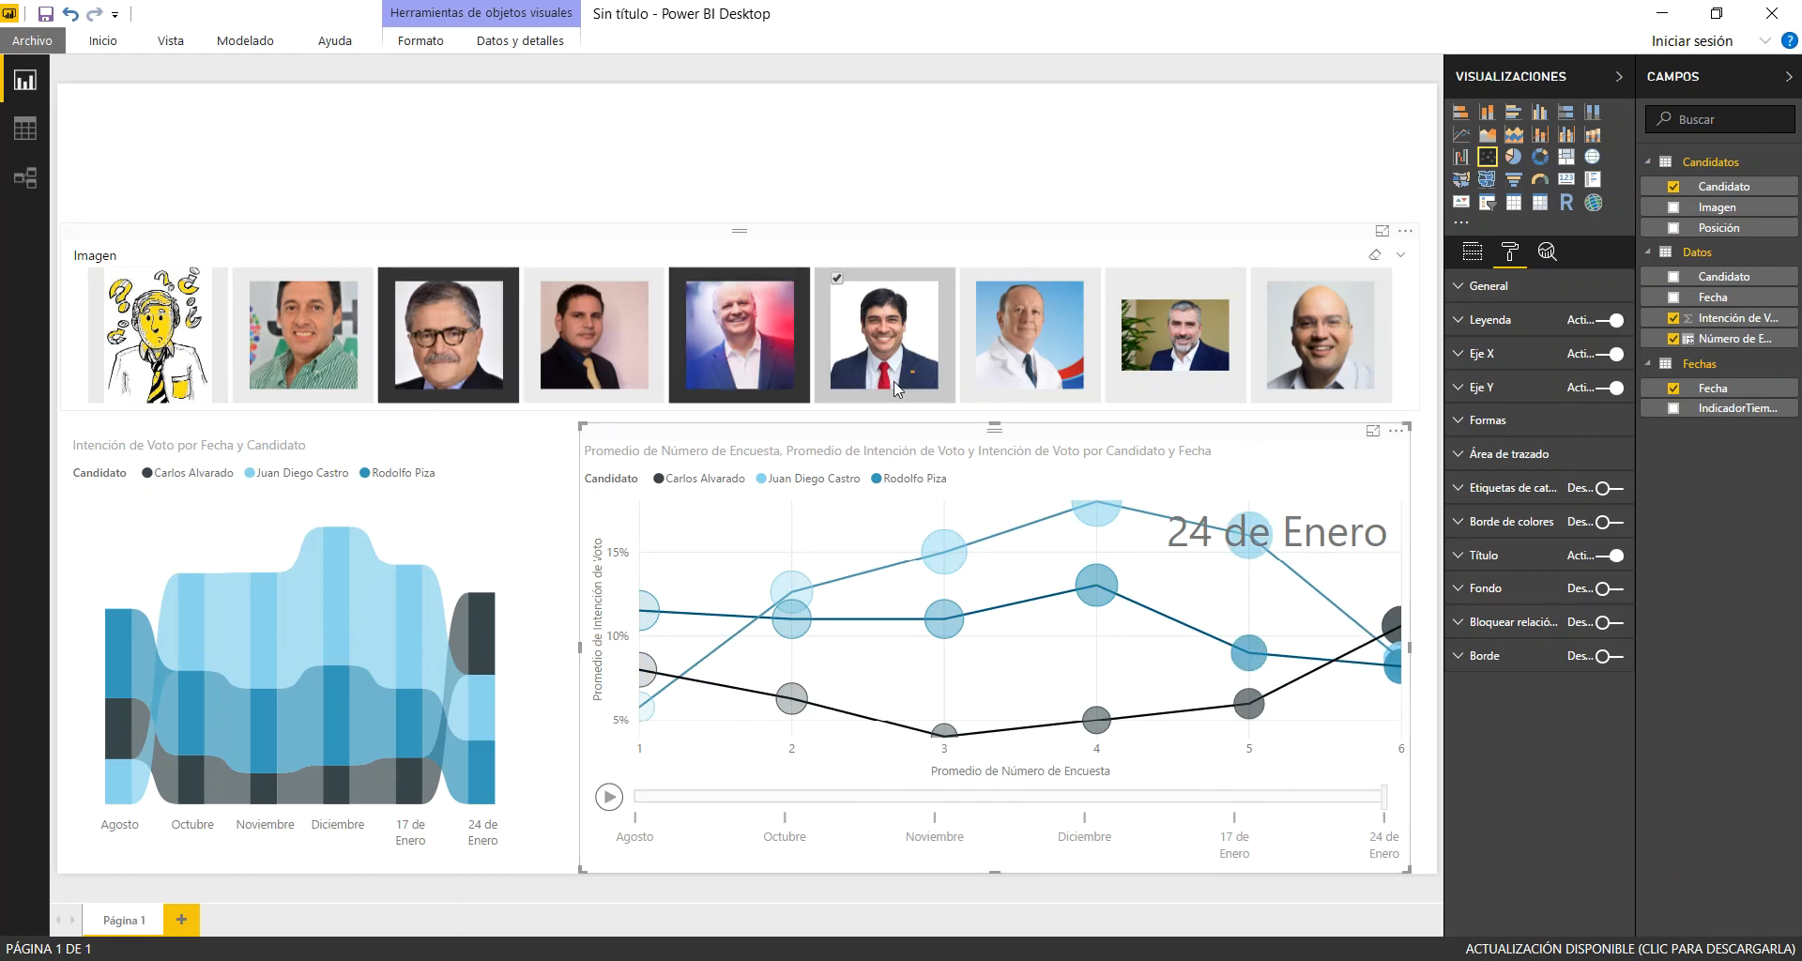
left_click(609, 798)
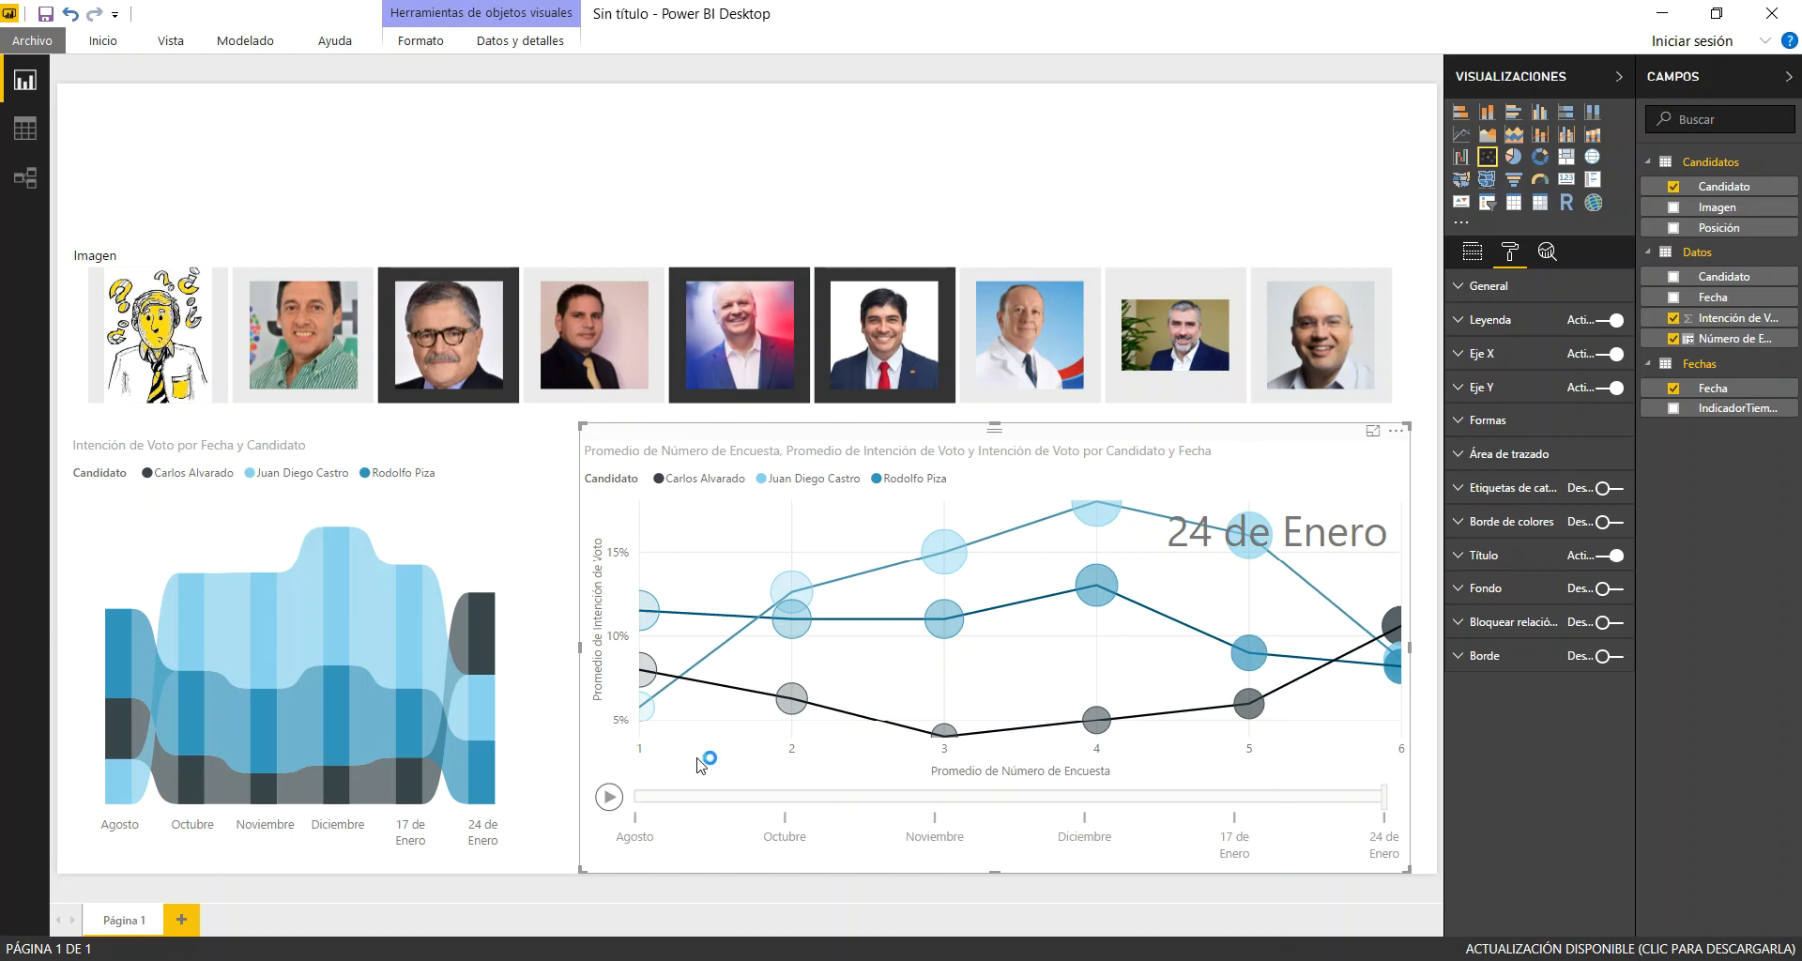
Clear the traced bubble selection in the scatter chart and deselect the three chosen candidates in the Imagen slicer
left_click(1397, 625)
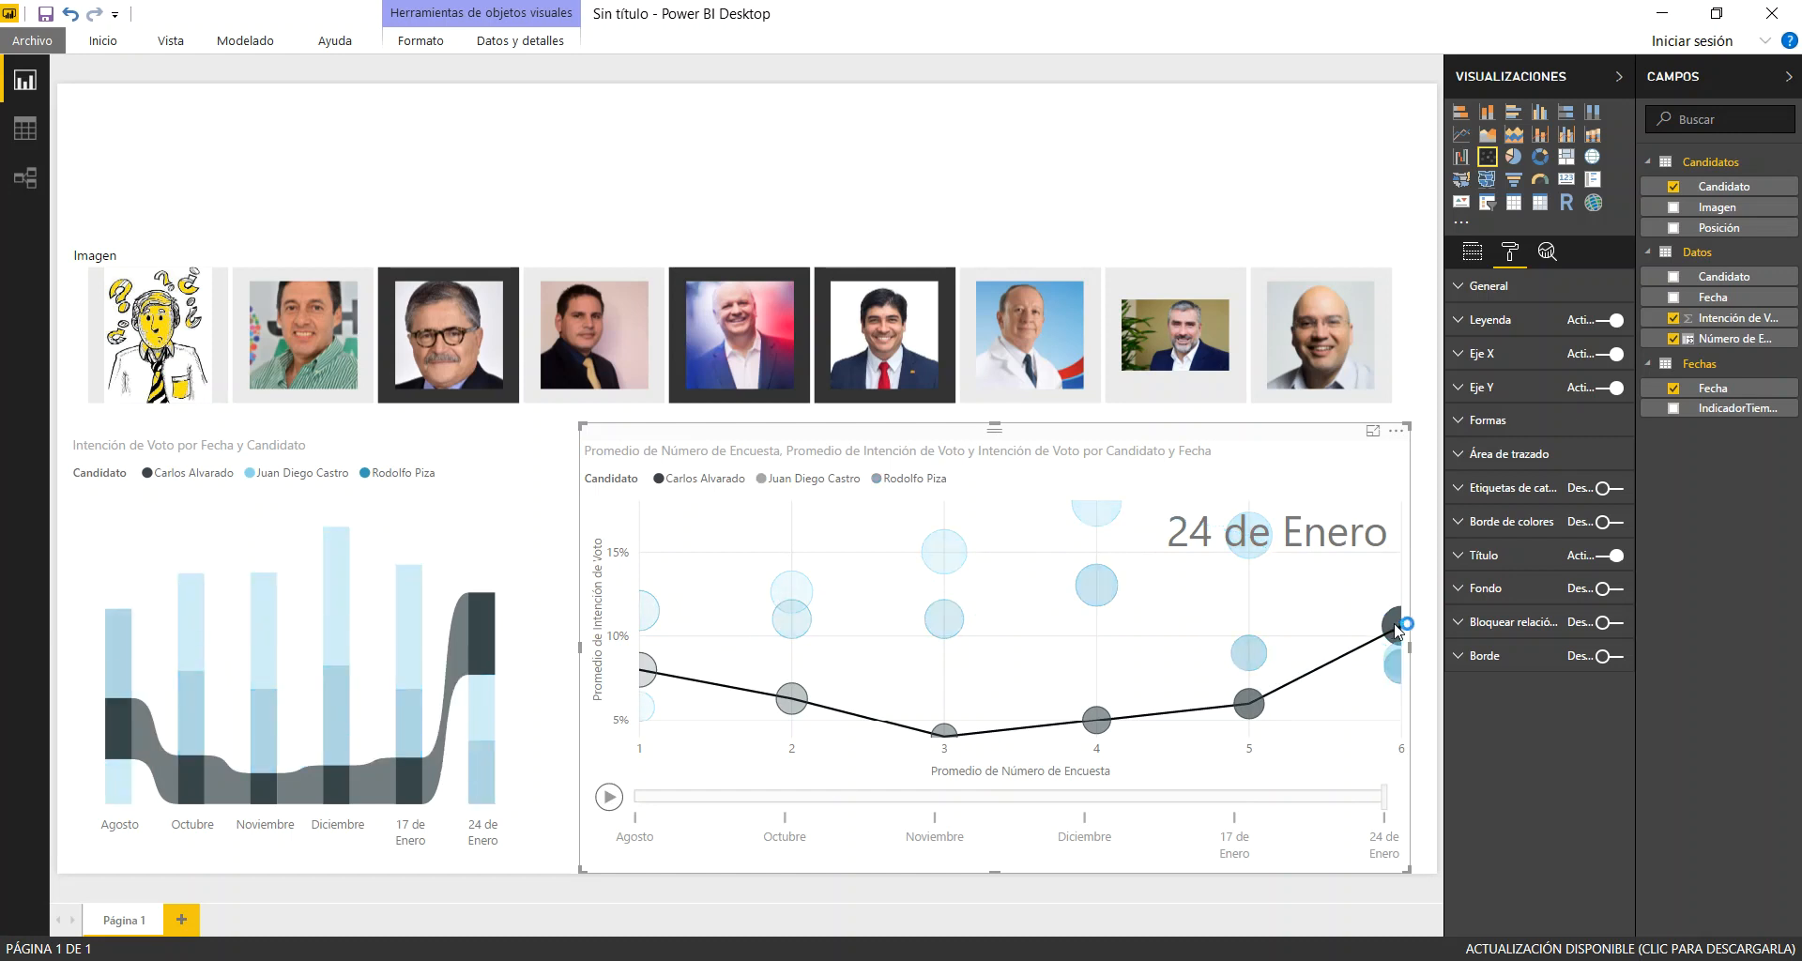
left_click(1397, 625)
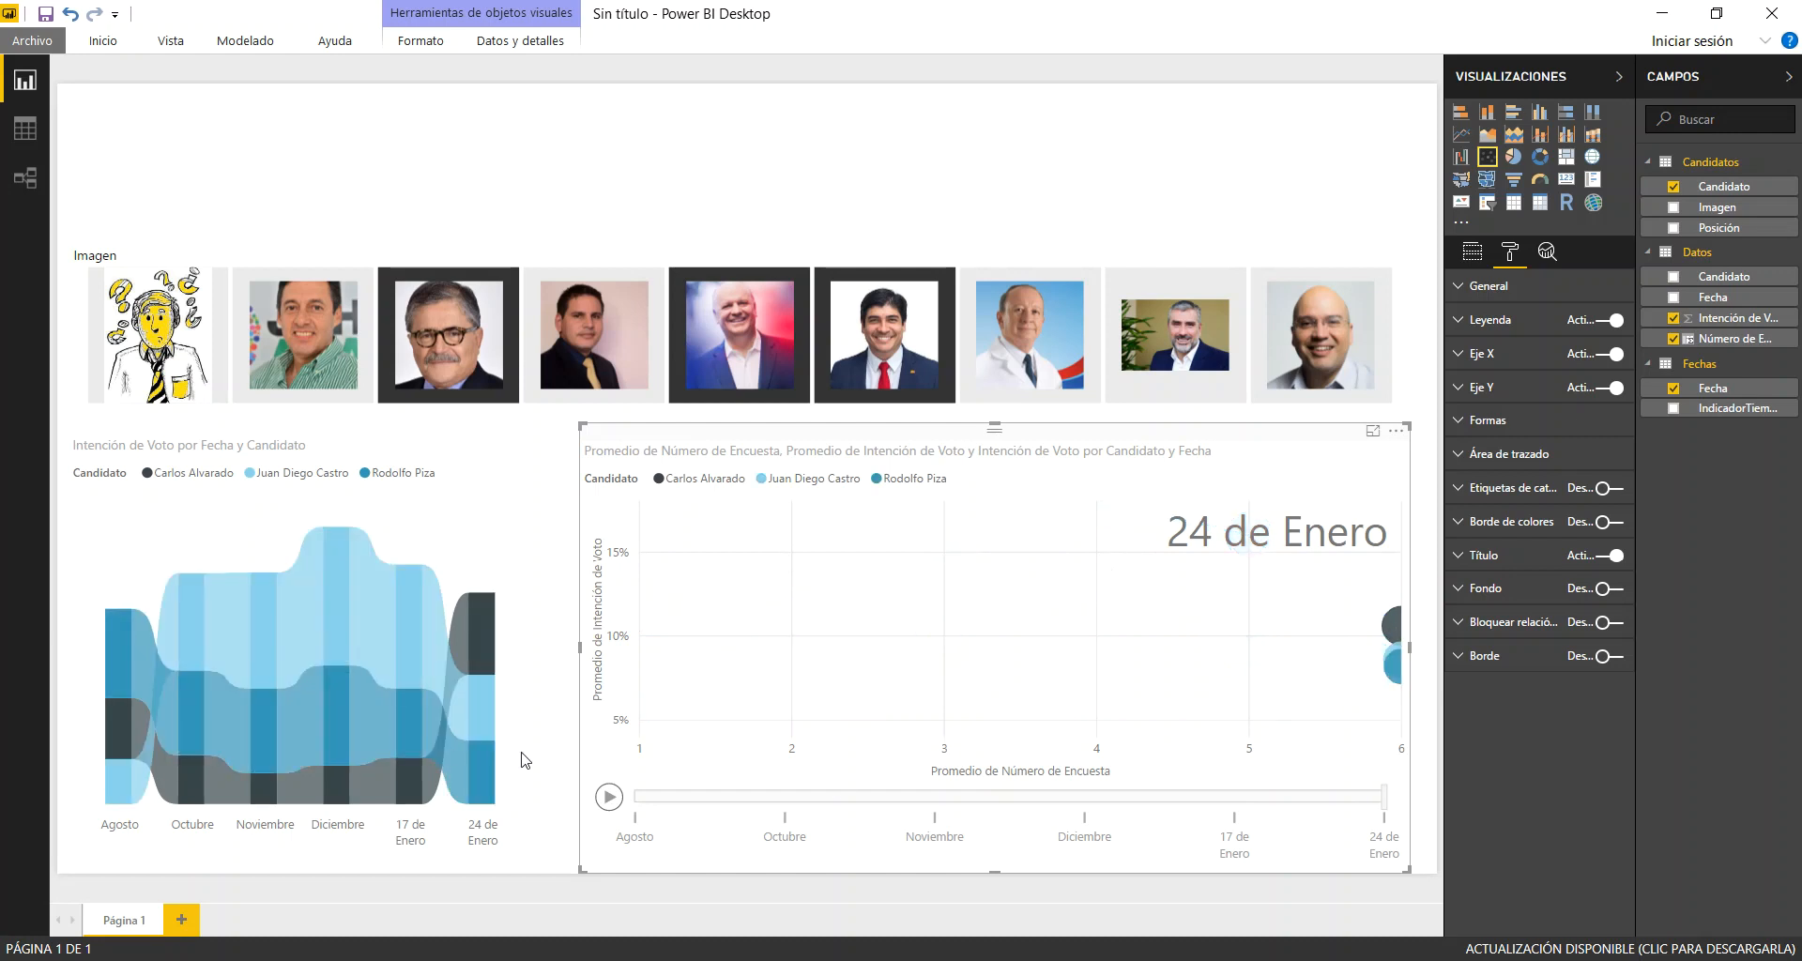
left_click(873, 346)
left_click(774, 329)
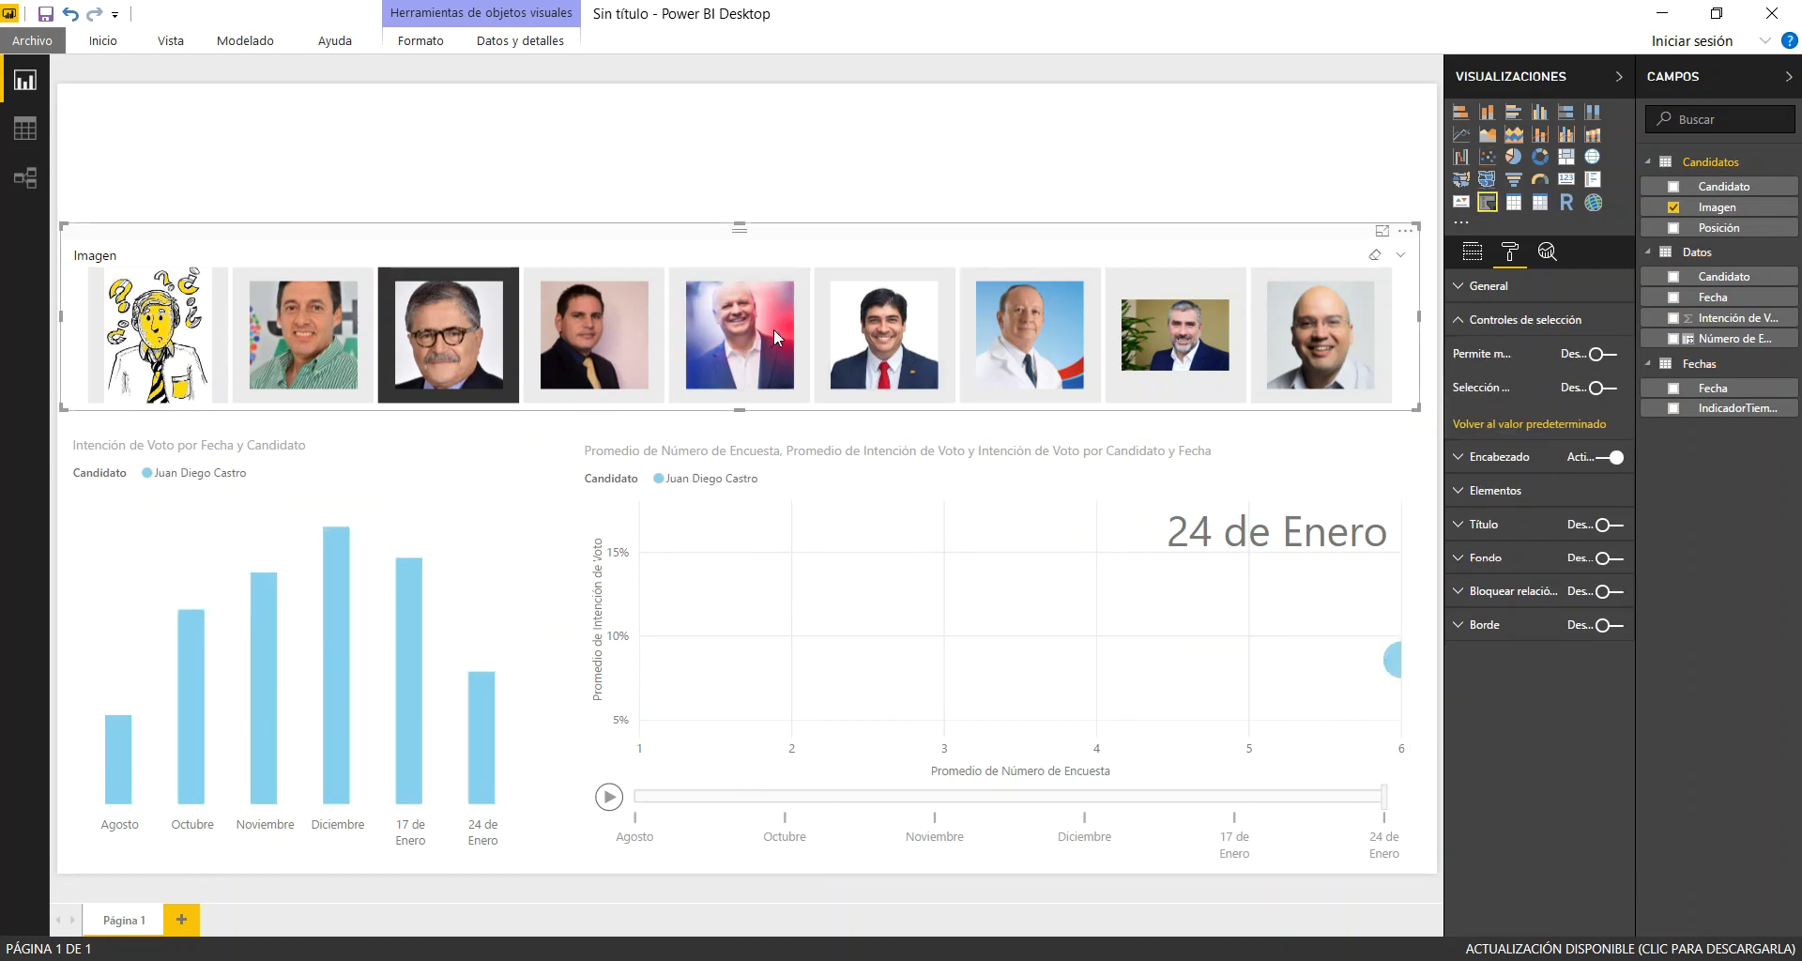
left_click(467, 323)
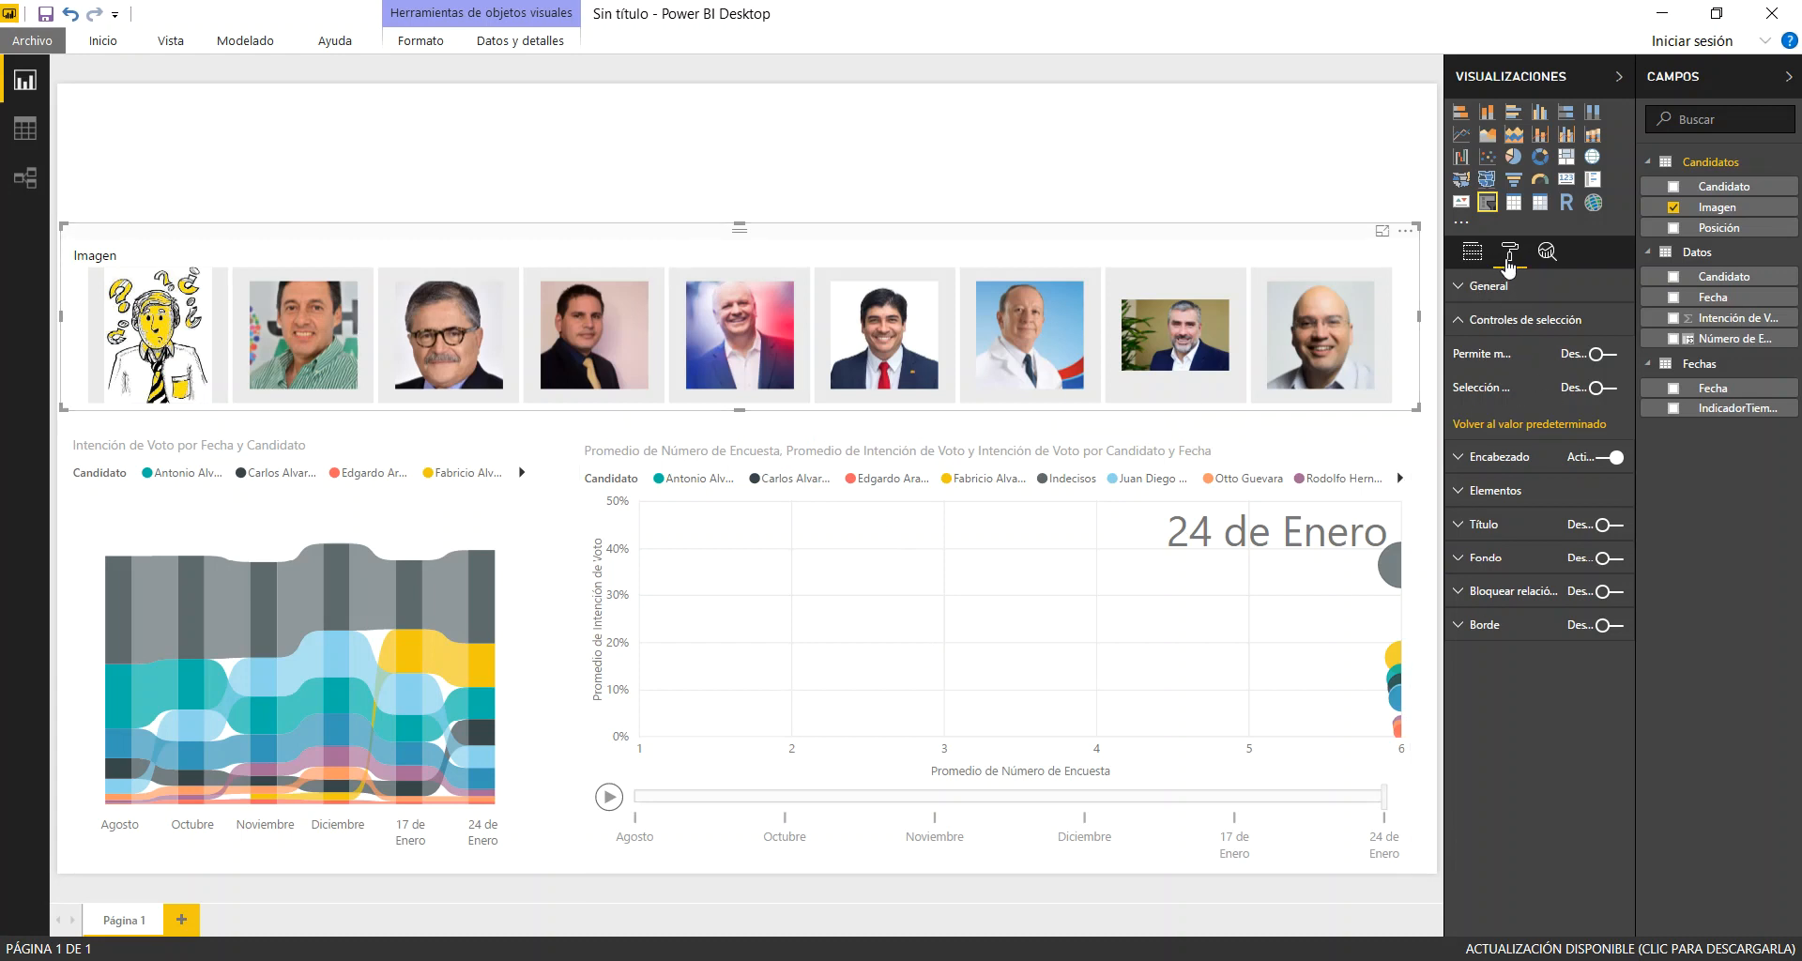
Turn on the Imagen slicer's title and set its text to "Seleccione uno o varios candidatos:"
left_click(1481, 320)
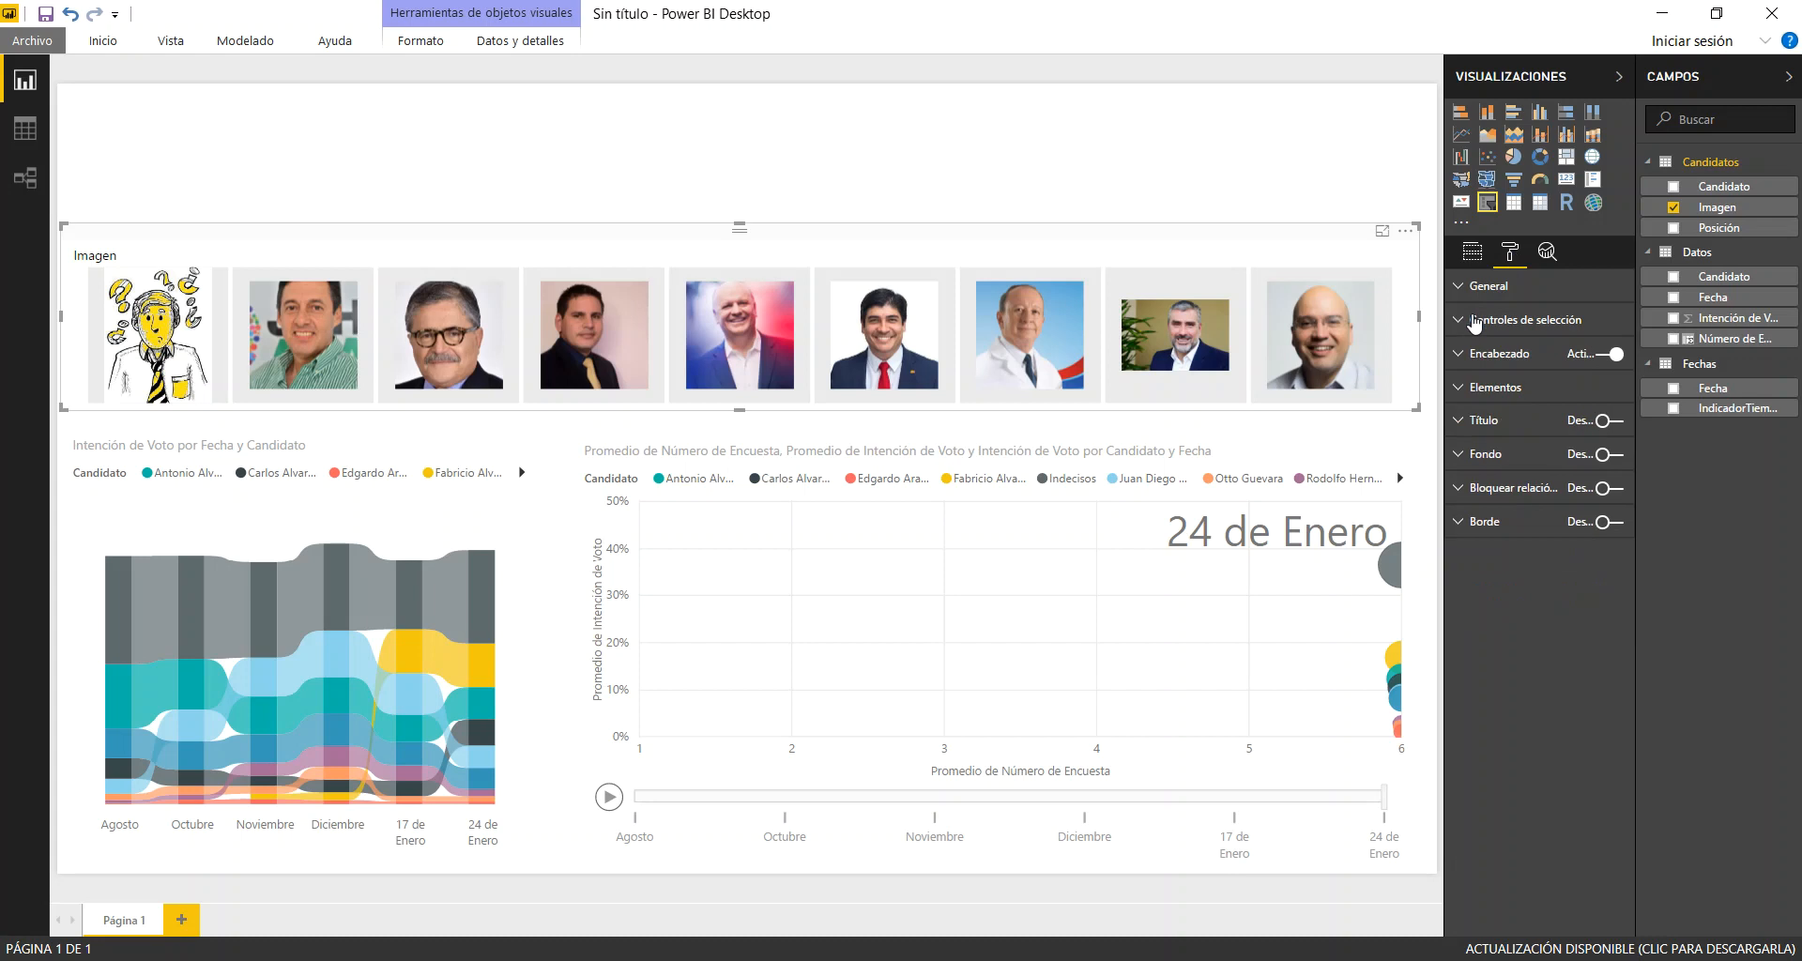
left_click(1502, 423)
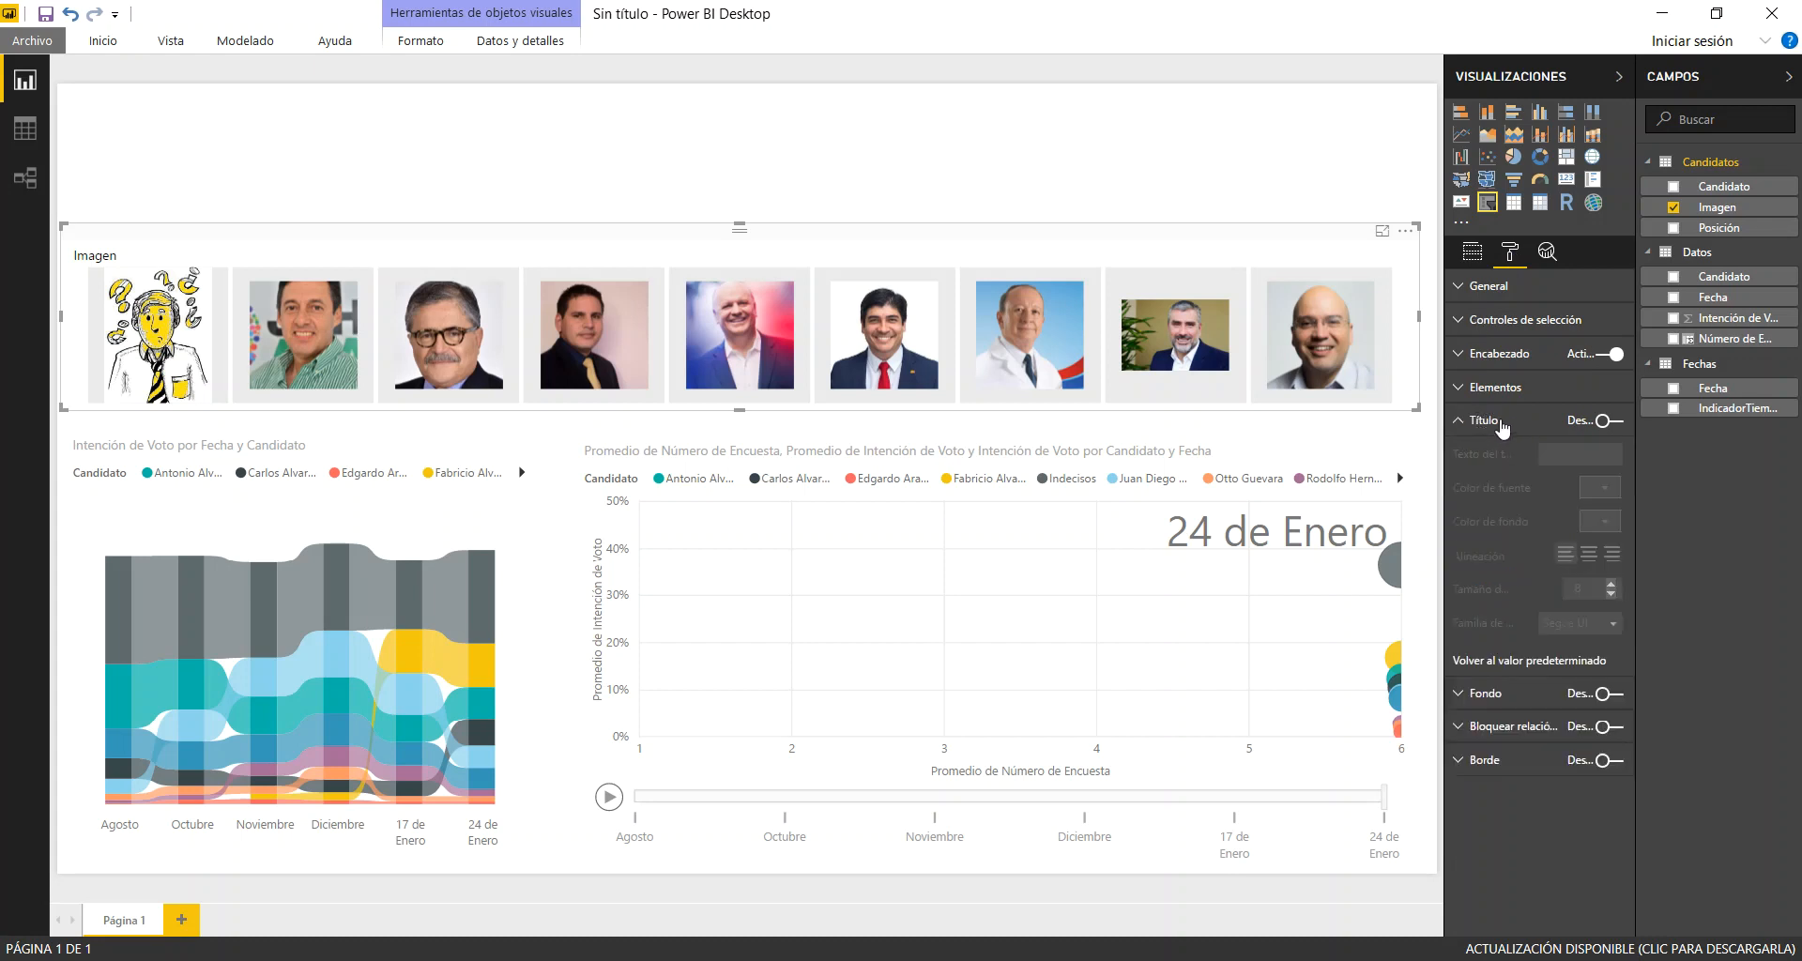
left_click(1620, 425)
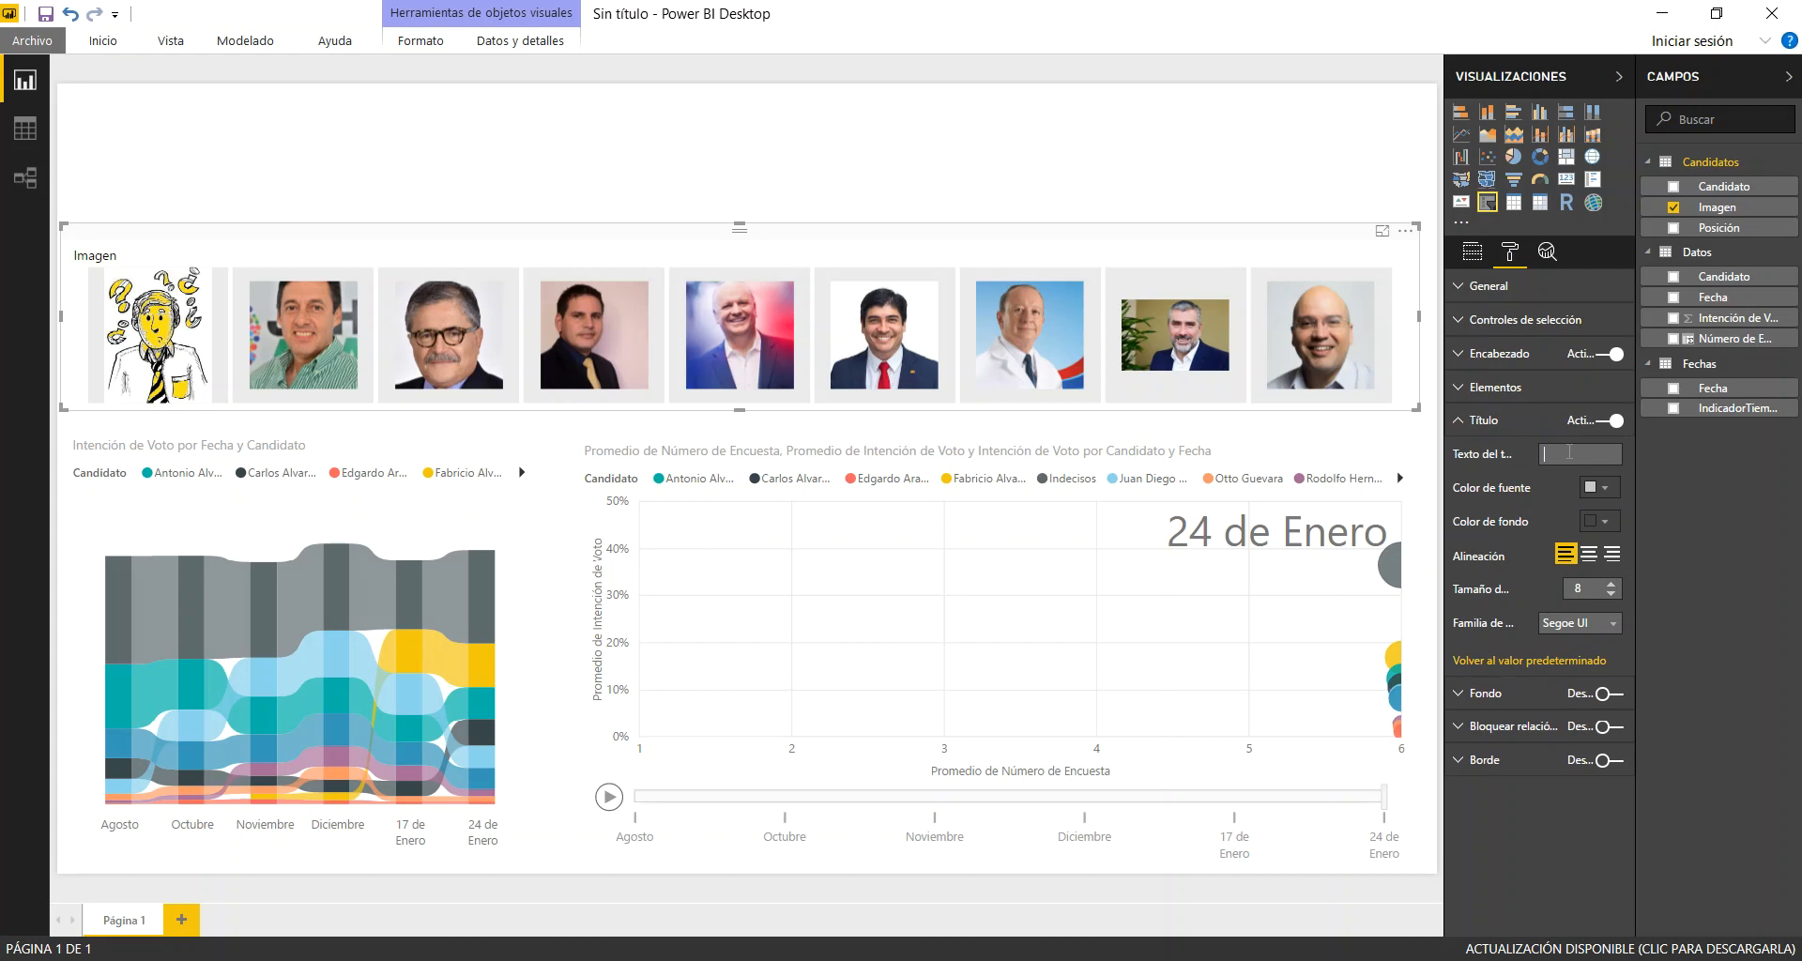
left_click(1569, 453)
type("Seleccio")
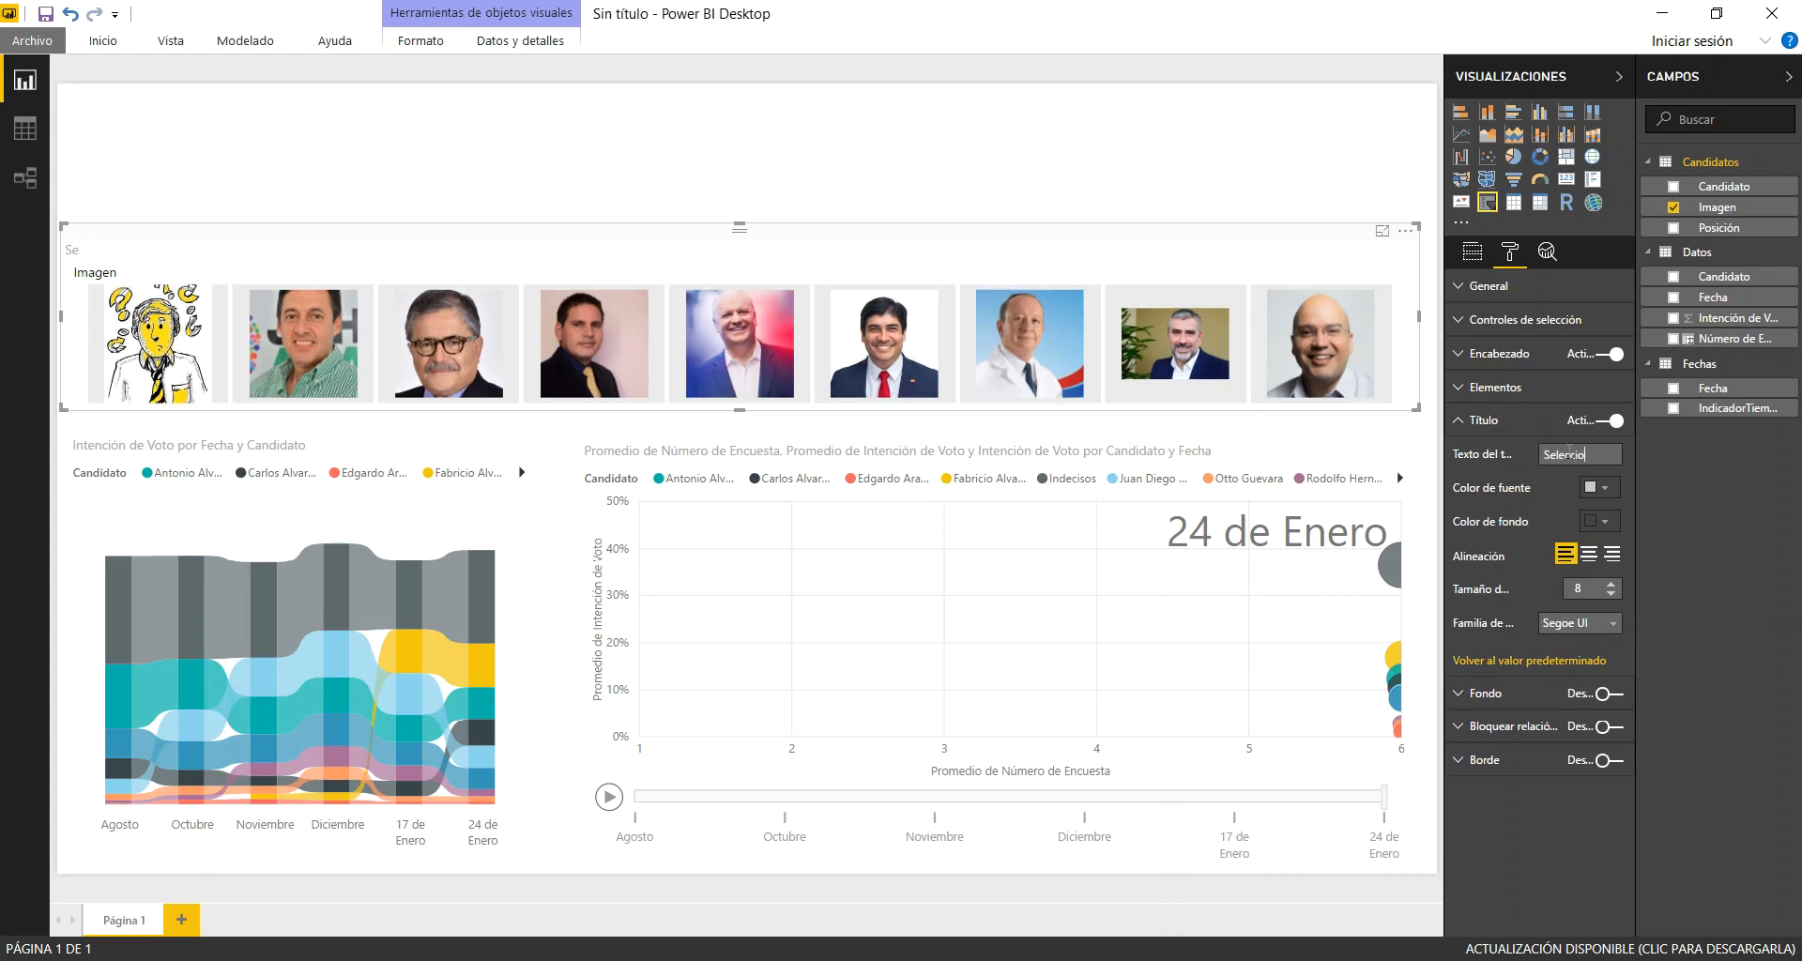
type("ne uno o varios candidatos:")
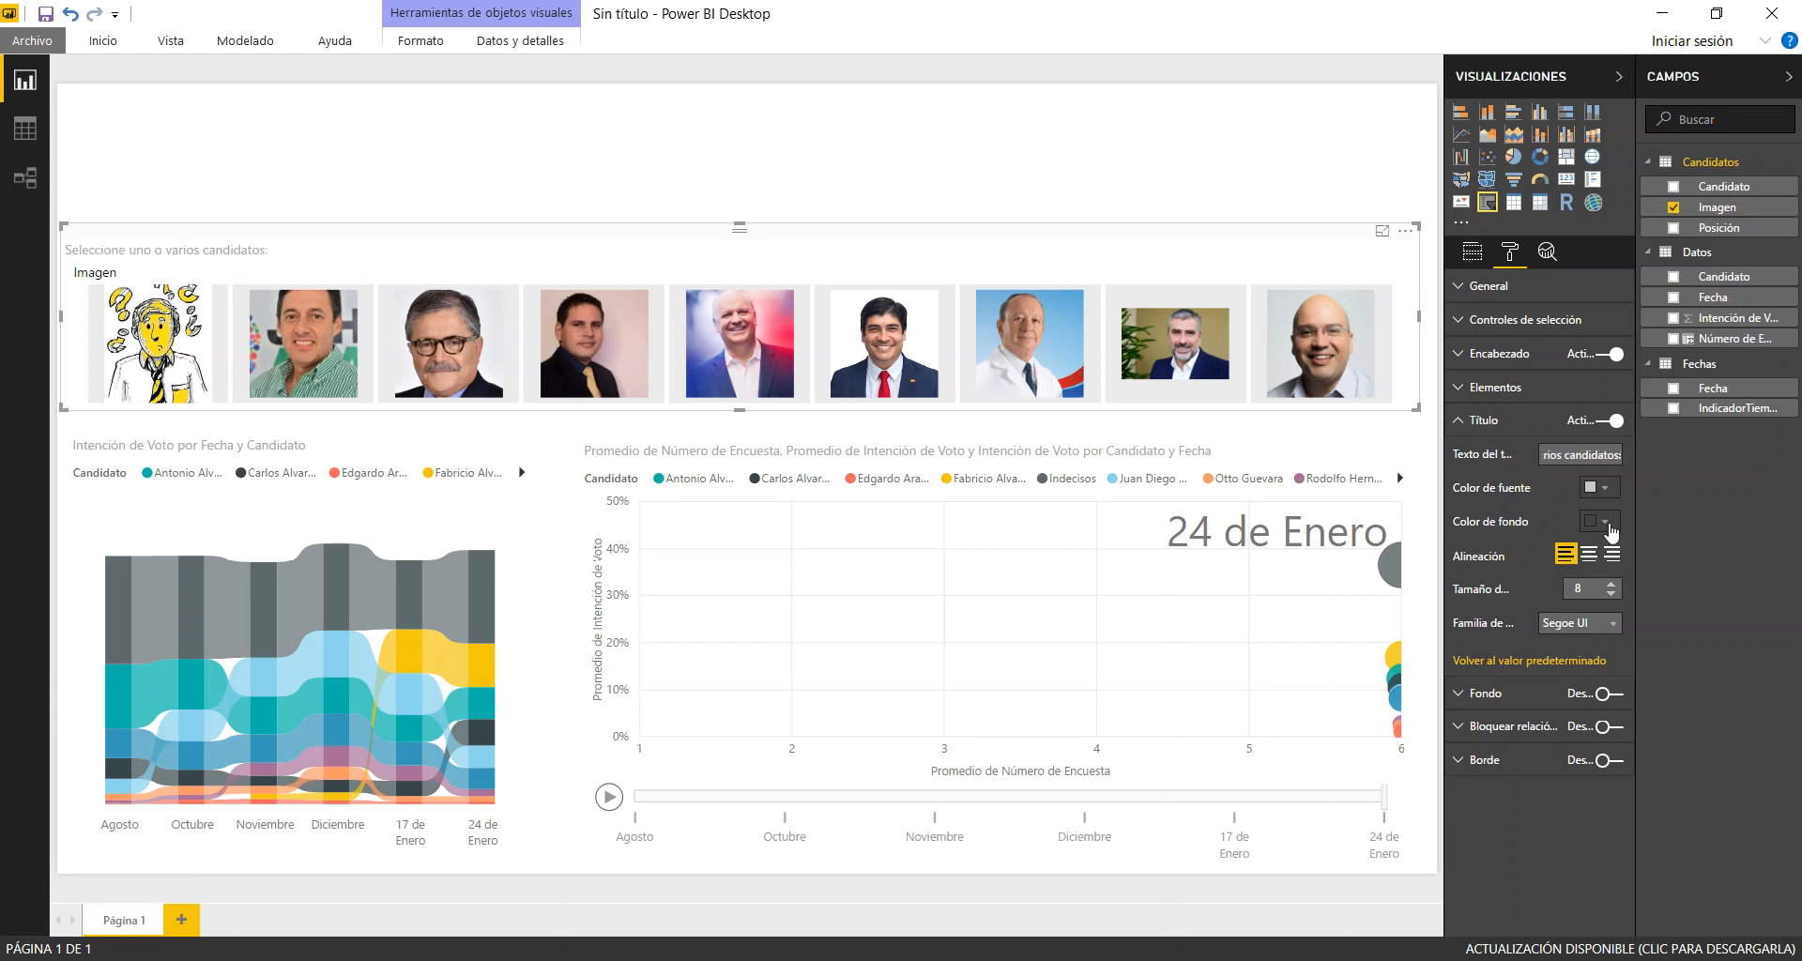
Format the slicer title with a custom blue background and white, centred size 10 text, and turn off the slicer's Imagen header
left_click(1605, 522)
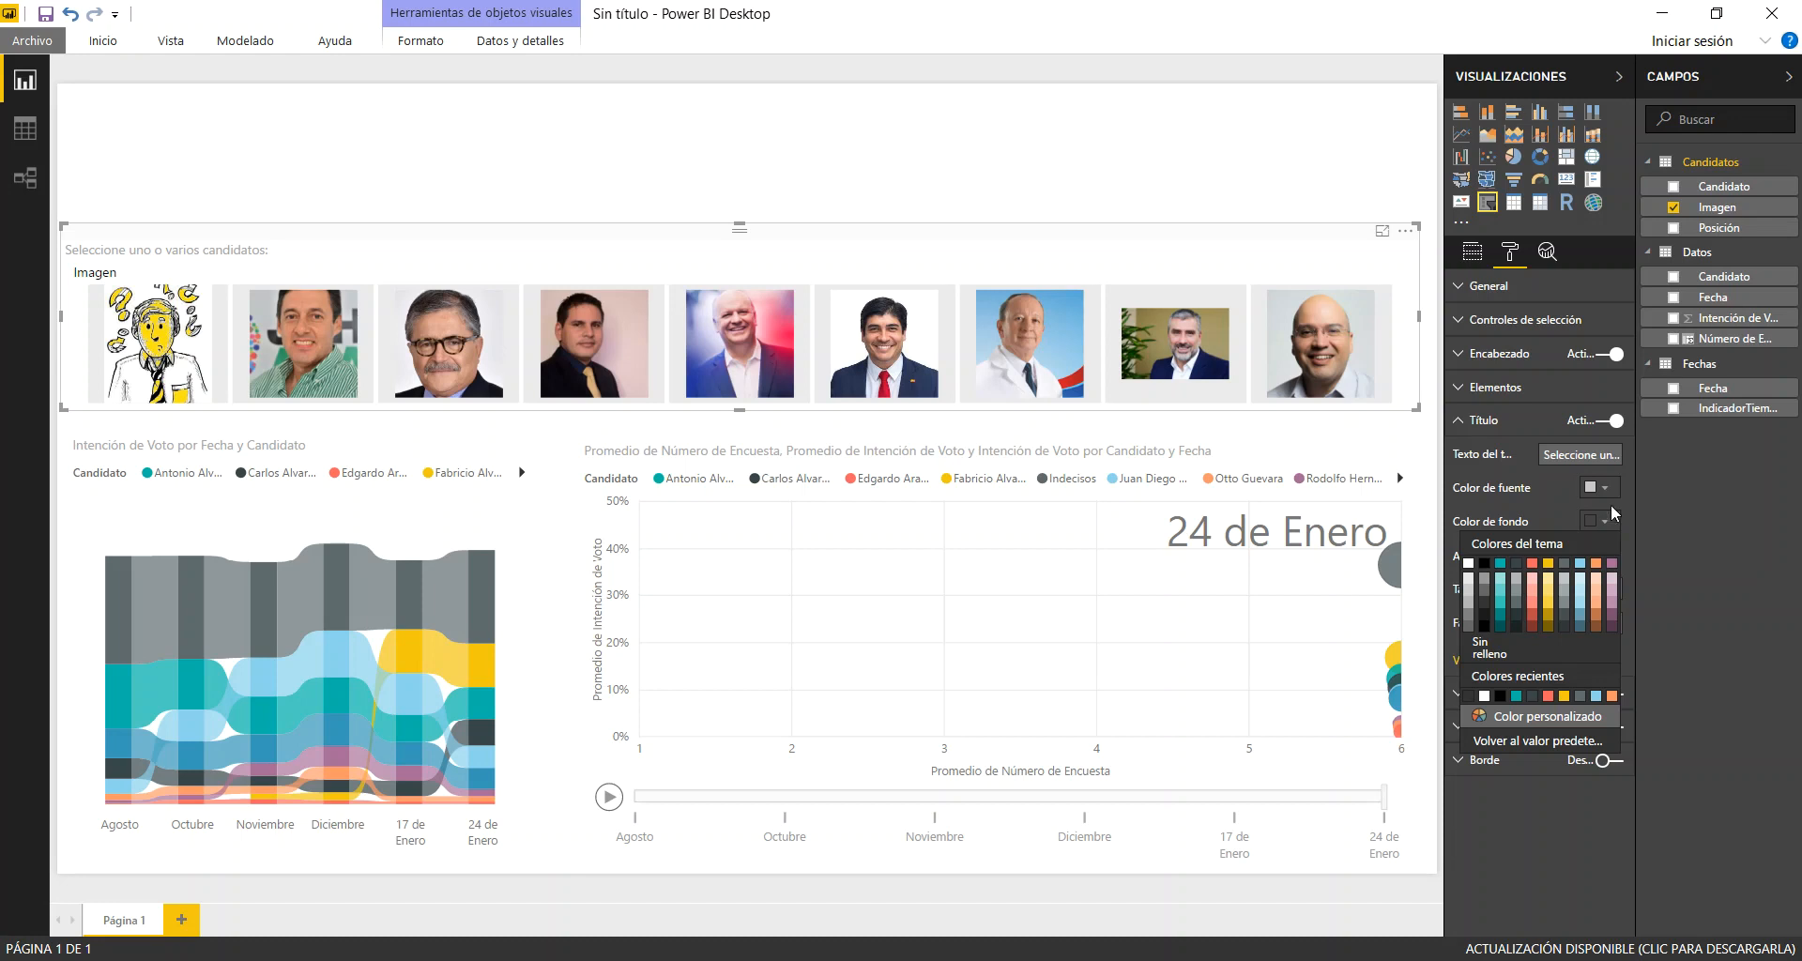
left_click(1533, 715)
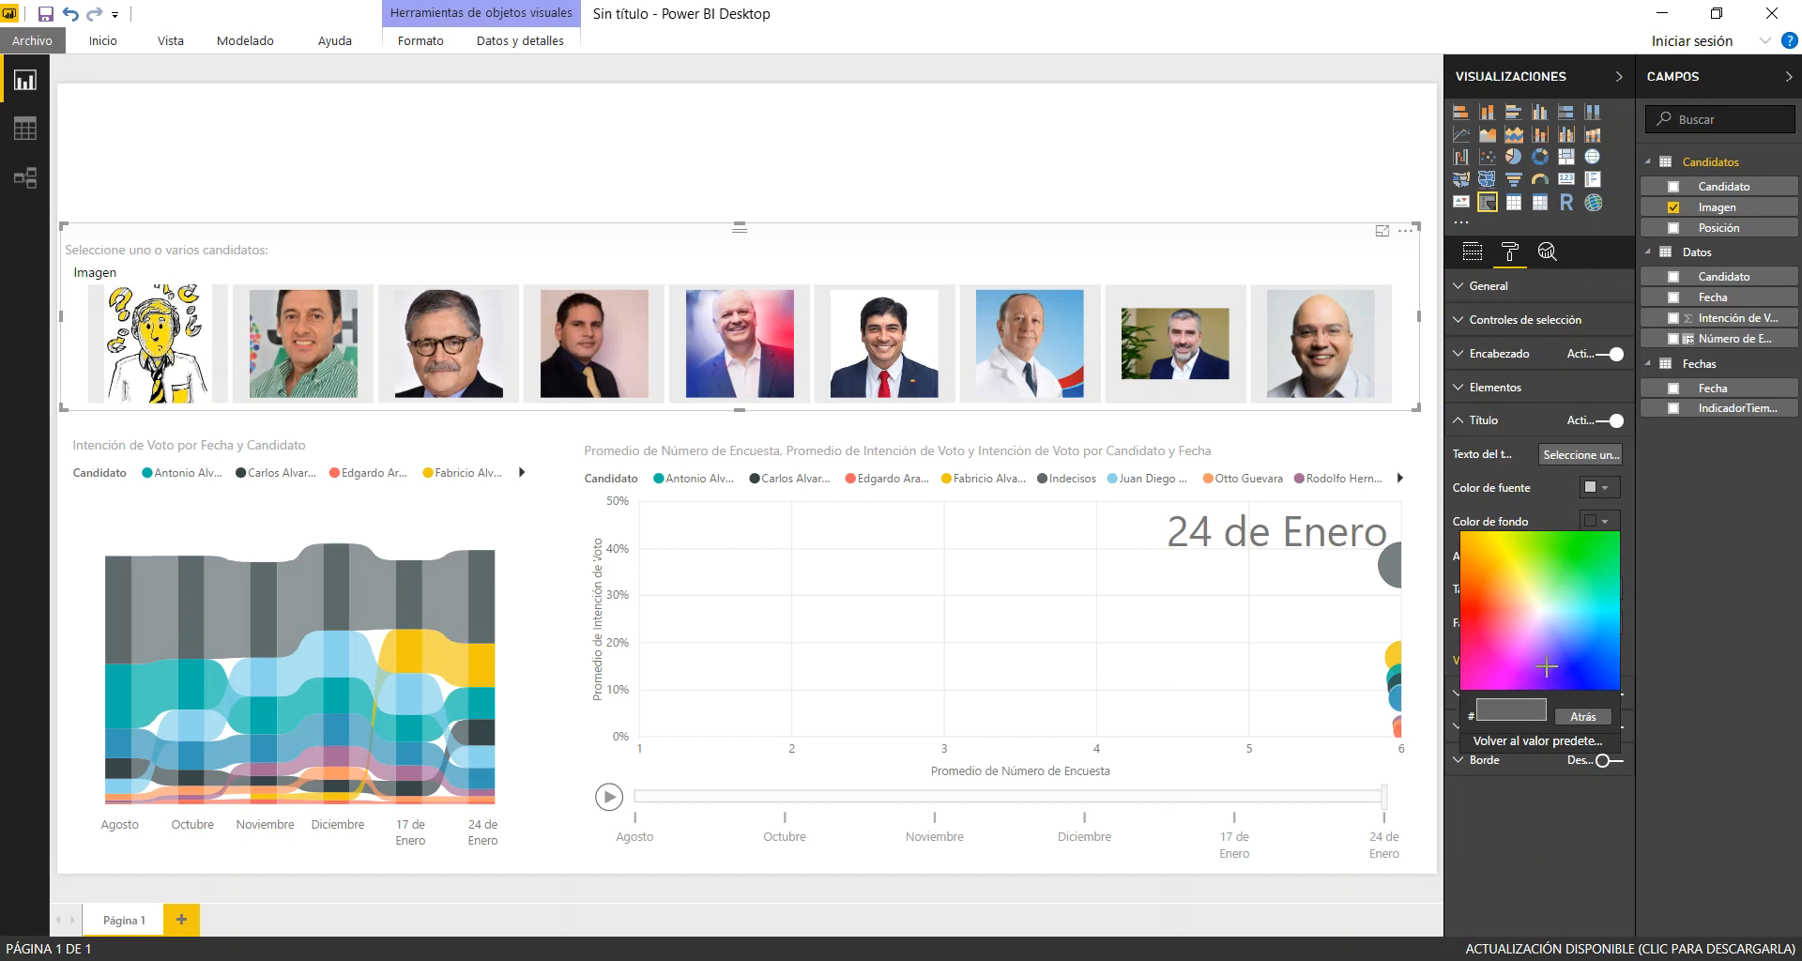
left_click(1588, 656)
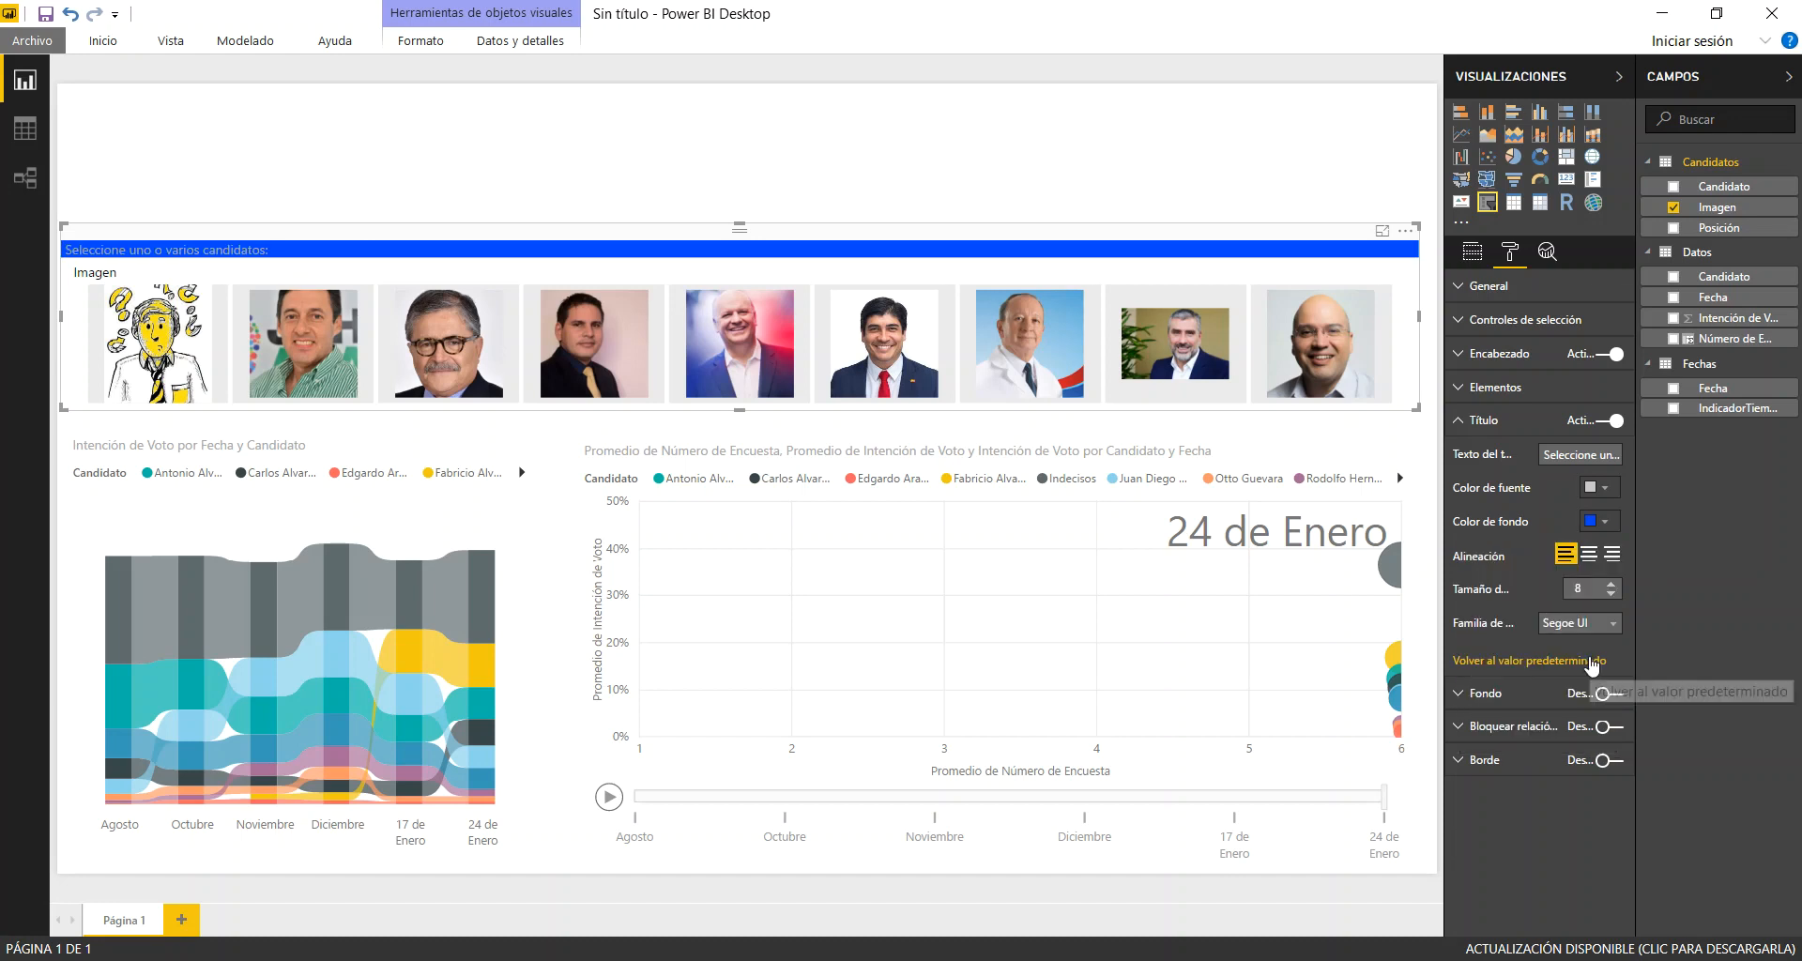
left_click(1601, 498)
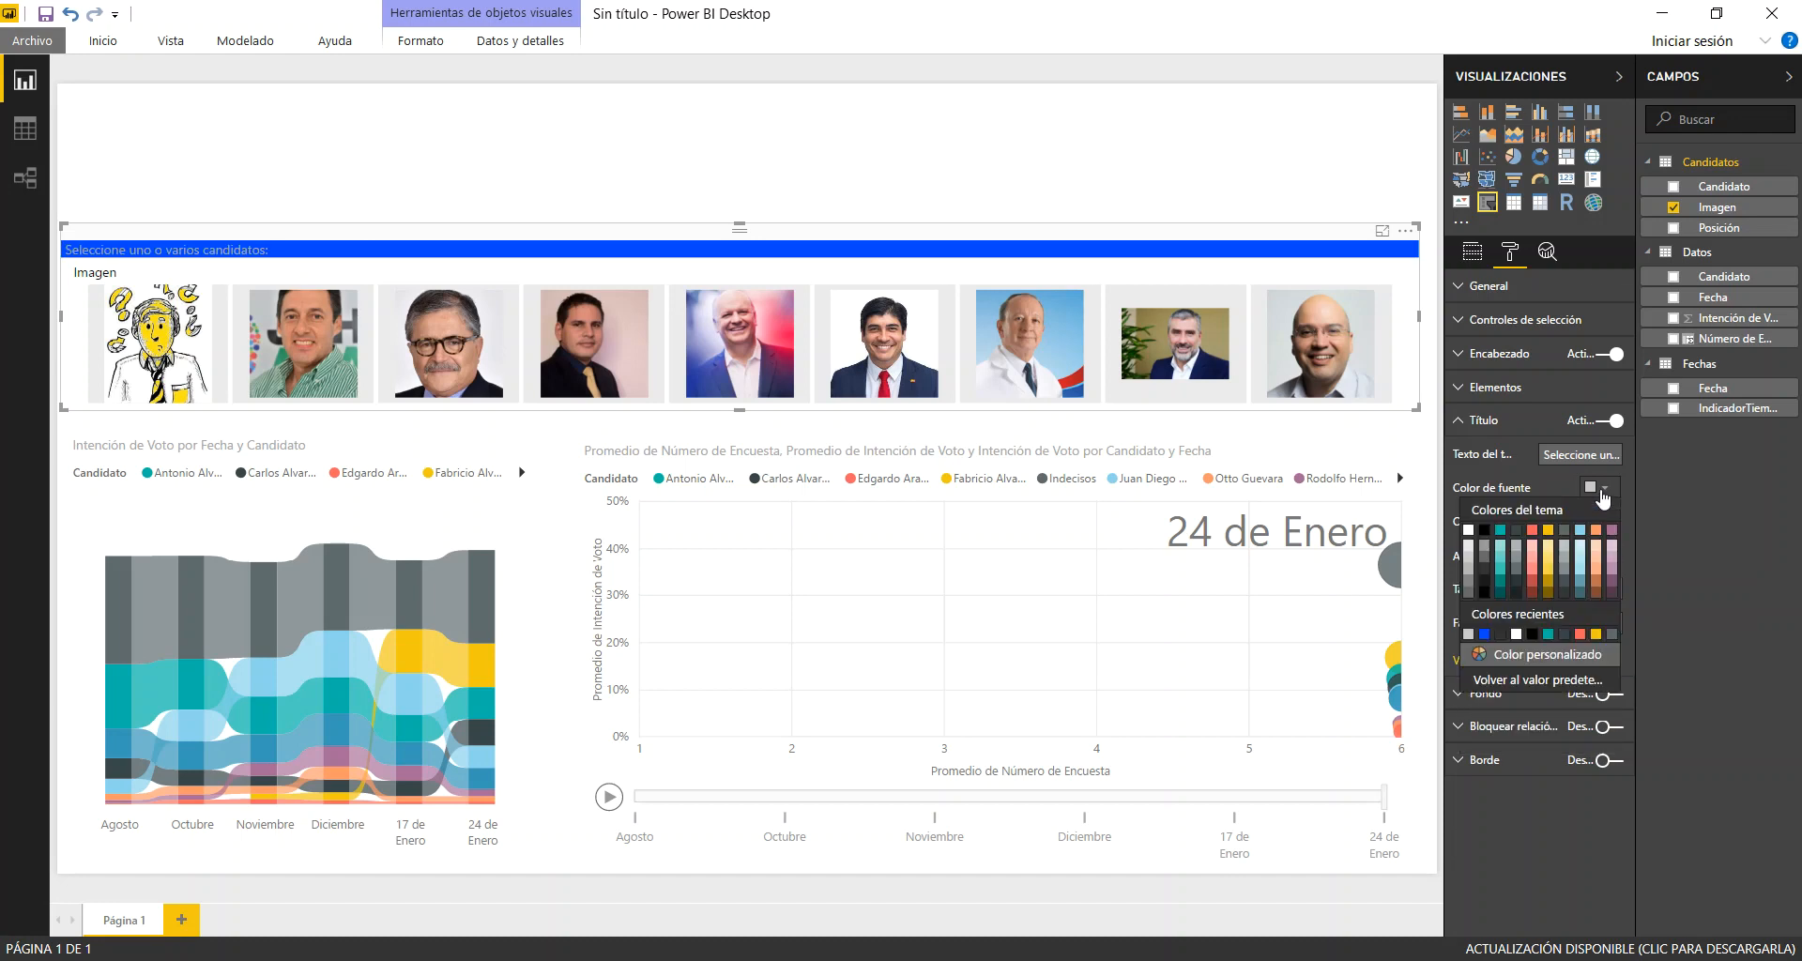
left_click(1468, 527)
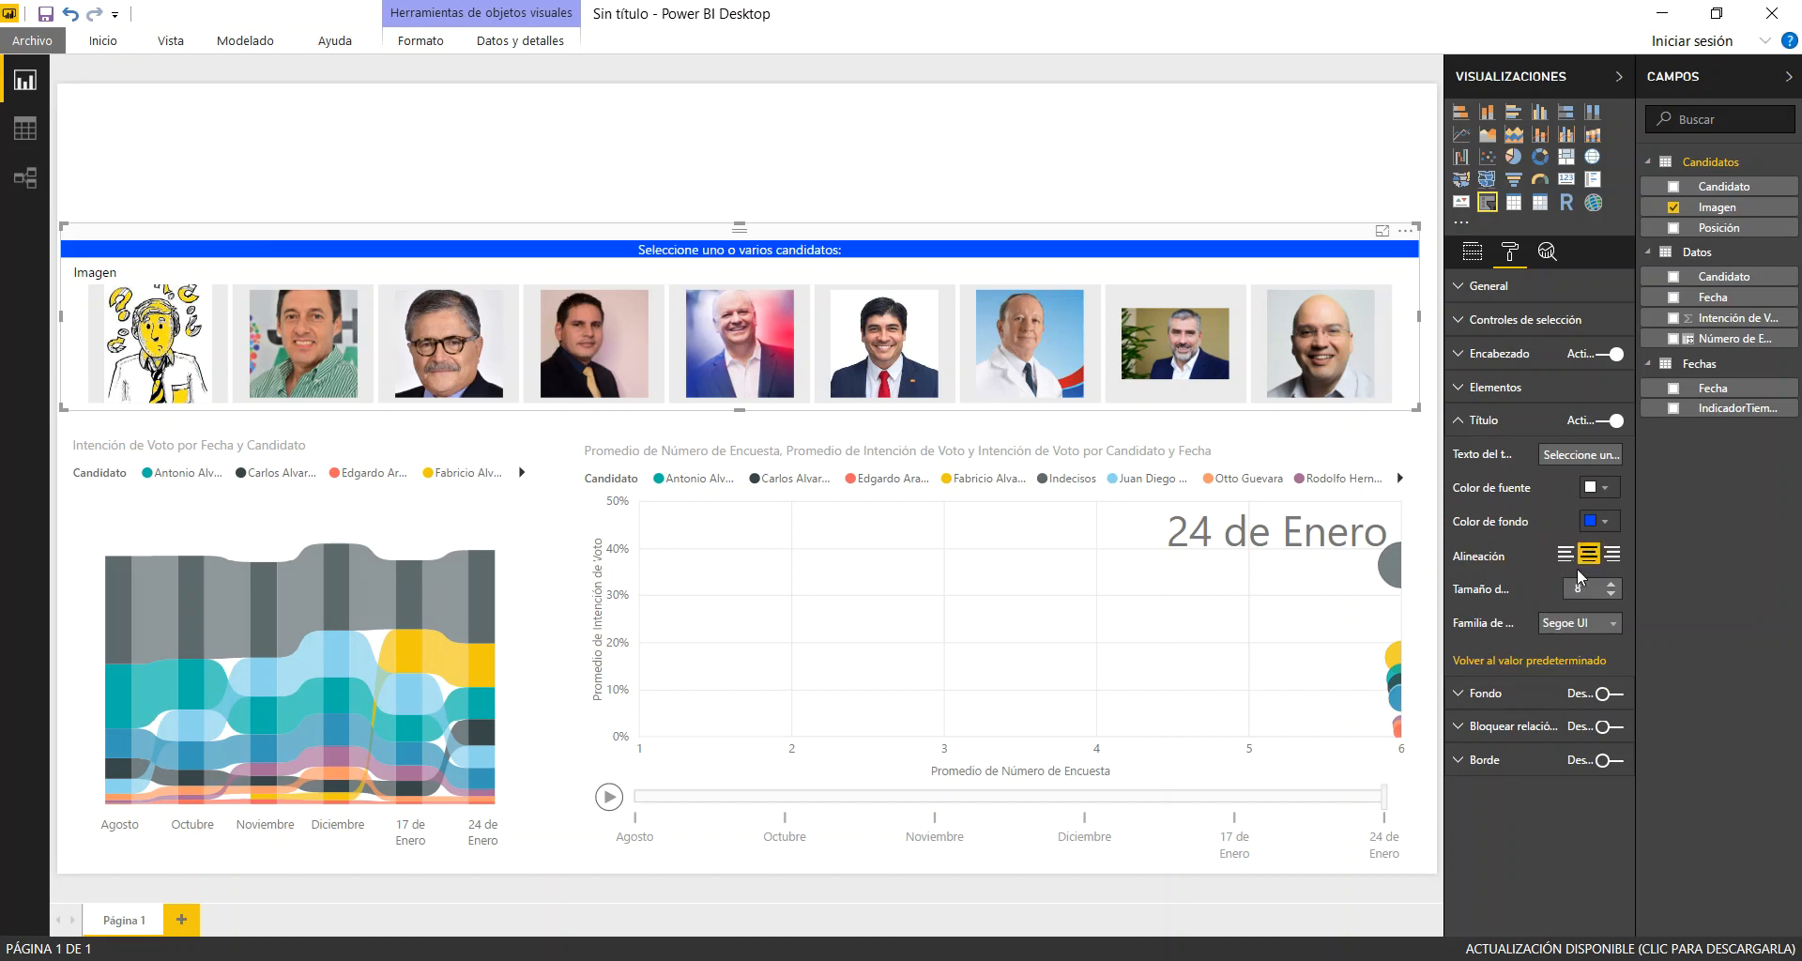
left_click(1613, 584)
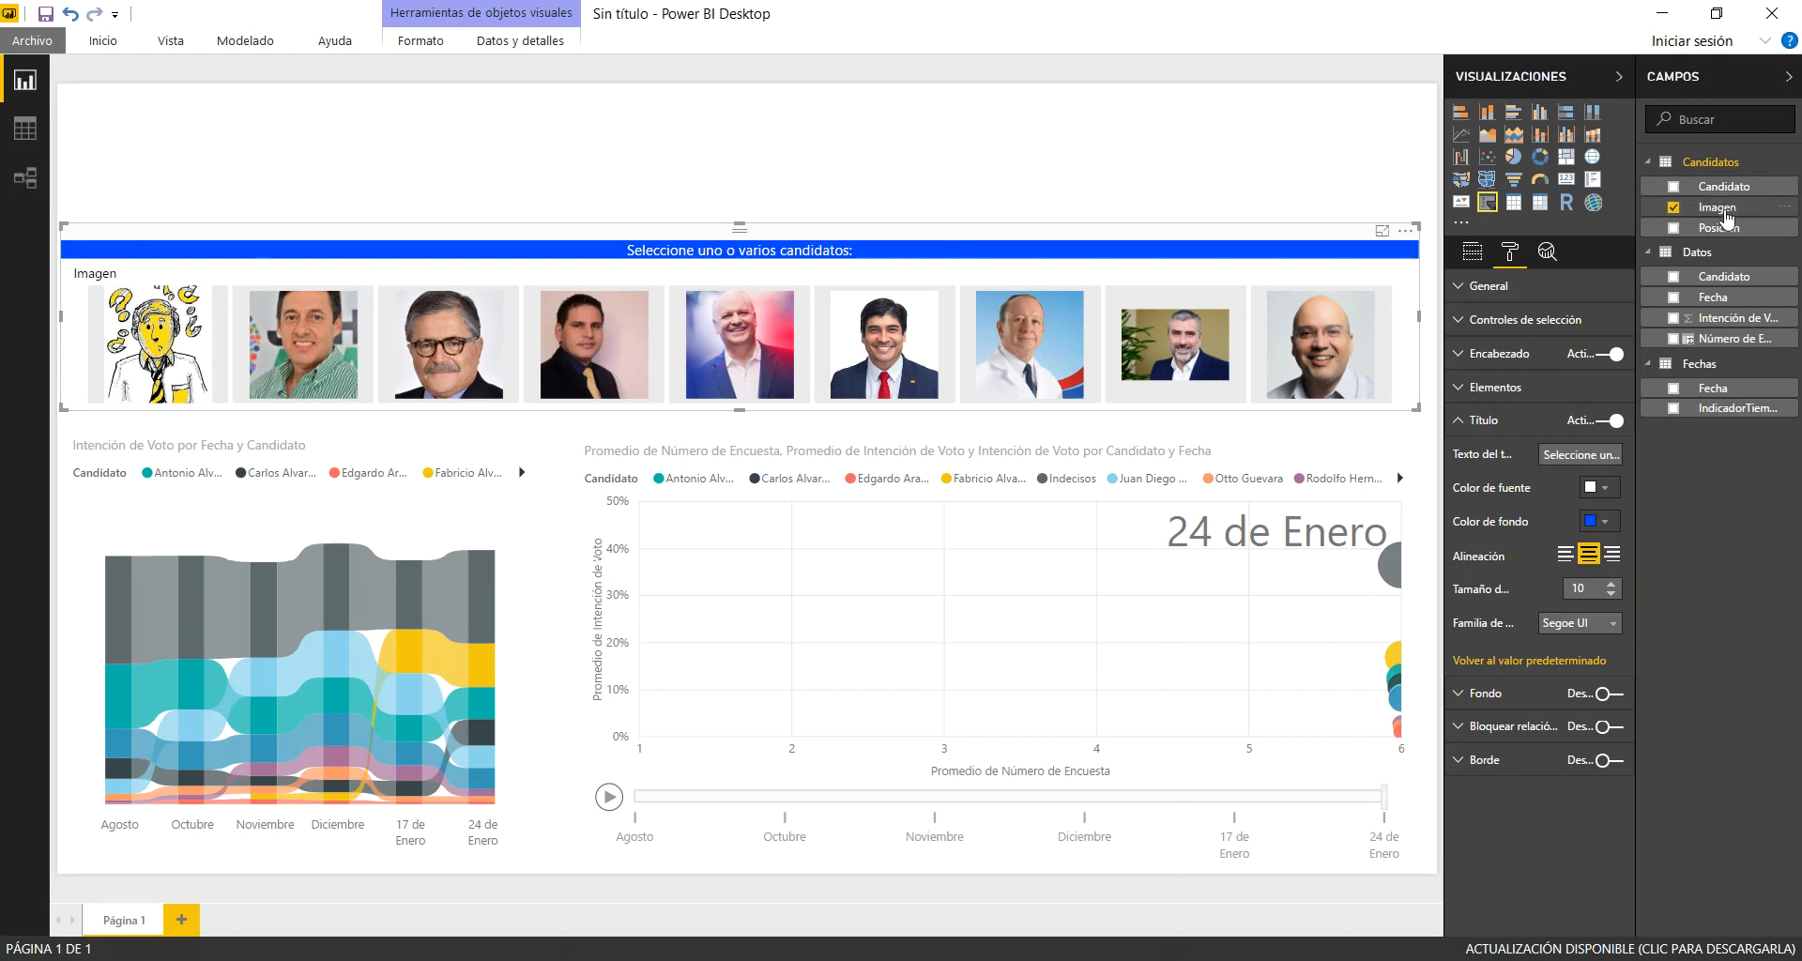
left_click(1605, 354)
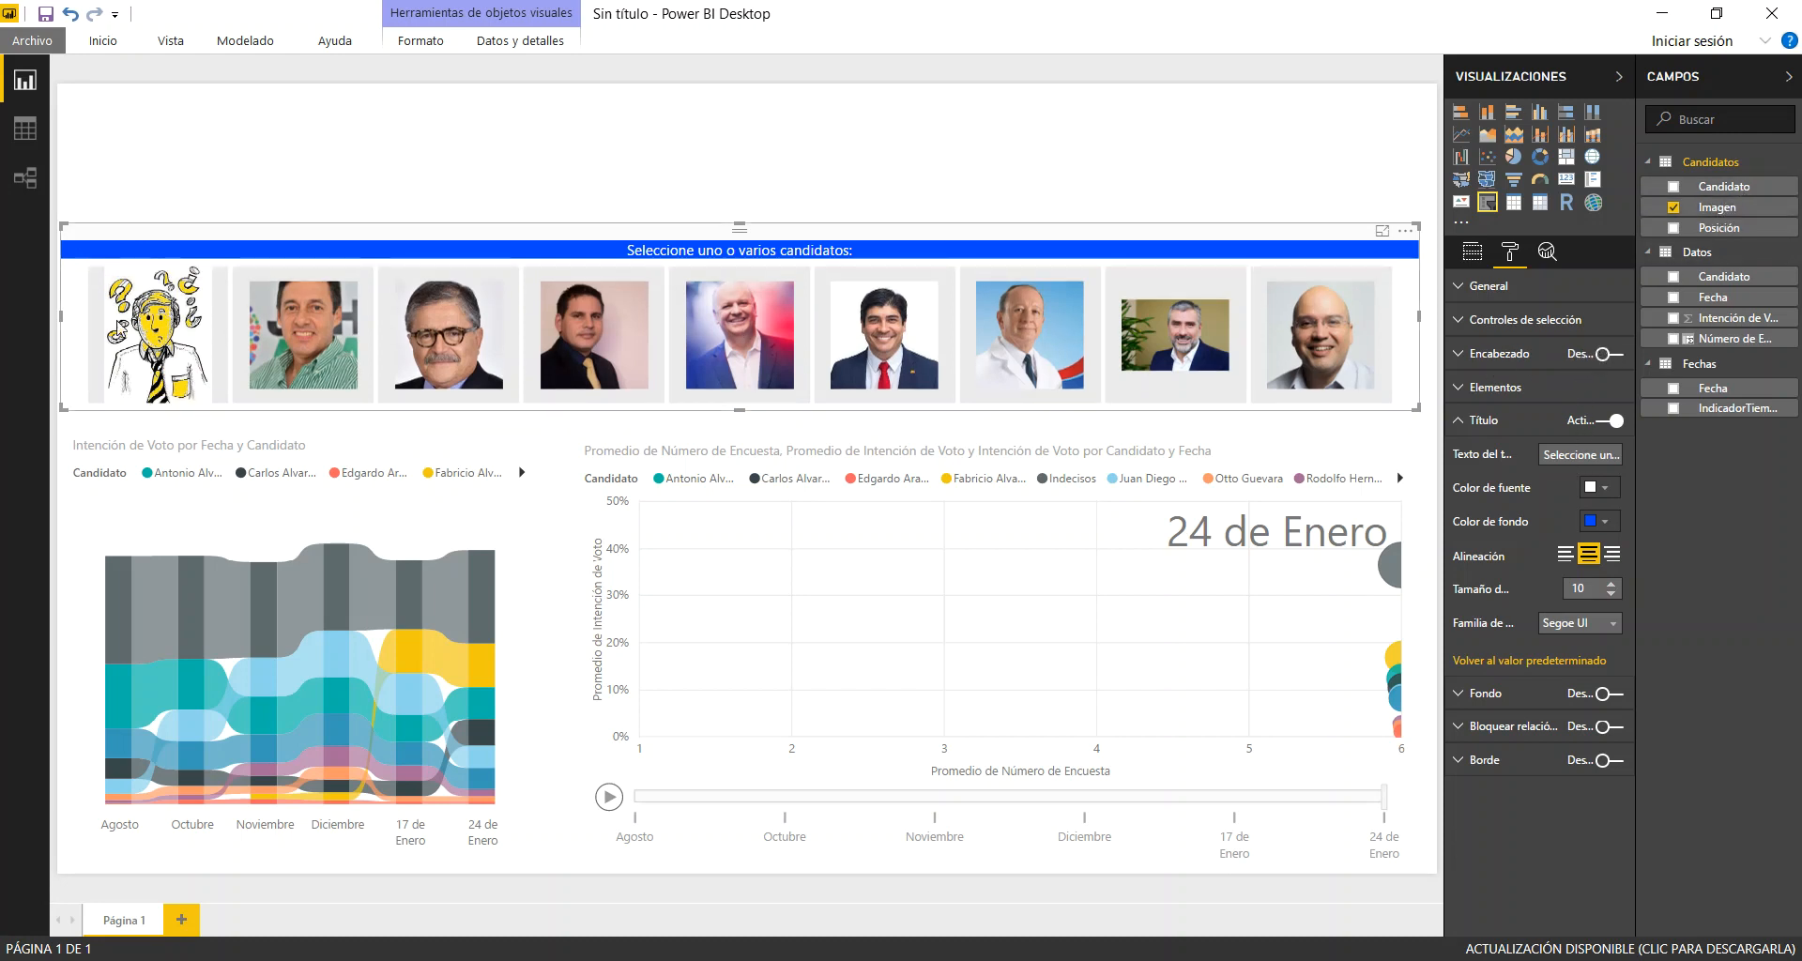
left_click(1461, 423)
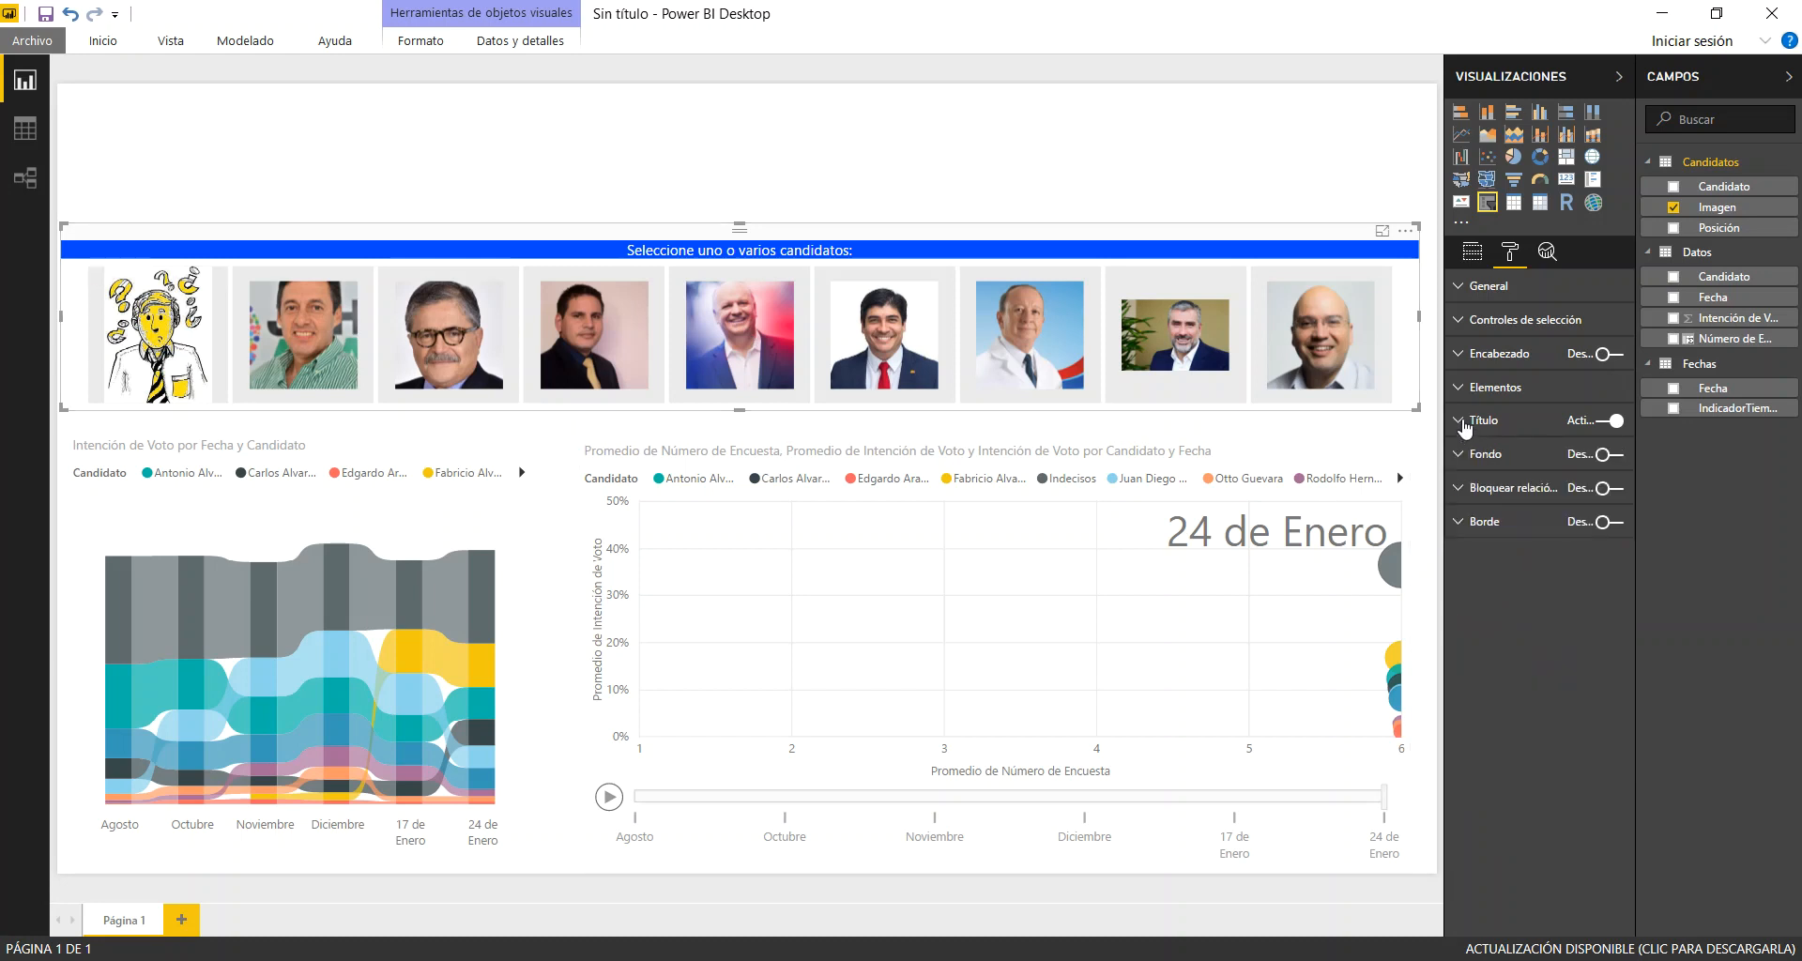
Change the scatter chart's title text to "Intención de Voto por Cadidato en cada Encuesta:"
left_click(865, 434)
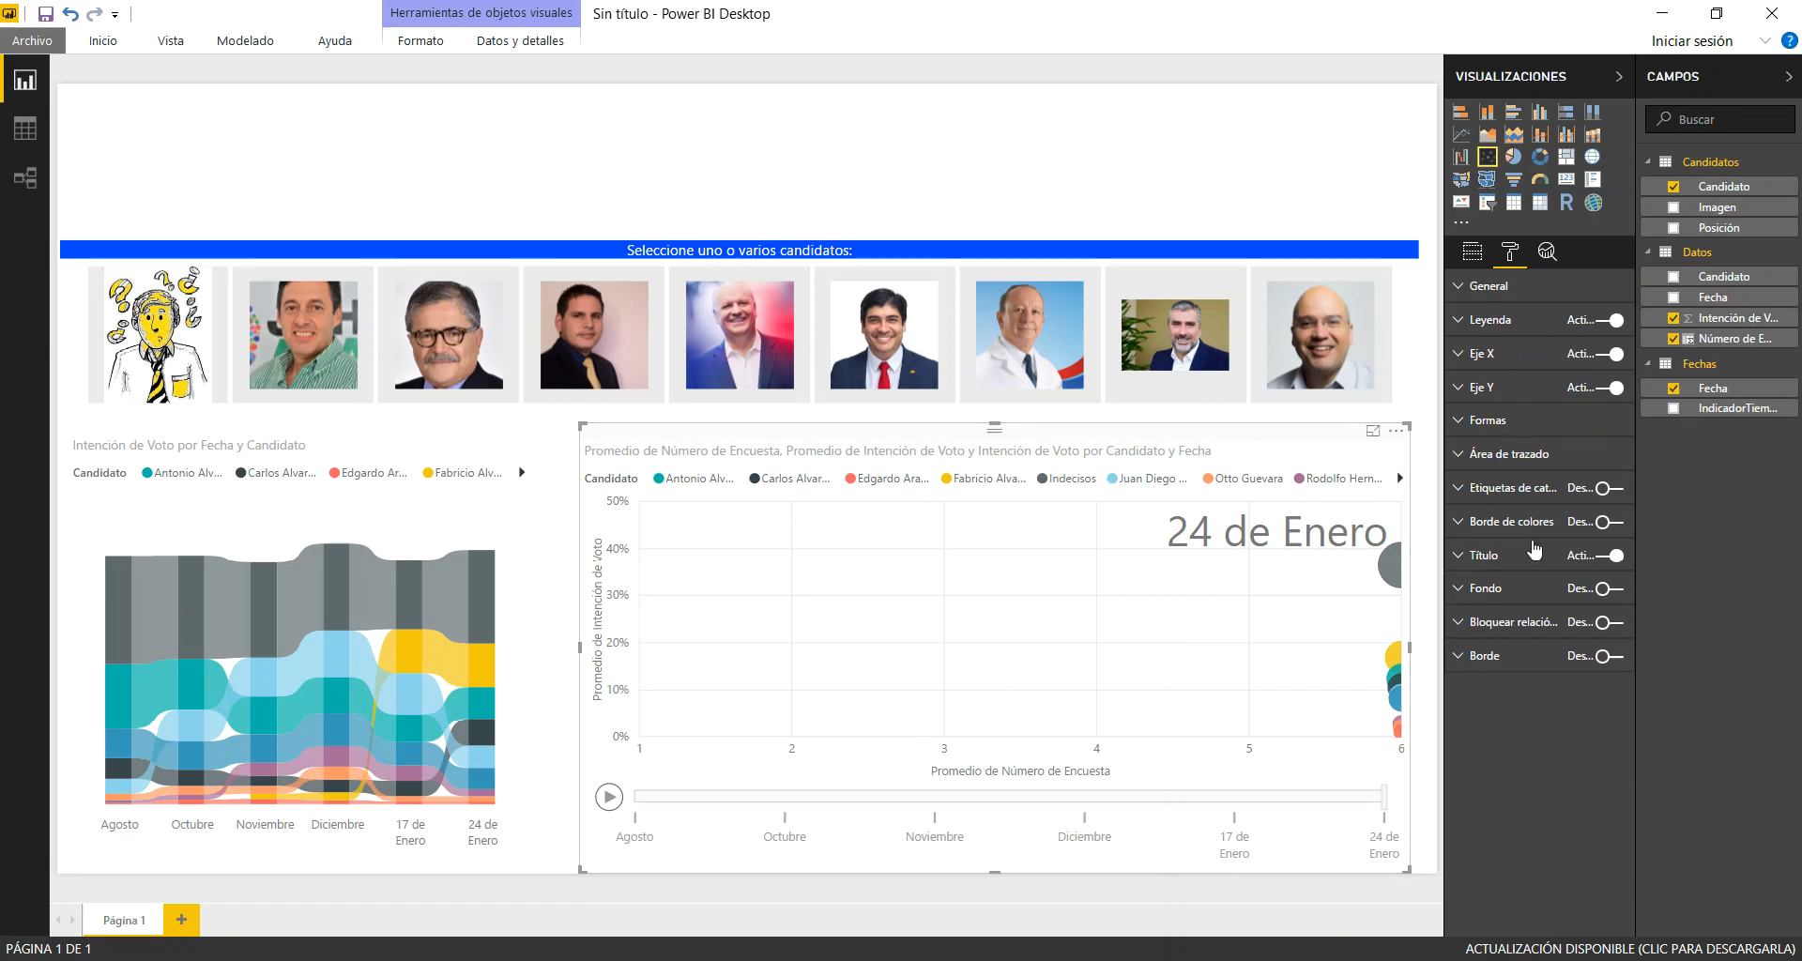
left_click(1483, 558)
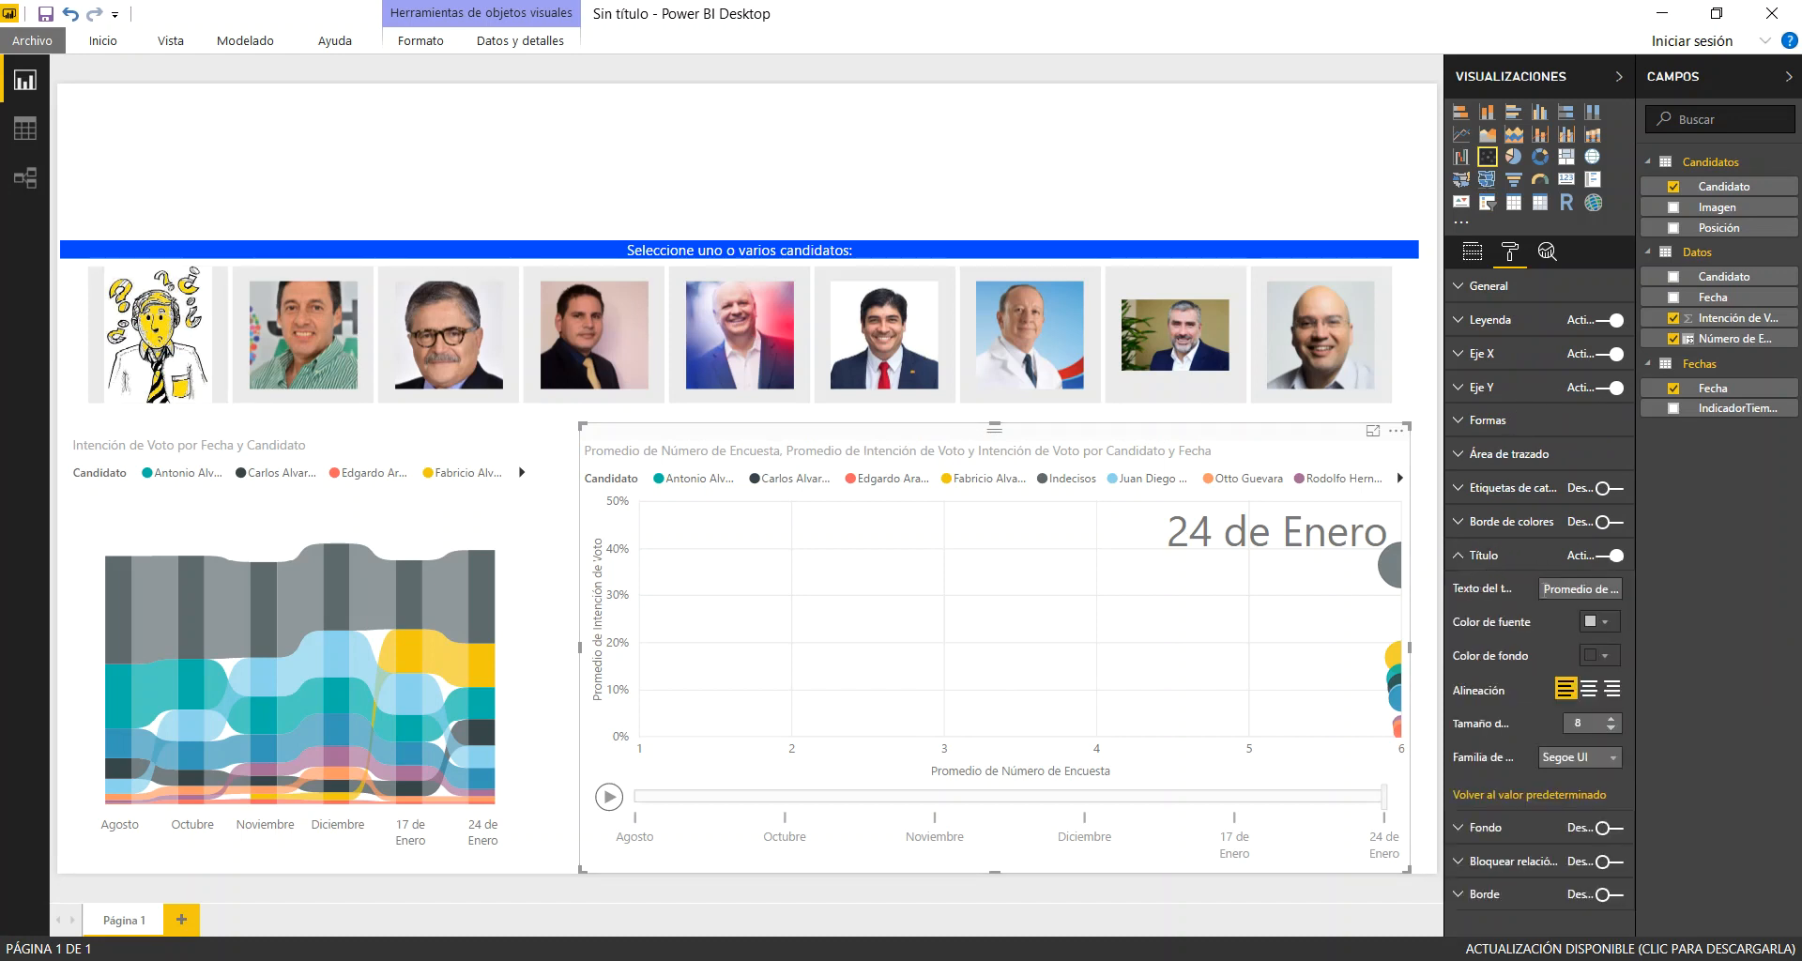
left_click_drag(1563, 588, 1793, 605)
key("BackSpace")
type("Intención de Voto por")
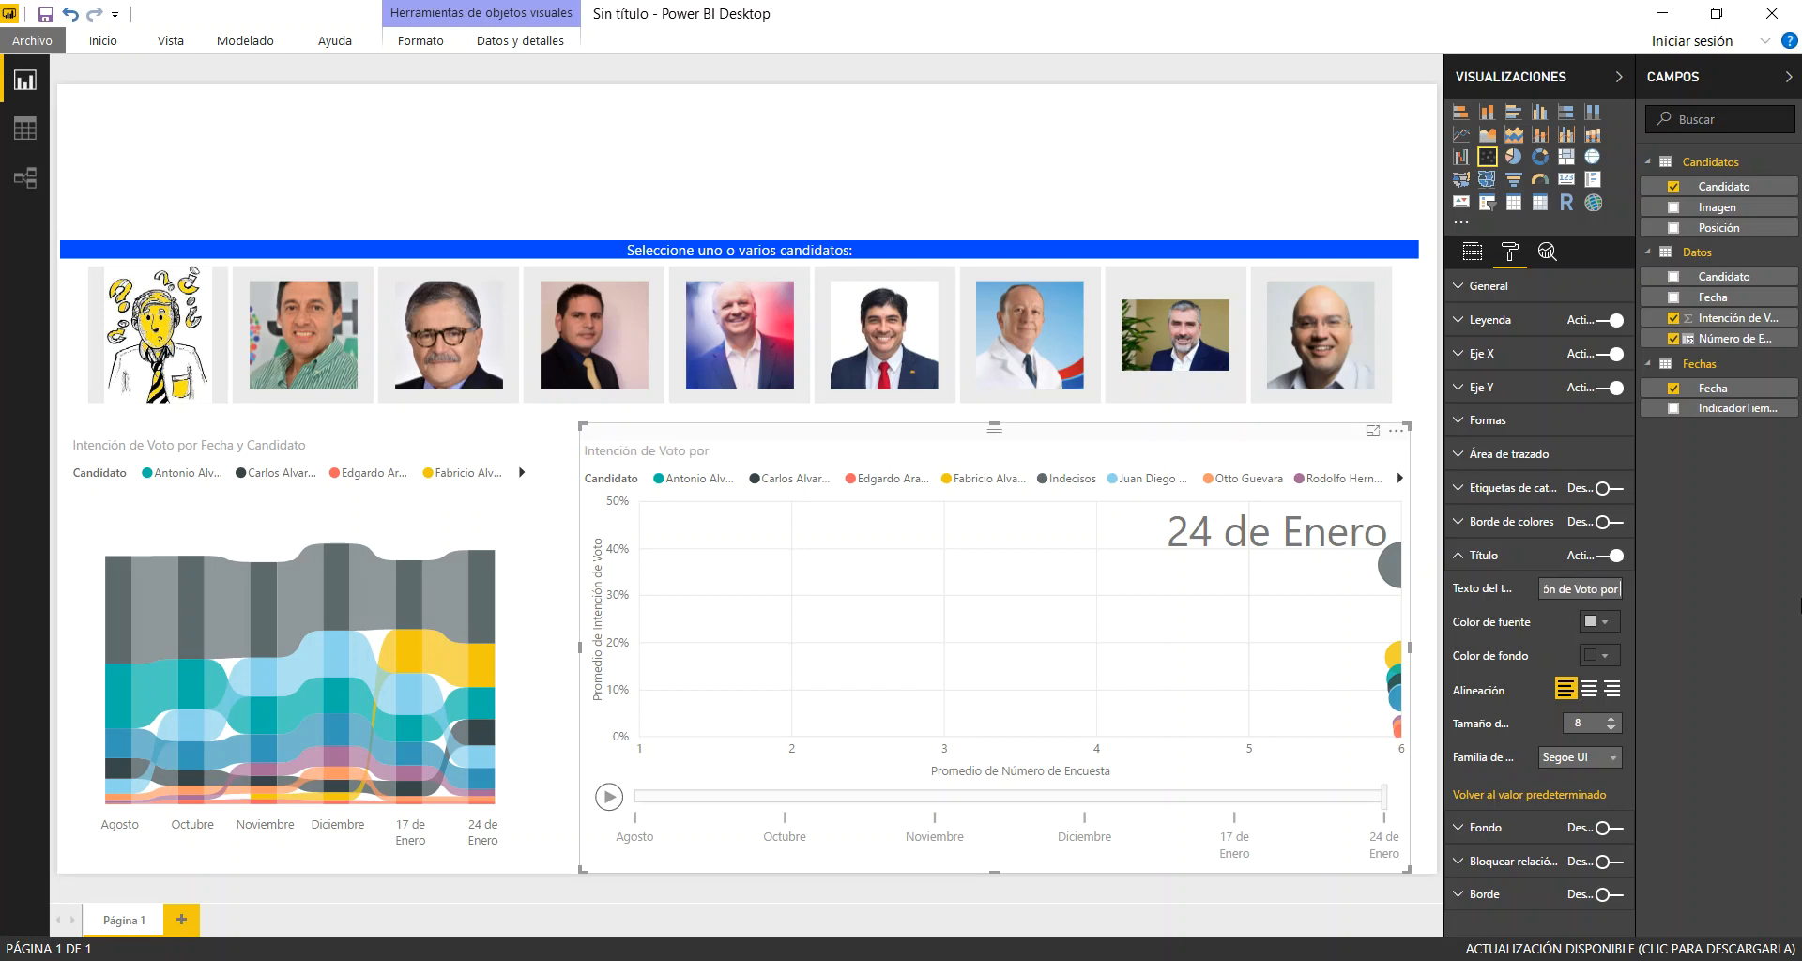
type(" Cadidato en cada Encuesta:")
Format the scatter chart's title with the recent blue background and white, centred text at size 10
left_click(1611, 648)
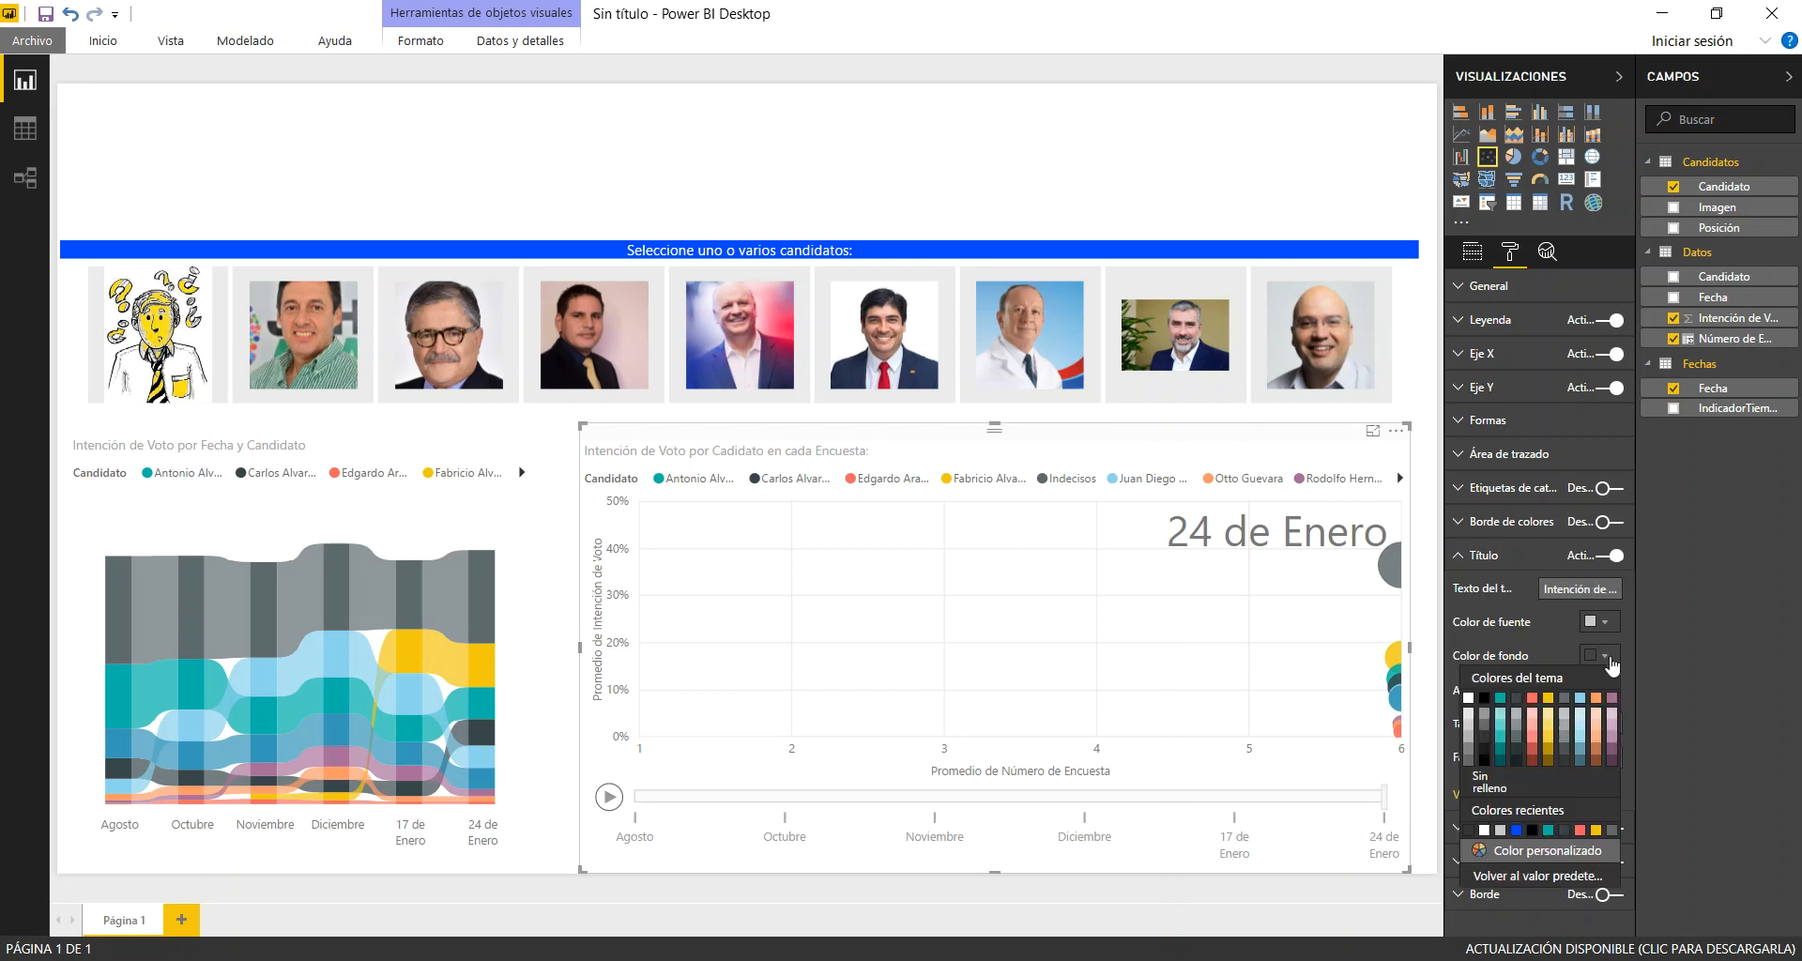
left_click(1516, 831)
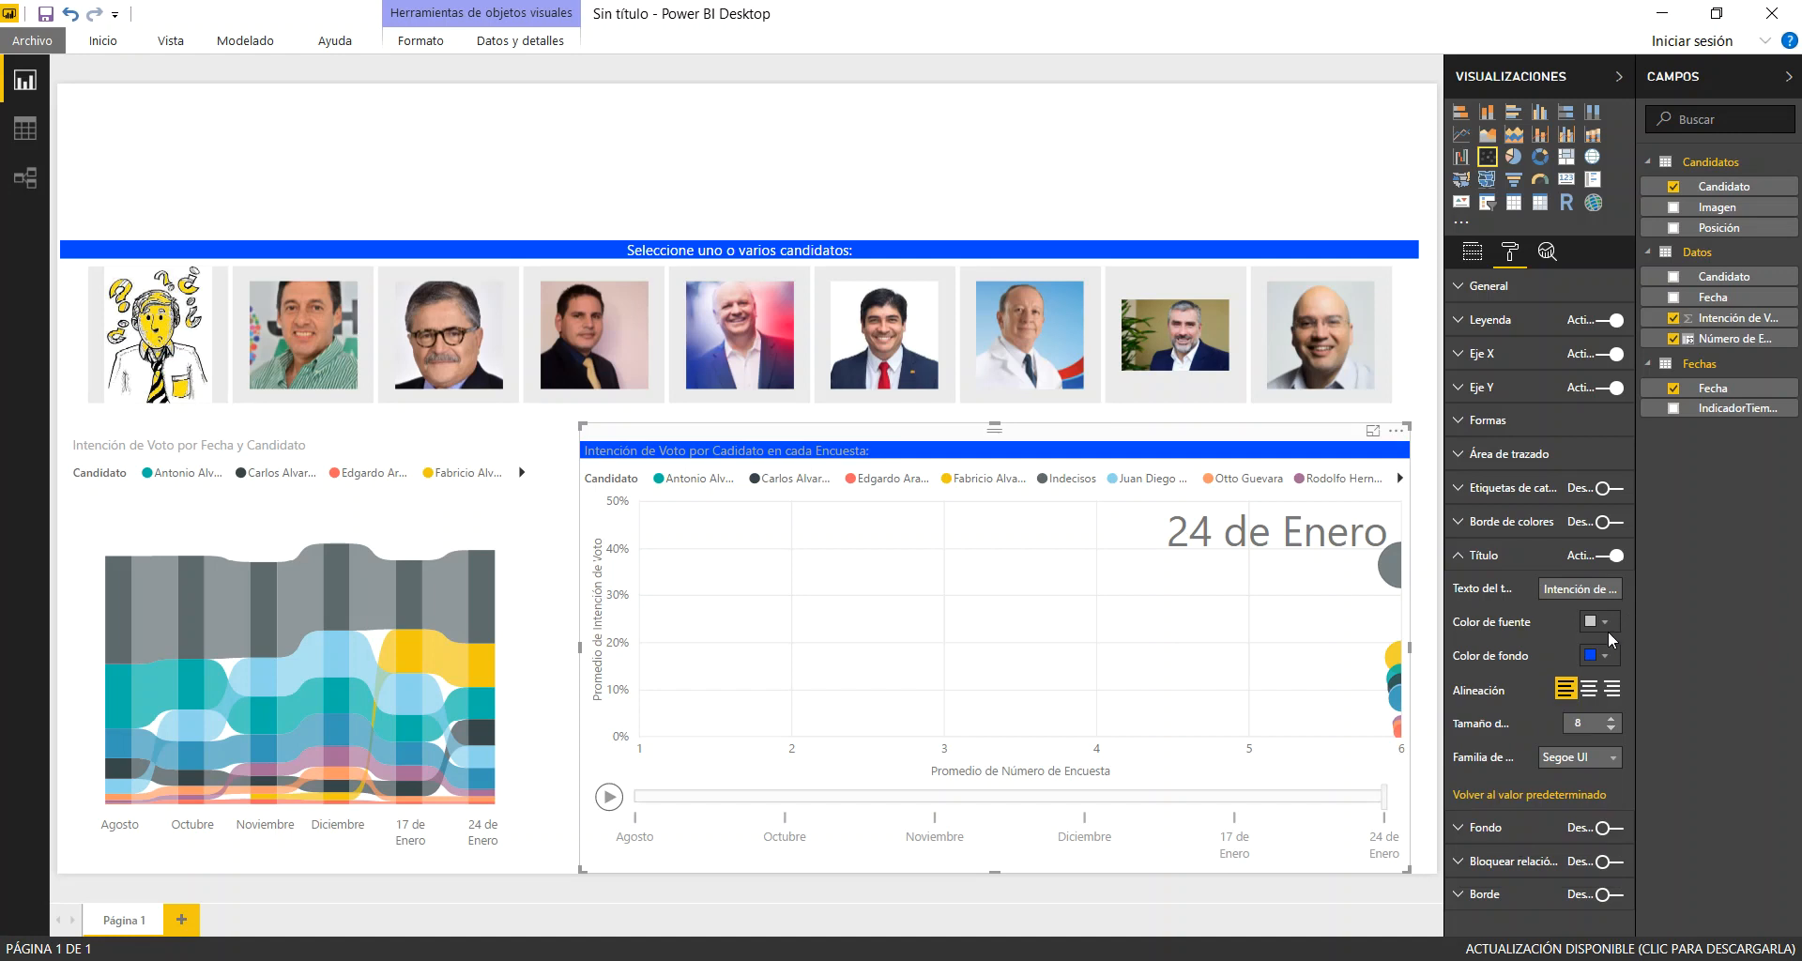
left_click(1608, 625)
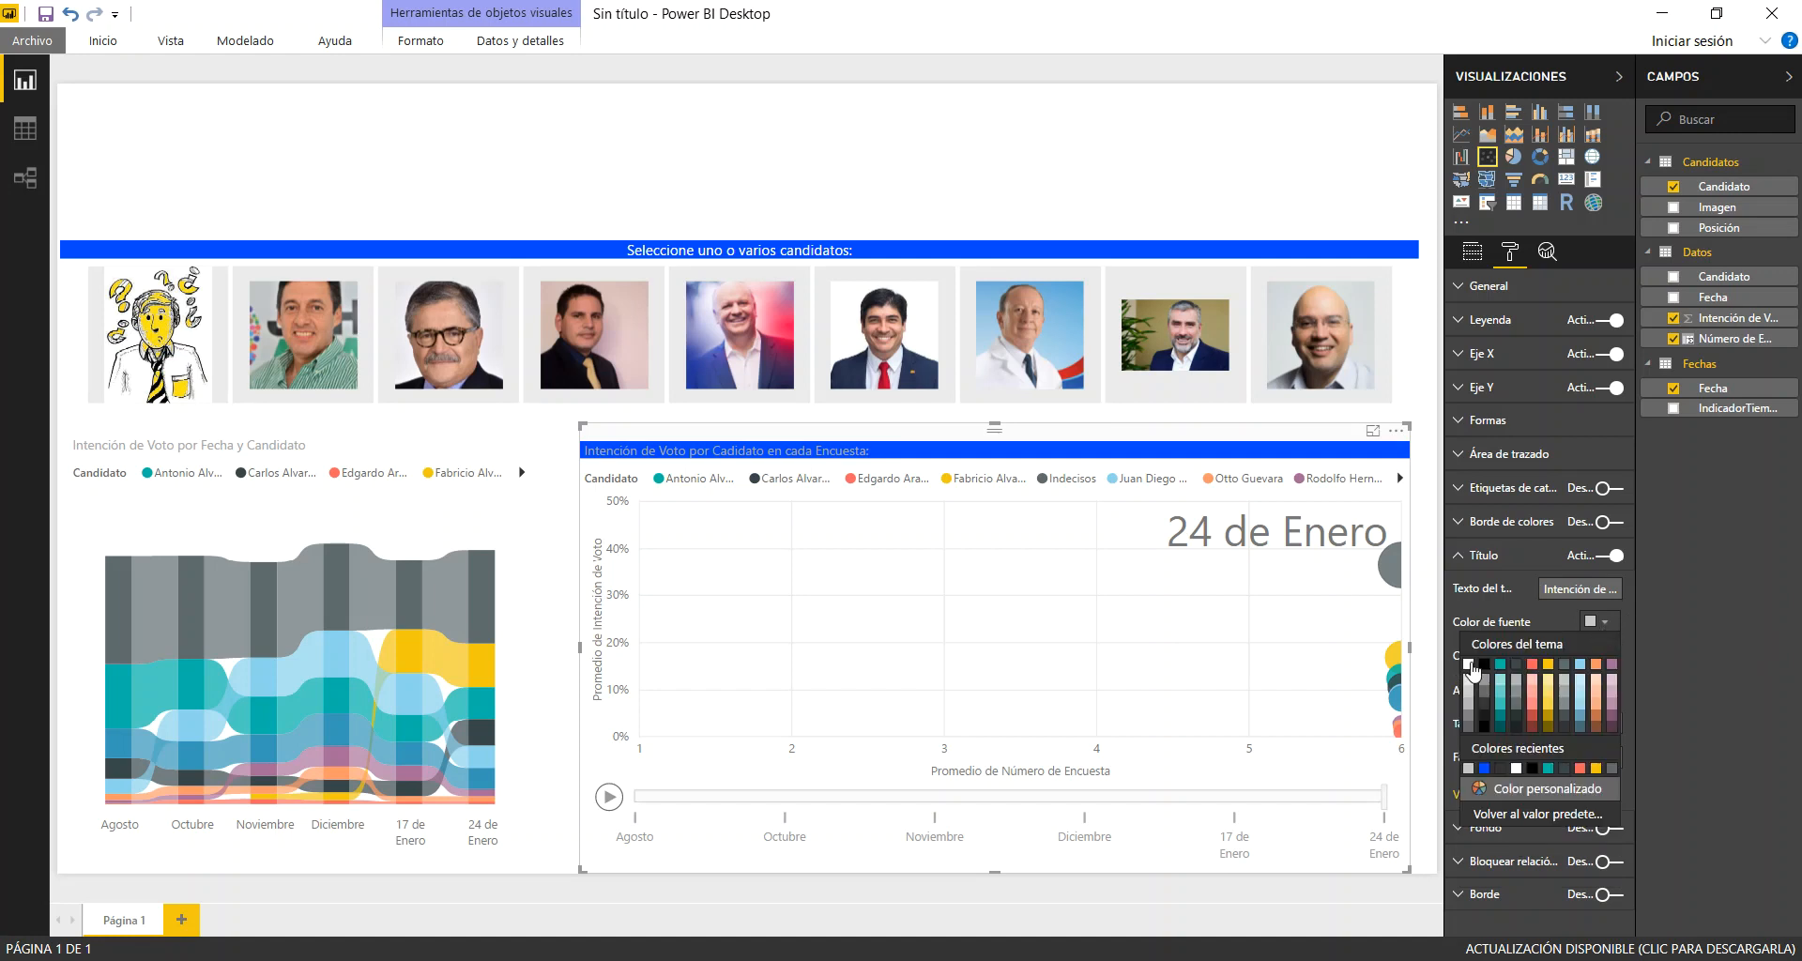
left_click(1465, 672)
left_click(1589, 687)
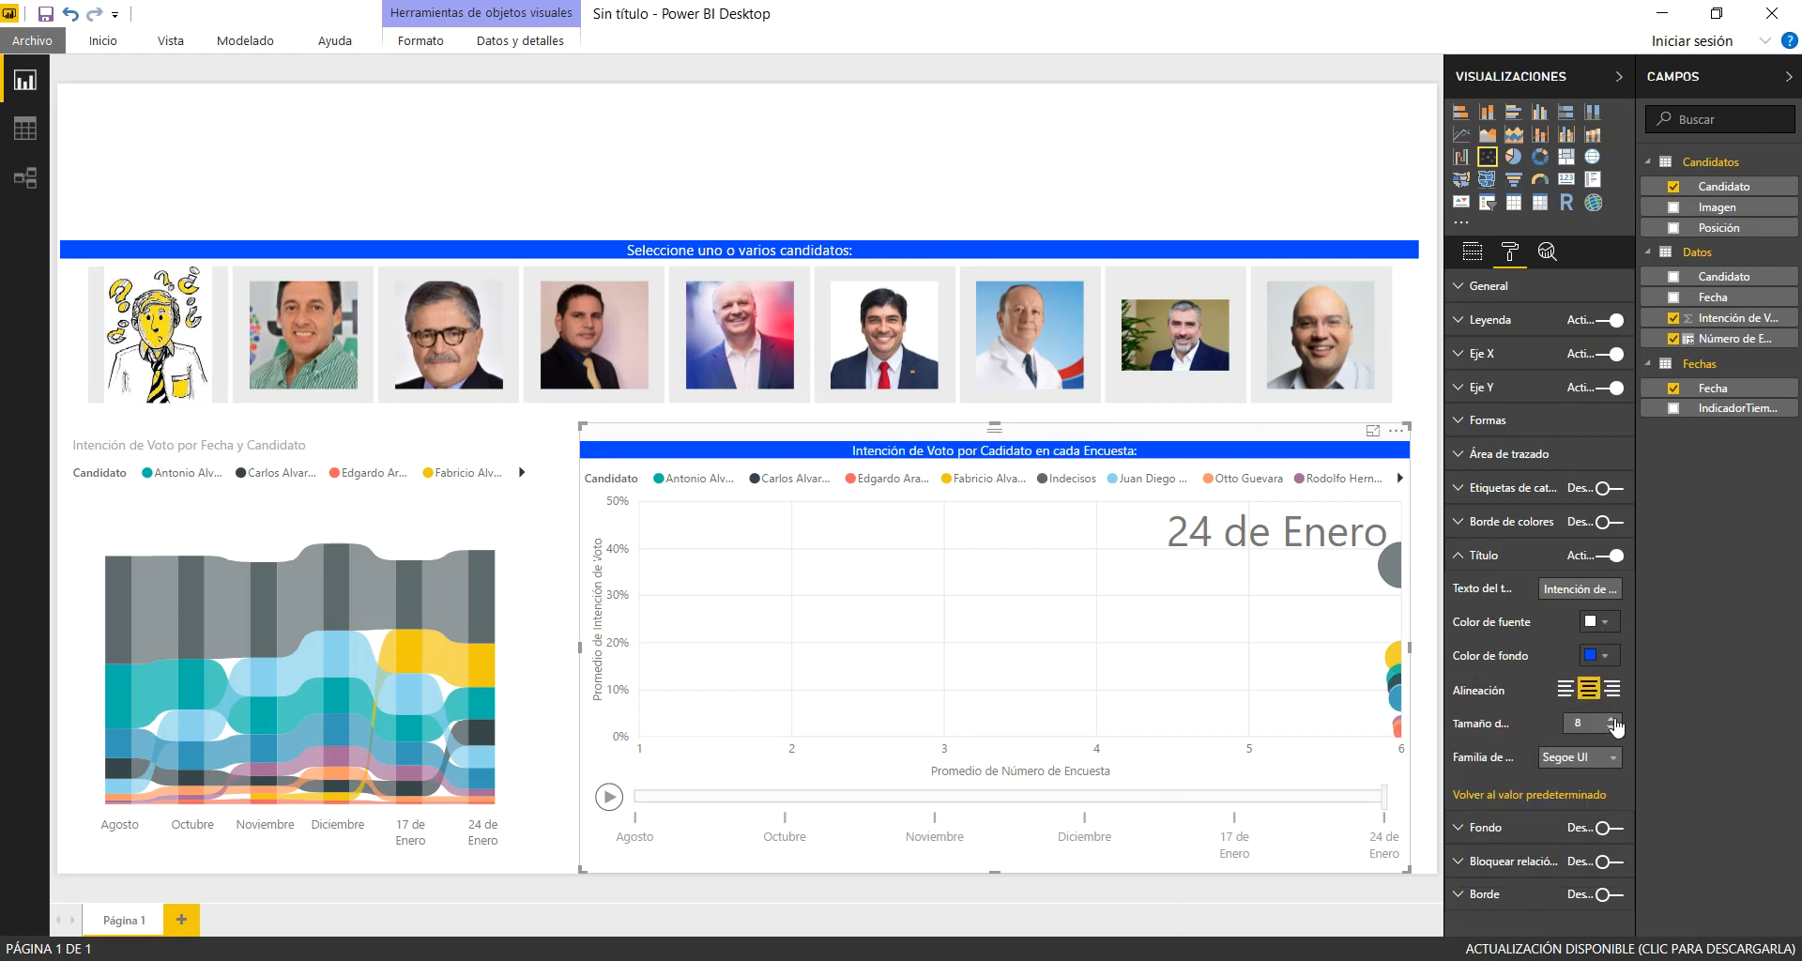
left_click(1612, 719)
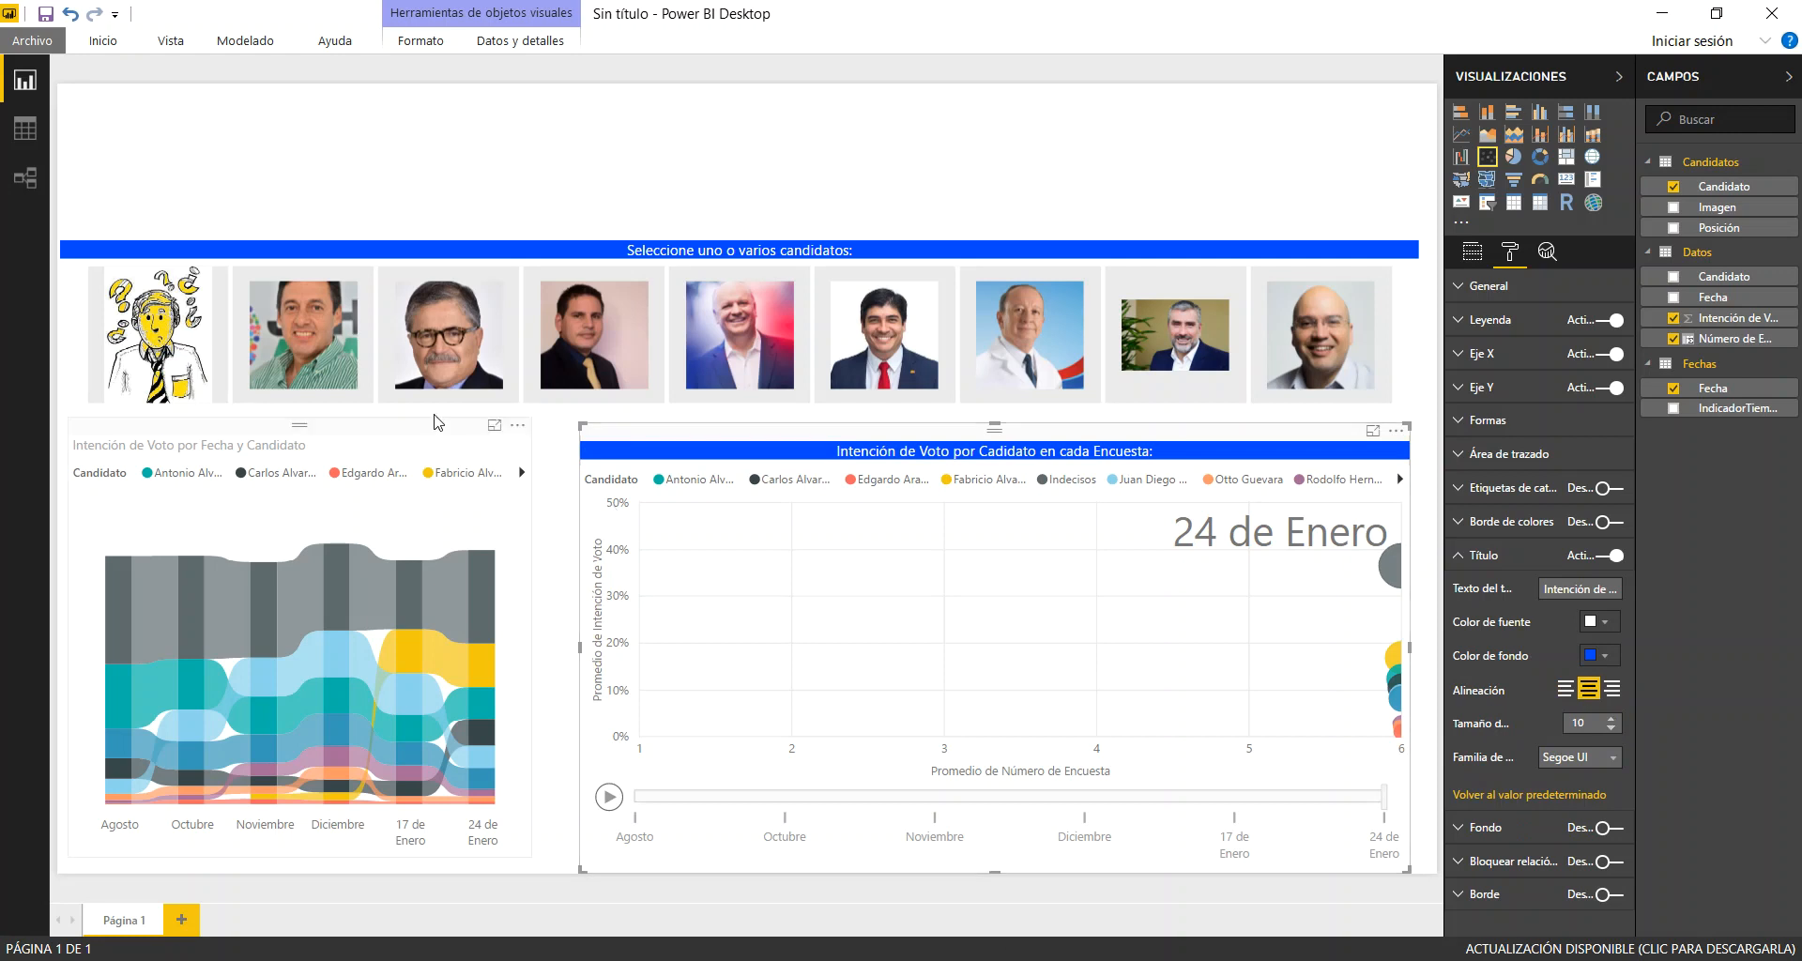
Change the ribbon chart's title text to "Intención de Voto por Candidato en cada Encuesta:"
left_click(394, 435)
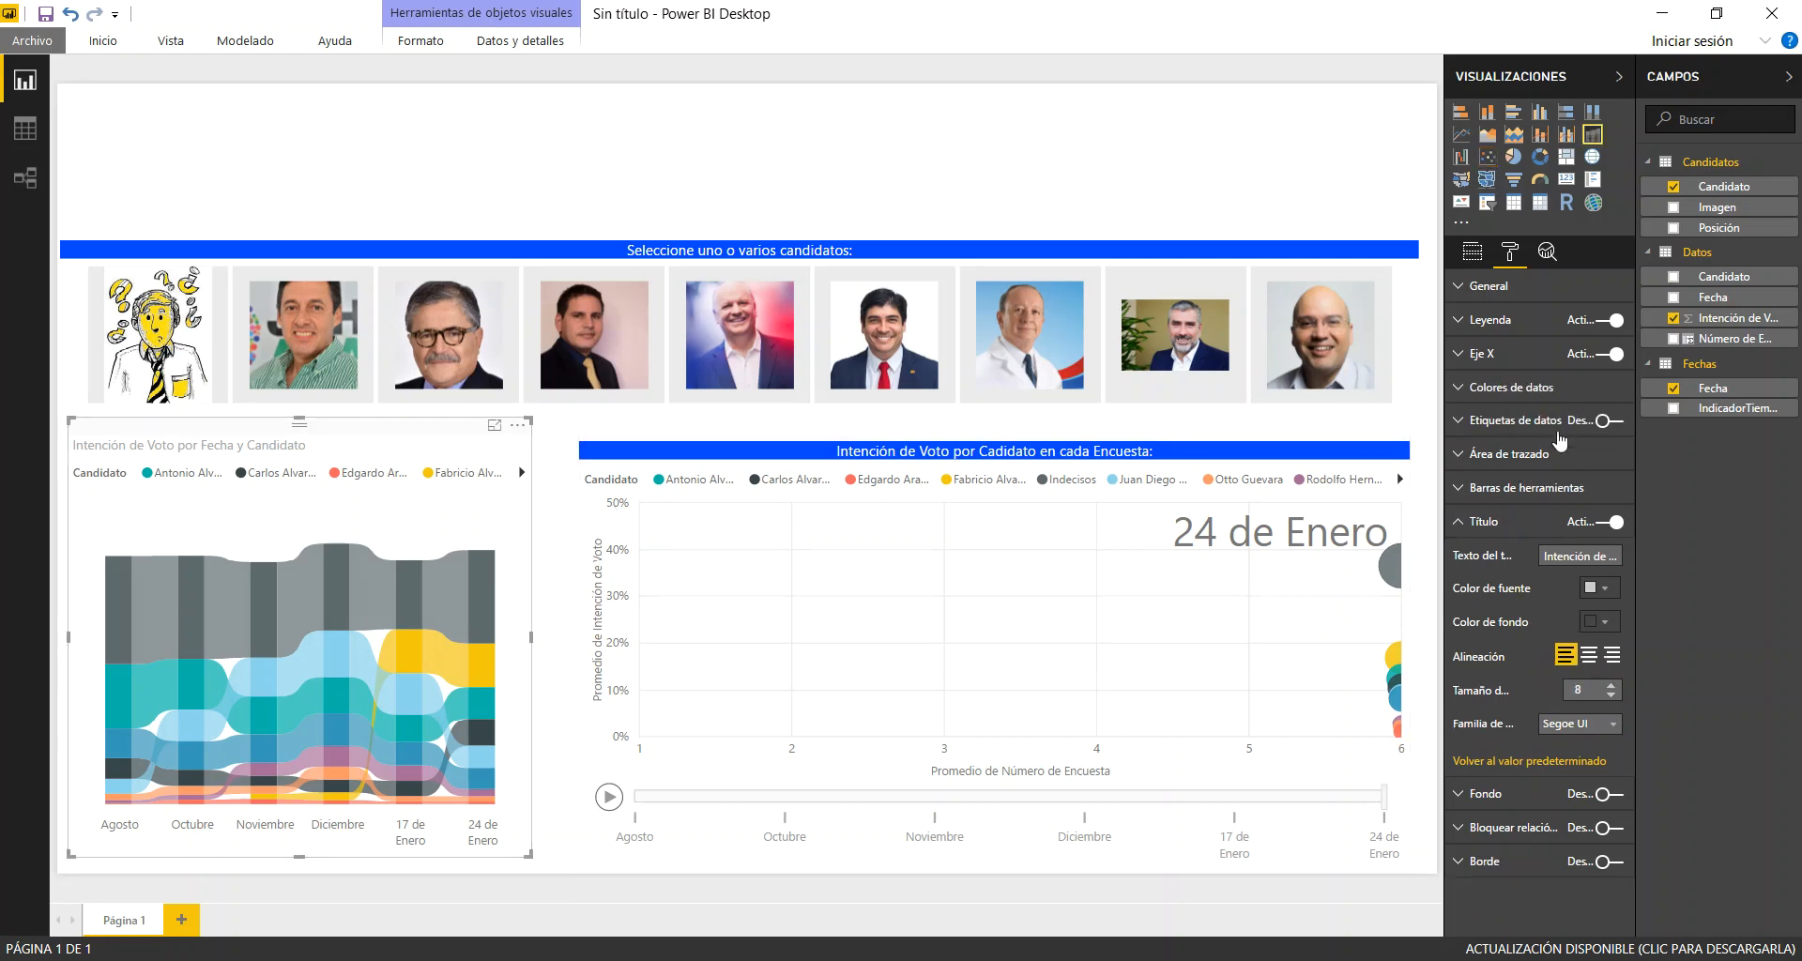
left_click_drag(1544, 556, 1793, 576)
type("Intención de Voto por C")
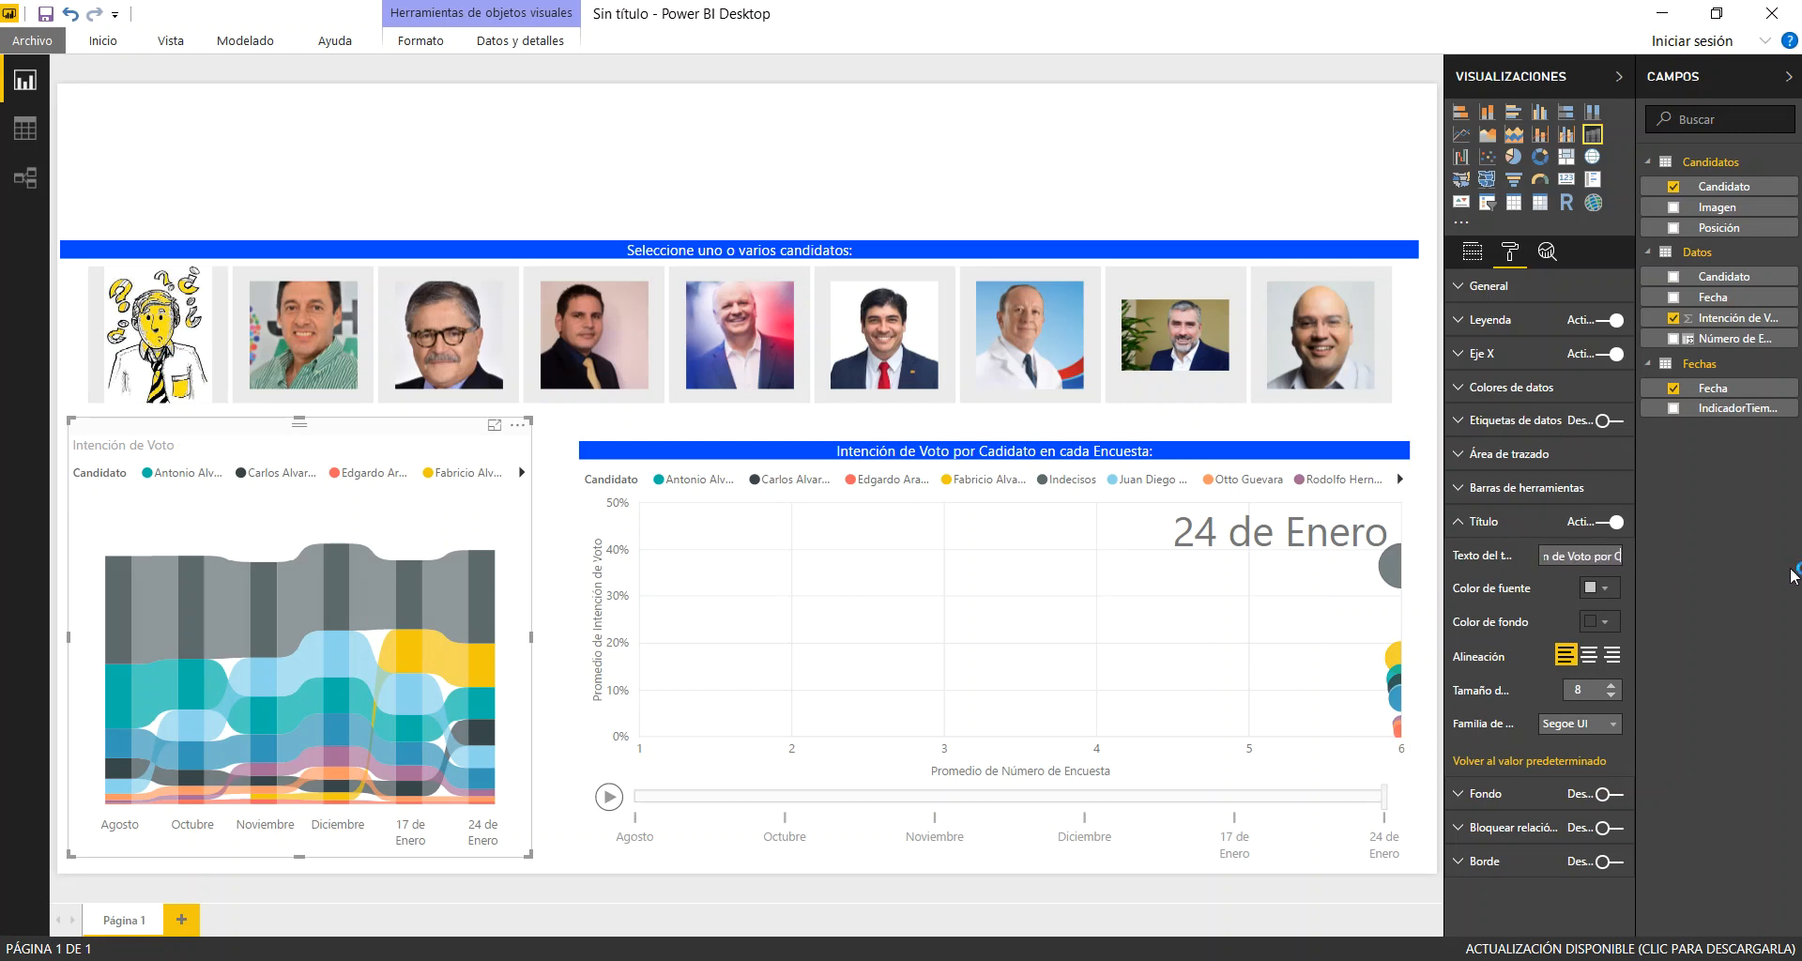
type("andidato en cada Encuesta:")
Format the ribbon chart's title with the recent blue background and white, centred text at size 10
left_click(1608, 621)
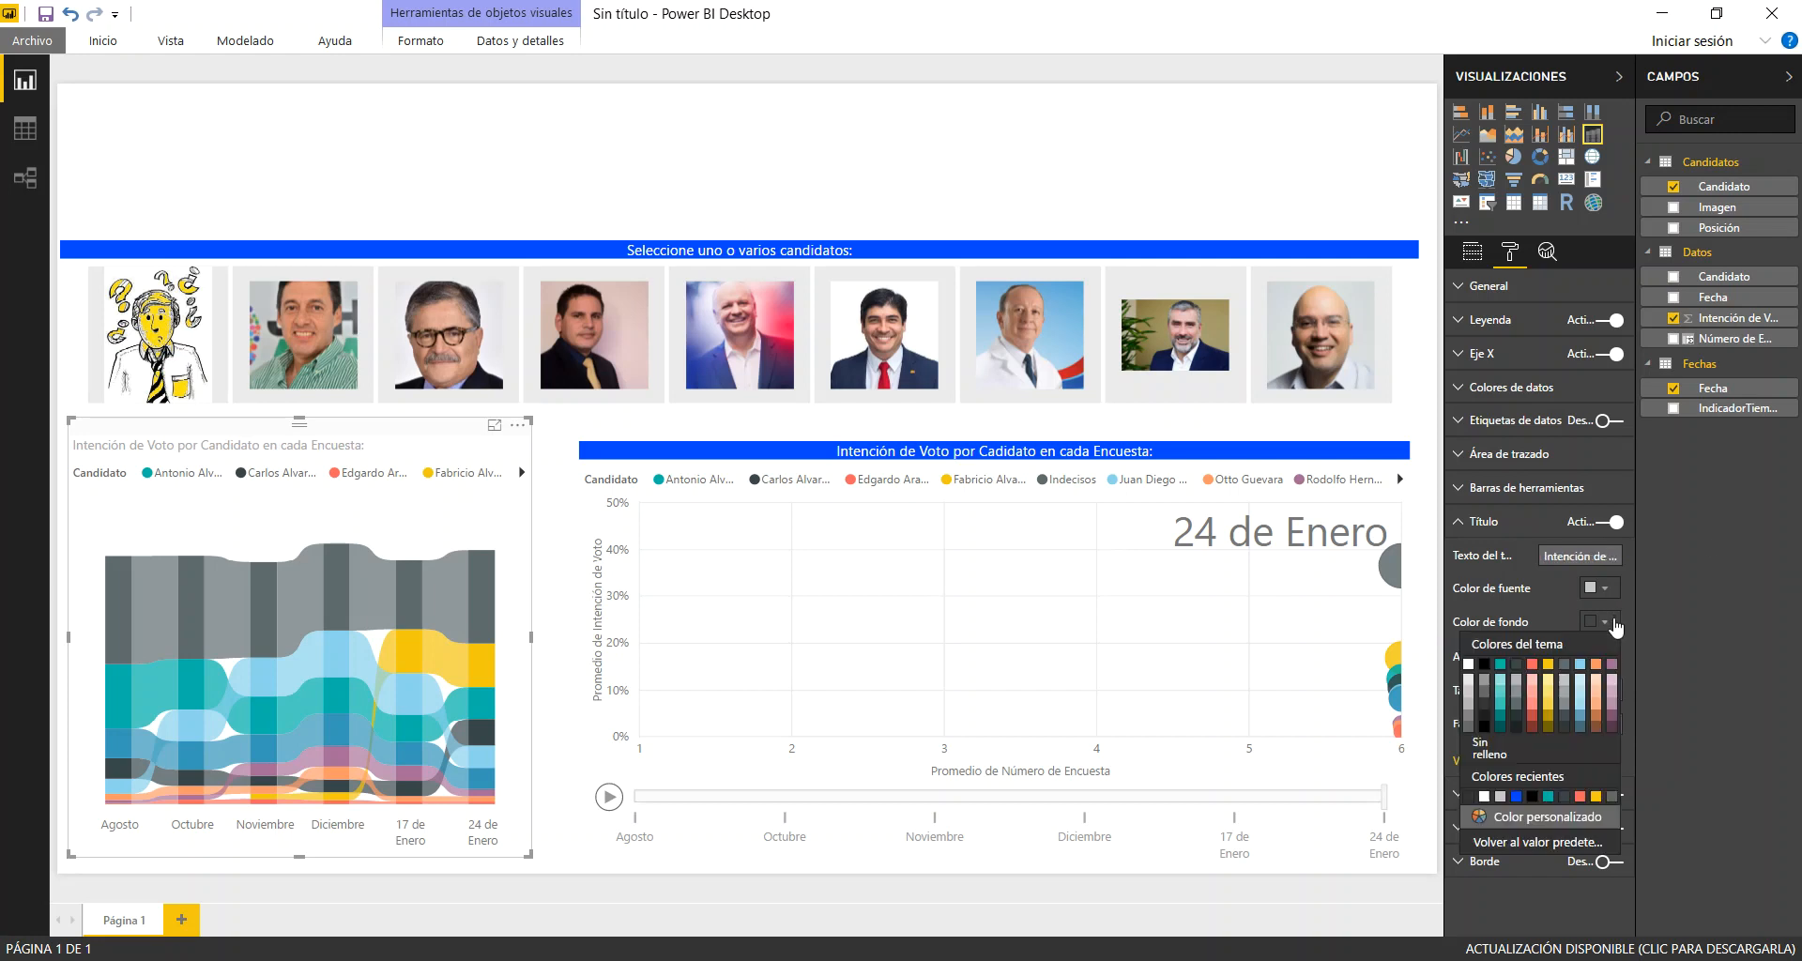
left_click(1516, 797)
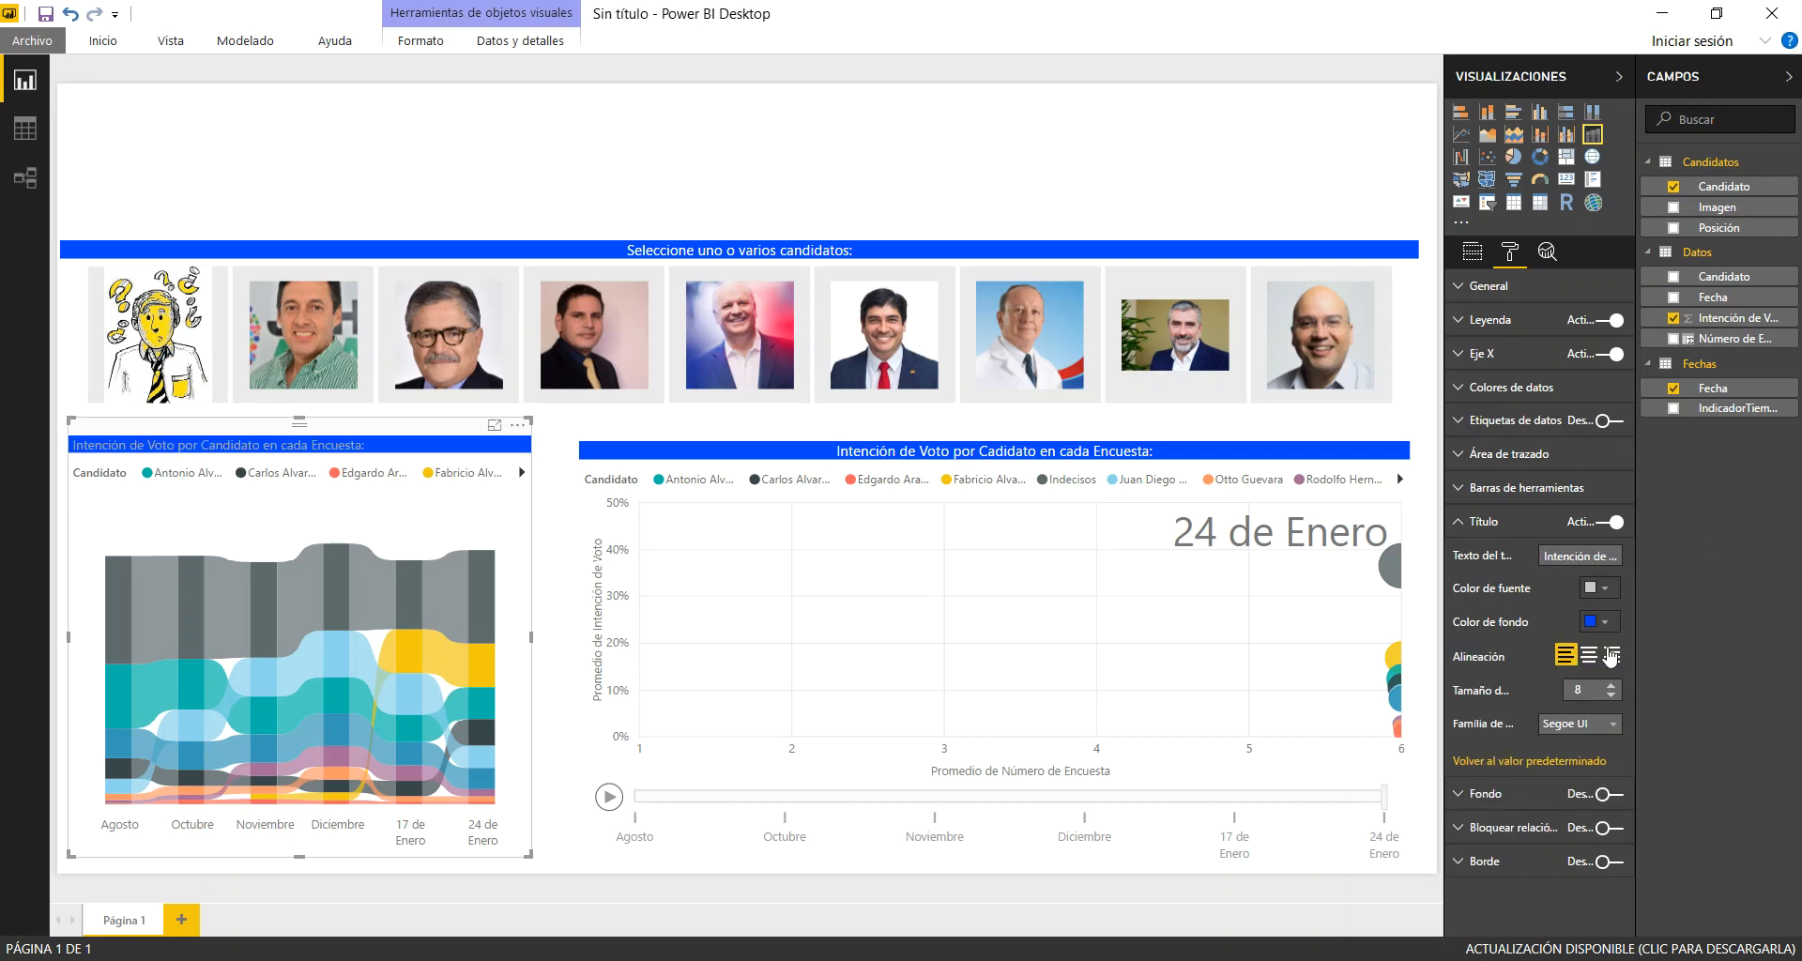
left_click(1602, 591)
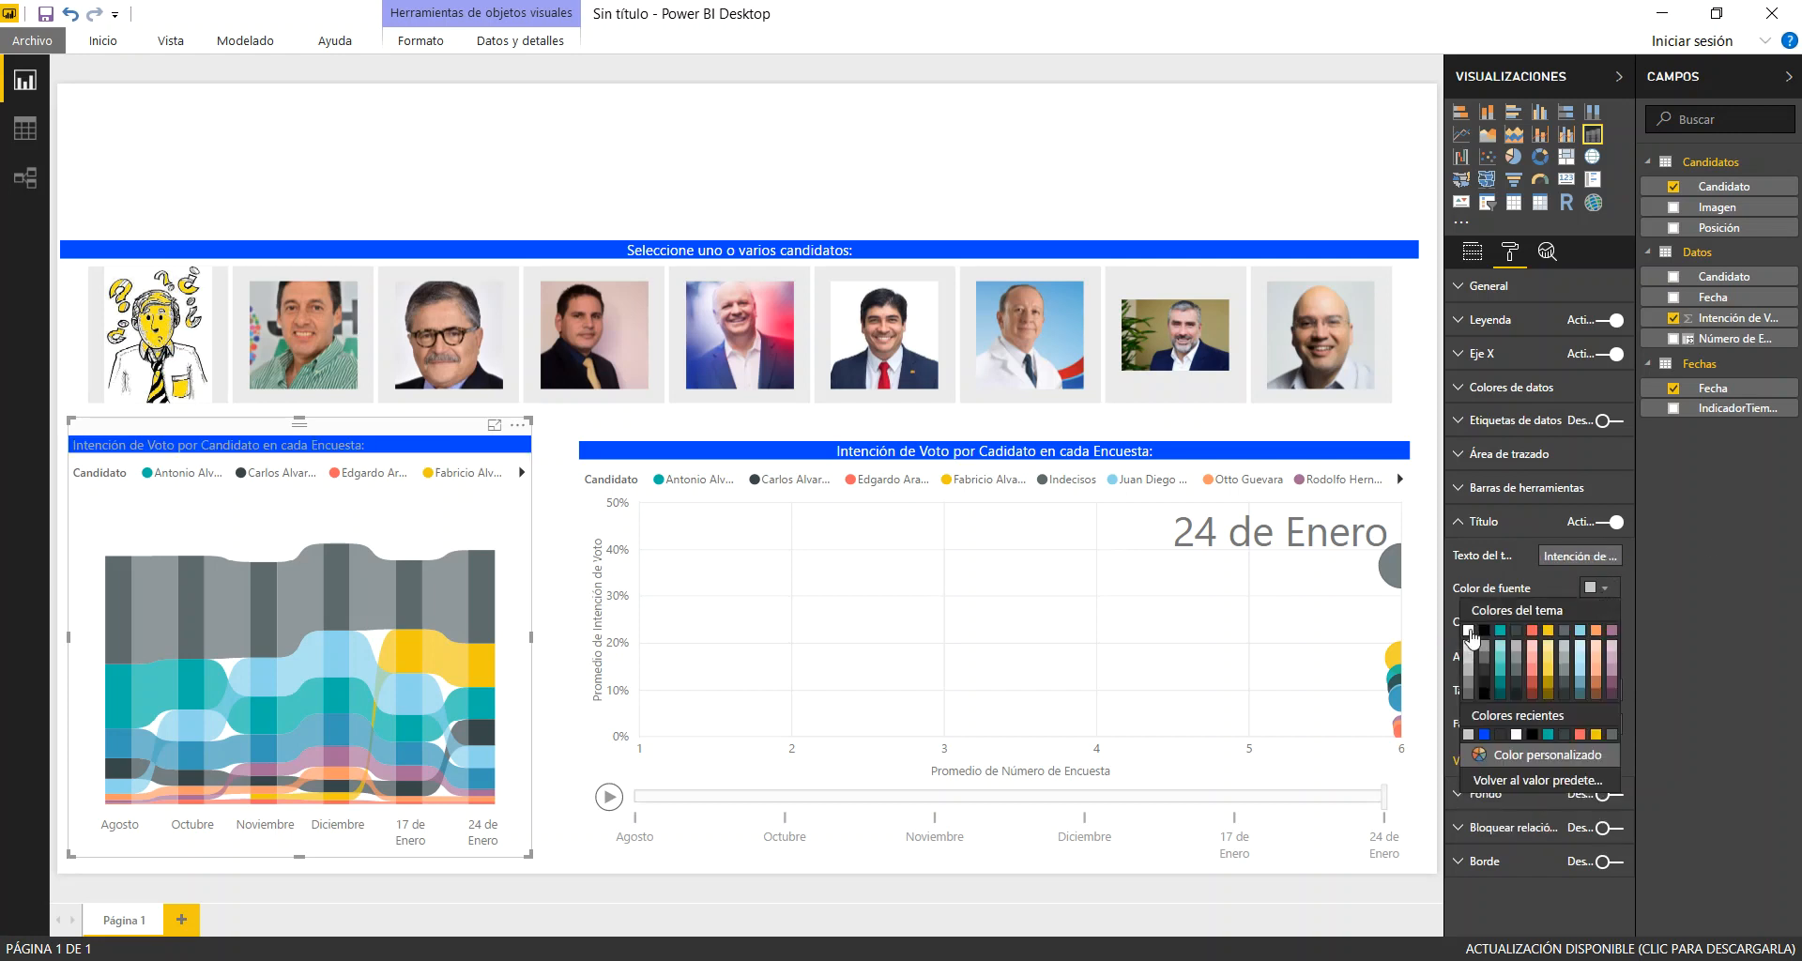
left_click(1469, 631)
left_click(1589, 655)
left_click(1611, 685)
left_click(1611, 686)
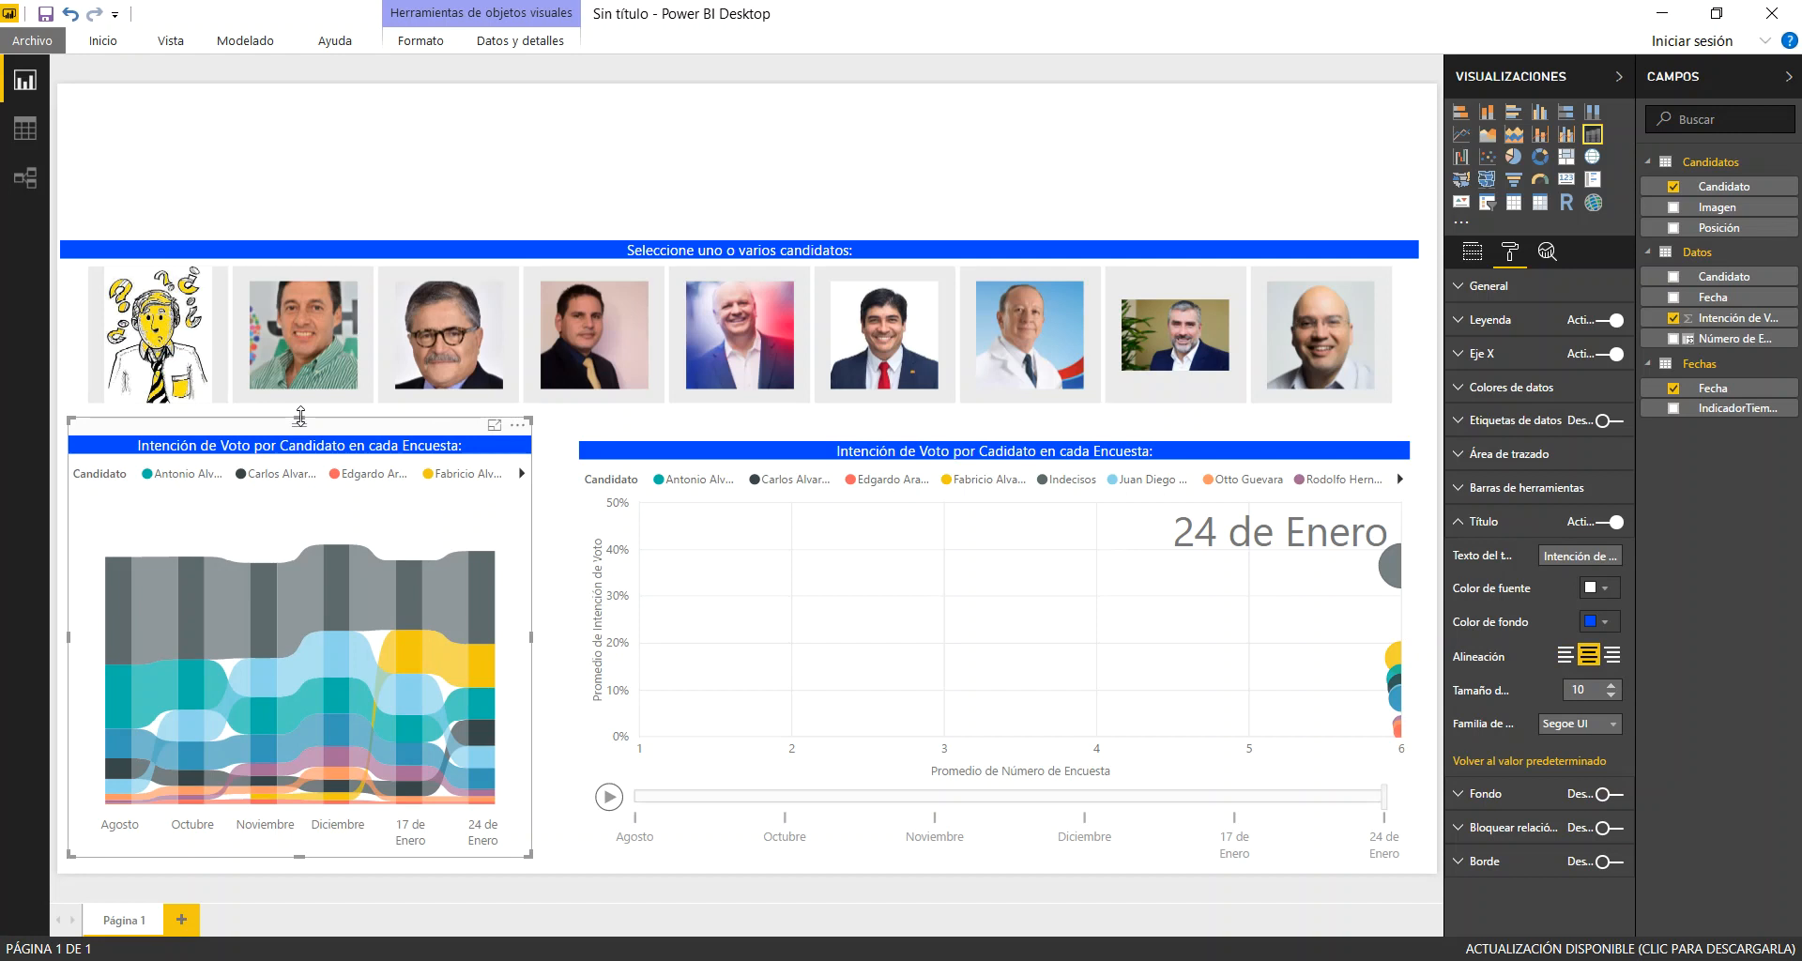
Align the ribbon chart with the scatter chart and enlarge it slightly, and widen the scatter chart toward it to narrow the gap
left_click_drag(321, 424, 344, 429)
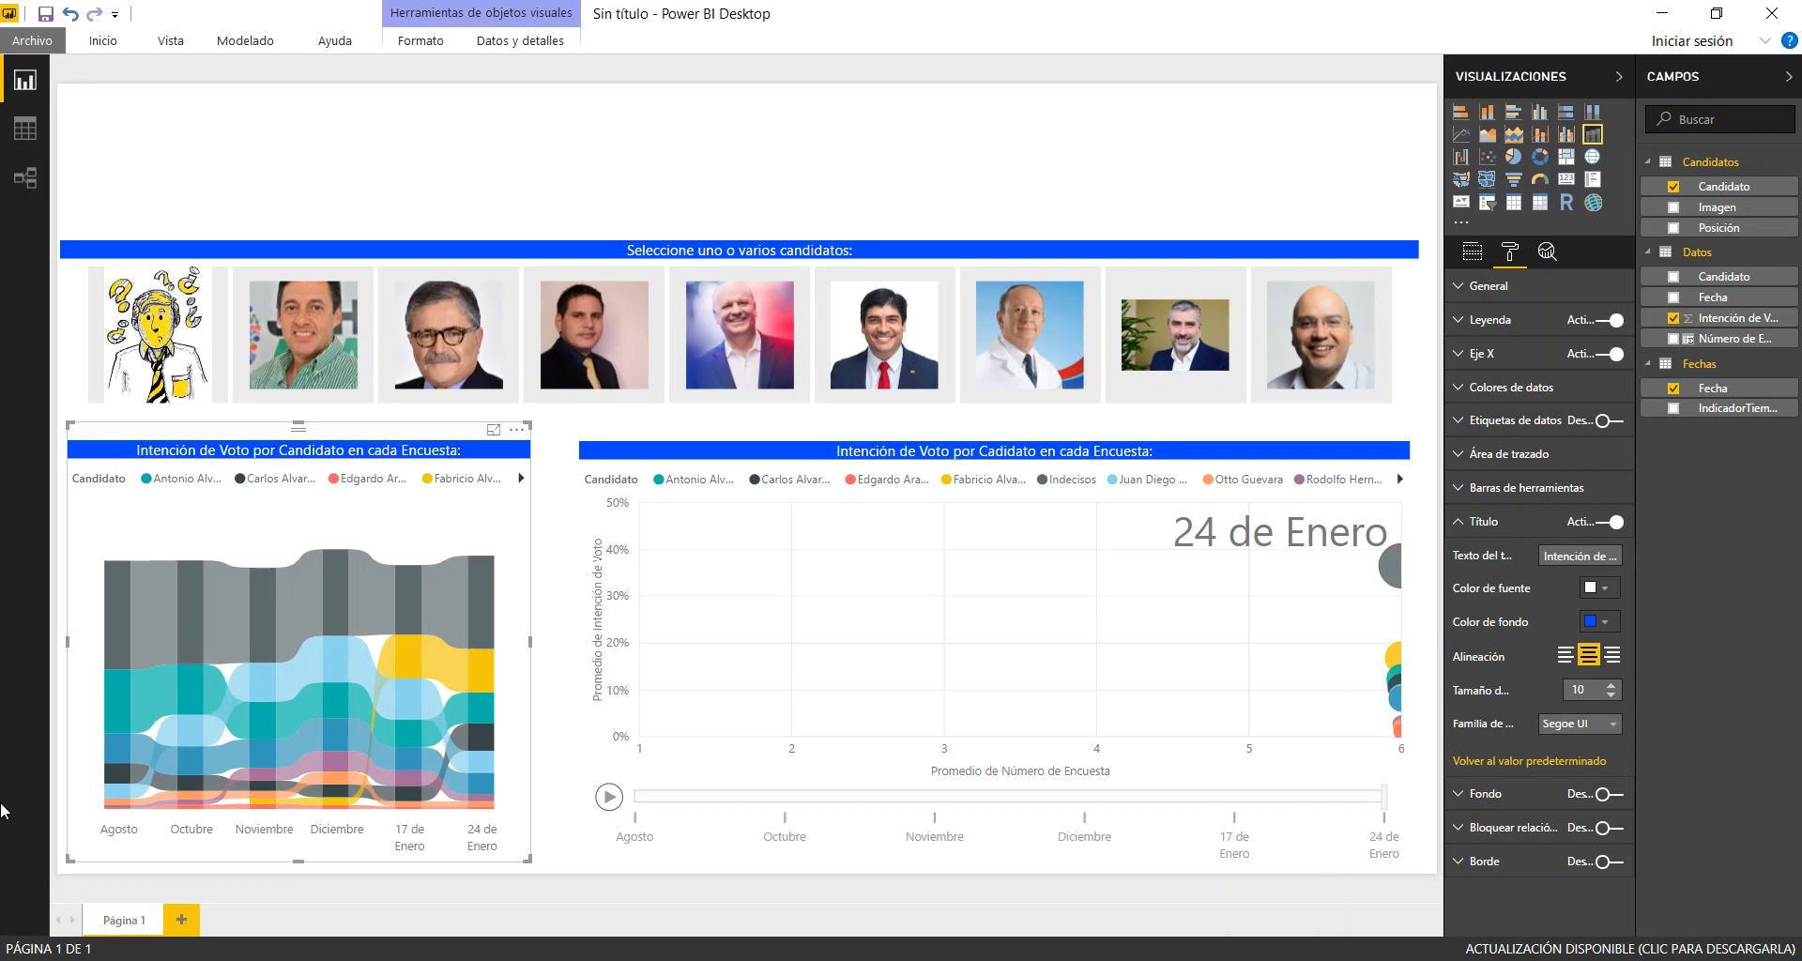
left_click_drag(73, 857, 71, 869)
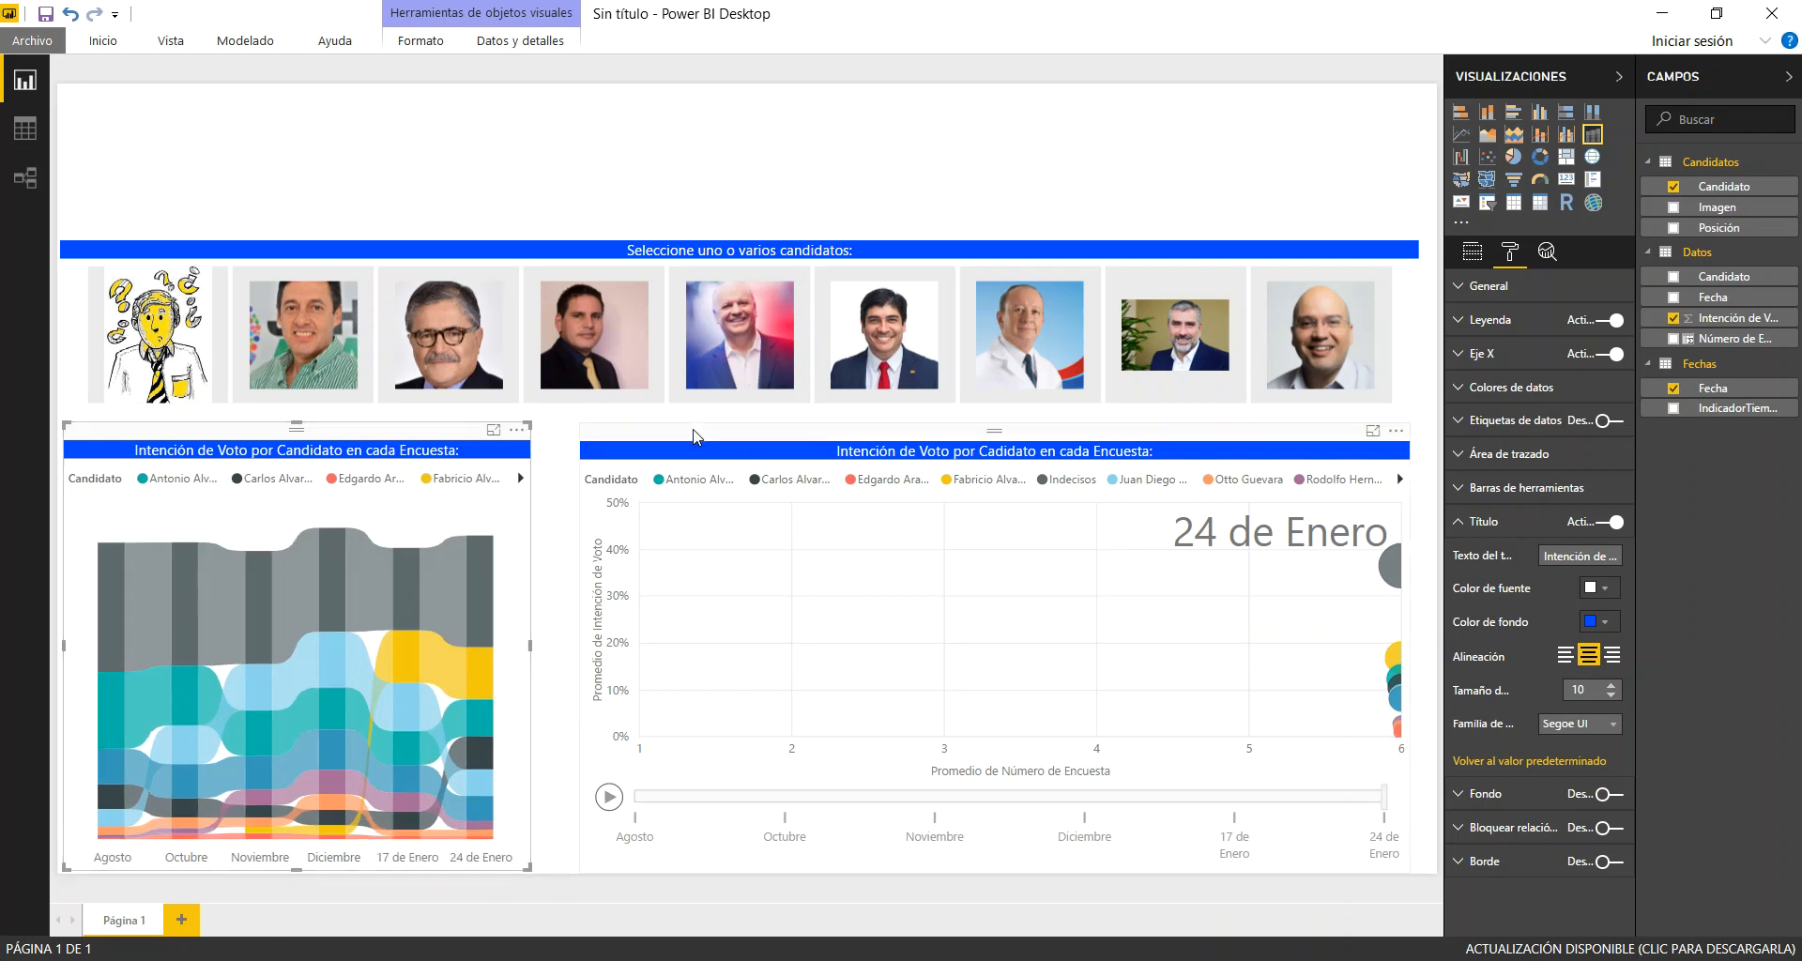
left_click(655, 526)
left_click_drag(579, 868, 550, 872)
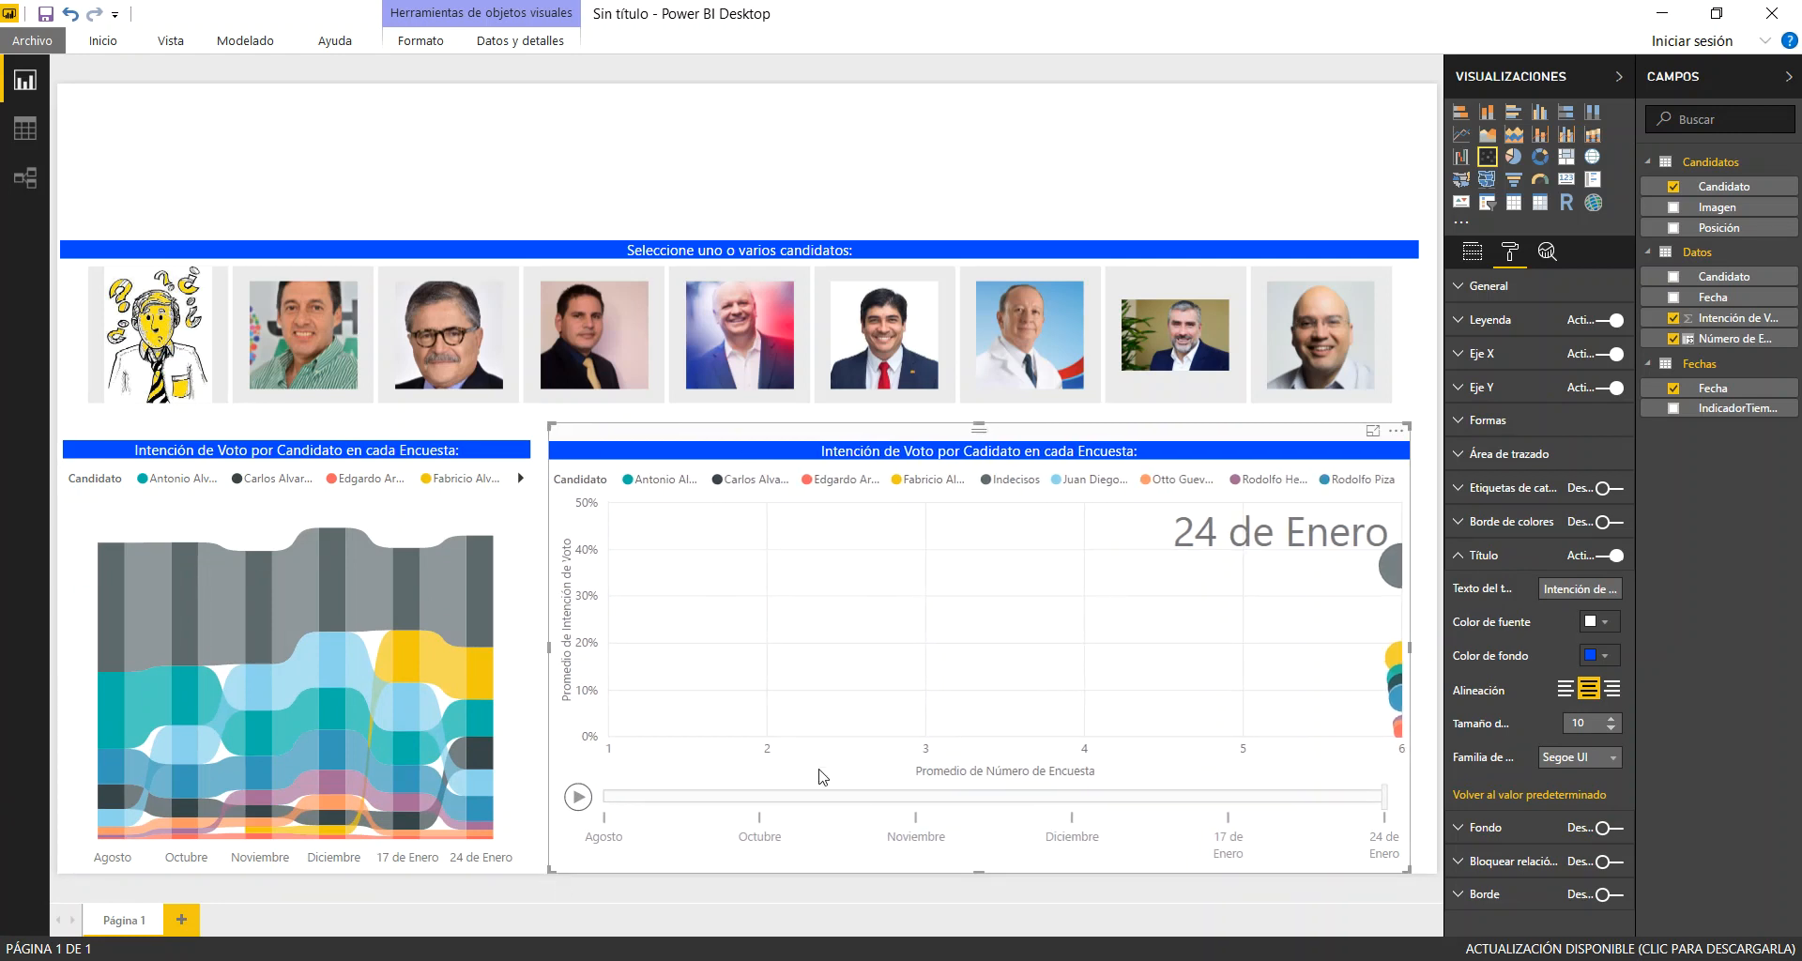
Insert a text box at the top of the page and stretch it across the full width above the photo slicer
left_click(822, 137)
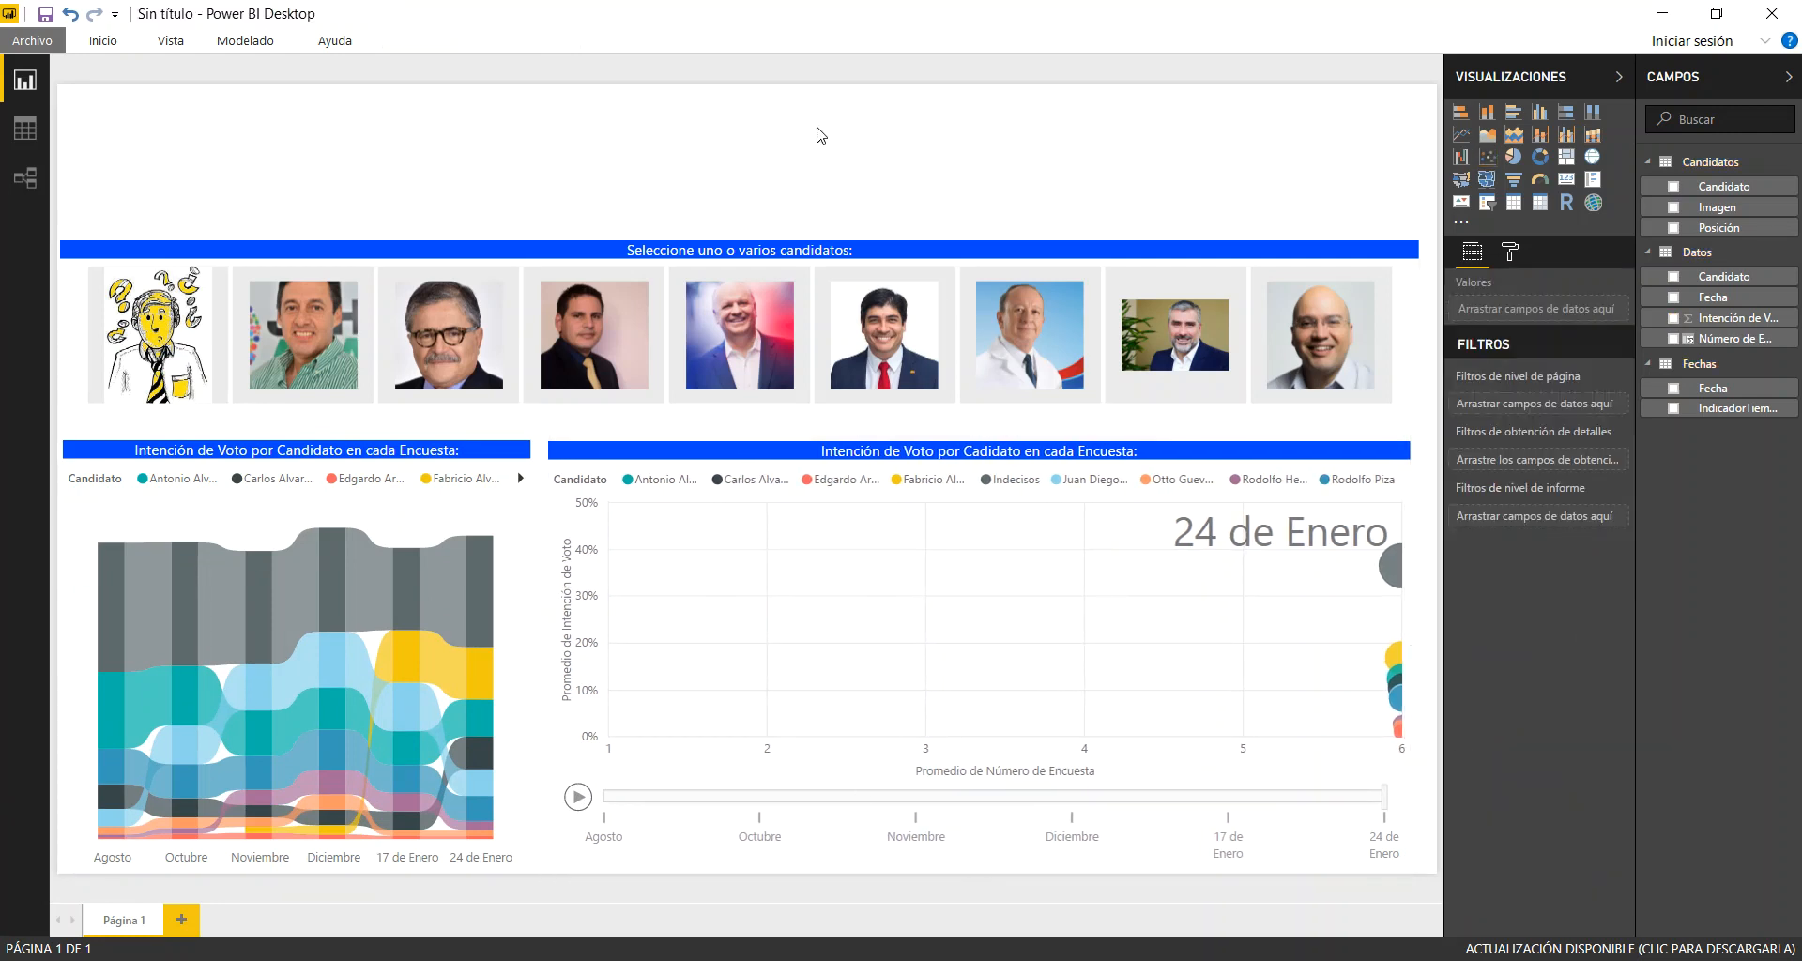
left_click(103, 40)
left_click(747, 71)
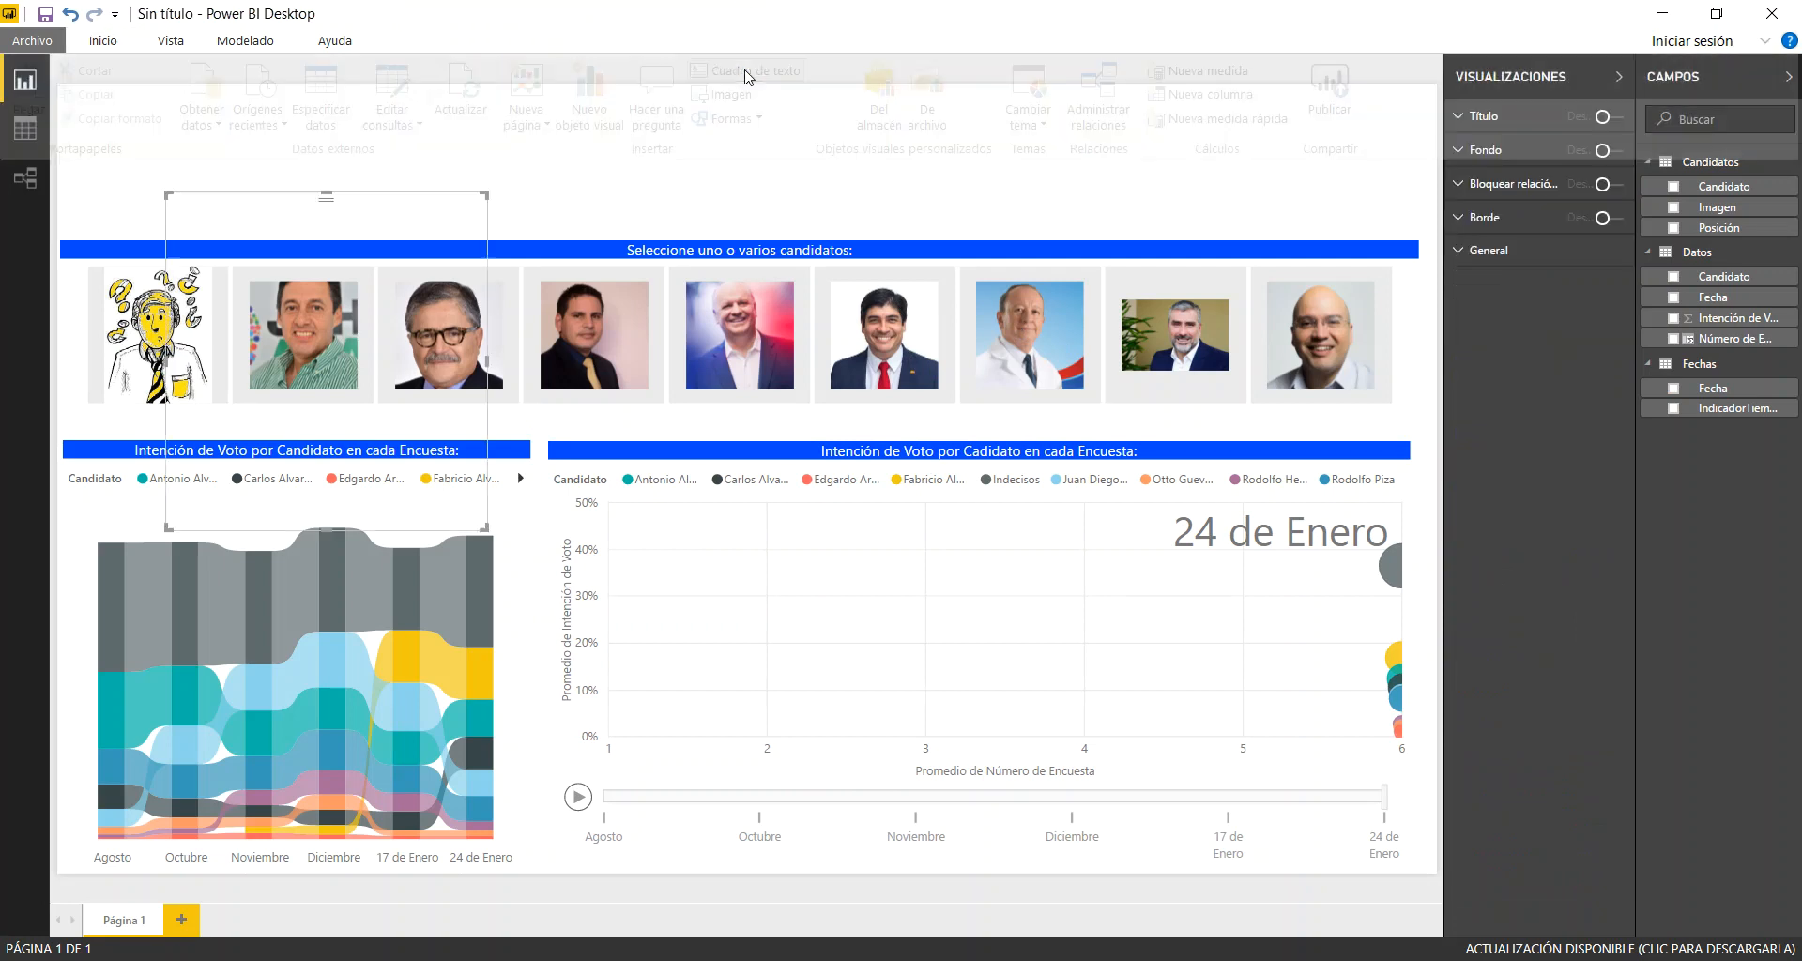
left_click_drag(435, 210, 323, 97)
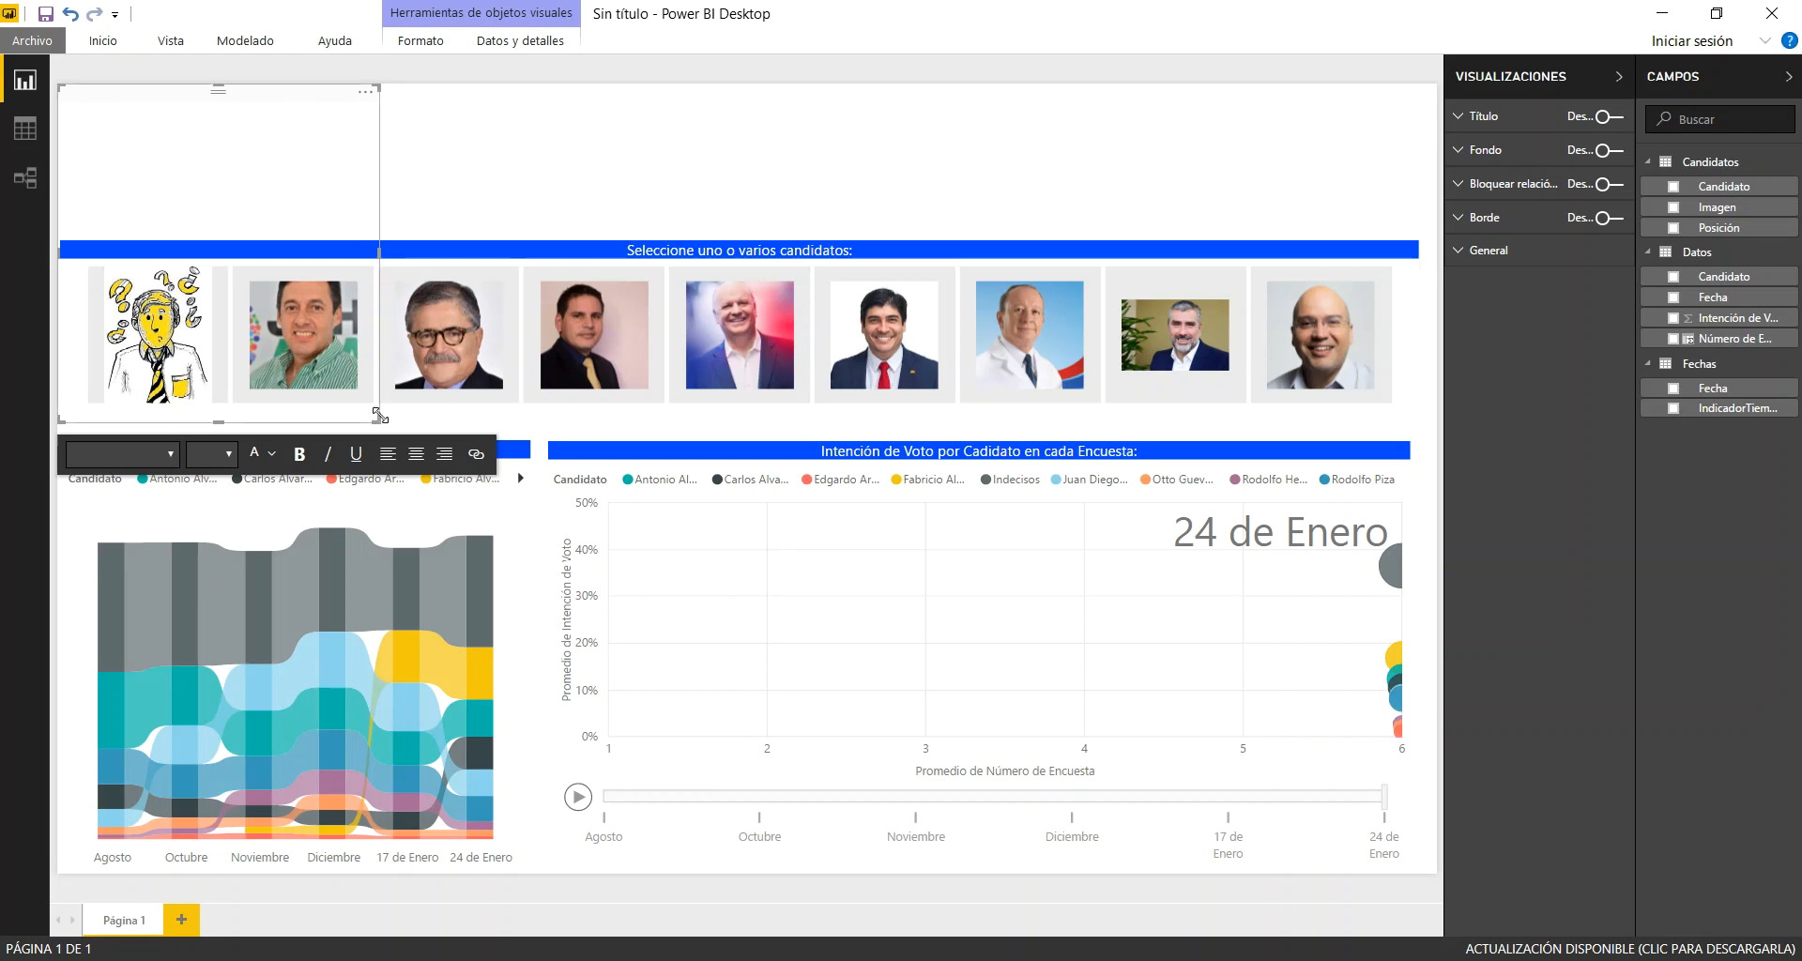
left_click_drag(377, 416, 1433, 220)
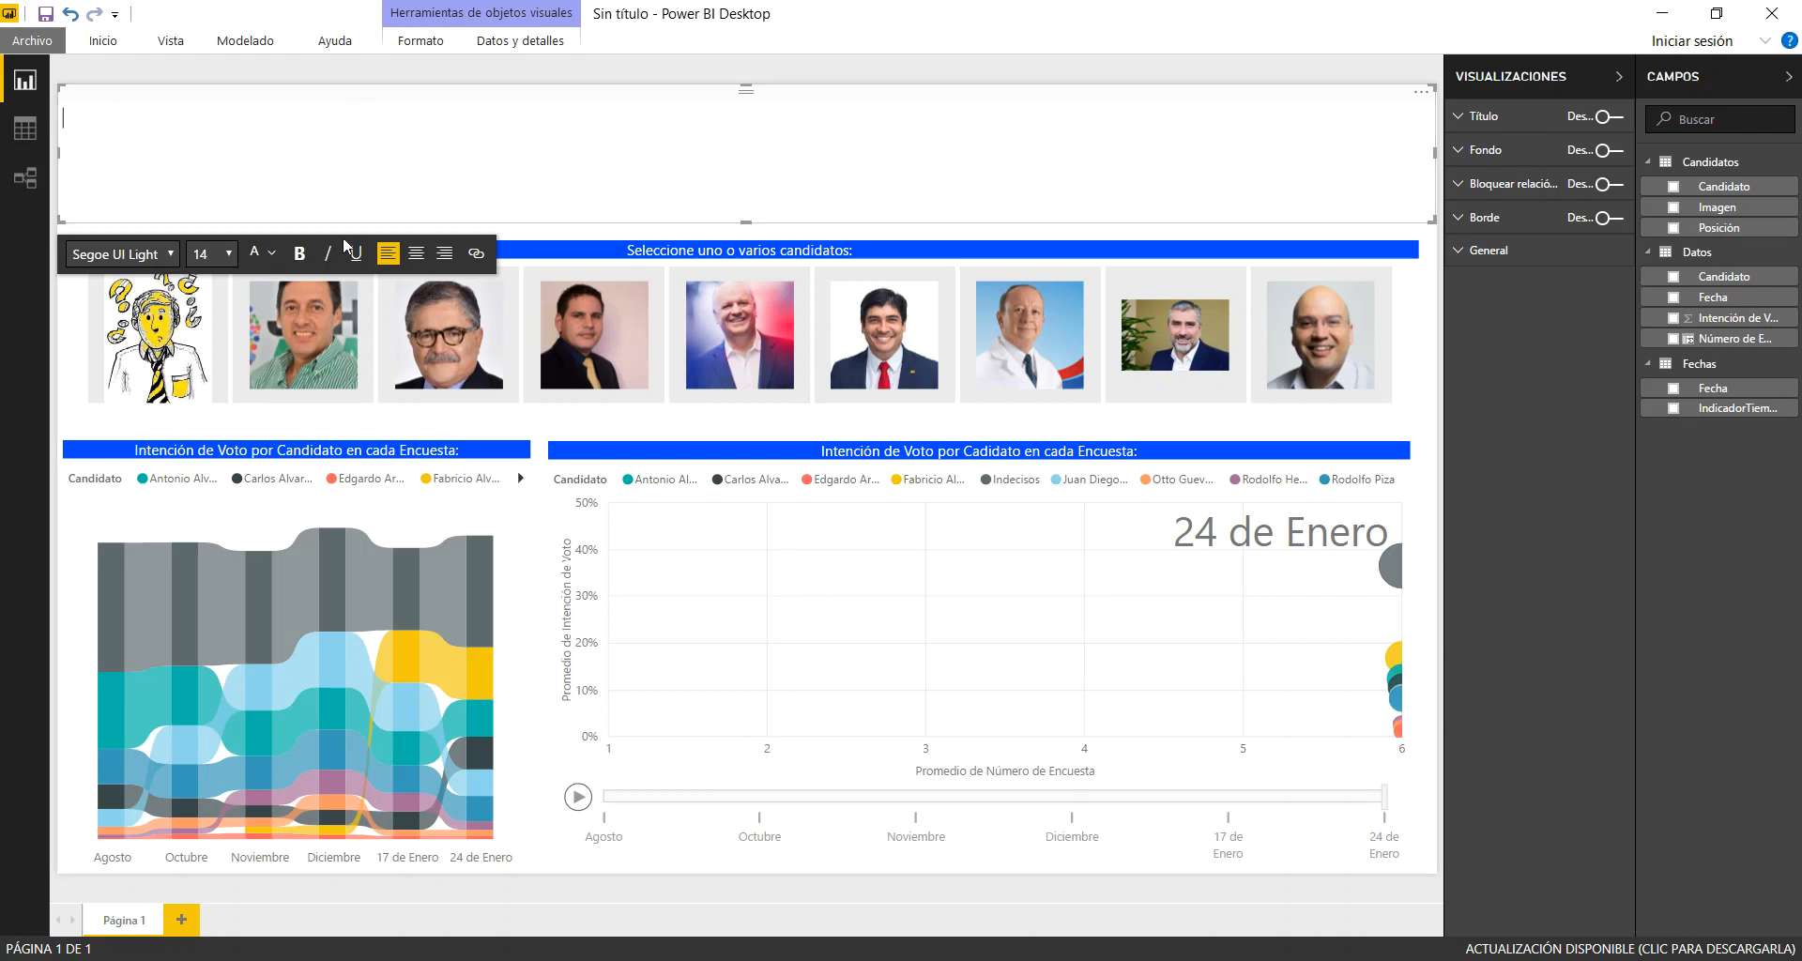
Write the heading "Análisis de Resultados de las Encuestas en Costa Rica según el CIEP de la UCR" at font size 28
left_click(227, 259)
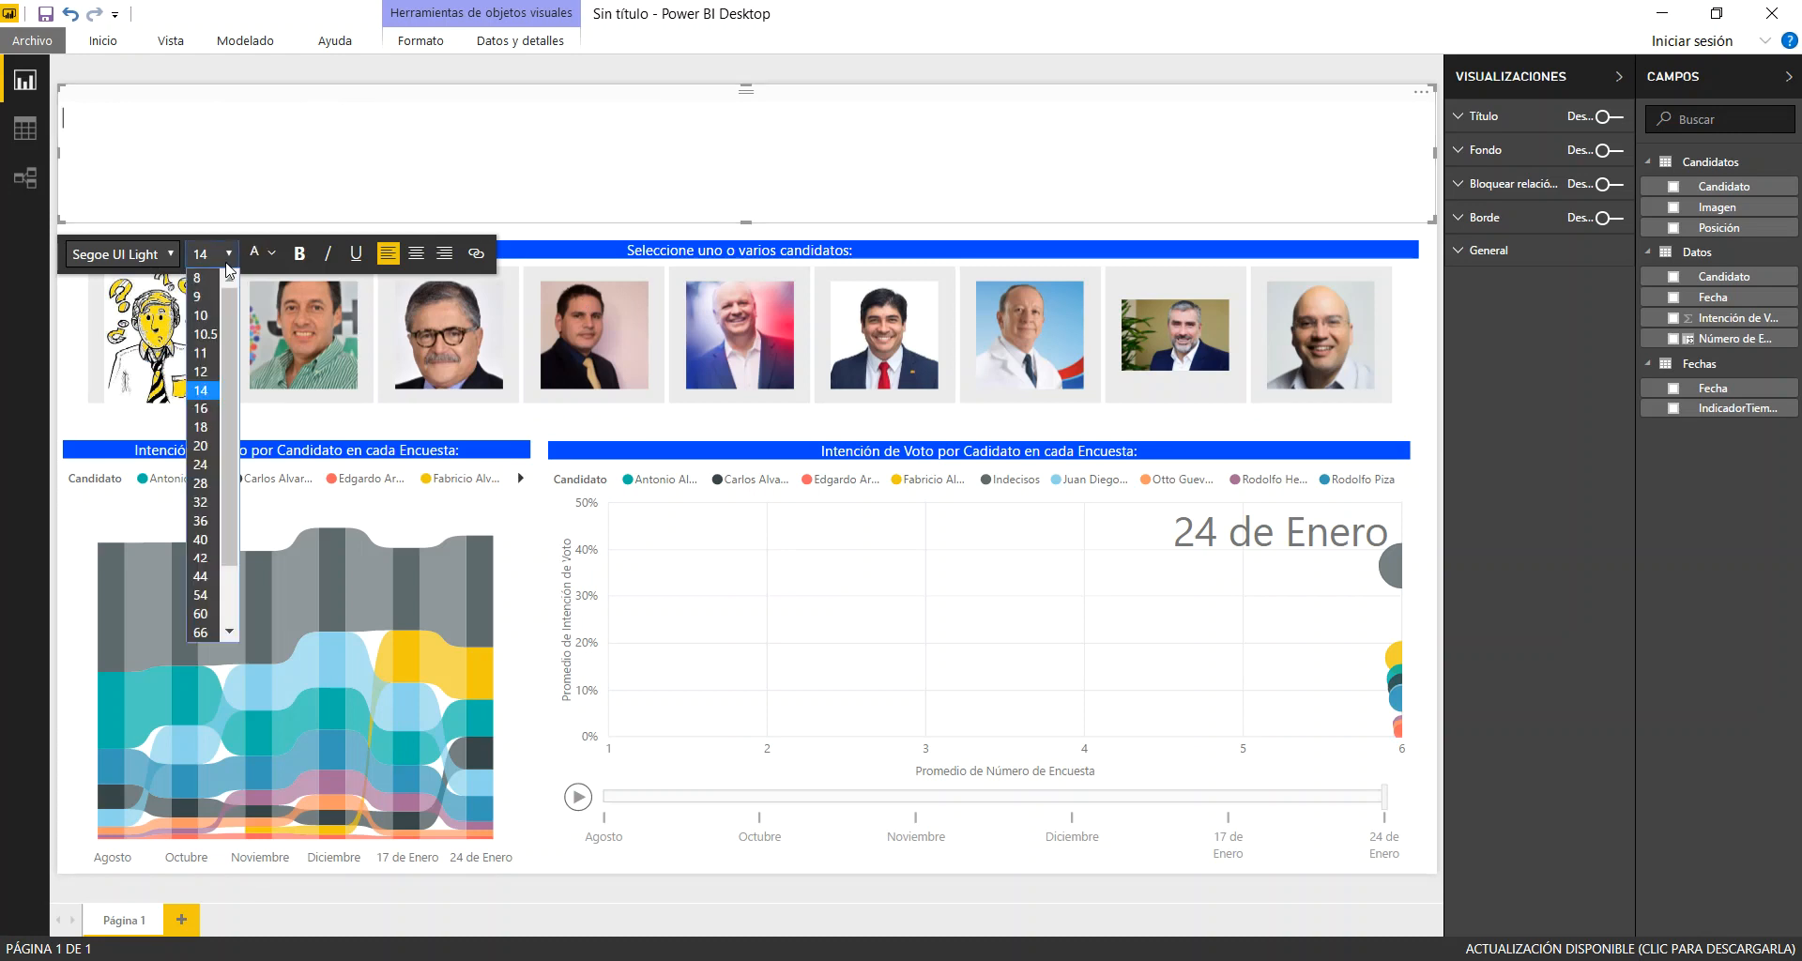
left_click(203, 483)
type("Análisis de Re")
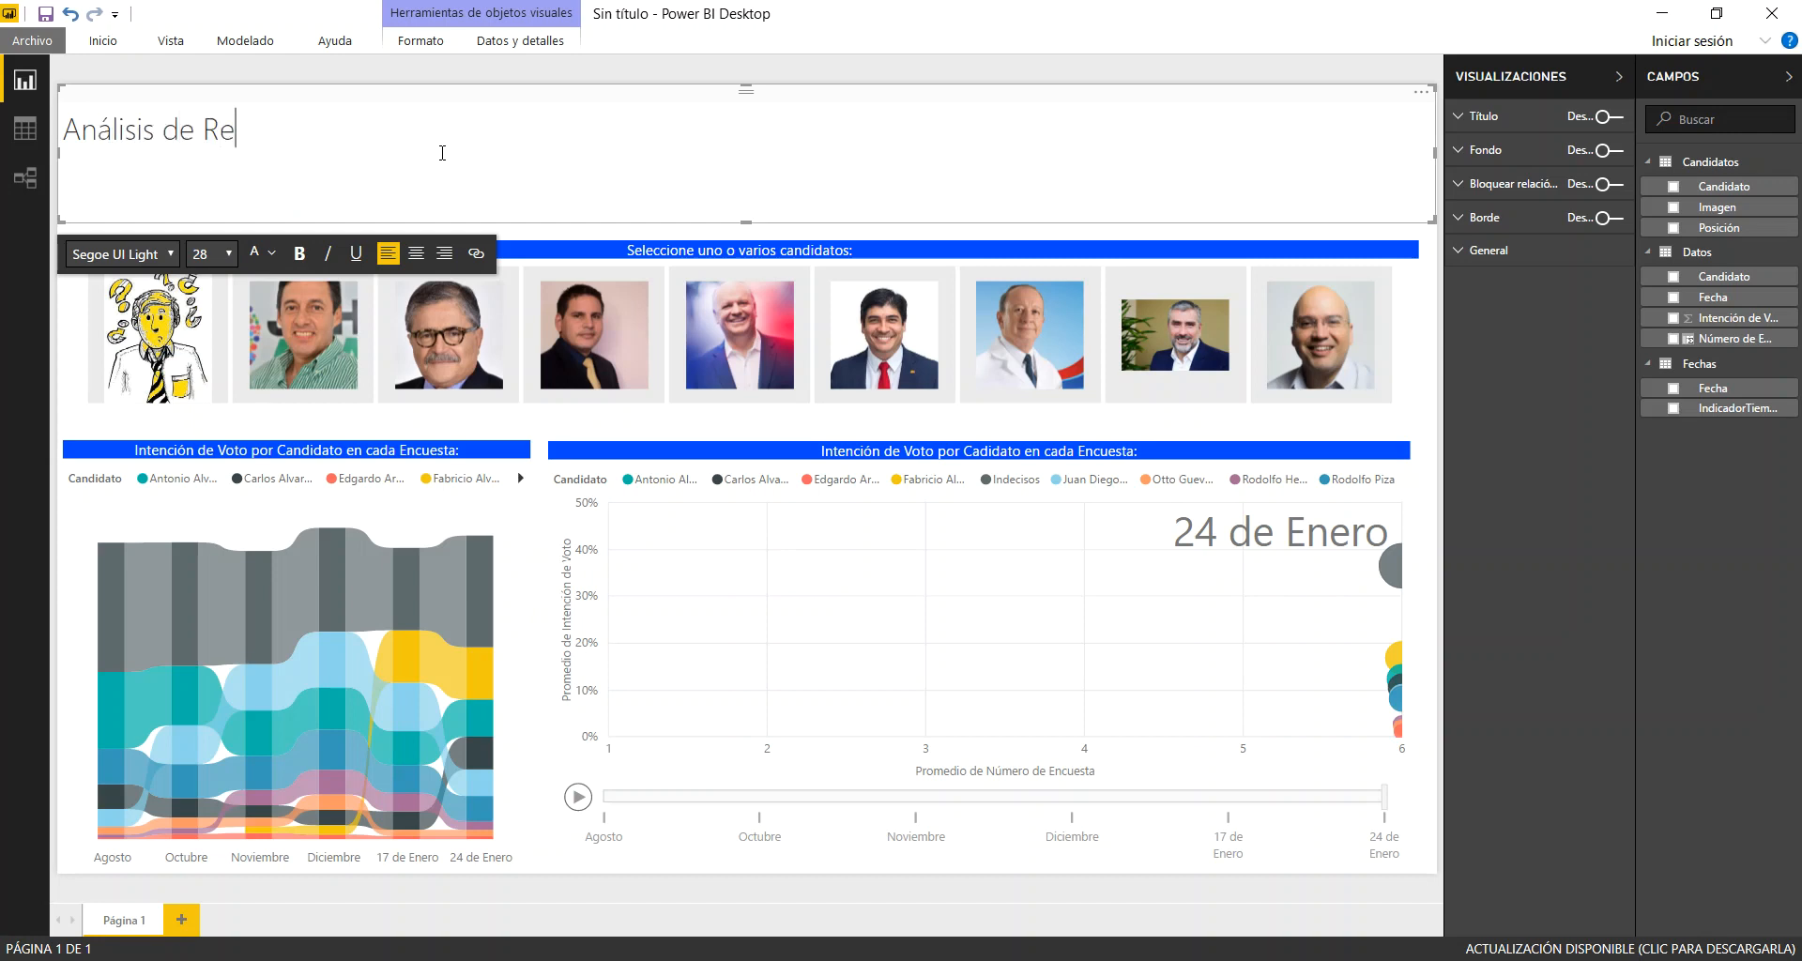
type("sultados de la")
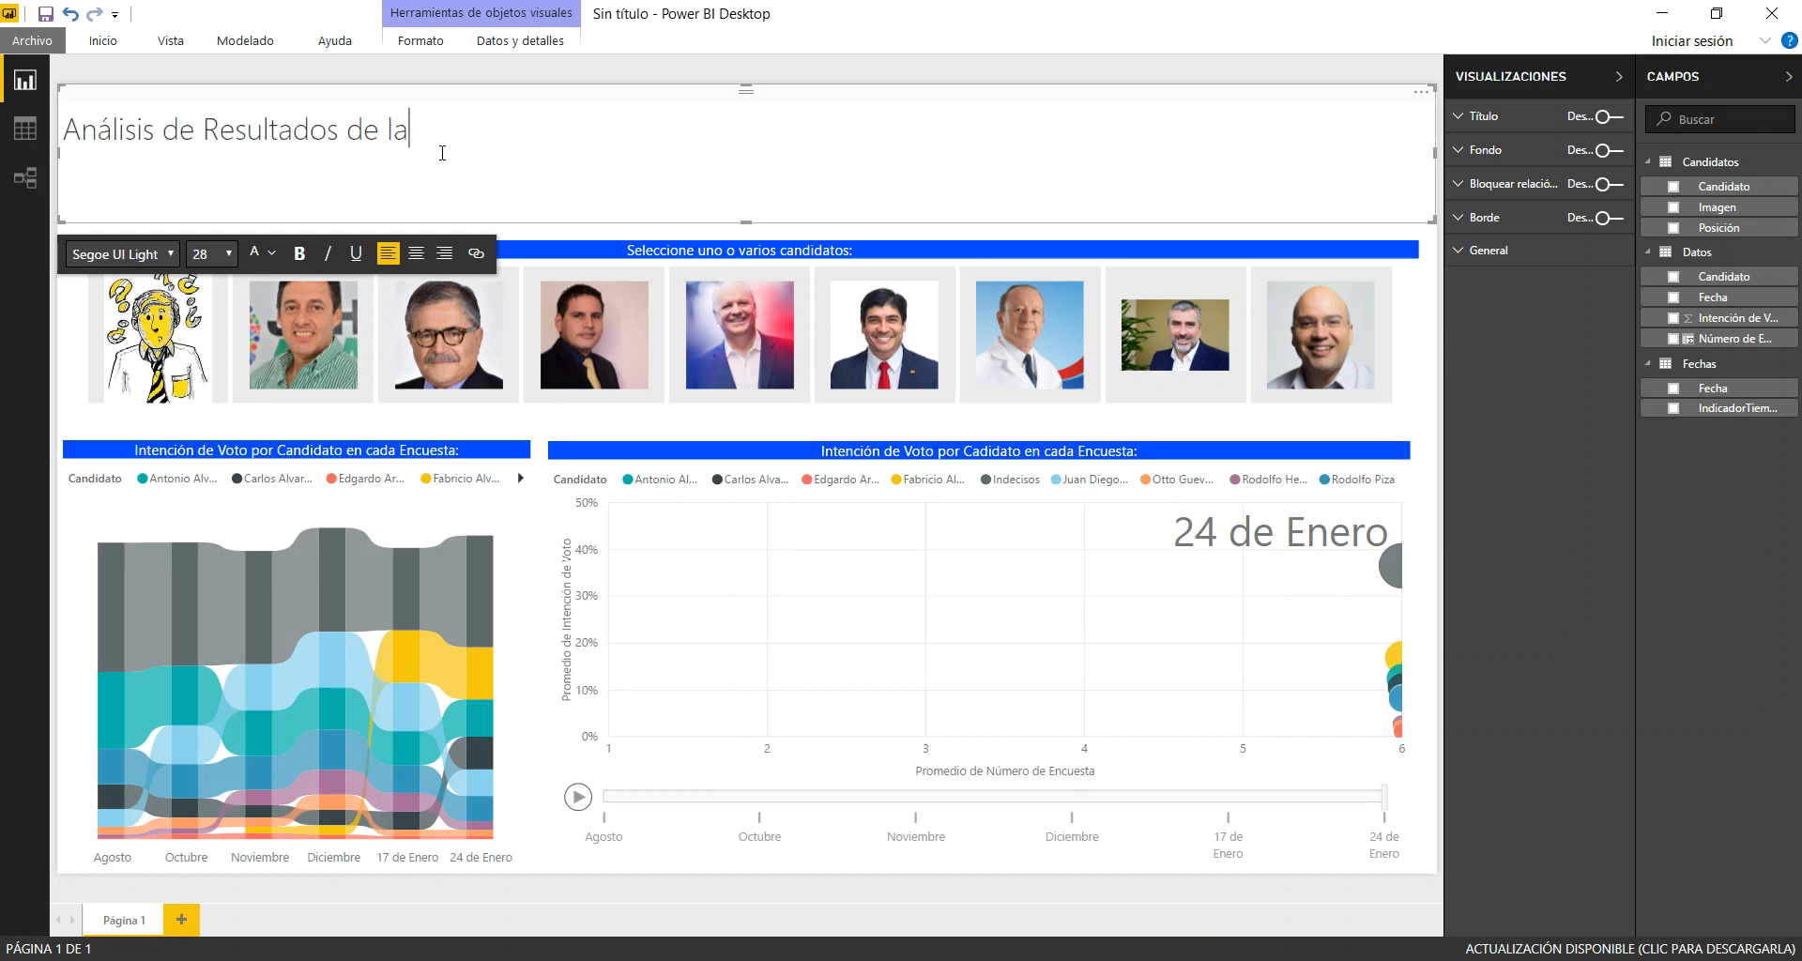
type("s Encuestas en C")
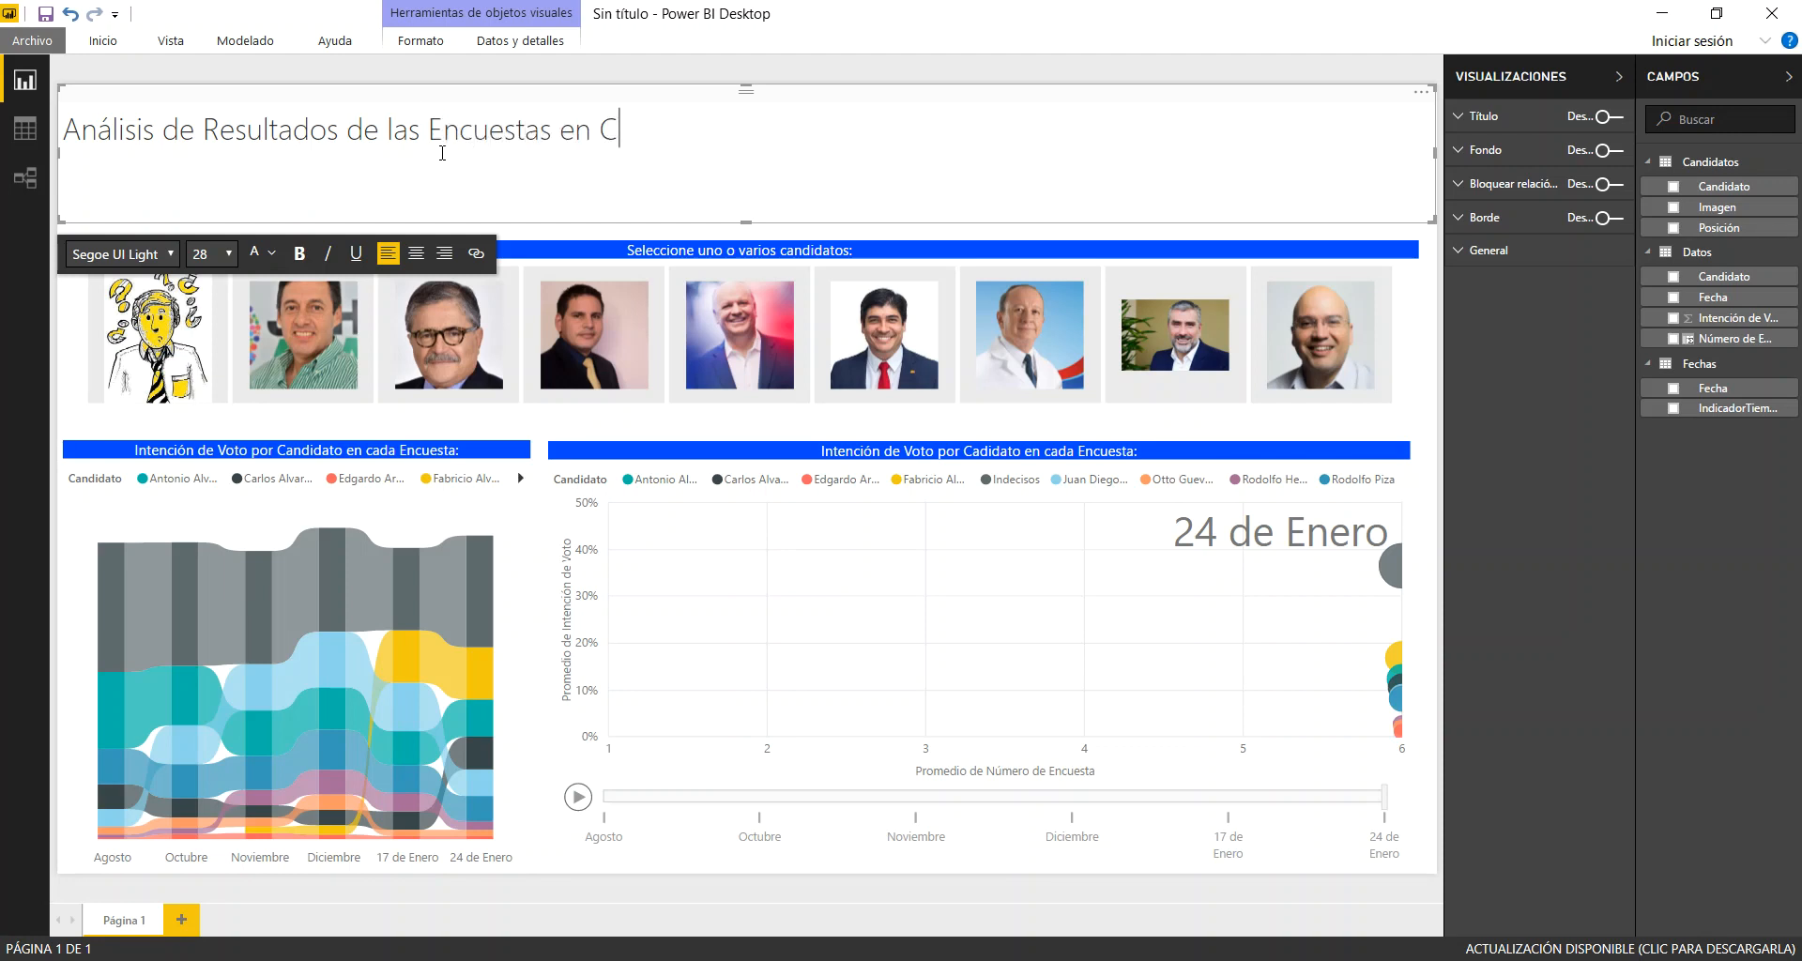
type("osta Rica según el CIEP ")
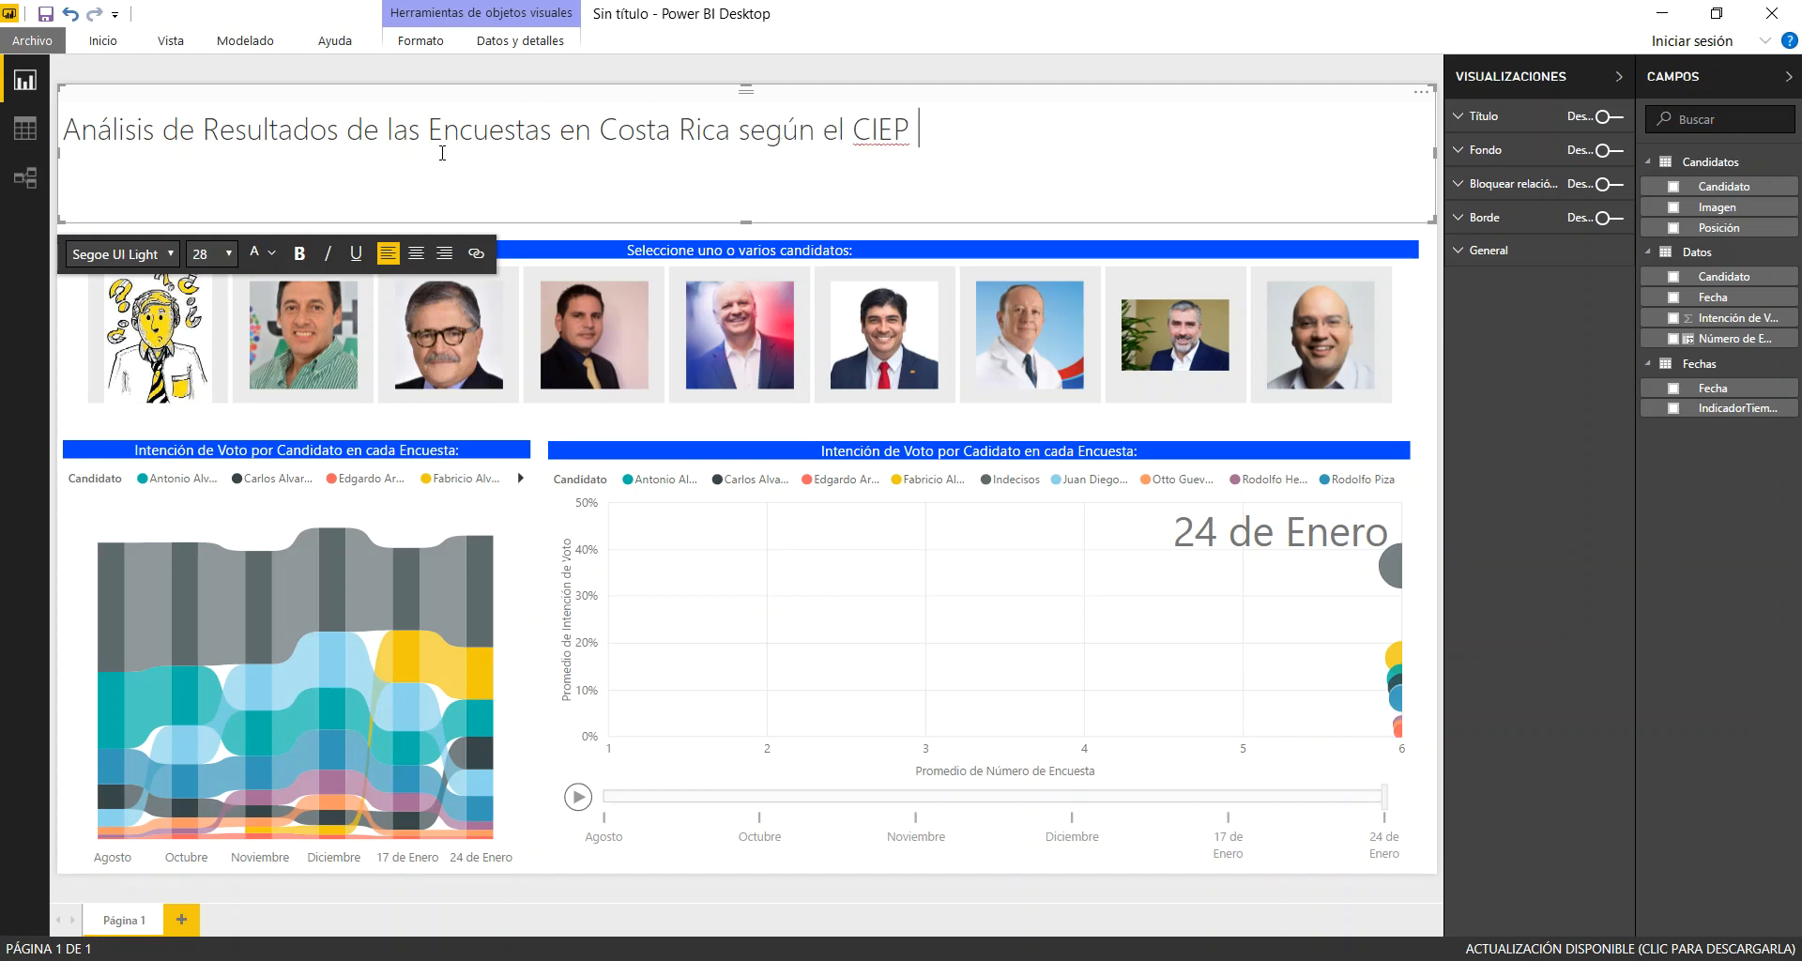
type("de la UCR")
Centre the heading text within its text box
left_click_drag(1060, 134, 58, 148)
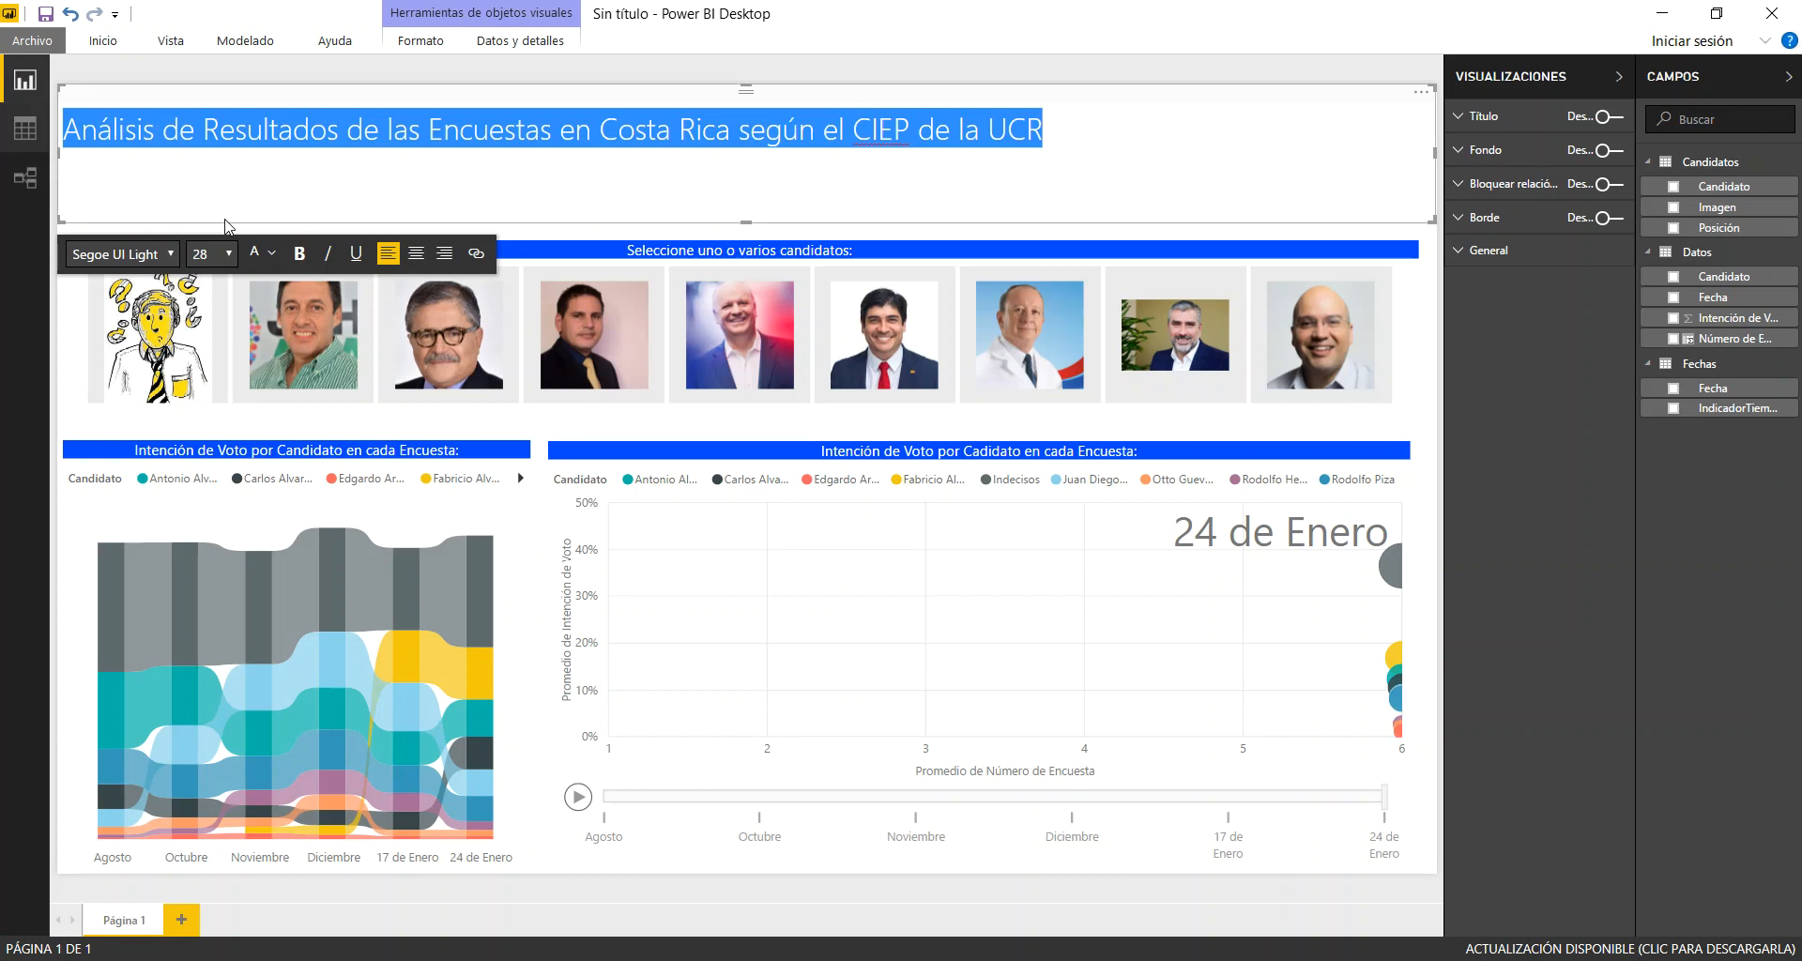
left_click(416, 253)
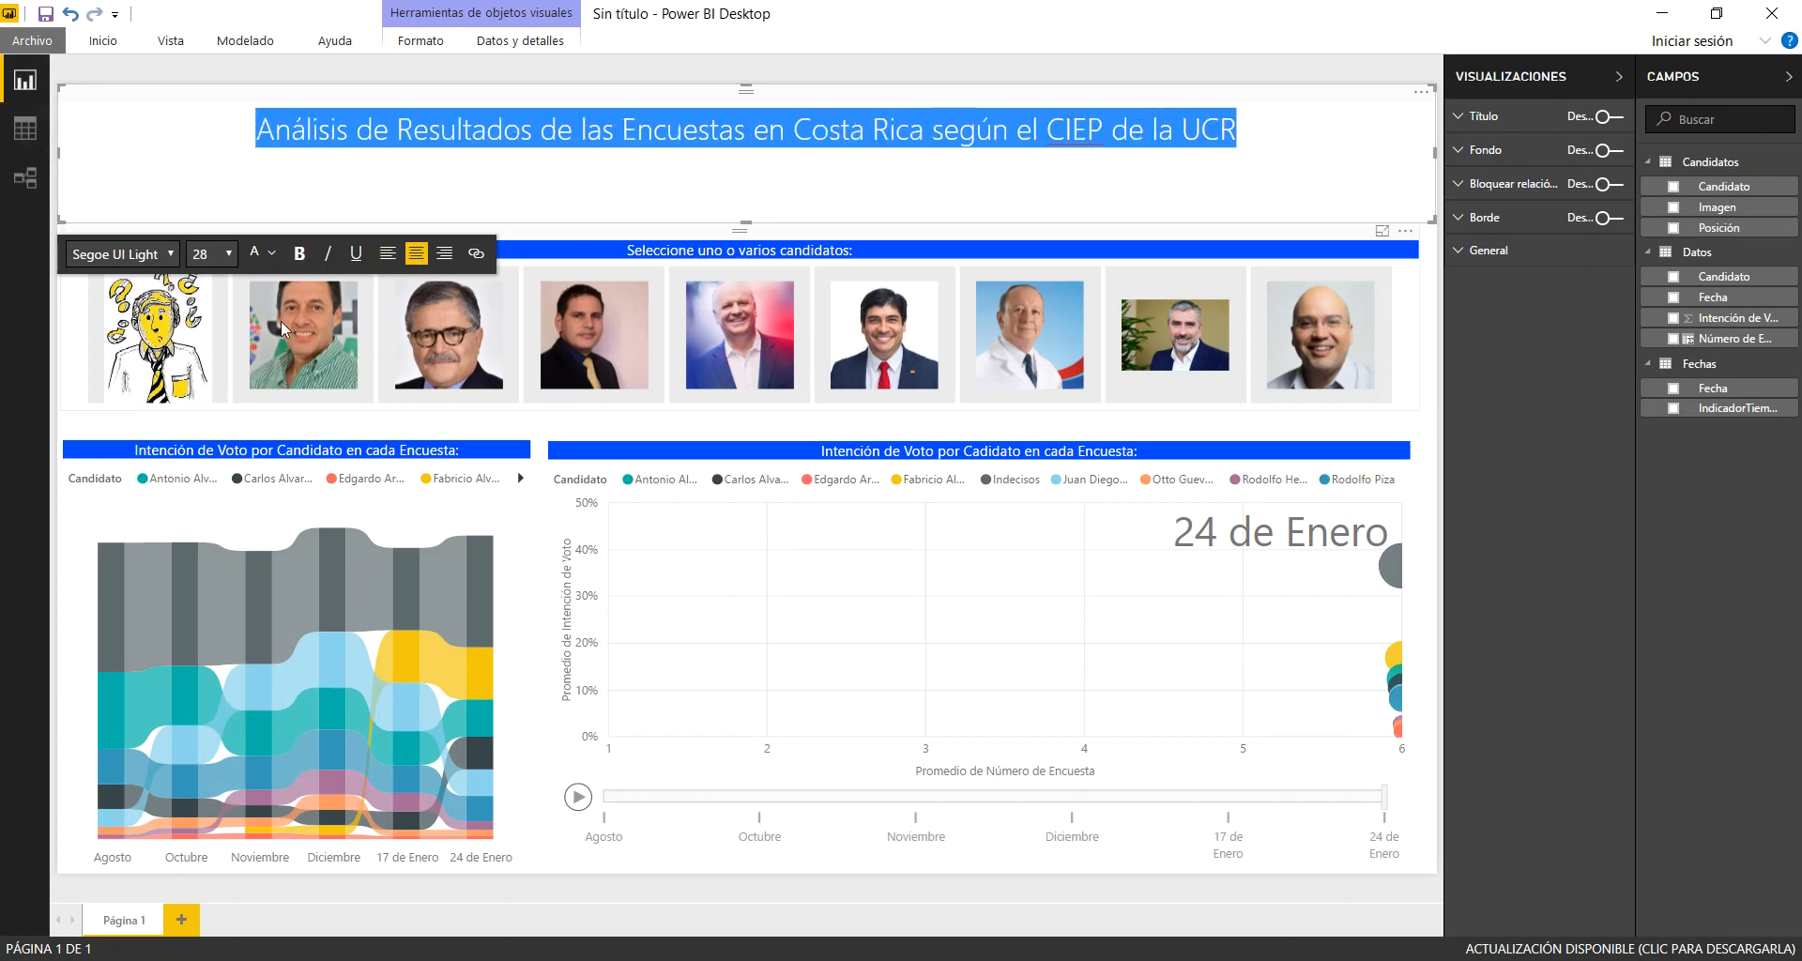
left_click(274, 254)
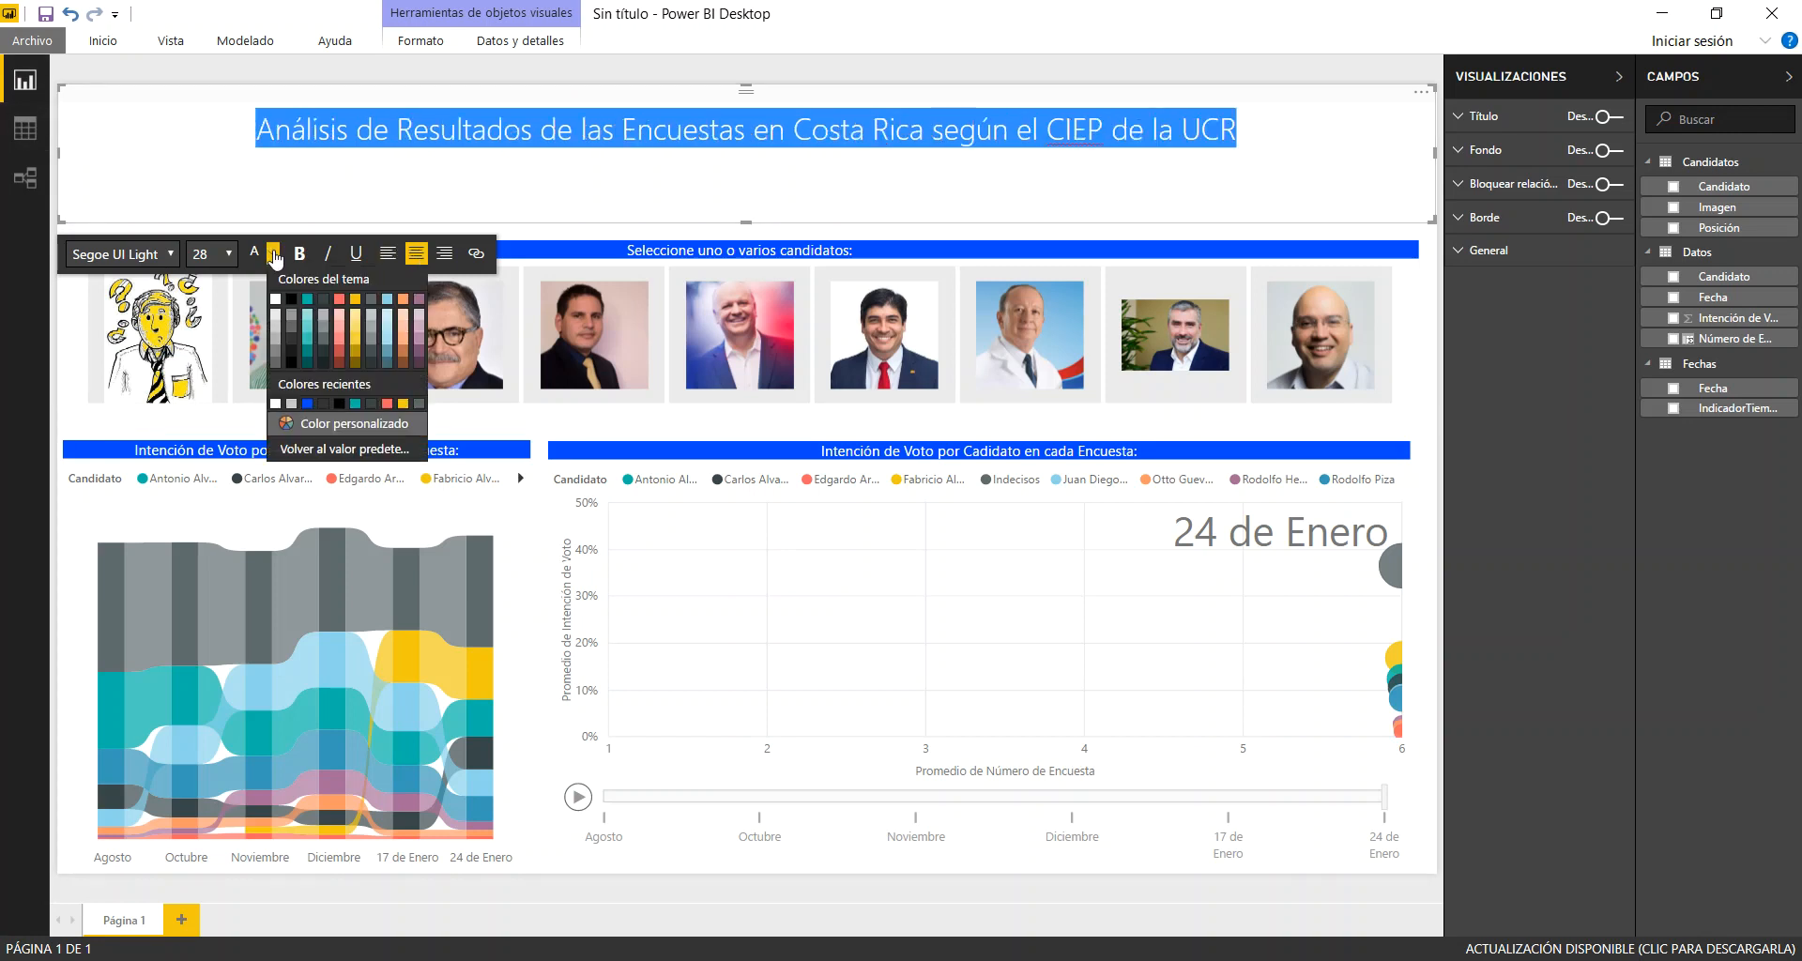
left_click(274, 254)
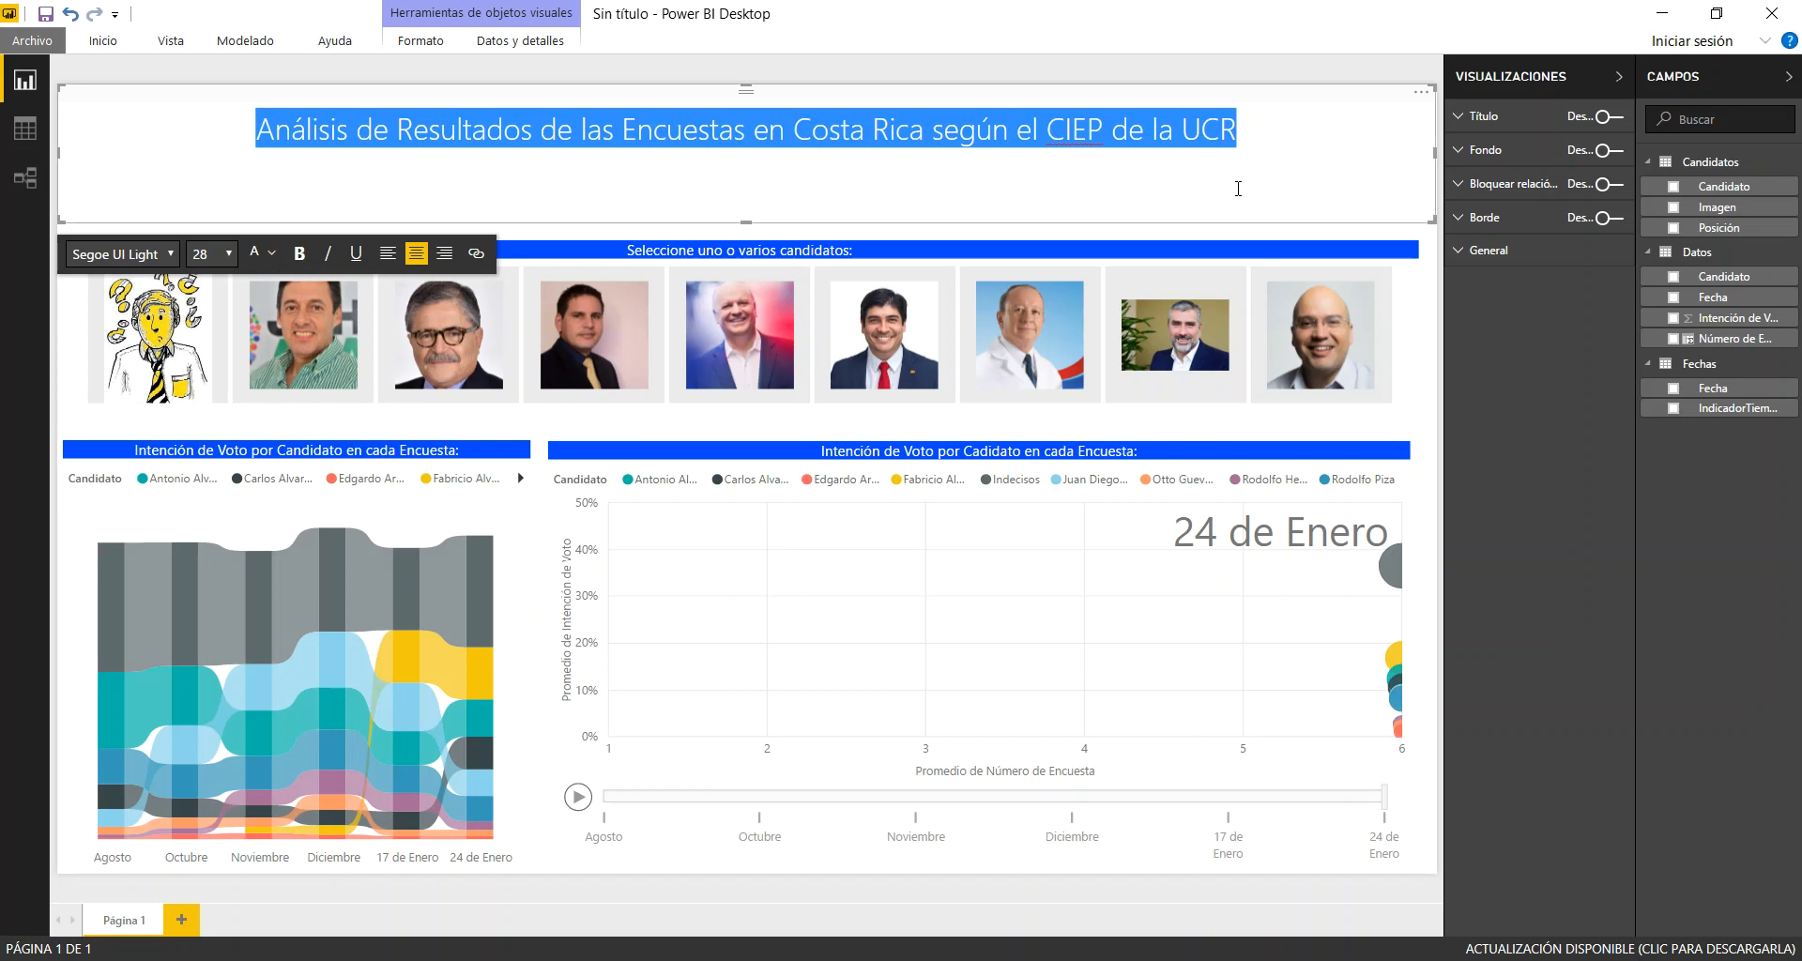
left_click(1366, 174)
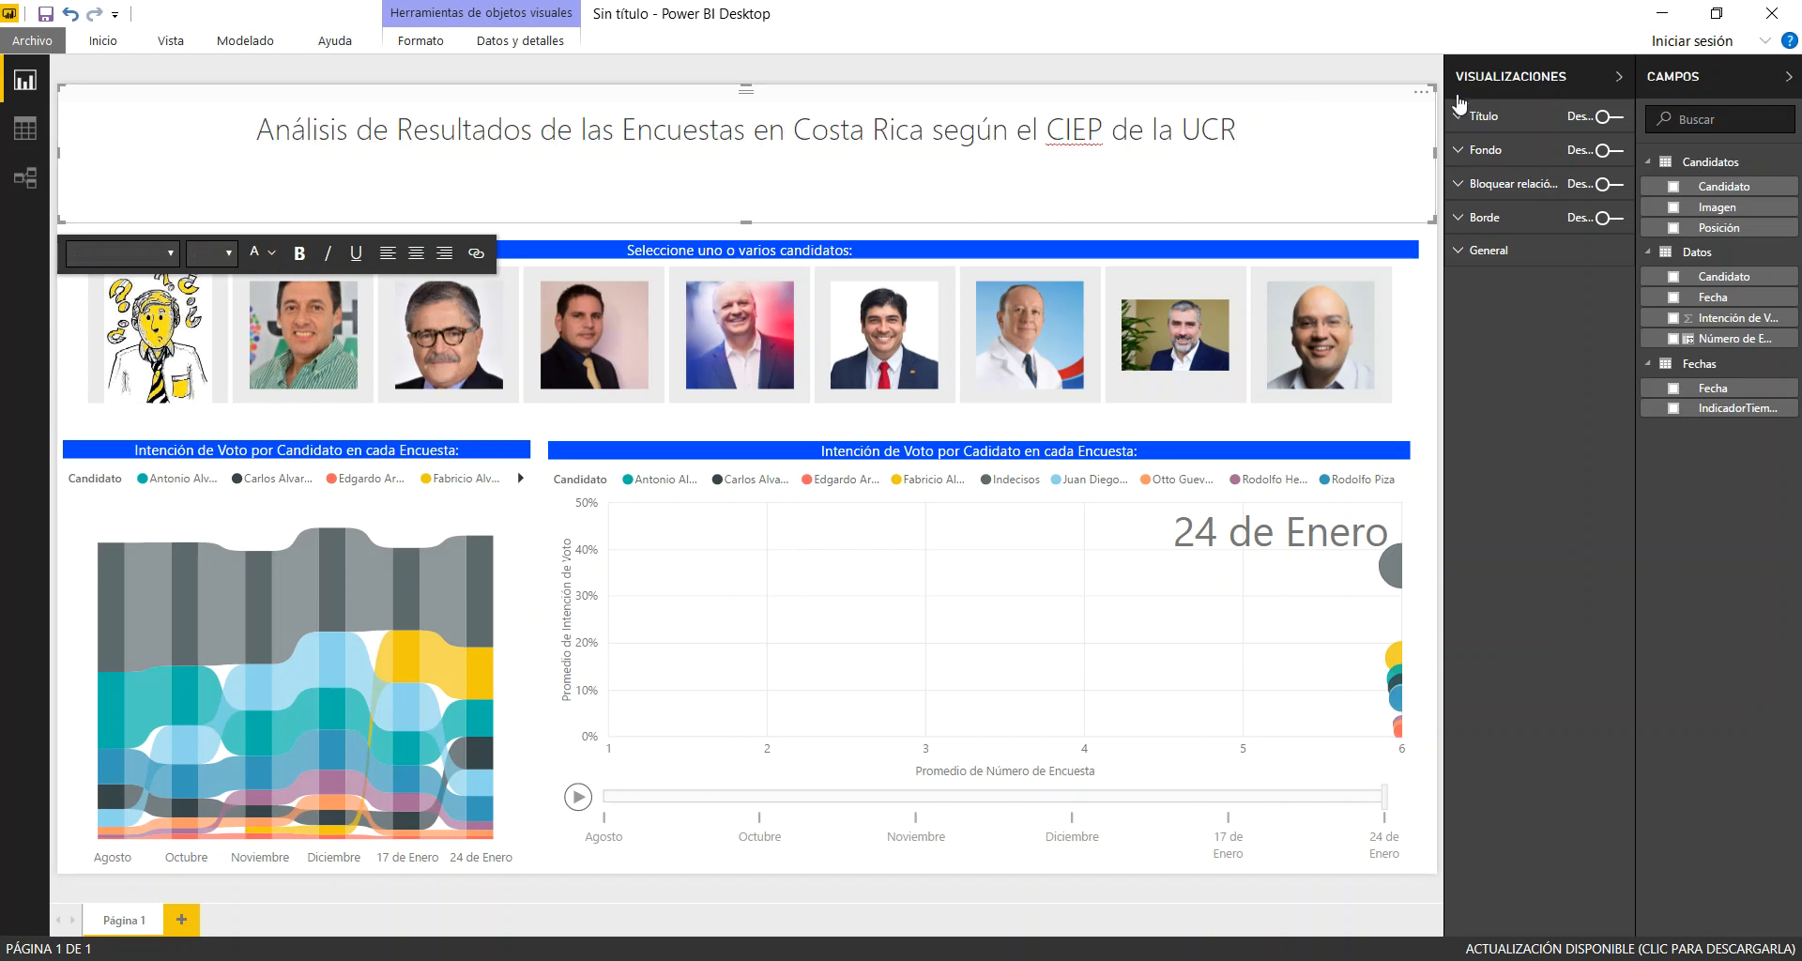
Turn on the heading text box's background and set its colour to the recent blue
left_click(1616, 152)
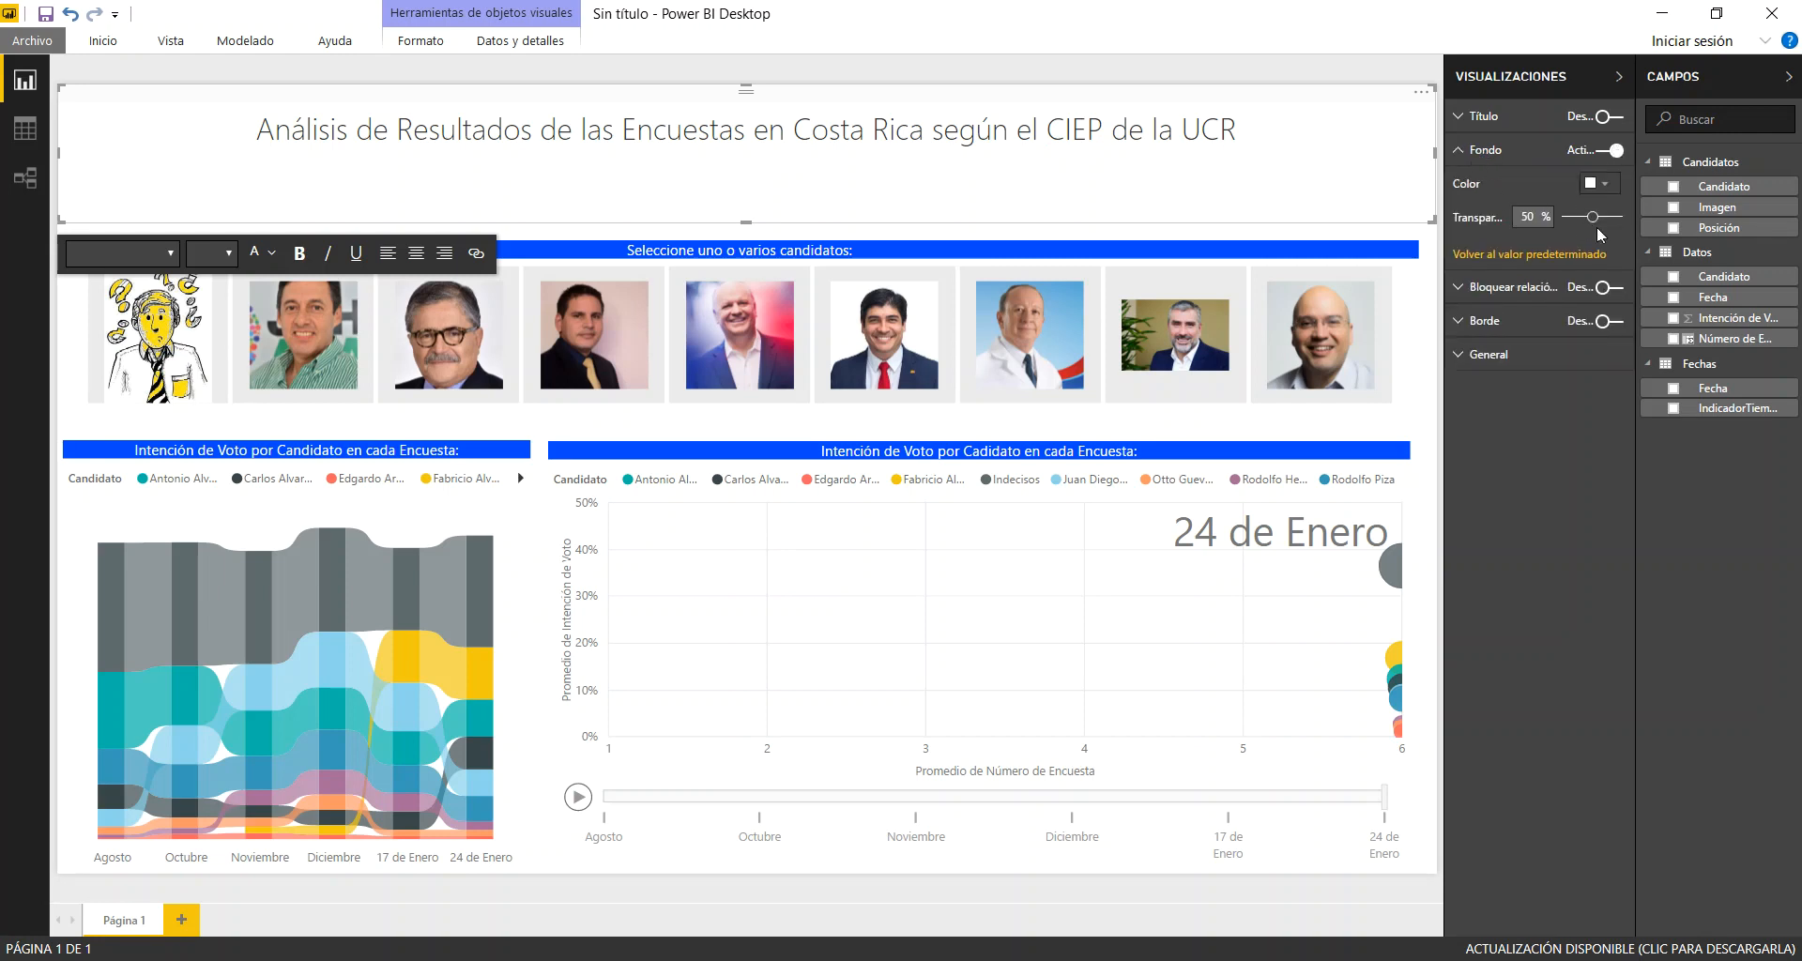
left_click(1613, 181)
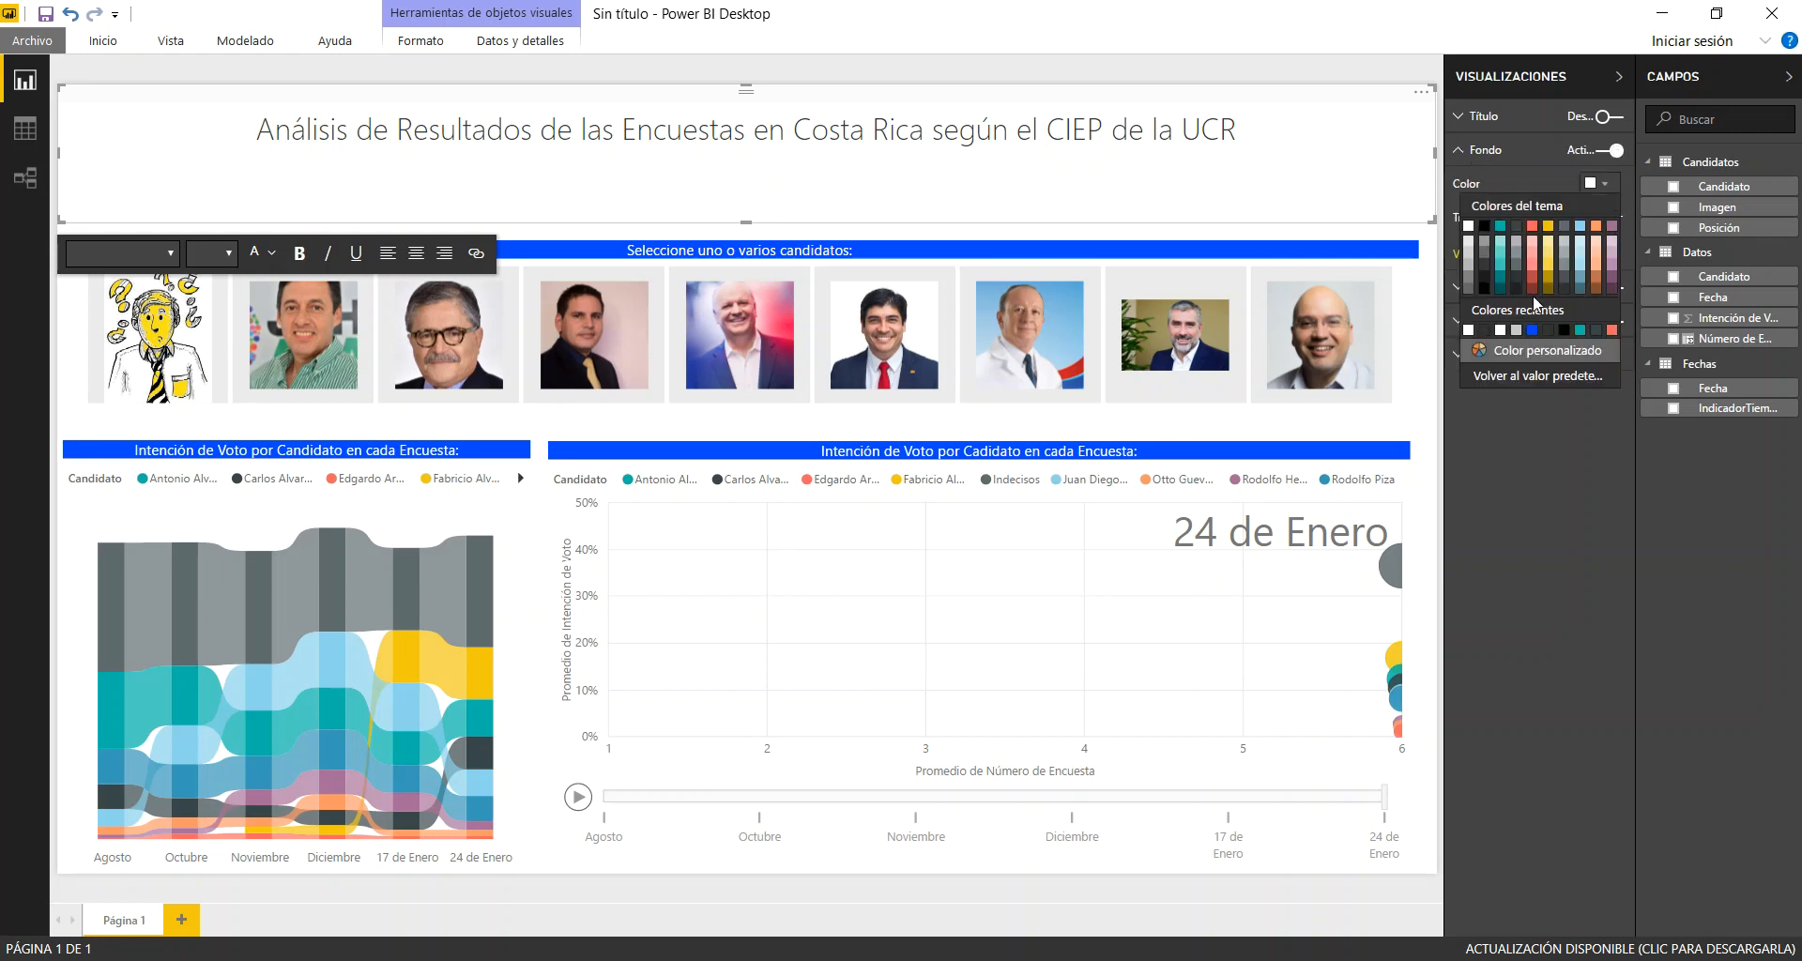
left_click(1533, 331)
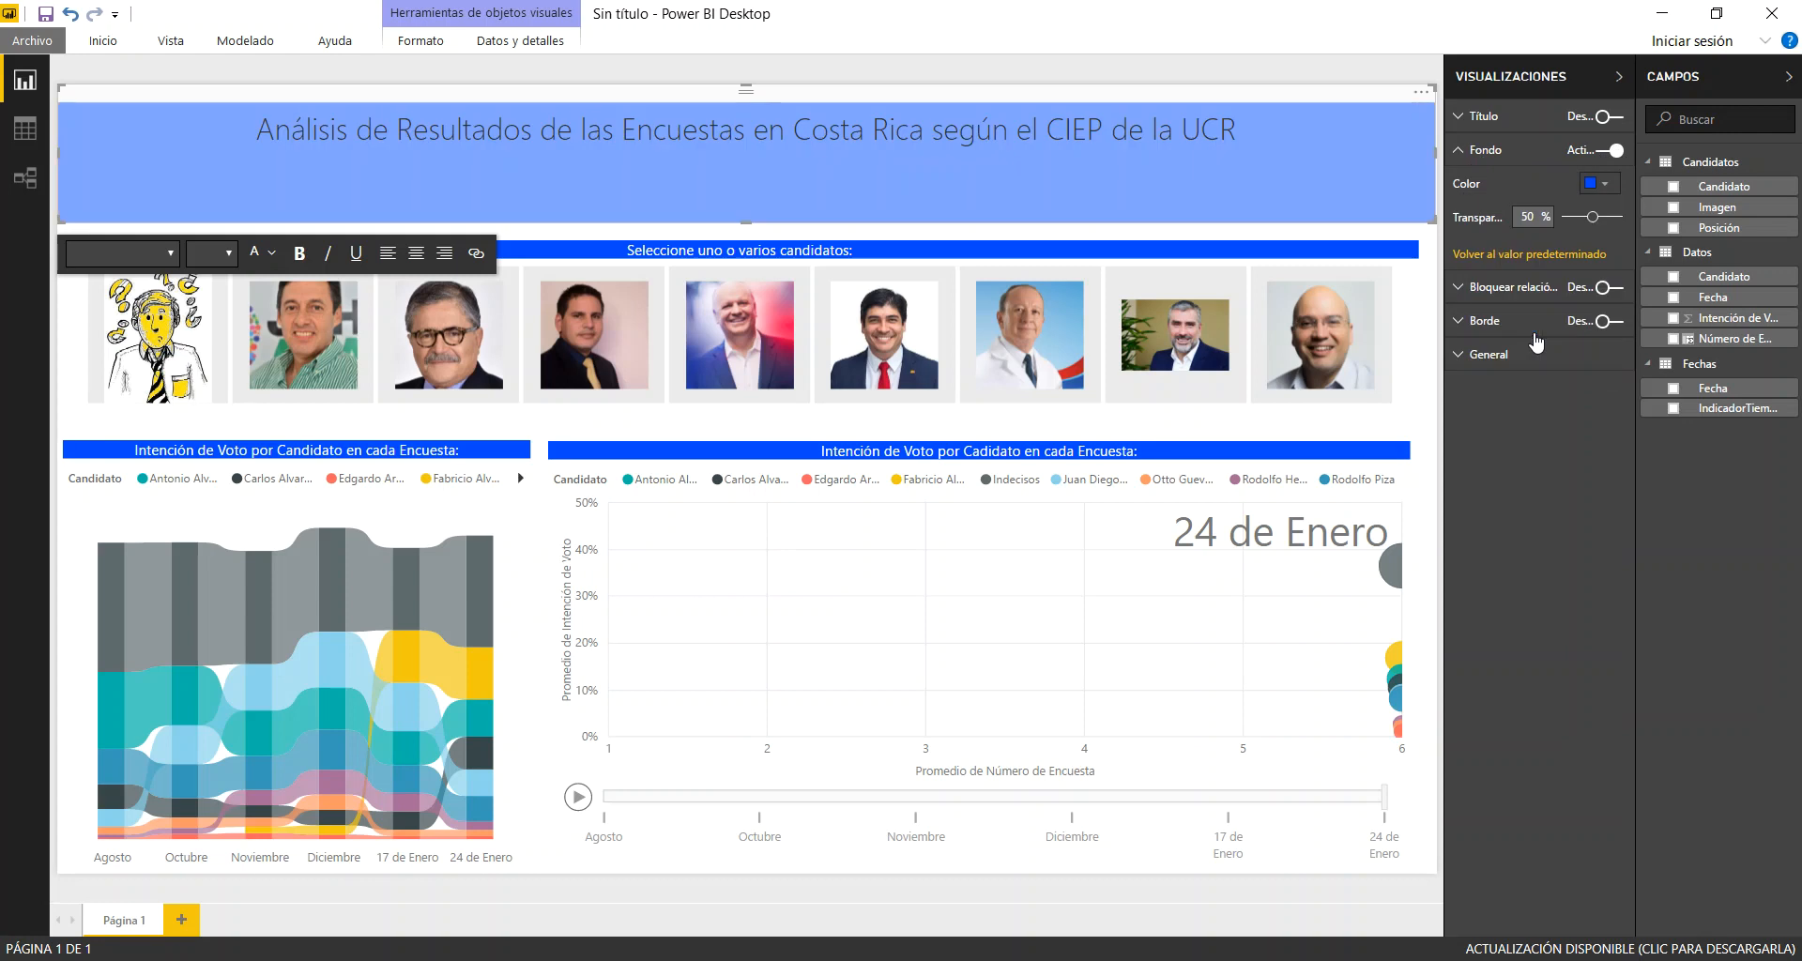
Make the heading text white, bold and size 32, and shorten its text box to fit the single line
left_click_drag(256, 139, 1239, 136)
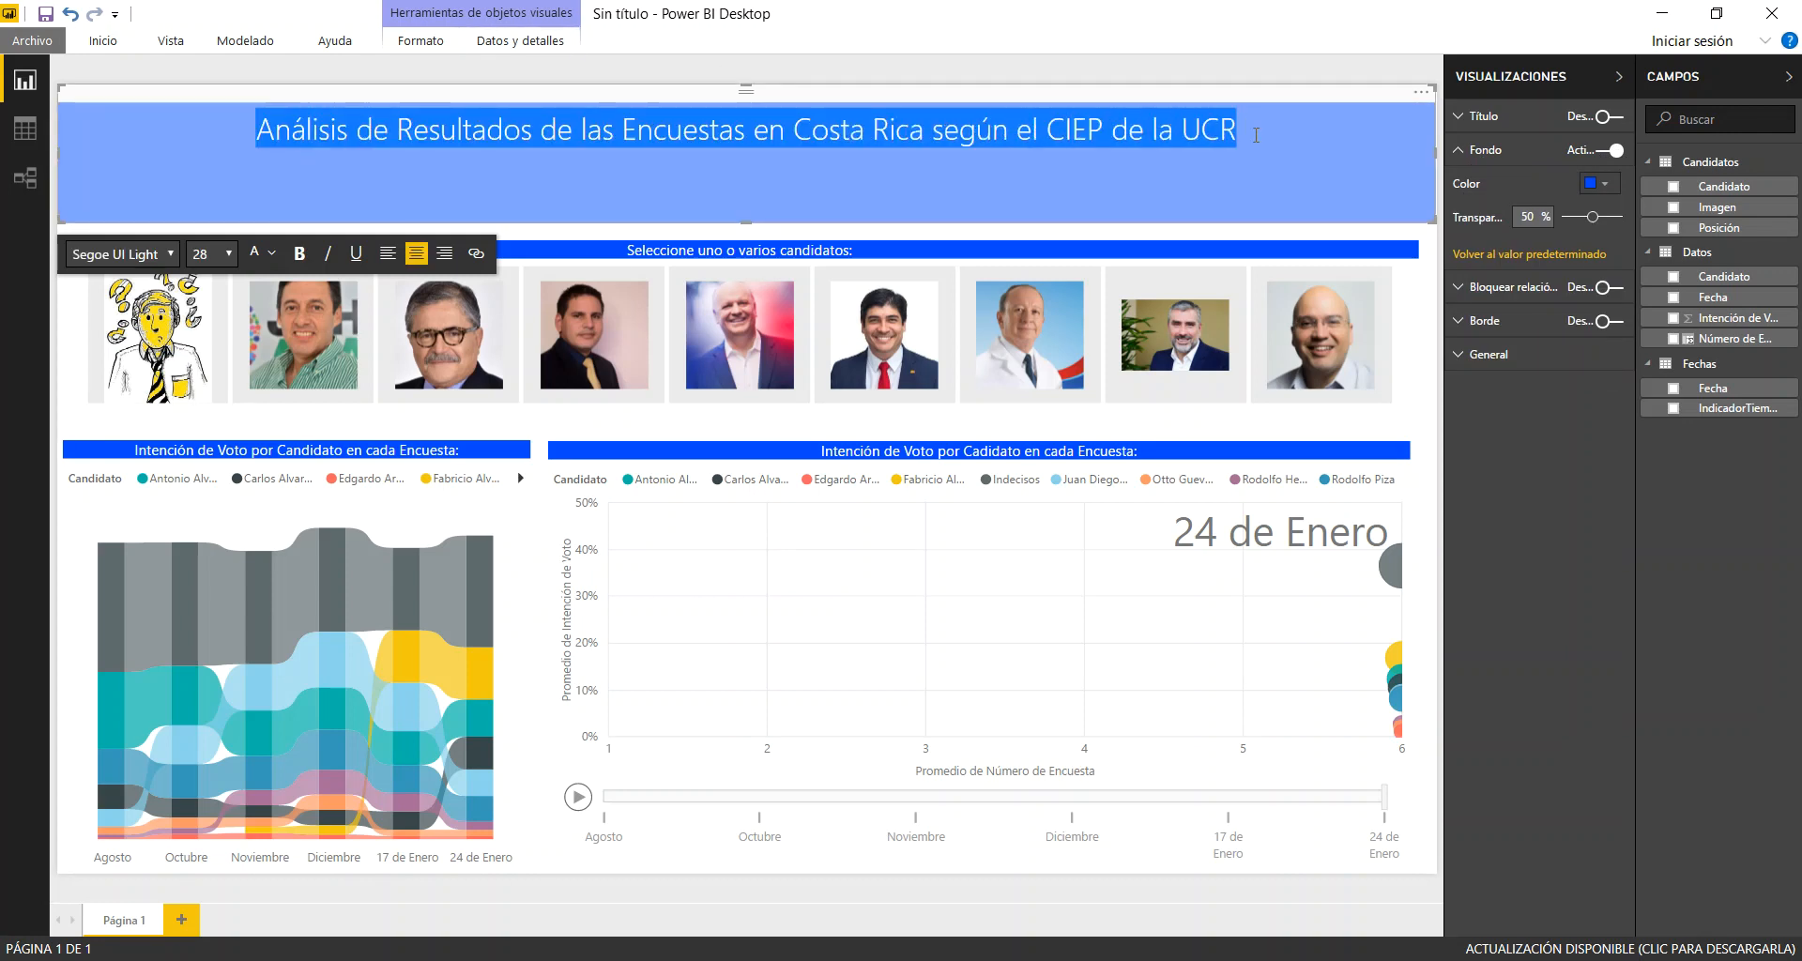
left_click(265, 253)
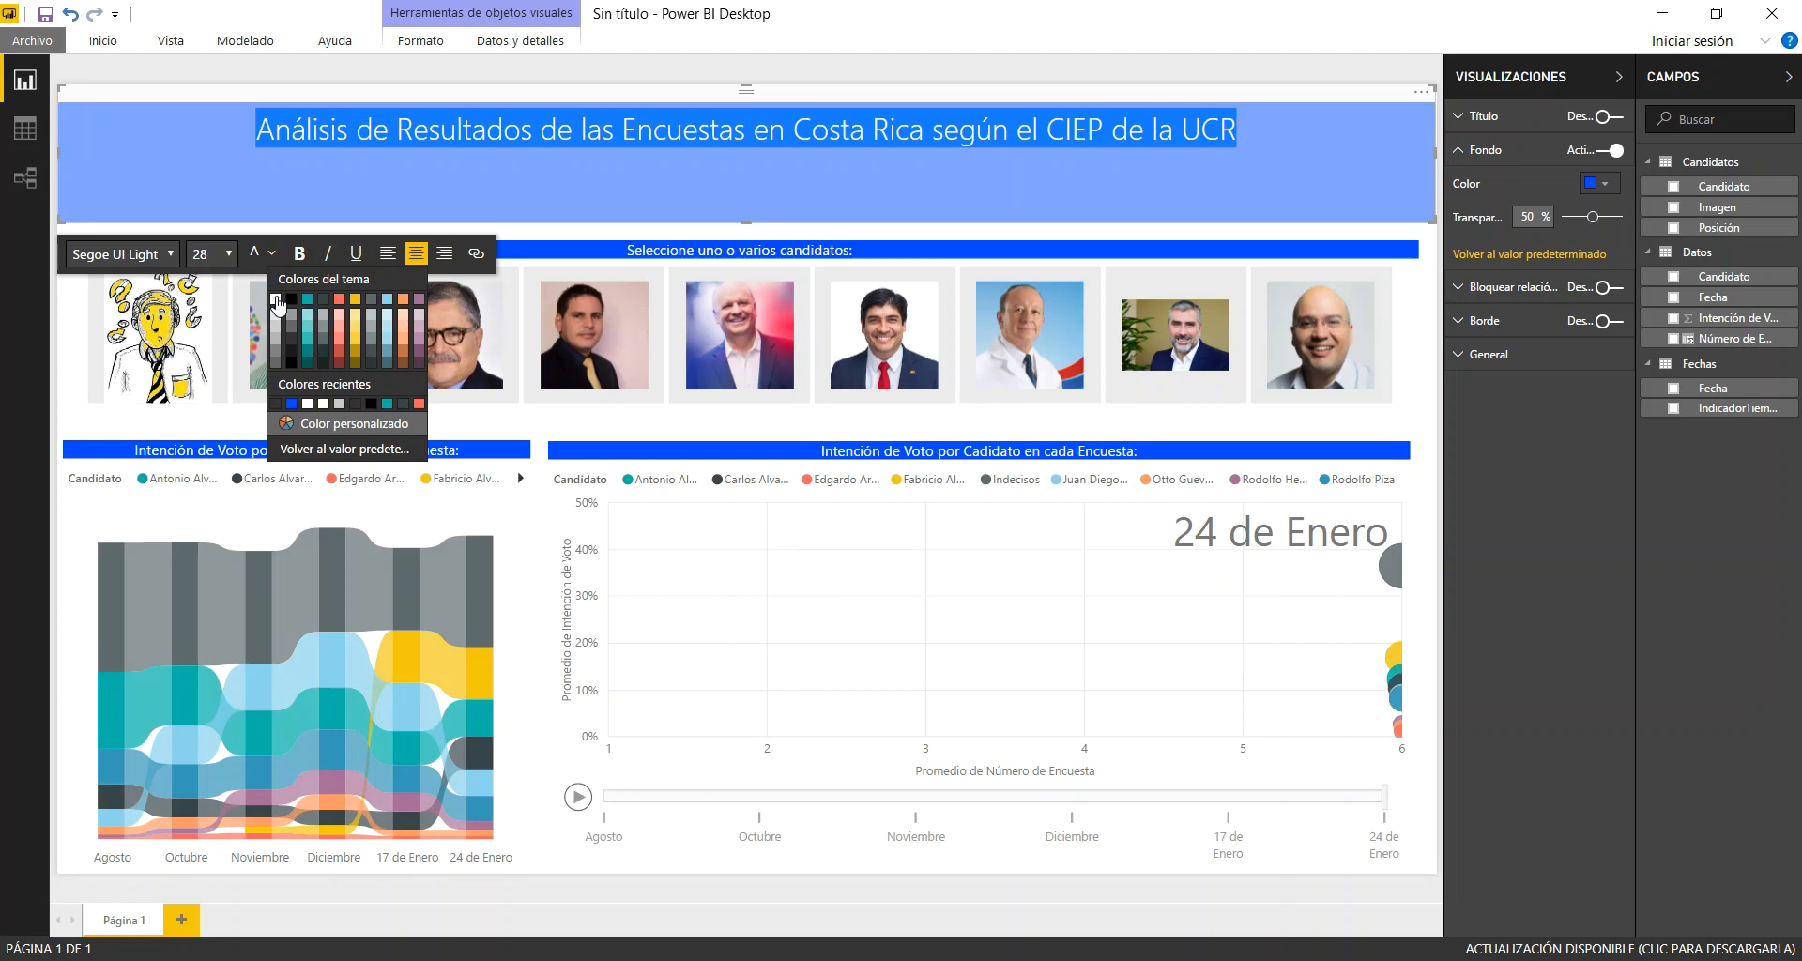
left_click(276, 298)
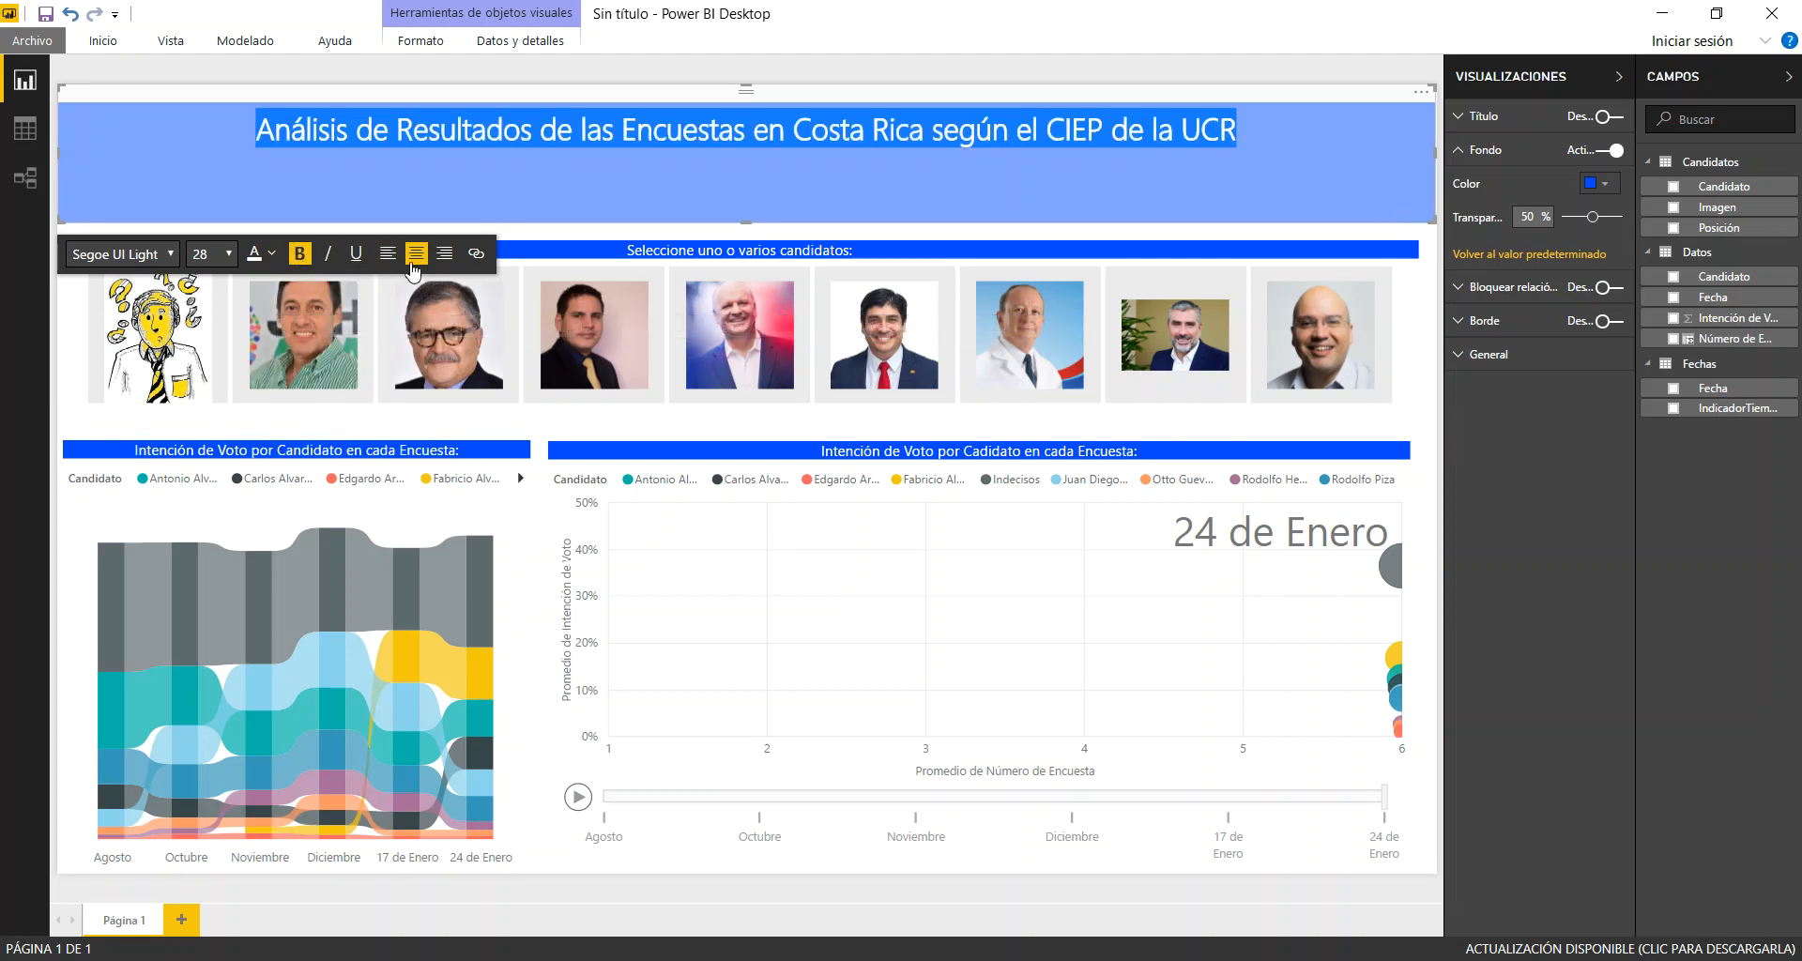
left_click(229, 254)
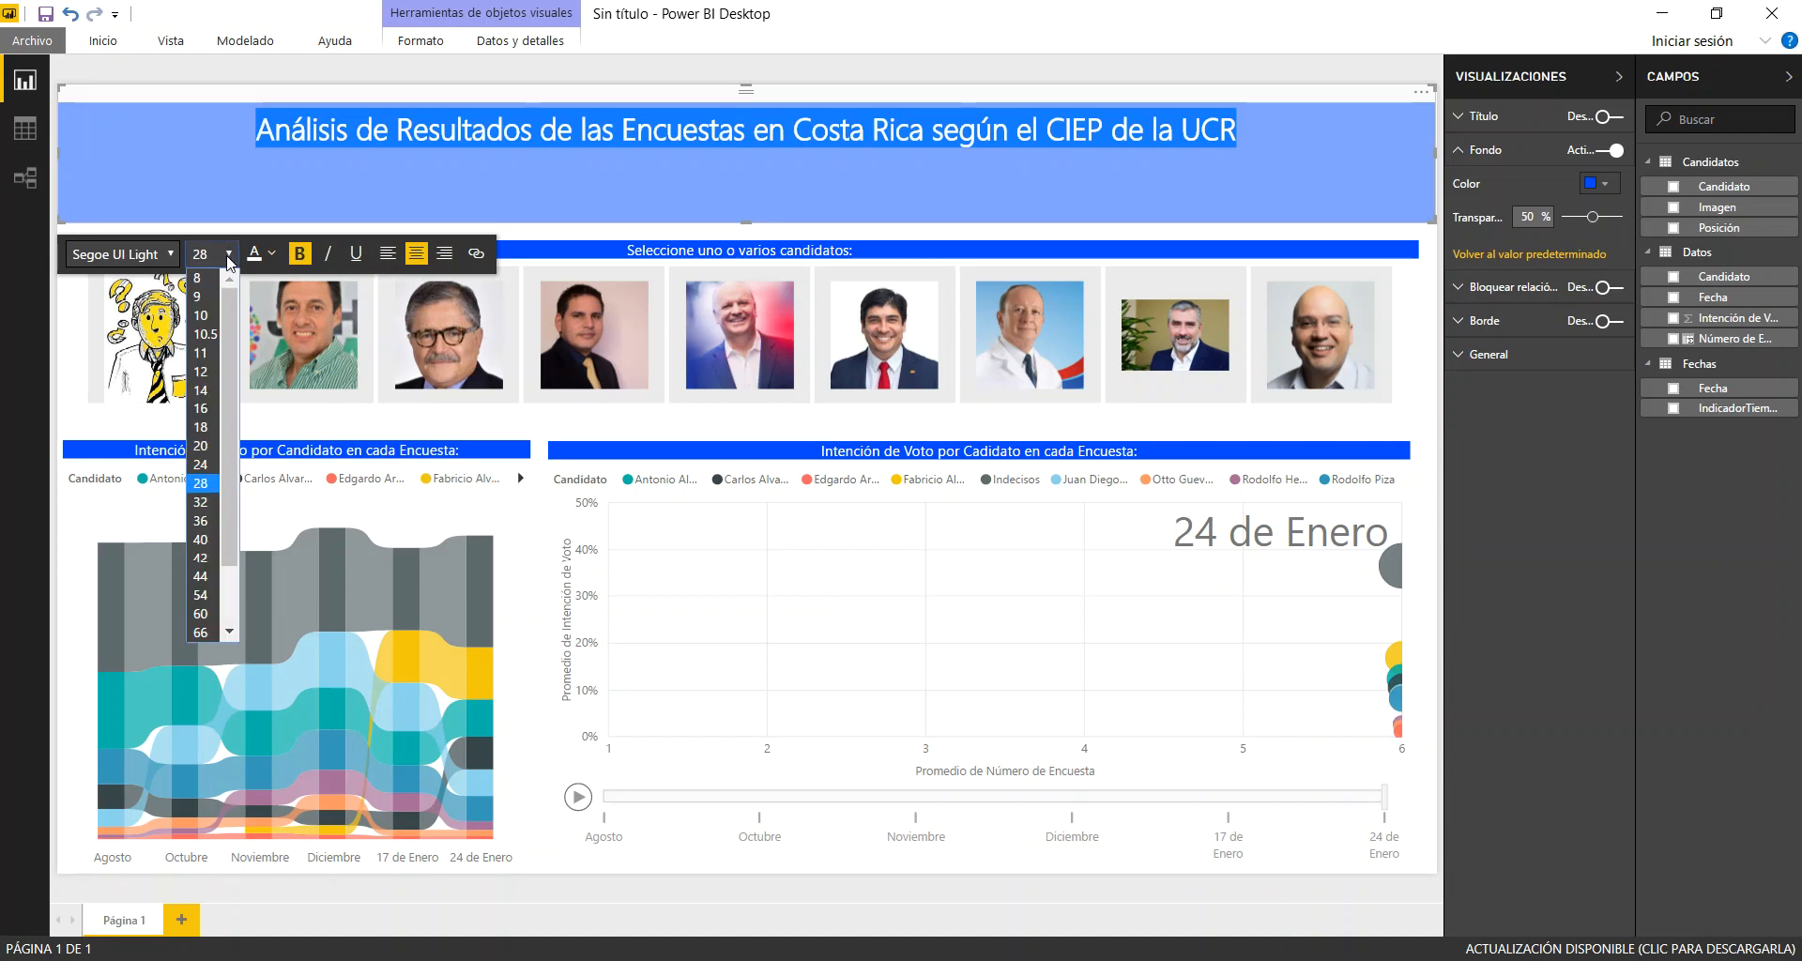
left_click(212, 508)
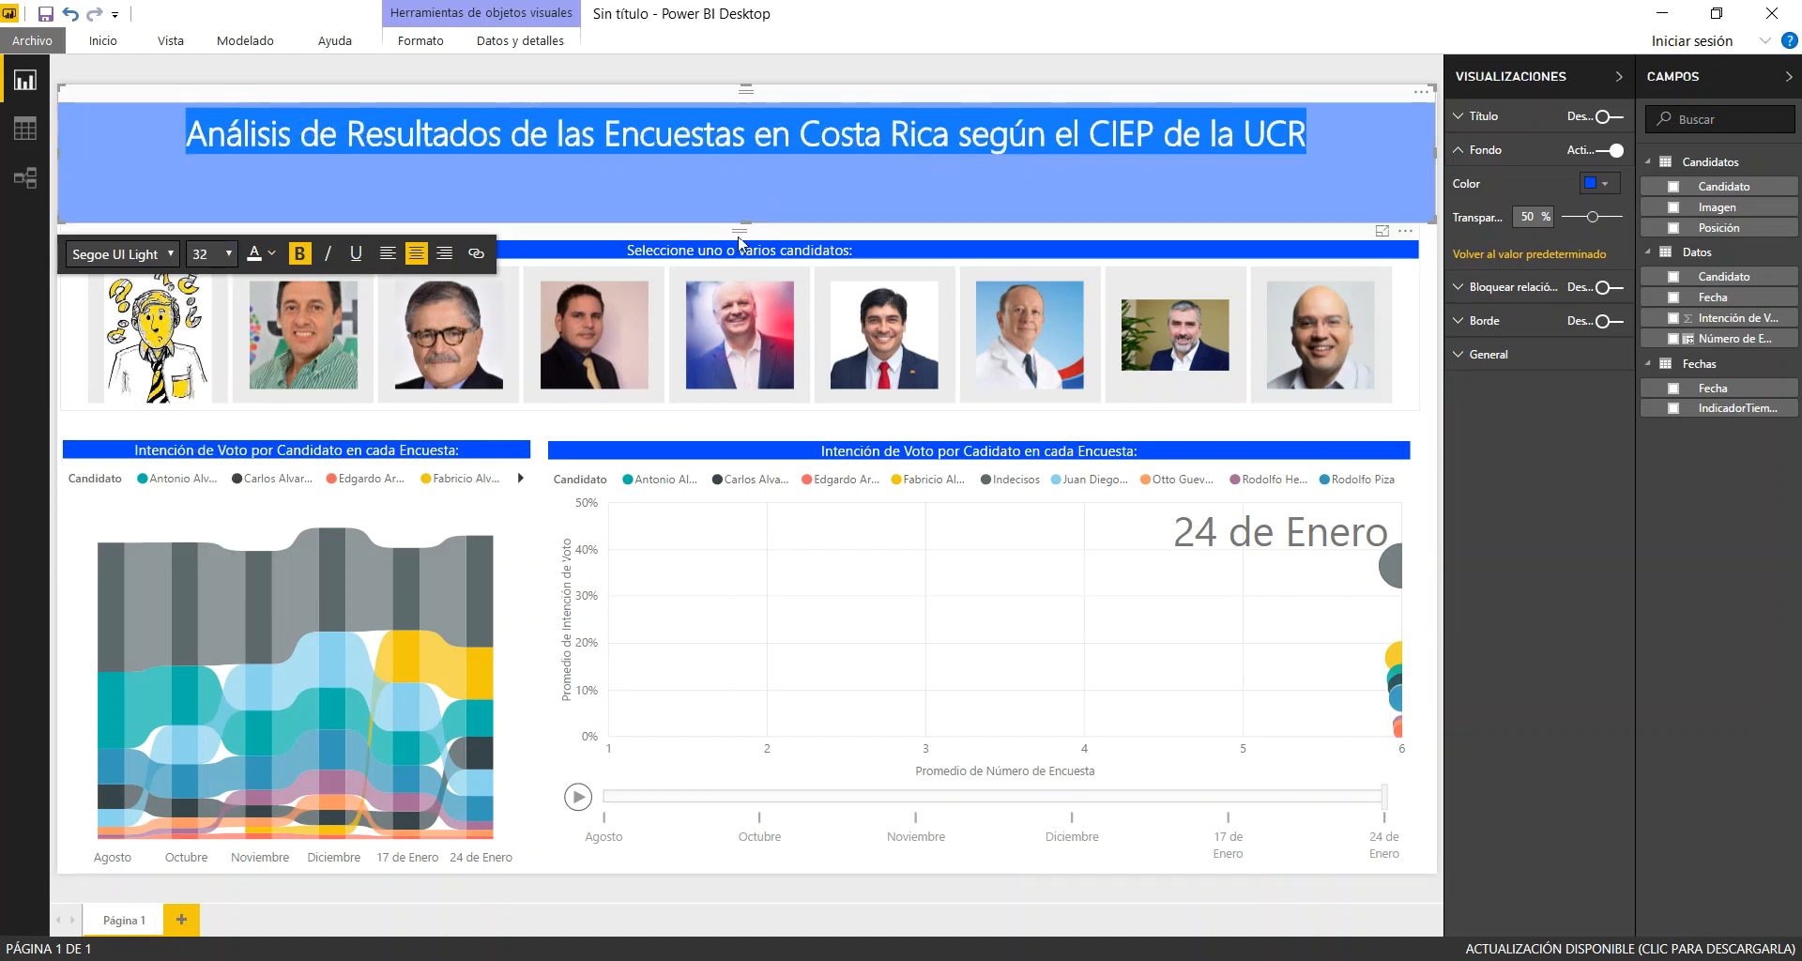
left_click_drag(747, 225, 746, 163)
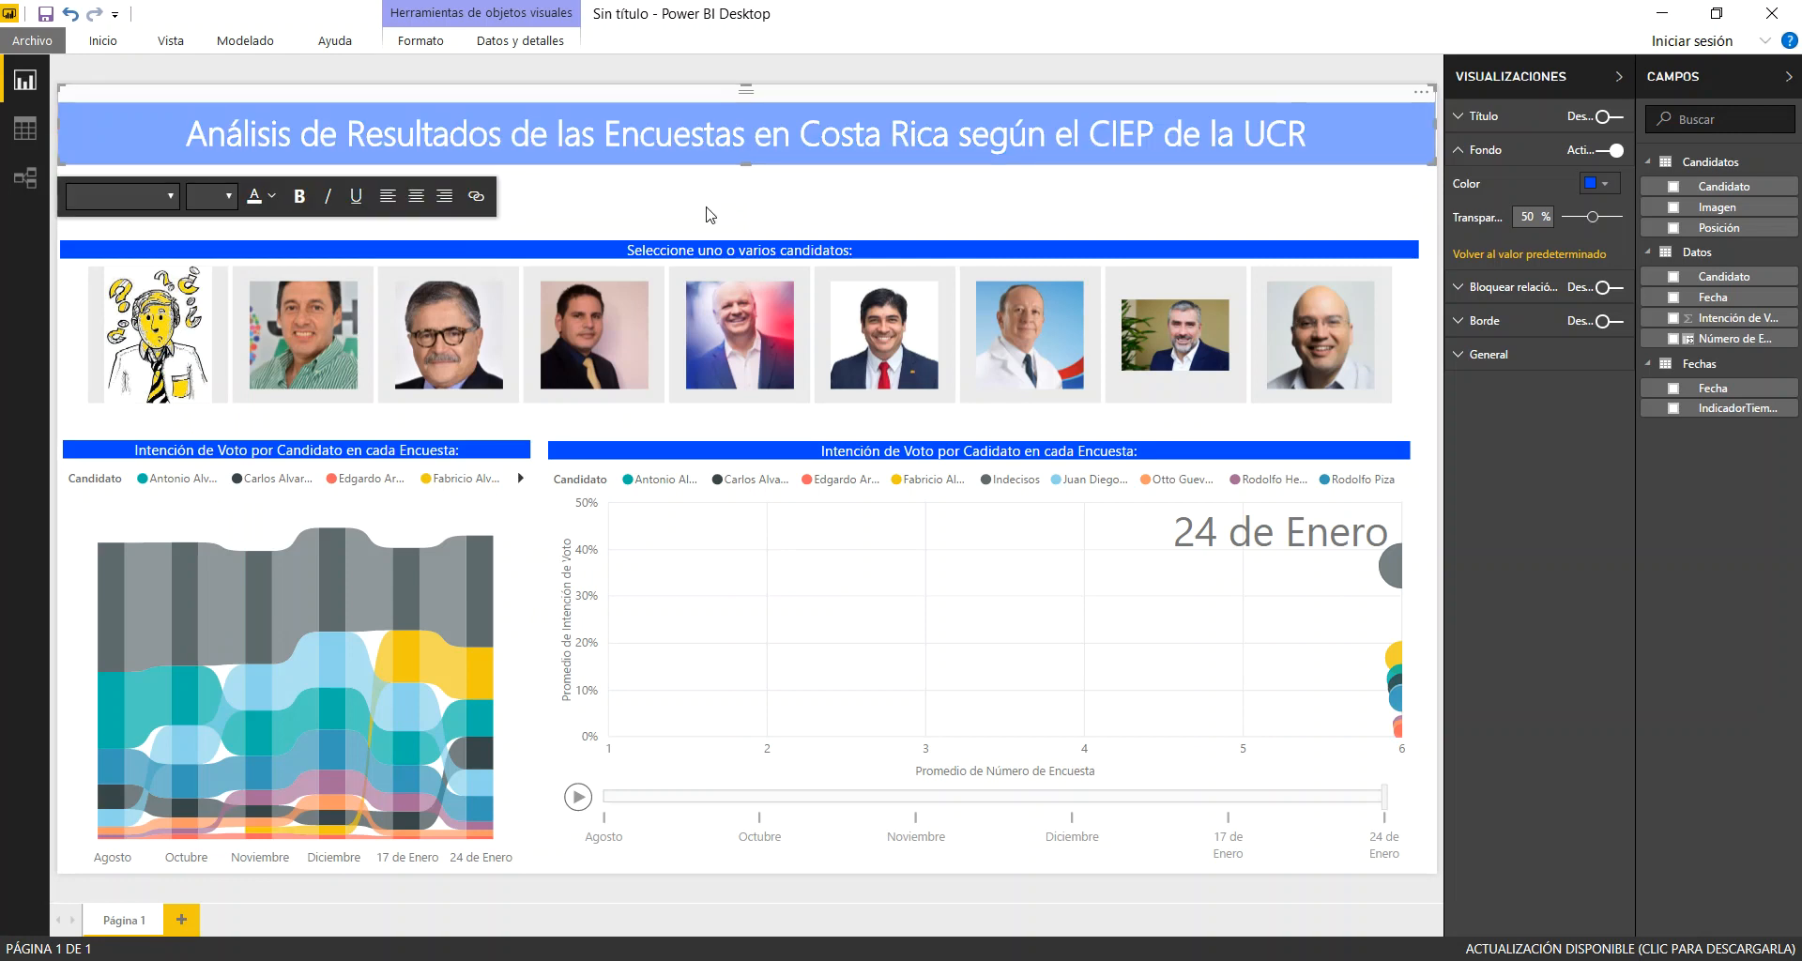
left_click(751, 221)
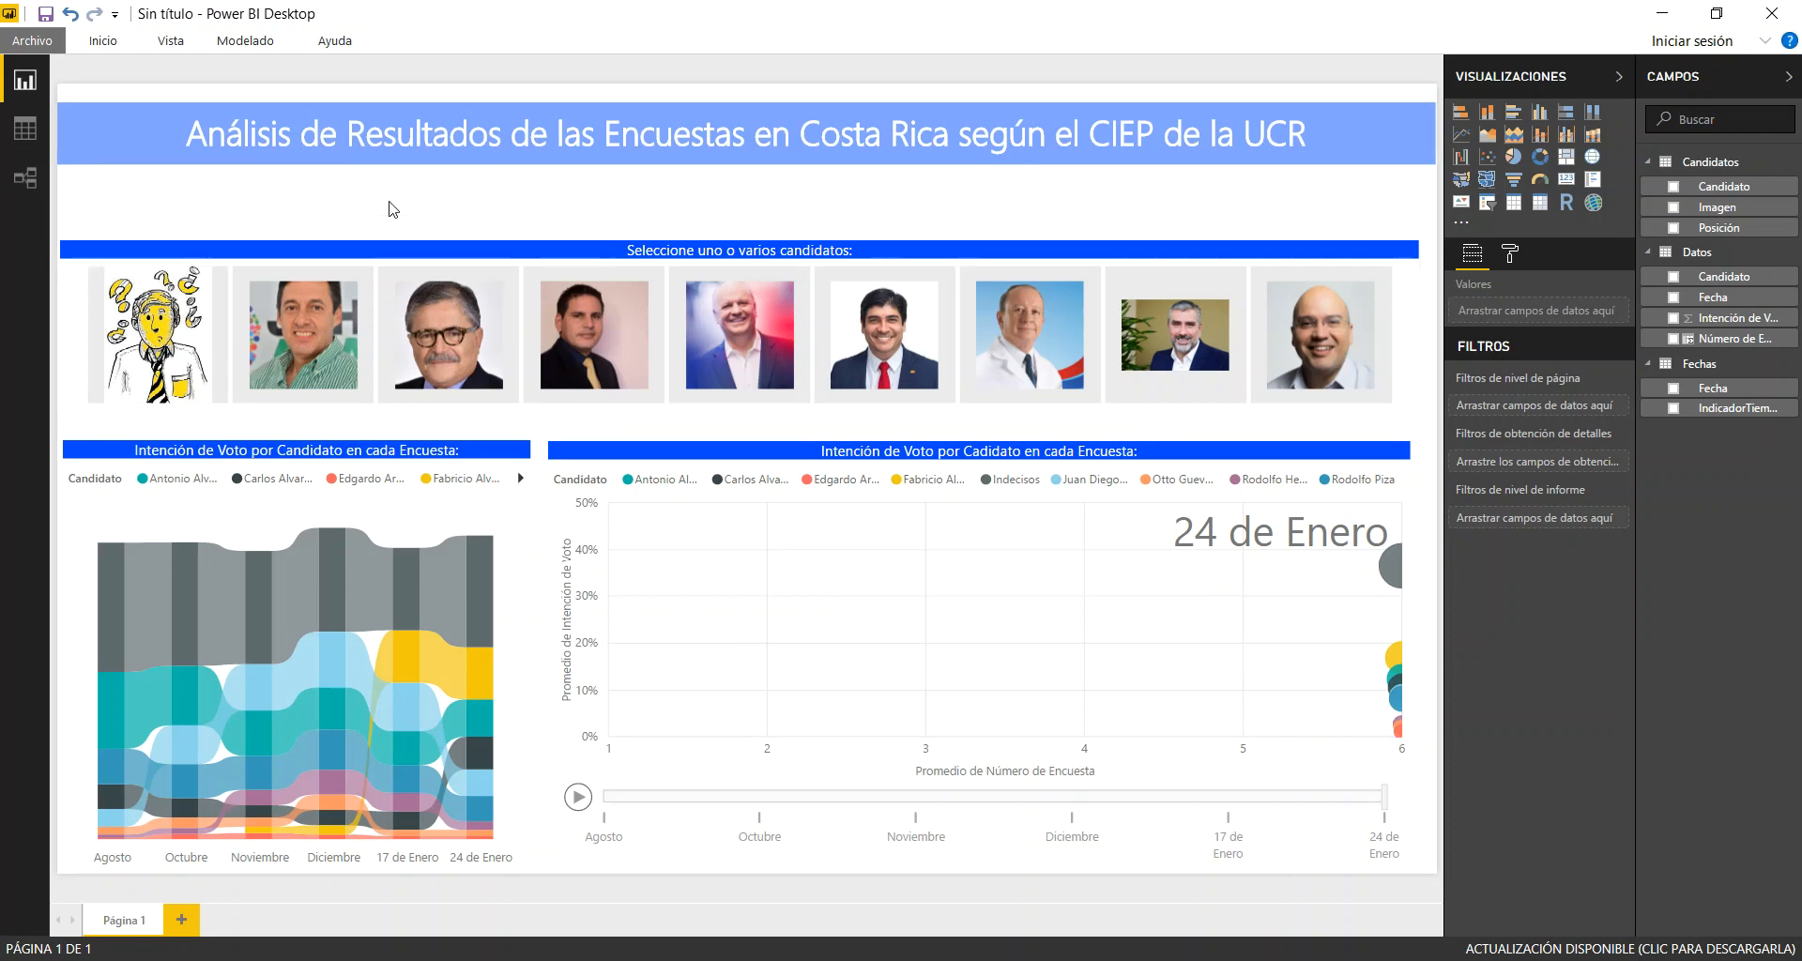
Insert a second text box and fit it between the heading and the photo slicer, spanning about half the page width
left_click(103, 41)
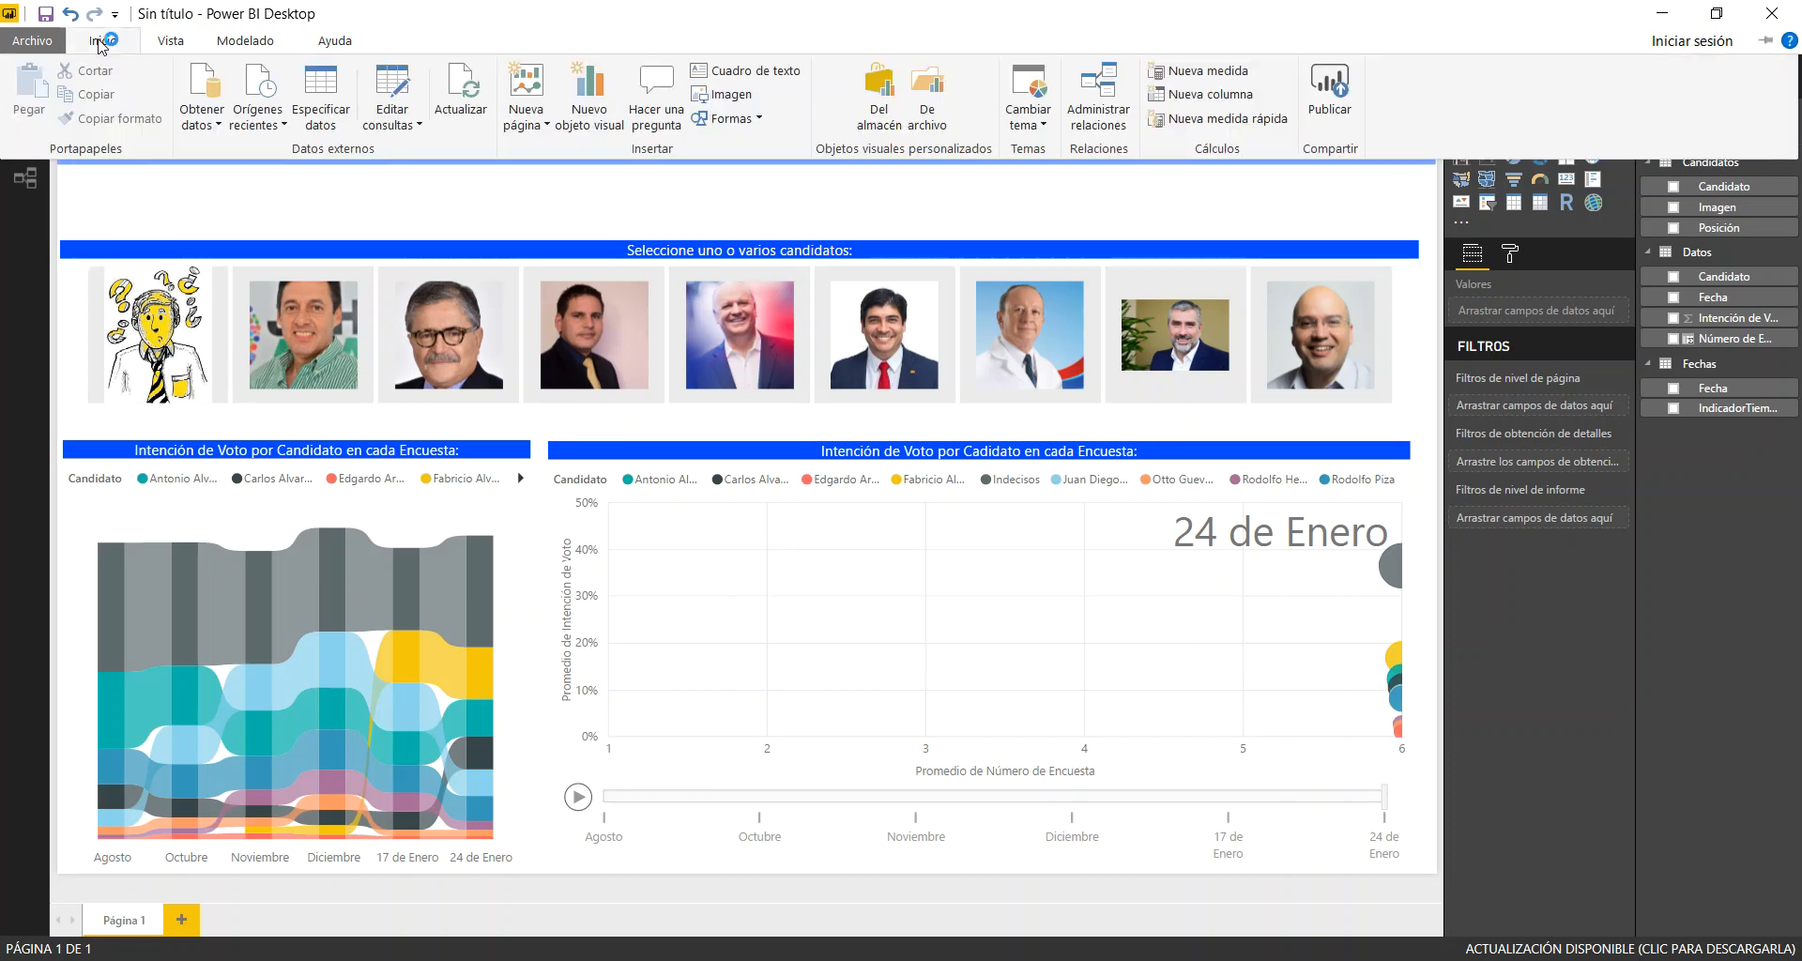
left_click(734, 83)
left_click_drag(260, 201, 168, 177)
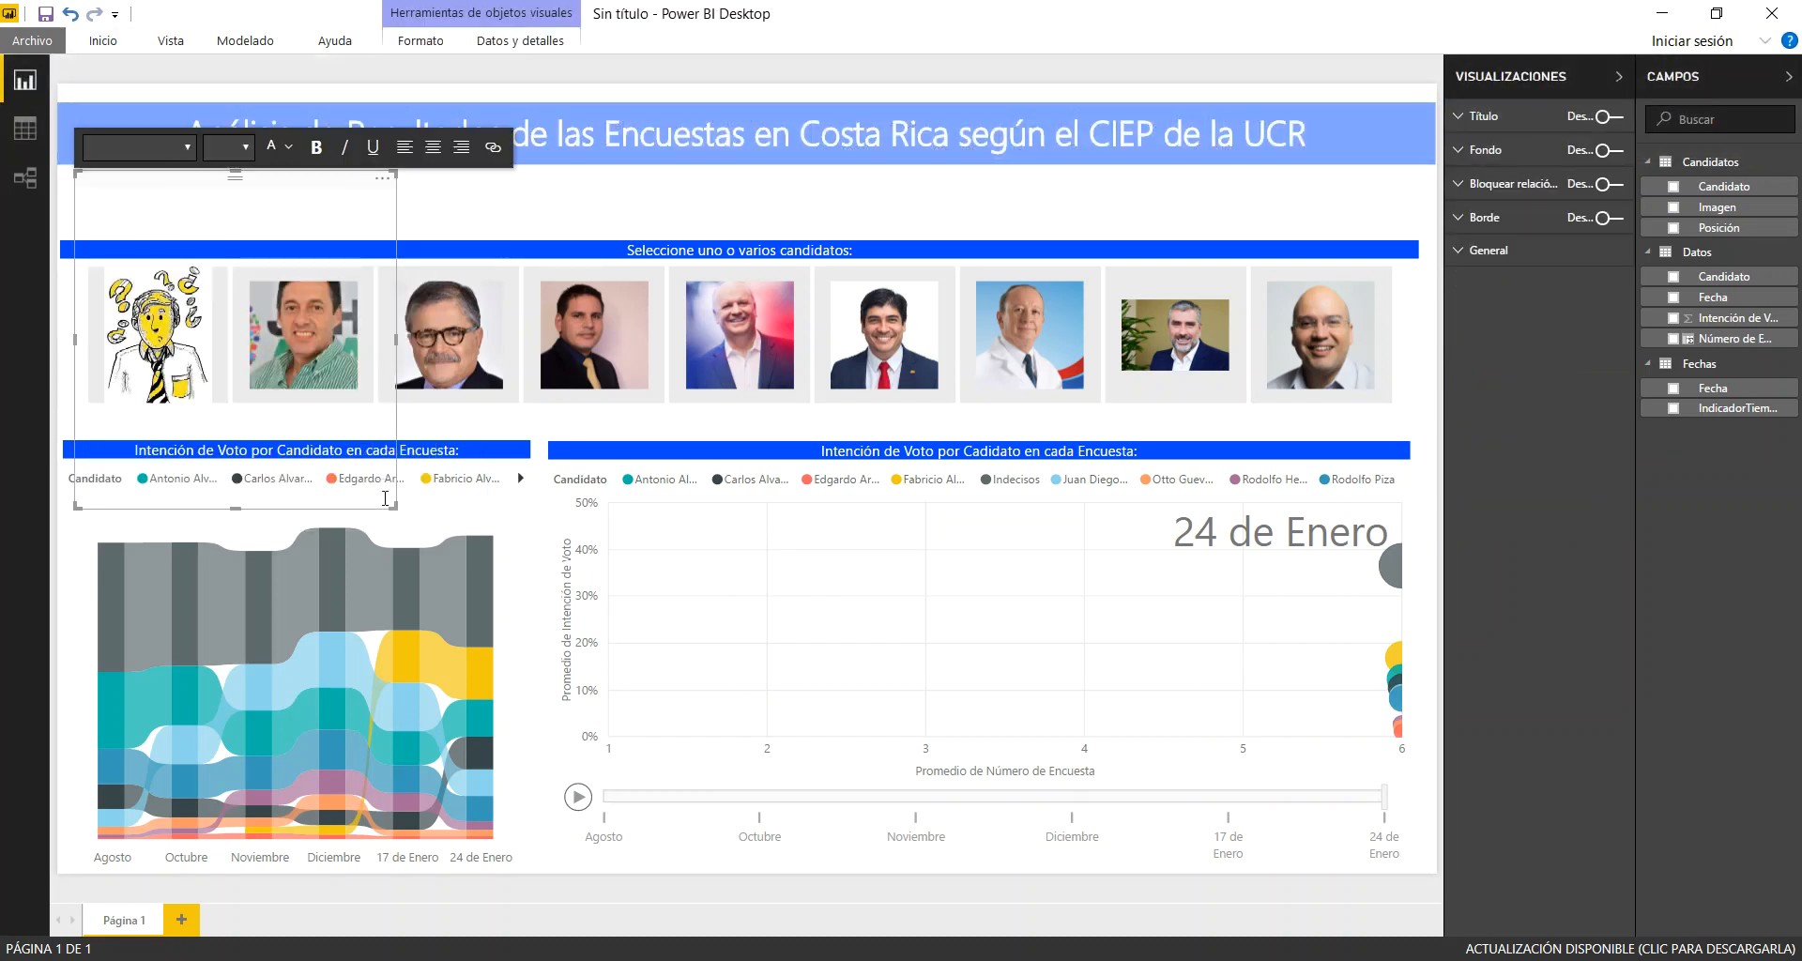
left_click_drag(395, 506, 845, 233)
left_click(437, 198)
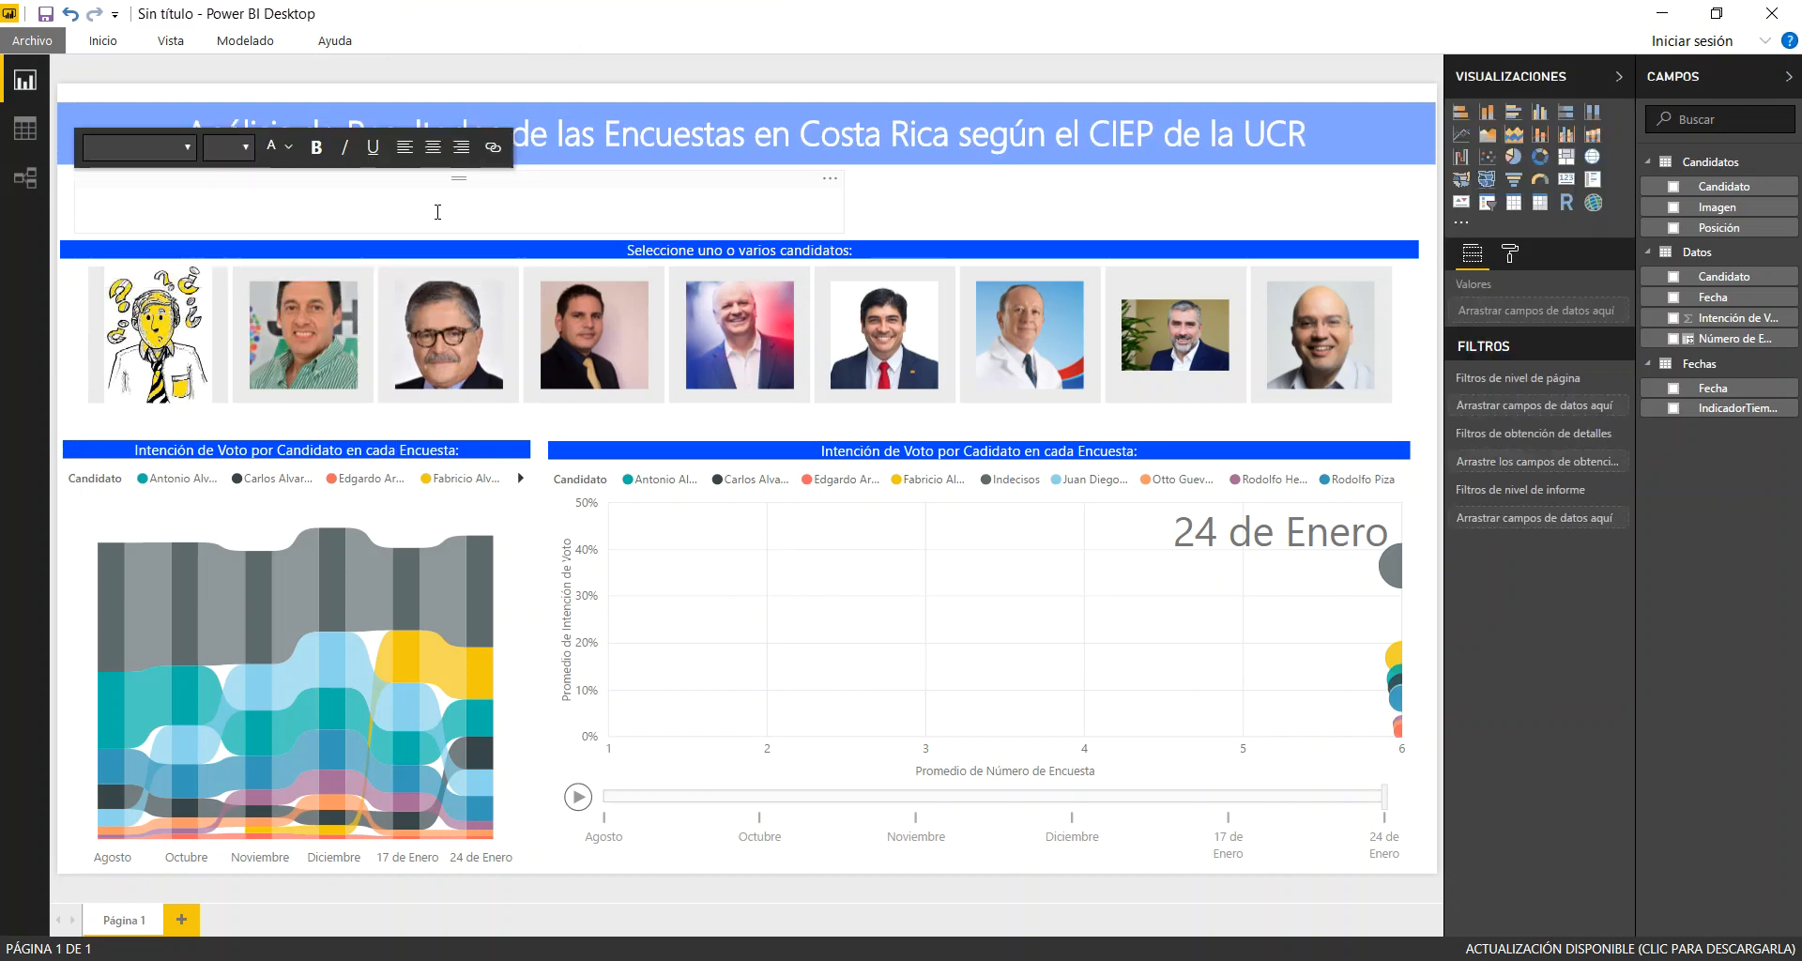
Write "Datos de encuestas de agosto de 2017 a enero de 2018" in the new text box below the heading
type("D")
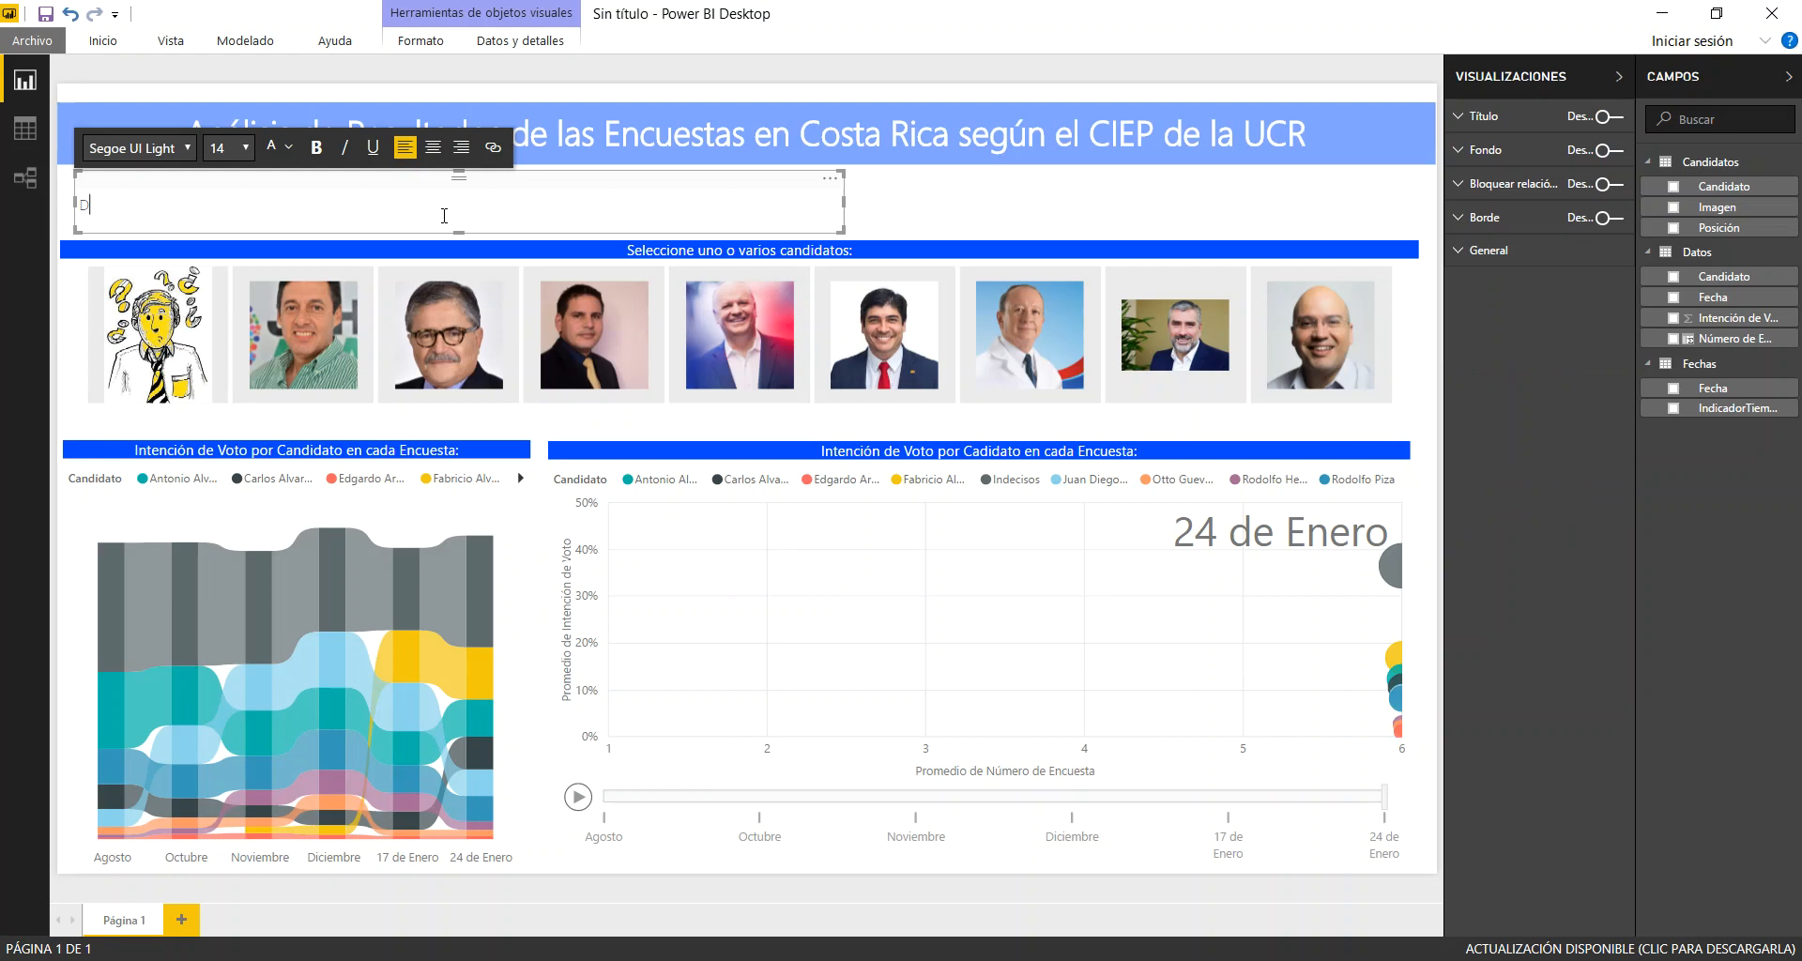
type("atos de ")
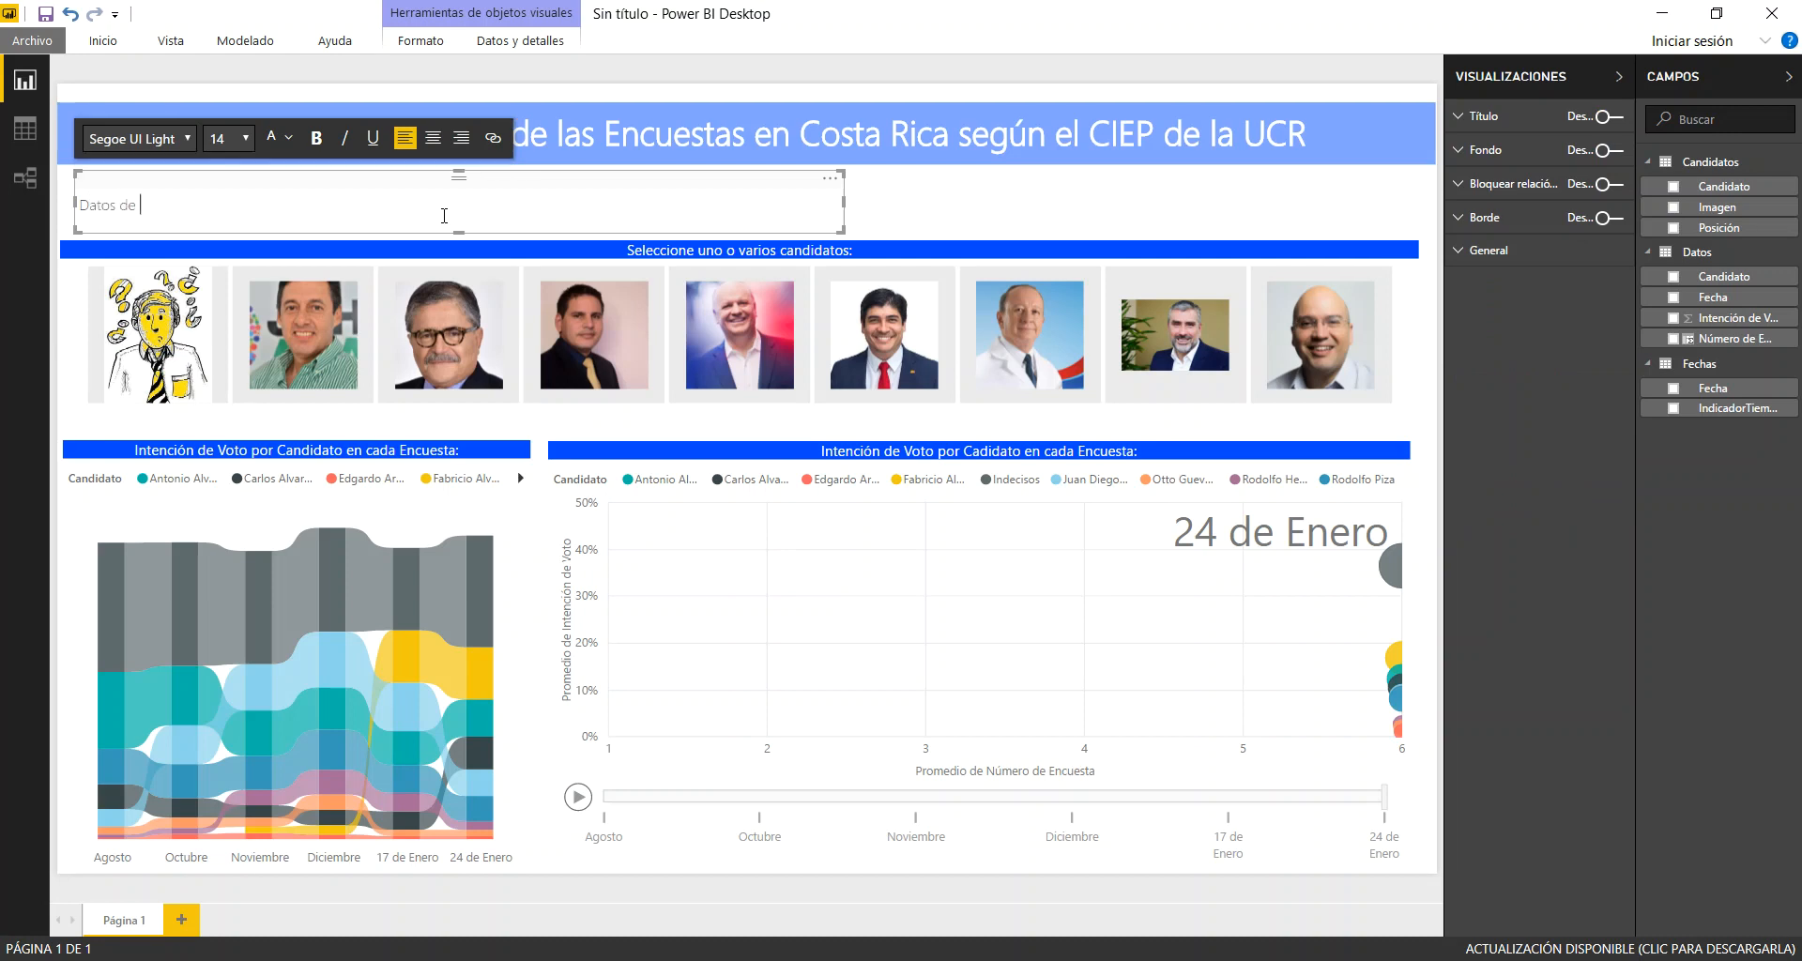
type("encuestas de agosto de 2017 a enero d")
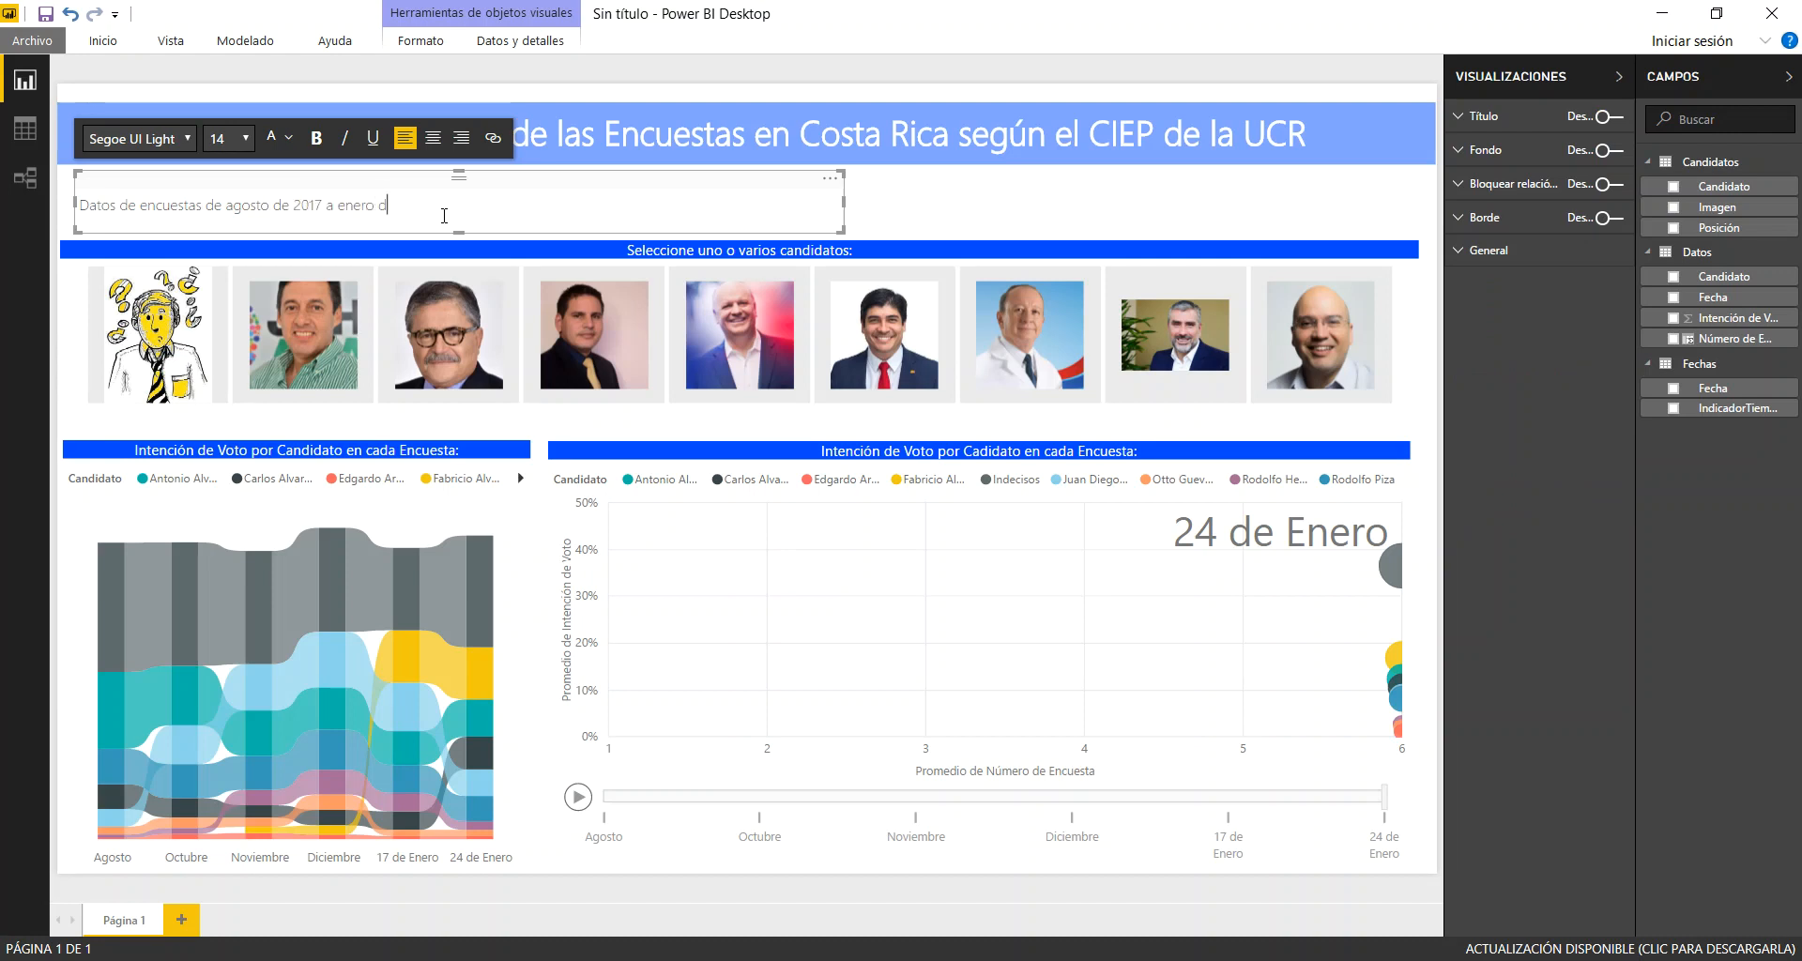
type("e 2018 - Marge de error en la última en")
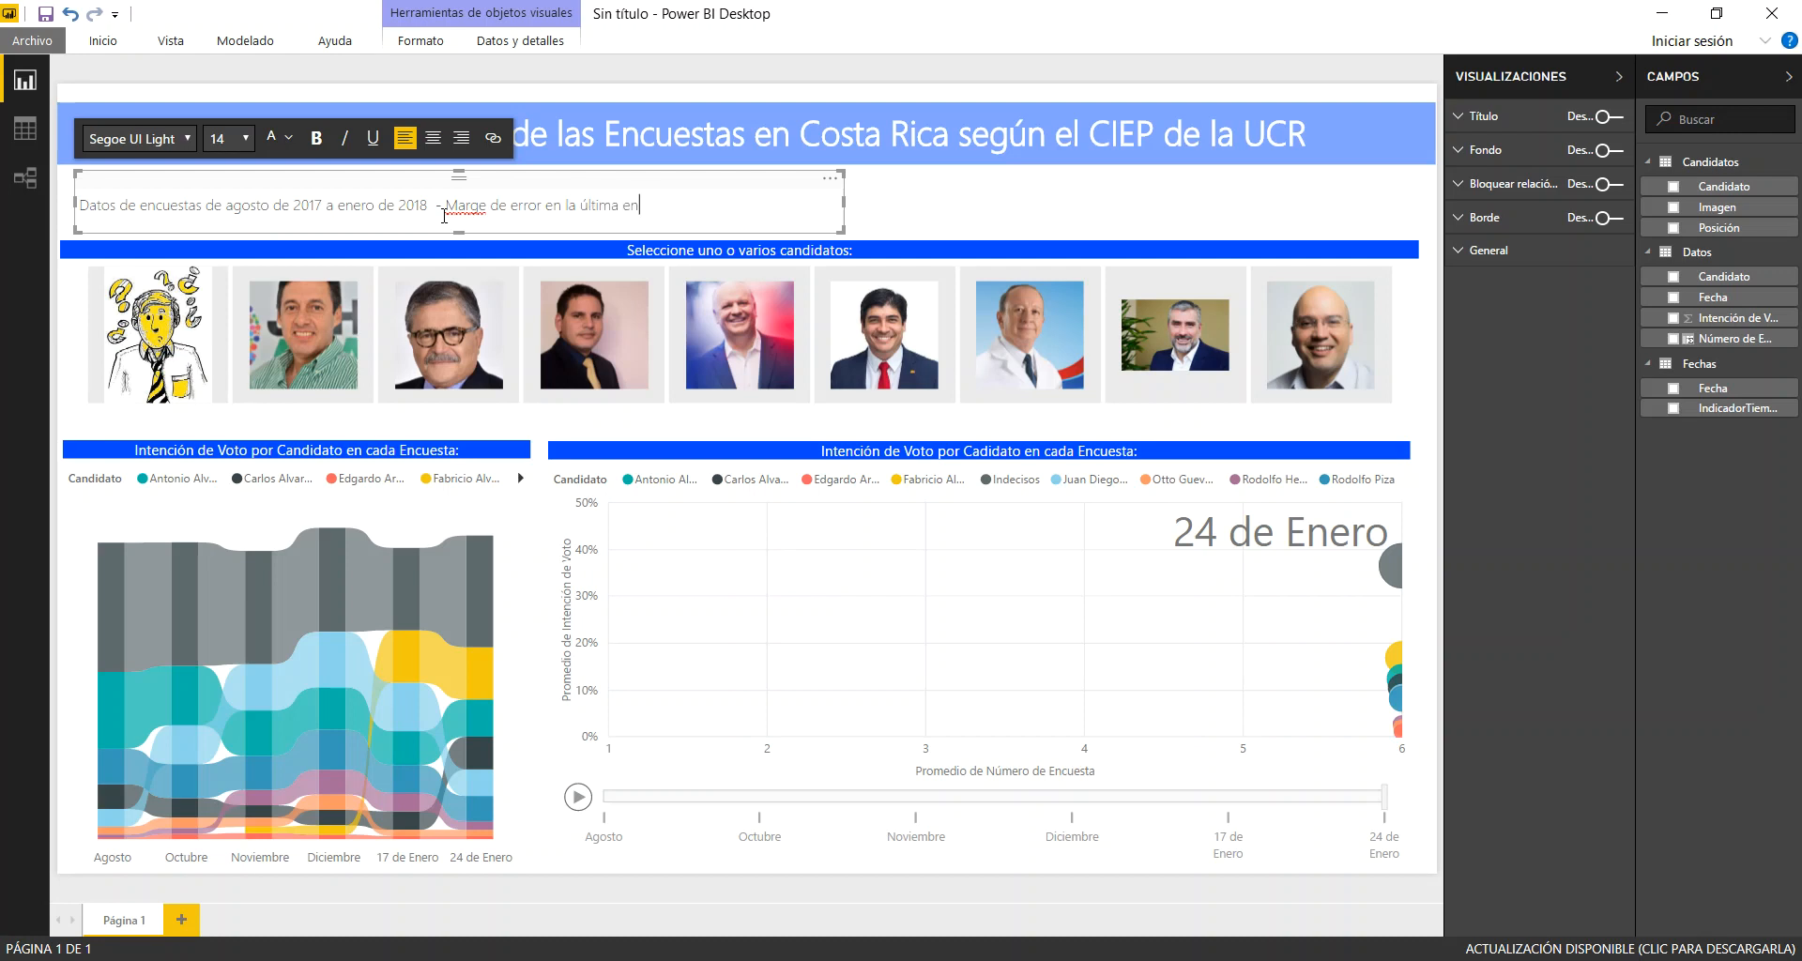
Extend the note with "- Margen de error en la última encuesta fue de 2,8 puntos."
type("cuesta fue de 2,8 puntos.")
left_click(484, 209)
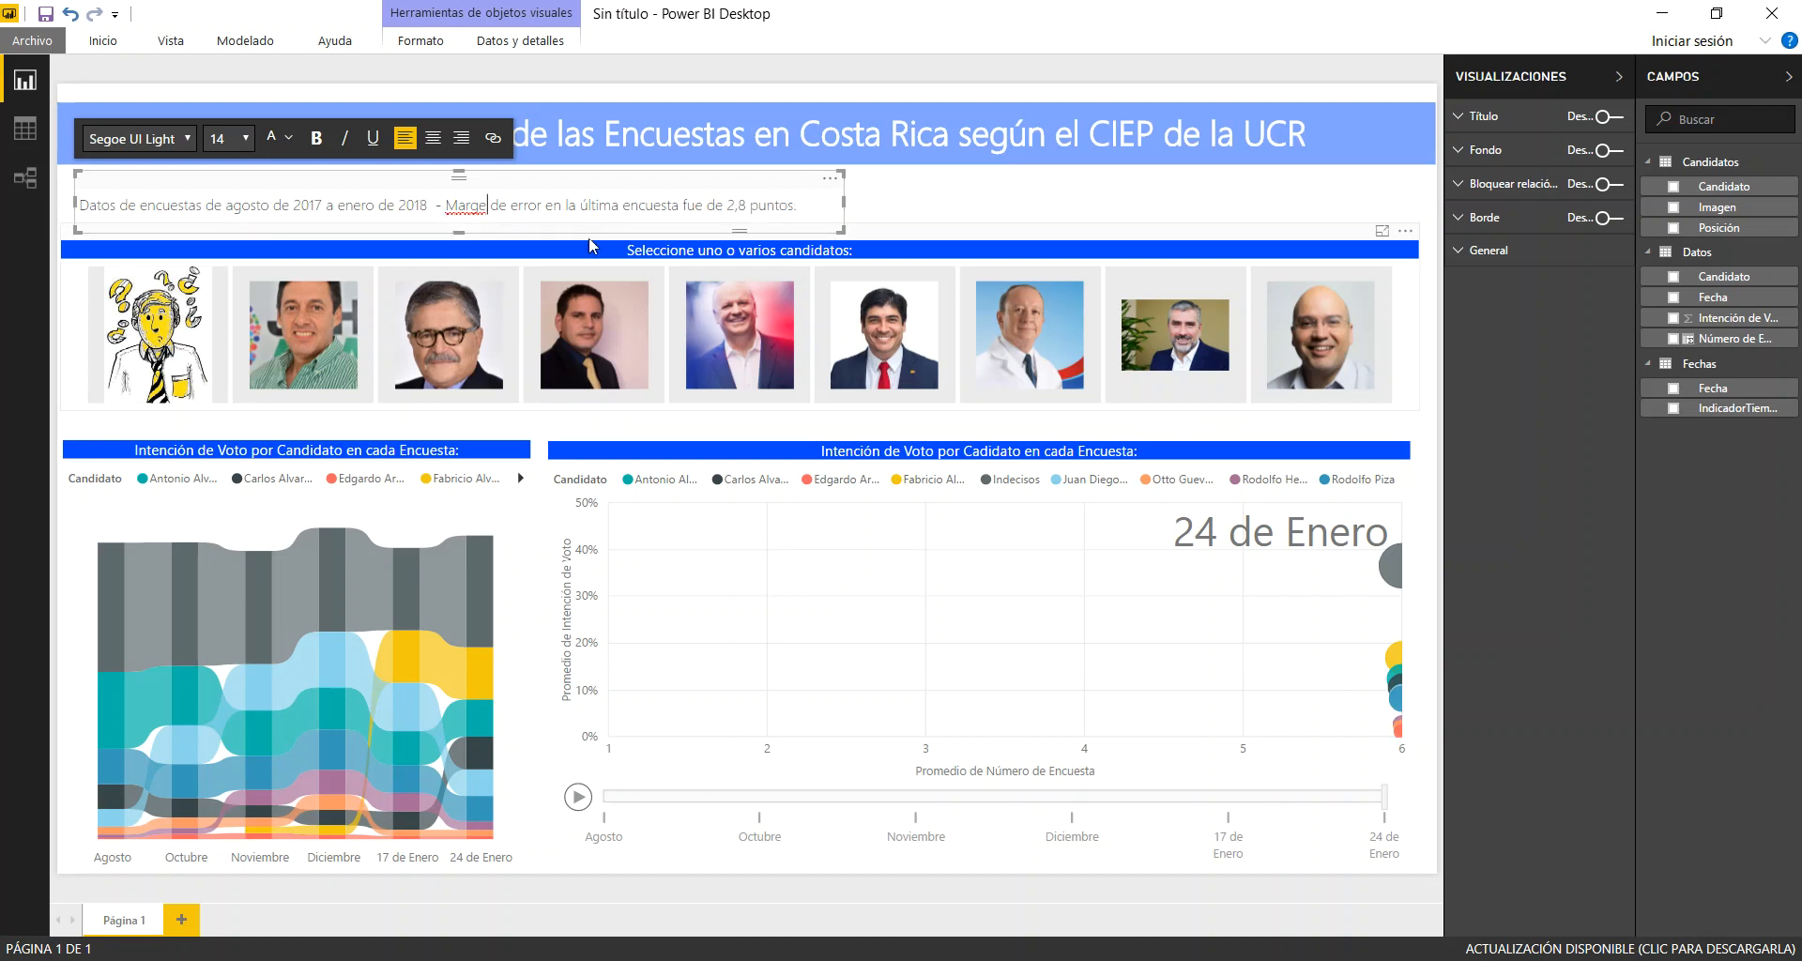
type("n")
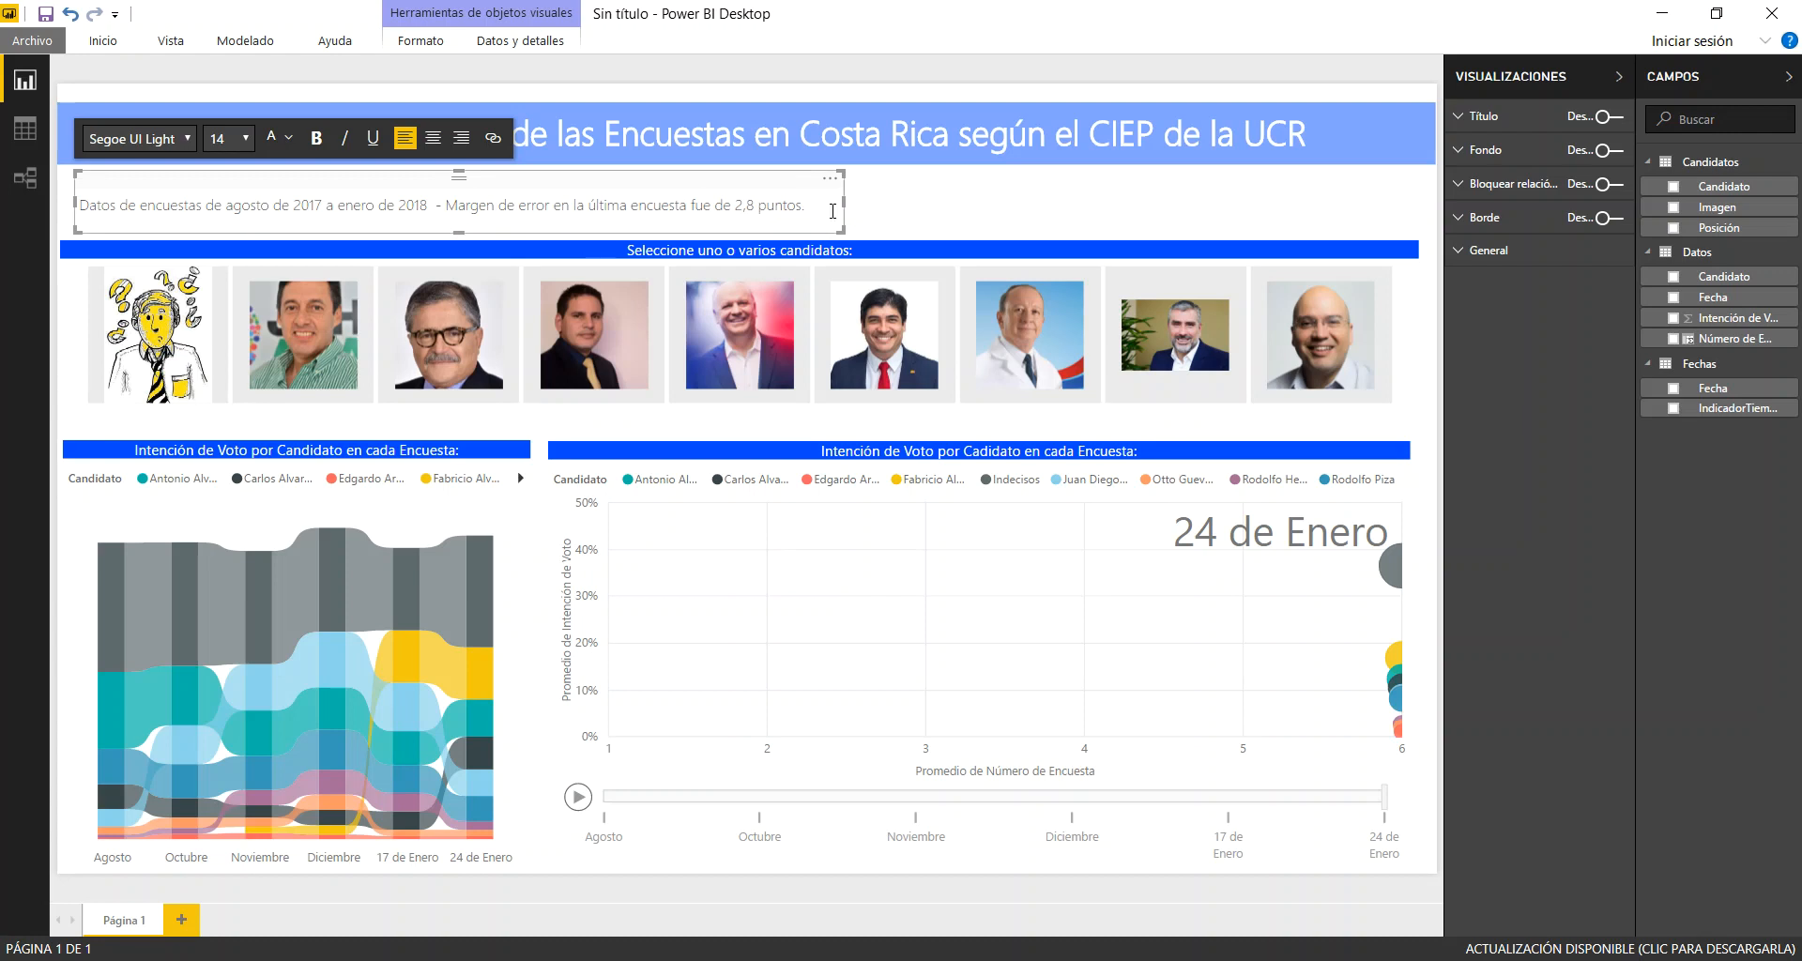
Narrow the note's text box slightly and align it with the heading's left edge
left_click_drag(844, 203, 833, 203)
left_click_drag(719, 184, 702, 181)
left_click(700, 181)
Turn on the border around the heading text box
left_click(693, 100)
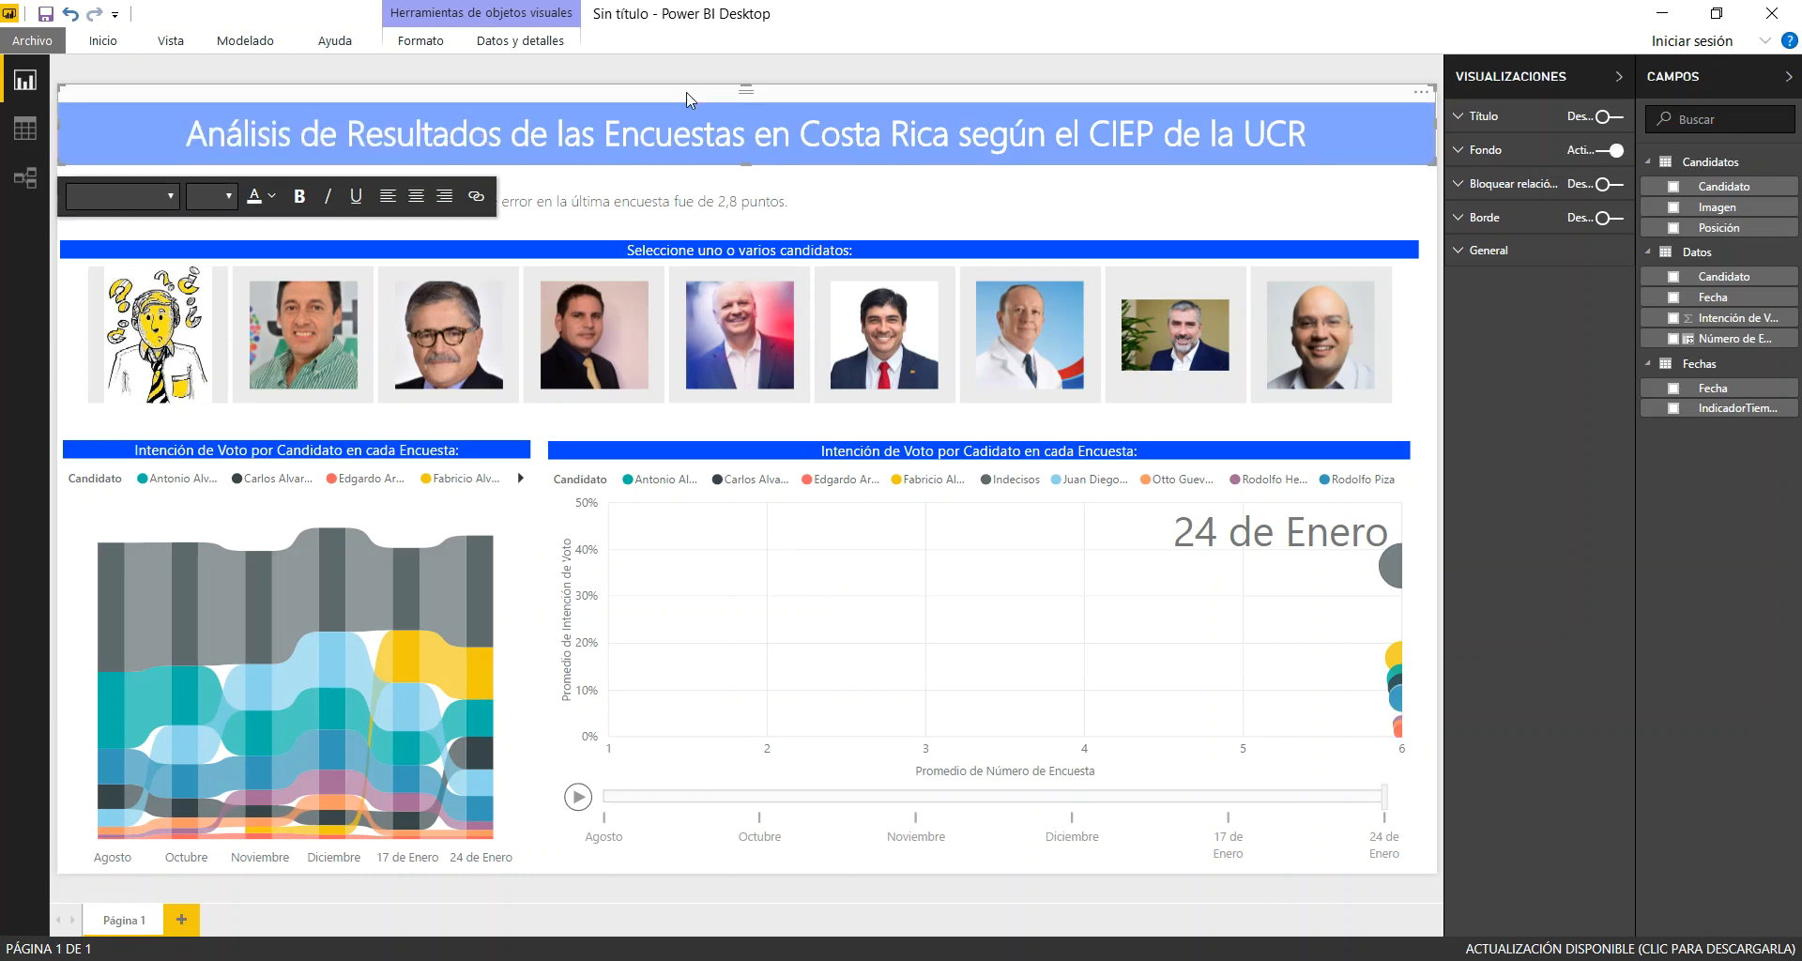
left_click(1615, 218)
left_click(1333, 214)
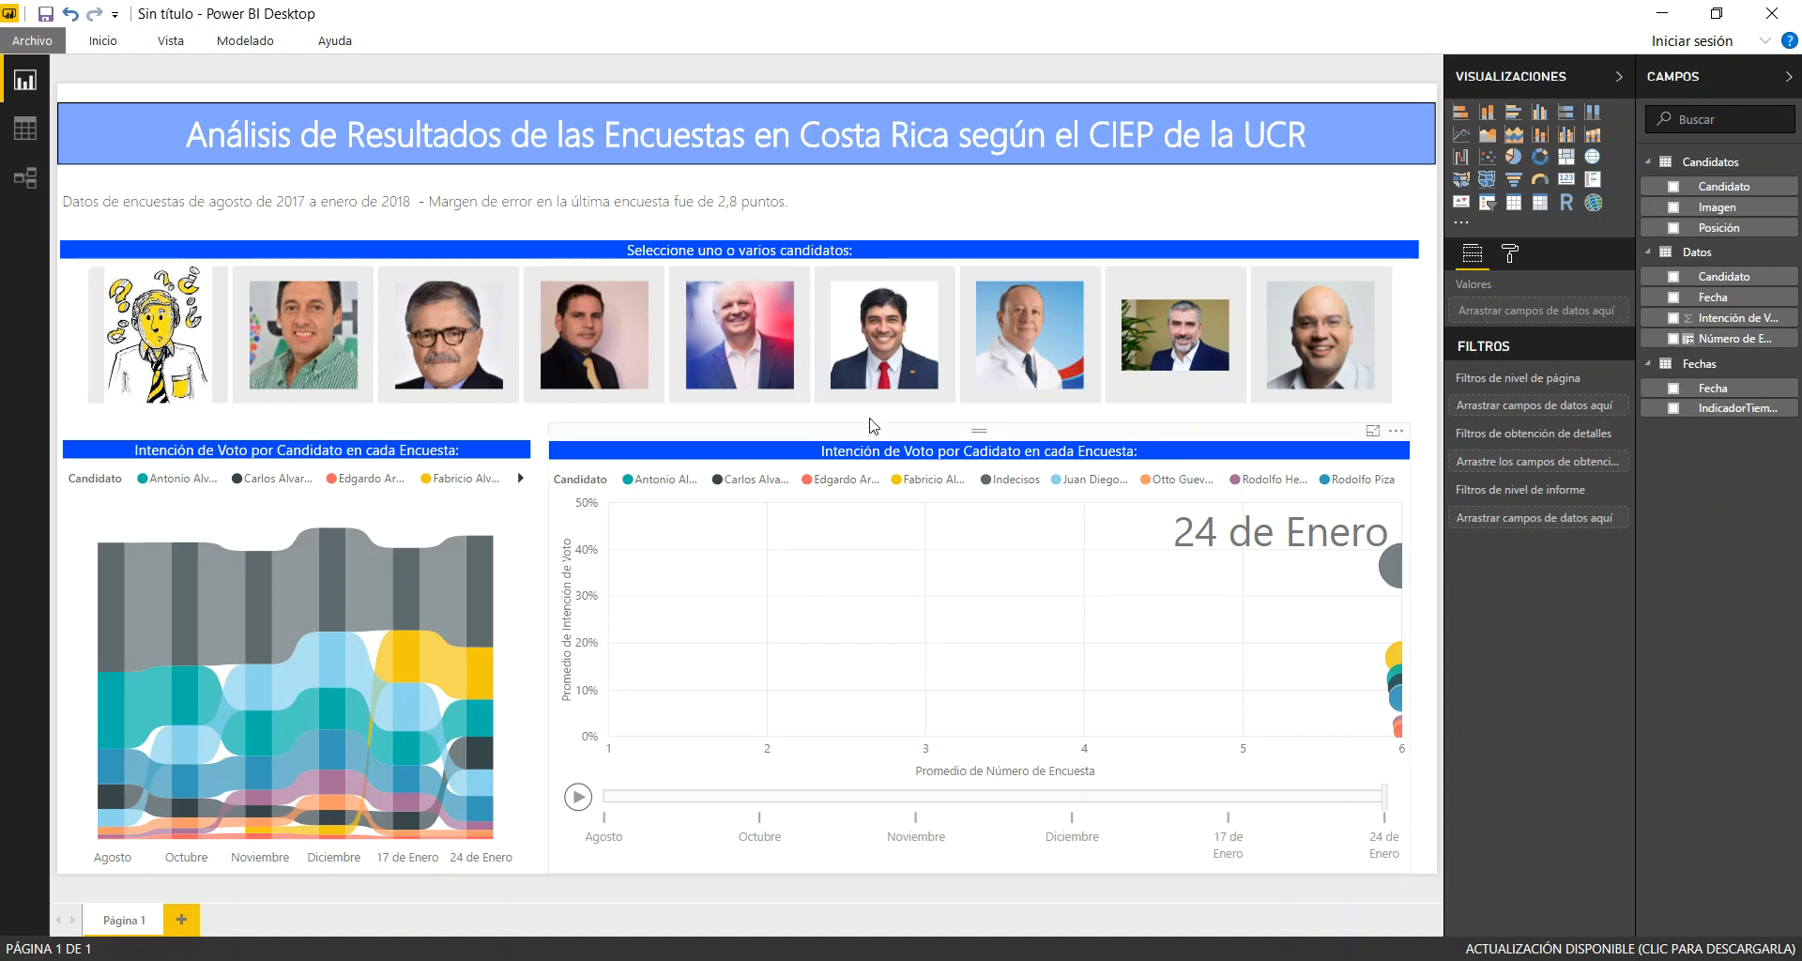
Filter the charts with the photo slicer to Carlos Alvarado, Fabricio Alvarado, Antonio Alvarez and Indecisos
left_click(887, 364)
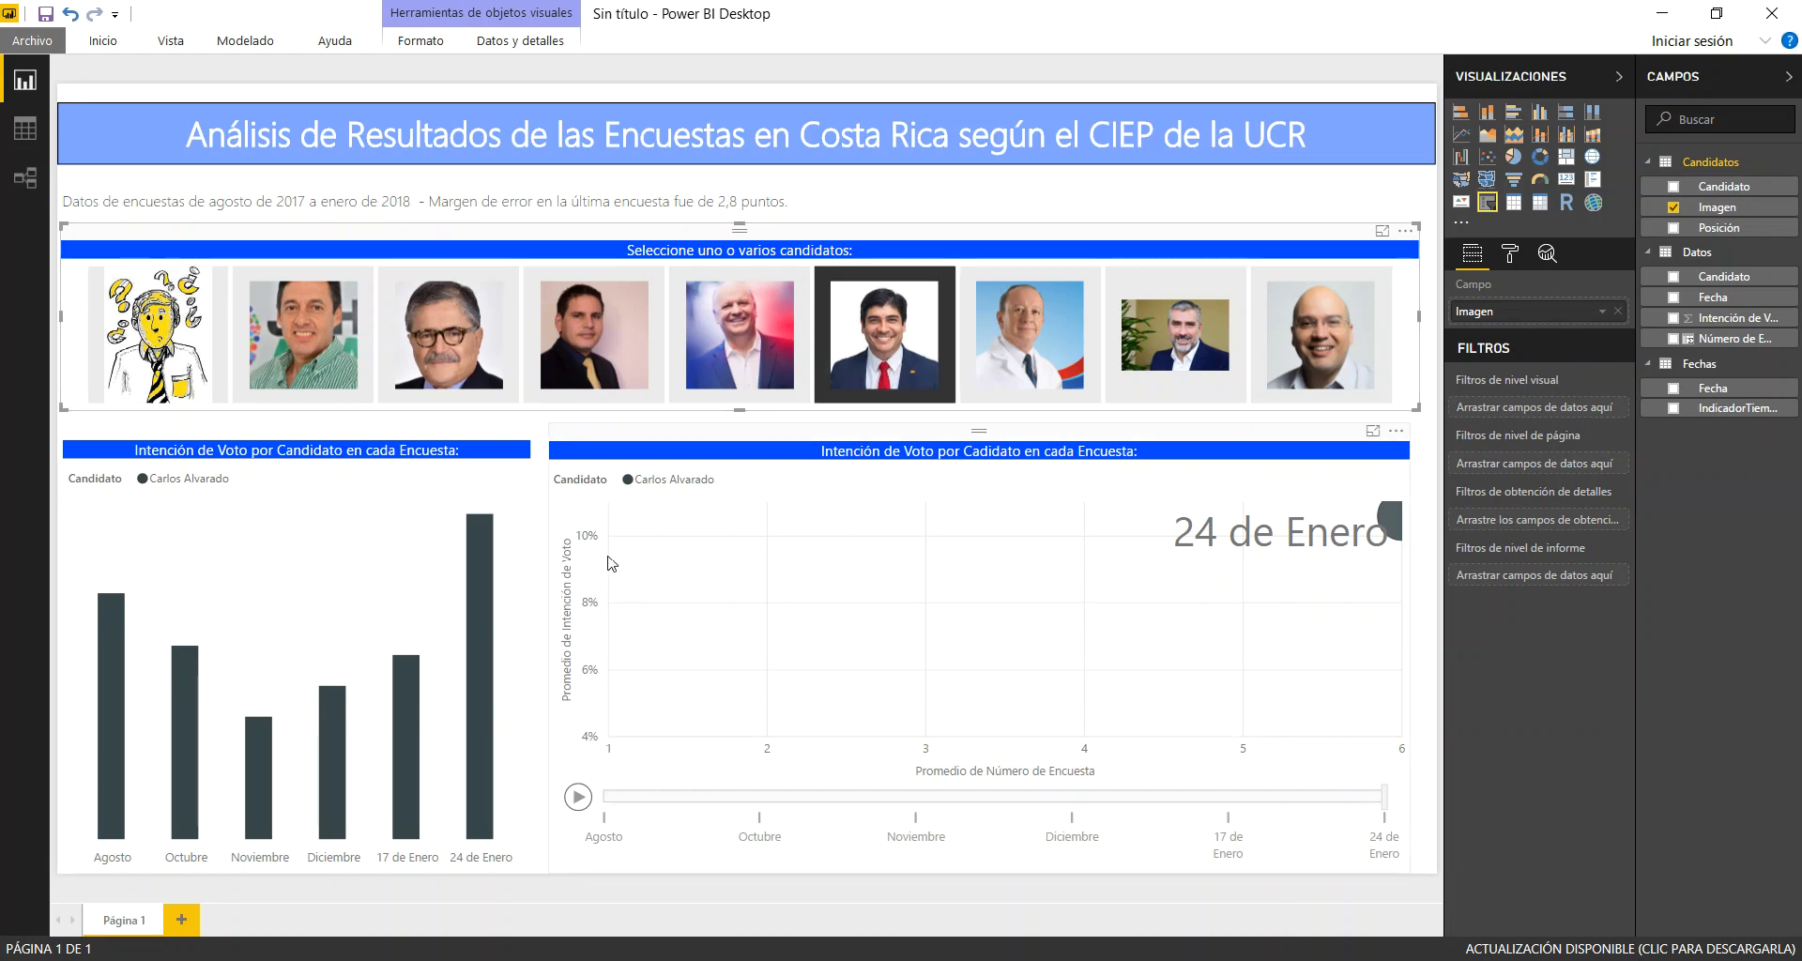
left_click(597, 353, "ctrl")
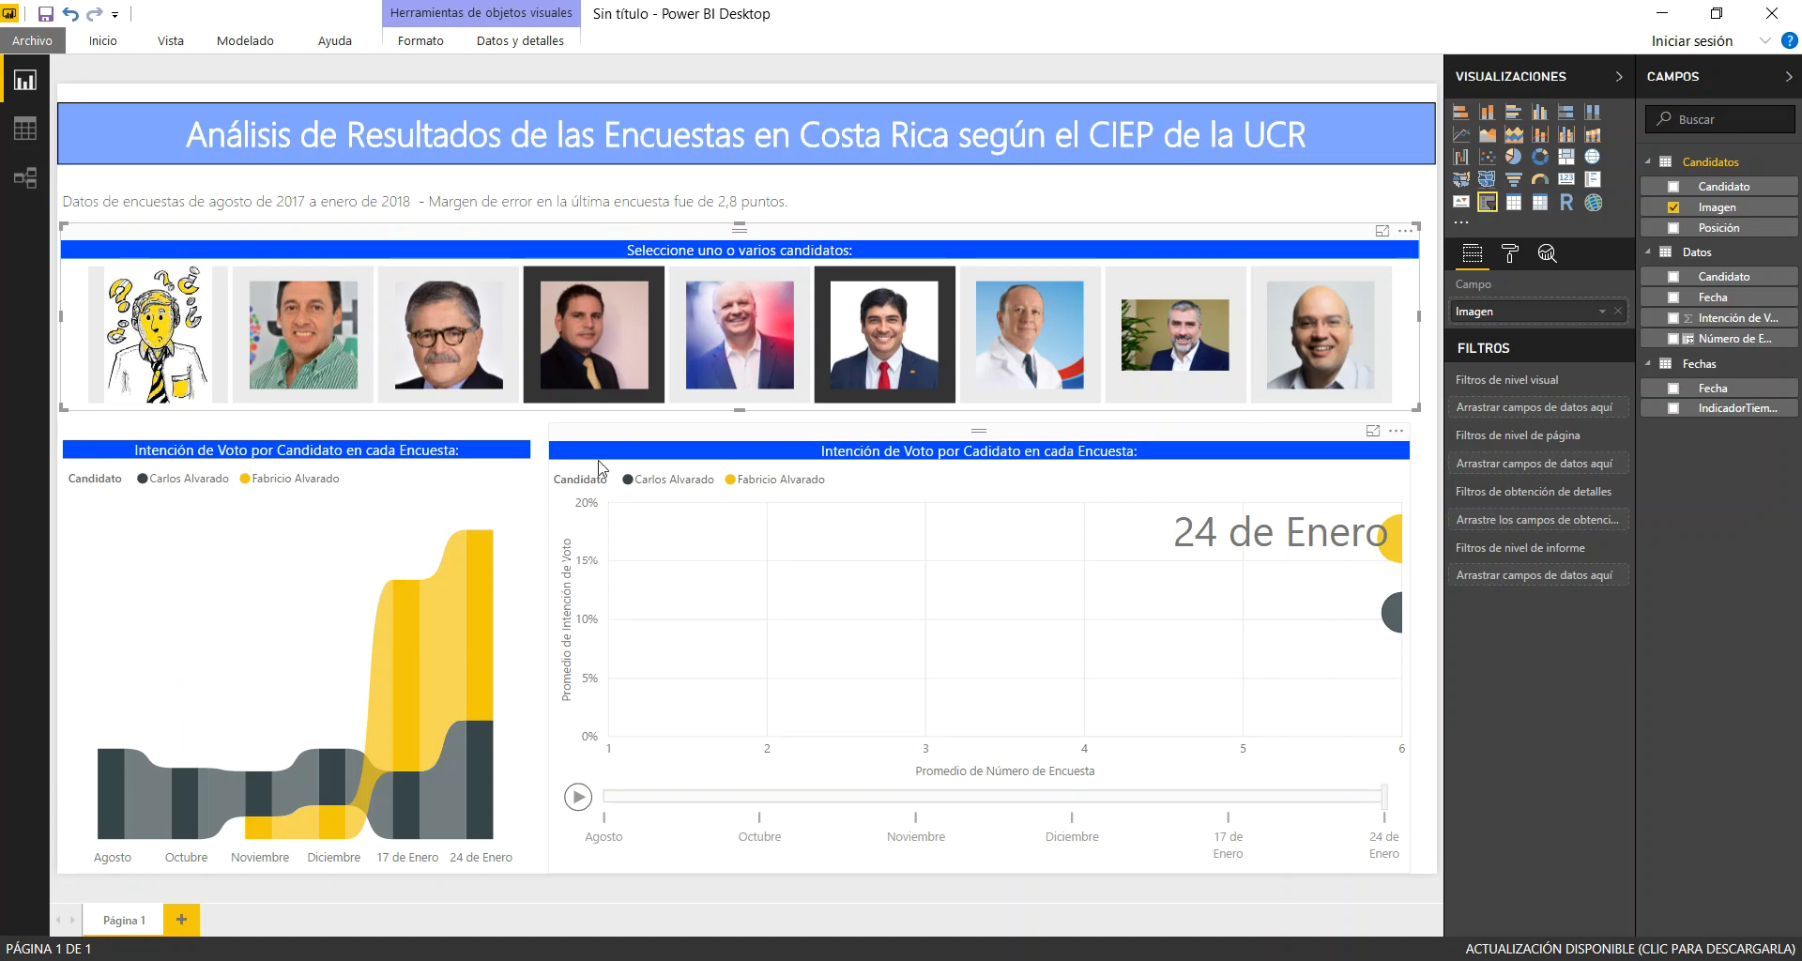
left_click(313, 347, "ctrl")
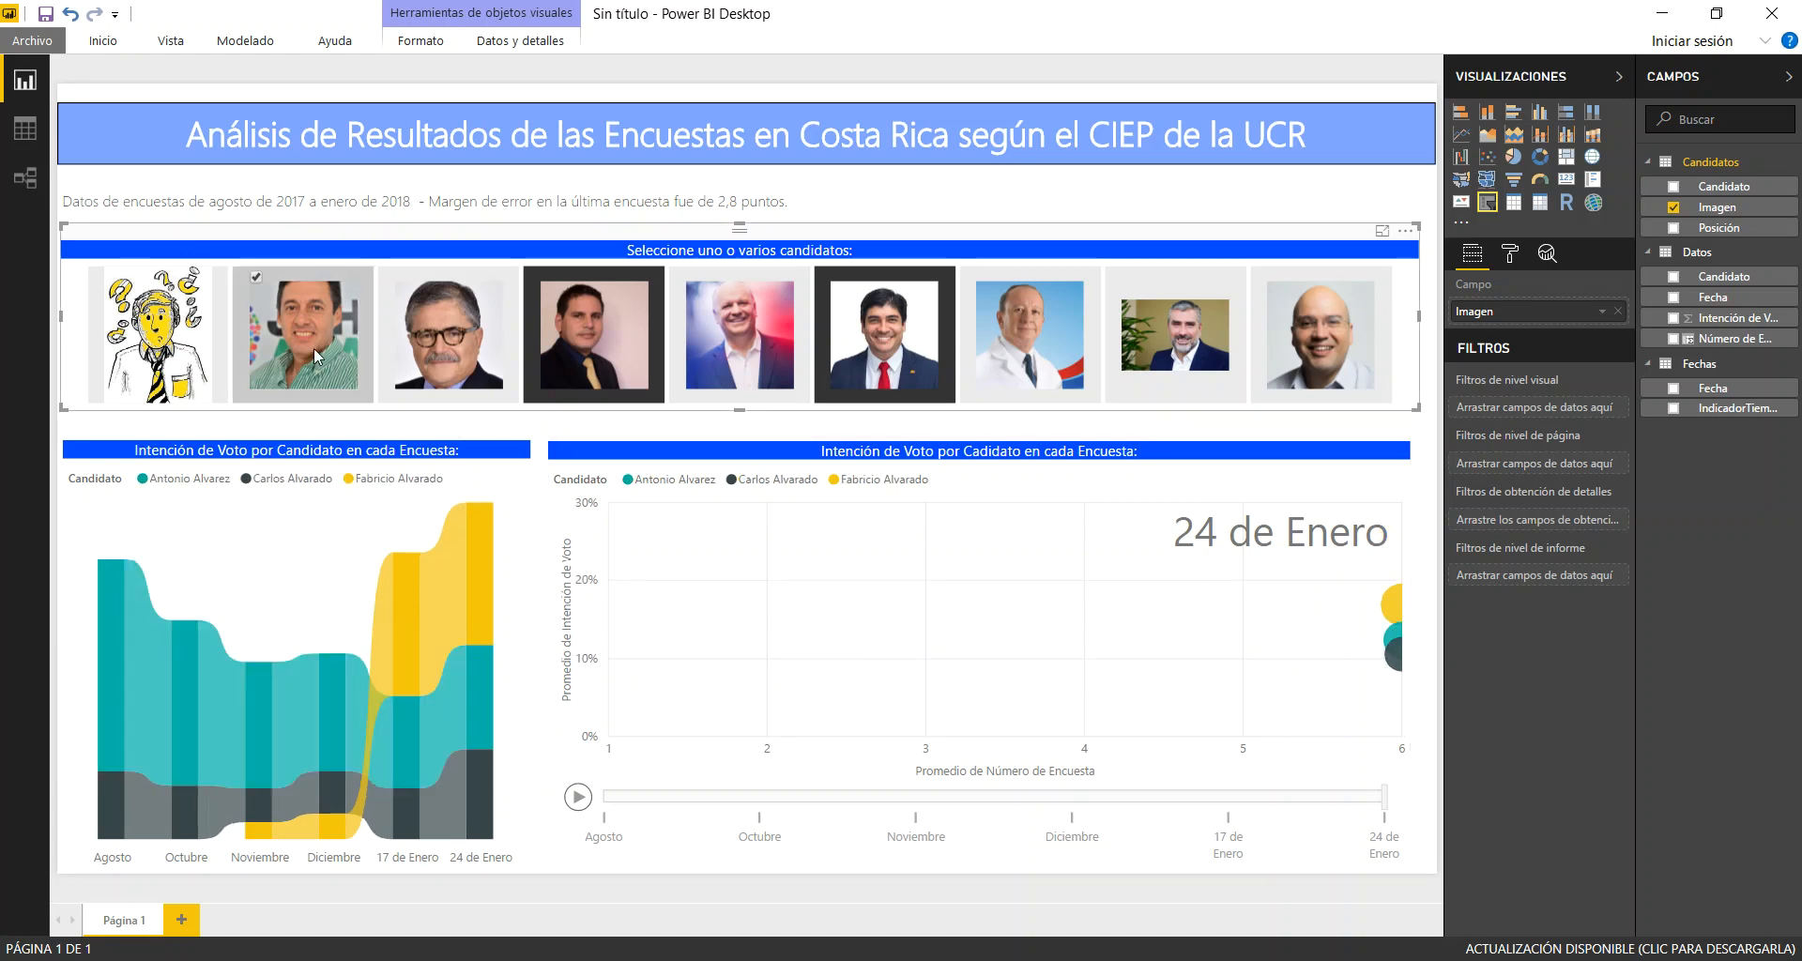
left_click(167, 336, "ctrl")
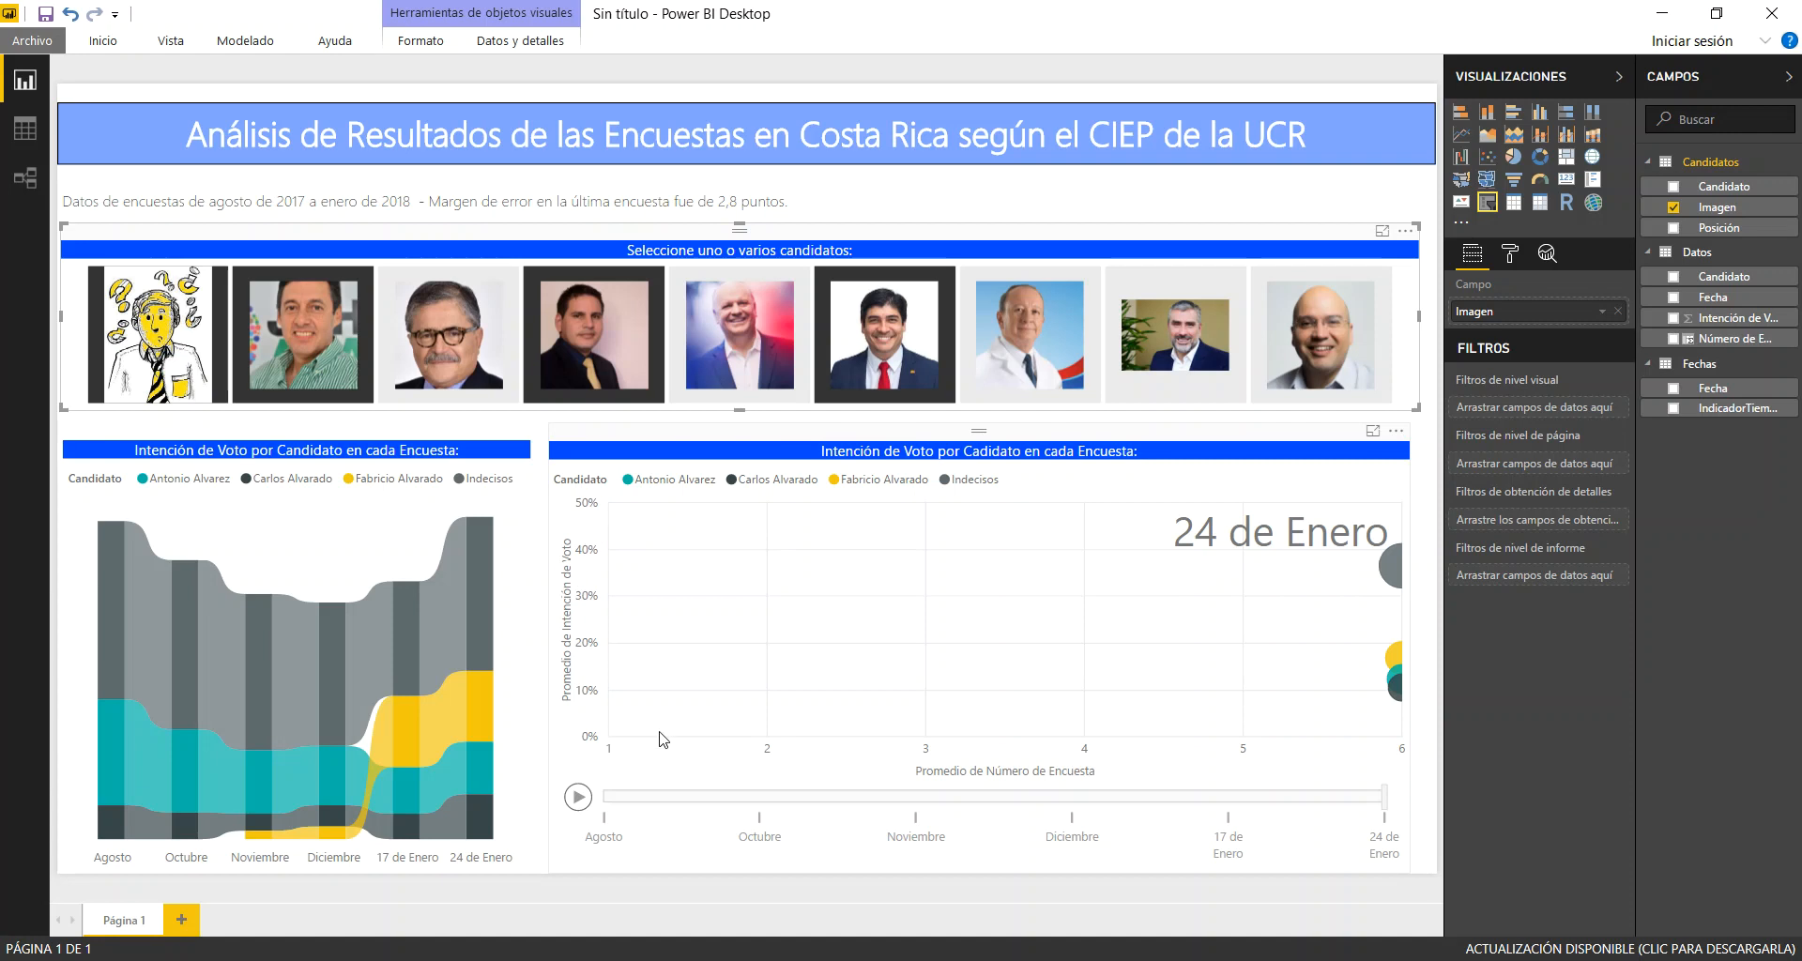
Clear all four selections from the candidate photo slicer
left_click(149, 344, "ctrl")
left_click(290, 346, "ctrl")
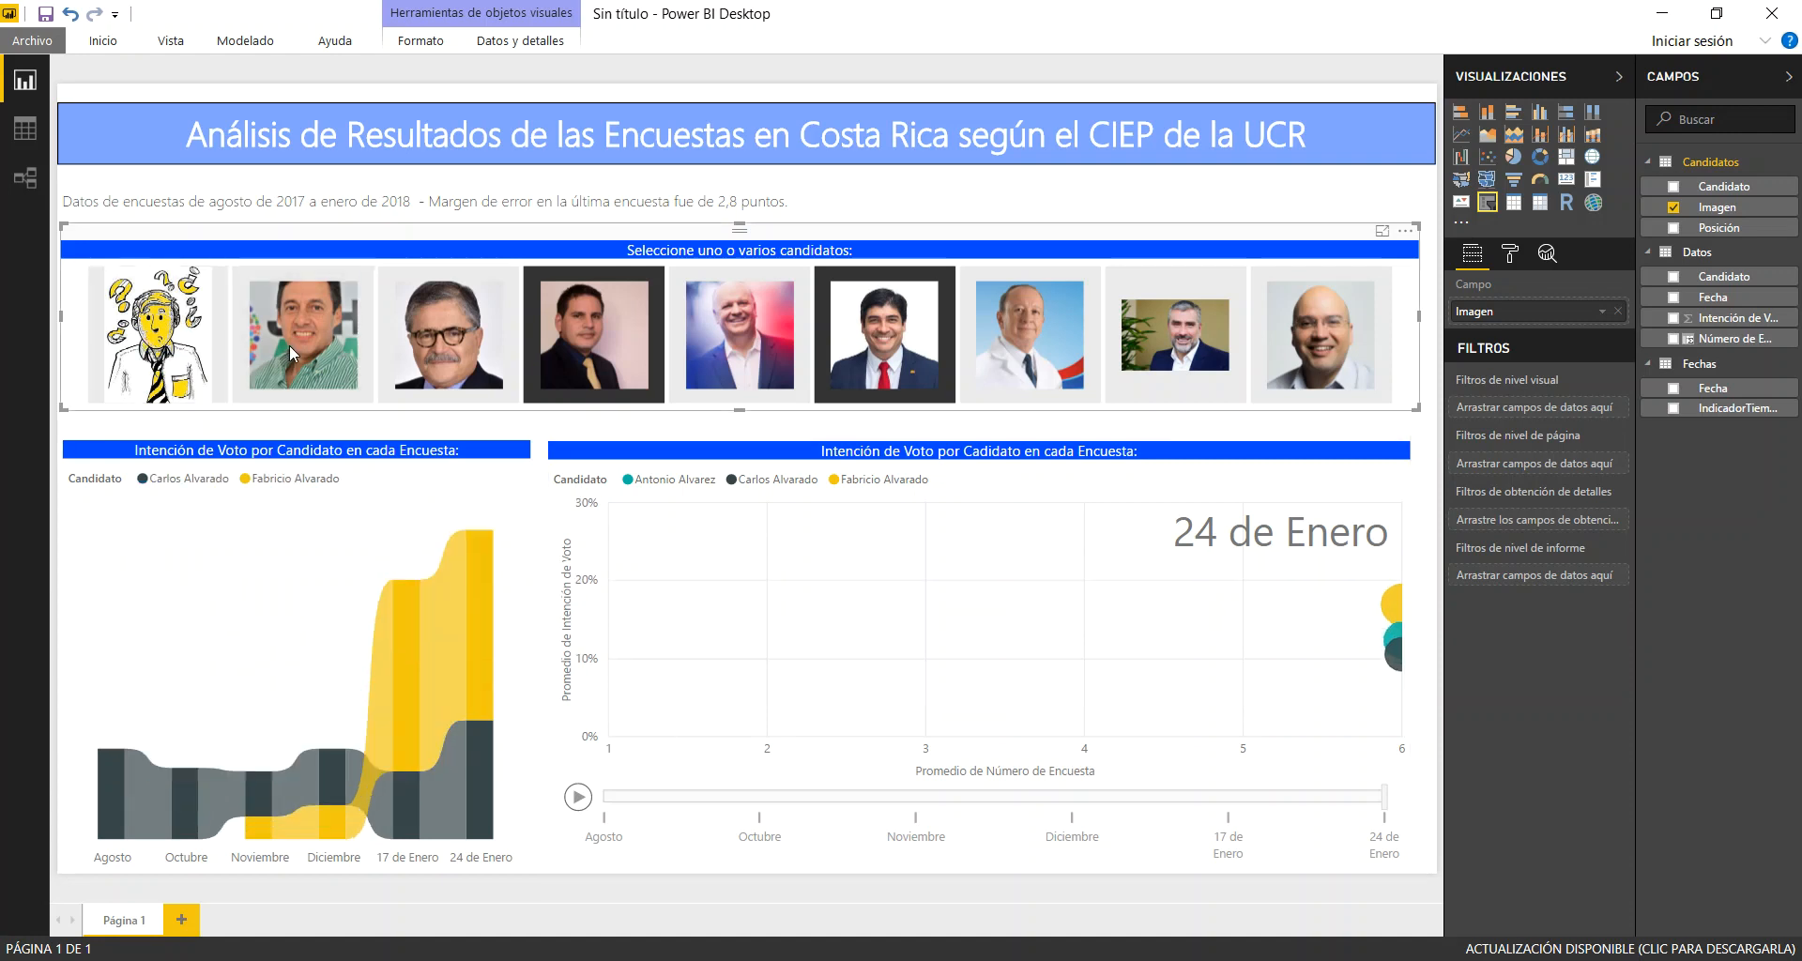
left_click(578, 330, "ctrl")
left_click(914, 351, "ctrl")
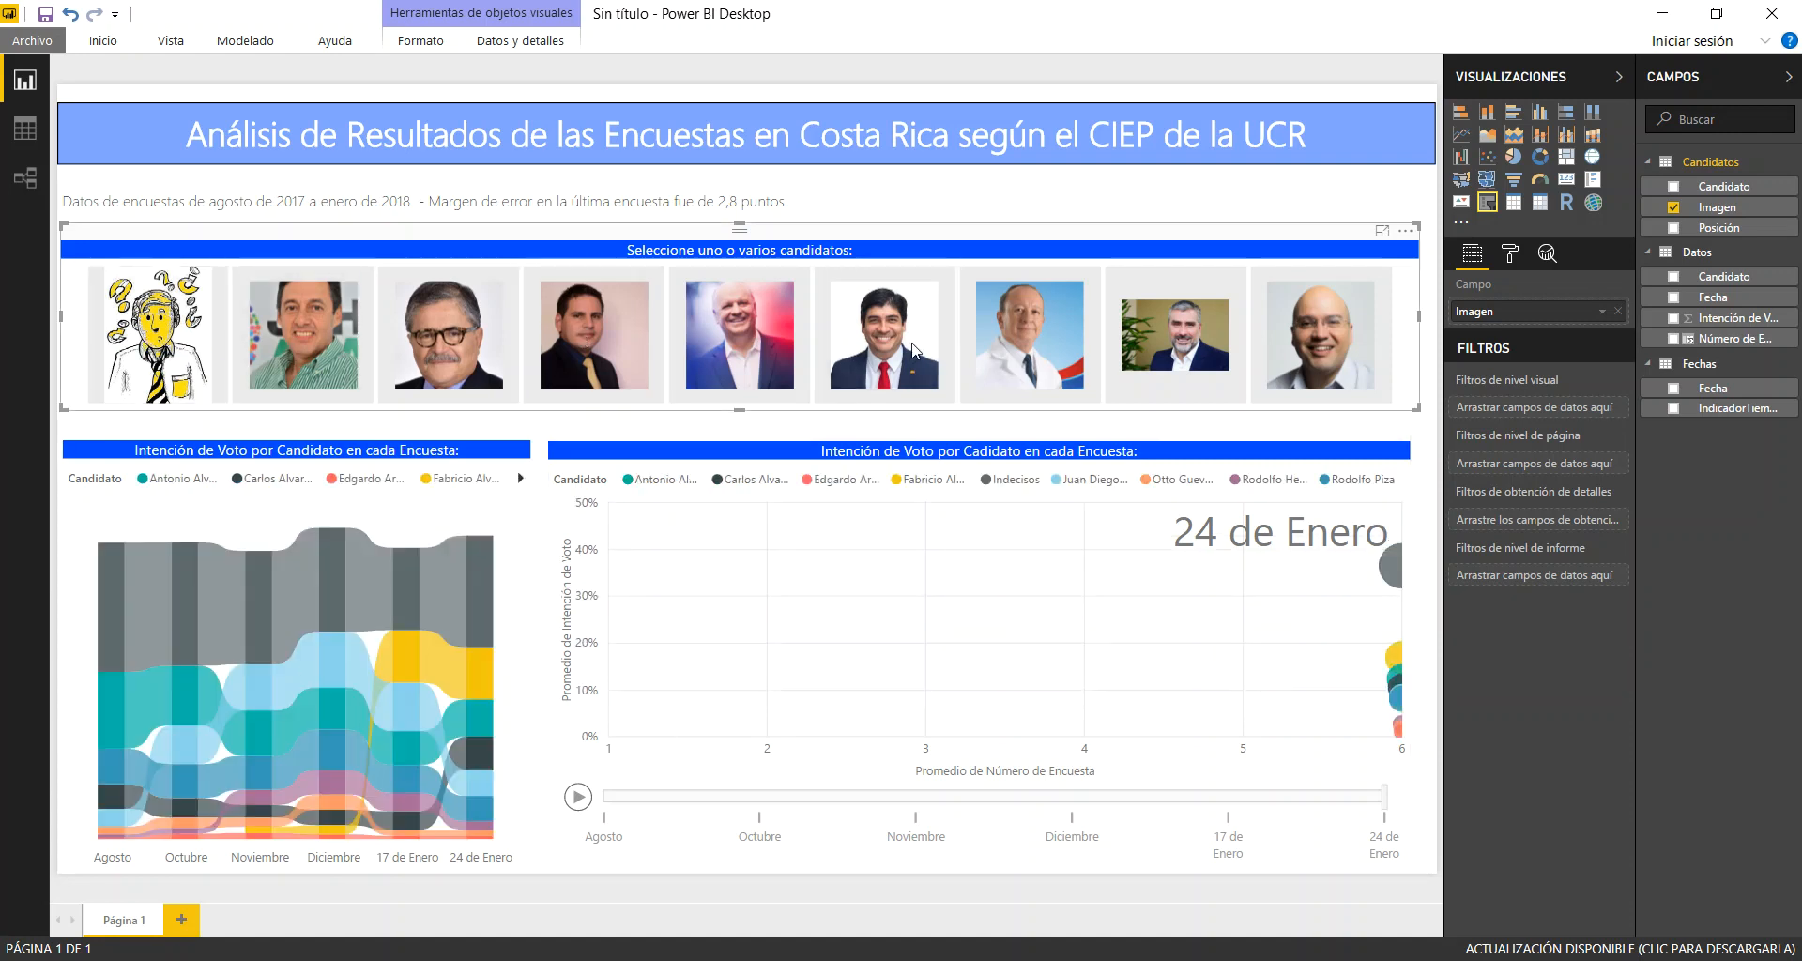
left_click(328, 303)
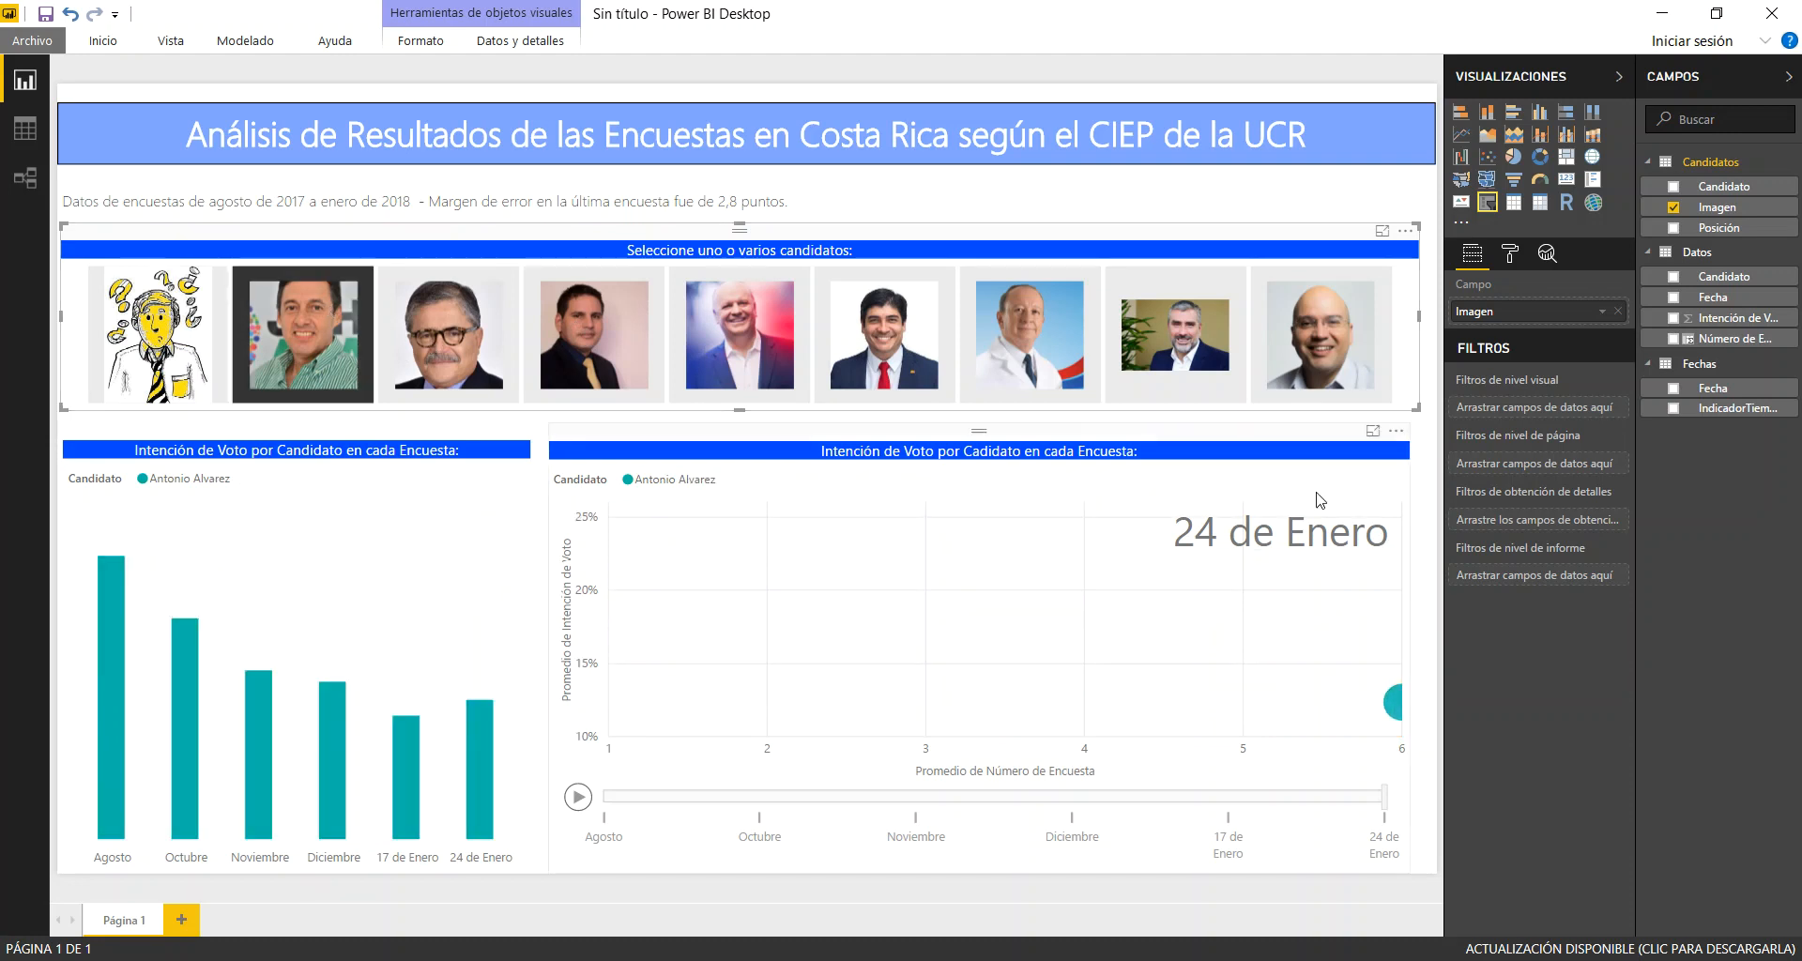
mouse_move(1400, 711)
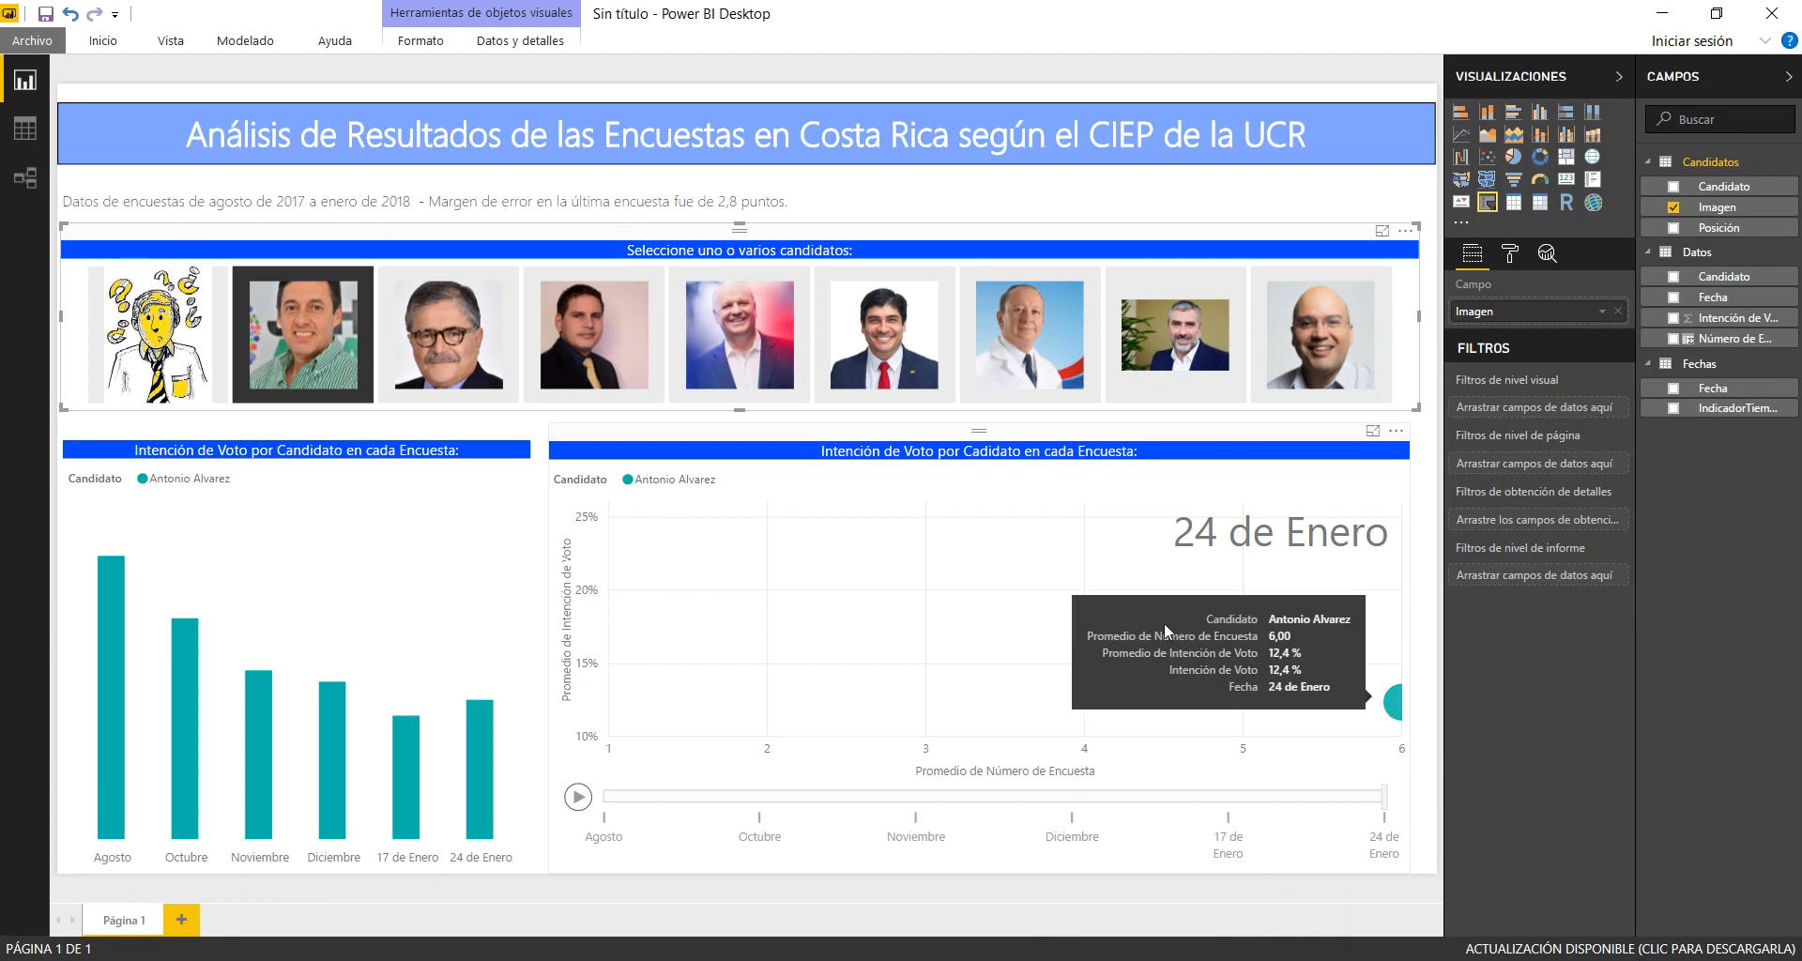
left_click(918, 353)
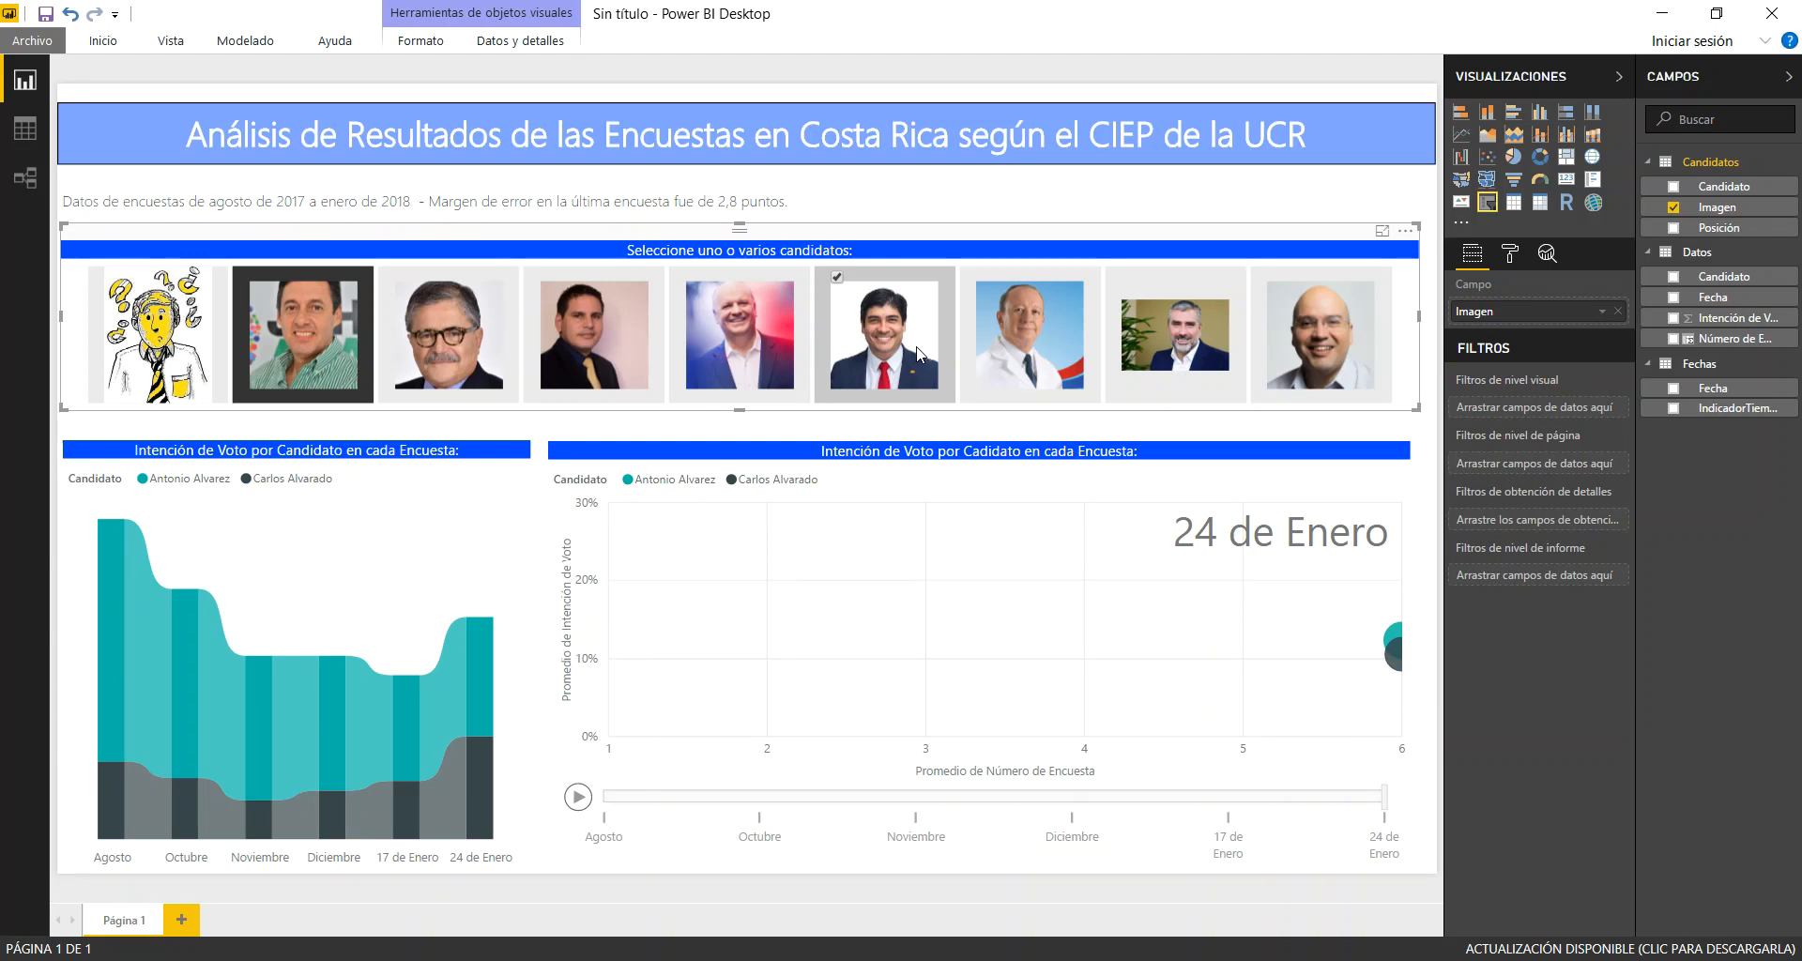
left_click(359, 330)
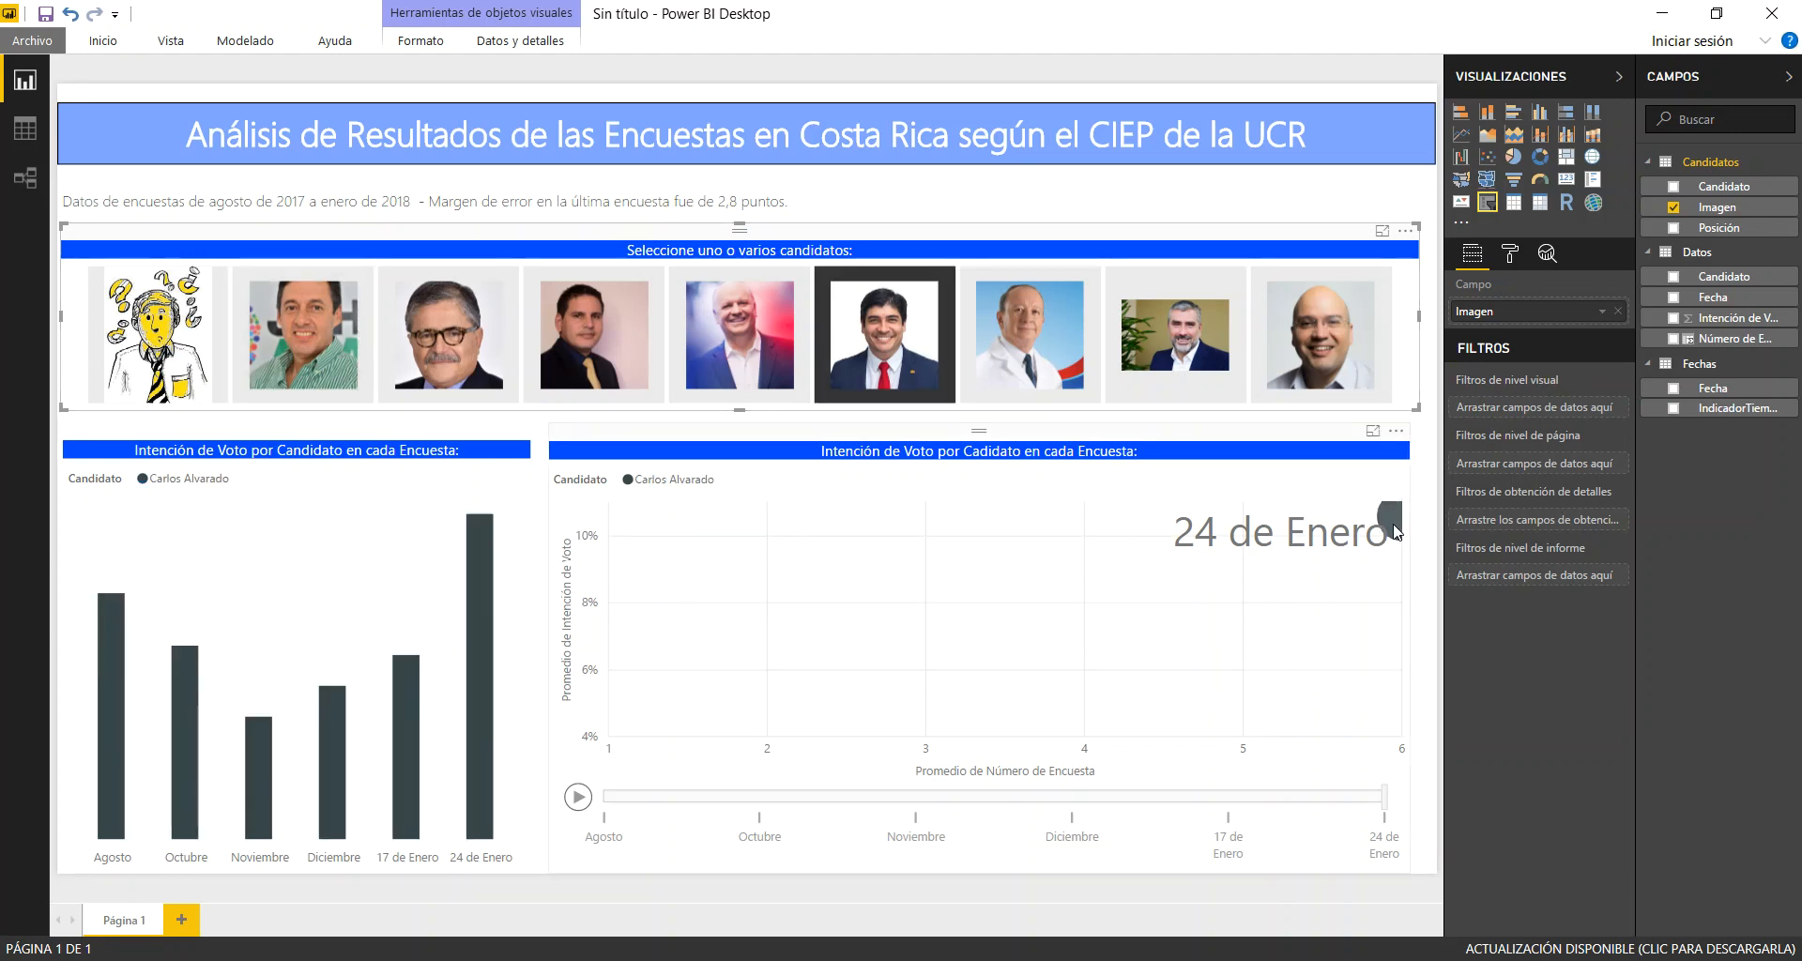
mouse_move(1394, 529)
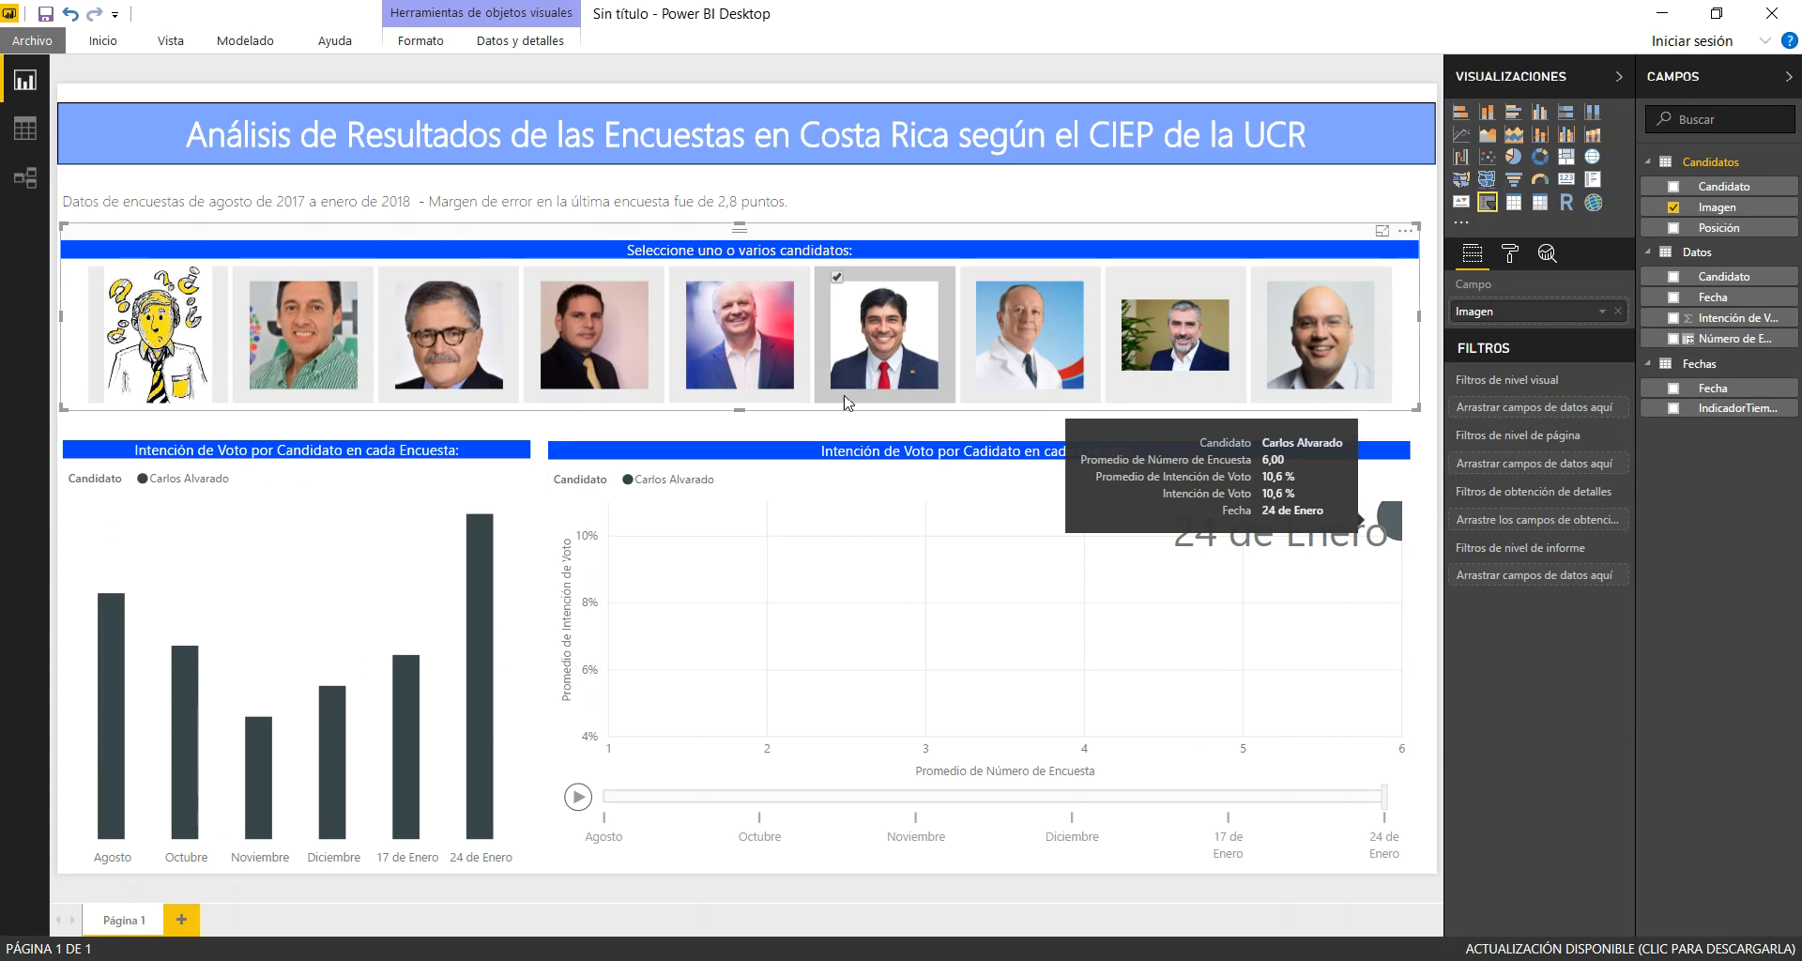
left_click(898, 371)
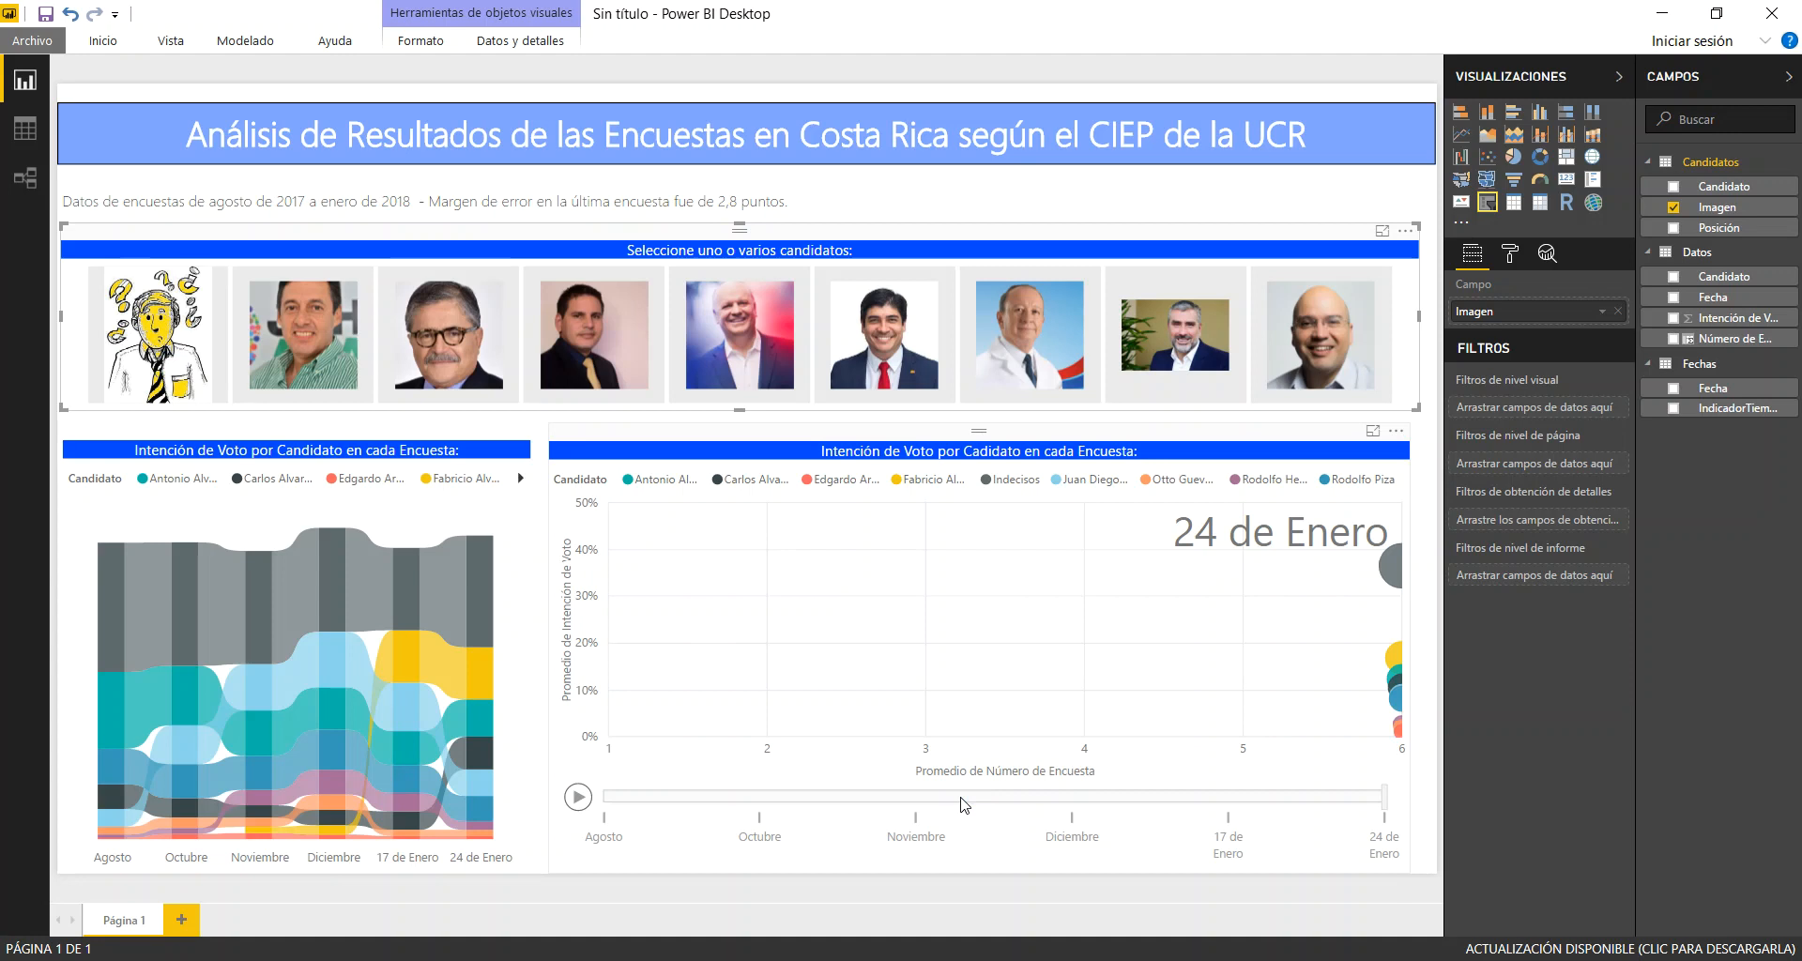
Set the scatter chart's Y axis to start at 0 and end at 0,25
left_click(1115, 441)
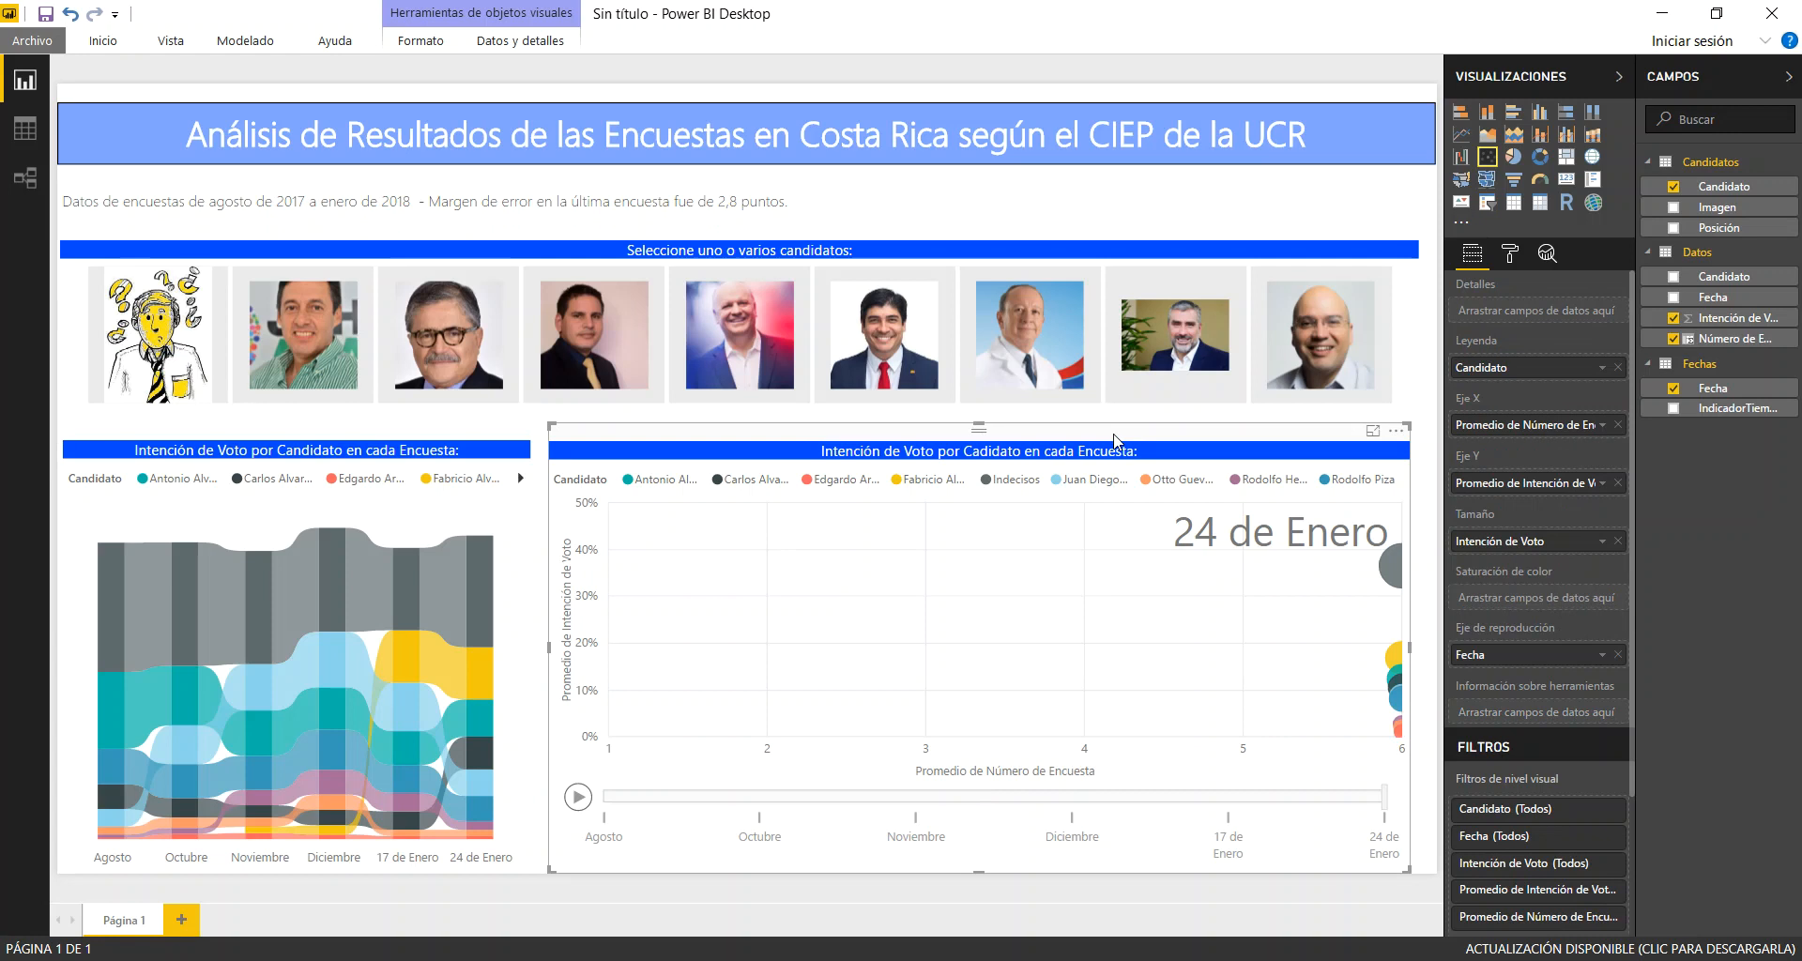
left_click(1512, 254)
left_click(1482, 391)
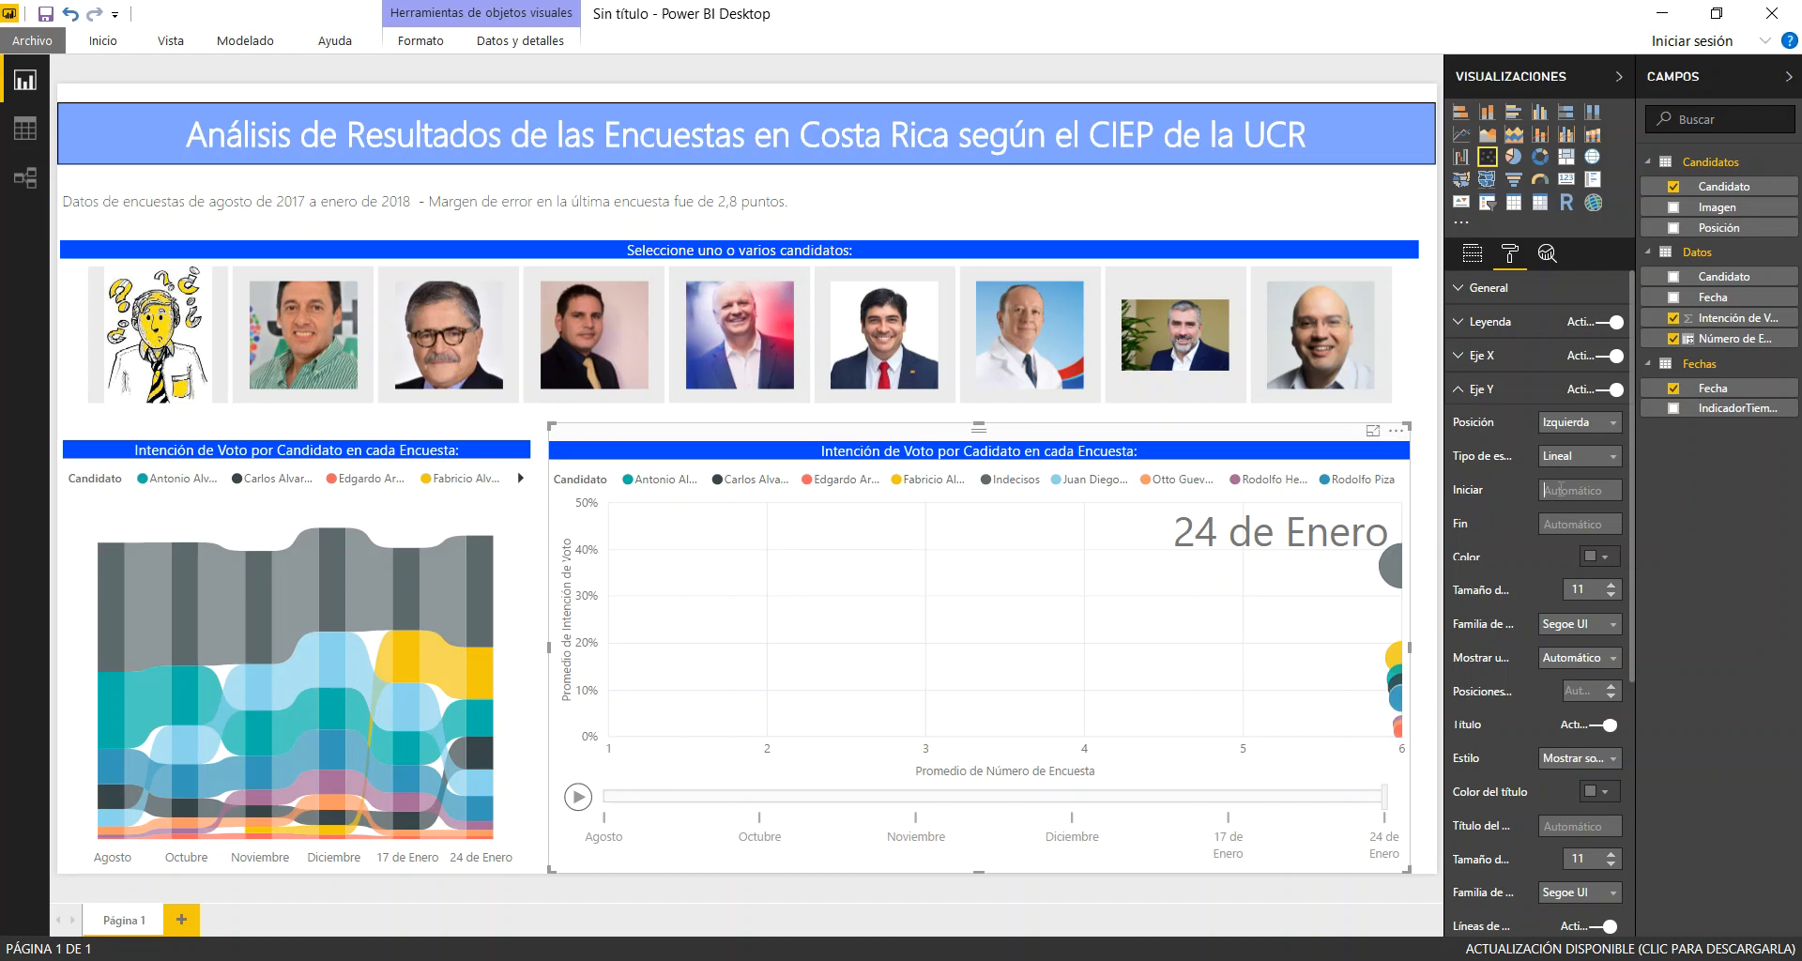
type("0")
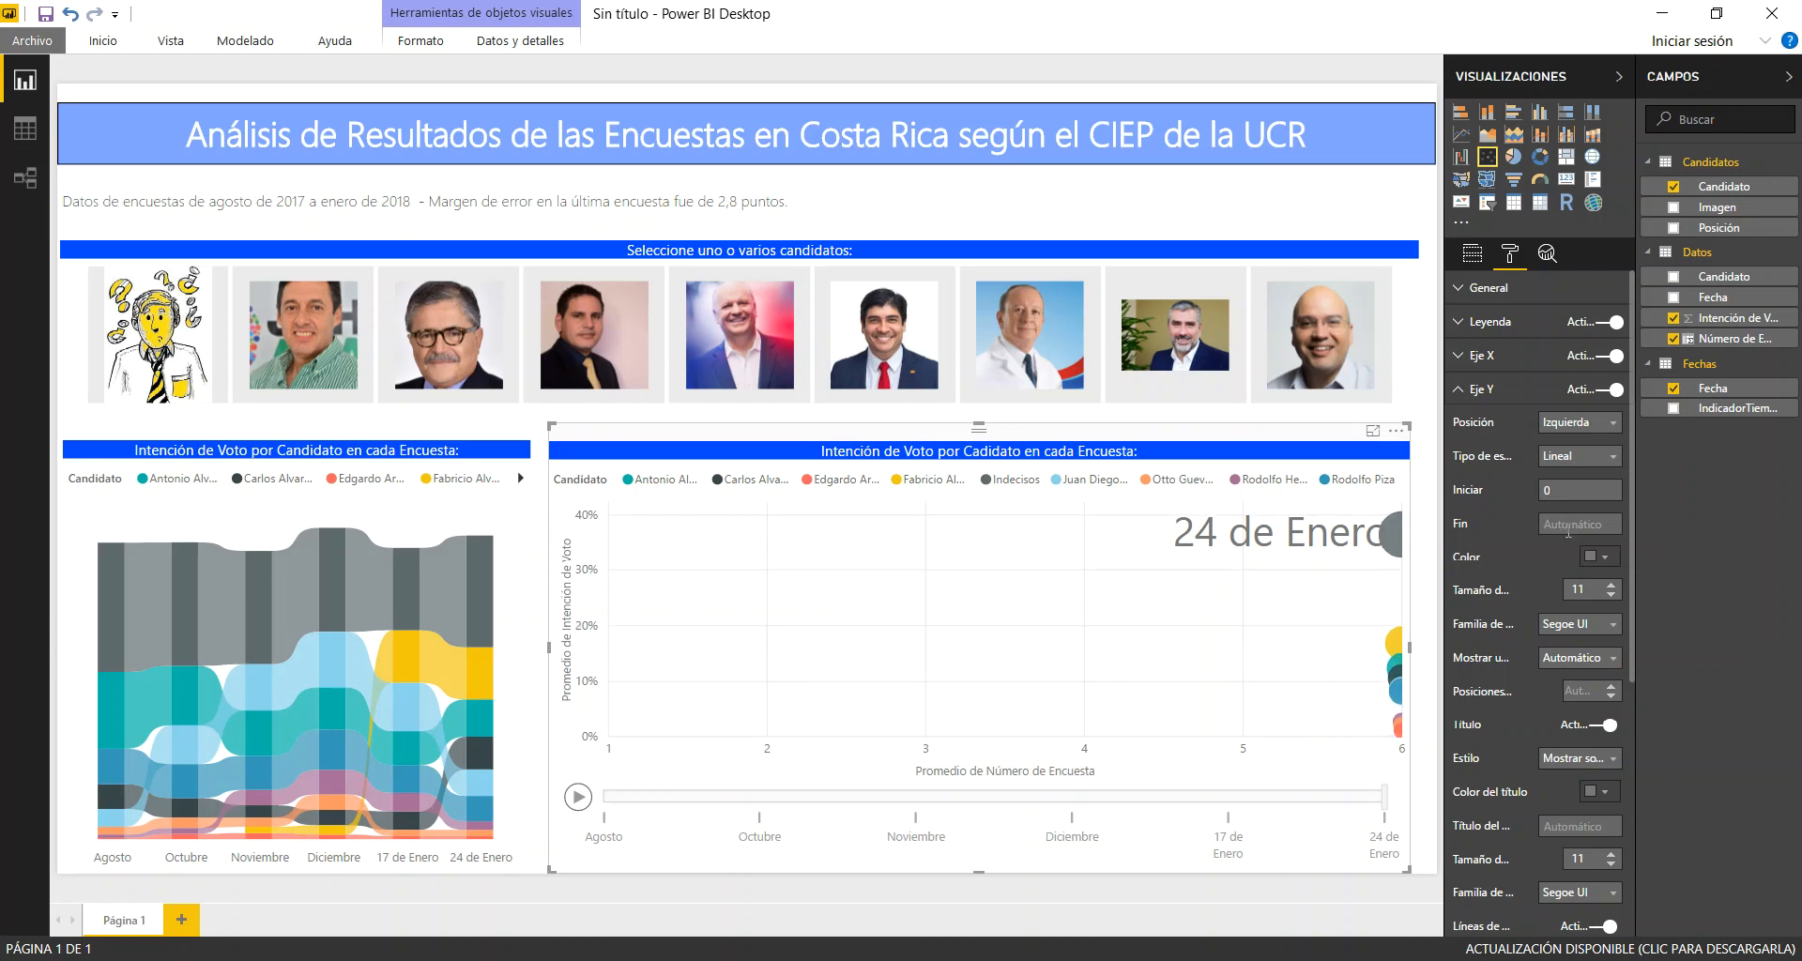
left_click(1563, 521)
type("0.25")
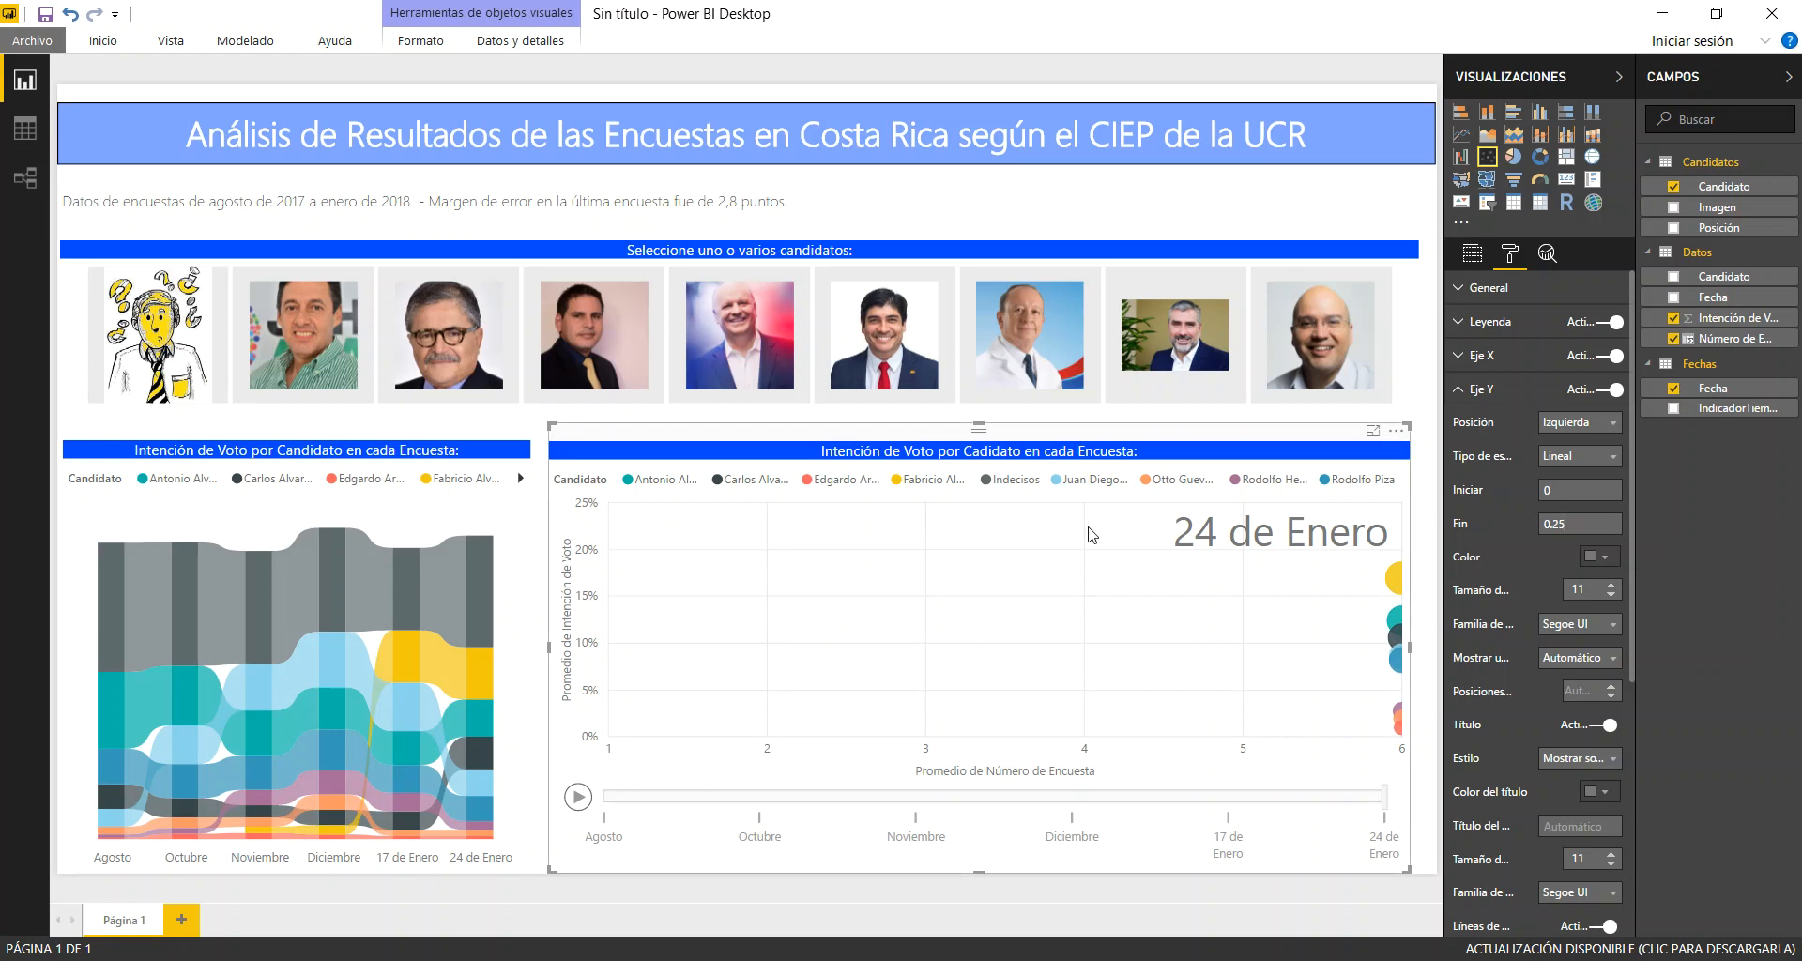
Filter the charts to Indecisos and play the scatter animation with its Y-axis end set to 0,5
left_click(131, 356)
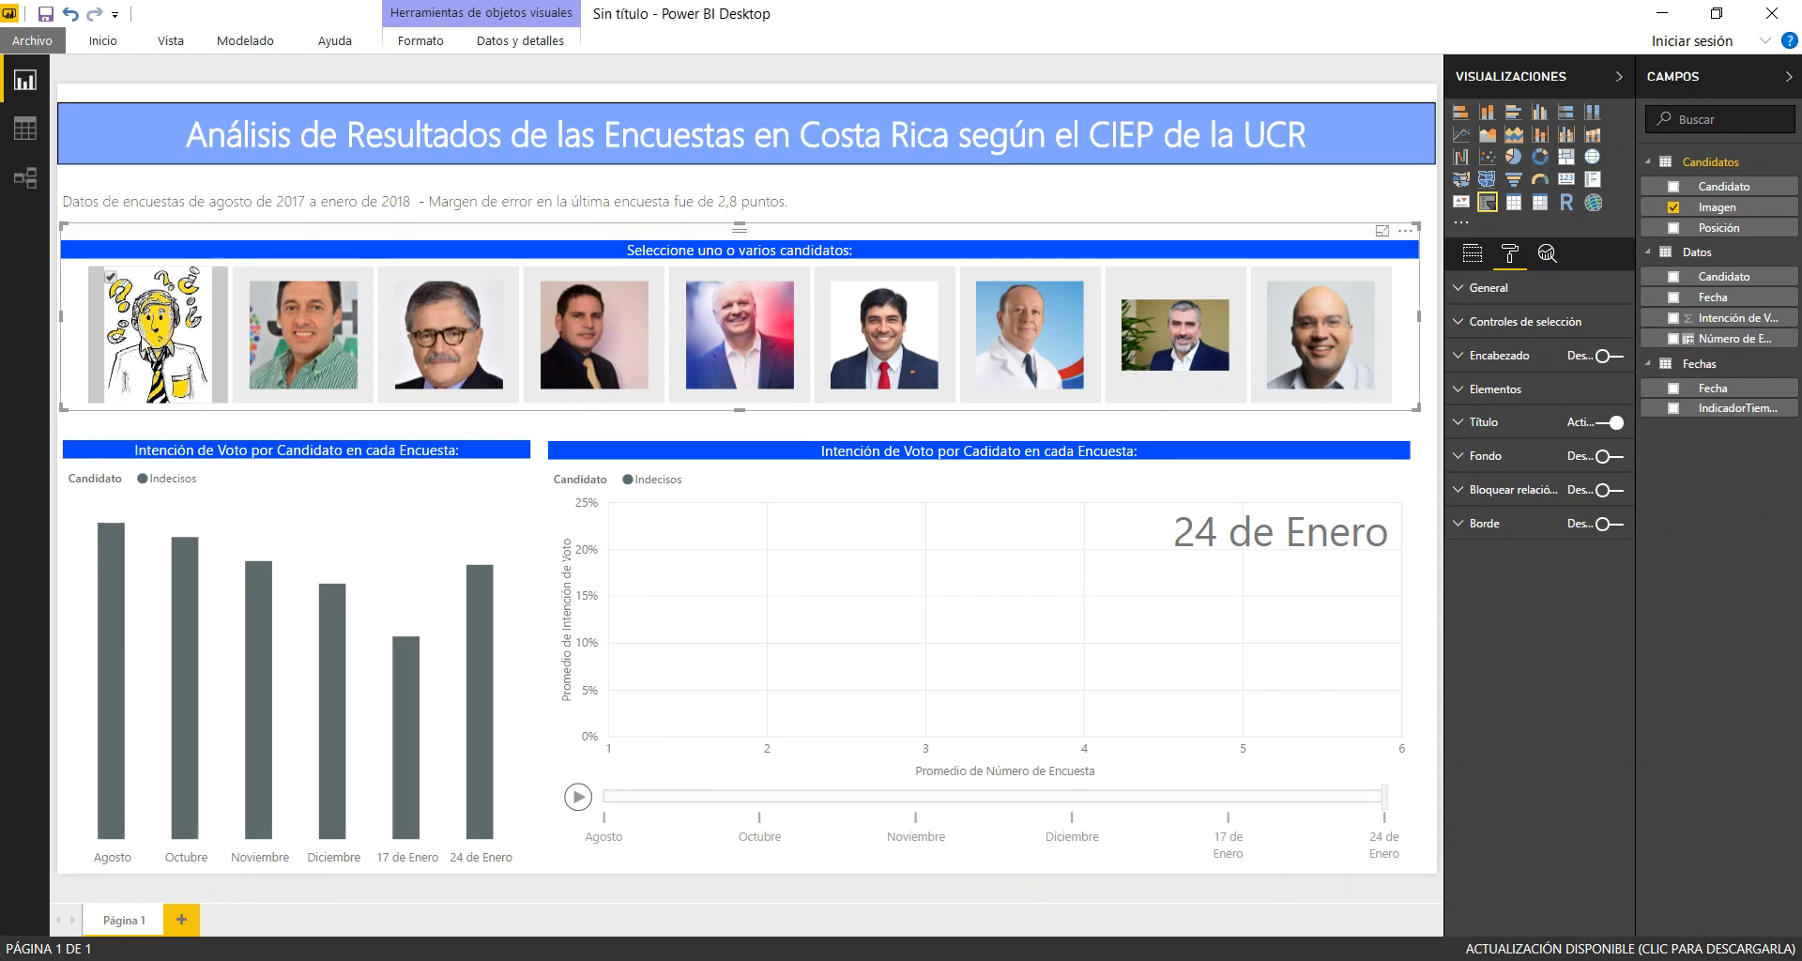
left_click(579, 799)
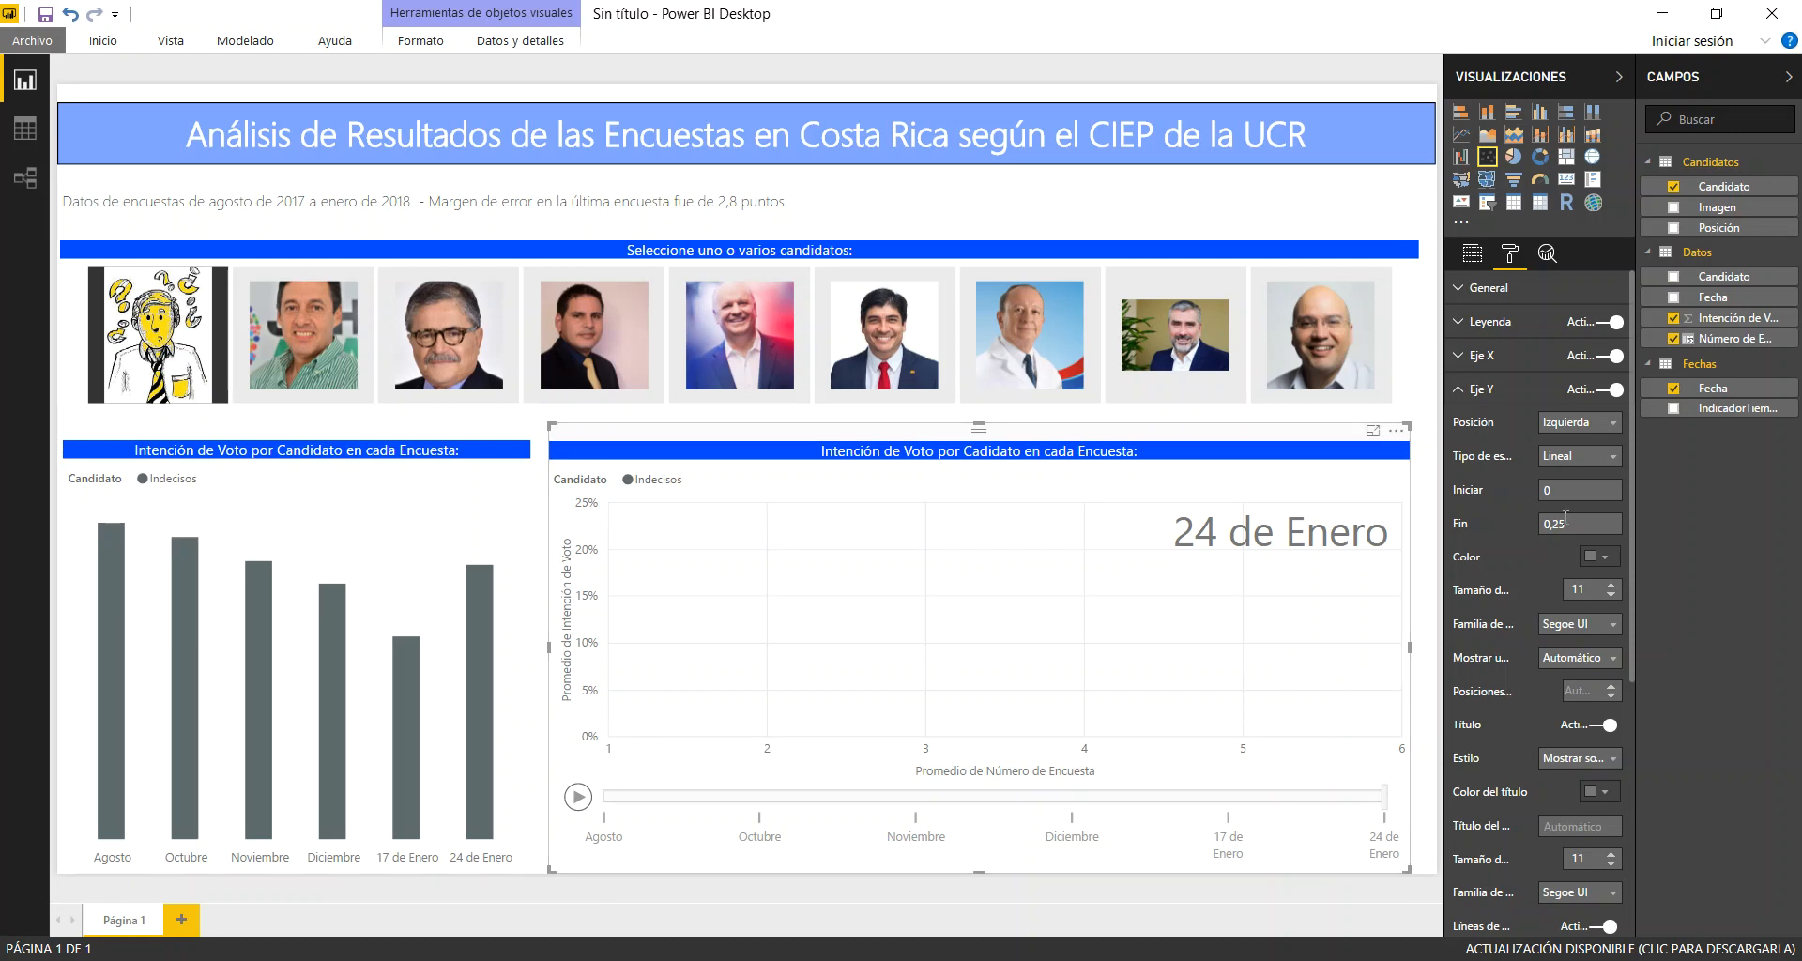
type(",5")
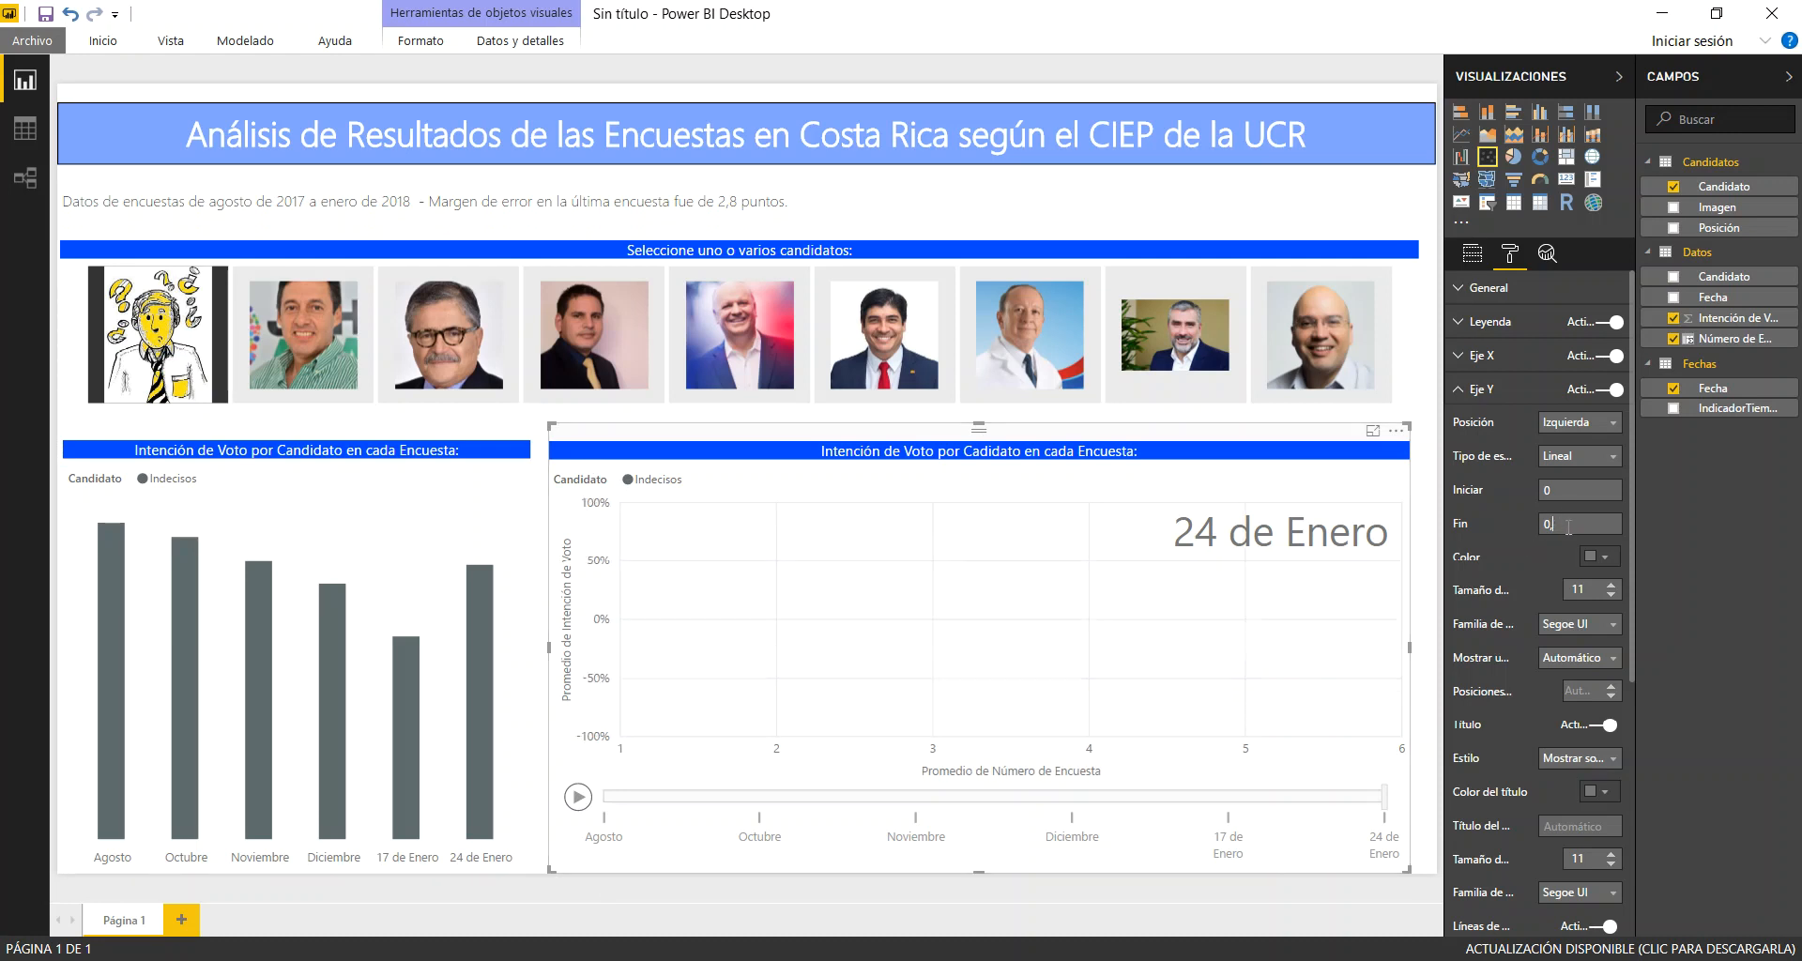
left_click(579, 797)
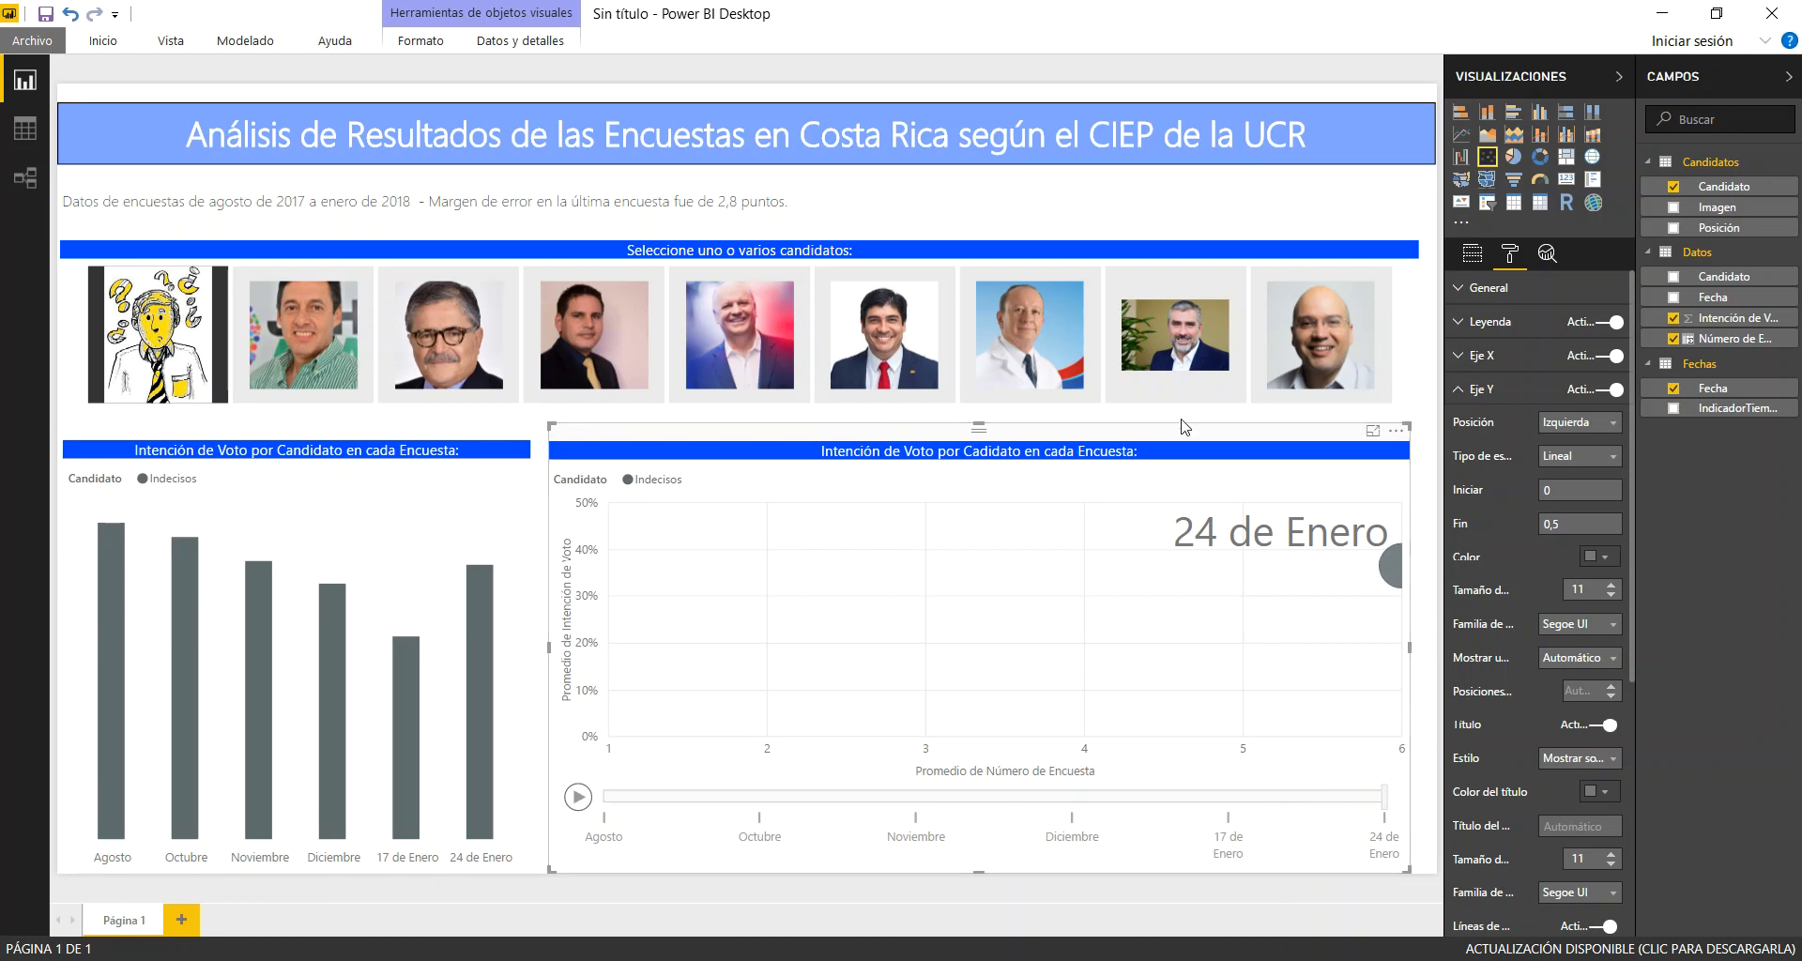
left_click(1312, 368)
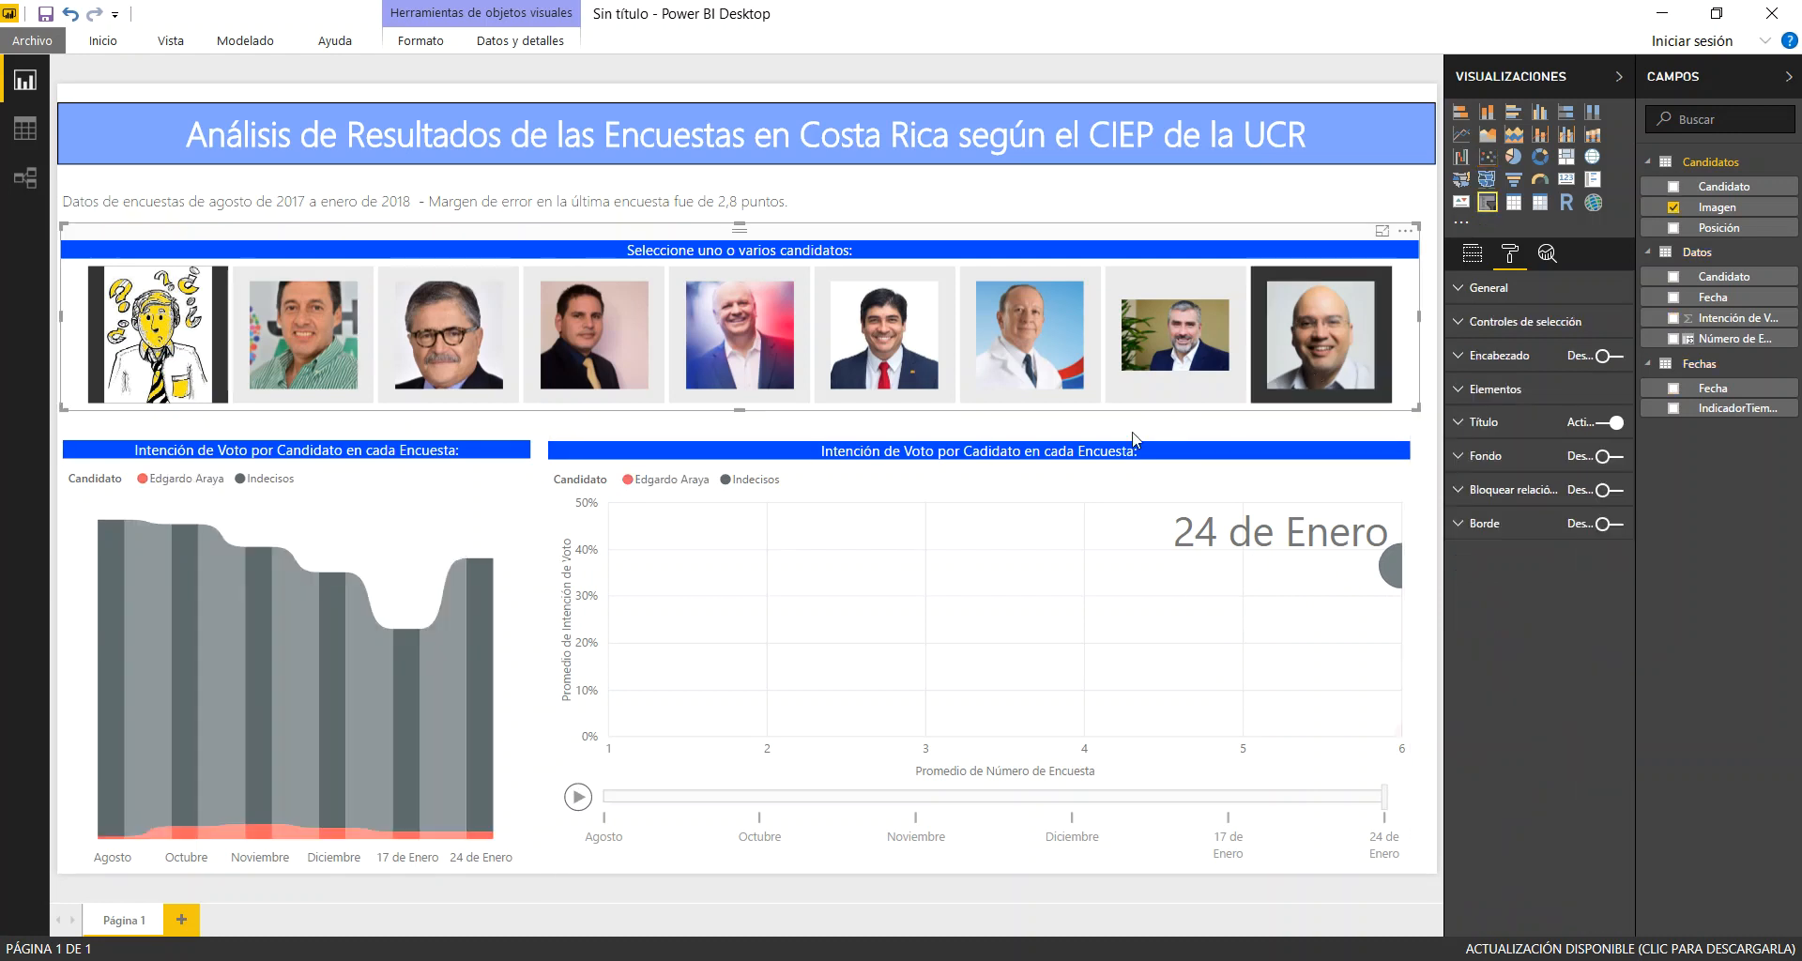
left_click(579, 799)
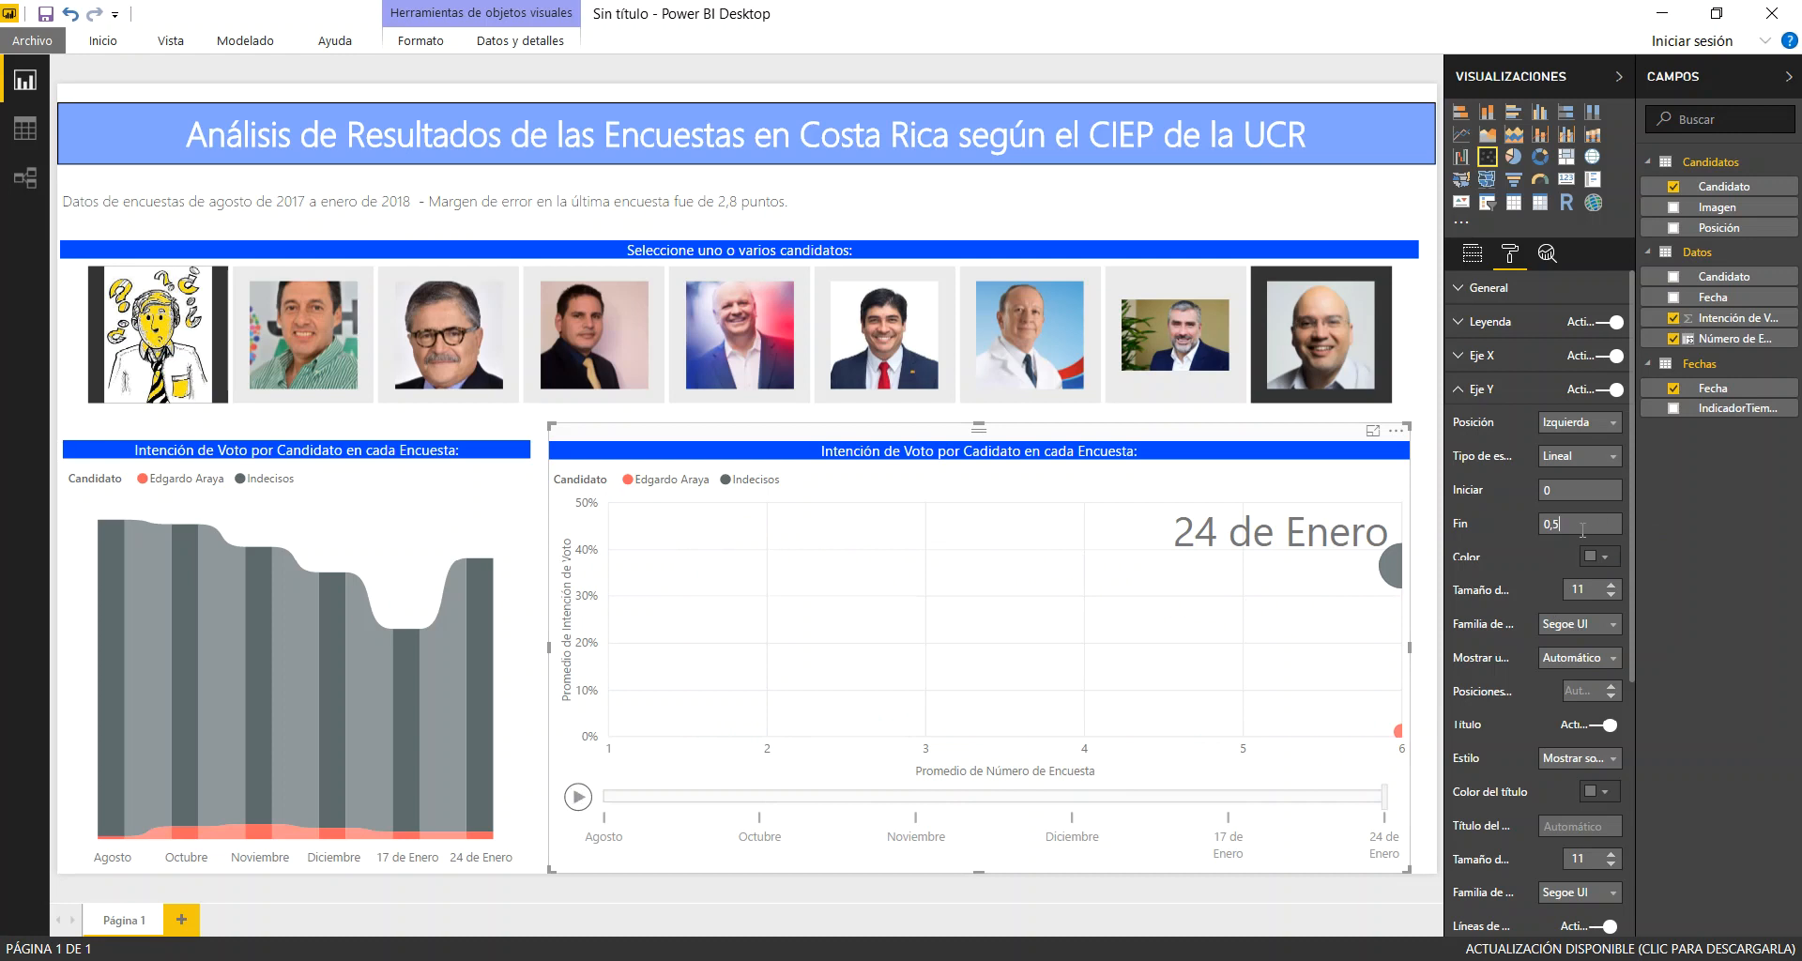
left_click(1583, 529)
type("0,25")
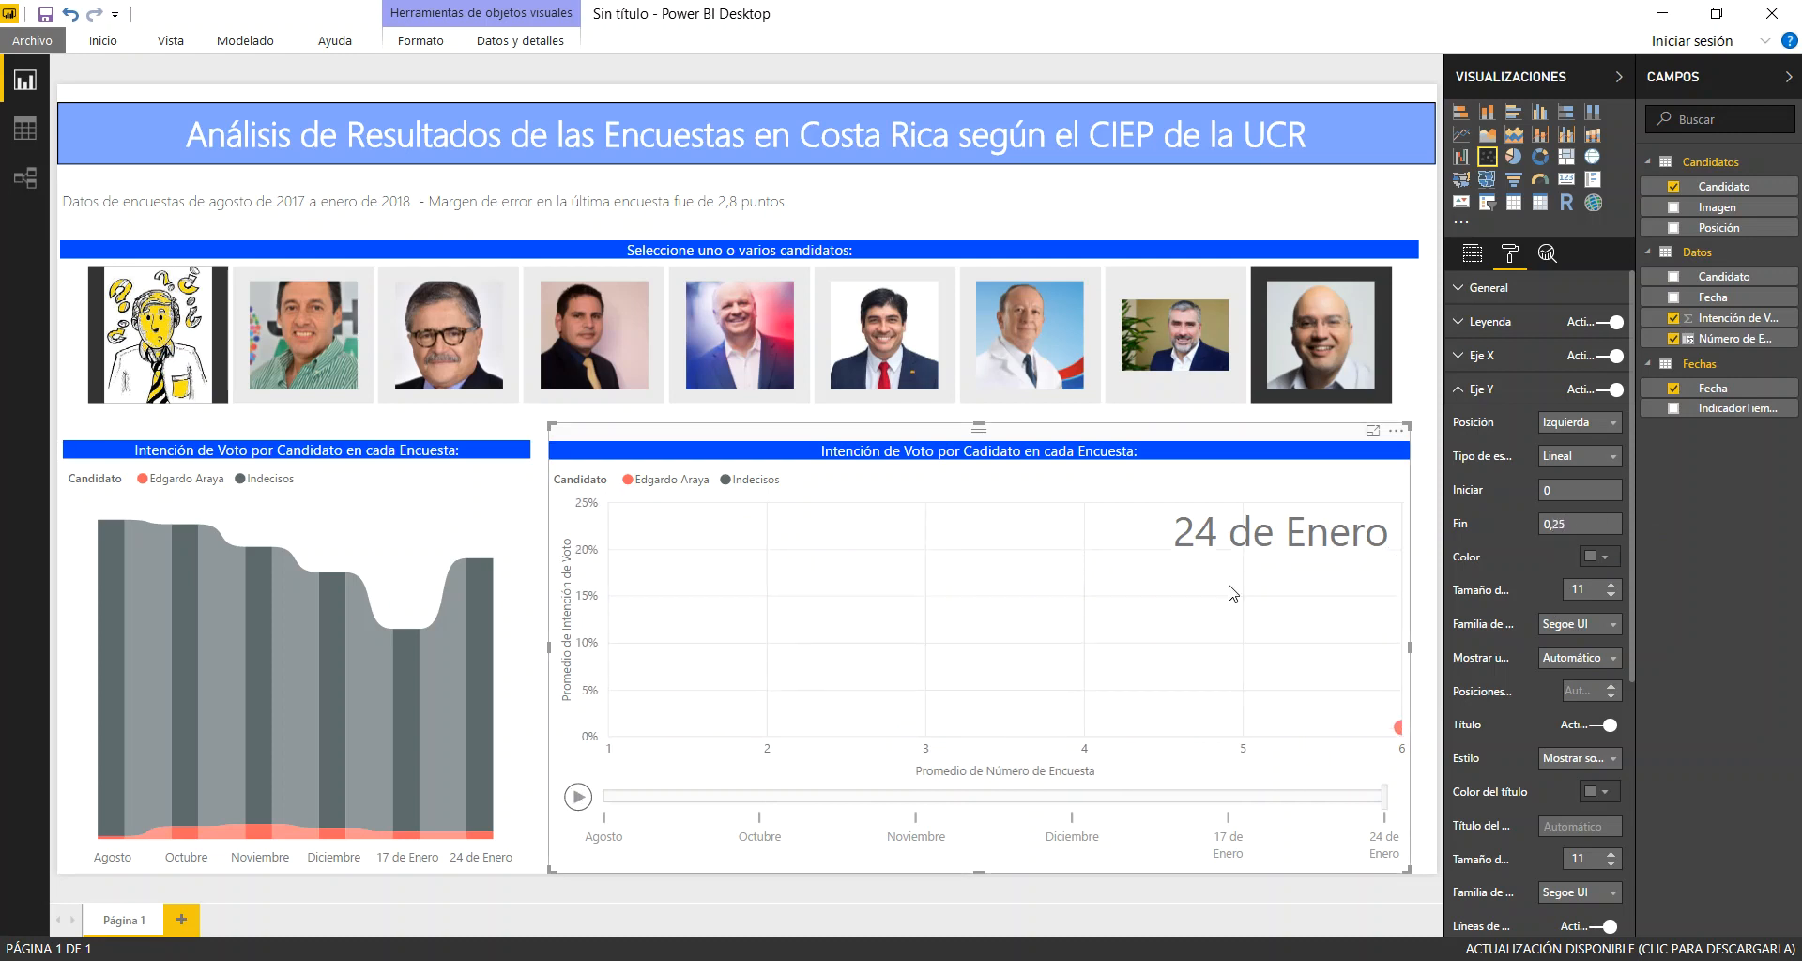
left_click(578, 797)
left_click(1311, 318)
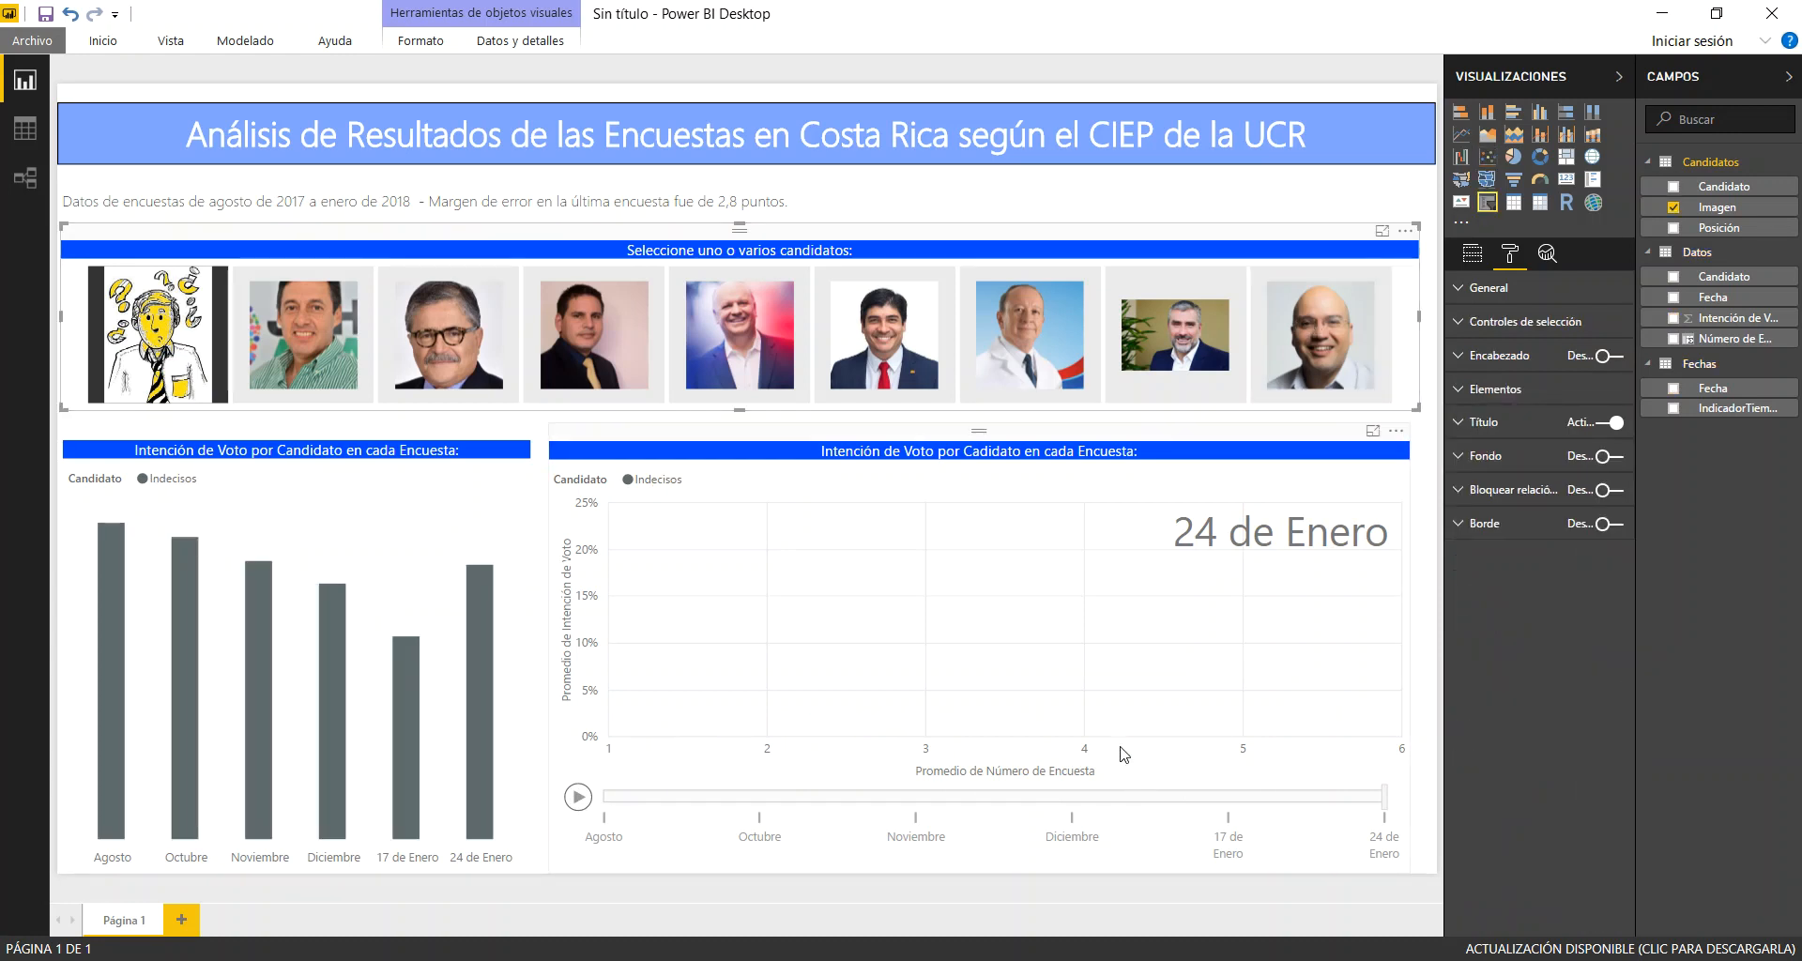
left_click(302, 317)
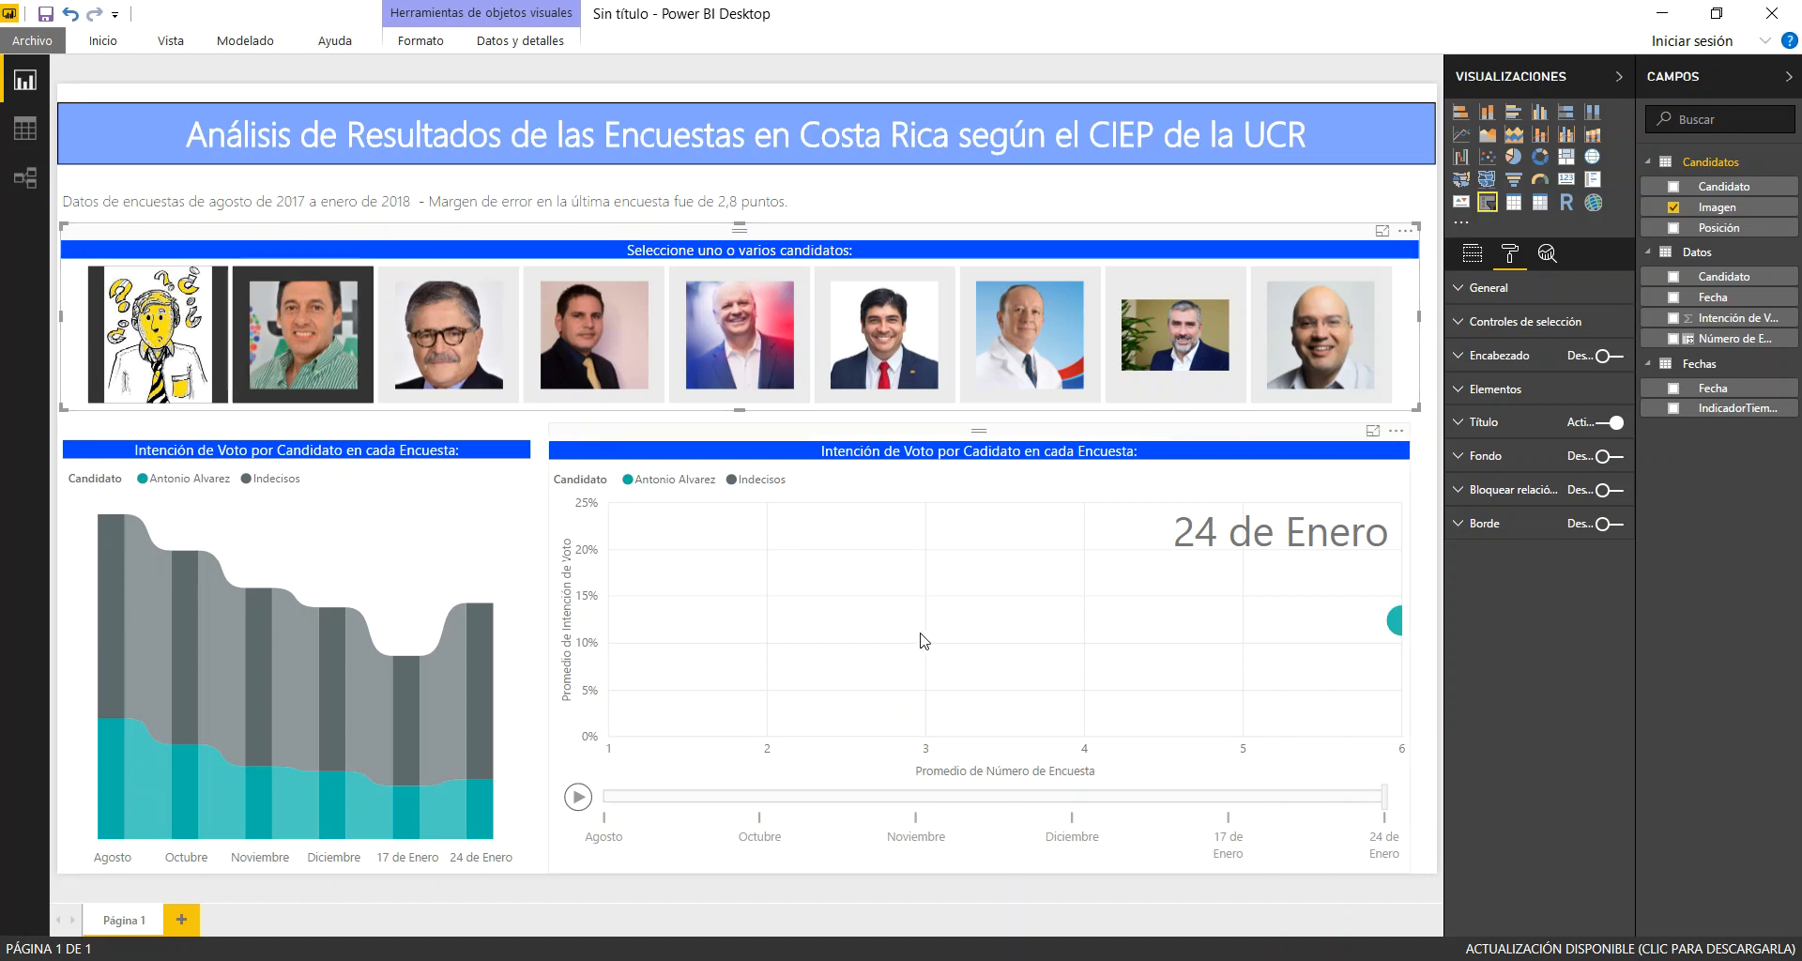
left_click(155, 329)
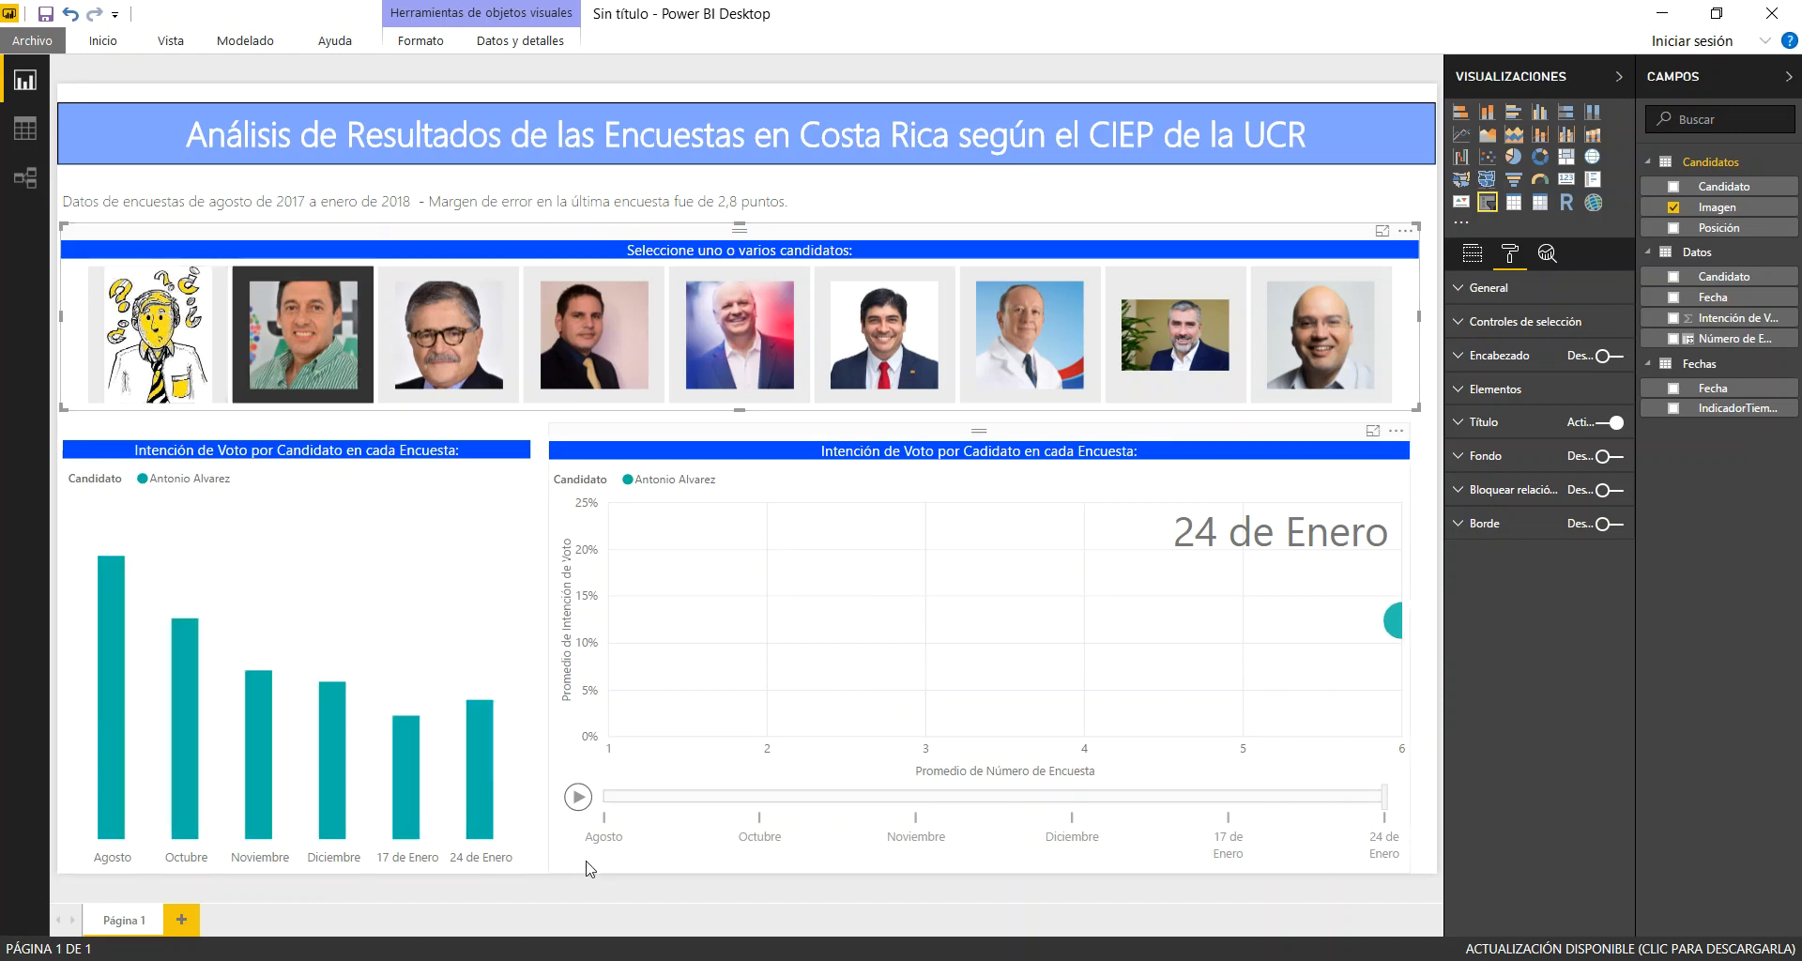
left_click(577, 797)
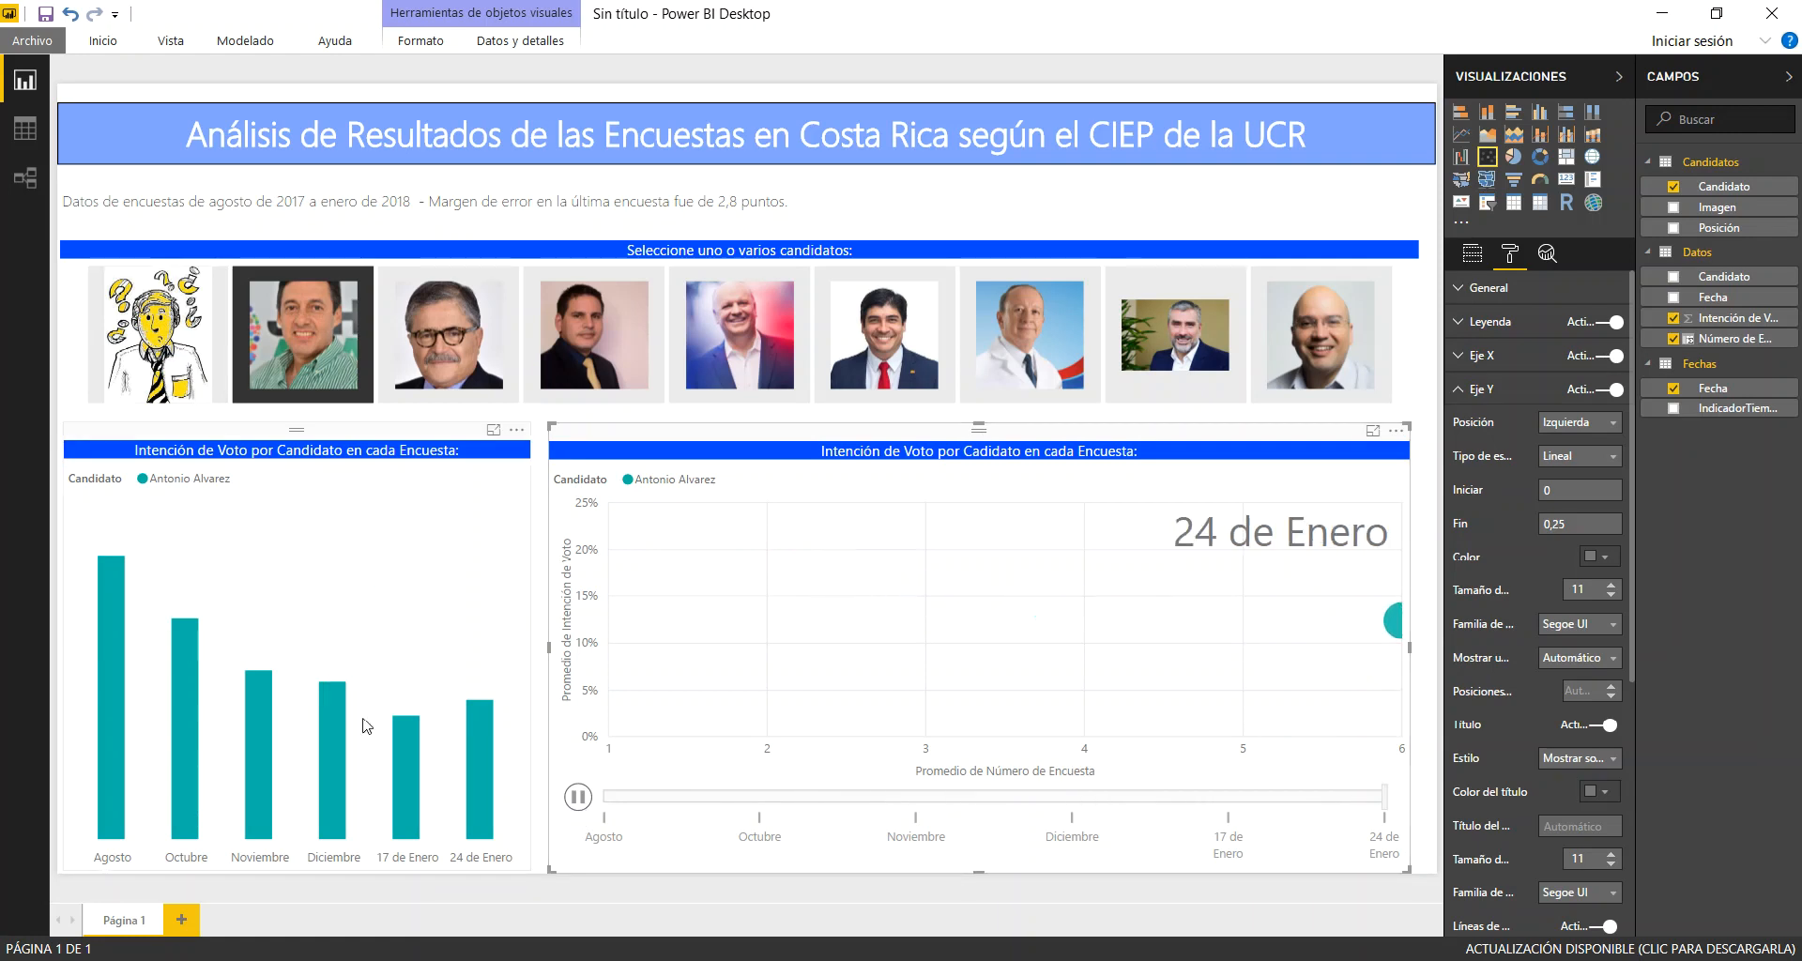
left_click(1394, 620)
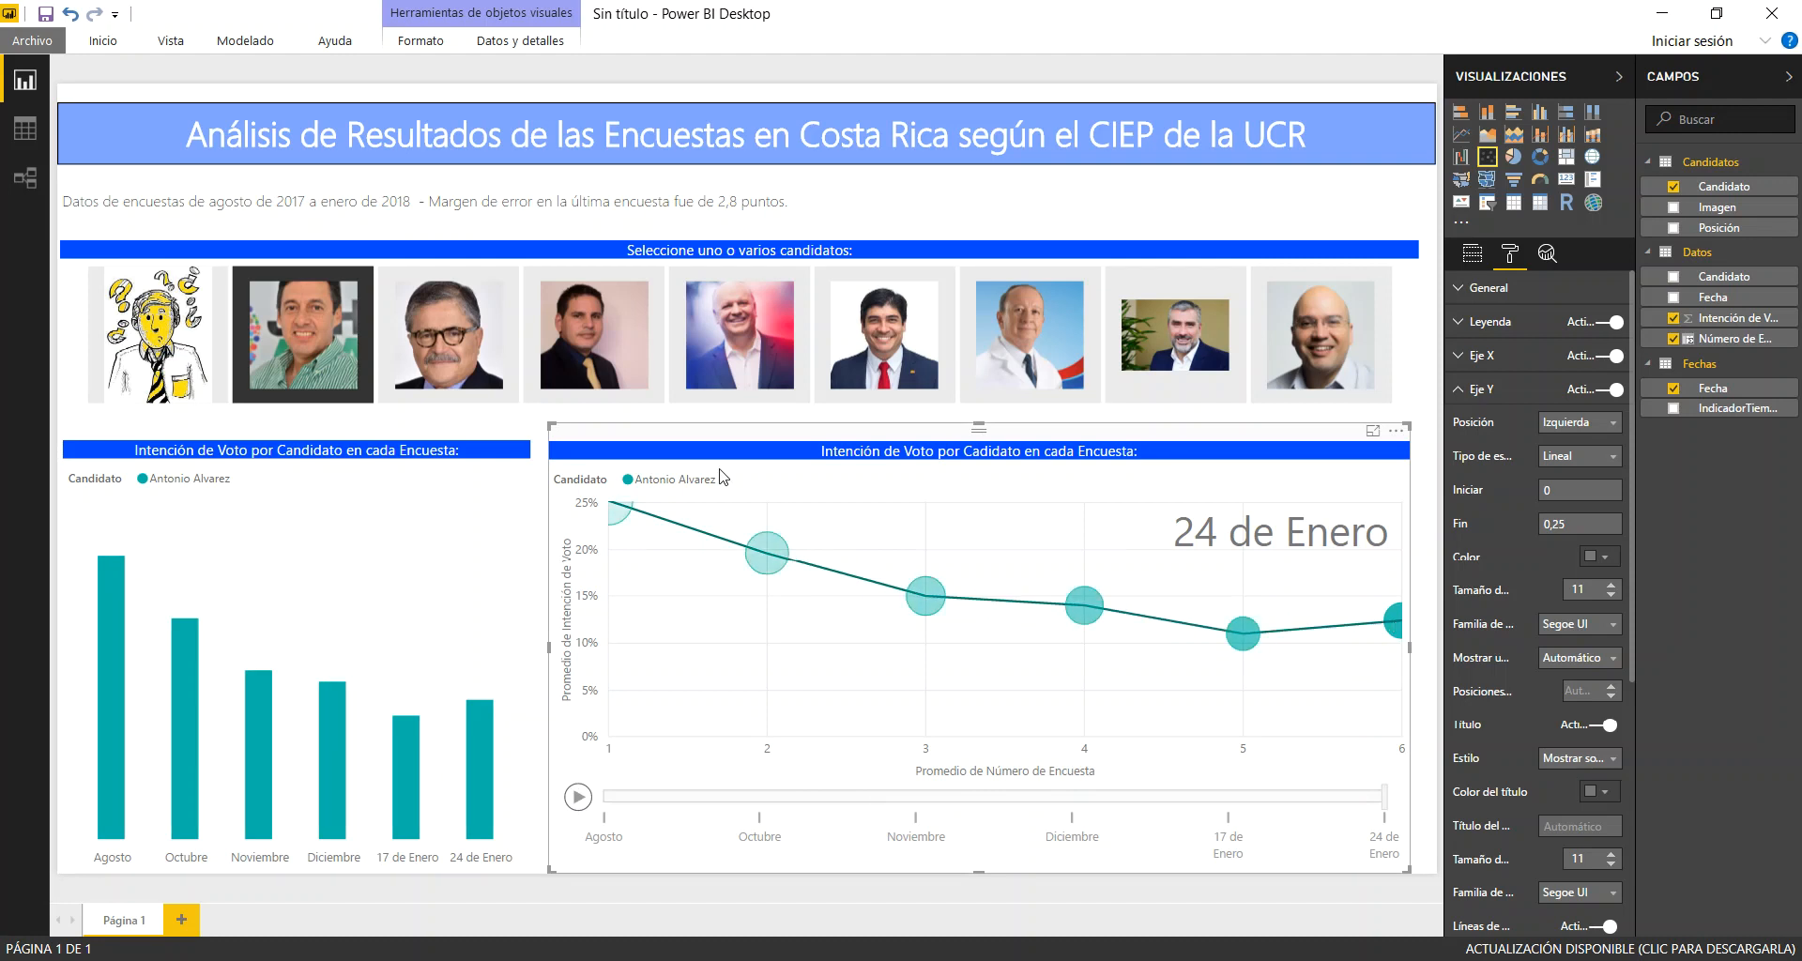
mouse_move(611, 515)
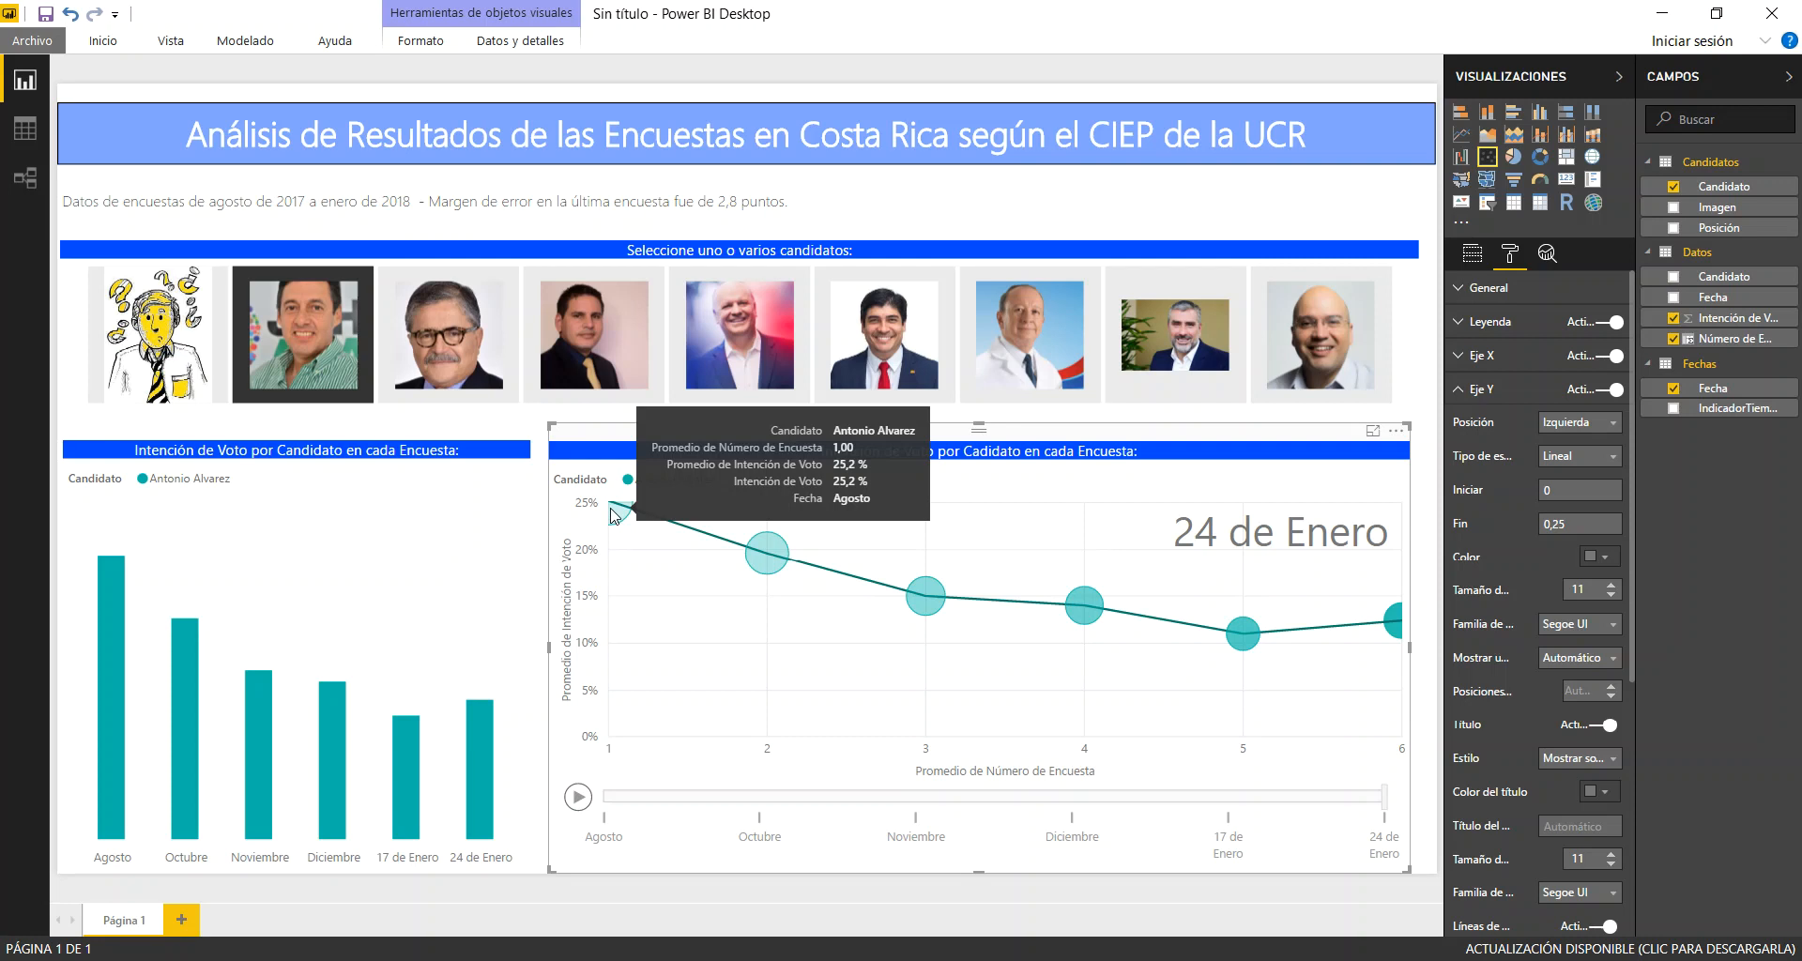
mouse_move(1398, 627)
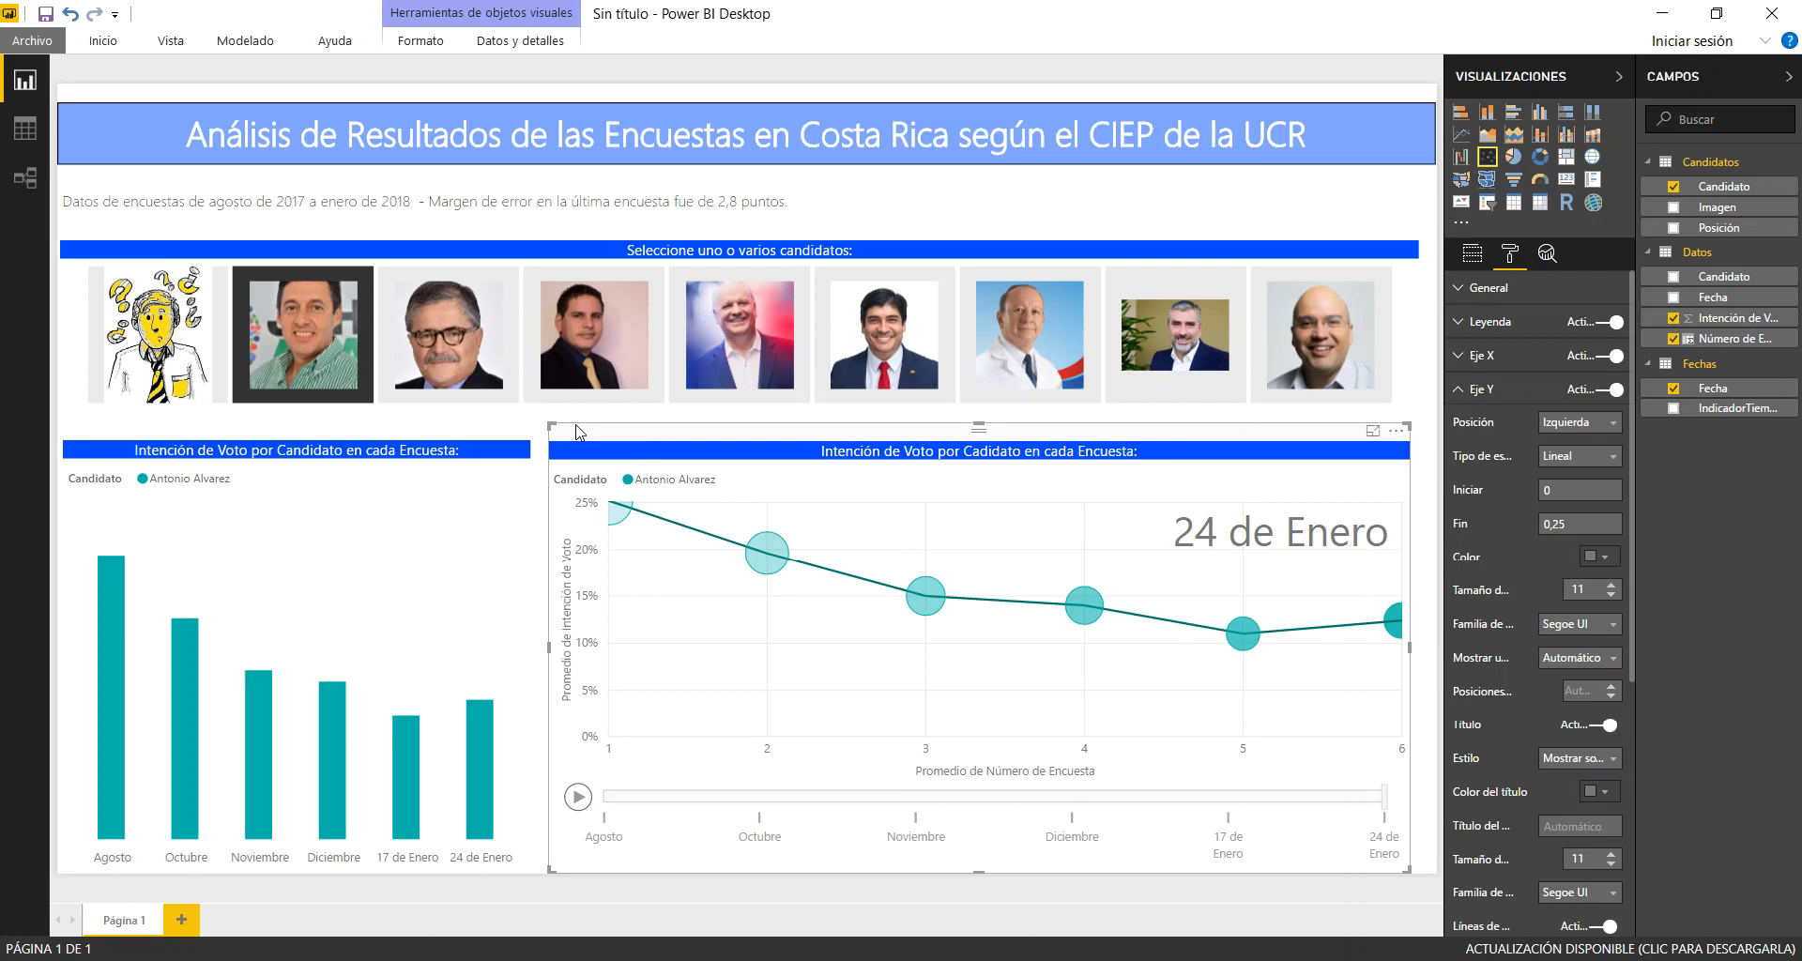
Add Juan Diego Castro to the slicer selection and play the scatter animation with both candidates' paths traced
left_click(441, 317)
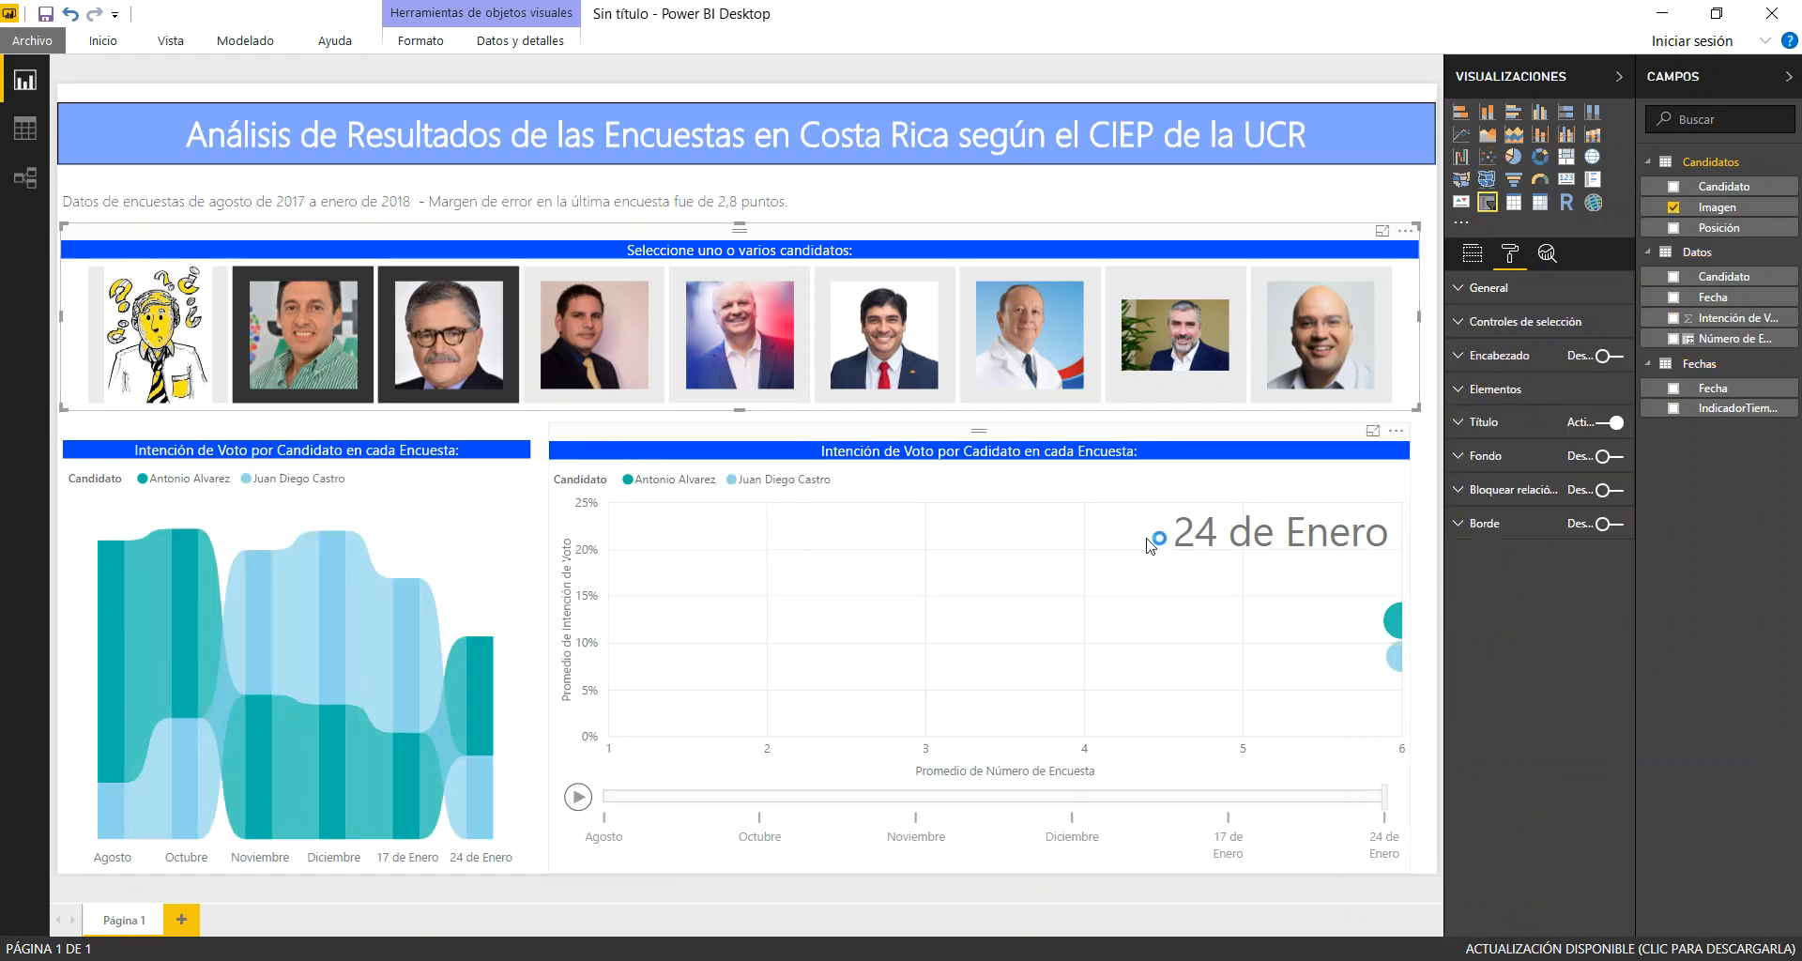
left_click(1400, 660)
left_click(1397, 621, "ctrl")
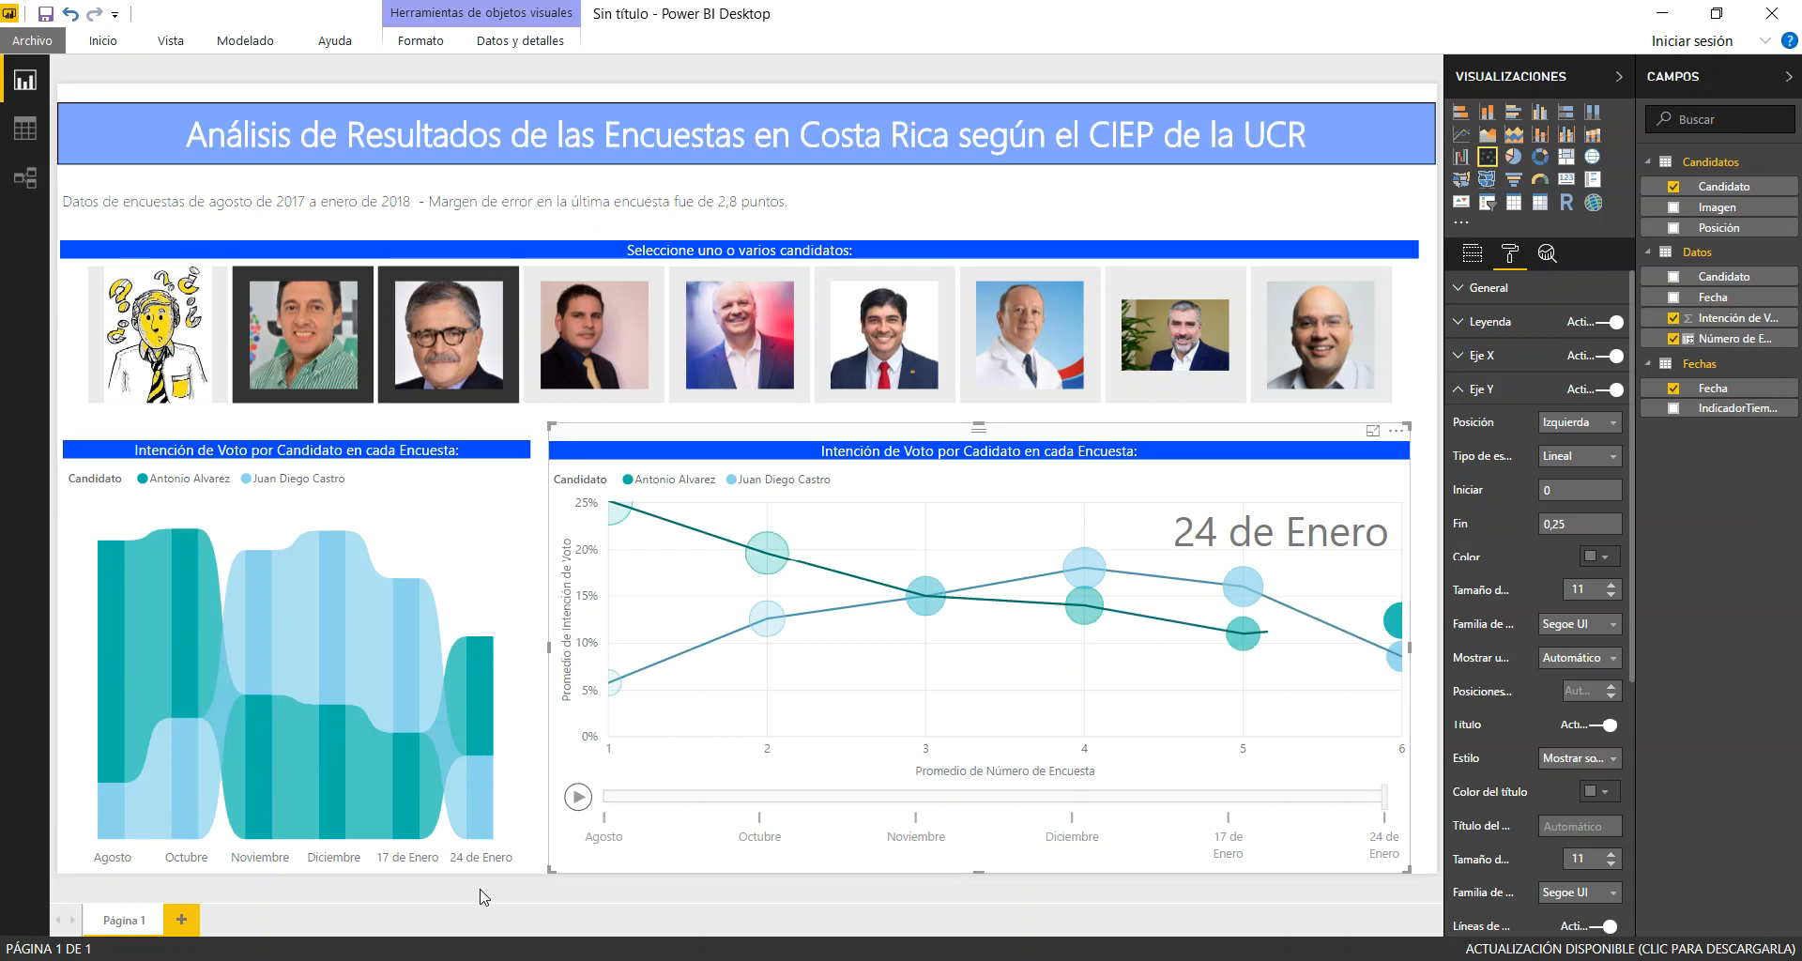
left_click(578, 797)
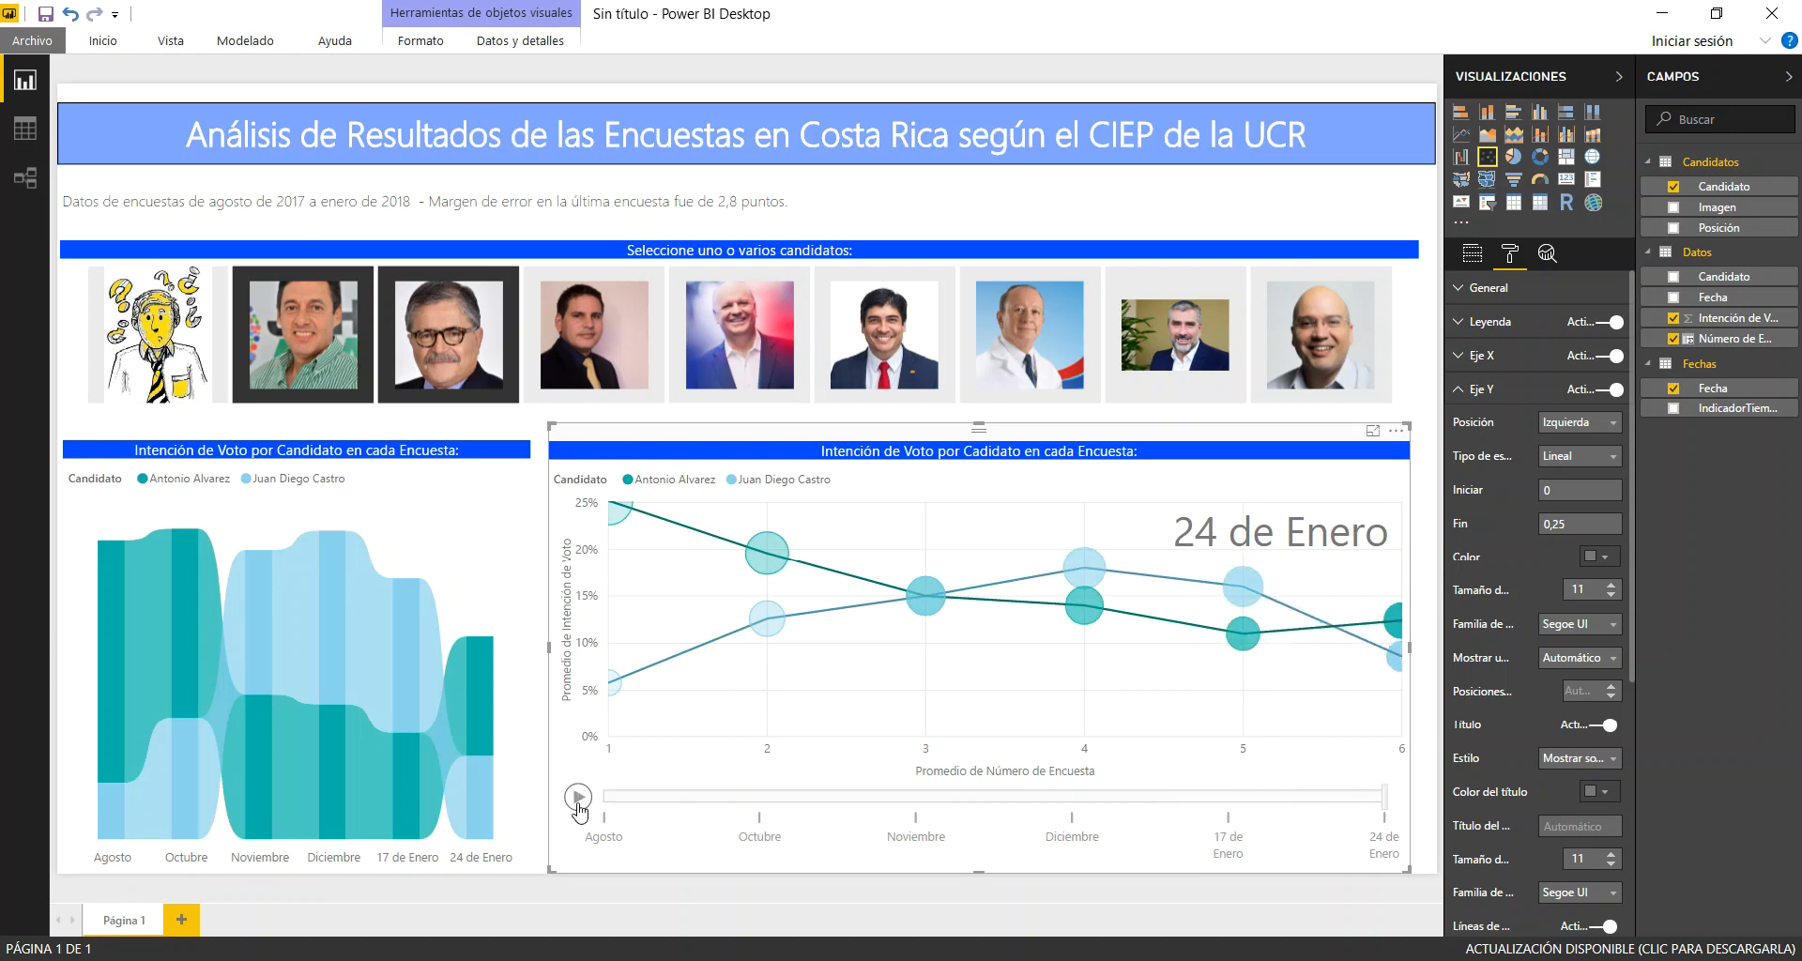
Add Fabricio Alvarado to the photo slicer selection, trace the three candidates' paths on the scatter chart and play its animation
left_click(615, 338)
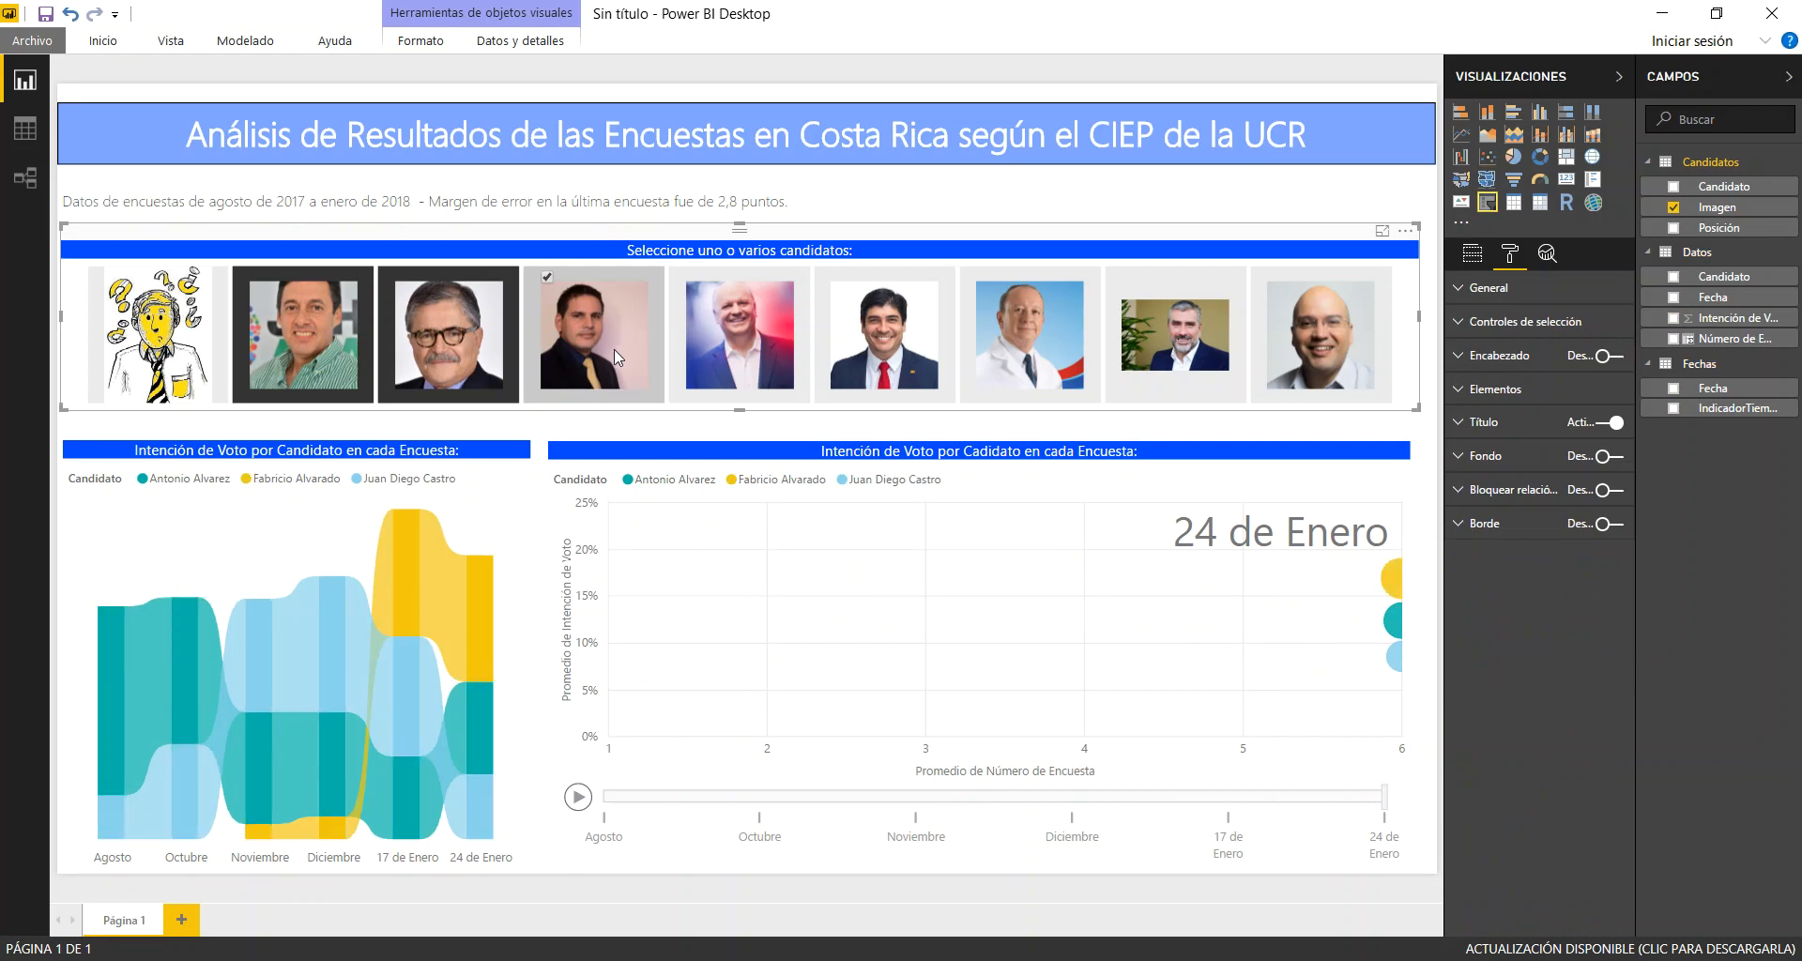
left_click(1396, 584)
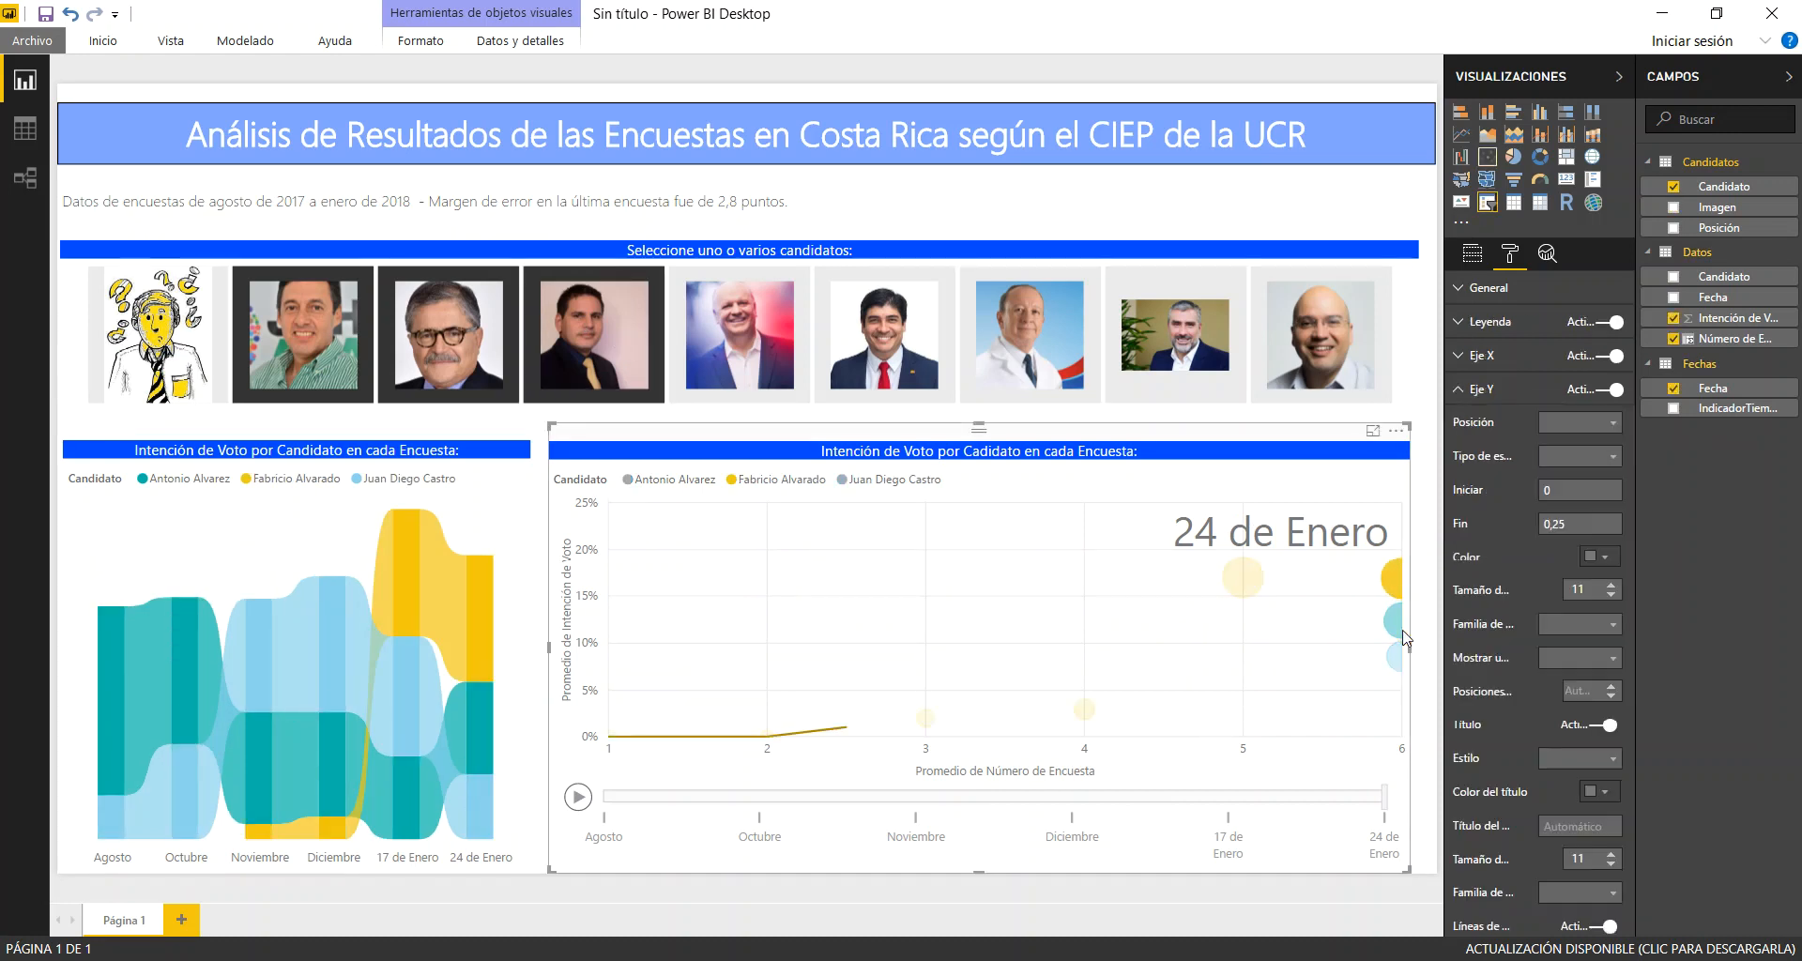
mouse_move(1397, 617)
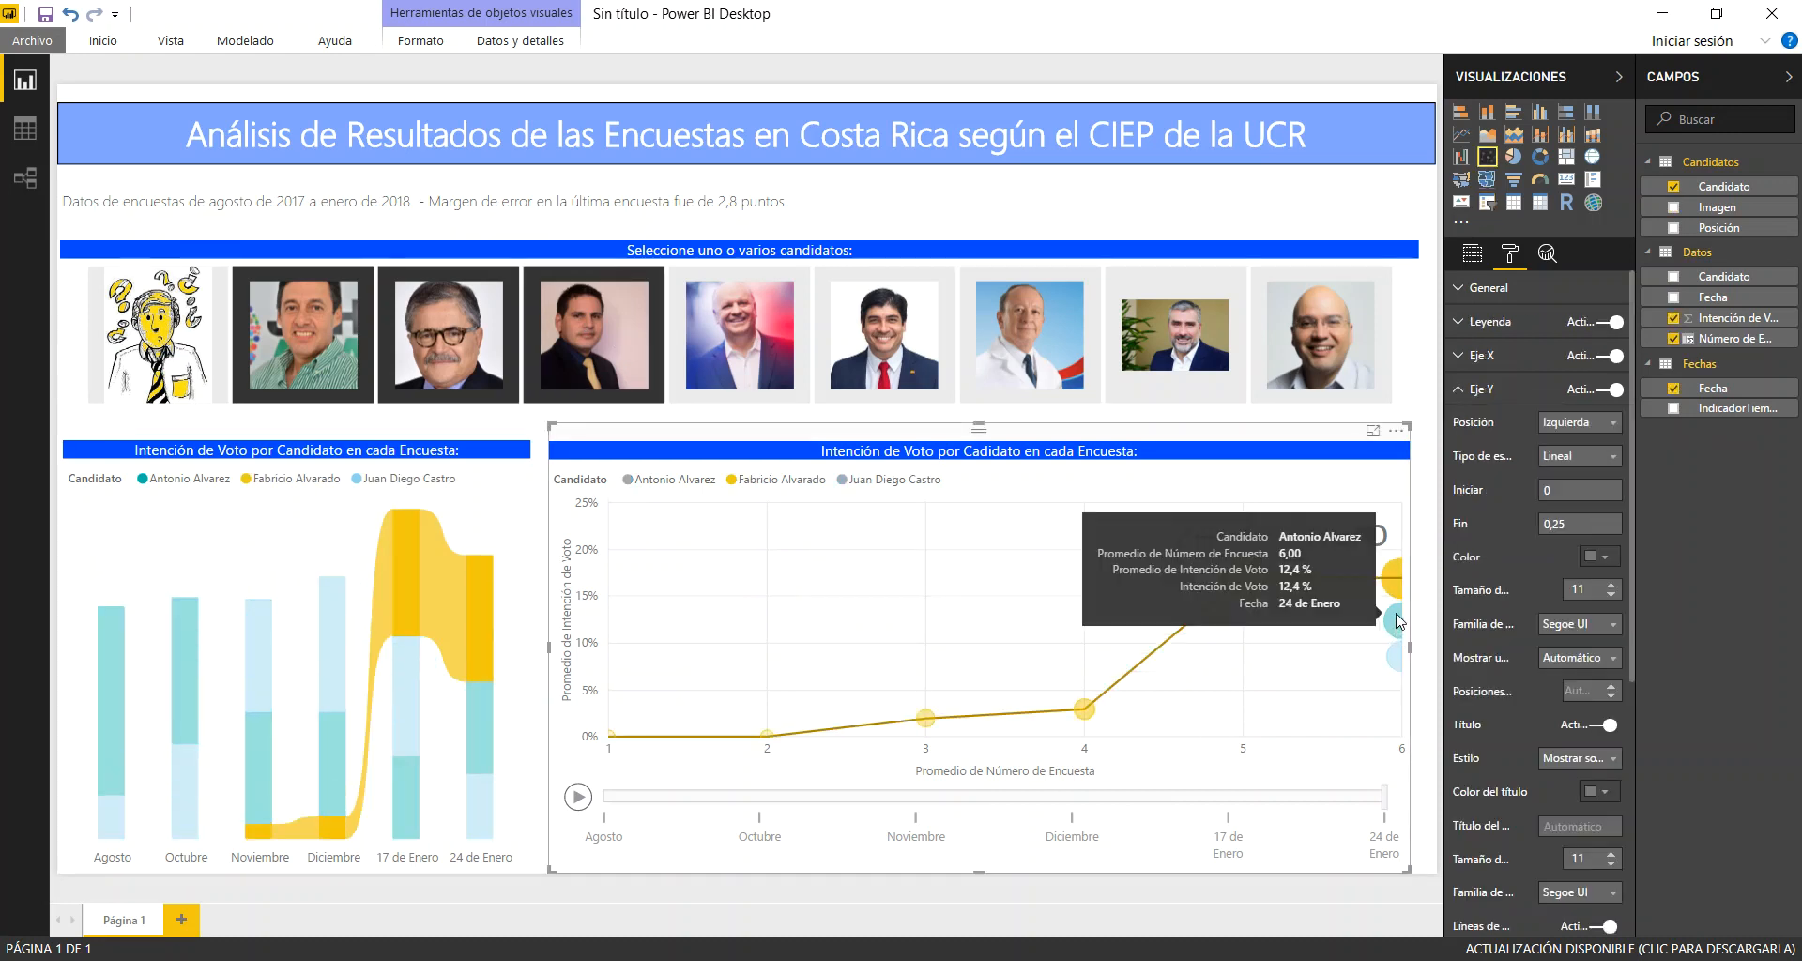
left_click(1395, 617, "ctrl")
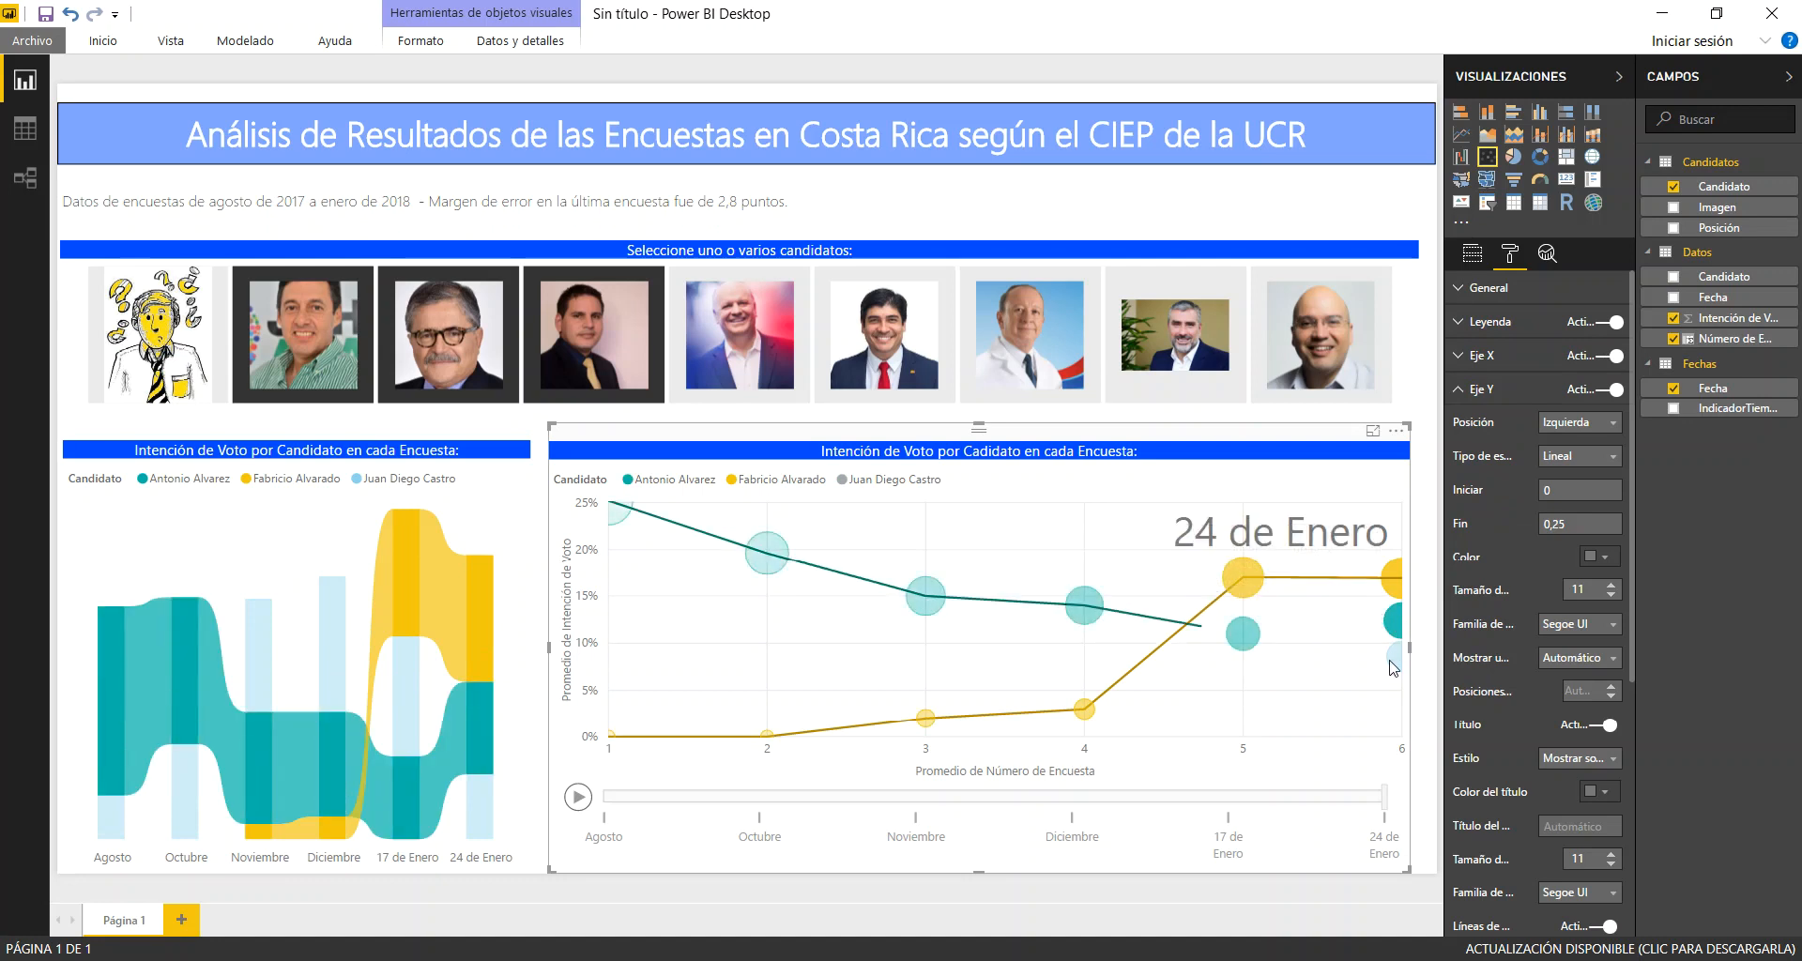
left_click(1400, 660, "ctrl")
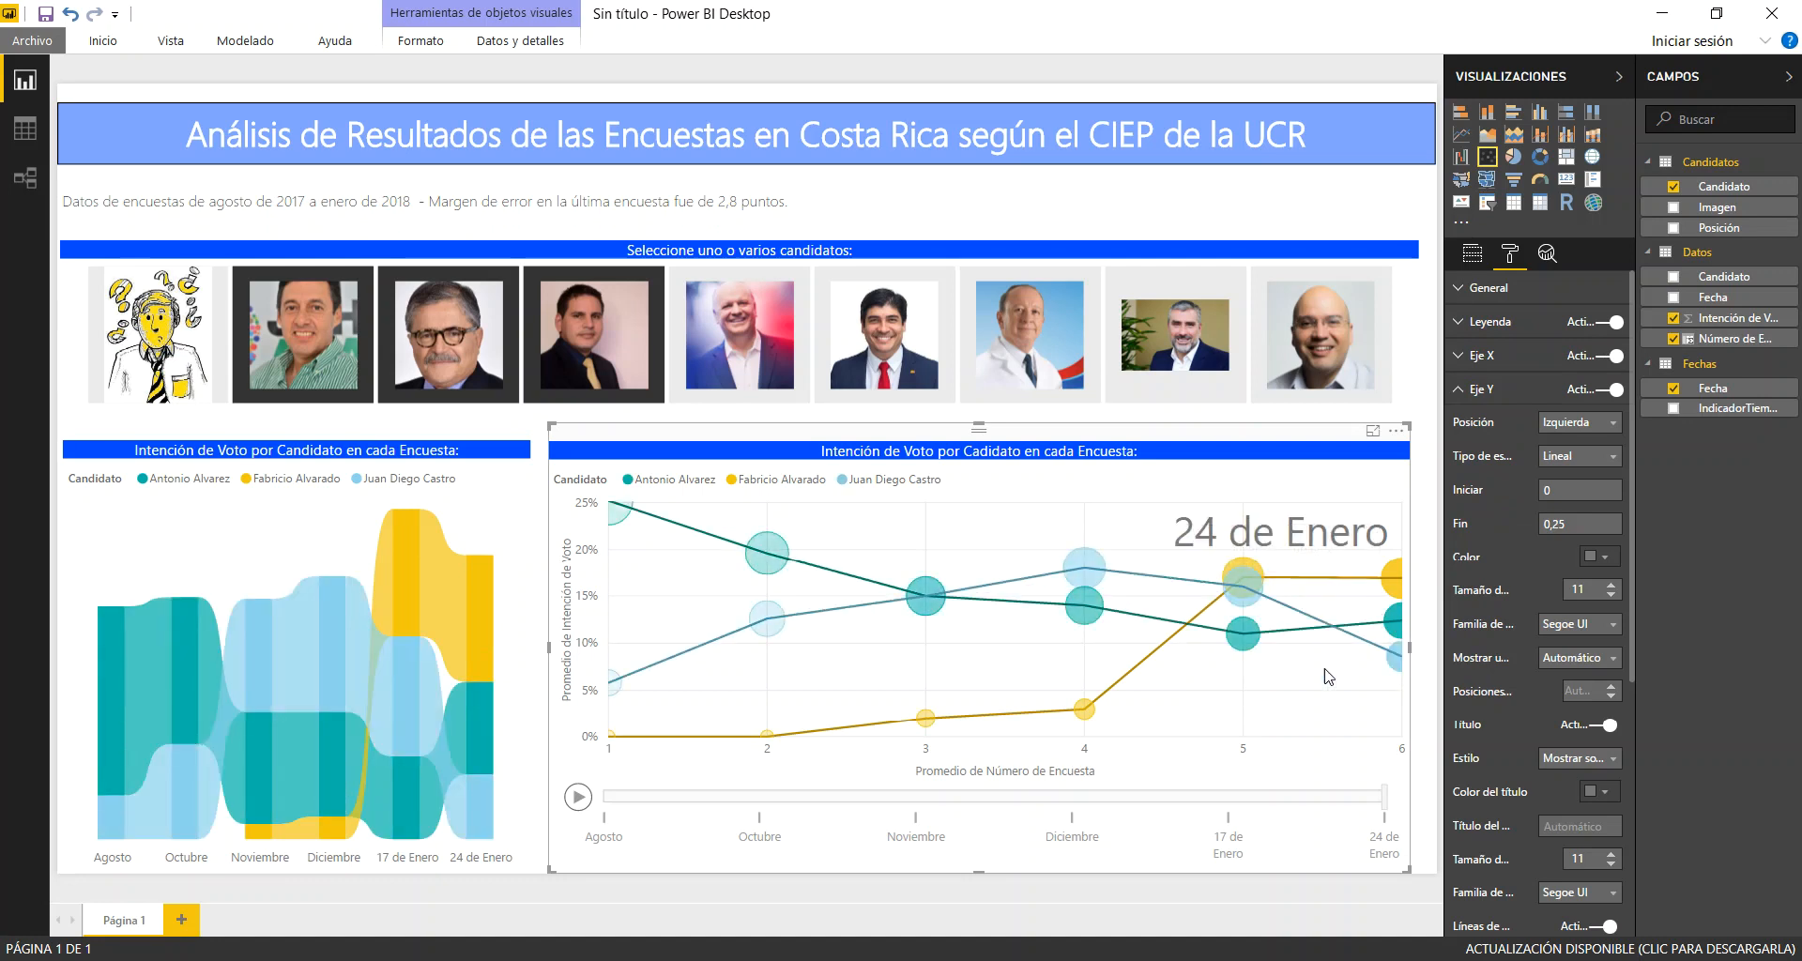
left_click(578, 797)
Add Carlos Alvarado to the slicer selection and play the scatter animation with the four selected candidates' paths traced
left_click(749, 383)
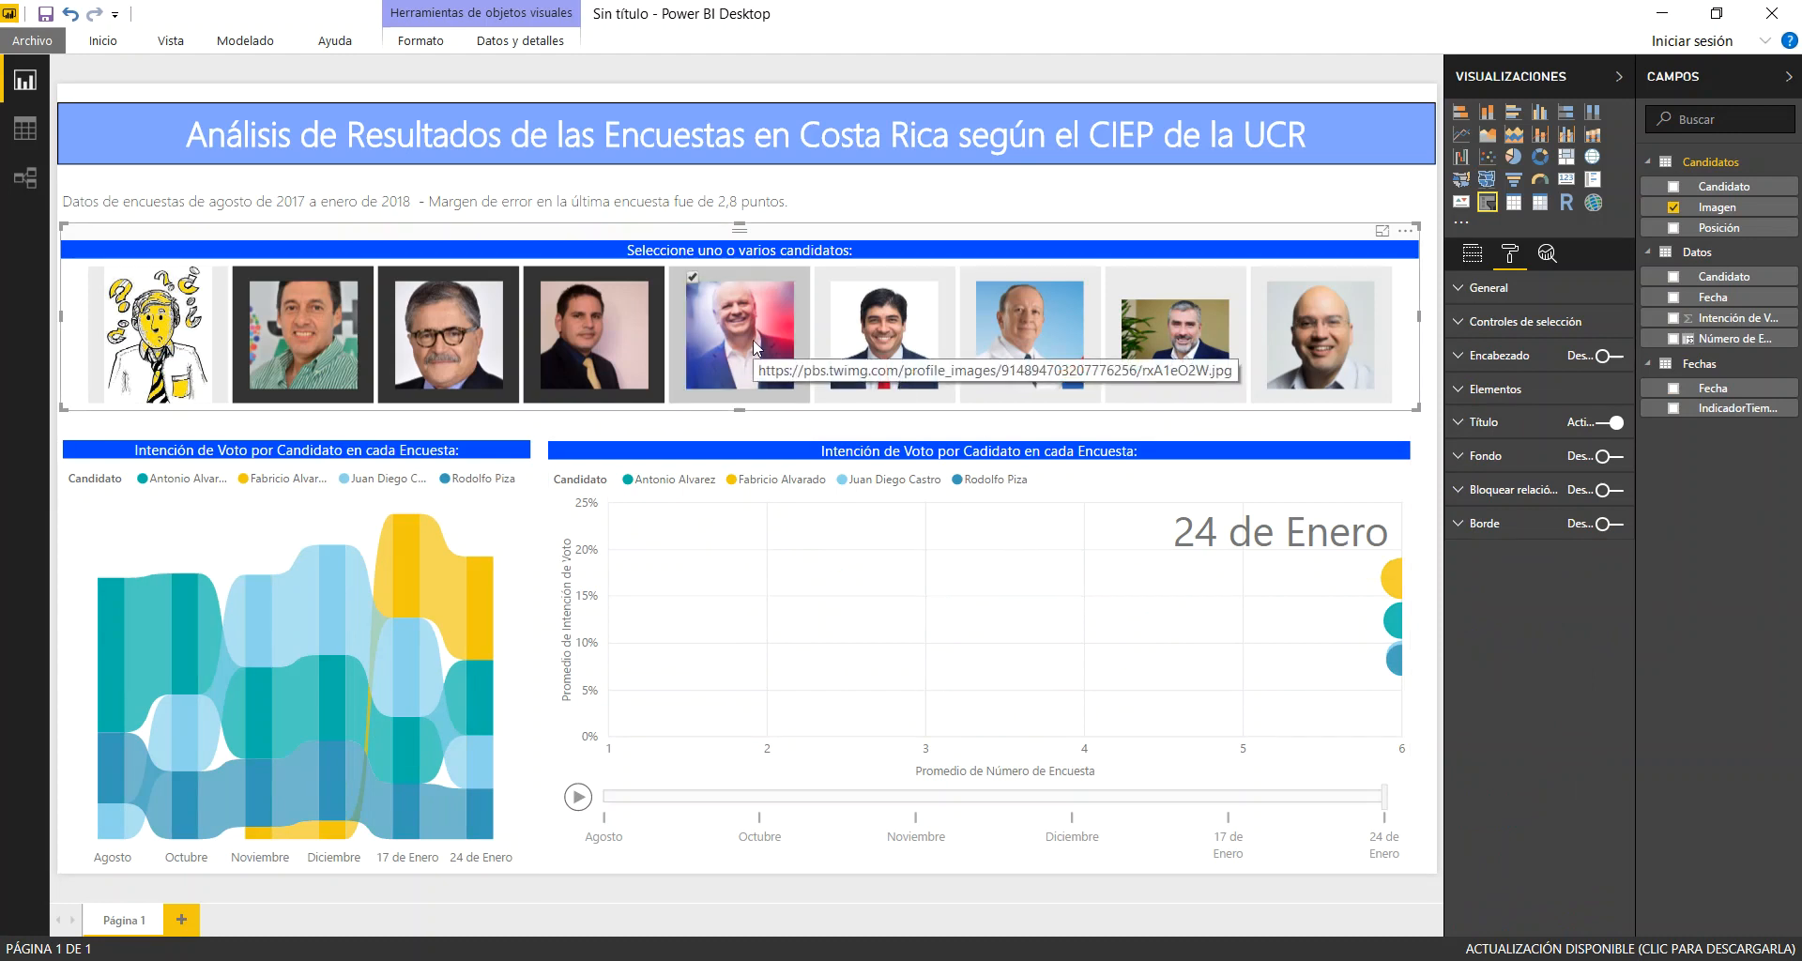
left_click(871, 369)
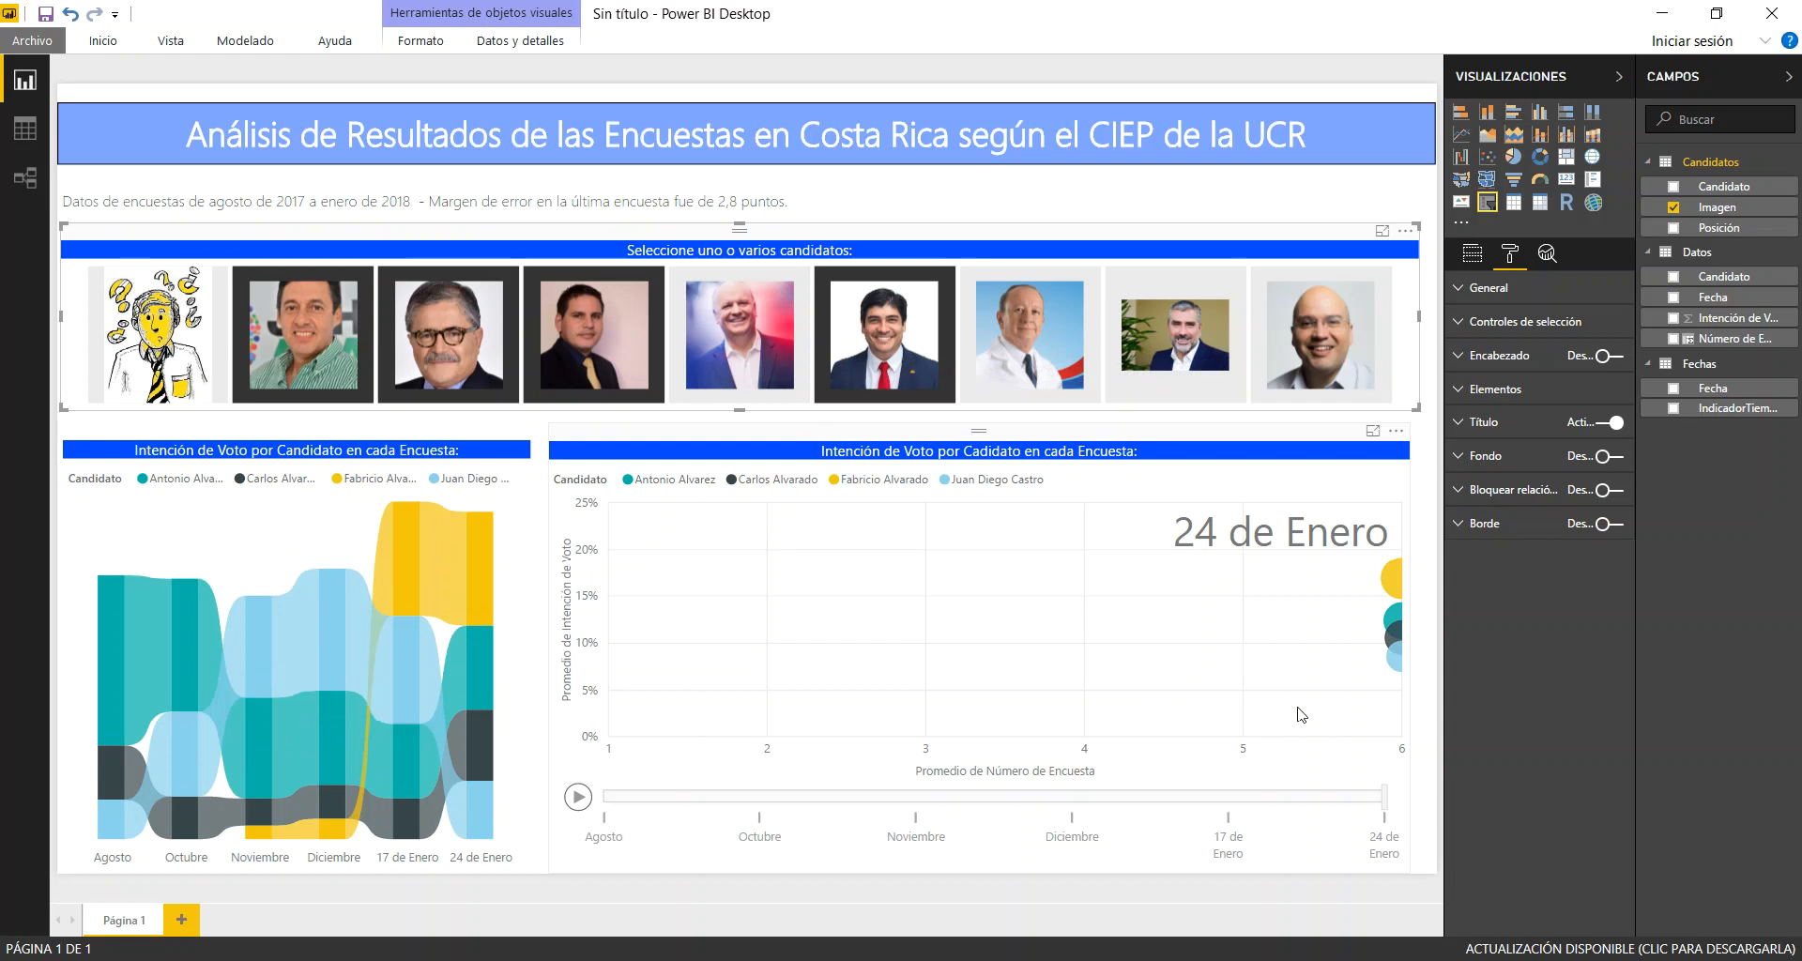
left_click(1390, 575)
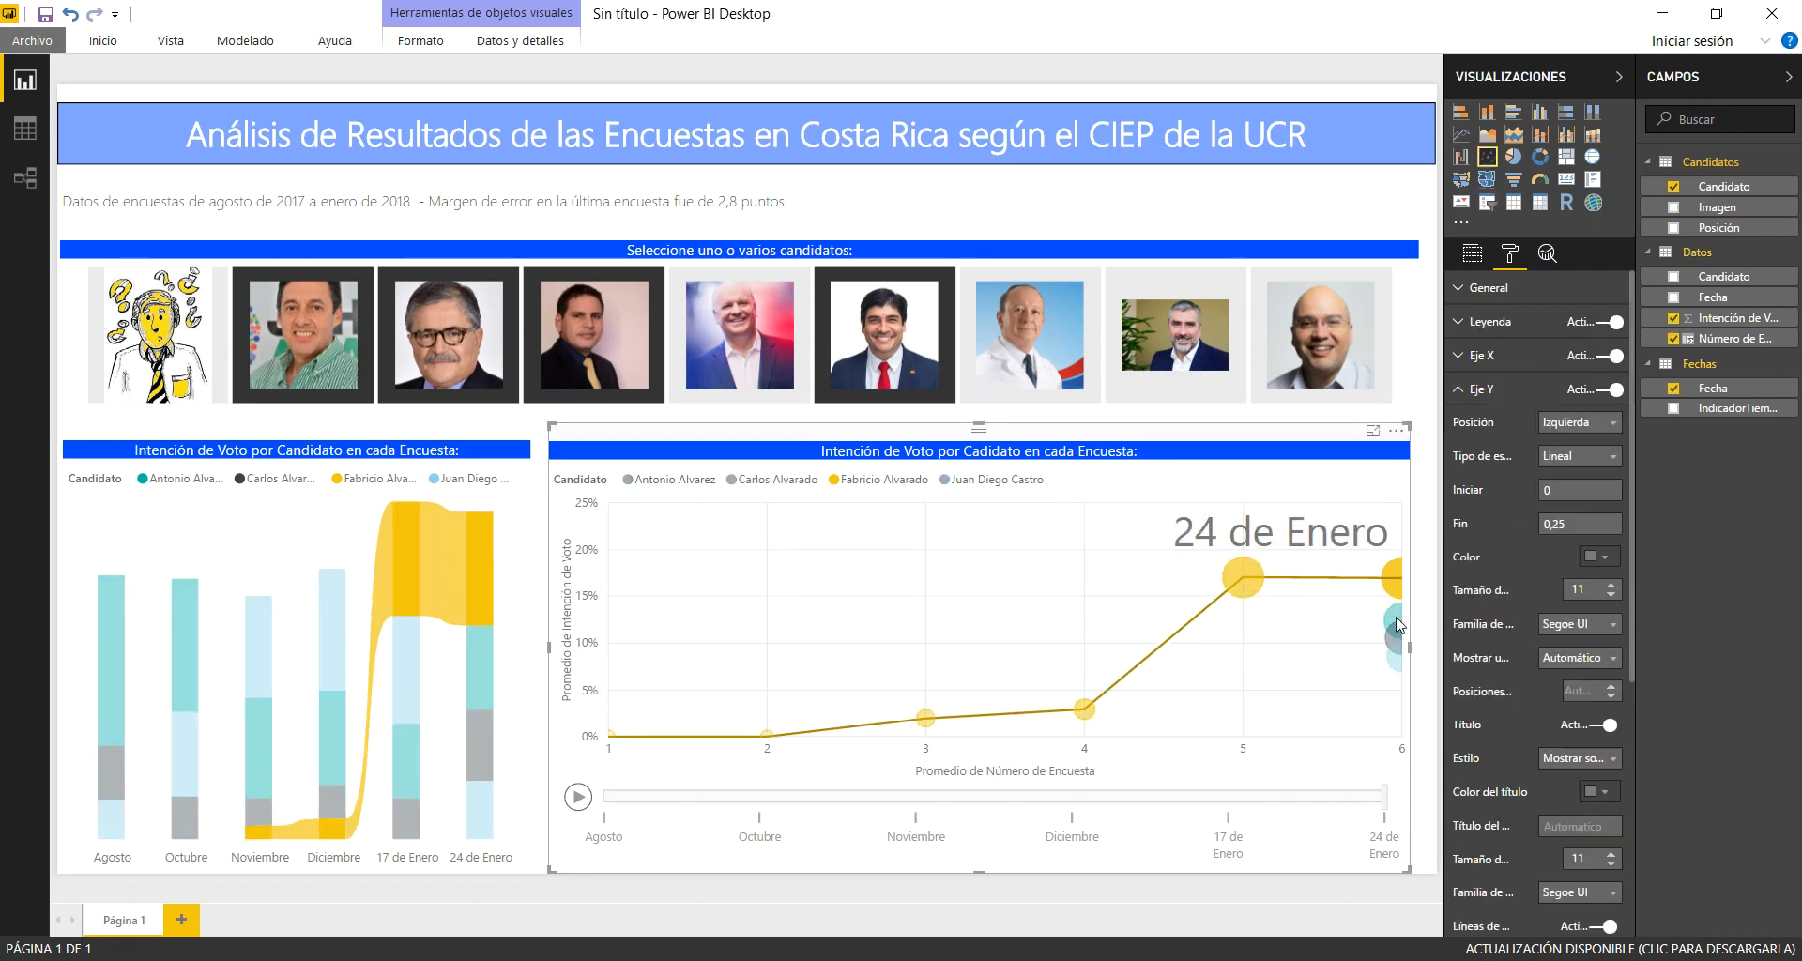
left_click(1396, 618, "ctrl")
left_click(1394, 642, "ctrl")
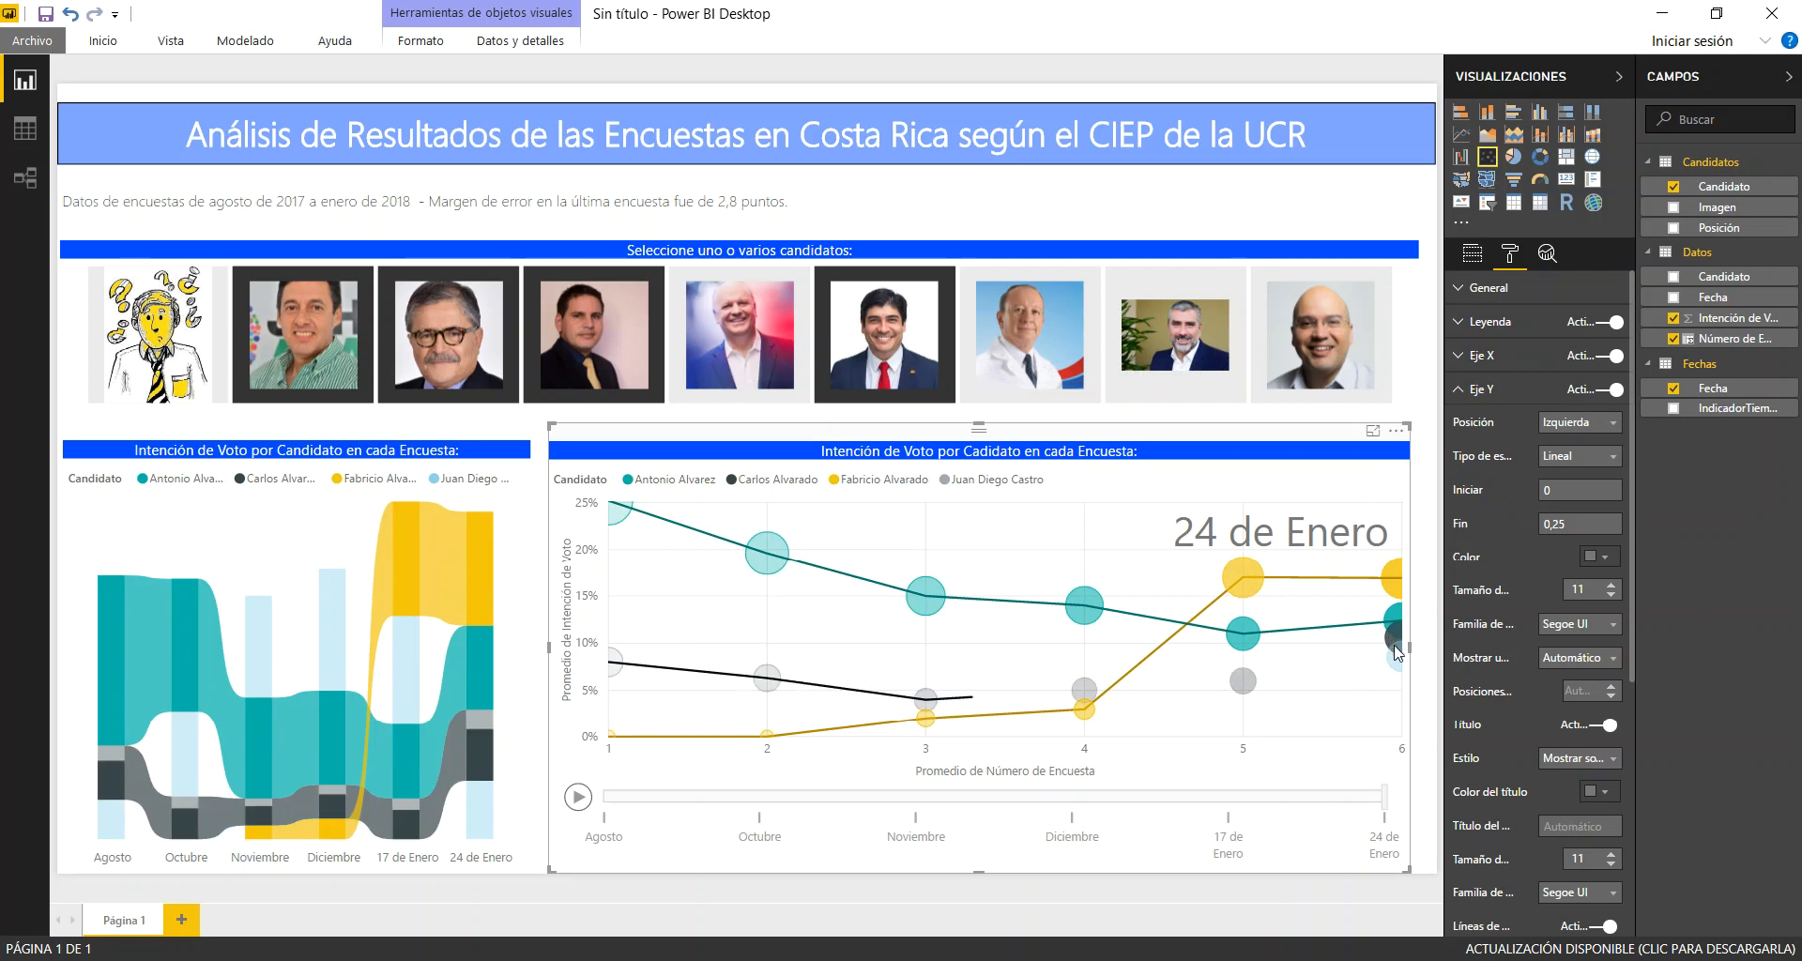
left_click(1397, 661, "ctrl")
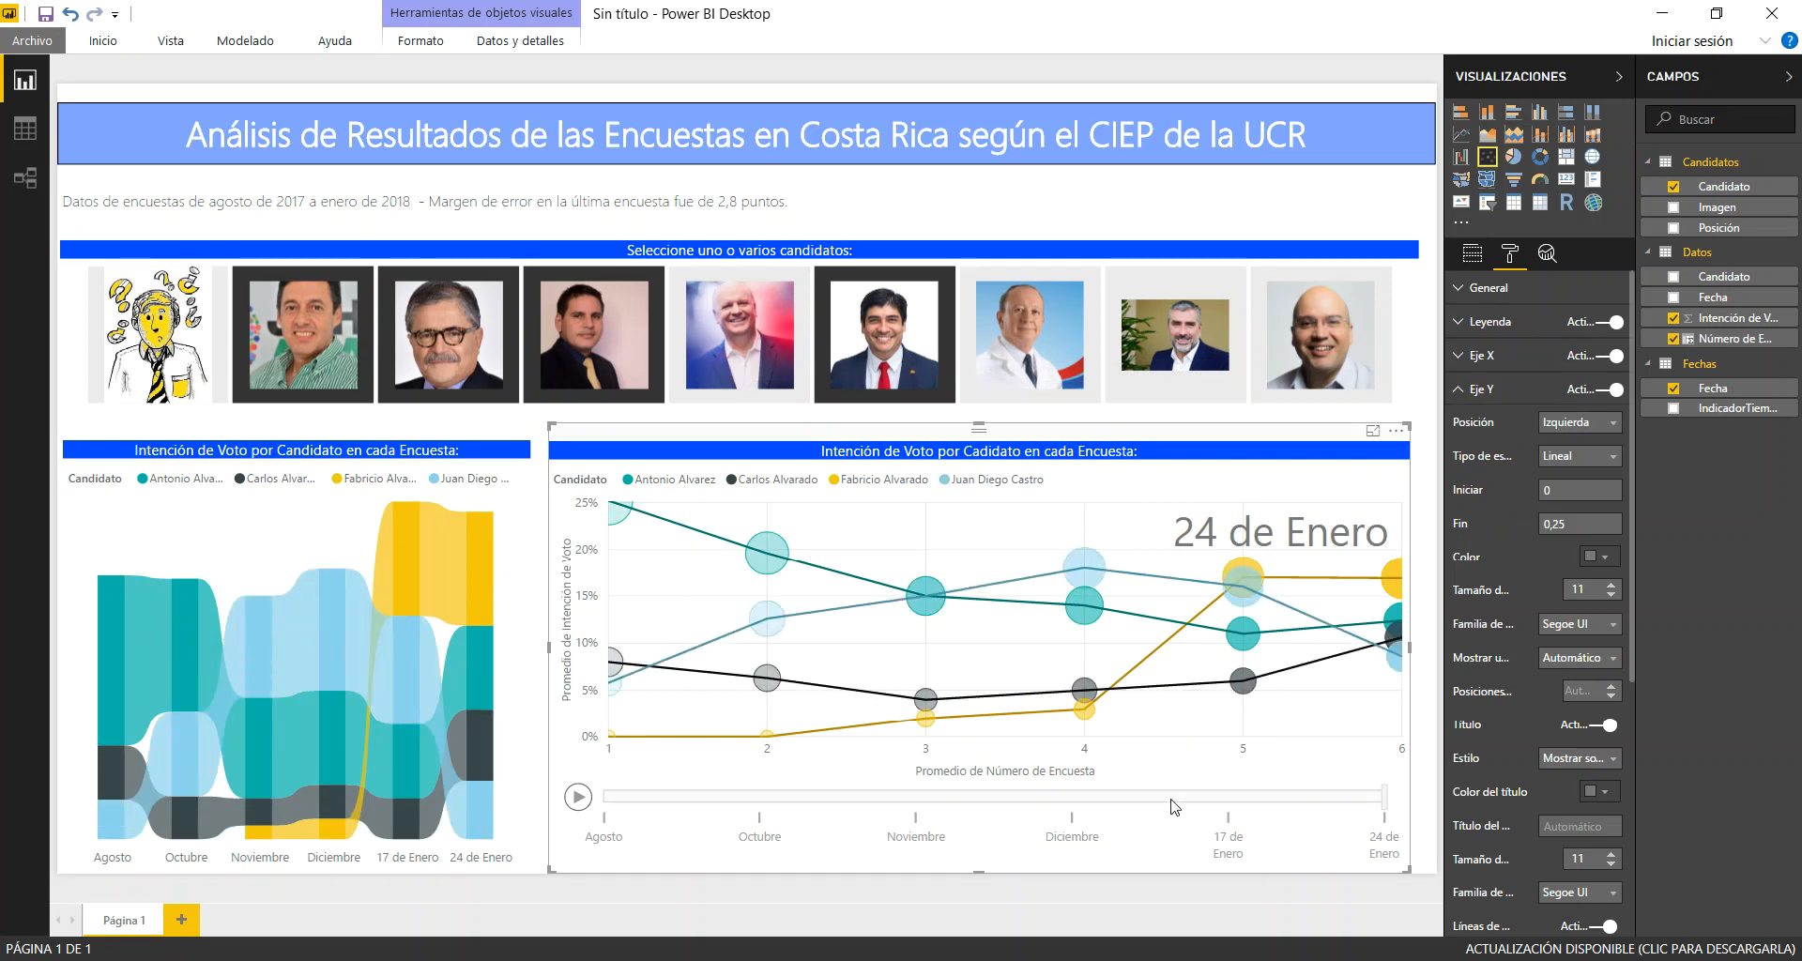
left_click(577, 800)
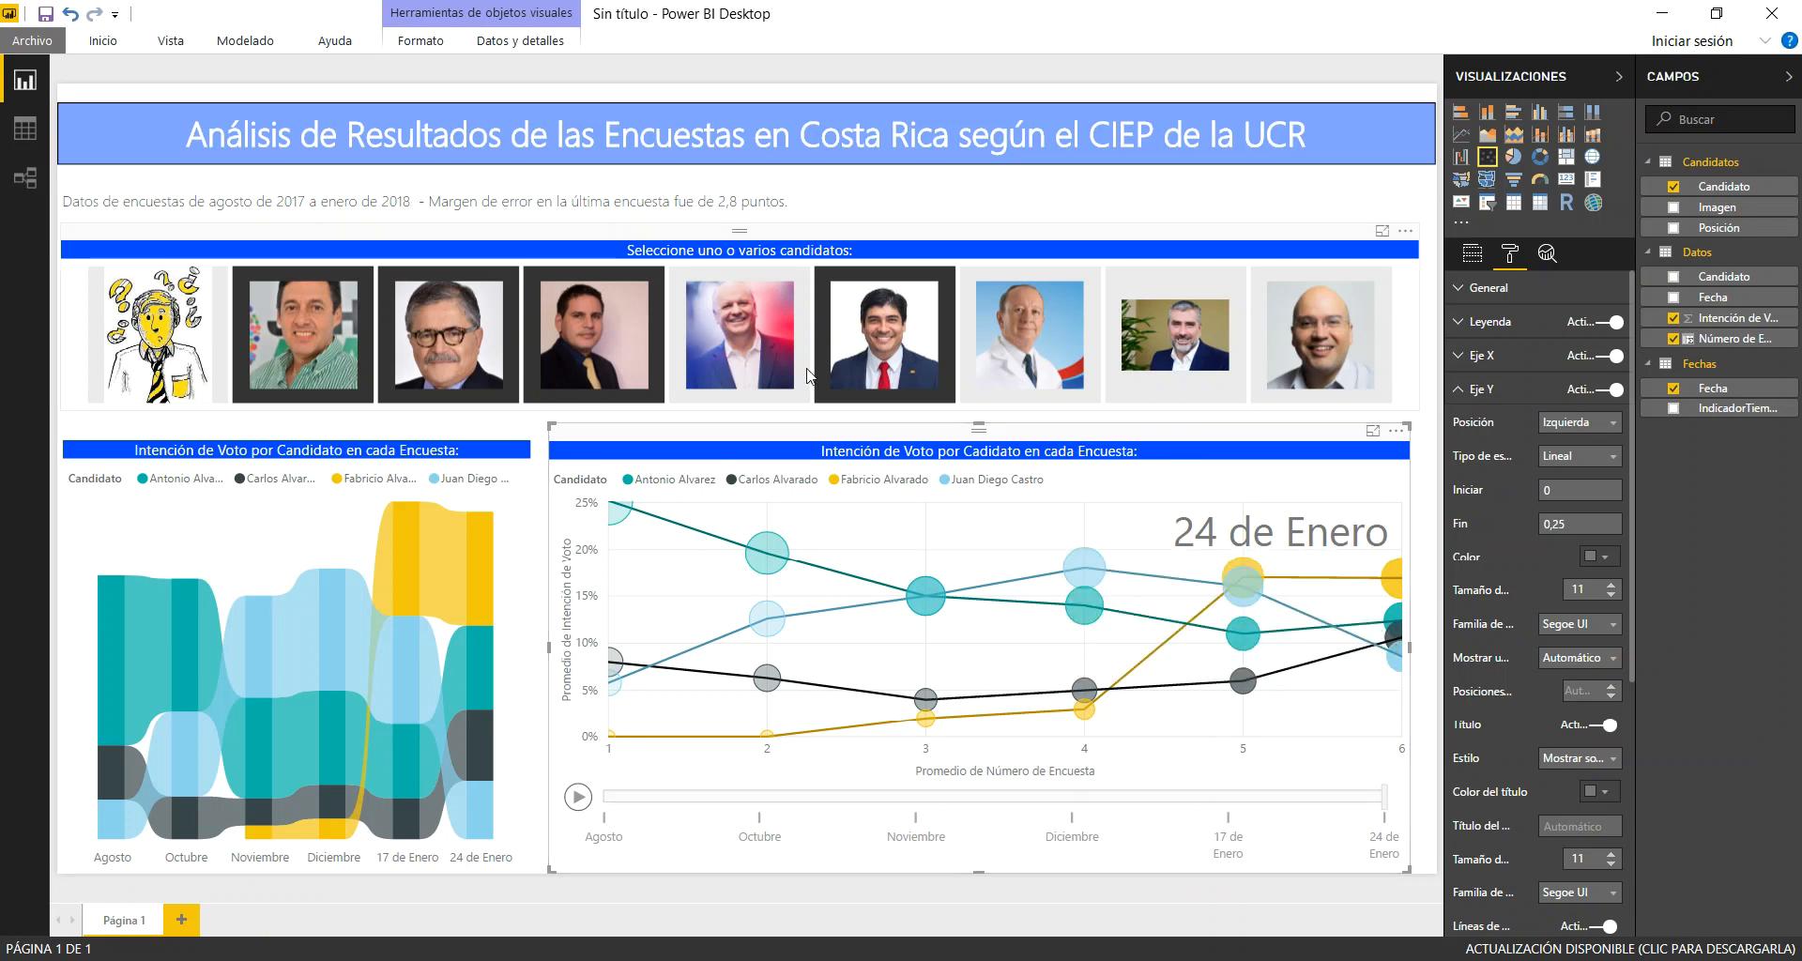
Include Rodolfo Piza in the slicer selection and play the scatter animation for the five candidates
left_click(727, 336)
left_click(578, 798)
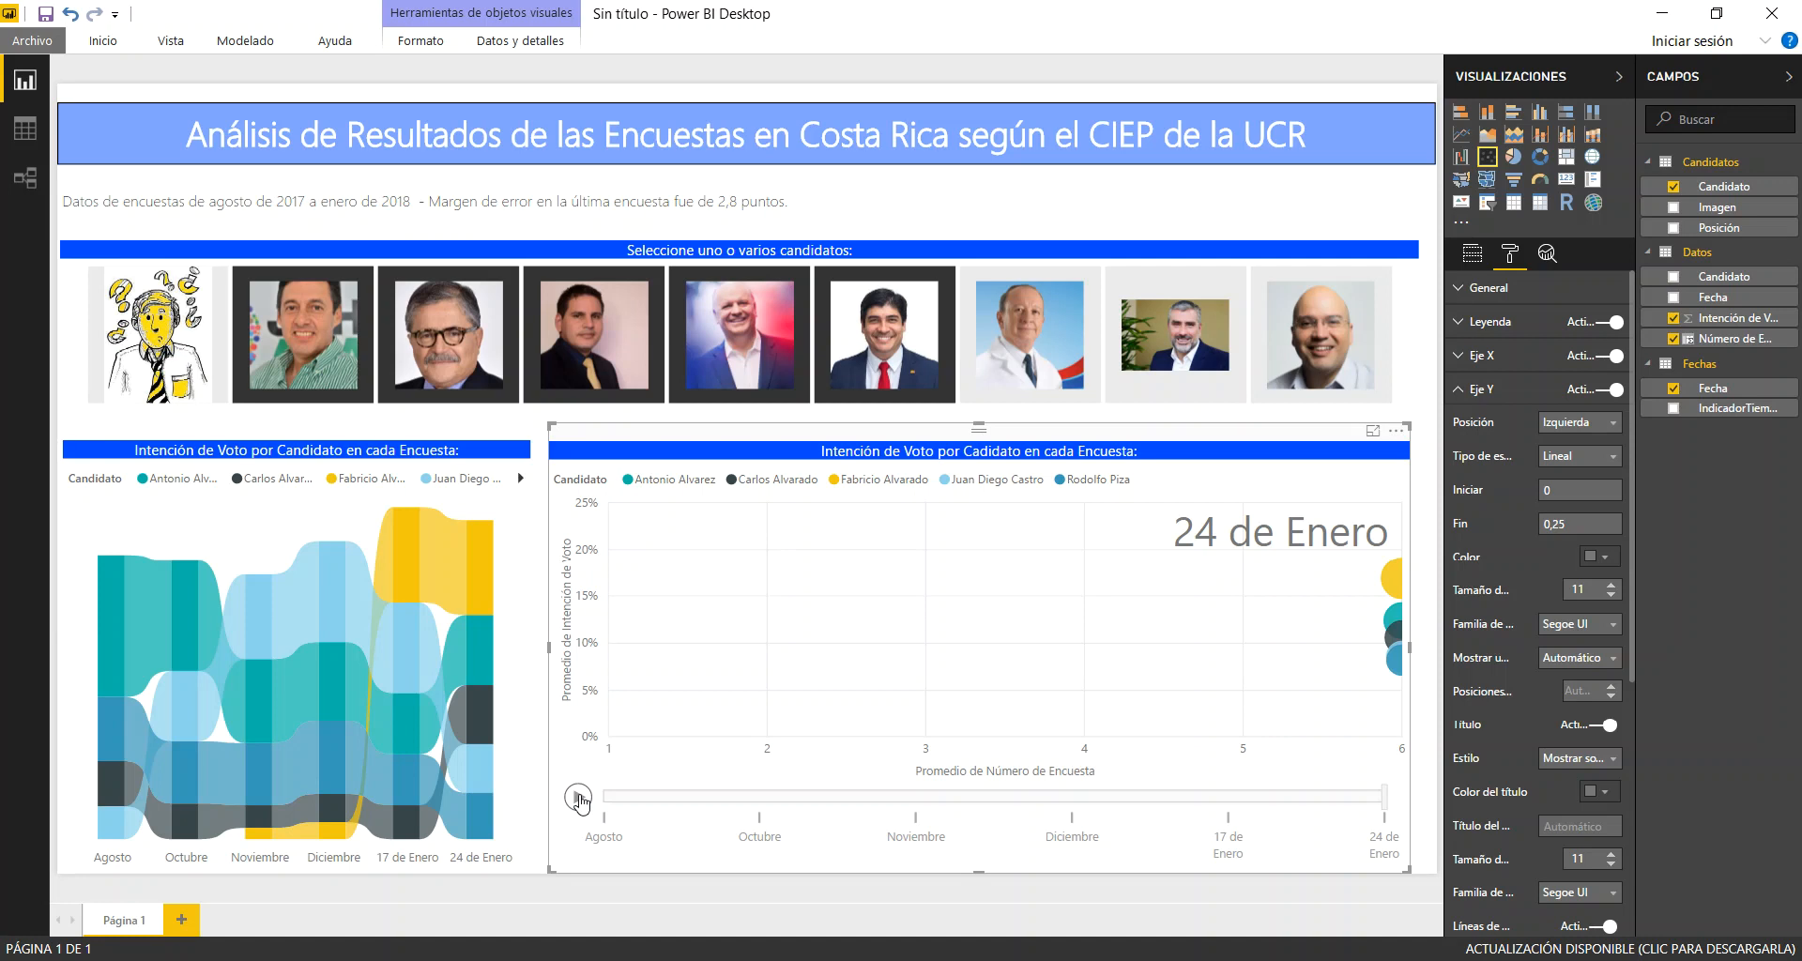
left_click(579, 798)
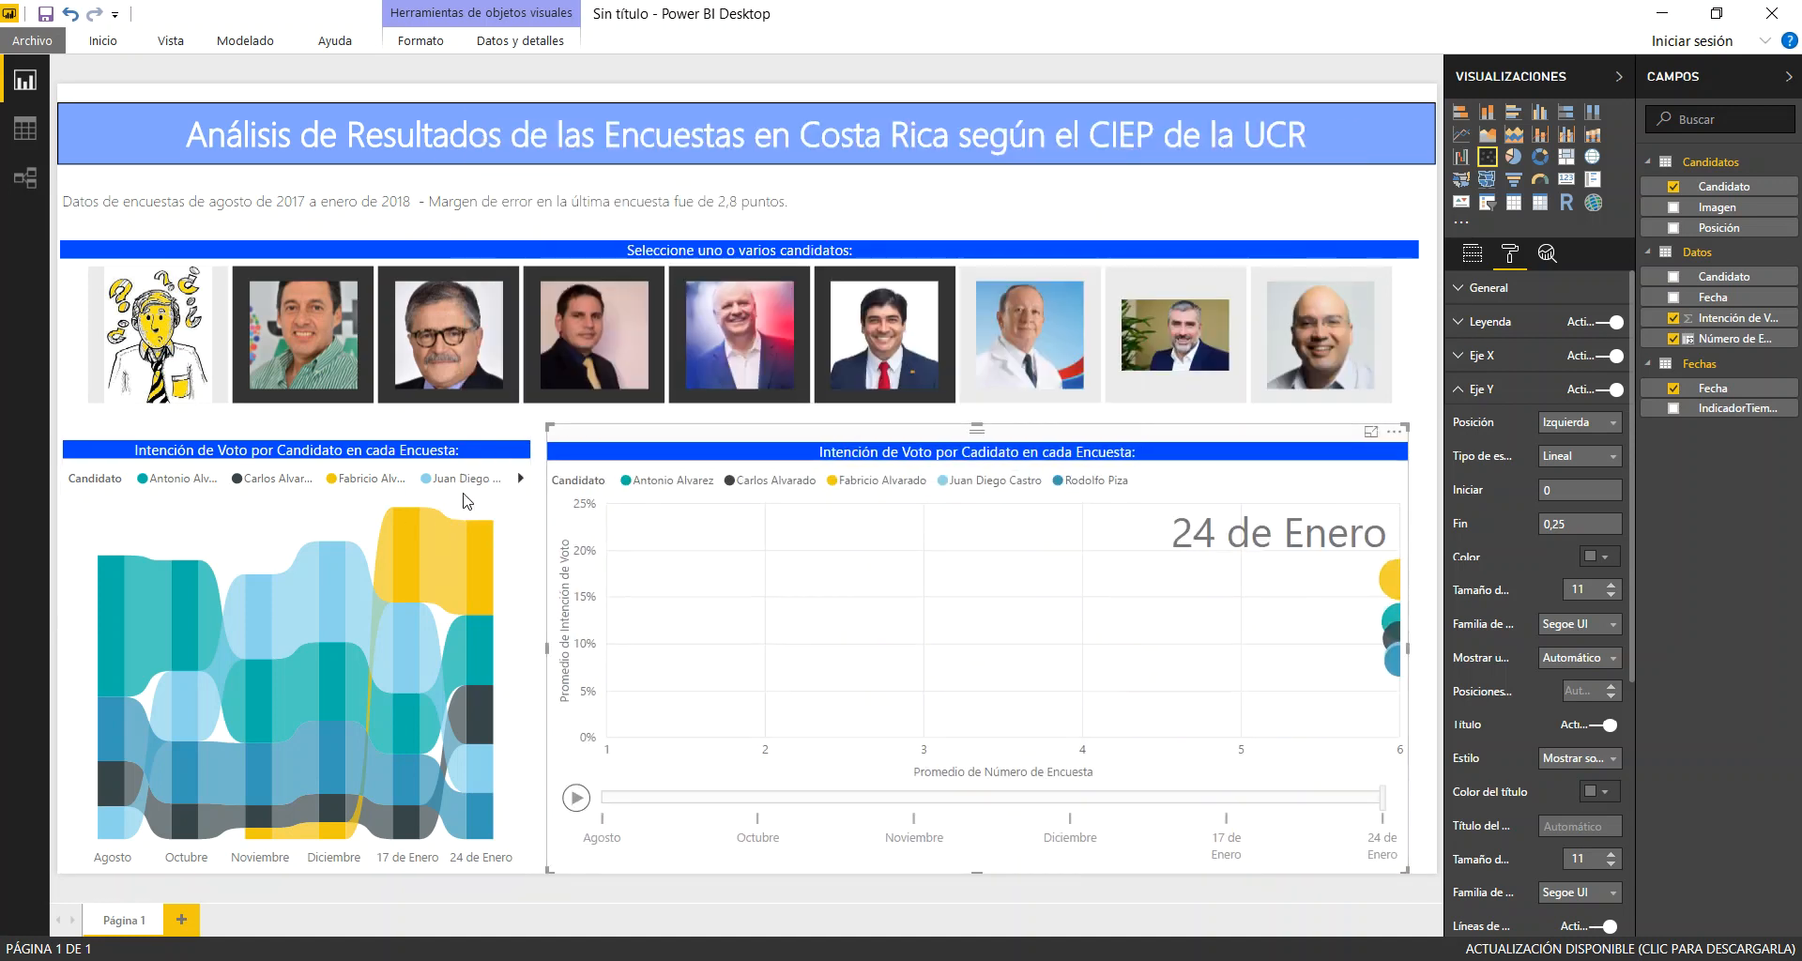
Deselect all five candidates in the photo slicer so both charts cover every candidate
left_click(845, 315)
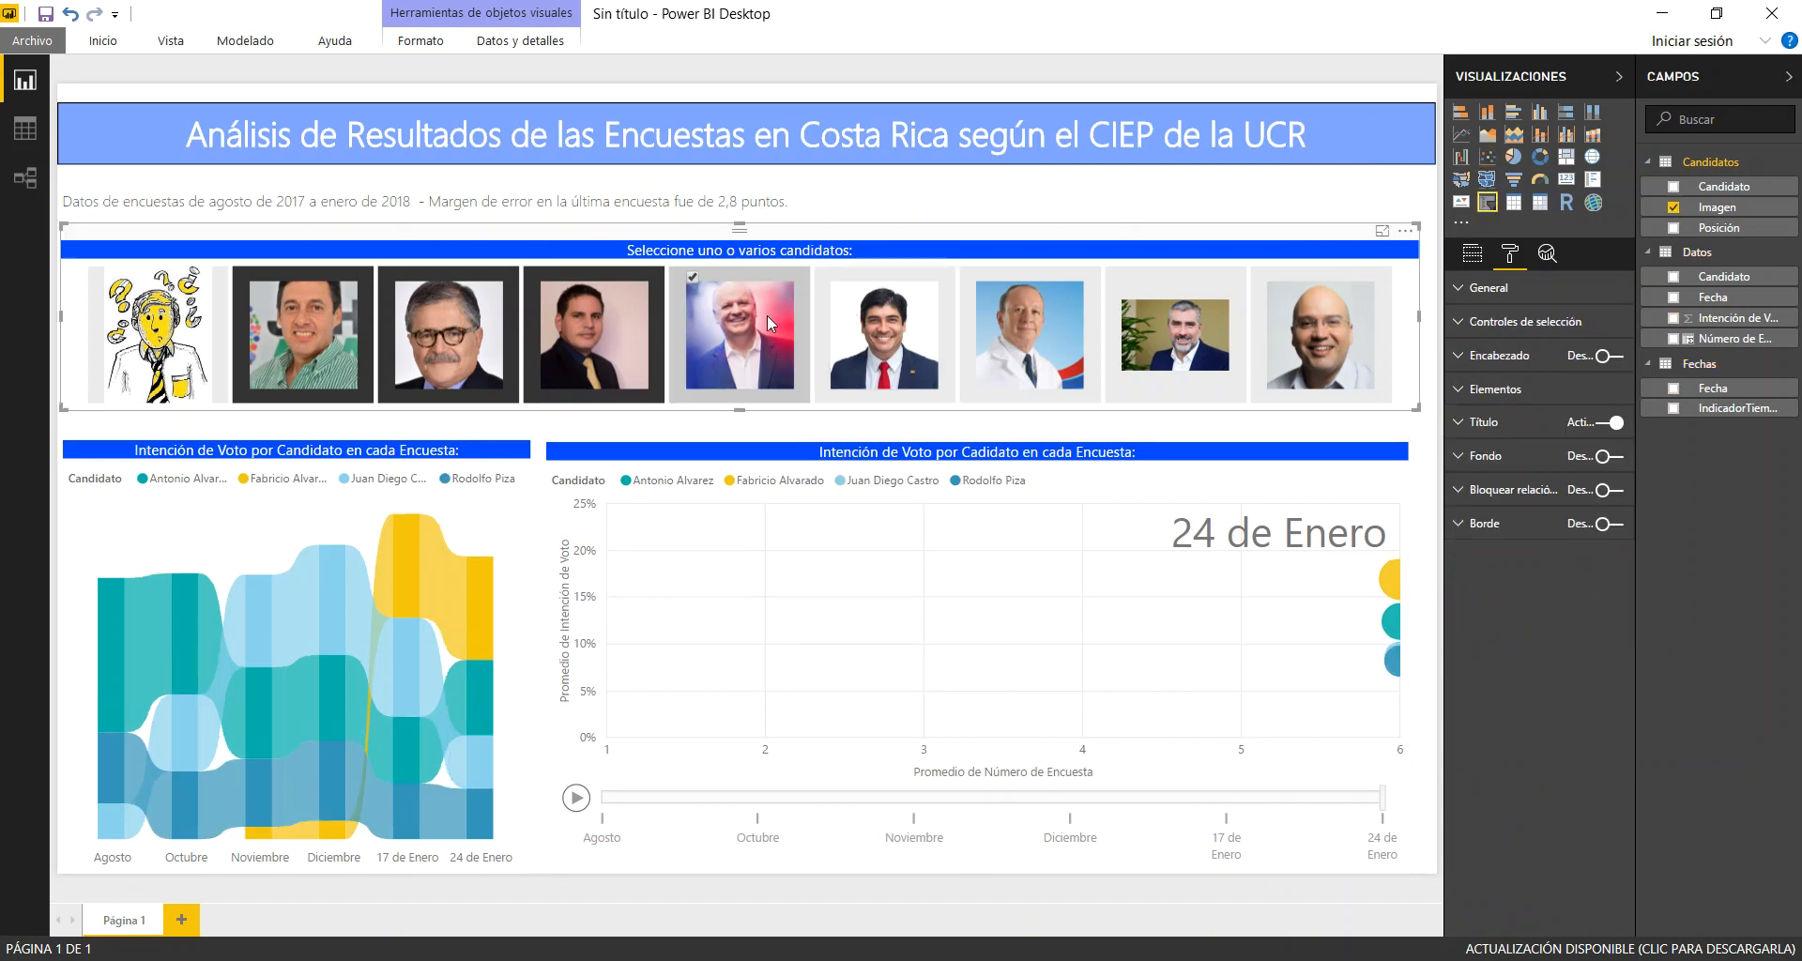
left_click(768, 317)
left_click(612, 349)
left_click(450, 349)
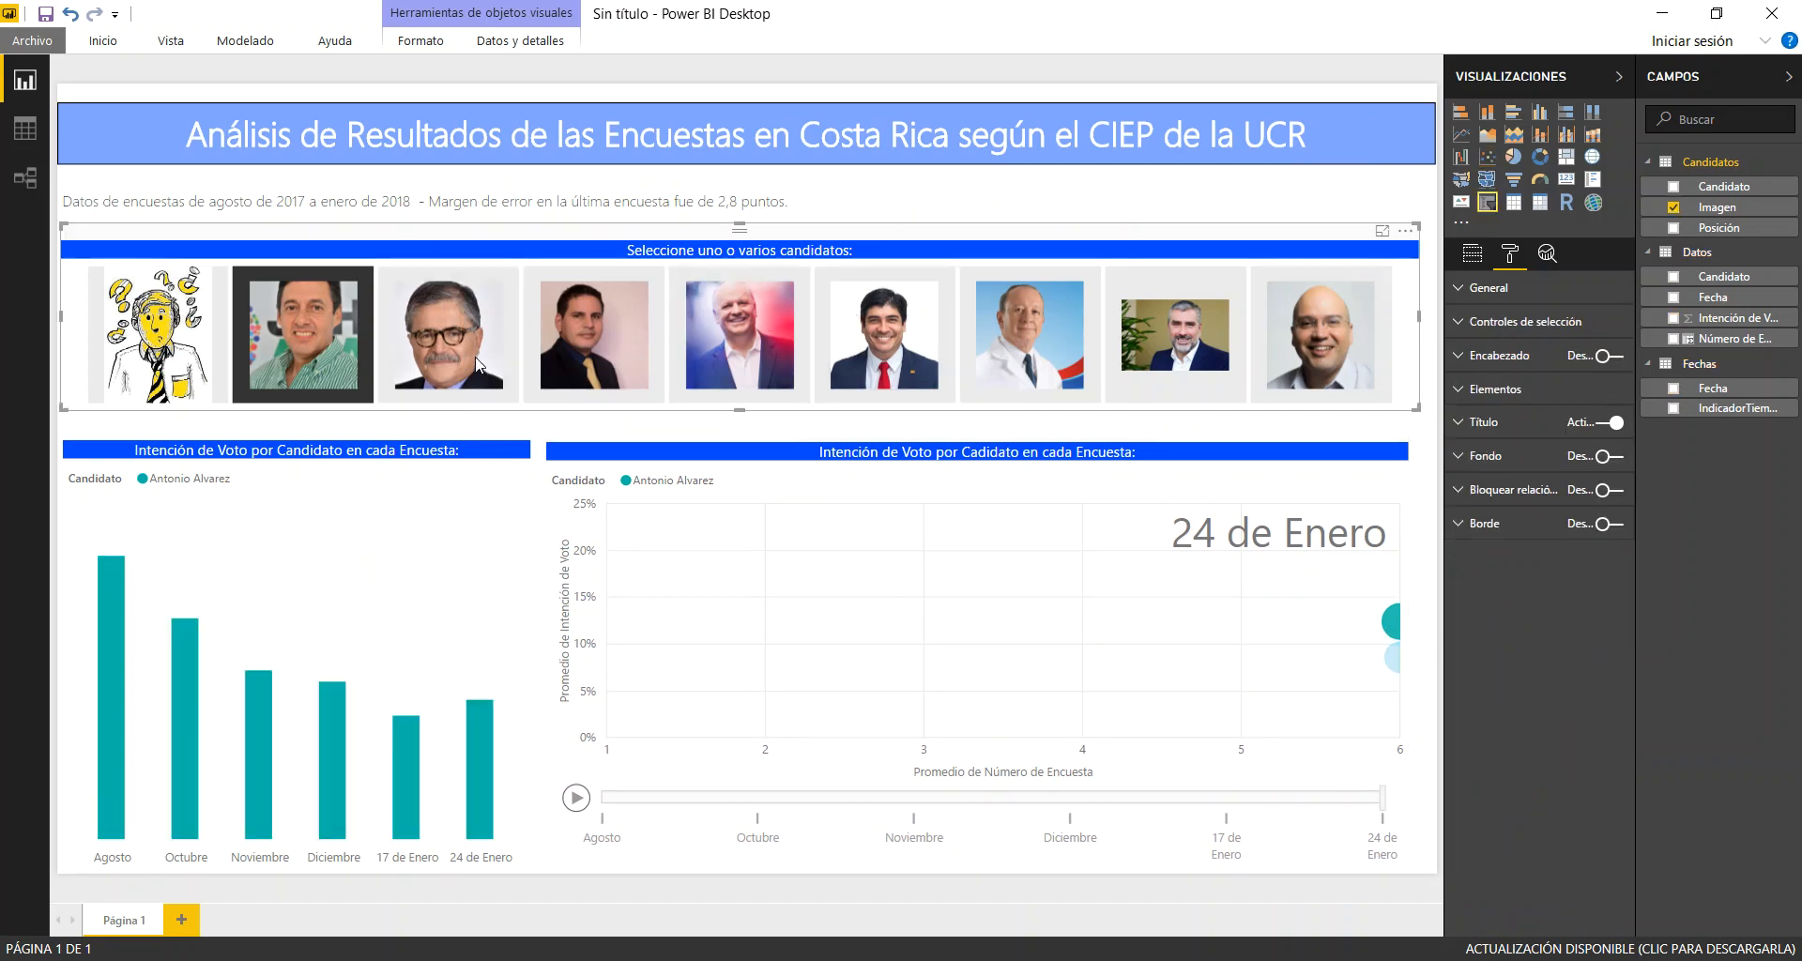
left_click(317, 351)
left_click(317, 351)
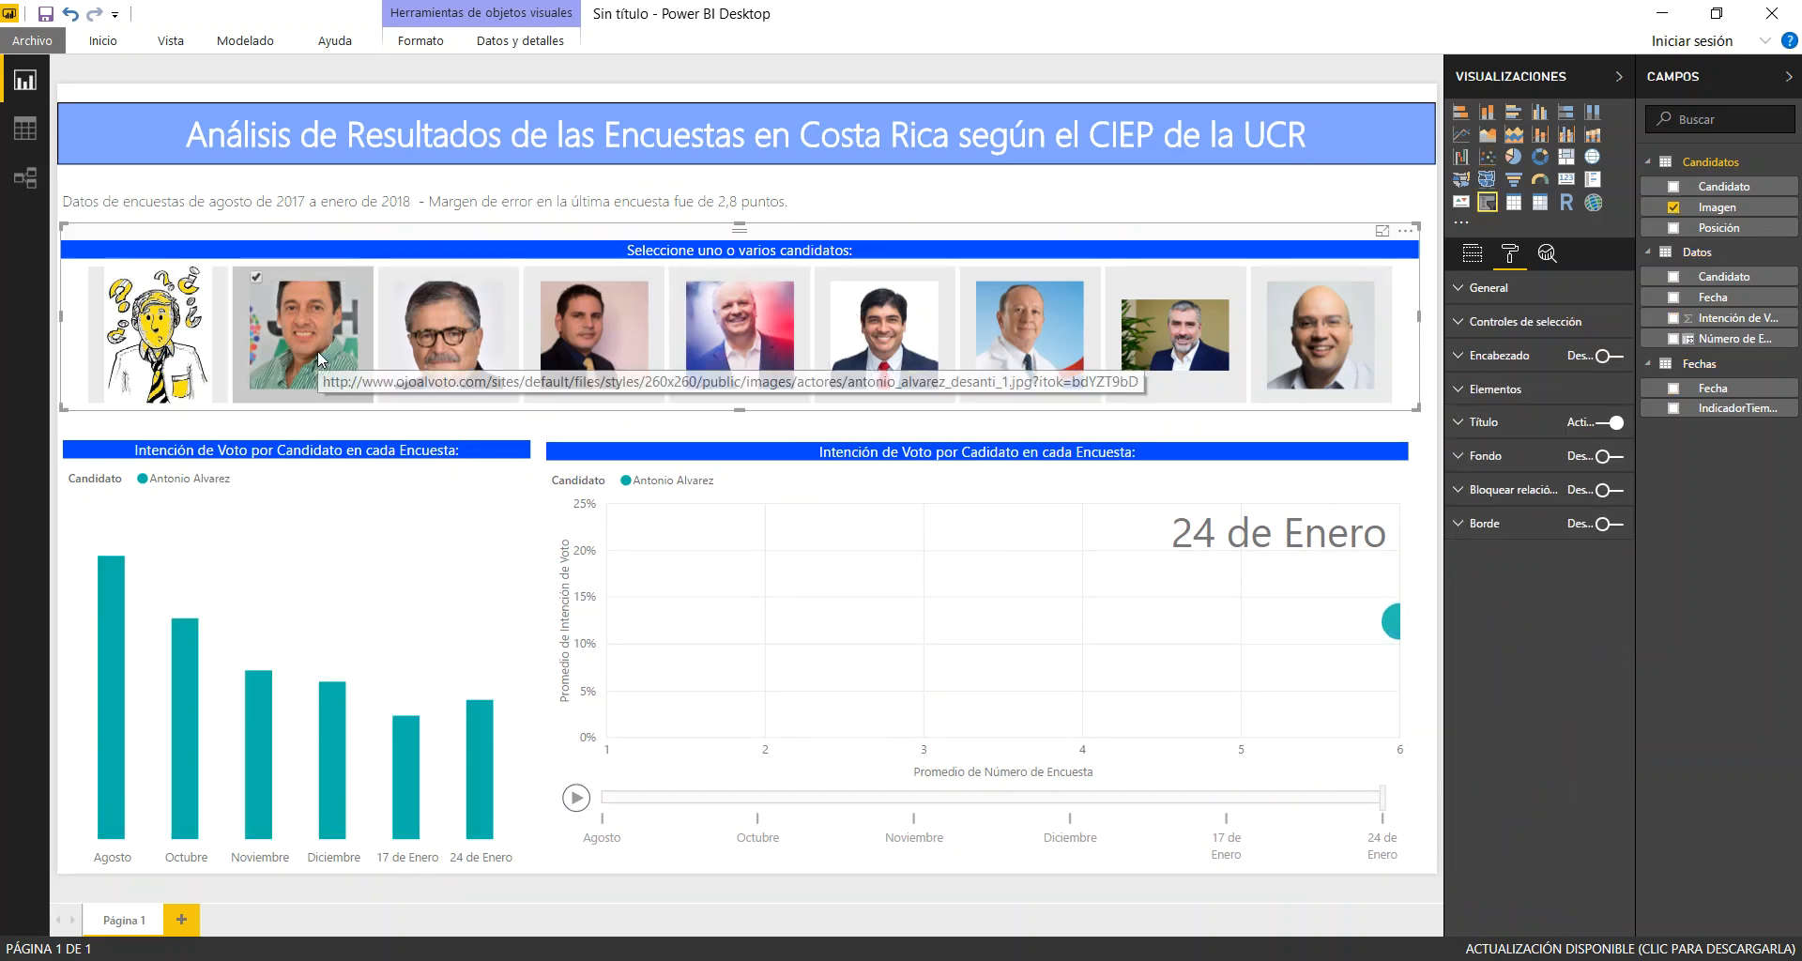
left_click(317, 352)
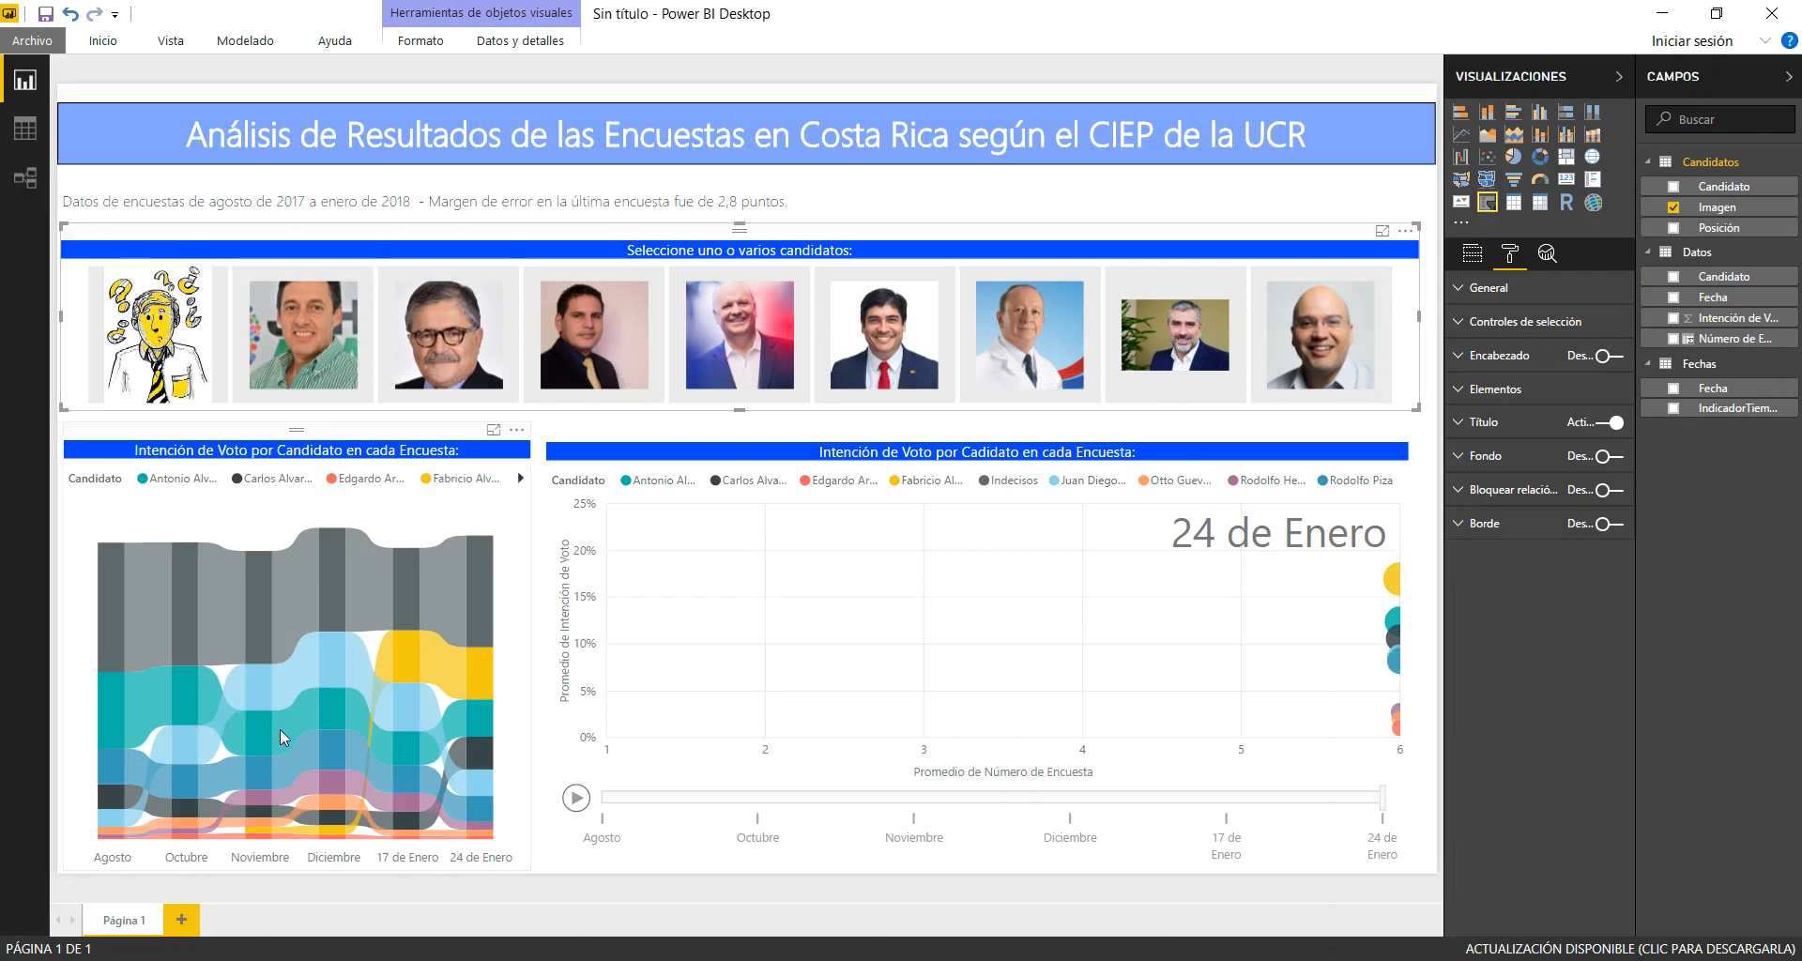
Select Fabricio Alvarado, Carlos Alvarado, Antonio Alvarez and Juan Diego Castro one after another in the photo slicer
left_click(574, 333)
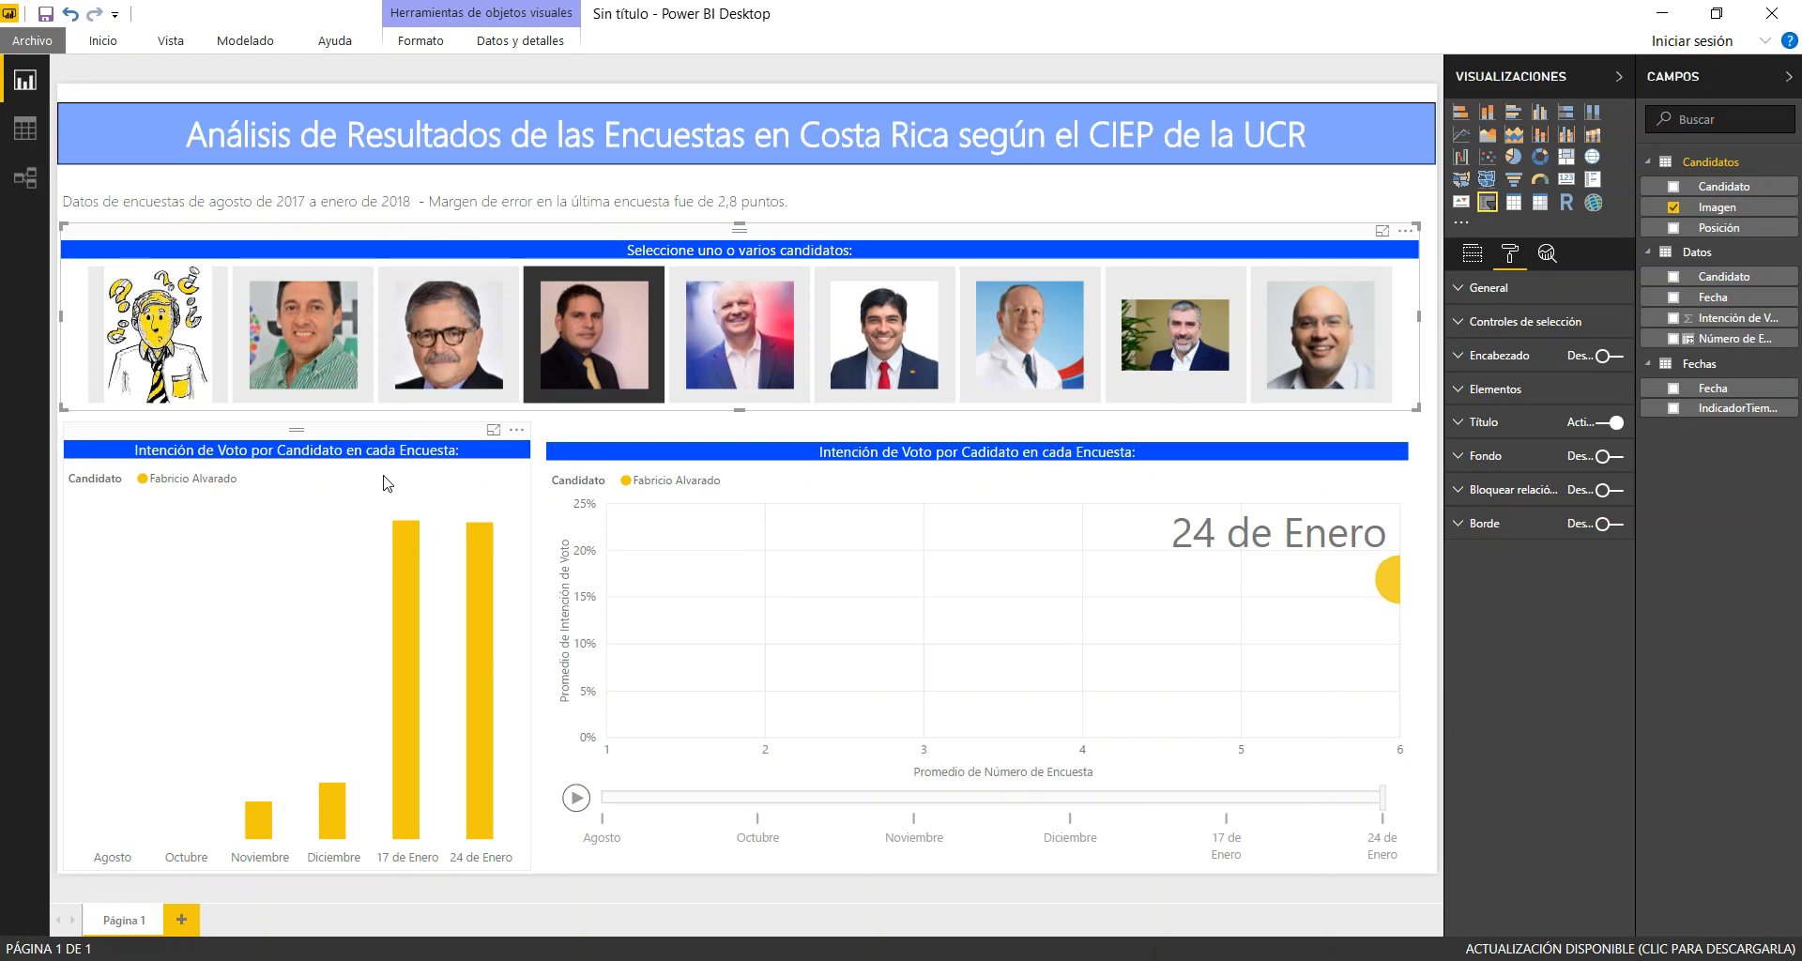
left_click(868, 352)
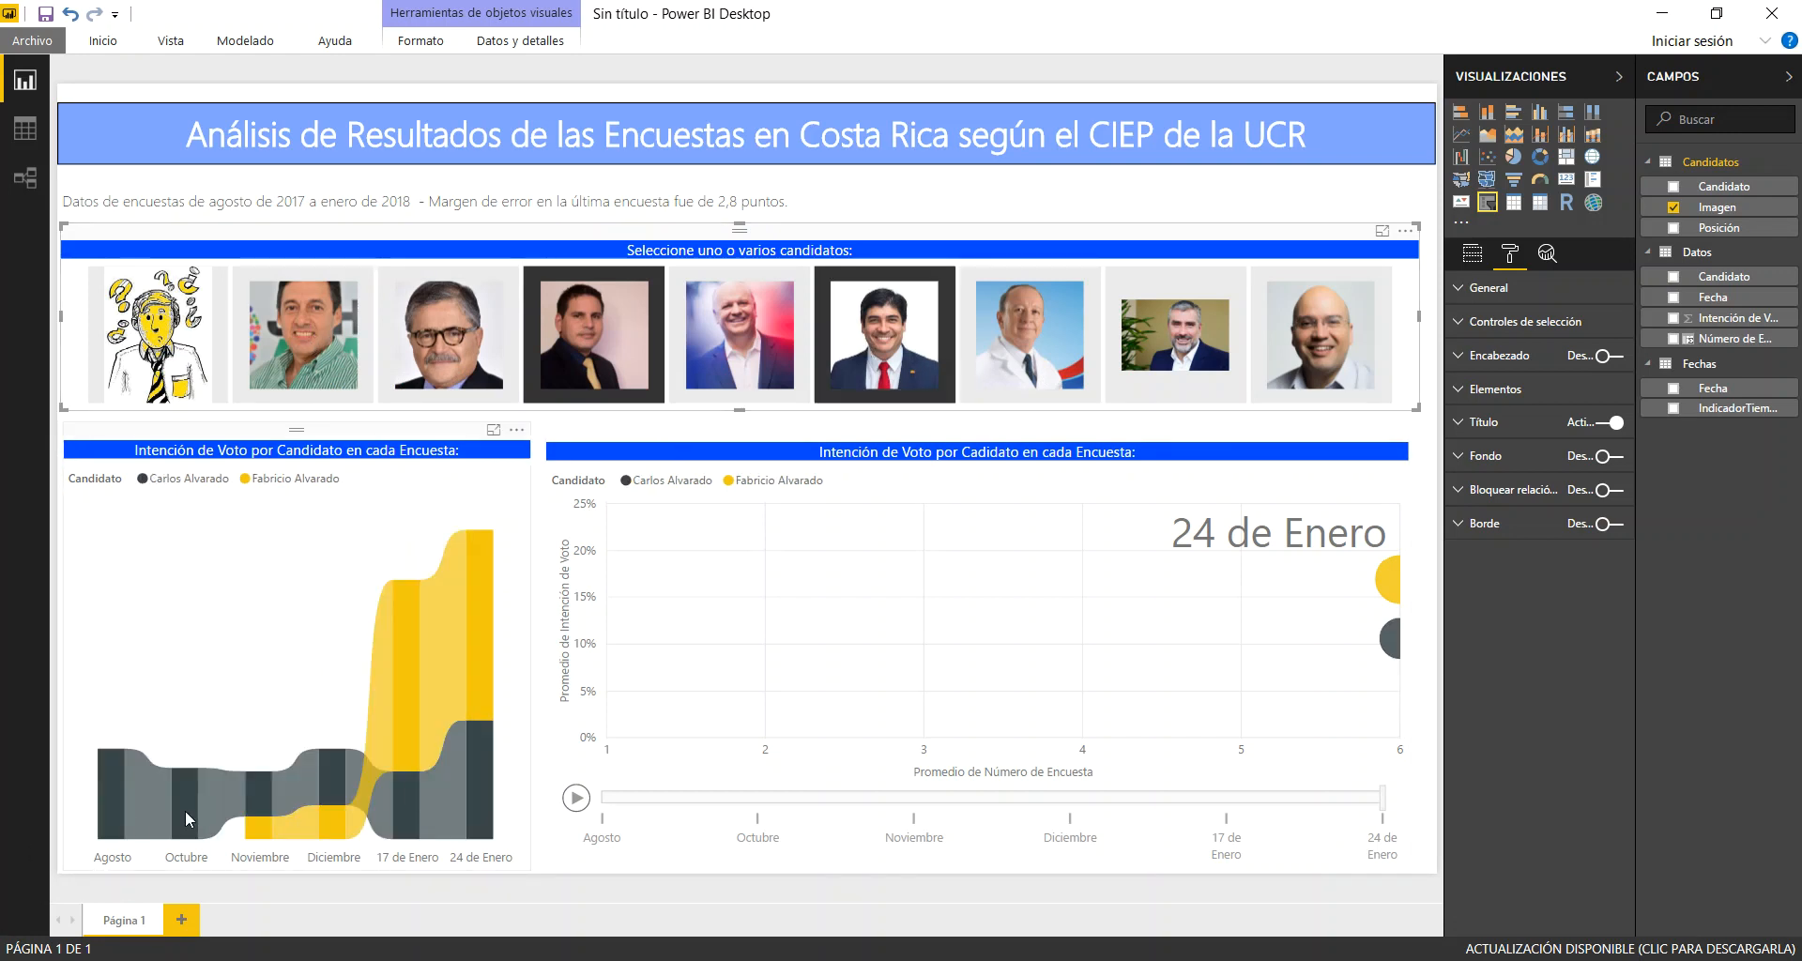
left_click(318, 366)
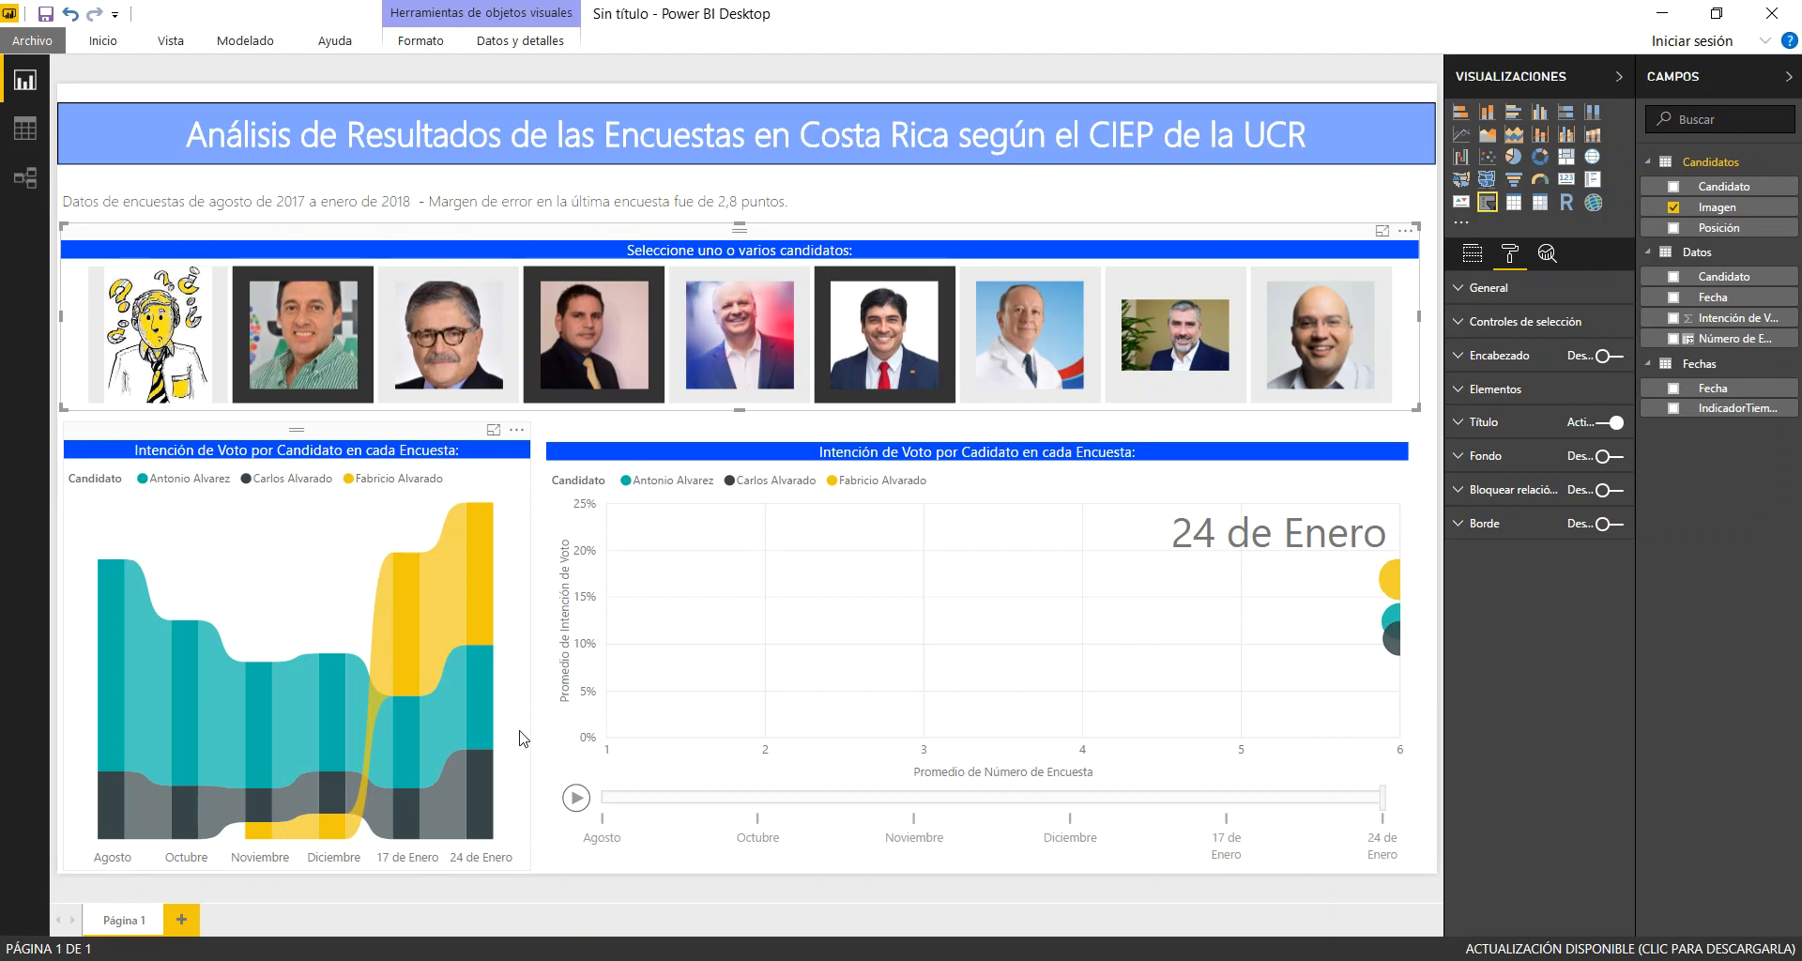
left_click(431, 324)
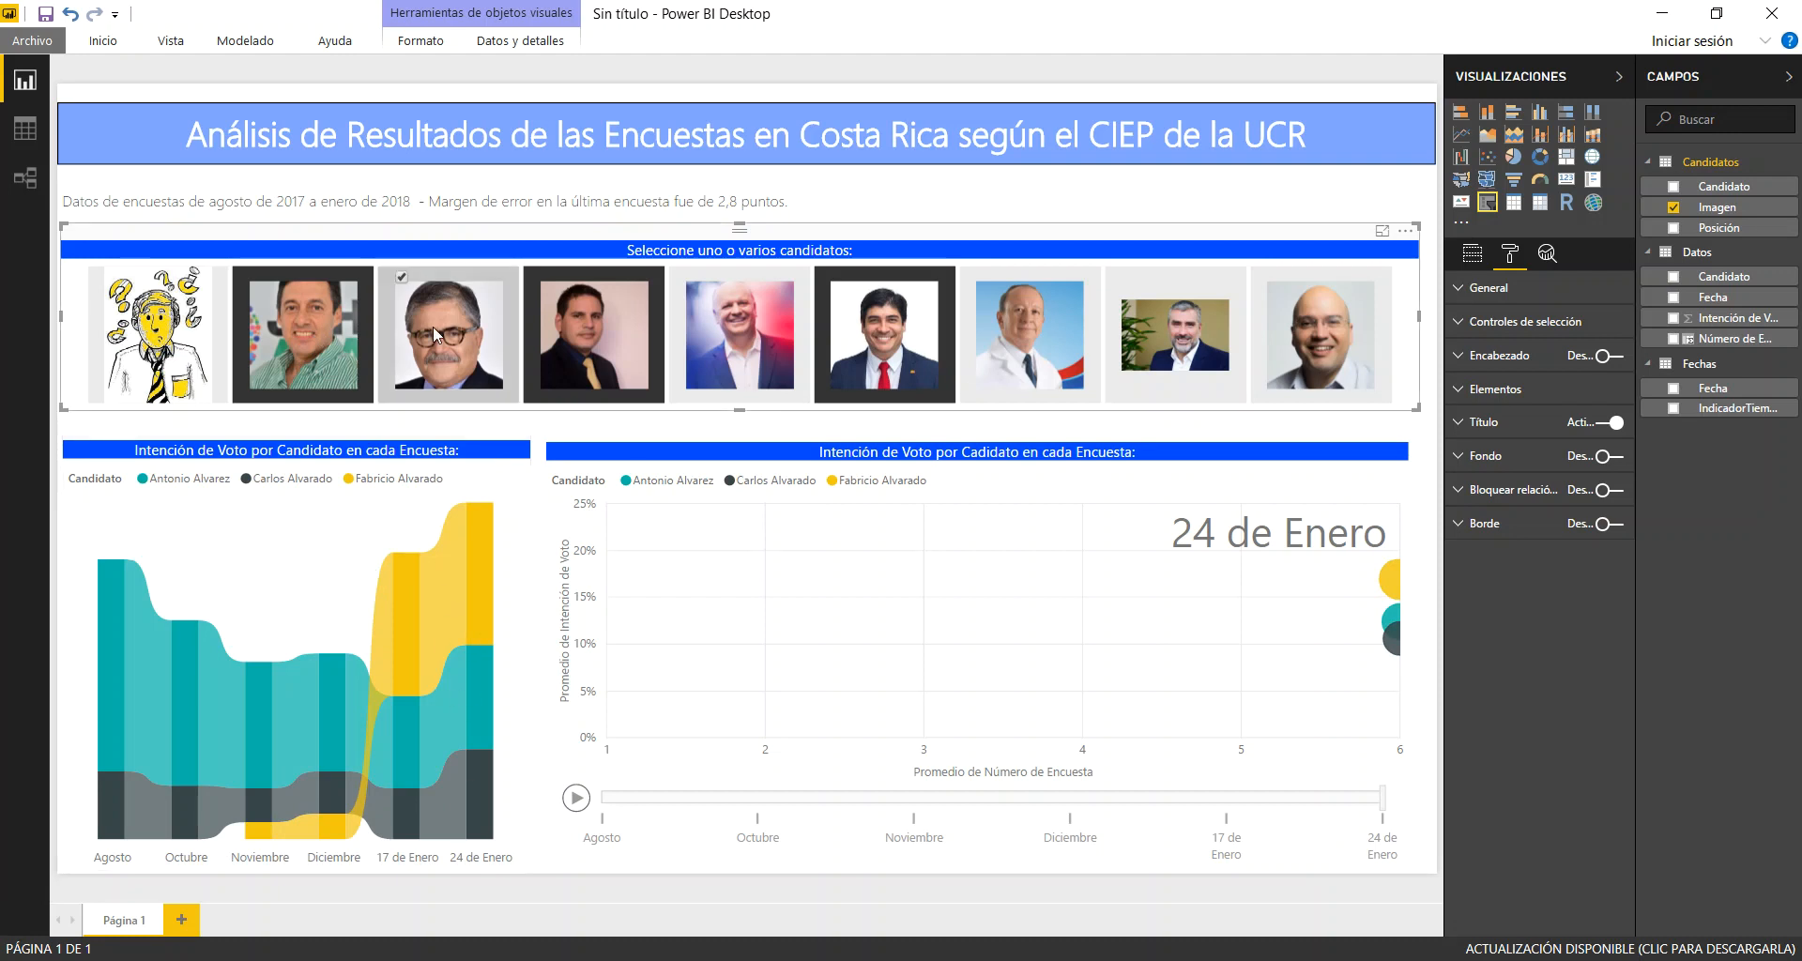
Change the slicer selection to Rodolfo Hernandez, Otto Guevara and Edgardo Araya, deselecting the other candidates
left_click(1025, 329)
left_click(898, 350)
left_click(552, 345)
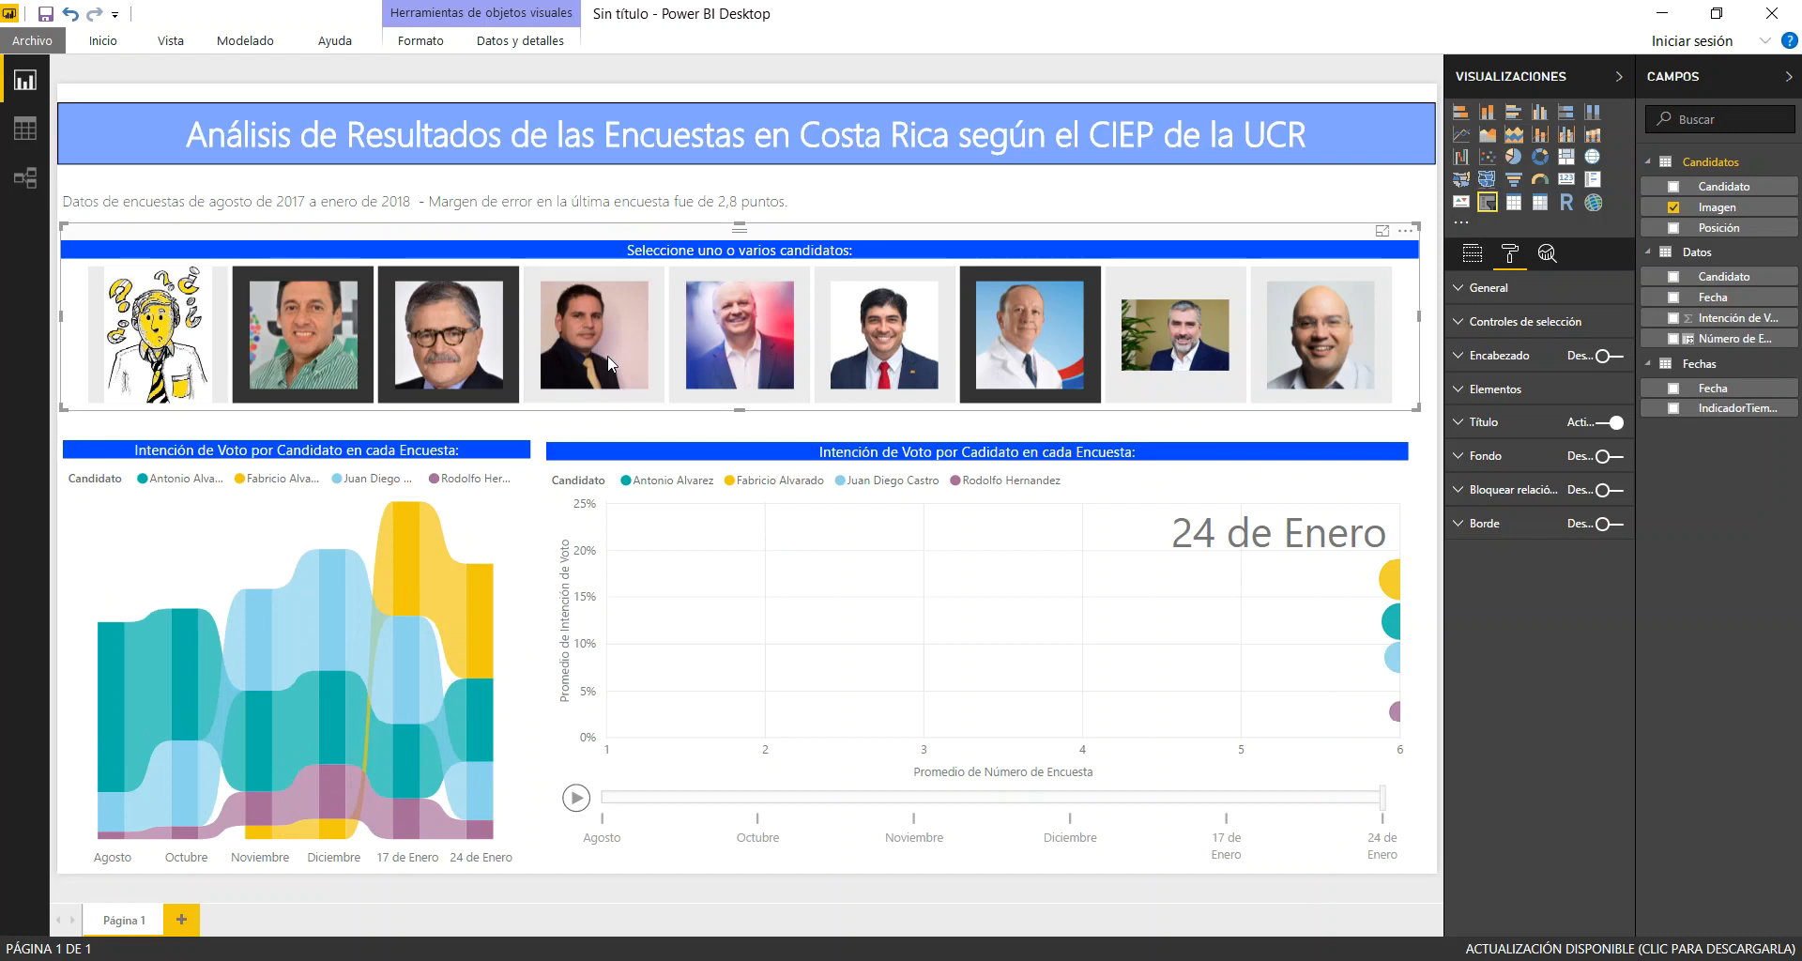
left_click(464, 355)
left_click(333, 349)
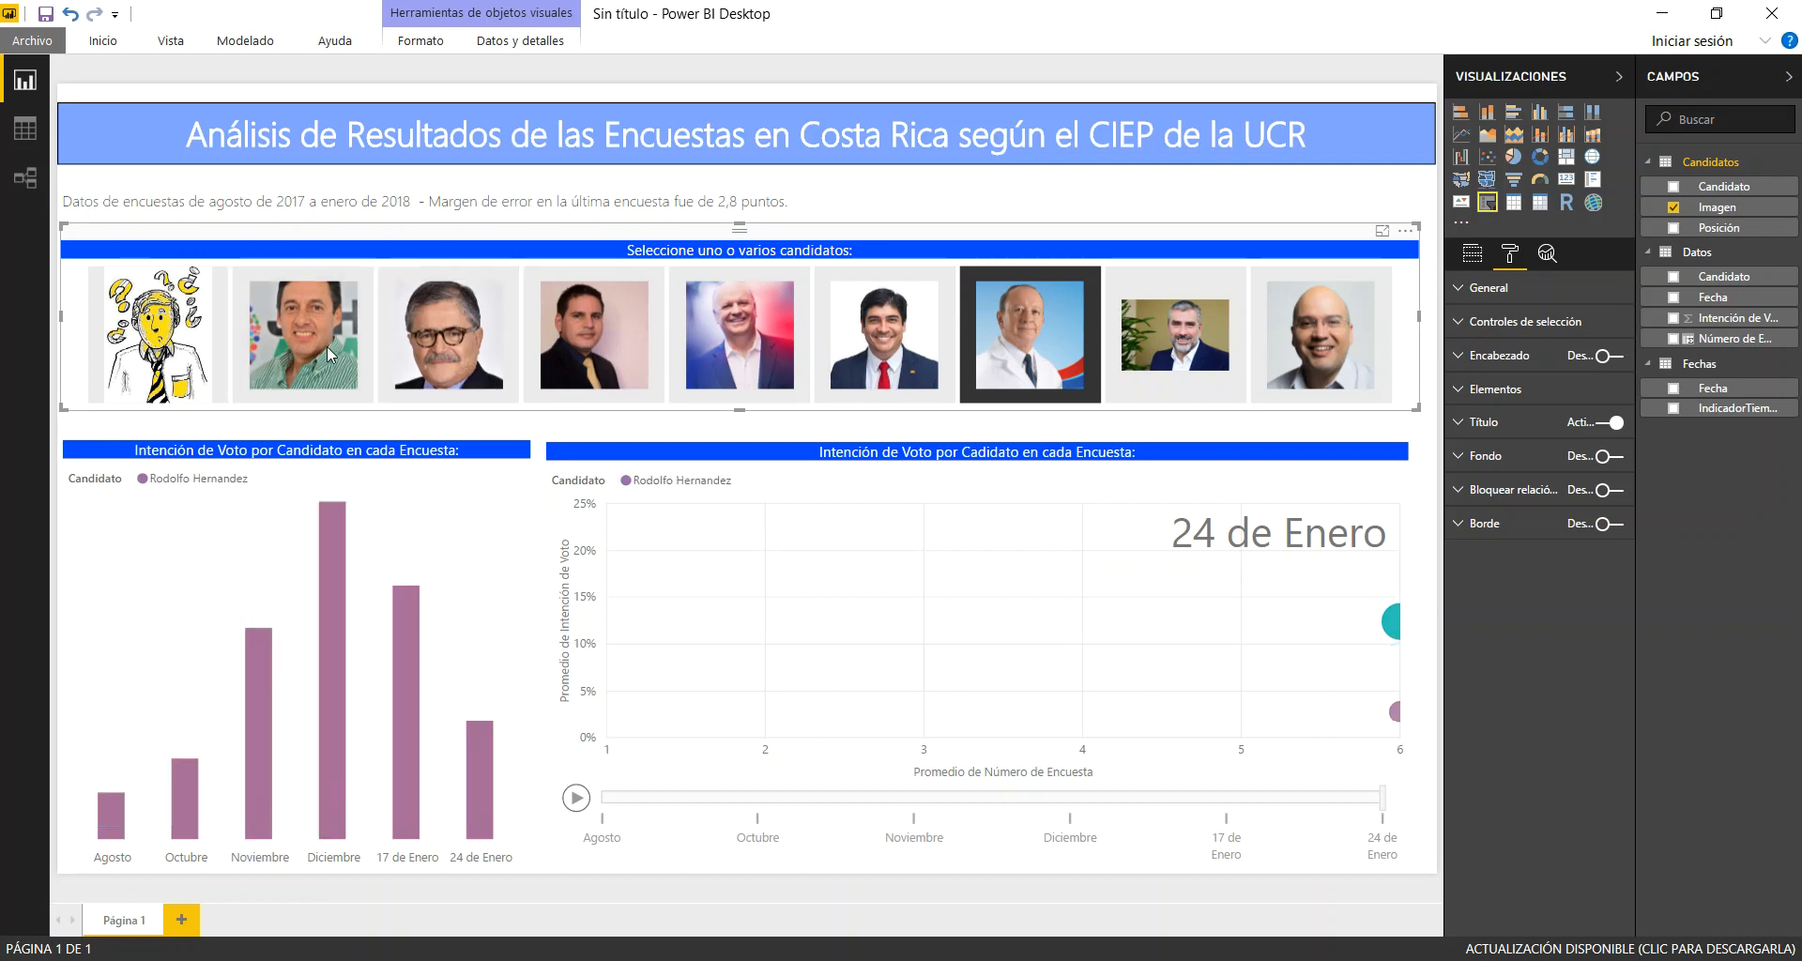
left_click(1187, 359)
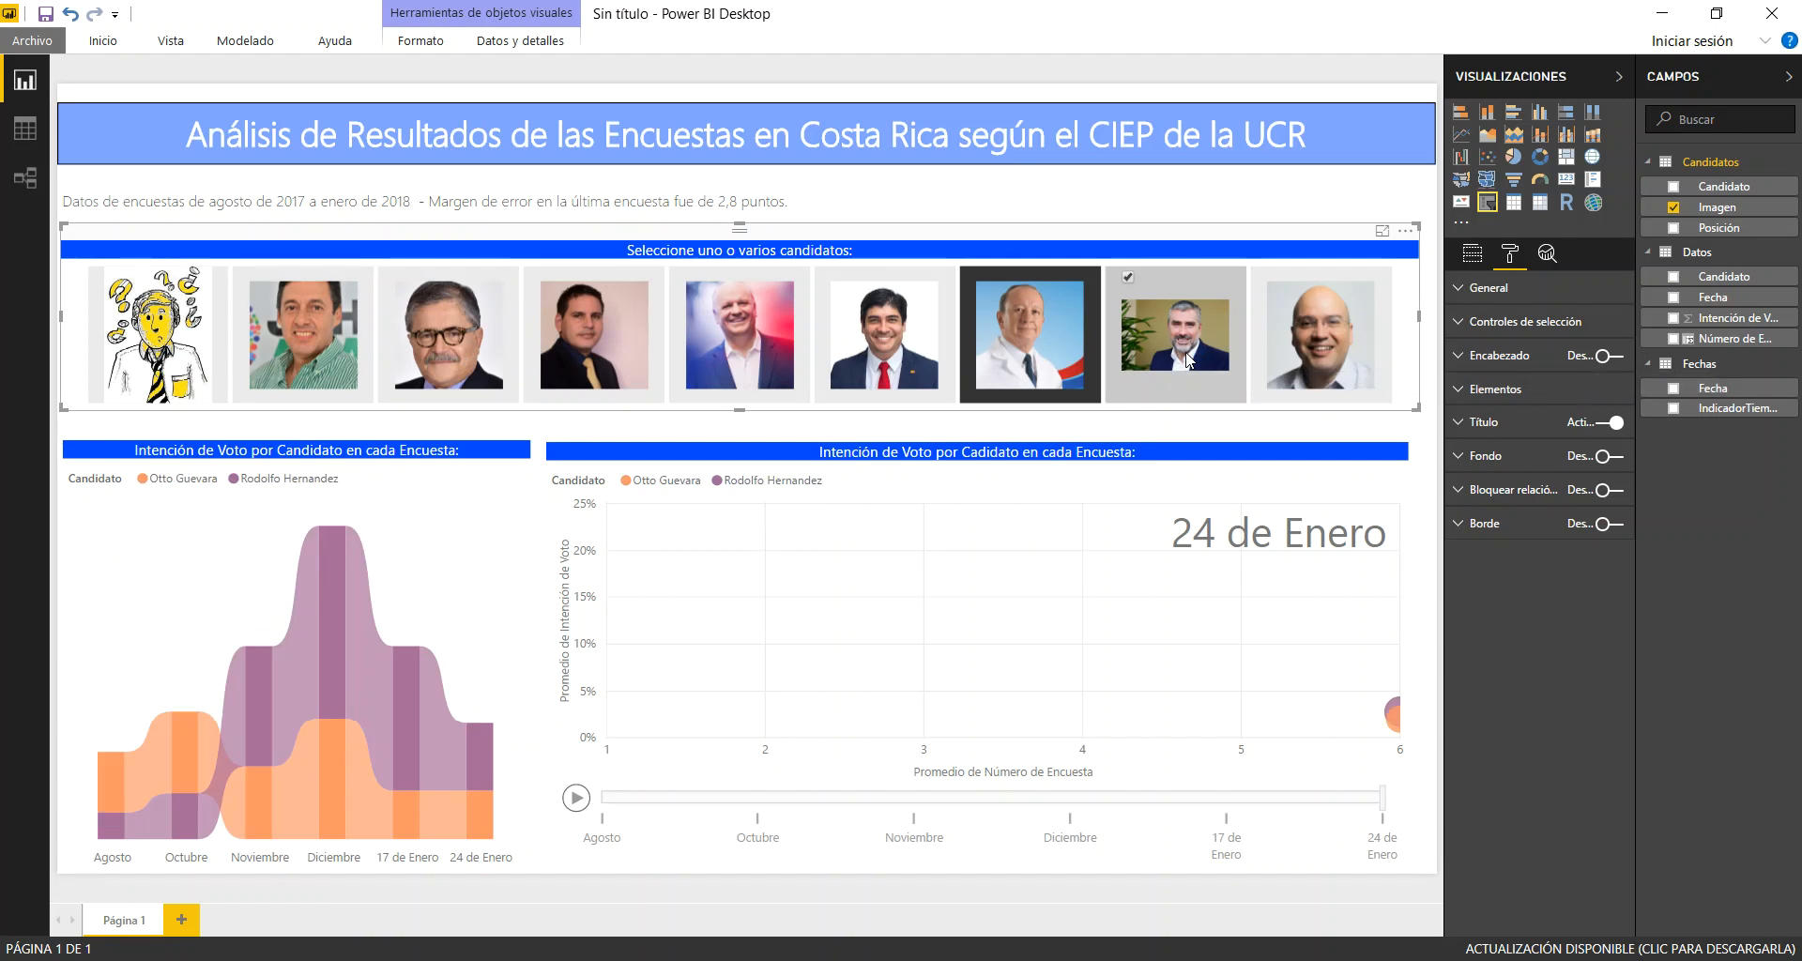
left_click(1349, 367)
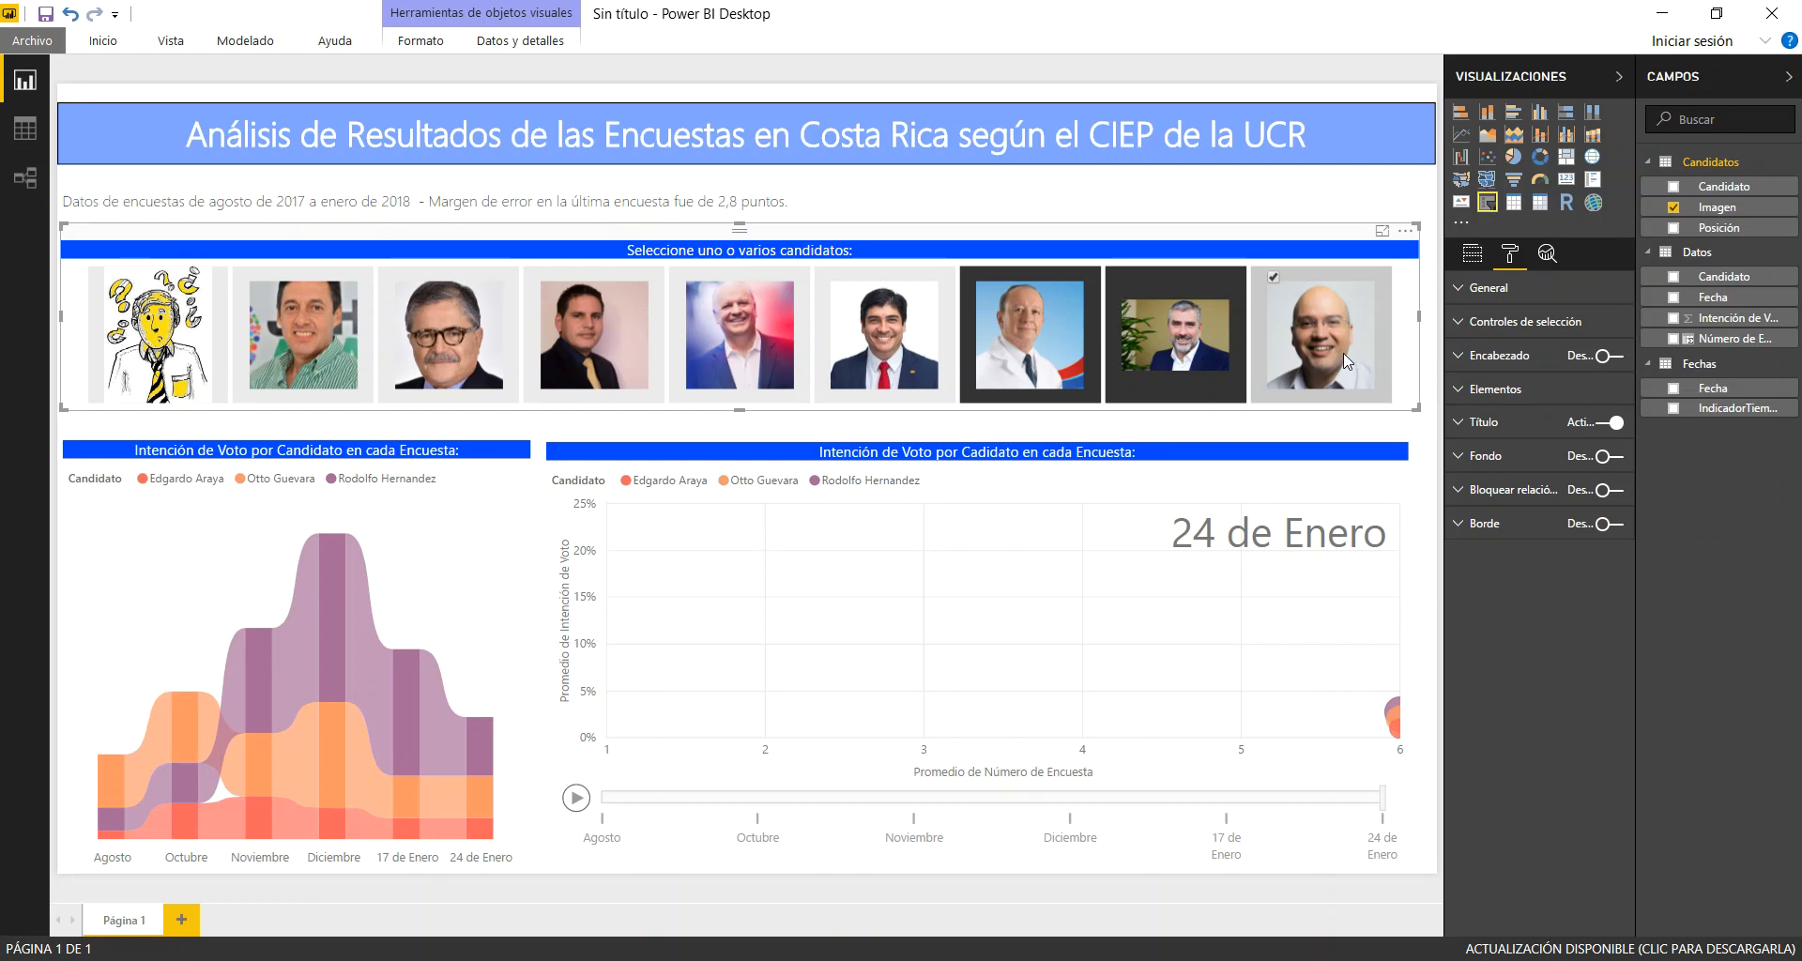
Clear the three remaining candidates from the photo slicer and deselect the slicer visual on the report page
left_click(1277, 353)
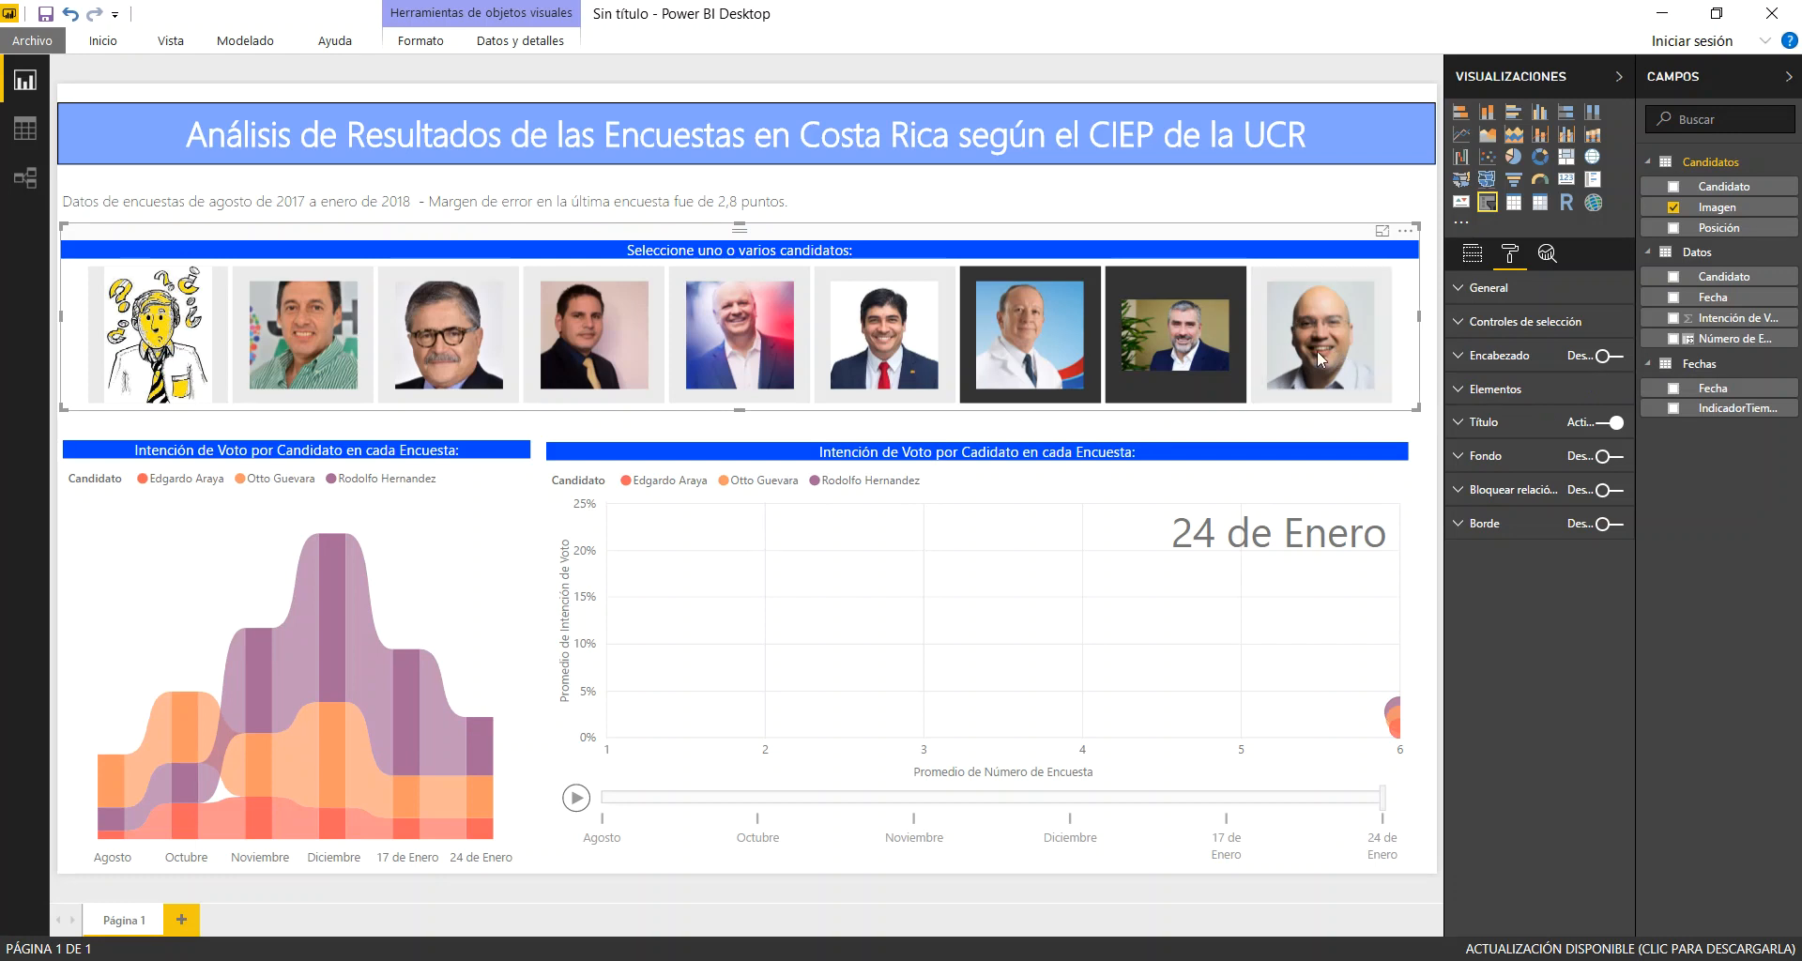
left_click(1181, 357)
left_click(1069, 364)
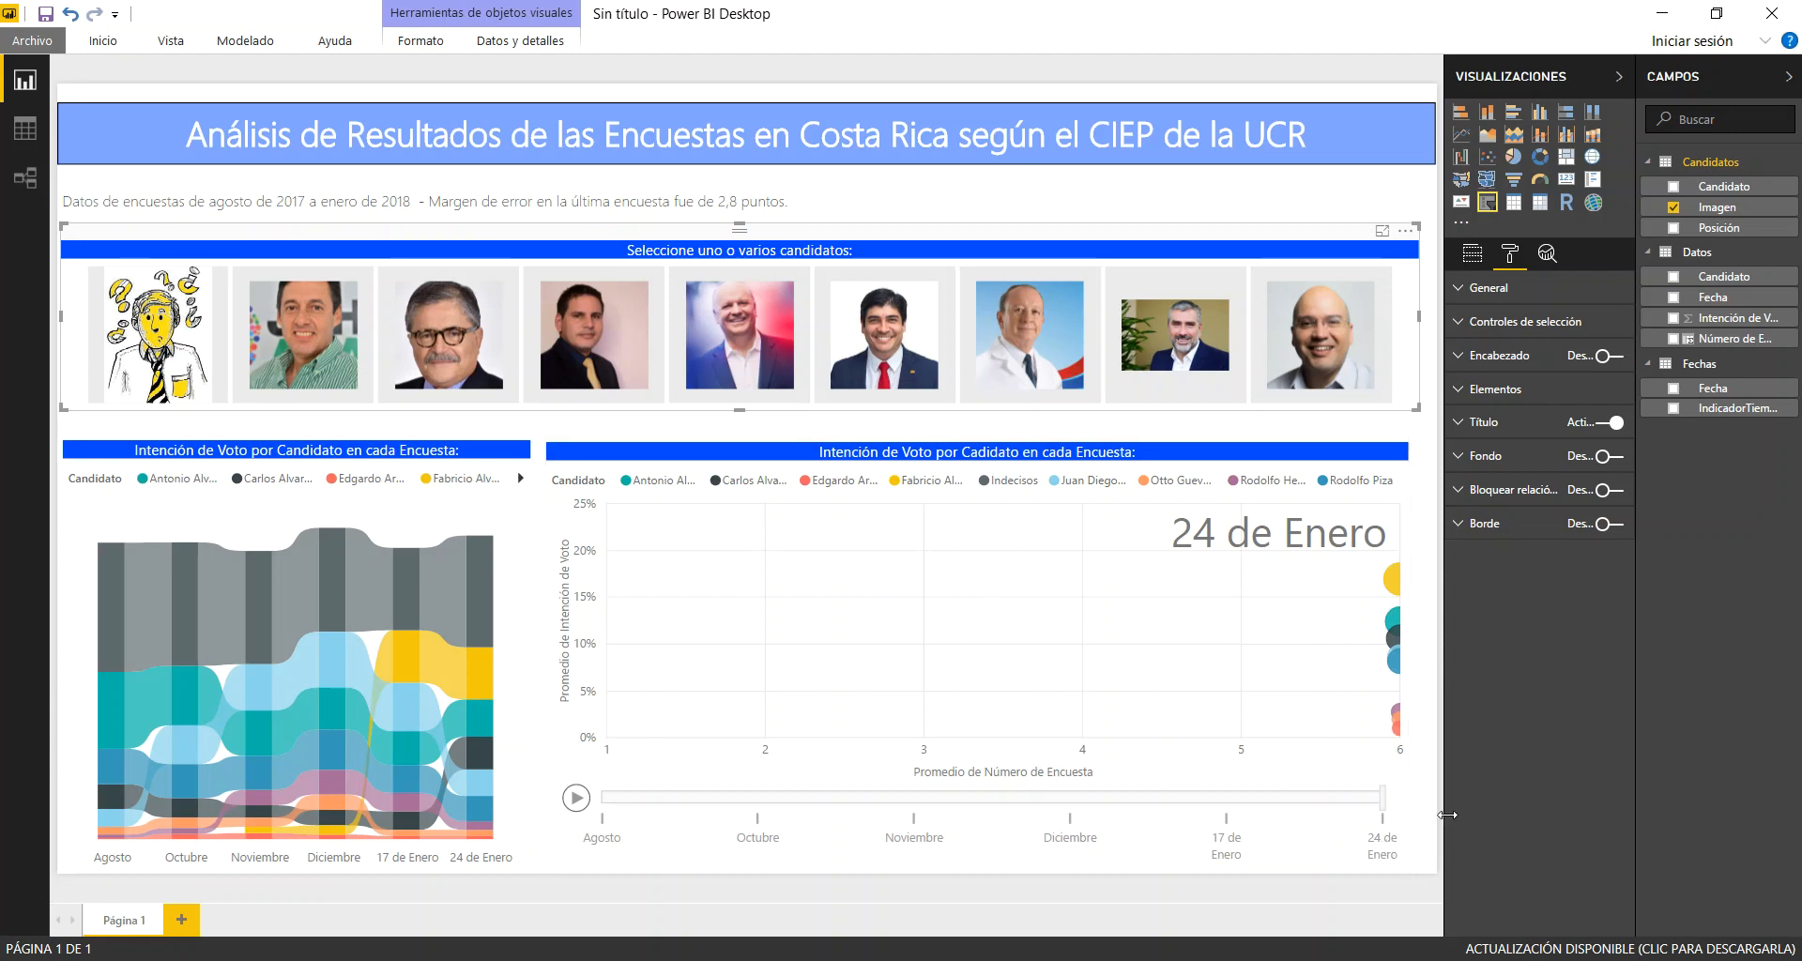
left_click(1428, 778)
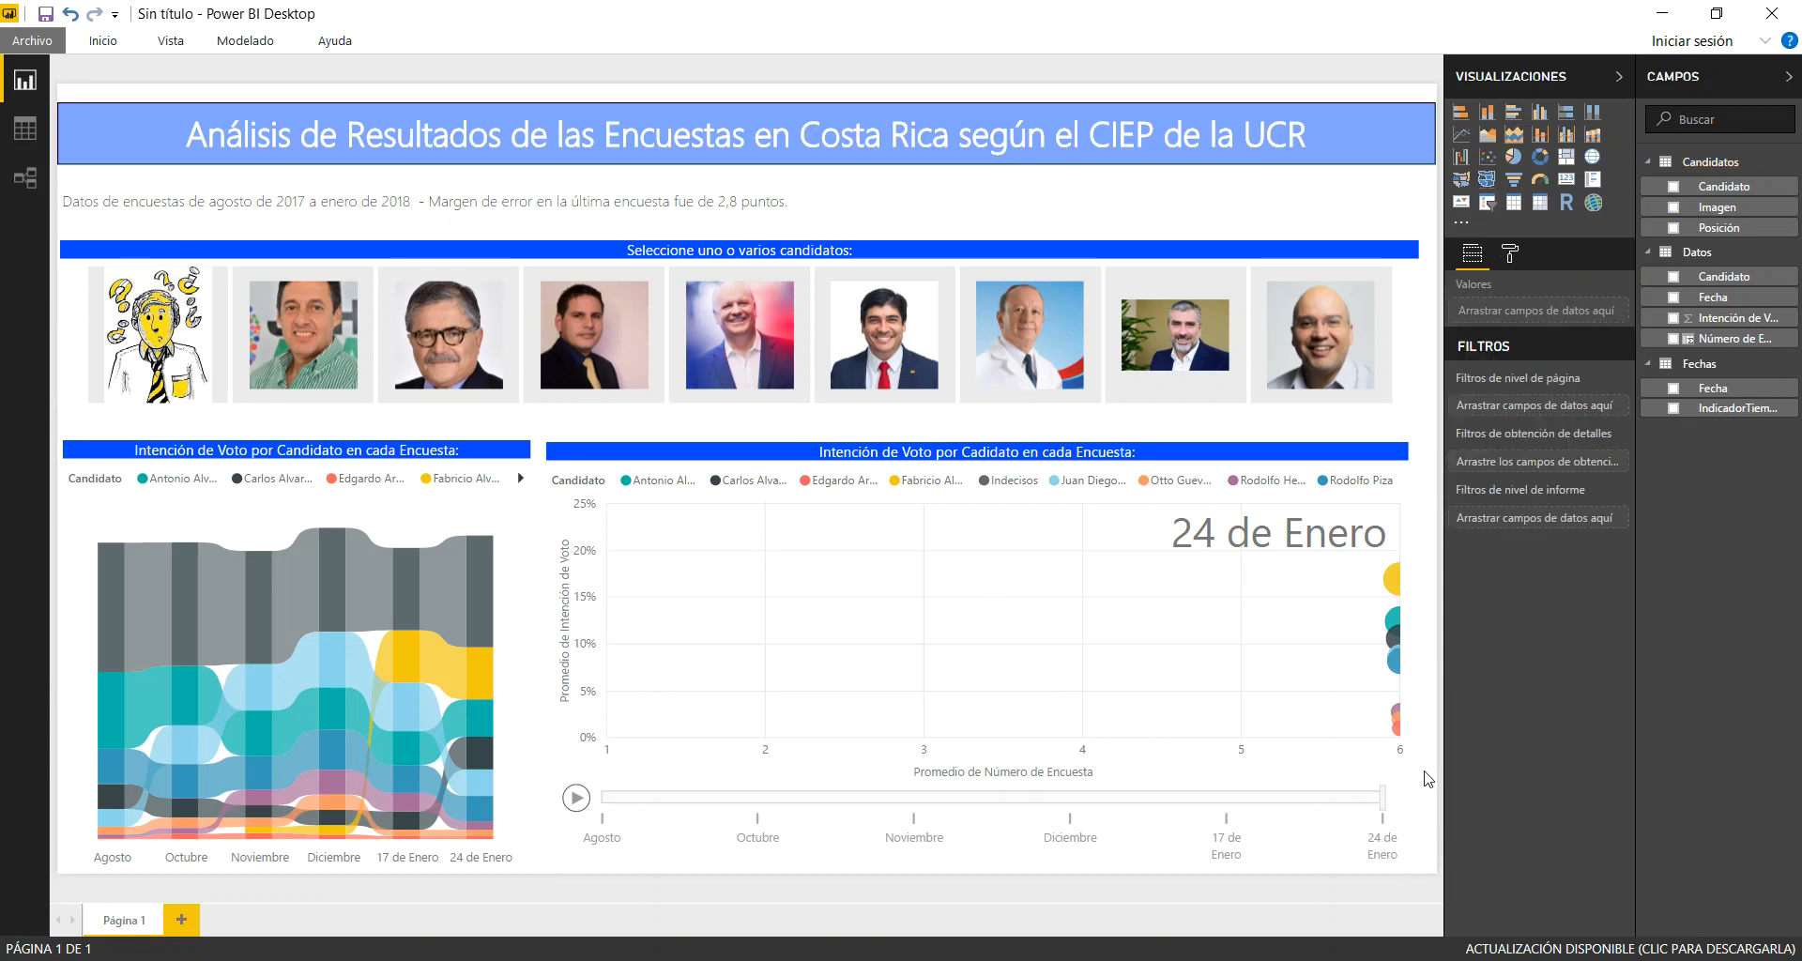